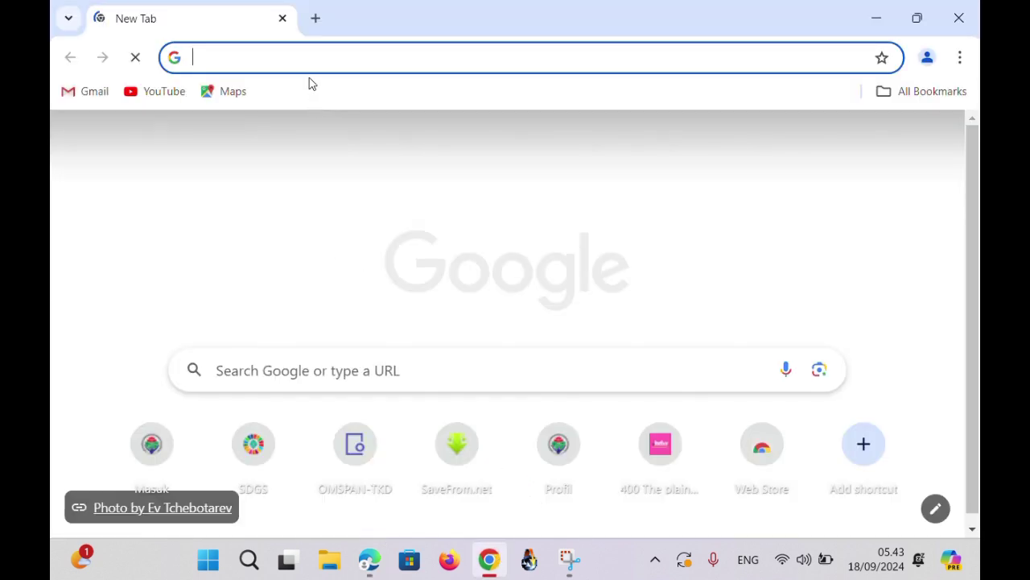
Search Google for "monev dd" and look through the results for the MONEV-DD site.
{"action": "type", "text": "mone"}
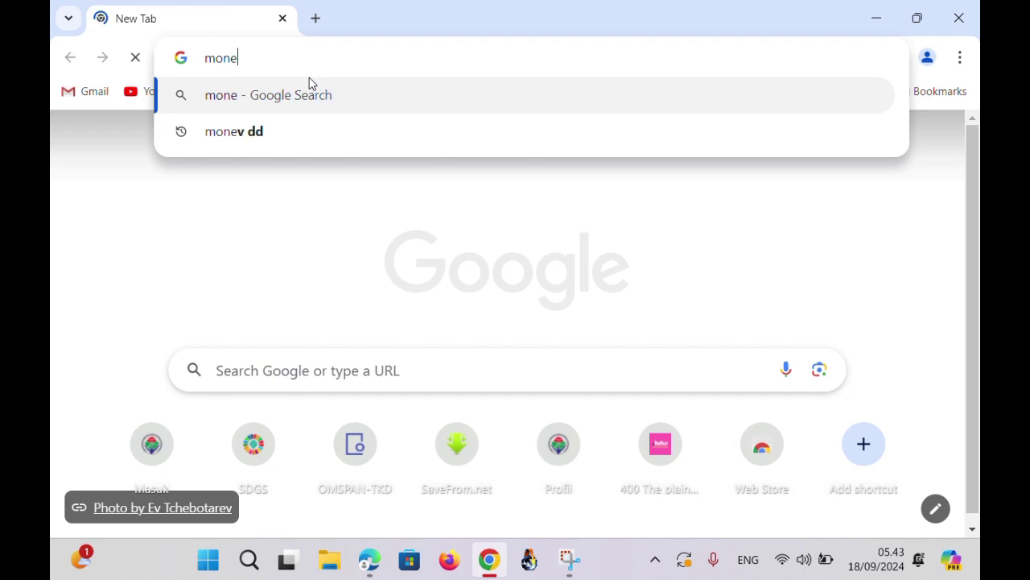
{"action": "type", "text": "v"}
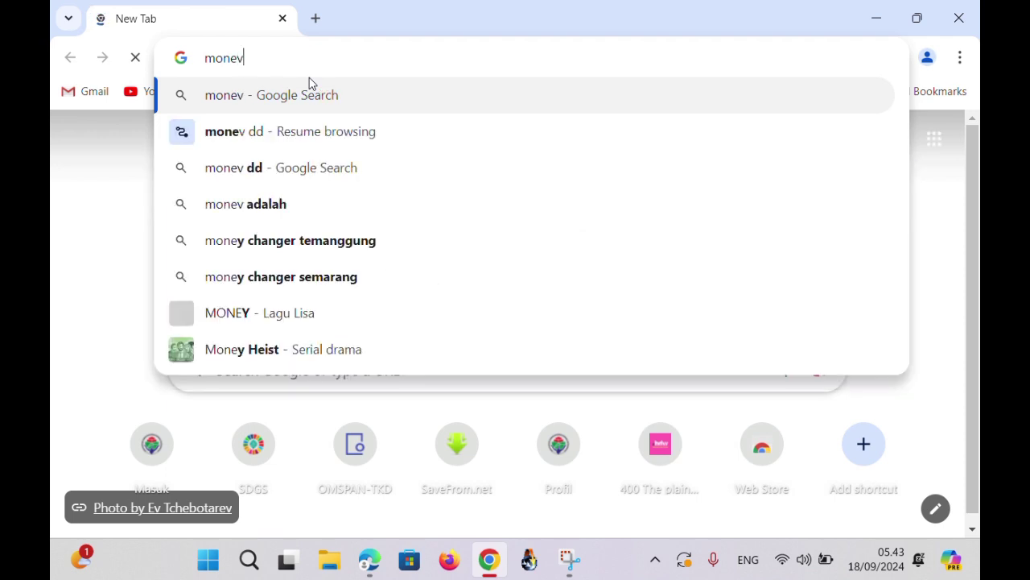
{"action": "left_click", "coordinate": [306, 133]}
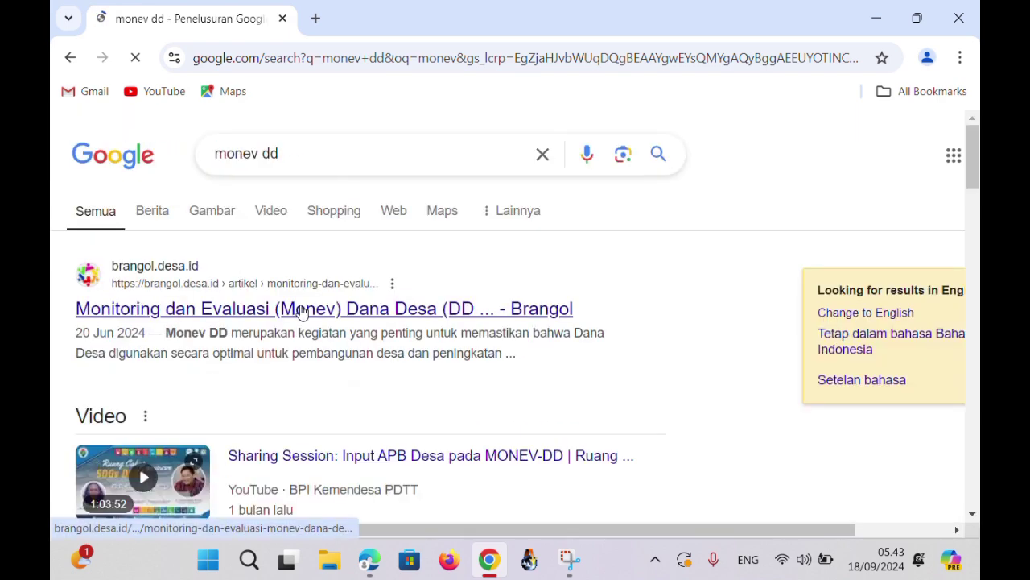
{"action": "scroll", "coordinate": [370, 307], "scroll_direction": "down", "scroll_amount": 20}
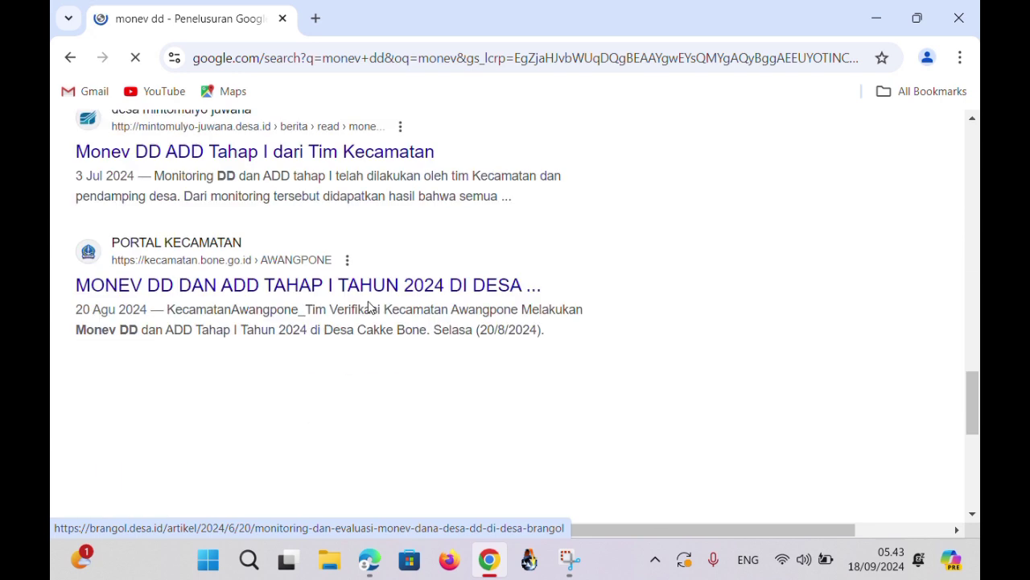
{"action": "scroll", "coordinate": [370, 306], "scroll_direction": "up", "scroll_amount": 20}
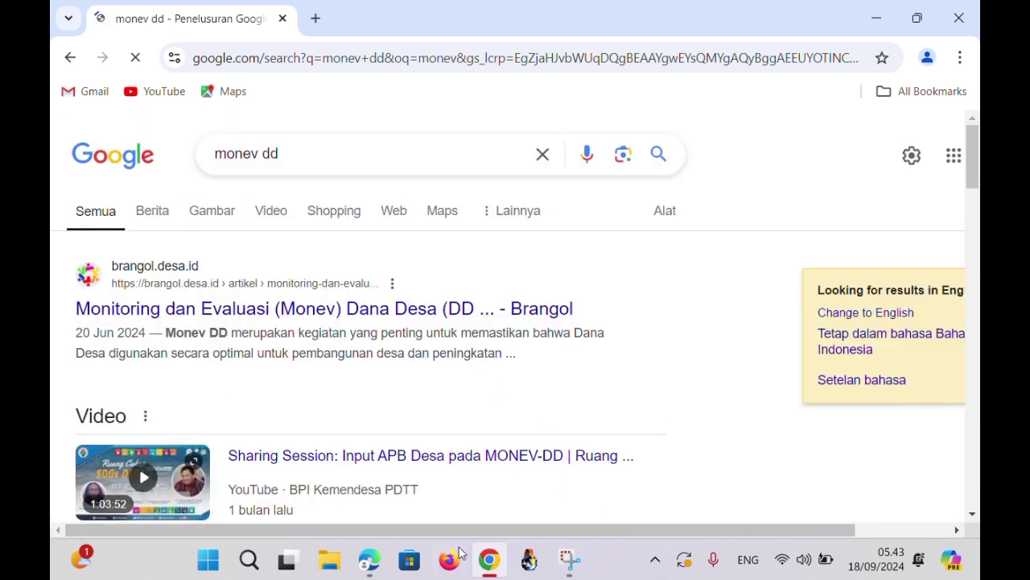
Switch to Edge and copy the web address of the open MONEV-DD login page.
{"action": "left_click", "coordinate": [369, 560]}
{"action": "left_click", "coordinate": [322, 49]}
{"action": "key", "text": "ctrl+c"}
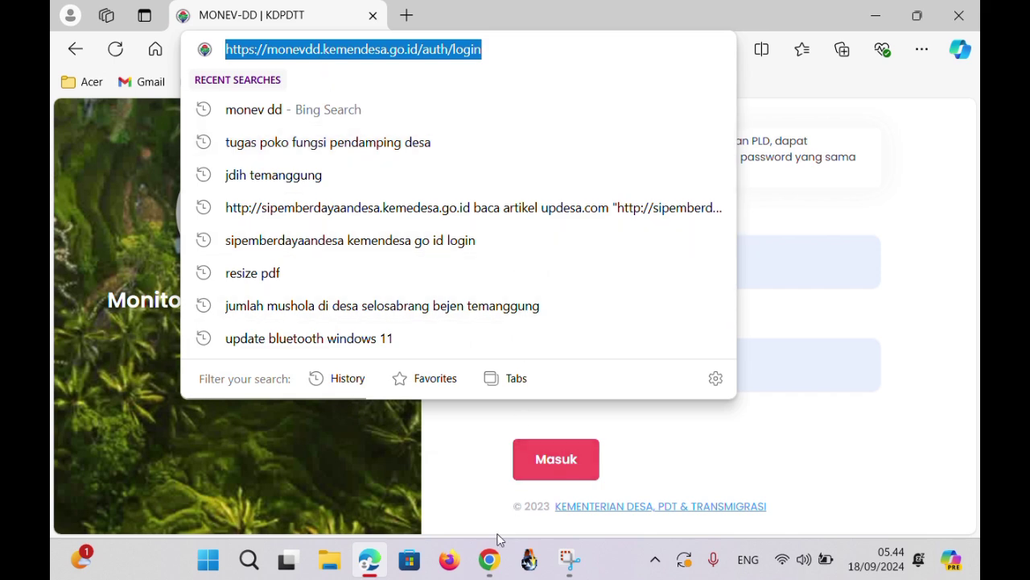
Switch back to Chrome, open monevdd.kemendesa.go.id/auth/login from the copied address, and dismiss the translation offer.
{"action": "left_click", "coordinate": [489, 560]}
{"action": "double_click", "coordinate": [373, 145]}
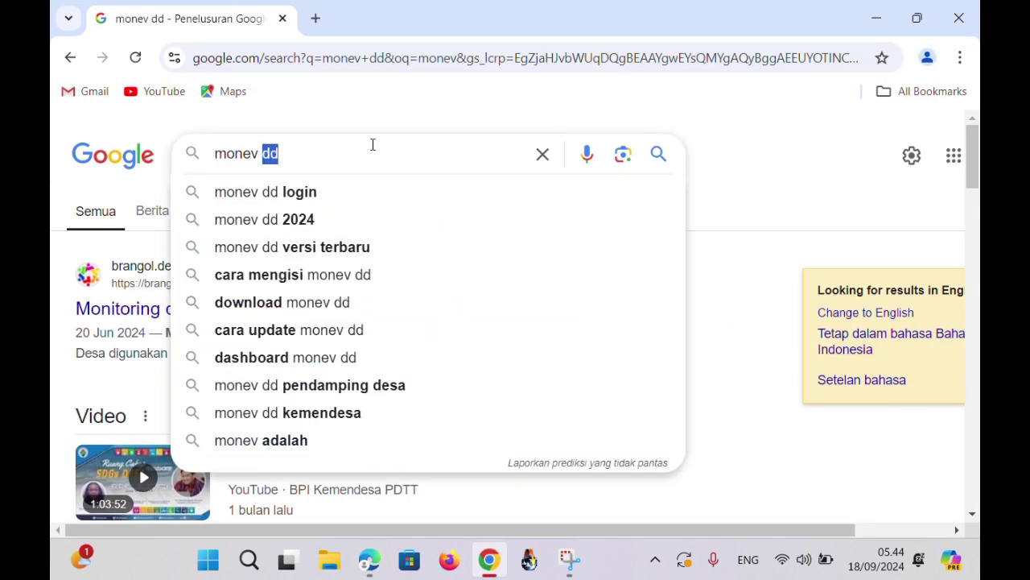
{"action": "left_click", "coordinate": [313, 53]}
{"action": "key", "text": "ctrl+v"}
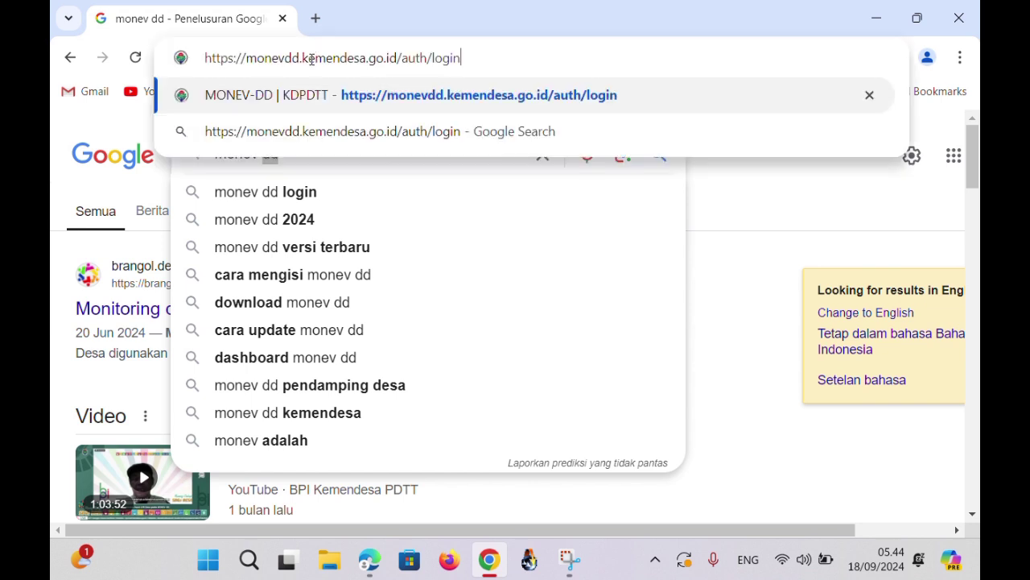
{"action": "left_click", "coordinate": [344, 95]}
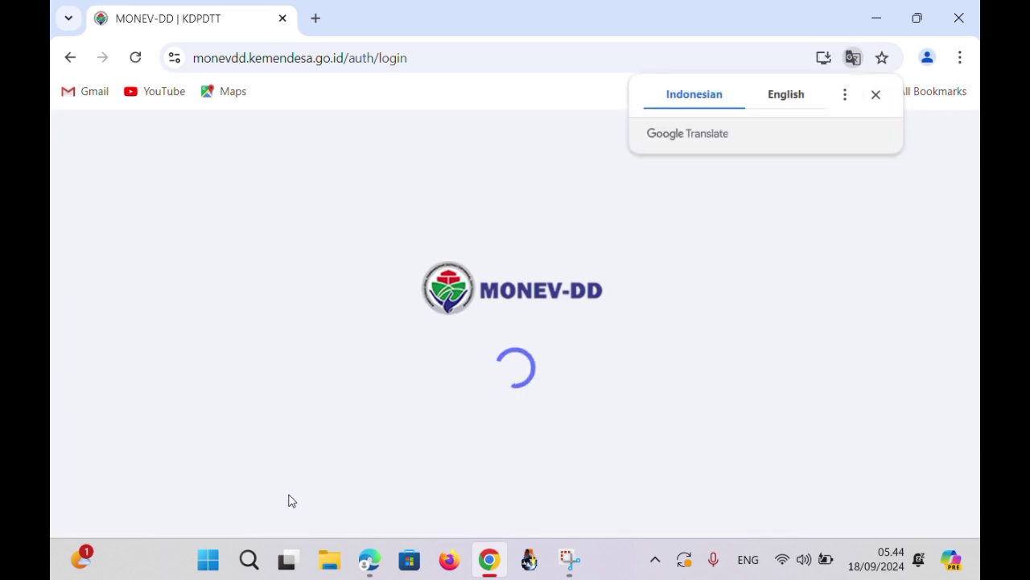
{"action": "left_click", "coordinate": [876, 95]}
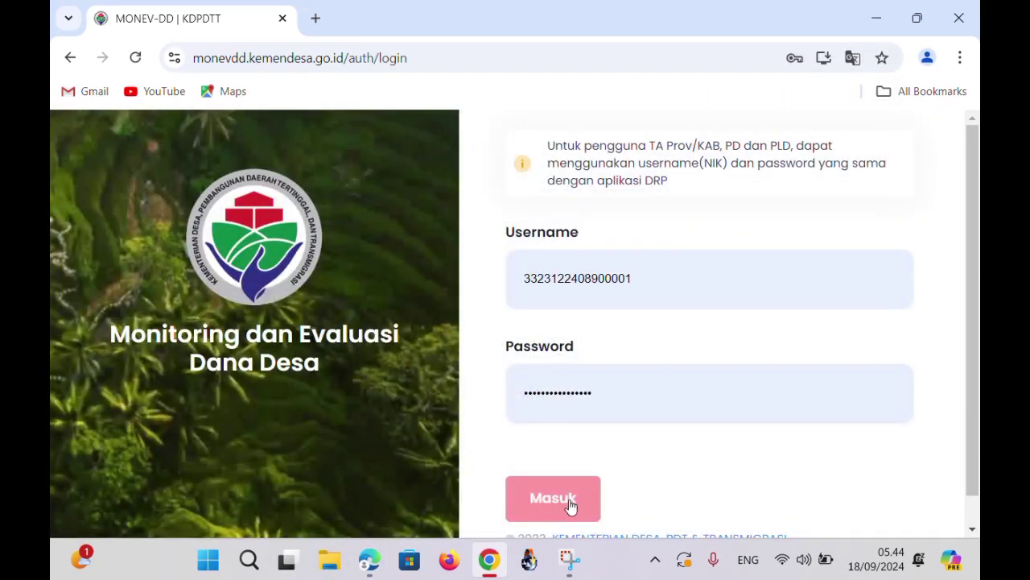
Refill the MONEV-DD username and password from the first saved login and submit the sign-in form.
{"action": "left_click", "coordinate": [573, 508]}
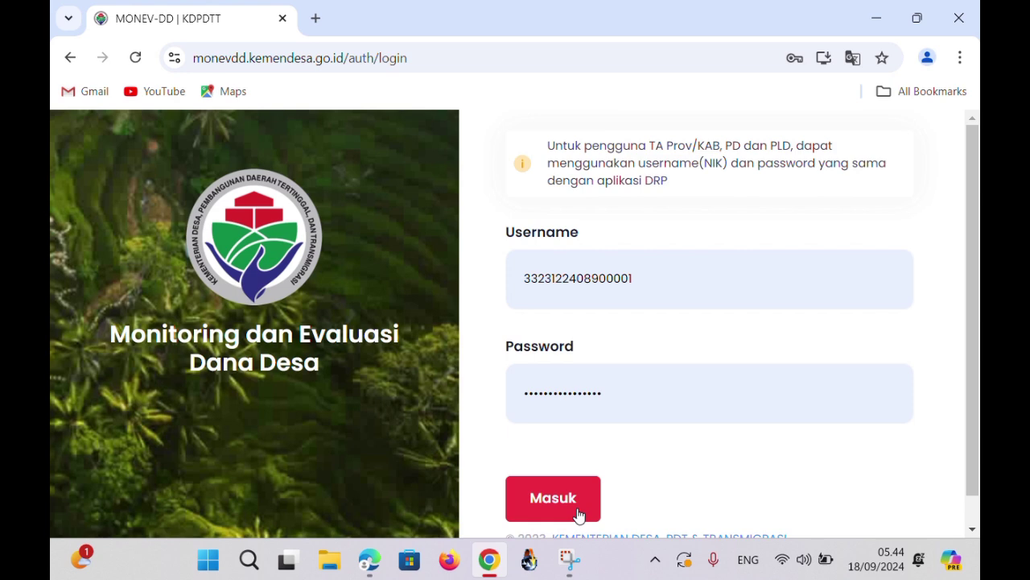
{"action": "left_click", "coordinate": [564, 393]}
{"action": "double_click", "coordinate": [566, 394]}
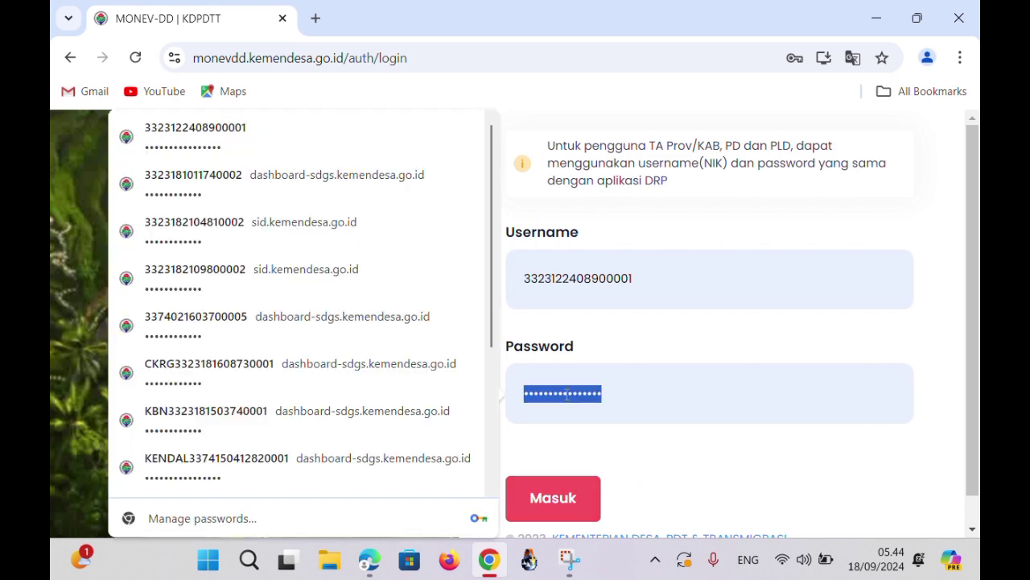
{"action": "left_click", "coordinate": [235, 134]}
{"action": "left_click", "coordinate": [567, 502]}
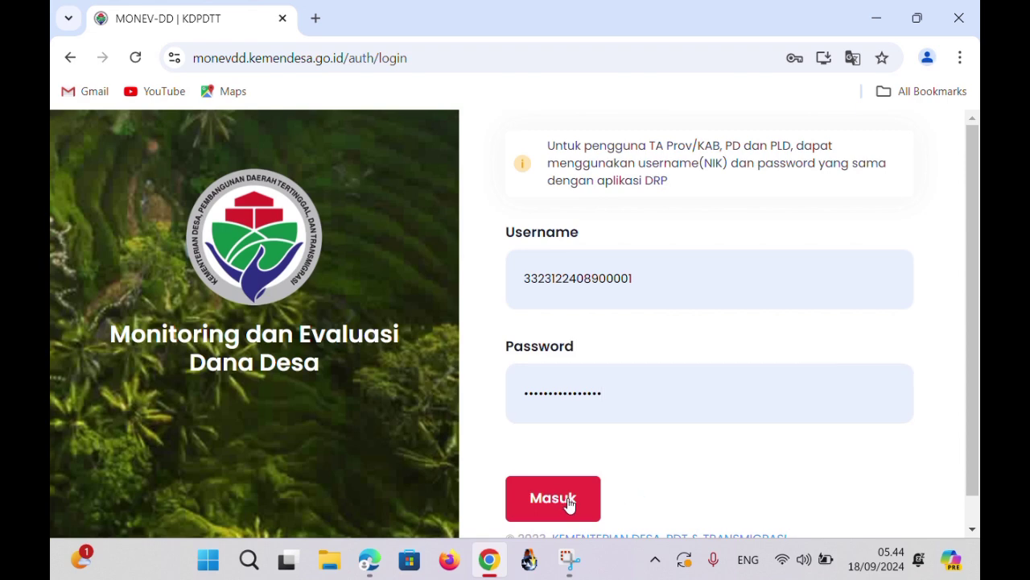
{"action": "left_click", "coordinate": [569, 502]}
Switch to File Explorer and open drive D:.
{"action": "mouse_move", "coordinate": [381, 552]}
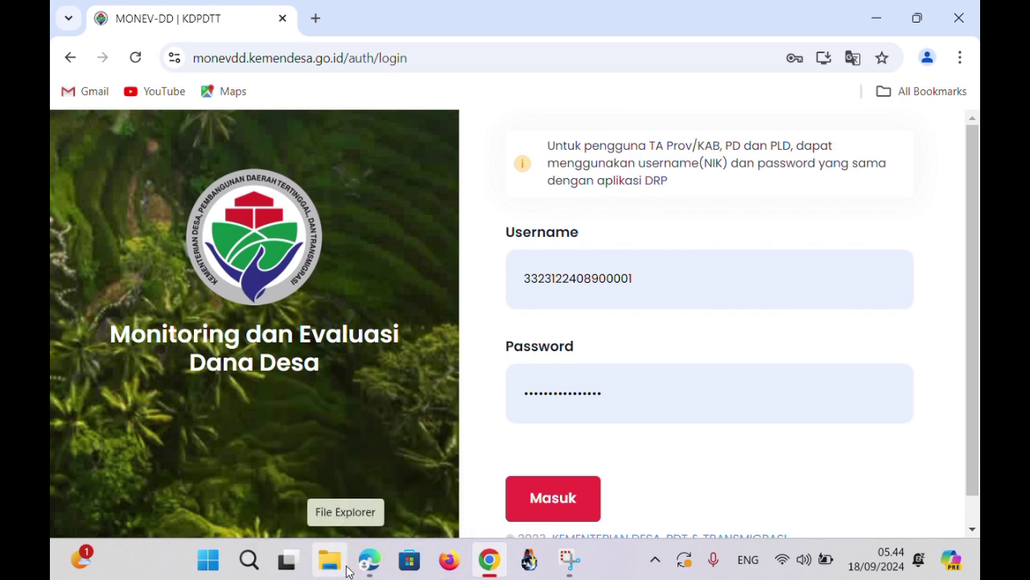
{"action": "left_click", "coordinate": [353, 570]}
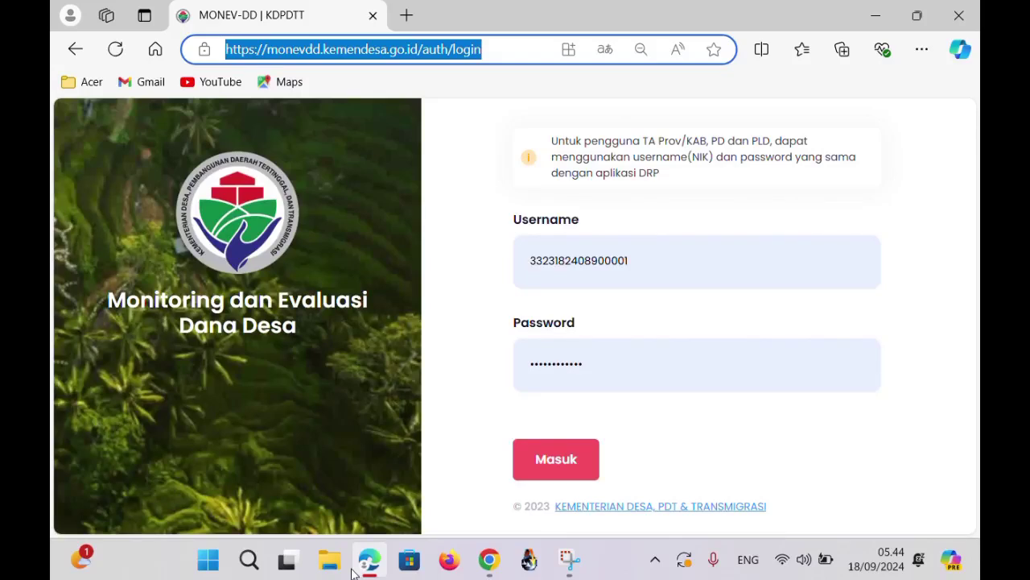
{"action": "left_click", "coordinate": [328, 571]}
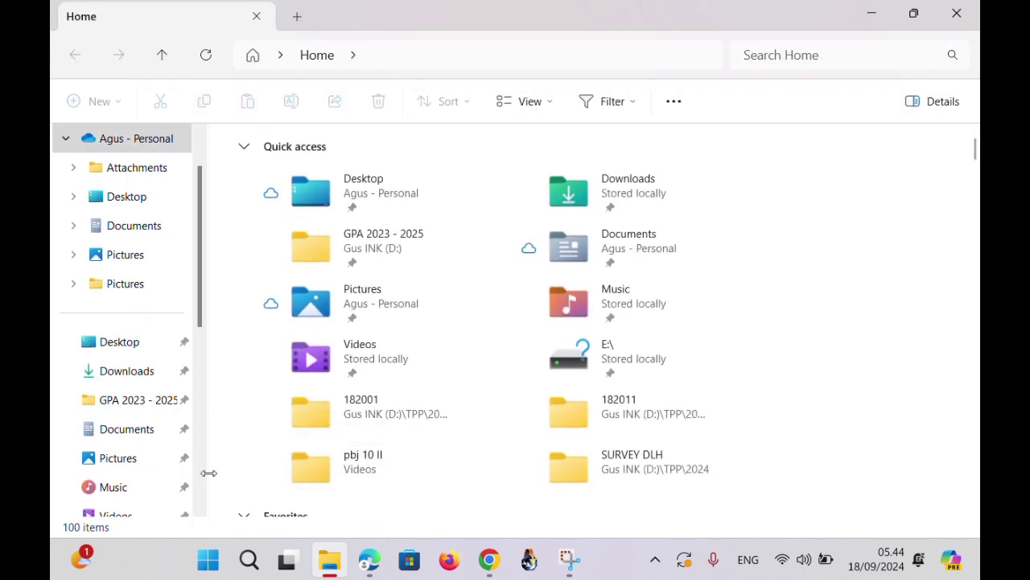
{"action": "scroll", "coordinate": [204, 474], "scroll_direction": "down", "scroll_amount": 5}
{"action": "scroll", "coordinate": [205, 475], "scroll_direction": "down", "scroll_amount": 1}
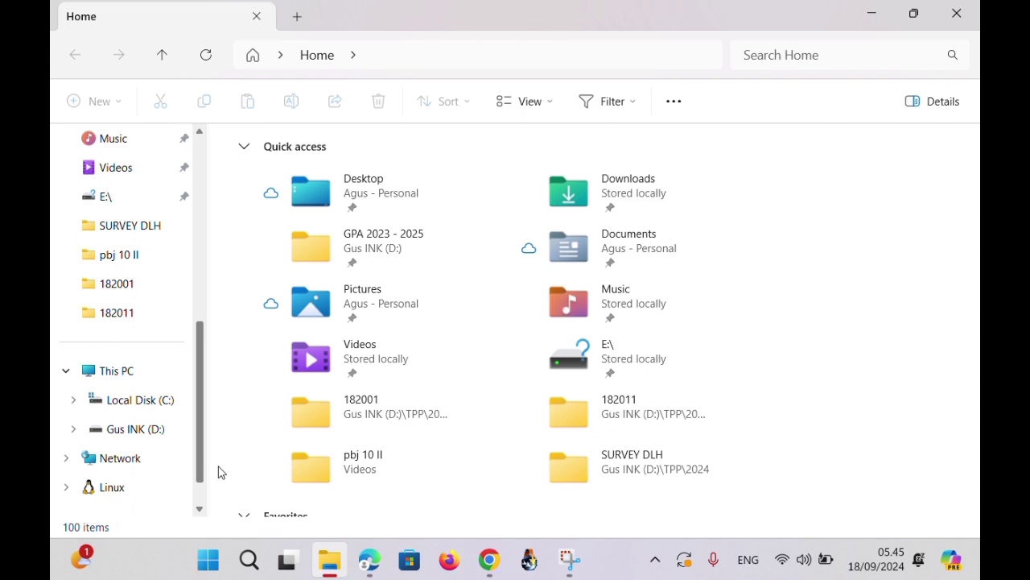
{"action": "left_click", "coordinate": [154, 428]}
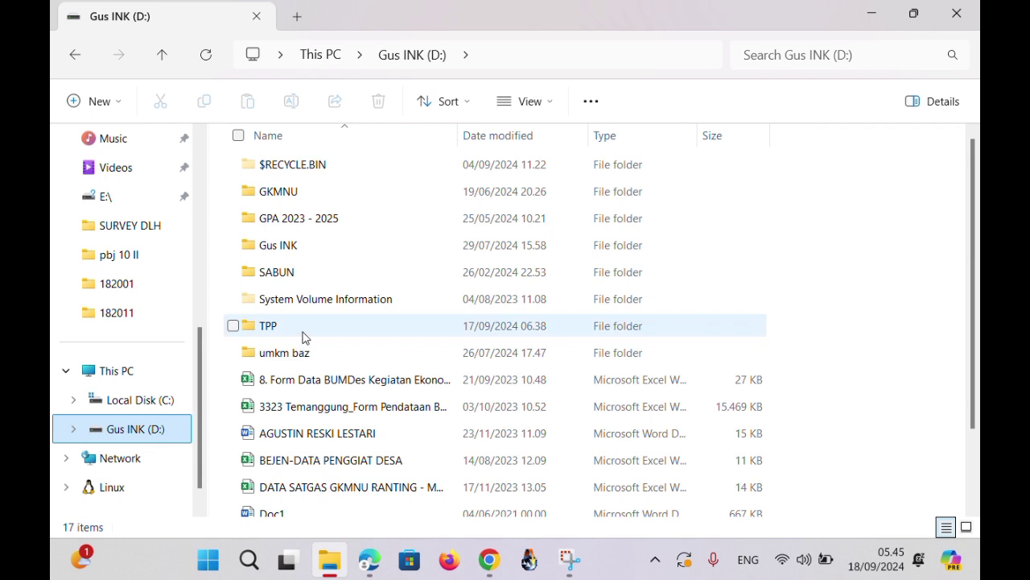
Open the 182011 folder inside TPP > 2024 > MONEV DD.
{"action": "double_click", "coordinate": [303, 337]}
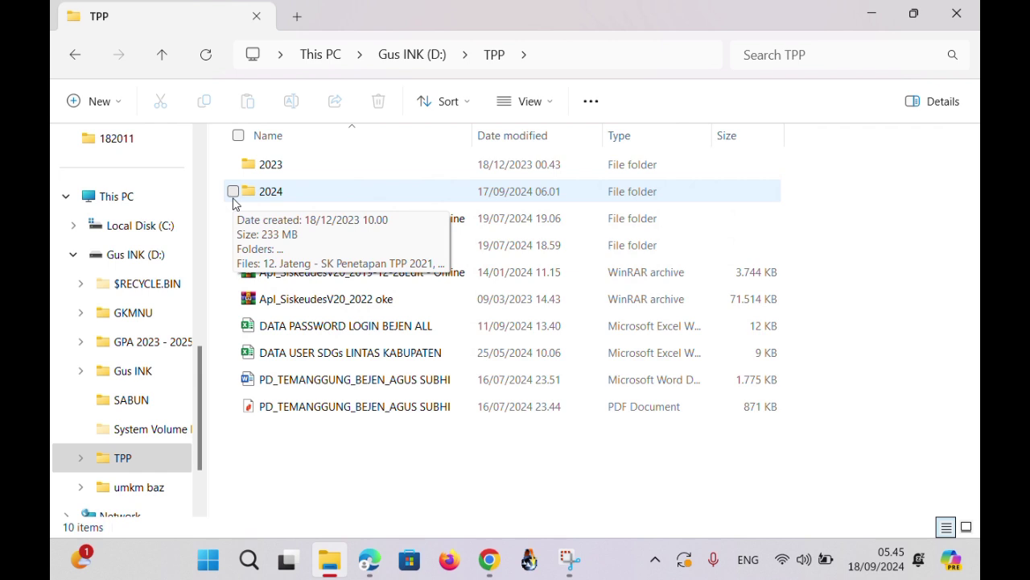
{"action": "double_click", "coordinate": [310, 197]}
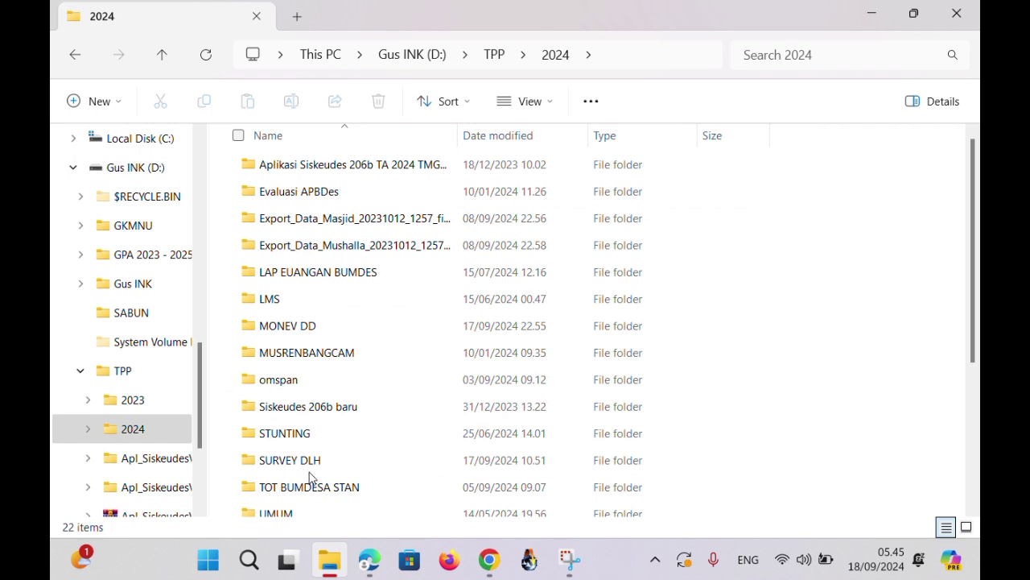
{"action": "mouse_move", "coordinate": [310, 476]}
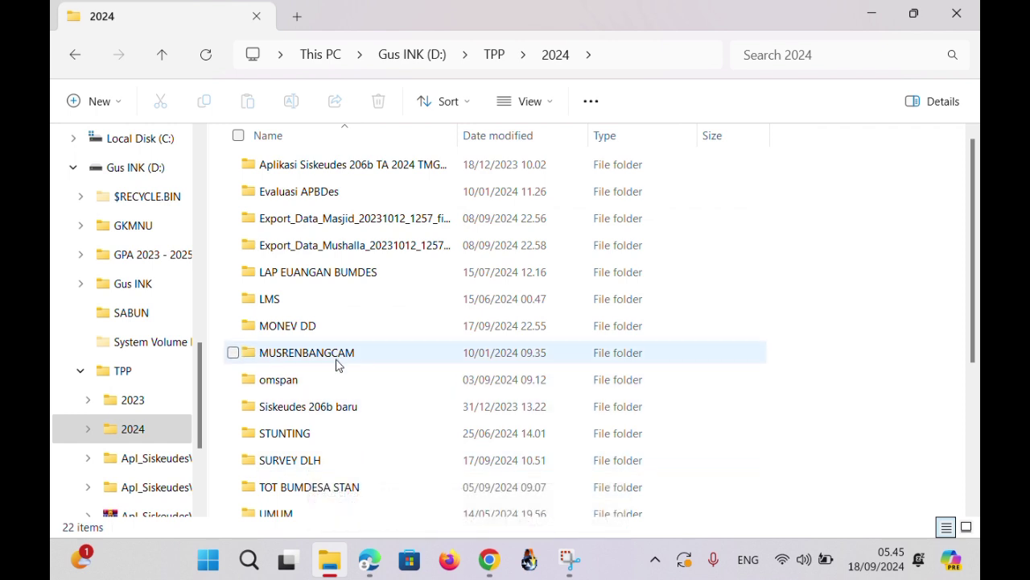
{"action": "left_click", "coordinate": [337, 331]}
{"action": "double_click", "coordinate": [337, 331]}
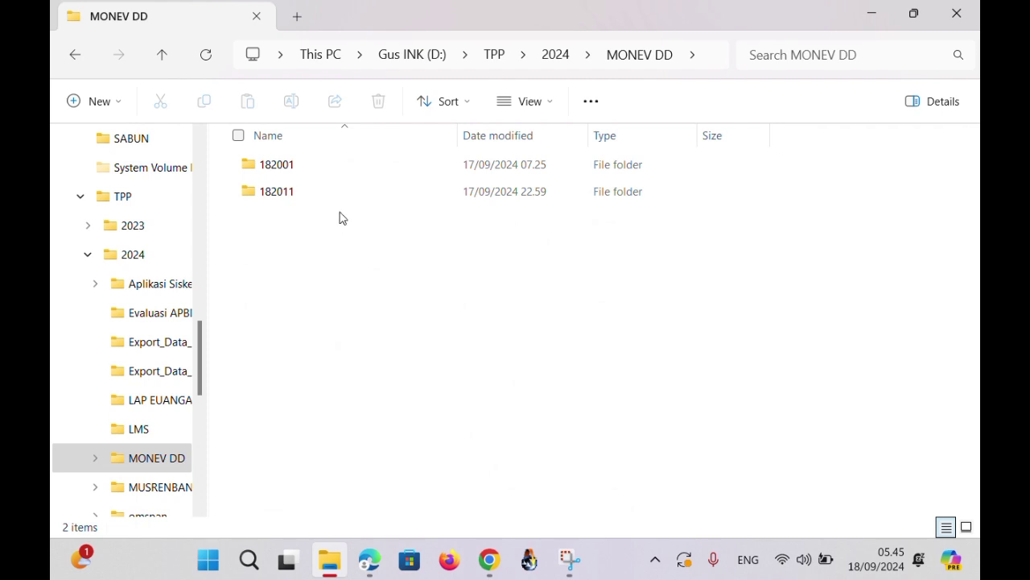
{"action": "left_click", "coordinate": [351, 193]}
{"action": "left_click", "coordinate": [351, 193]}
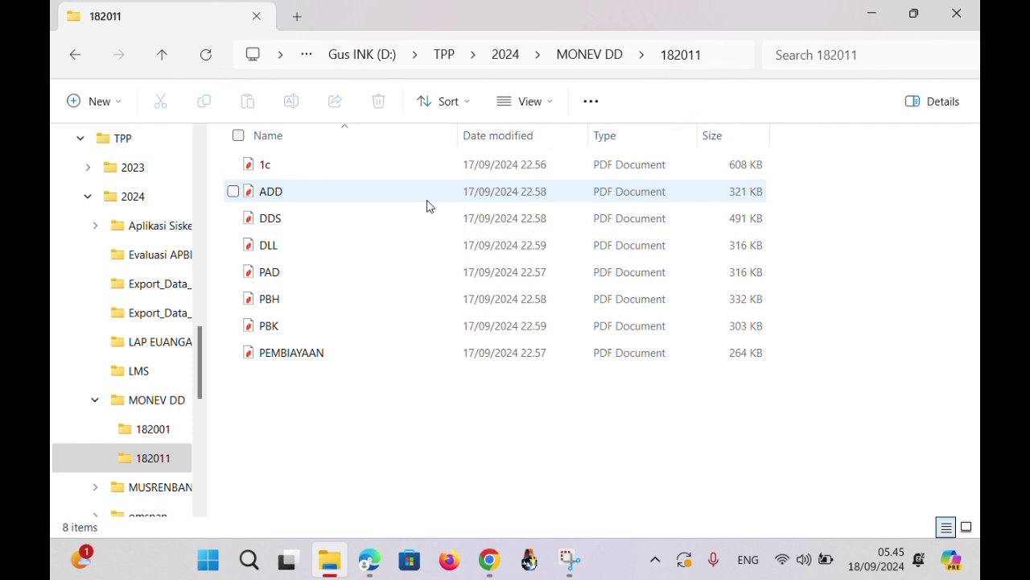
Go through the PDF documents in the 182011 folder one by one, from 1c to PEMBIAYAAN, to review the prepared files.
{"action": "mouse_move", "coordinate": [421, 204]}
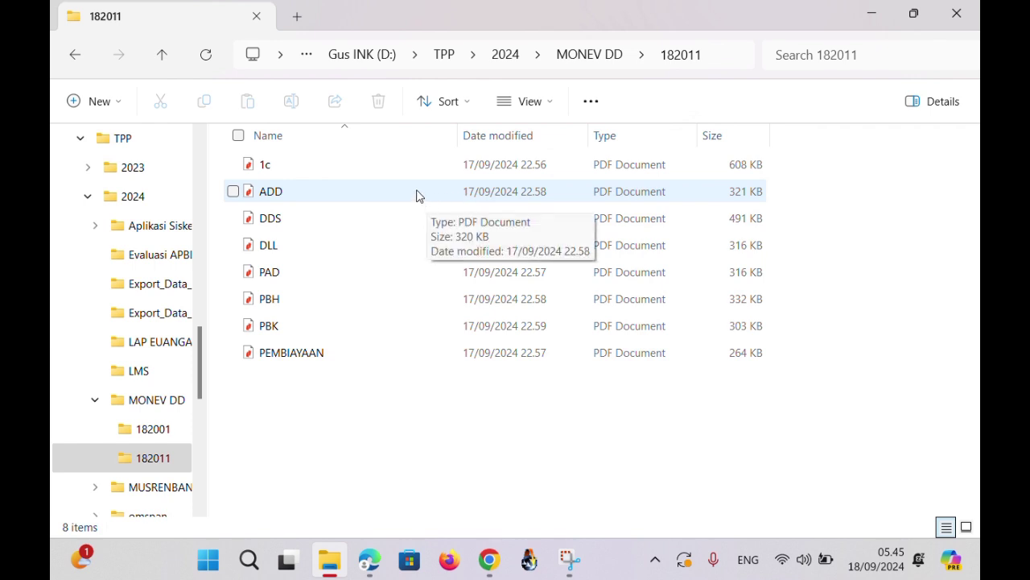
{"action": "left_click", "coordinate": [416, 175]}
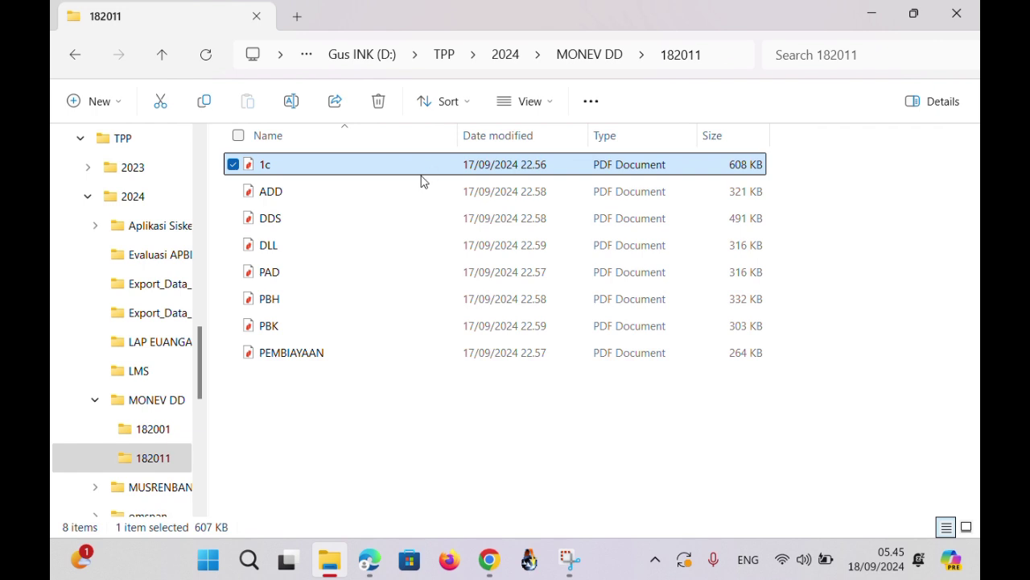
{"action": "key", "text": "Down"}
{"action": "key", "text": "Down"}
{"action": "key", "text": "Down"}
{"action": "key", "text": "Down"}
{"action": "key", "text": "Down"}
{"action": "key", "text": "Down"}
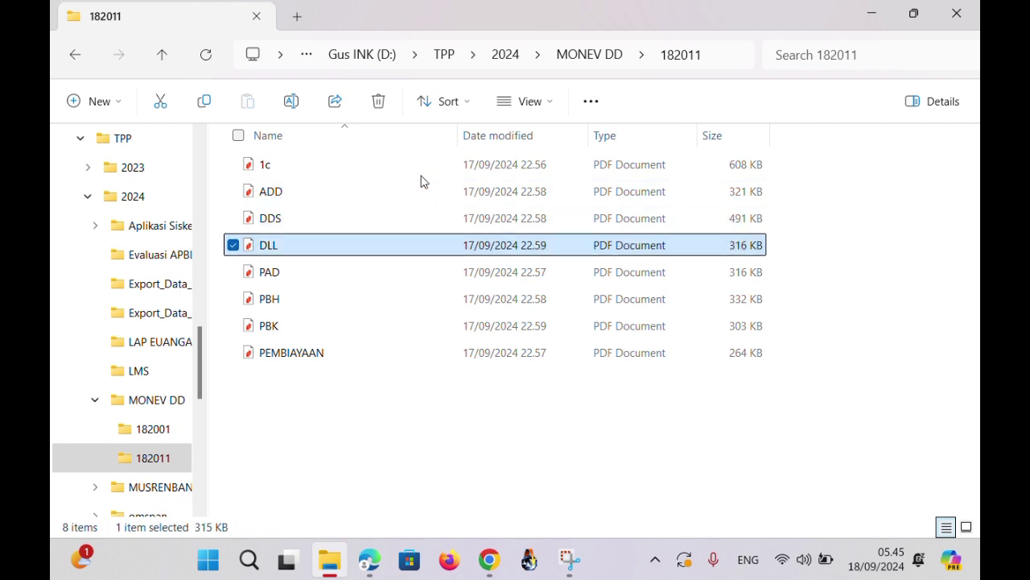
{"action": "key", "text": "Up"}
{"action": "key", "text": "Up"}
{"action": "key", "text": "Up"}
{"action": "key", "text": "Up"}
{"action": "key", "text": "Up"}
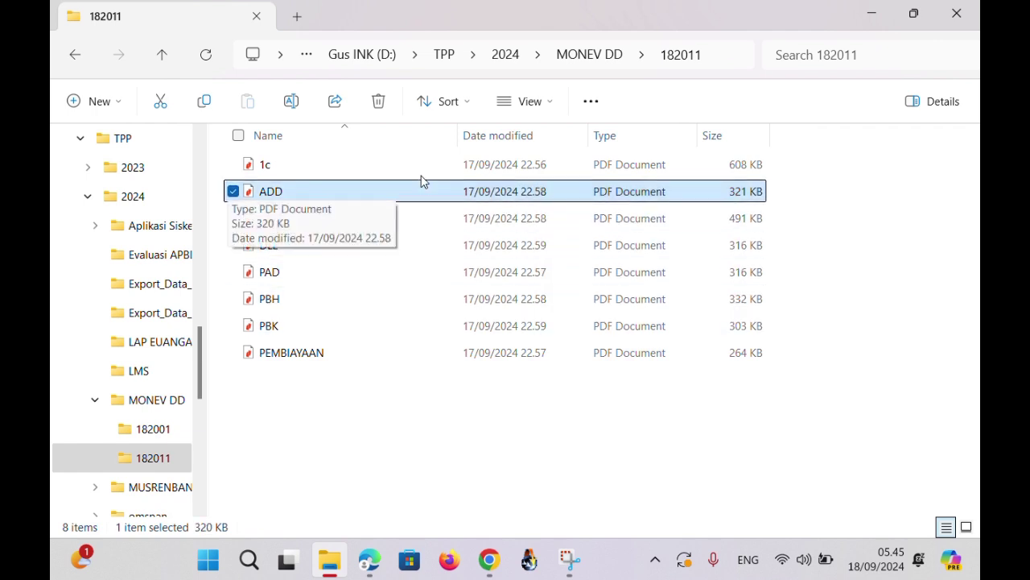
{"action": "key", "text": "Down"}
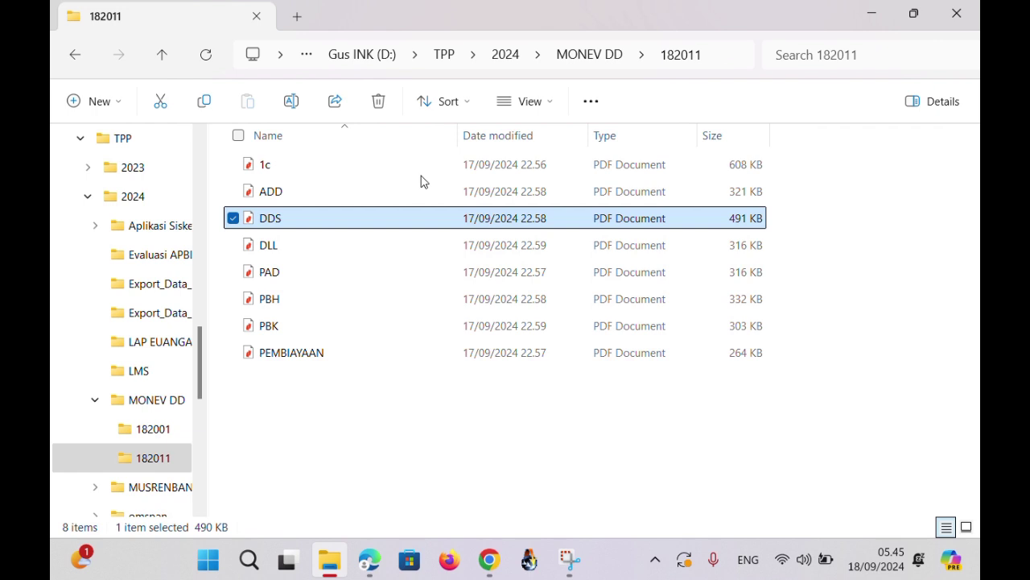
{"action": "key", "text": "Down"}
{"action": "key", "text": "Down"}
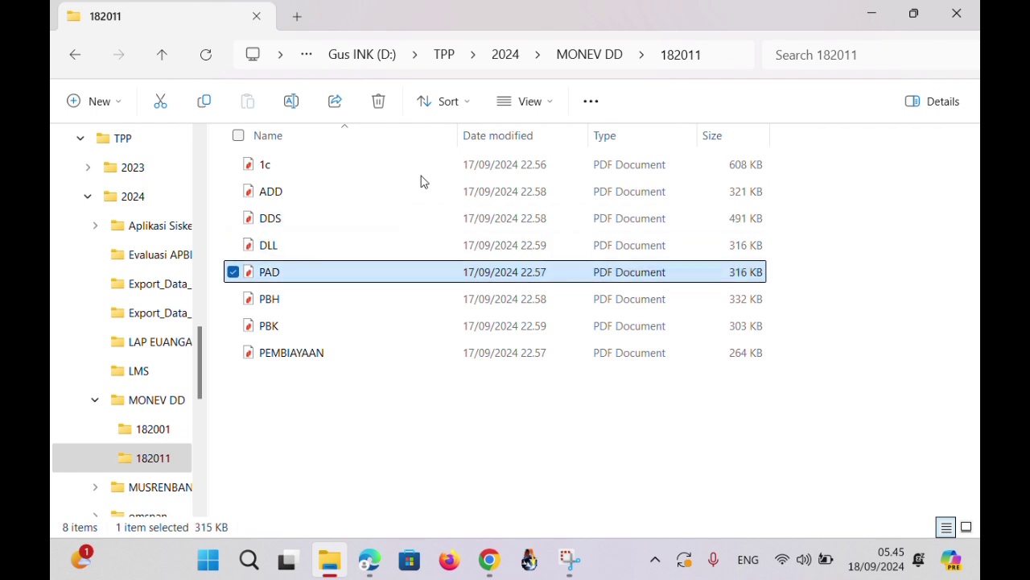
{"action": "key", "text": "Down"}
{"action": "key", "text": "Down"}
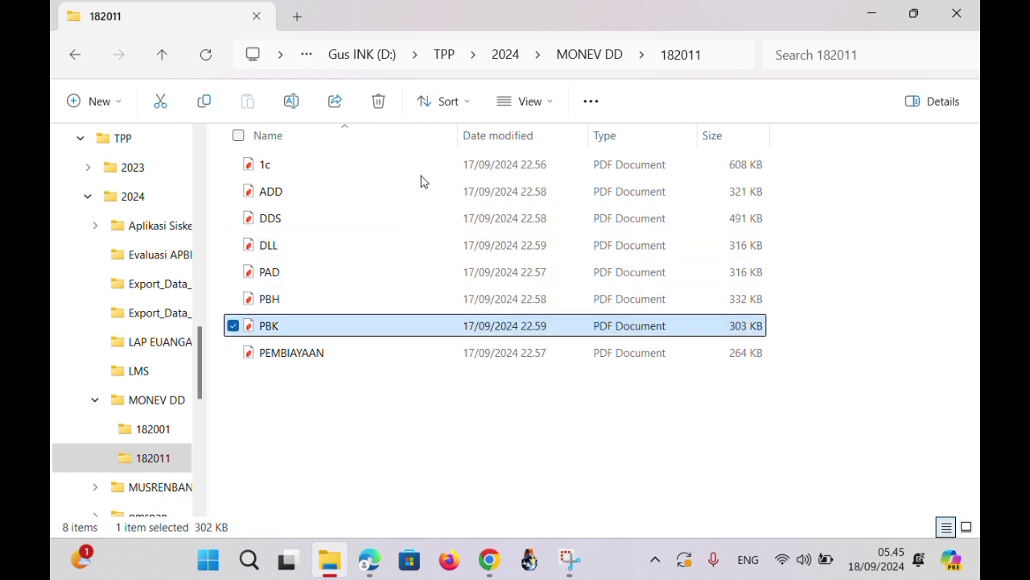
{"action": "key", "text": "Down"}
{"action": "key", "text": "Up"}
{"action": "key", "text": "Up"}
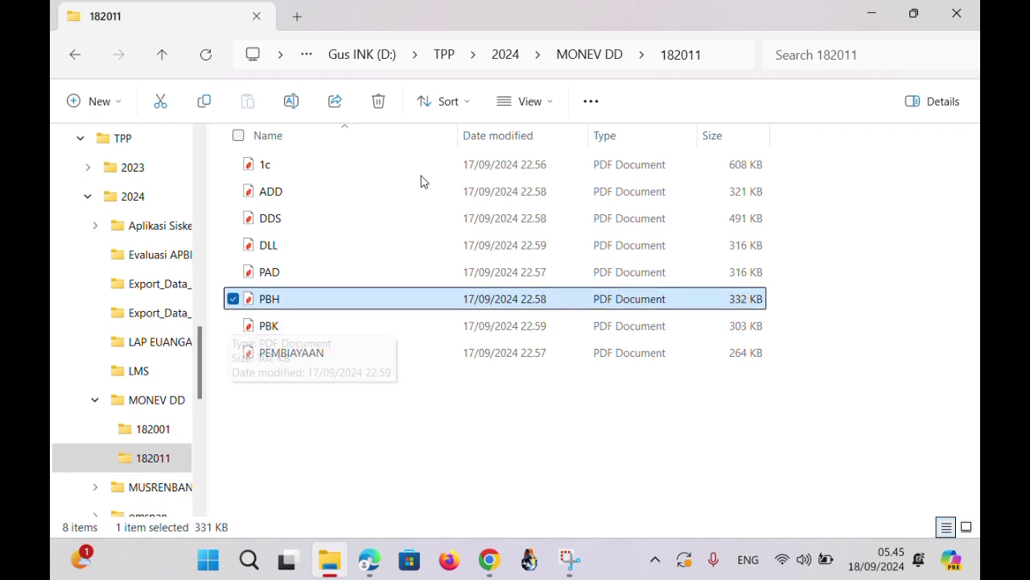
{"action": "key", "text": "Up"}
{"action": "key", "text": "Up"}
{"action": "key", "text": "Up"}
{"action": "key", "text": "Up"}
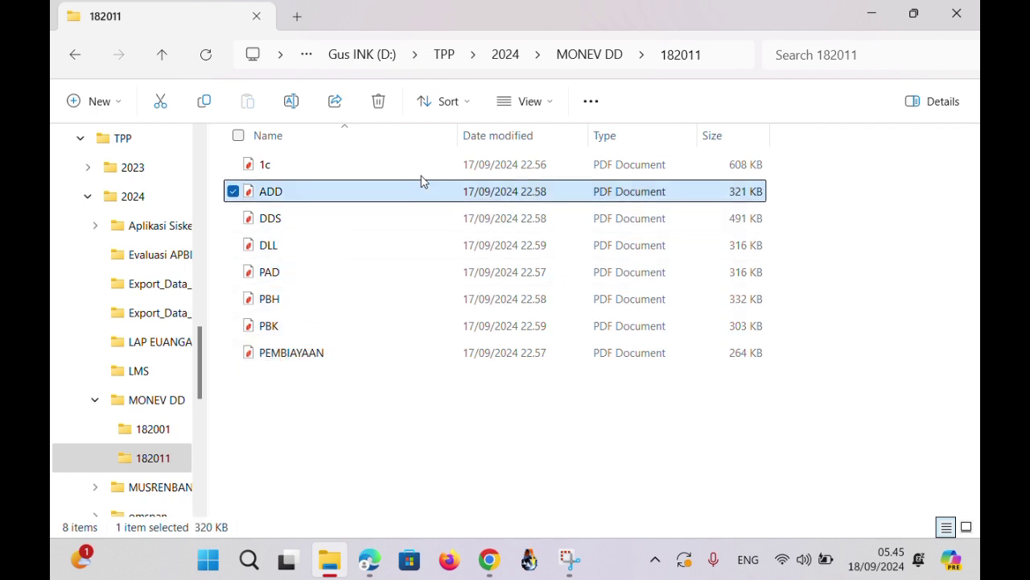
{"action": "key", "text": "Down"}
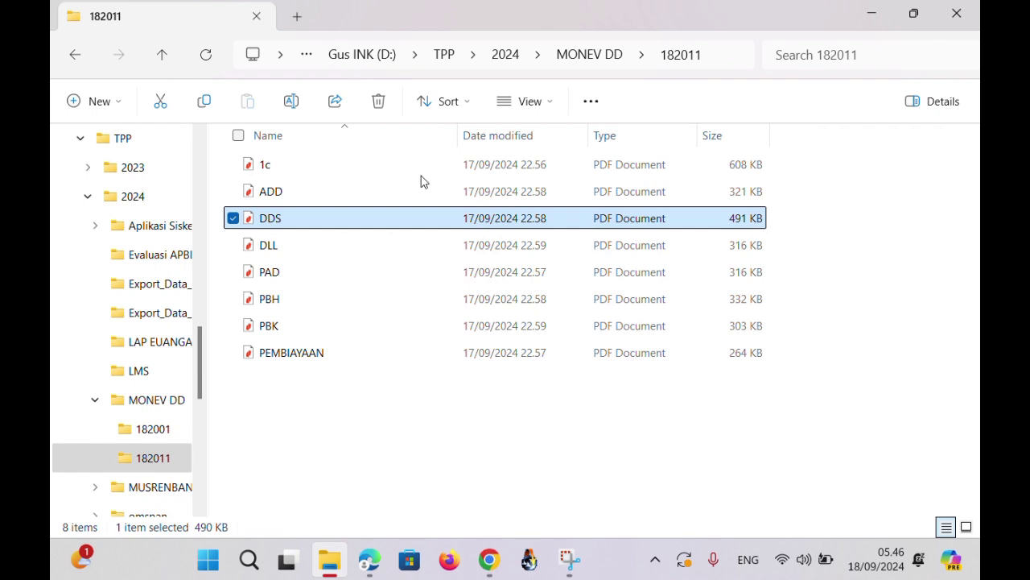
{"action": "key", "text": "Down"}
{"action": "key", "text": "Down"}
{"action": "key", "text": "Down"}
{"action": "key", "text": "Down"}
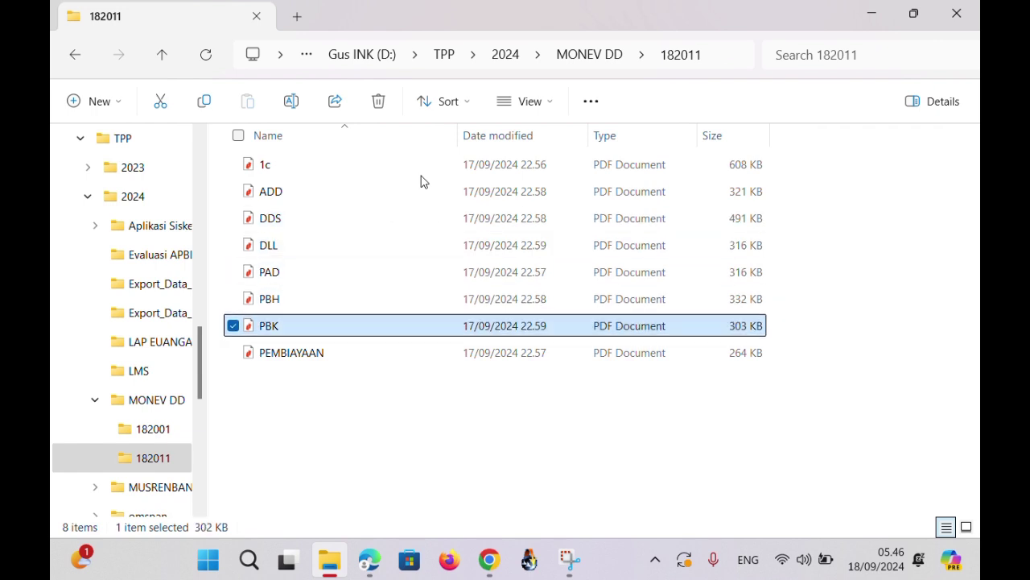
{"action": "key", "text": "Down"}
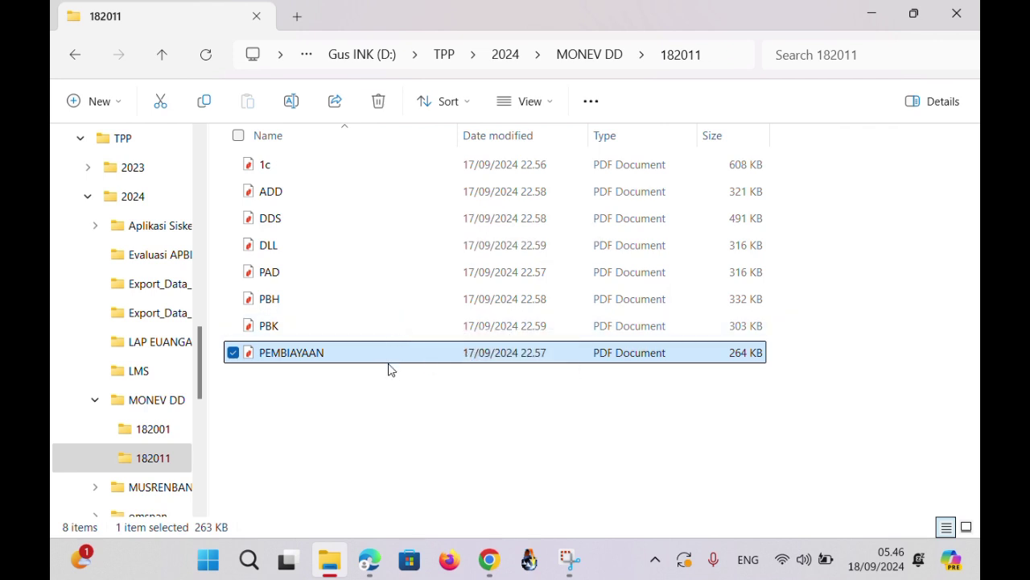
Look over the PDF files in the 182011 folder again, comparing the 1c budget document with the separate income-source and PEMBIAYAAN files.
{"action": "left_click", "coordinate": [288, 306]}
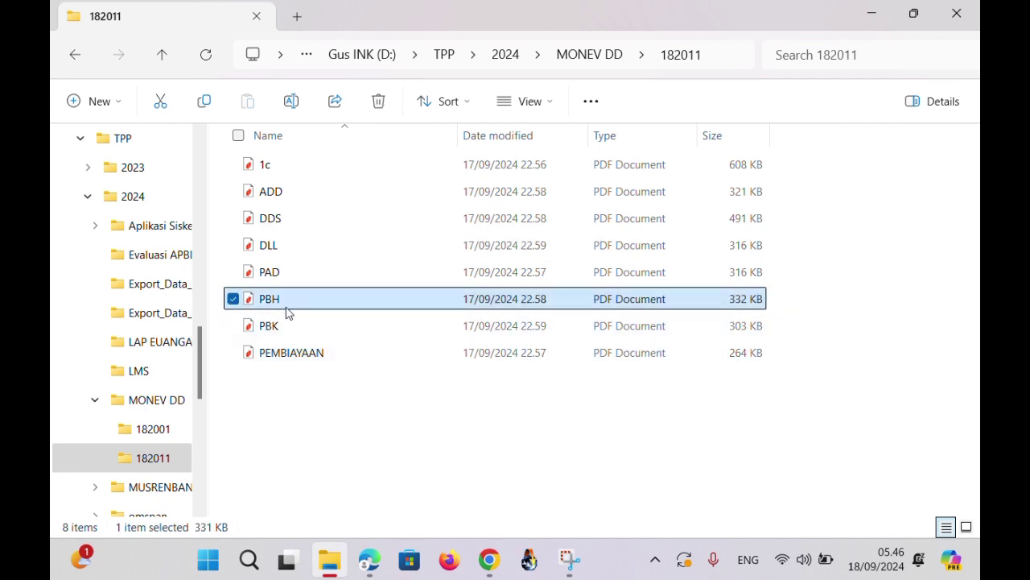
{"action": "left_click", "coordinate": [309, 171]}
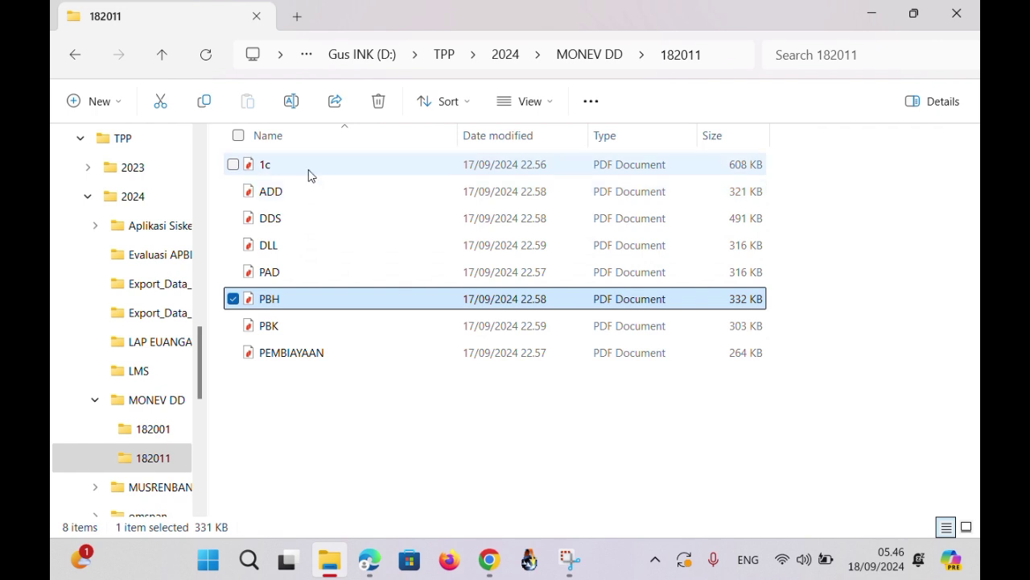
{"action": "left_click", "coordinate": [336, 356]}
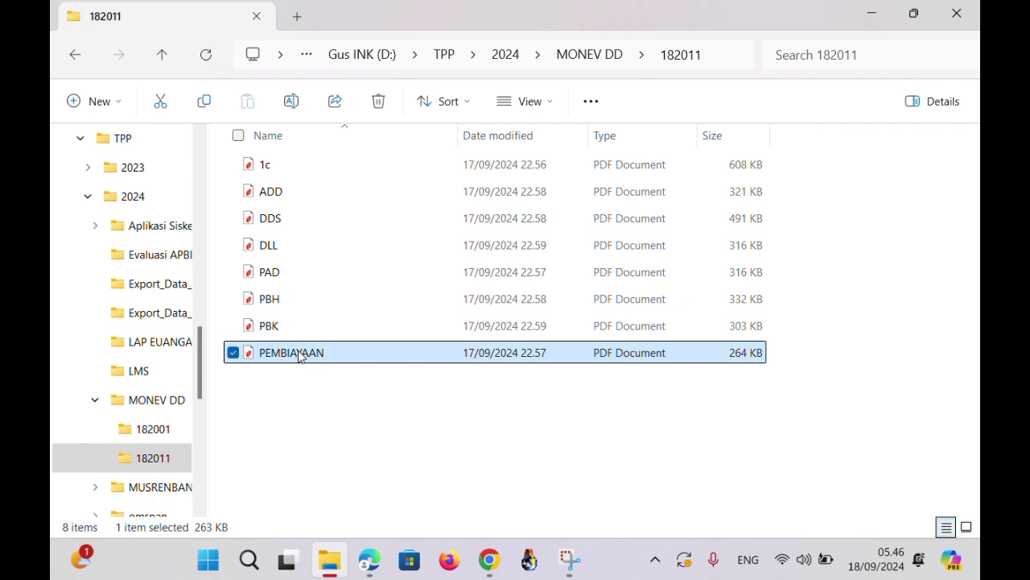
{"action": "left_click", "coordinate": [280, 327]}
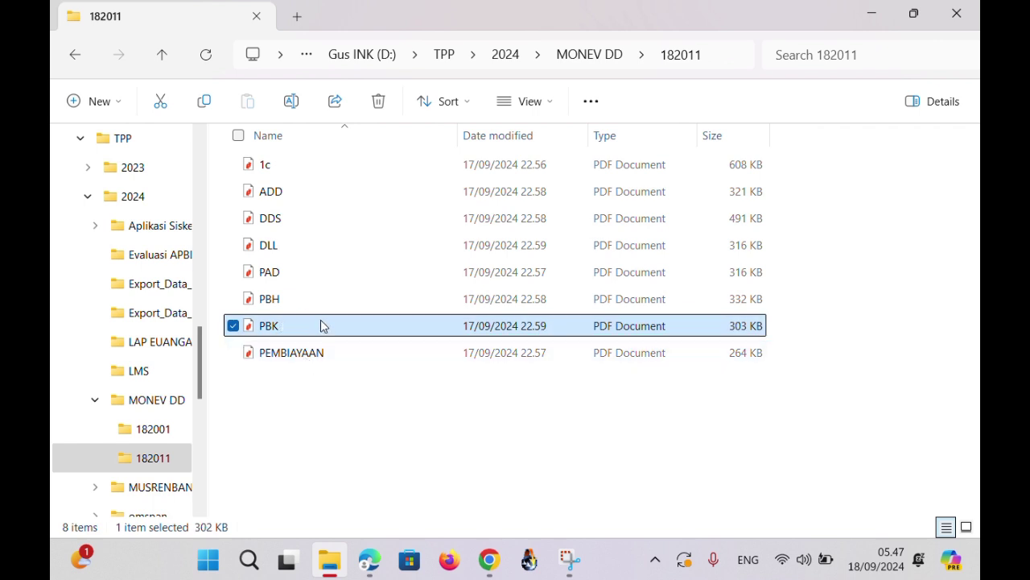
{"action": "left_click", "coordinate": [312, 301]}
{"action": "left_click", "coordinate": [295, 168]}
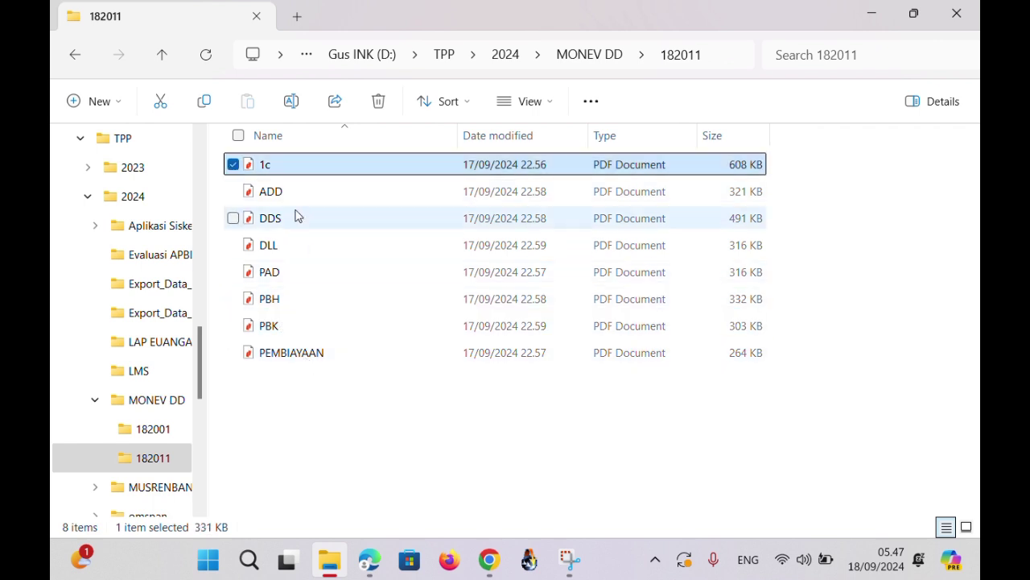
{"action": "left_click", "coordinate": [312, 198]}
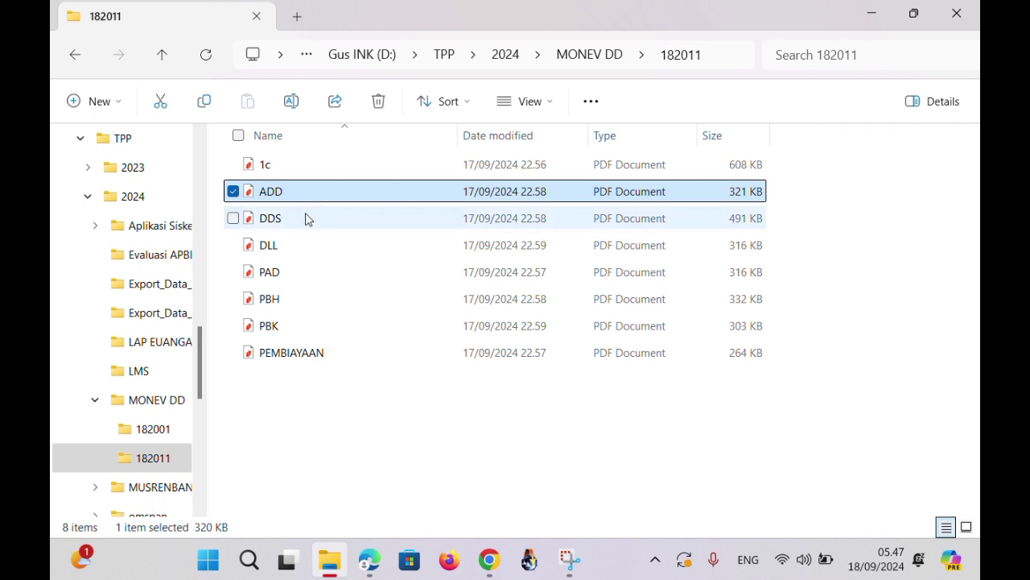
{"action": "left_click", "coordinate": [306, 218]}
{"action": "left_click", "coordinate": [300, 246]}
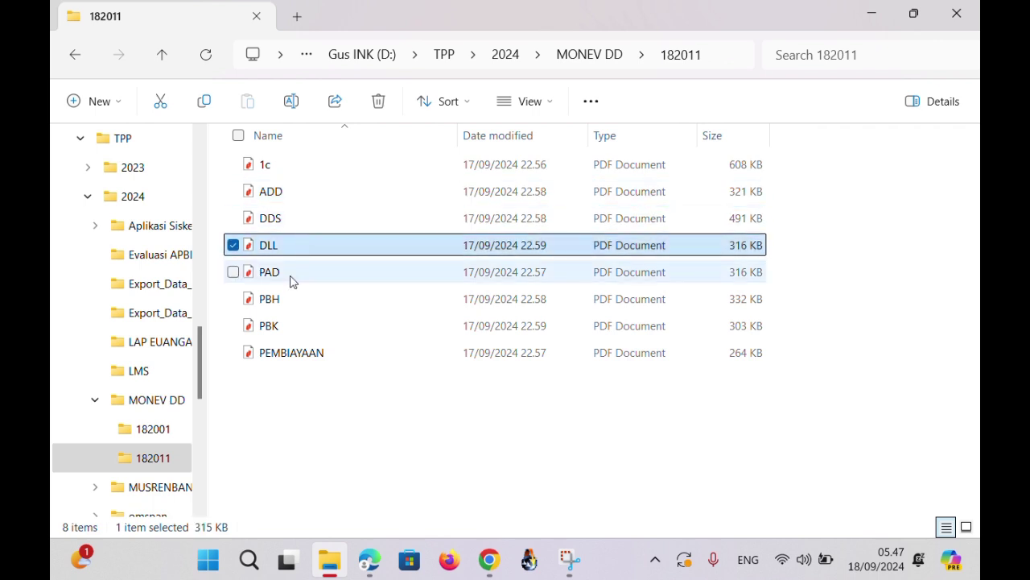
{"action": "left_click", "coordinate": [290, 283]}
{"action": "left_click", "coordinate": [285, 303]}
{"action": "left_click", "coordinate": [286, 330]}
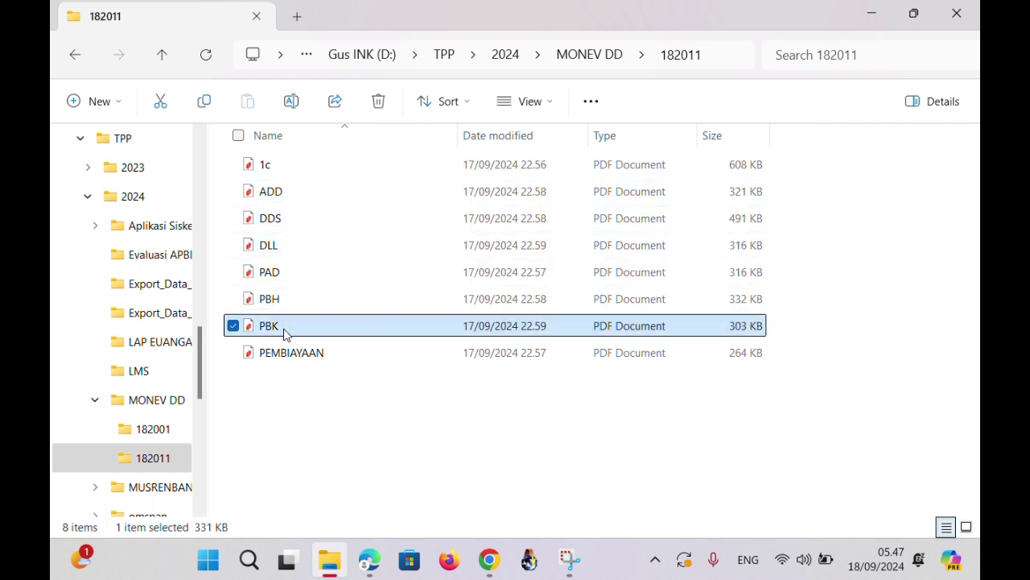
{"action": "left_click", "coordinate": [291, 302]}
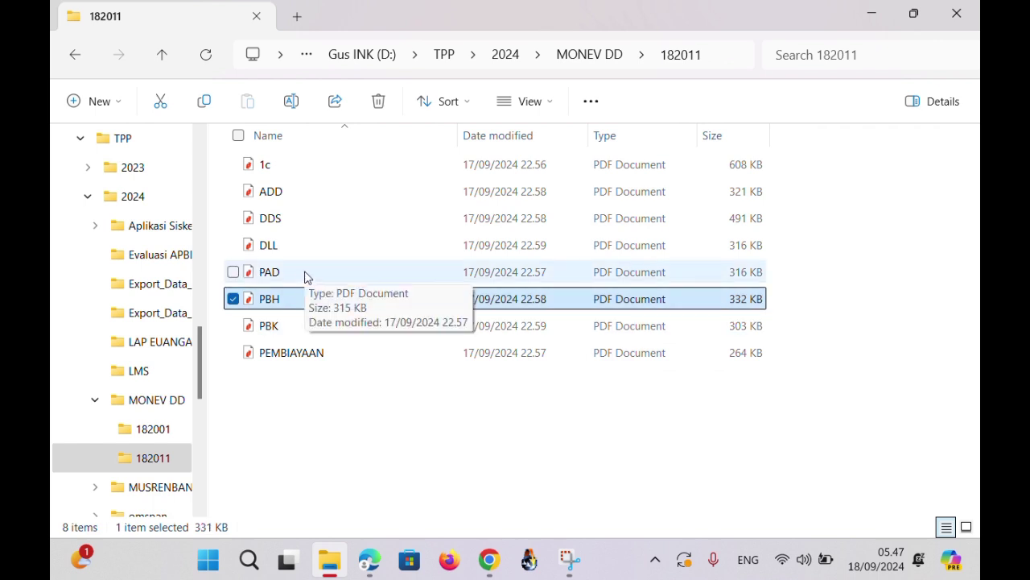
{"action": "left_click", "coordinate": [310, 272]}
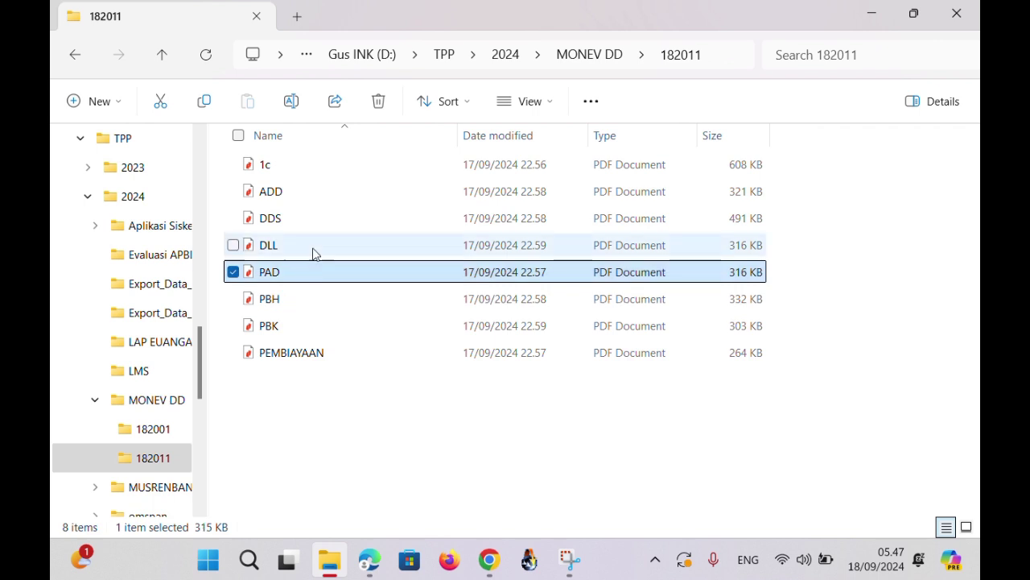
{"action": "left_click", "coordinate": [314, 244]}
{"action": "left_click", "coordinate": [324, 228]}
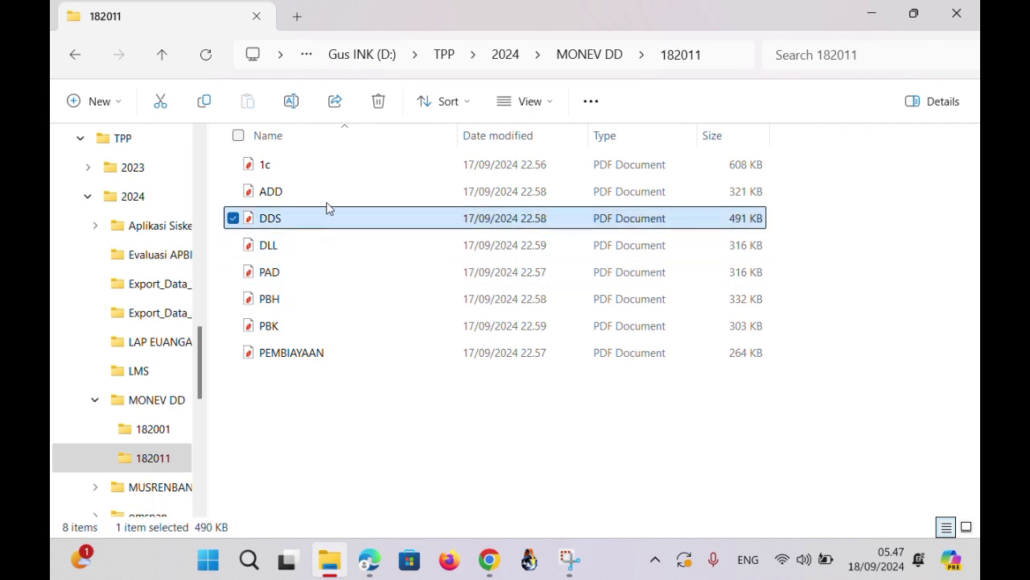
{"action": "left_click", "coordinate": [327, 199]}
{"action": "left_click", "coordinate": [330, 229]}
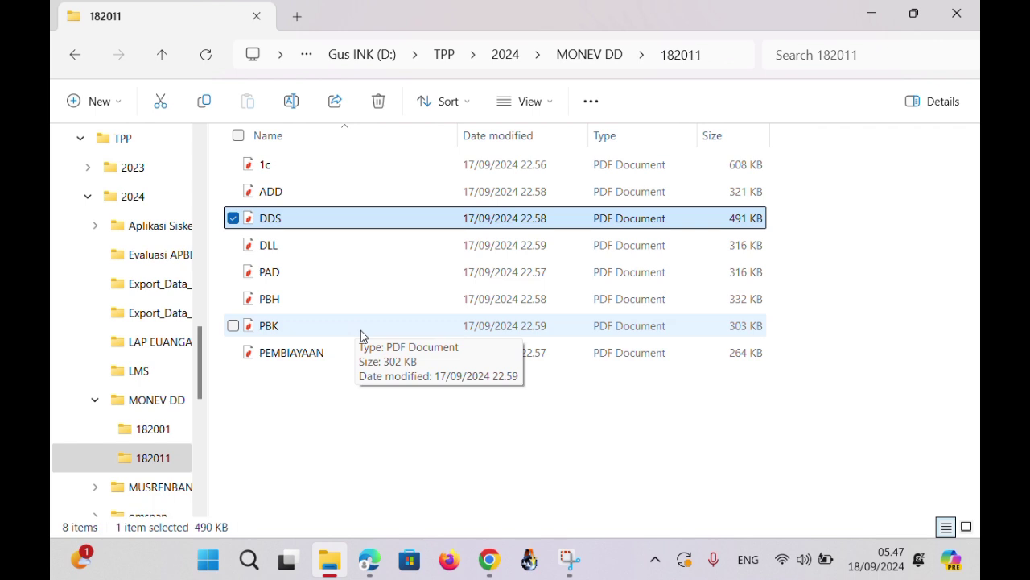
{"action": "left_click", "coordinate": [370, 357]}
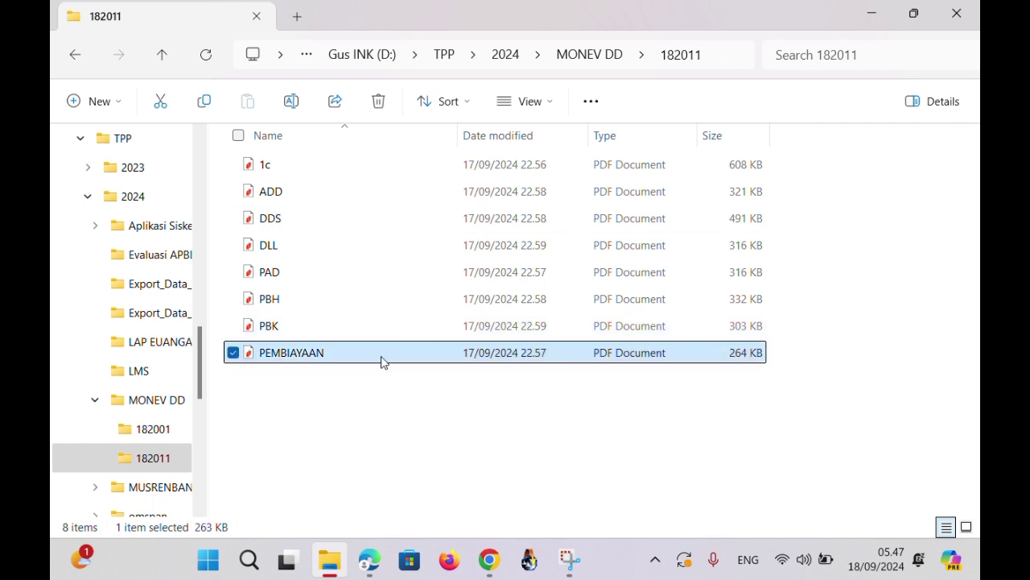
Open the 1c PDF from the 182011 folder and examine its last two pages, including the signature block and the PEMBIAYAAN section.
{"action": "left_click", "coordinate": [296, 166]}
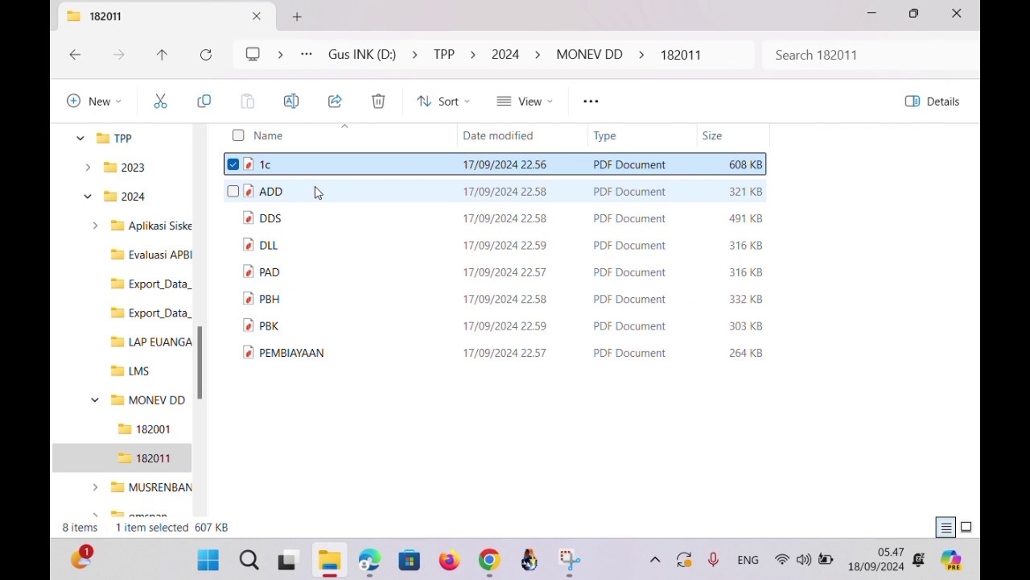
{"action": "double_click", "coordinate": [325, 167]}
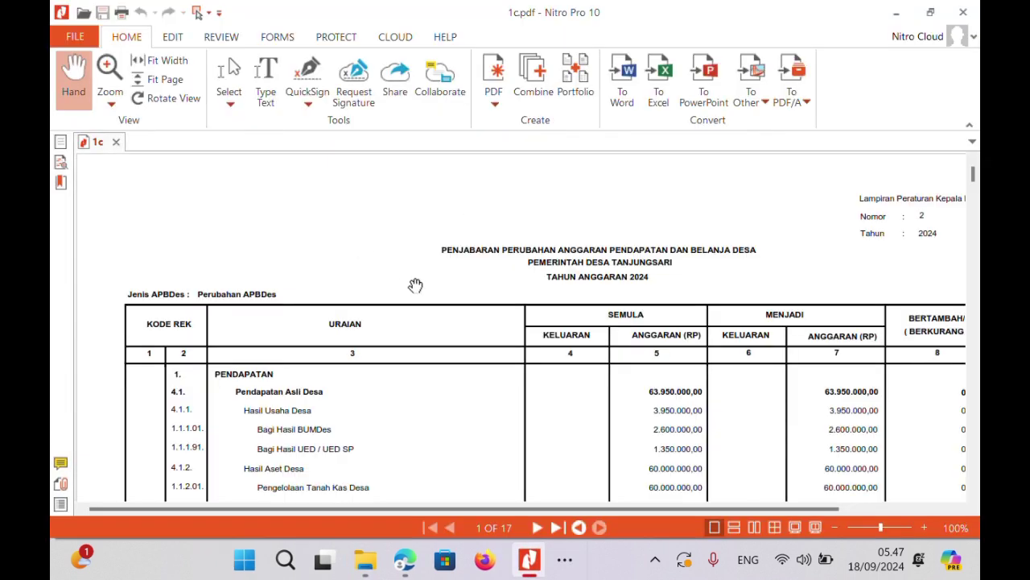
{"action": "left_click", "coordinate": [554, 527]}
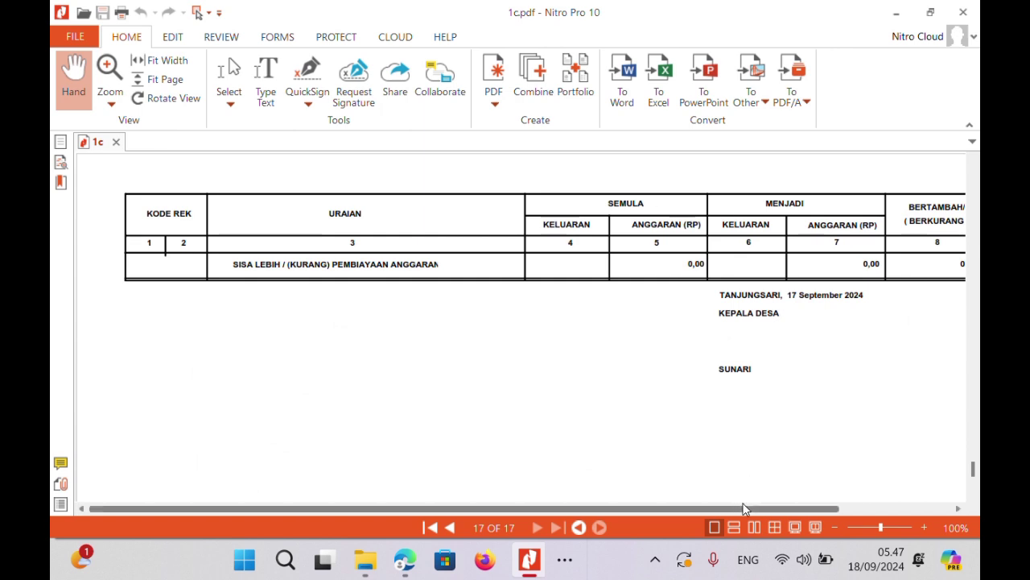
{"action": "left_click_drag", "start_coordinate": [743, 508], "coordinate": [851, 511]}
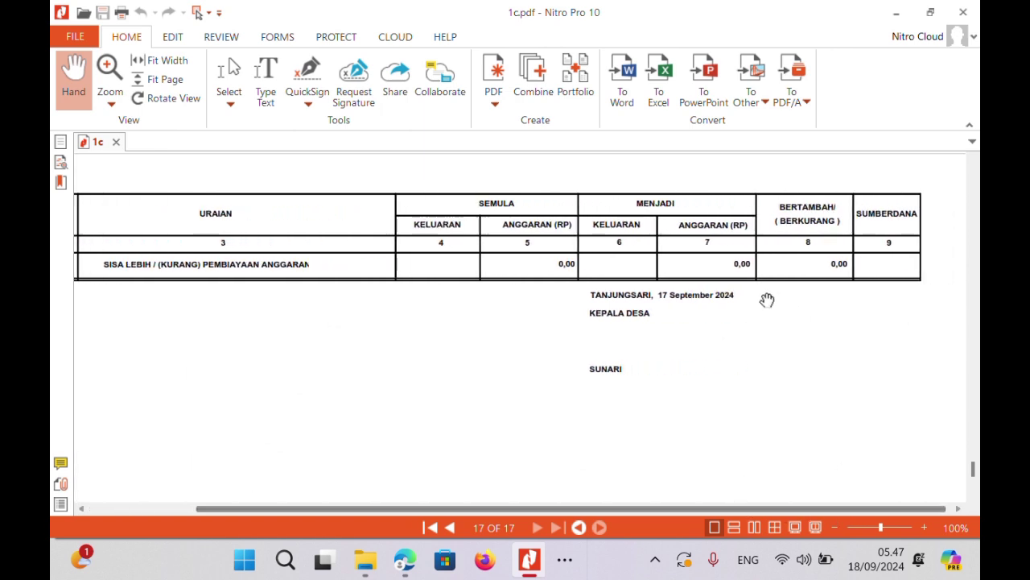
{"action": "left_click", "coordinate": [451, 525]}
{"action": "scroll", "coordinate": [620, 386], "scroll_direction": "down", "scroll_amount": 3}
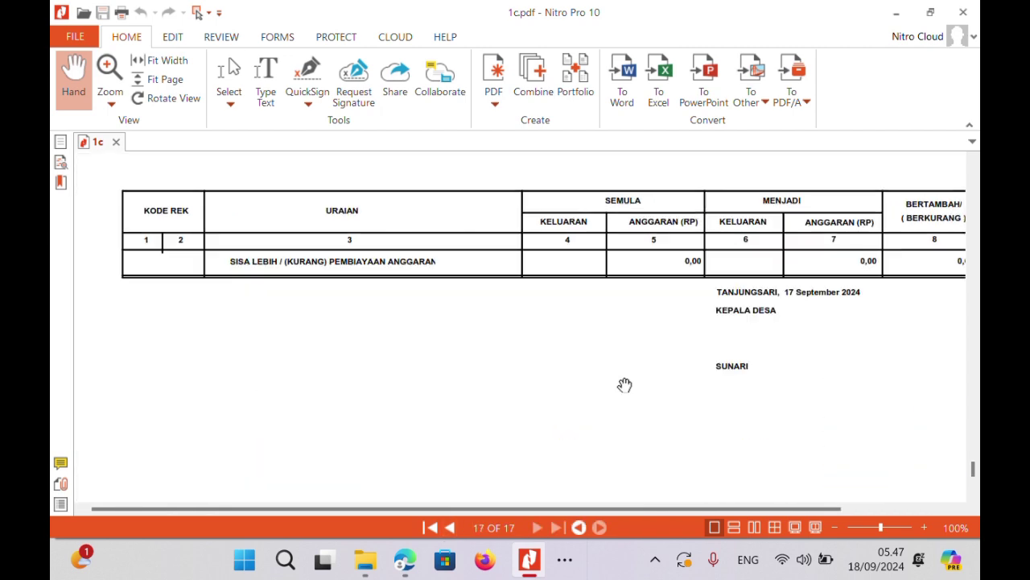
{"action": "scroll", "coordinate": [697, 394], "scroll_direction": "up", "scroll_amount": 3}
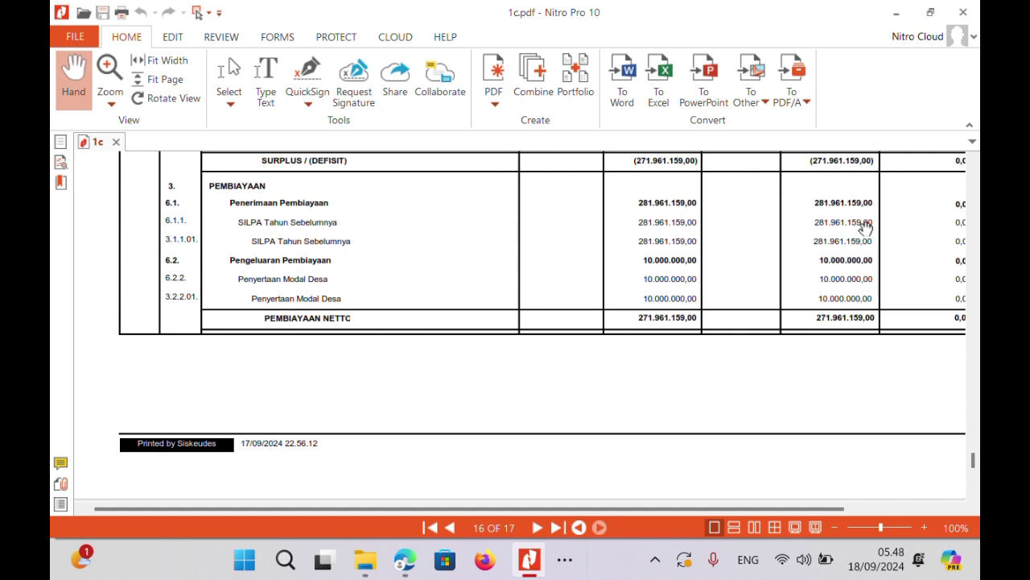
Switch to the MONEV-DD login page in Edge, replace the account password and submit the sign-in form.
{"action": "left_click", "coordinate": [412, 566]}
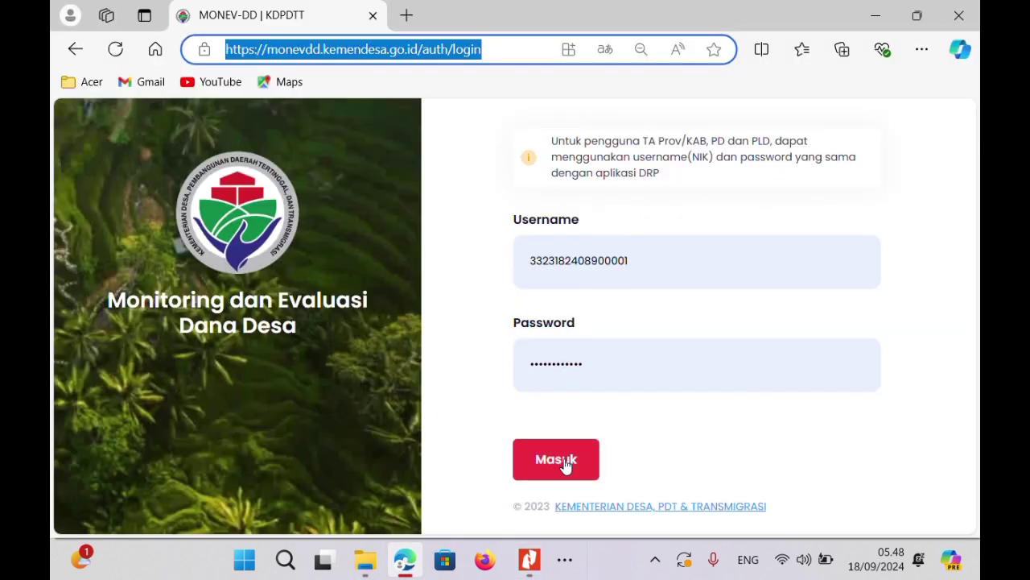
{"action": "double_click", "coordinate": [582, 369]}
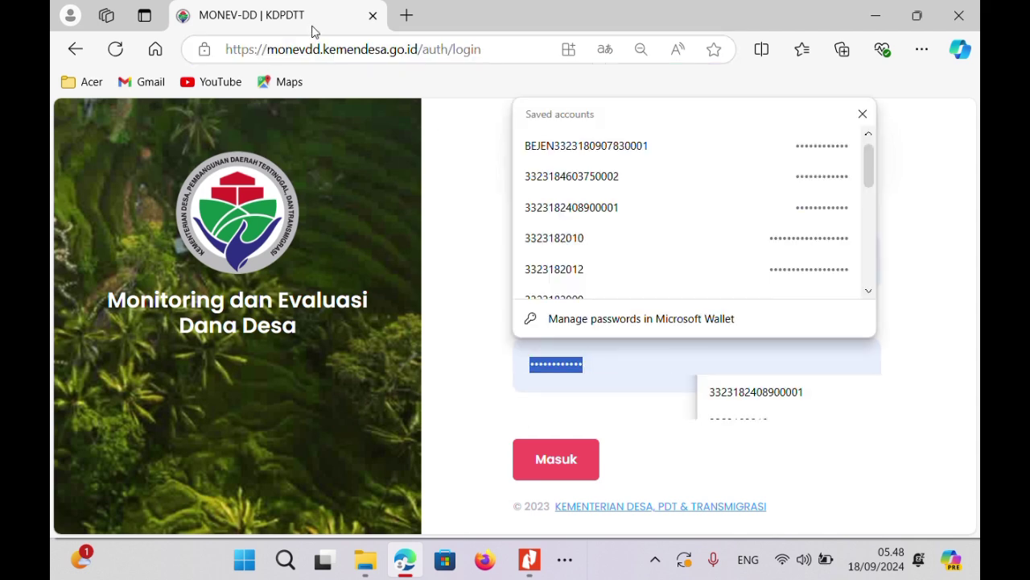
{"action": "type", "text": "••••"}
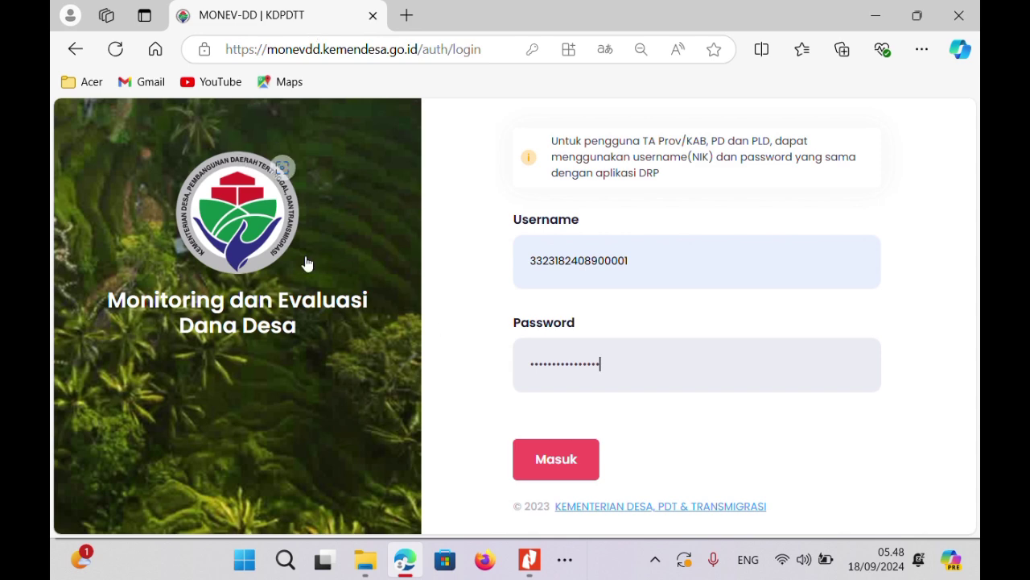
{"action": "left_click", "coordinate": [559, 467]}
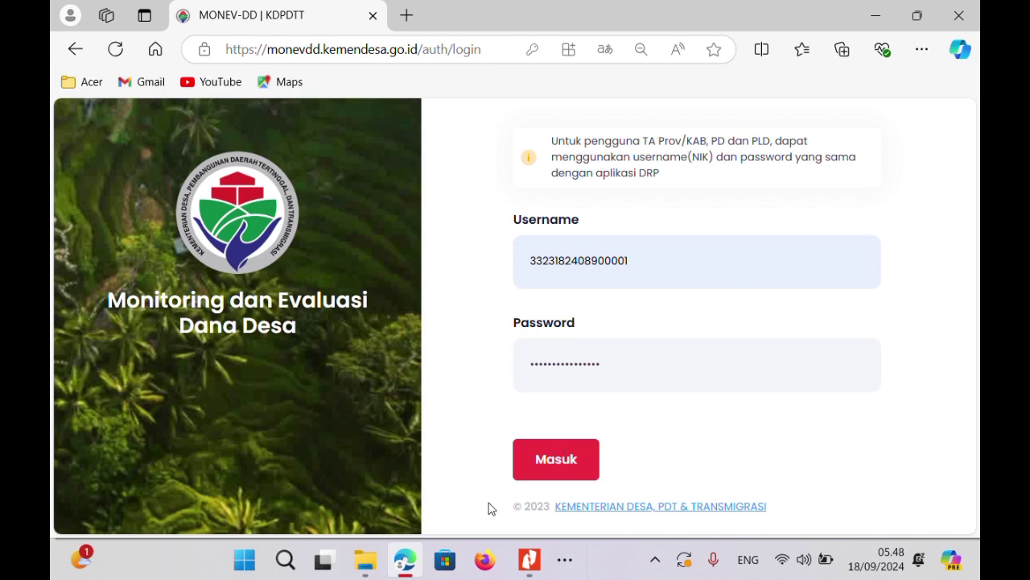
Return to the 1c PDF in Nitro Pro and examine the budget lines on the pages before page 16.
{"action": "left_click", "coordinate": [405, 561]}
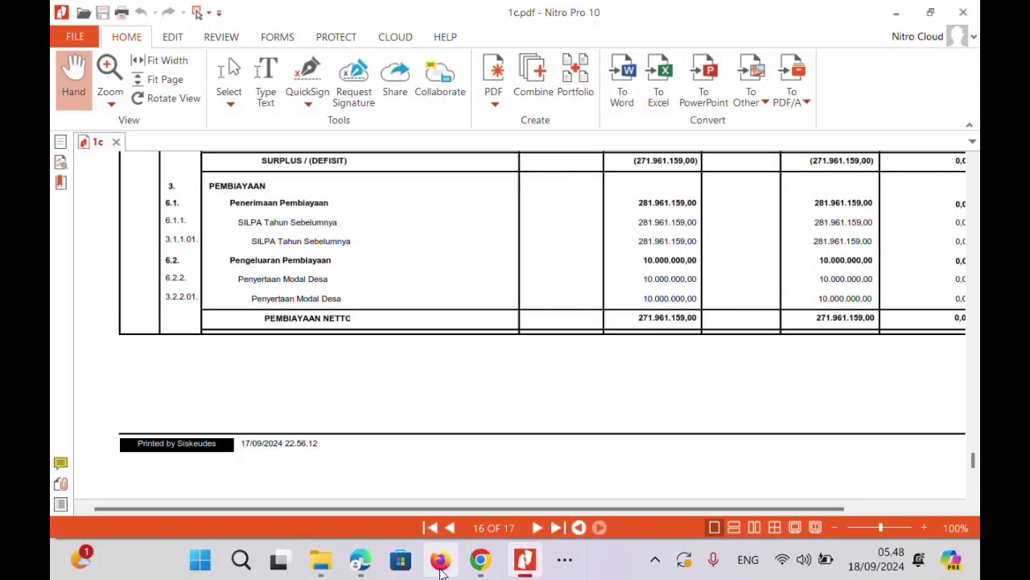
{"action": "mouse_move", "coordinate": [377, 569]}
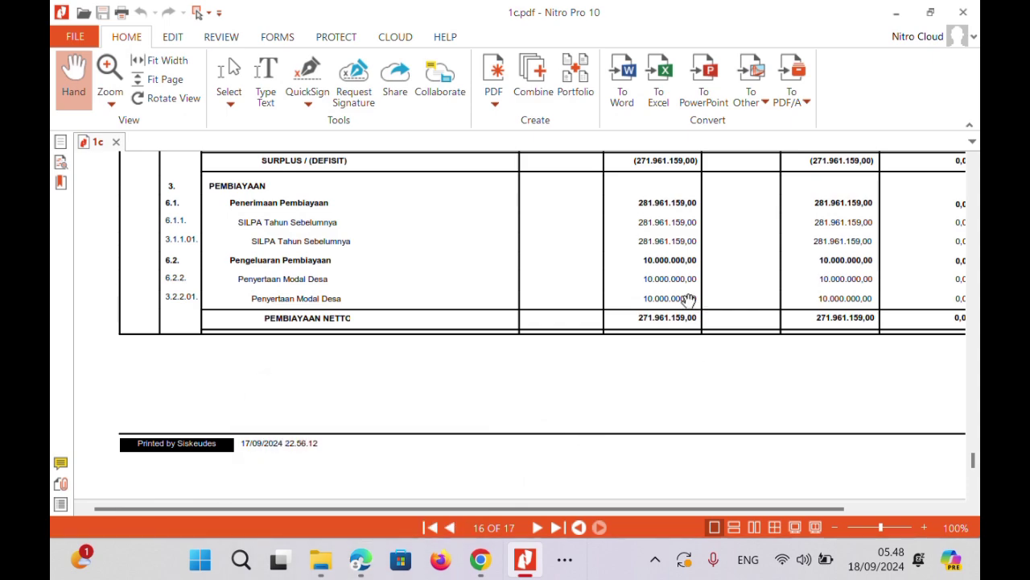
{"action": "scroll", "coordinate": [680, 252], "scroll_direction": "up", "scroll_amount": 3}
{"action": "scroll", "coordinate": [680, 252], "scroll_direction": "up", "scroll_amount": 5}
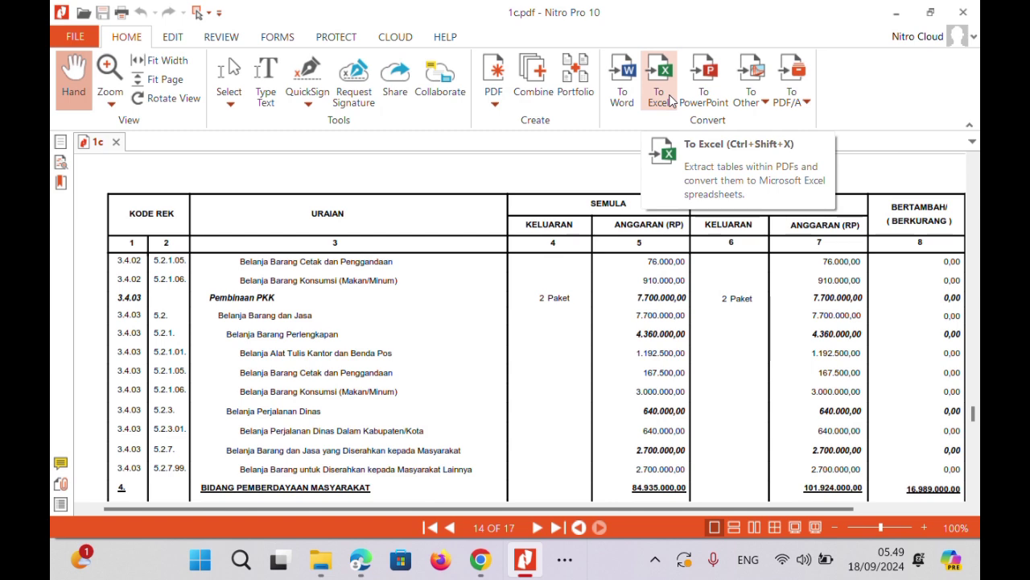
Open the 1c Excel workbook from the MONEV DD > 182001 folder and dismiss the Office activation notice.
{"action": "left_click", "coordinate": [326, 563]}
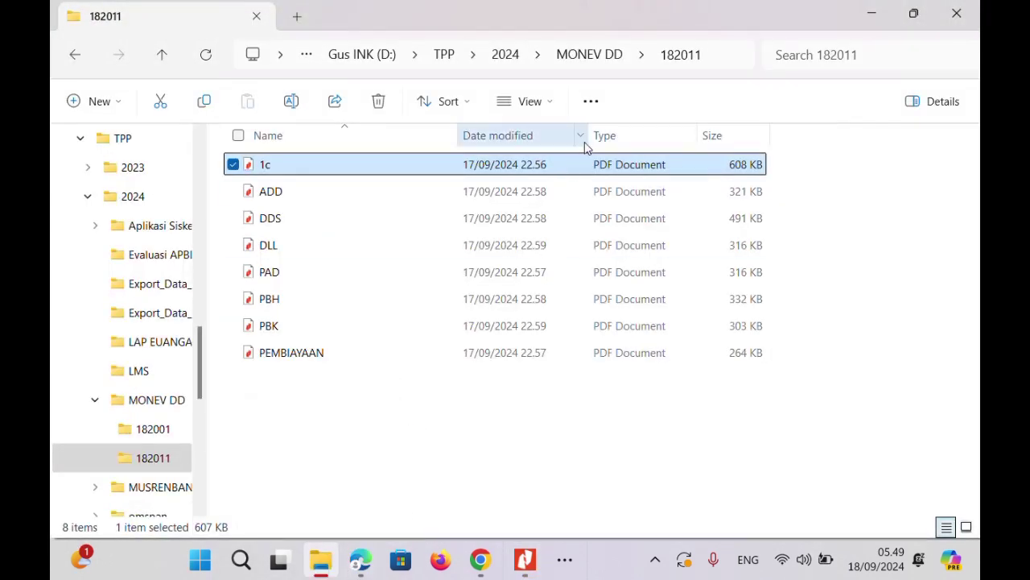
{"action": "left_click", "coordinate": [596, 55]}
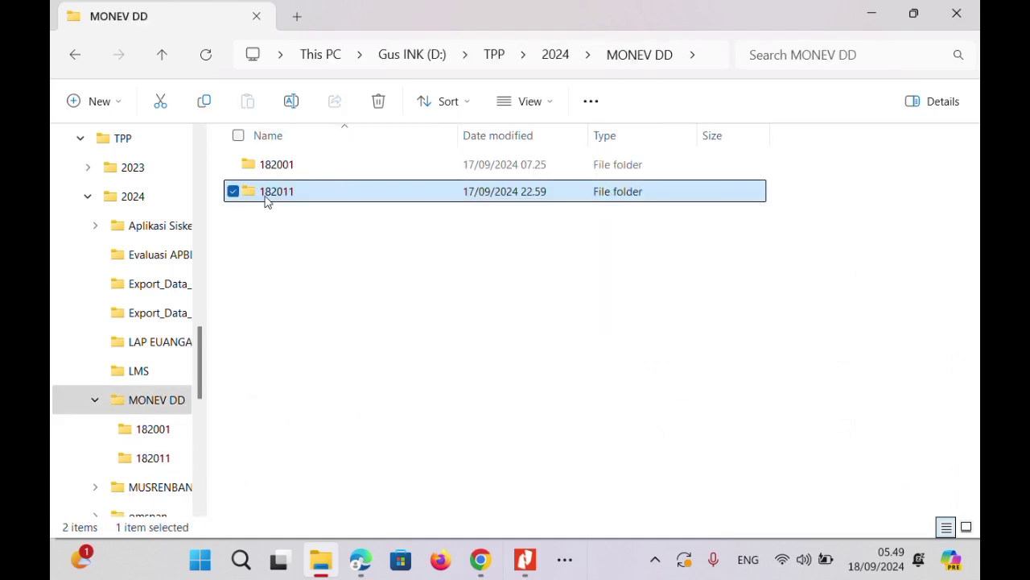
{"action": "double_click", "coordinate": [277, 171]}
{"action": "double_click", "coordinate": [287, 195]}
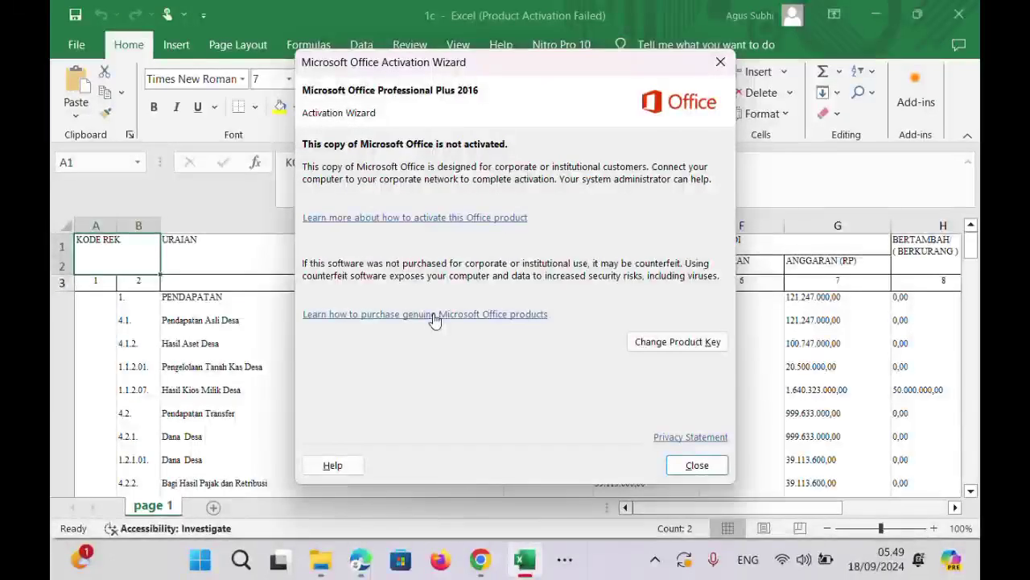
{"action": "left_click", "coordinate": [692, 467]}
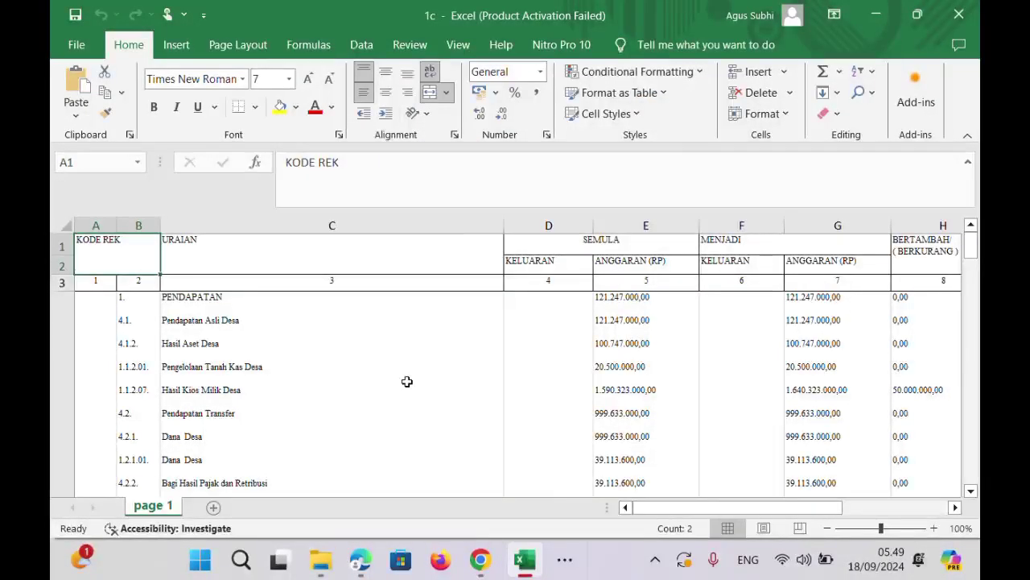
Look through the PENDAPATAN and BELANJA rows on the page 1 sheet to check the converted budget table.
{"action": "left_click", "coordinate": [405, 380]}
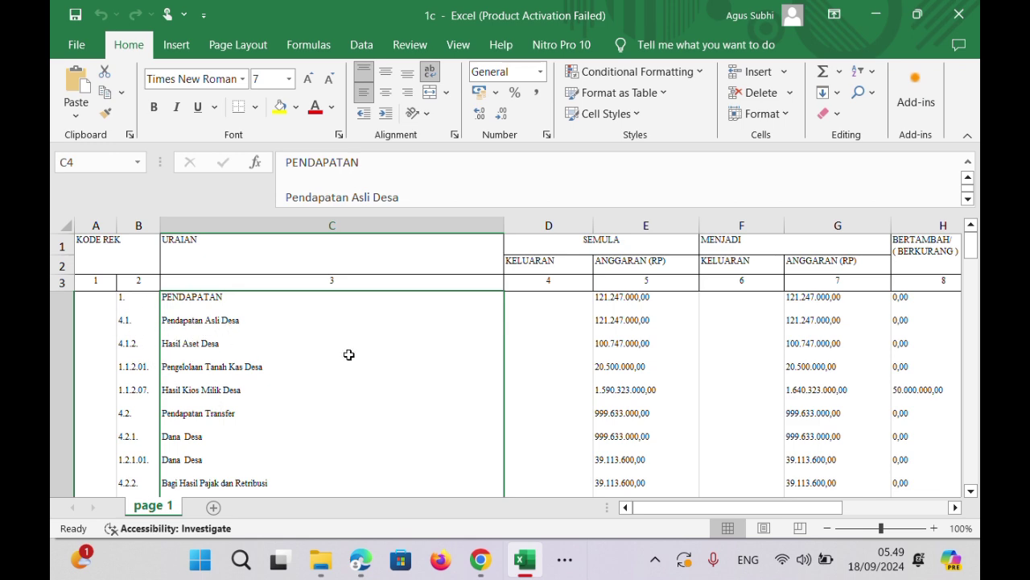
{"action": "key", "text": "Down"}
{"action": "key", "text": "Down"}
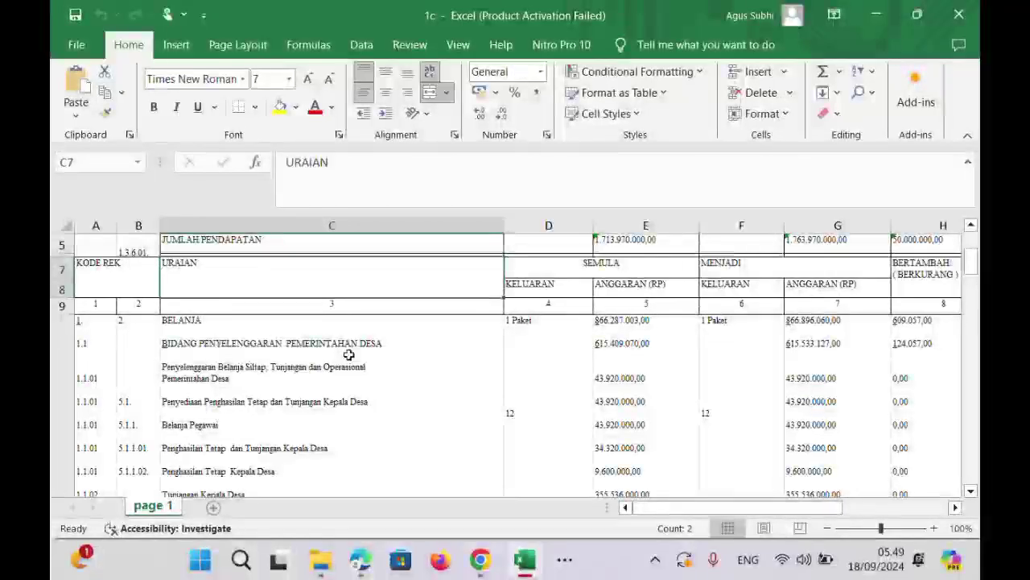
{"action": "key", "text": "Down"}
{"action": "key", "text": "Down"}
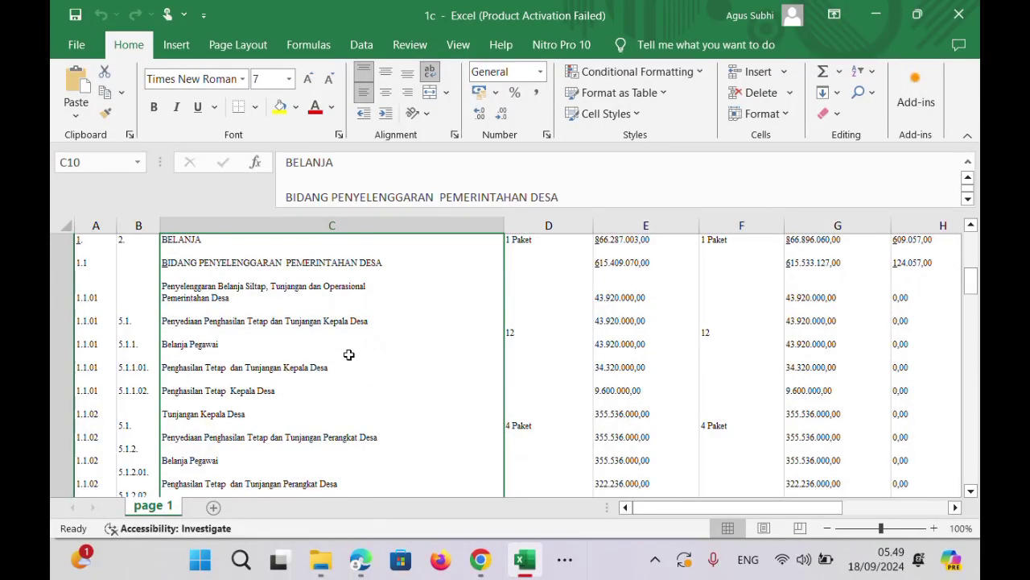
{"action": "key", "text": "Down"}
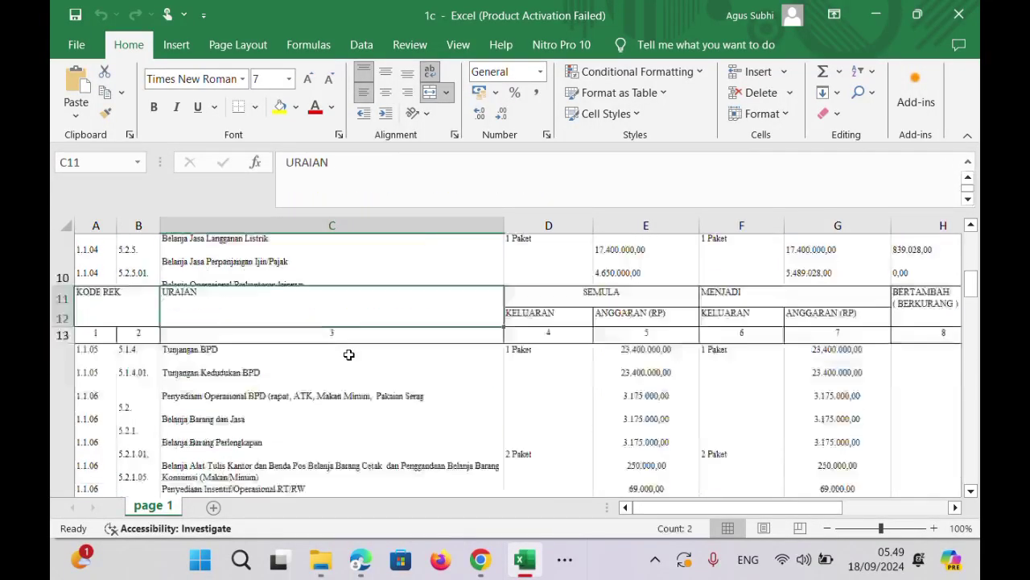
{"action": "key", "text": "Up"}
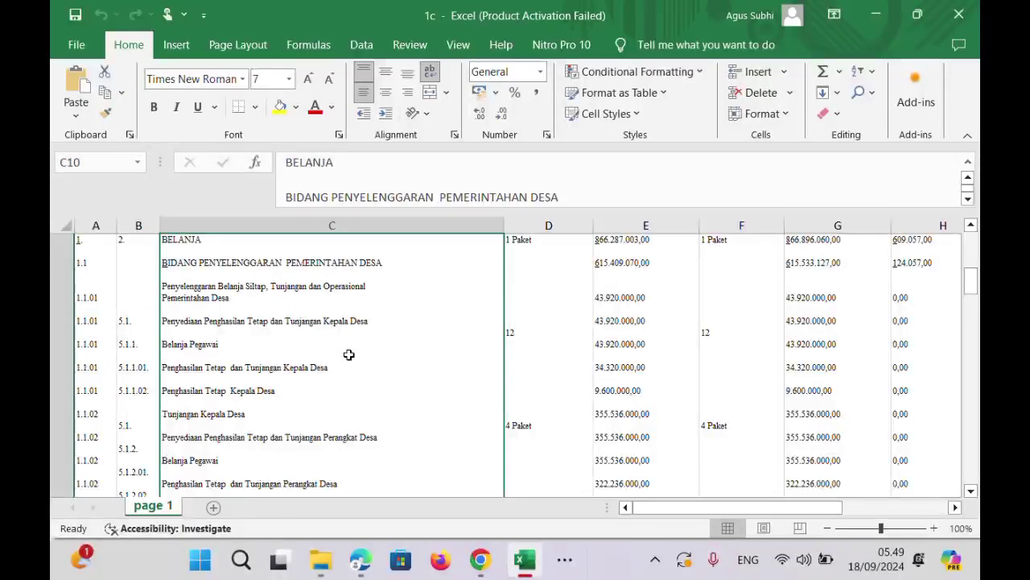
Go back up to the PENDAPATAN rows on the page 1 sheet and close the 1c workbook.
{"action": "key", "text": "Up"}
{"action": "key", "text": "Up"}
{"action": "key", "text": "Up"}
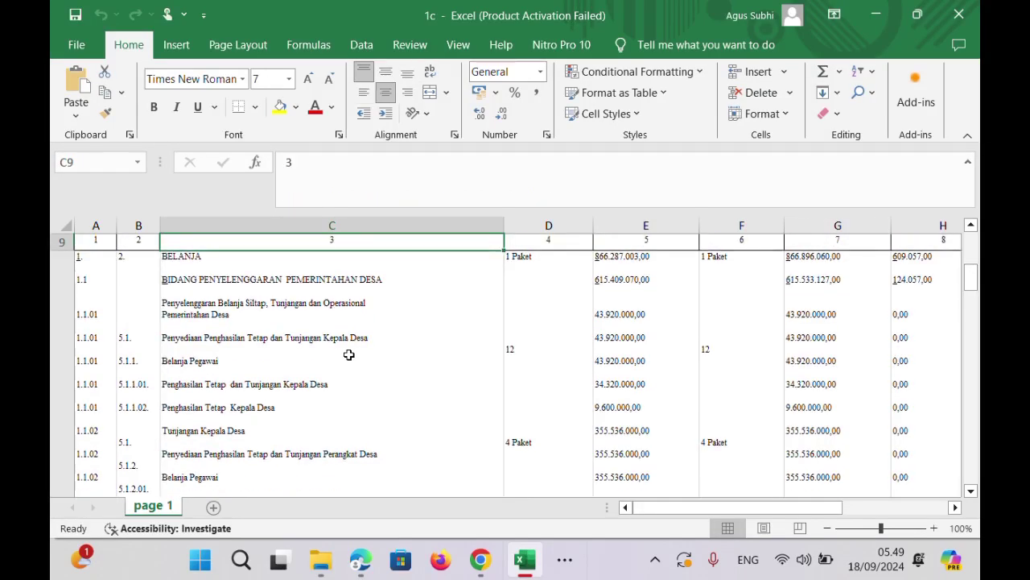
{"action": "key", "text": "Up"}
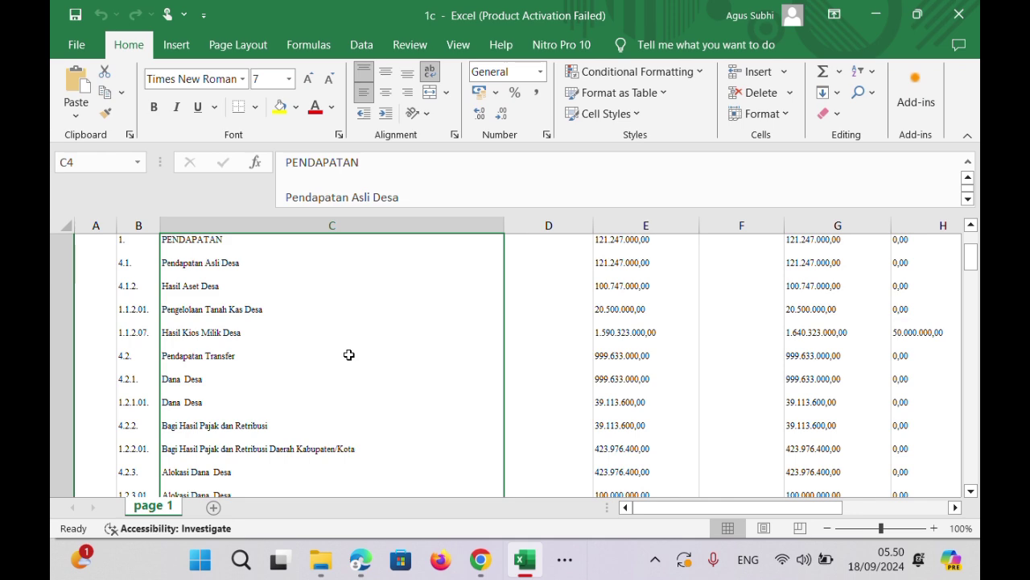
{"action": "left_click", "coordinate": [958, 14]}
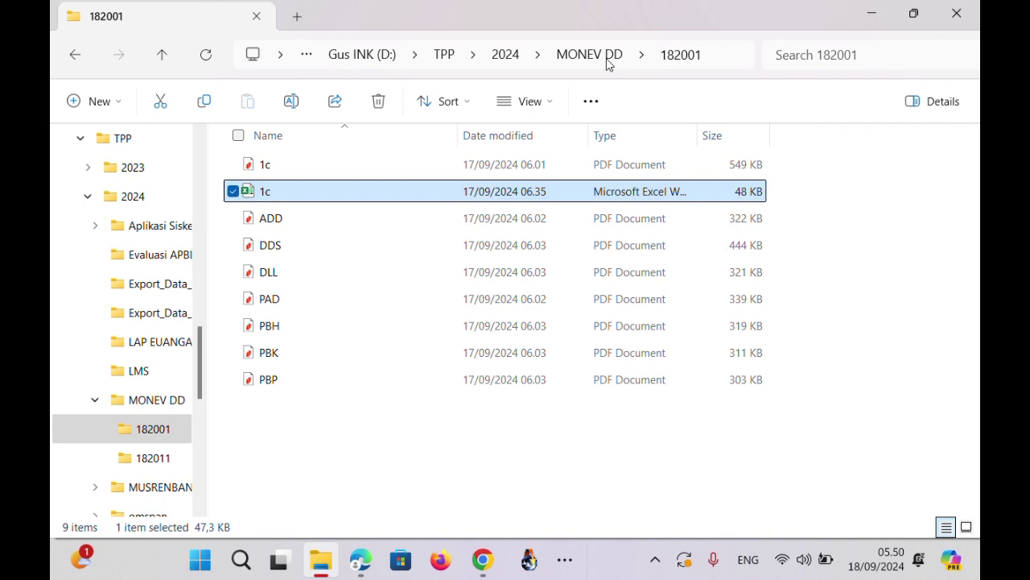
Open the 182011 folder inside MONEV DD in File Explorer.
{"action": "key", "text": "super+shift+s"}
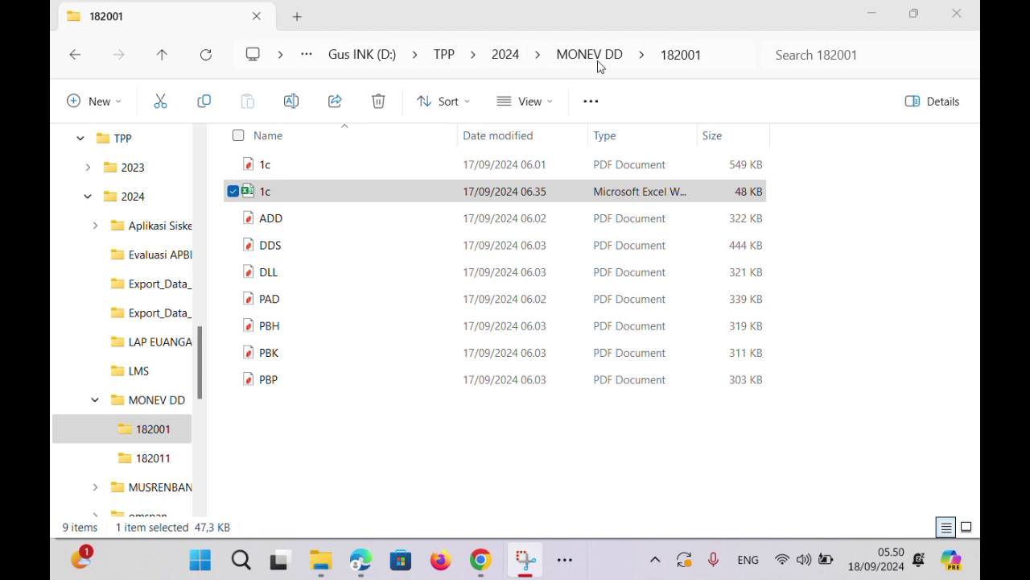
{"action": "left_click", "coordinate": [70, 55]}
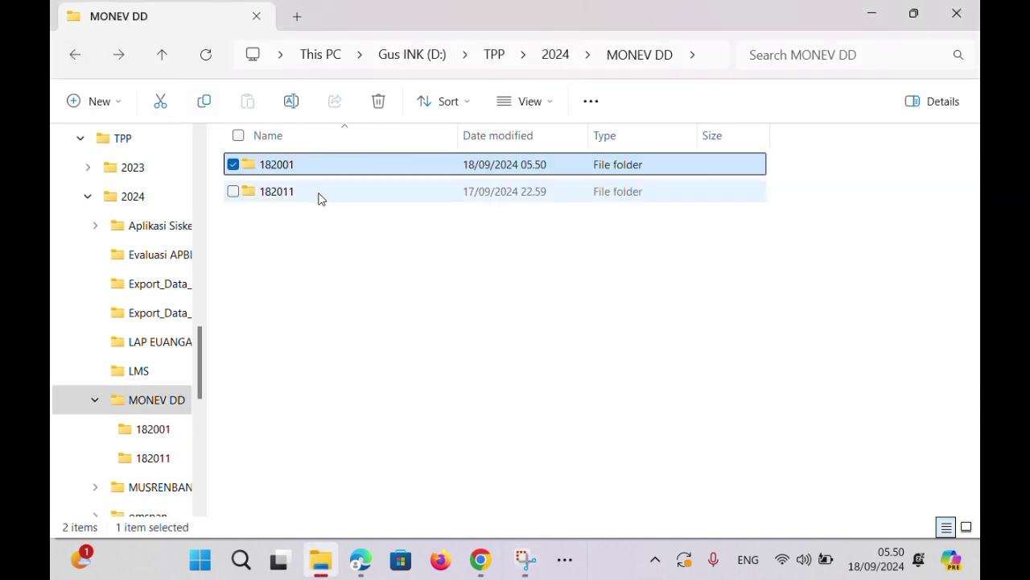
{"action": "double_click", "coordinate": [320, 193]}
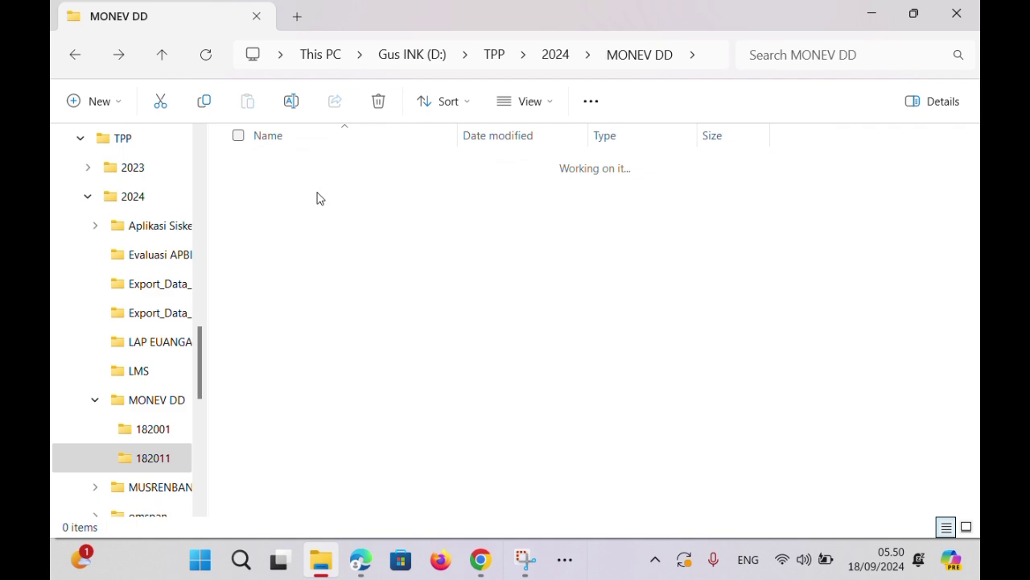
Switch to the MONEV-DD login page in Edge and restore its window to a smaller size.
{"action": "left_click", "coordinate": [368, 570]}
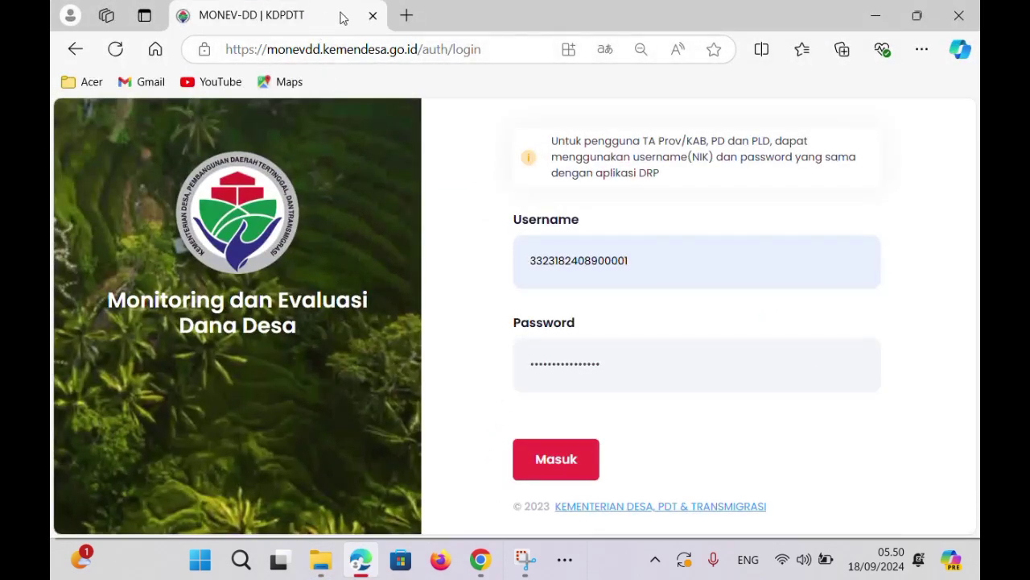
{"action": "left_click", "coordinate": [908, 27]}
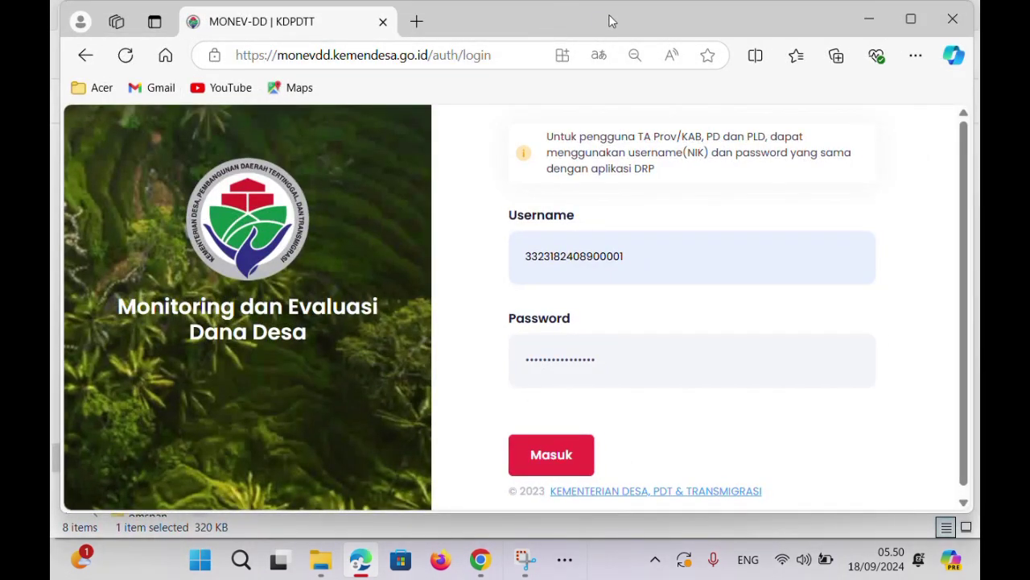
{"action": "left_click", "coordinate": [452, 13]}
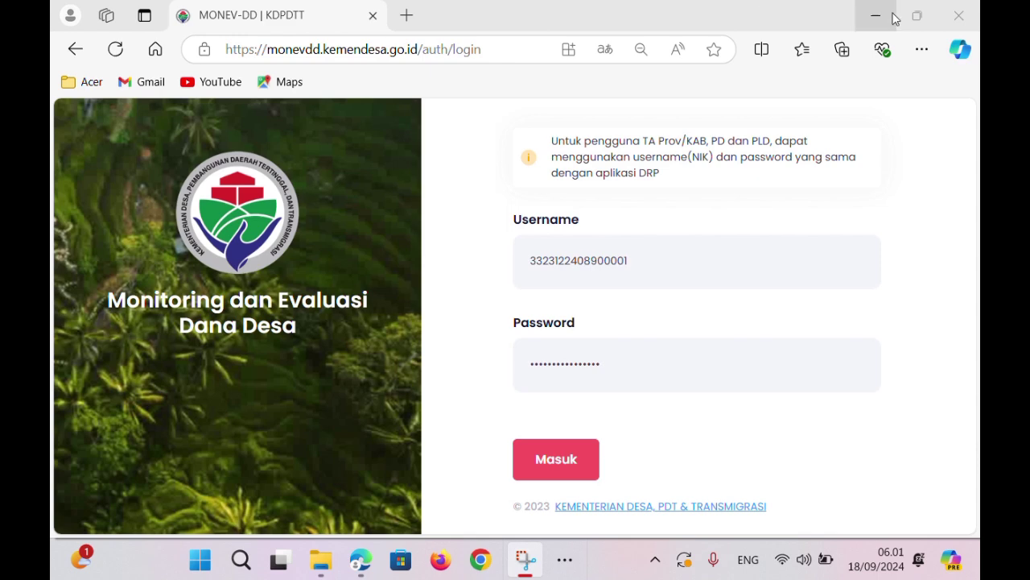
{"action": "left_click", "coordinate": [917, 16]}
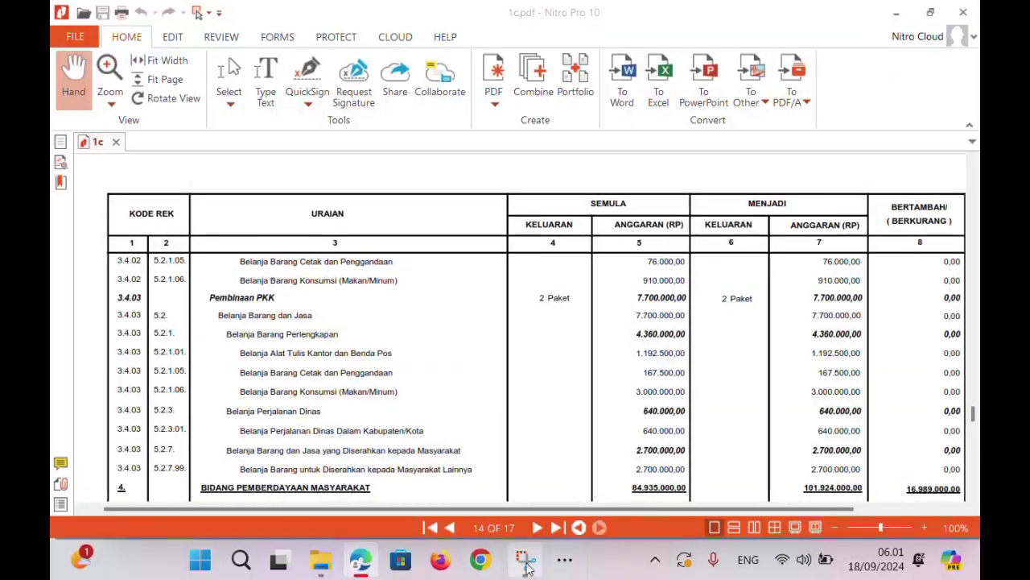
Open the pdftoexcel.com converter in a new Edge tab and maximize the browser window.
{"action": "left_click", "coordinate": [372, 567]}
{"action": "left_click", "coordinate": [369, 564]}
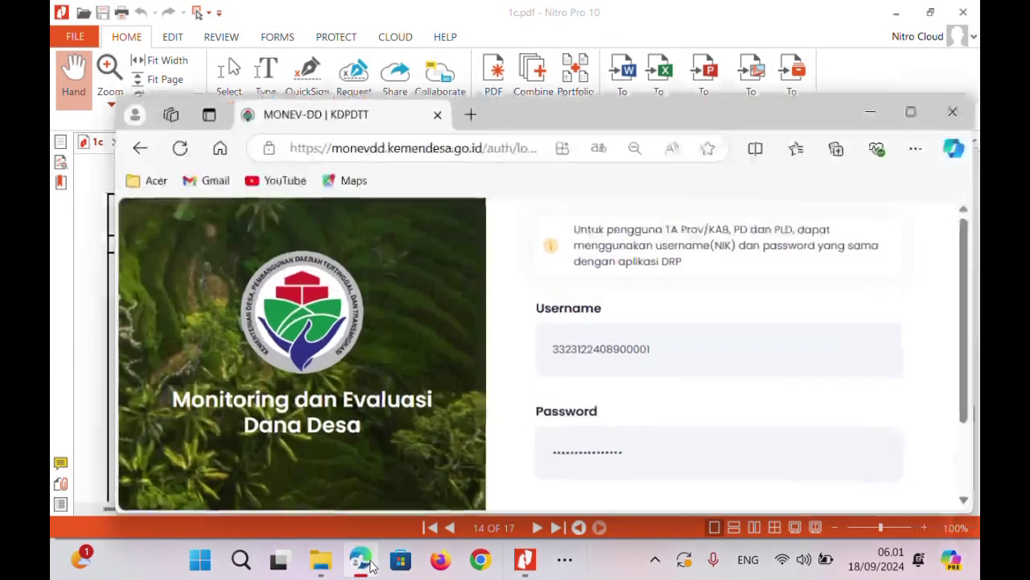
{"action": "left_click", "coordinate": [472, 115]}
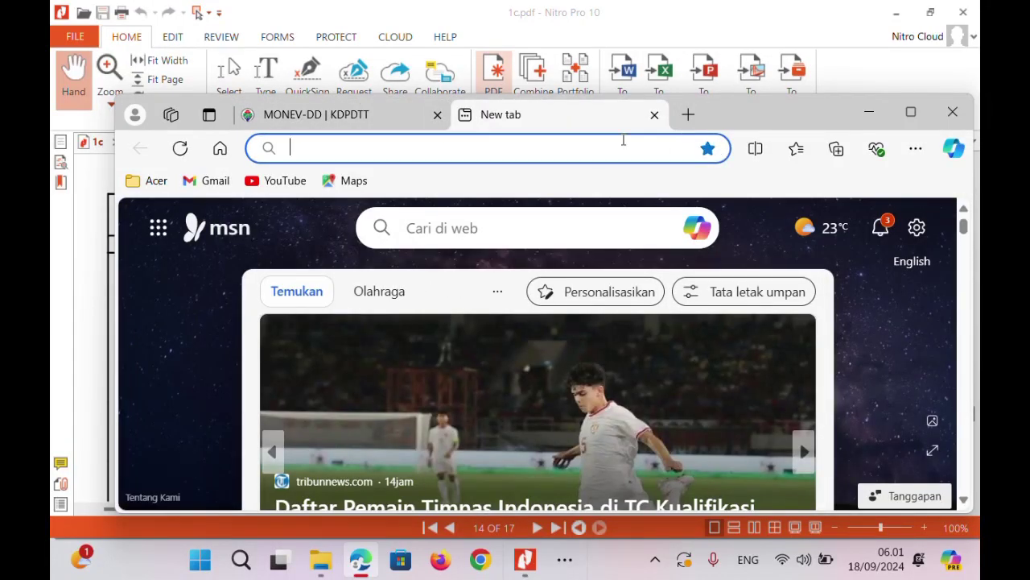
{"action": "left_click", "coordinate": [704, 73]}
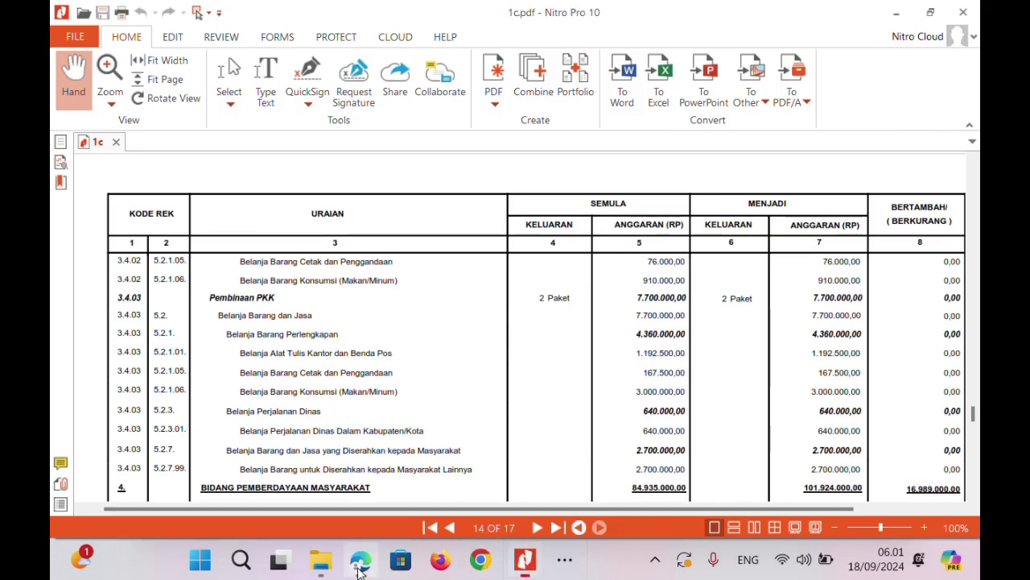
{"action": "left_click", "coordinate": [371, 560]}
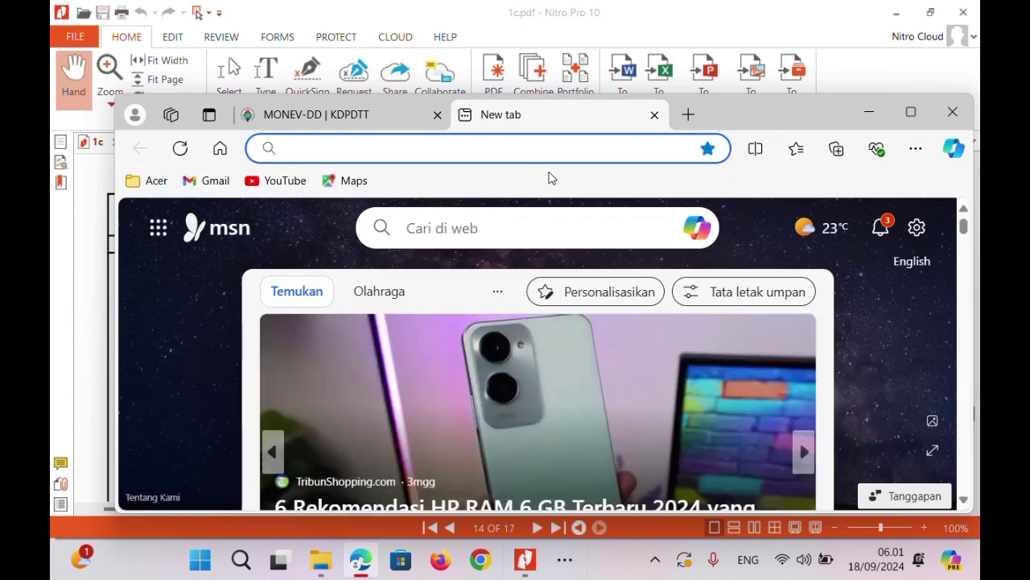
{"action": "type", "text": "pdfcandle.com"}
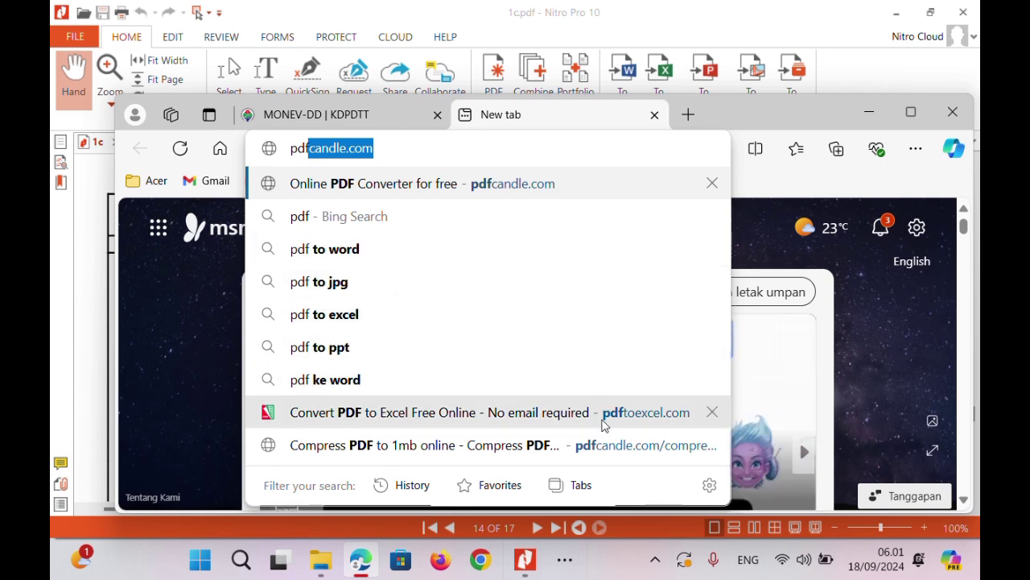
{"action": "left_click", "coordinate": [606, 418]}
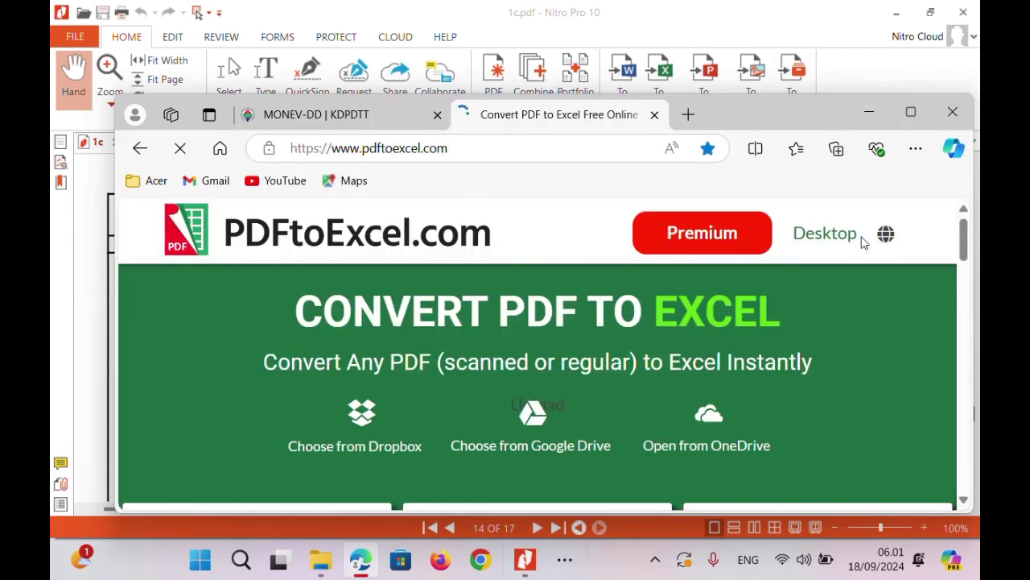
{"action": "left_click", "coordinate": [552, 464]}
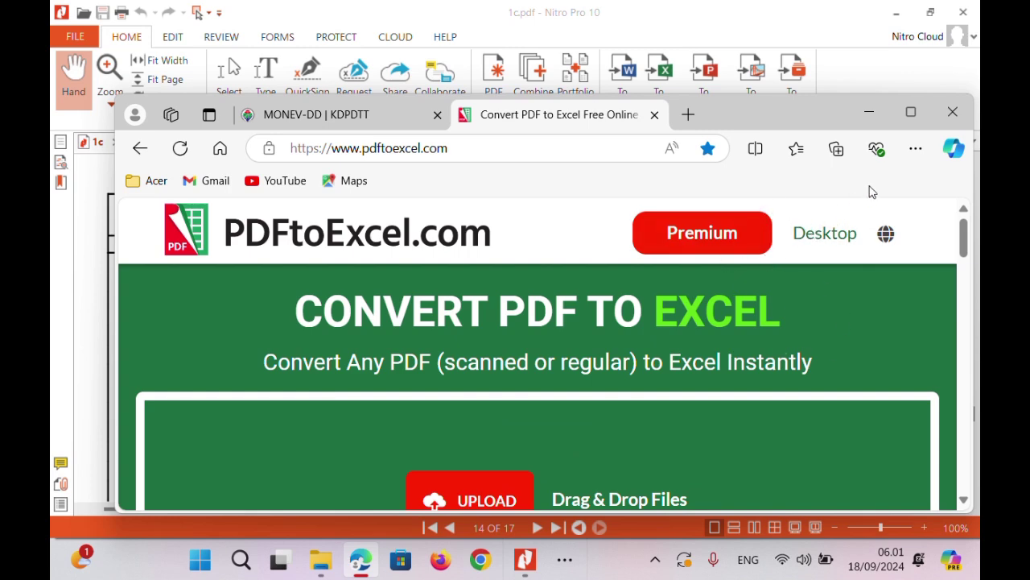
{"action": "left_click", "coordinate": [910, 112]}
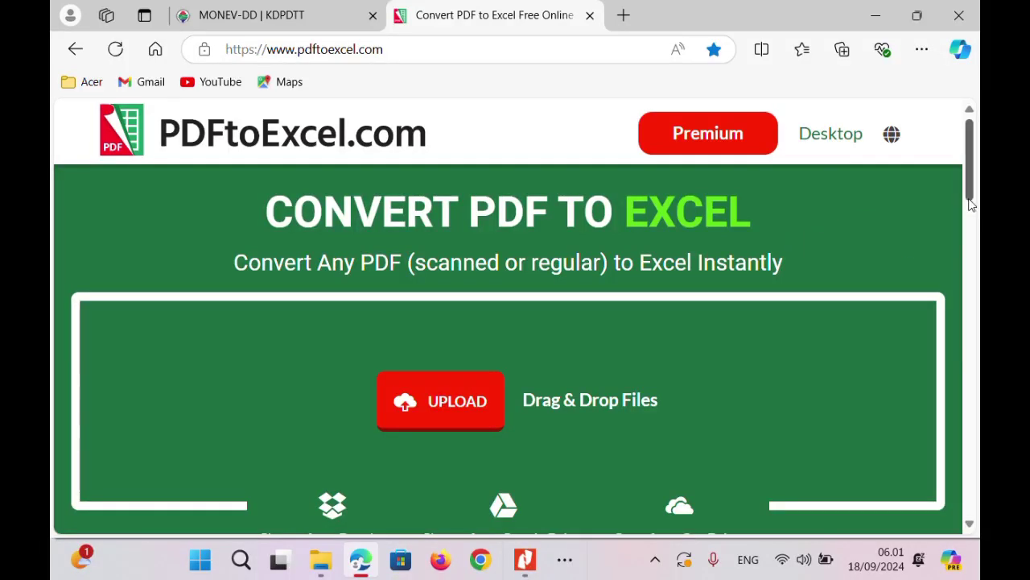
Upload the 1c PDF from TPP > 2024 > MONEV DD > 182011 on drive D: to the PDF to Excel converter.
{"action": "left_click_drag", "start_coordinate": [972, 195], "coordinate": [974, 205]}
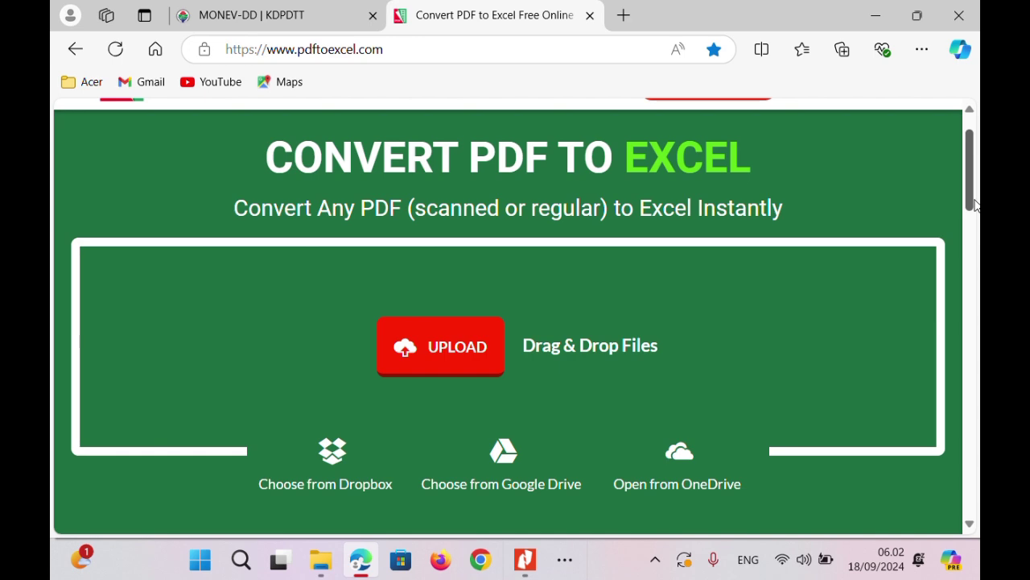
{"action": "left_click", "coordinate": [526, 559]}
{"action": "left_click", "coordinate": [525, 559]}
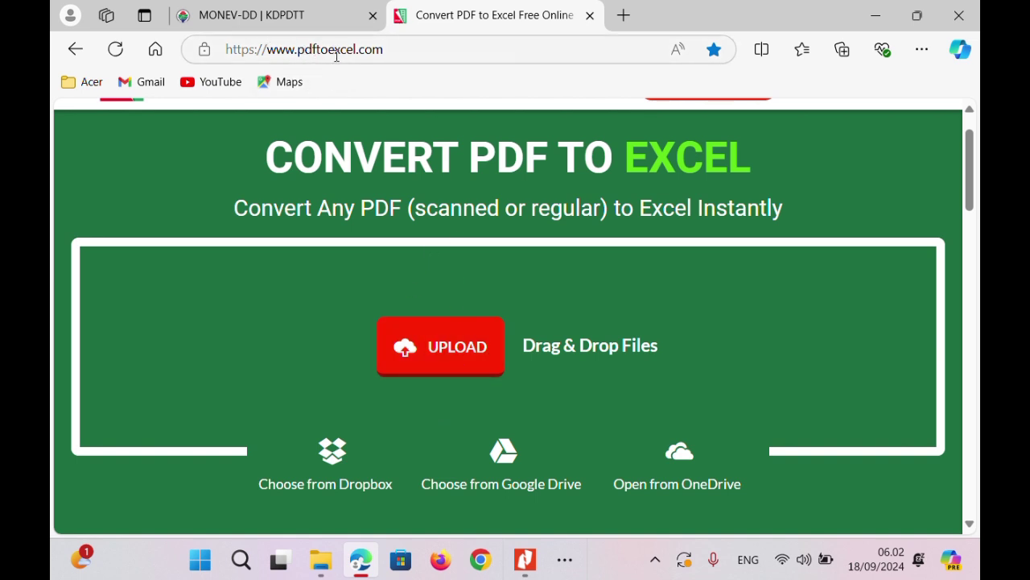
{"action": "left_click", "coordinate": [422, 354]}
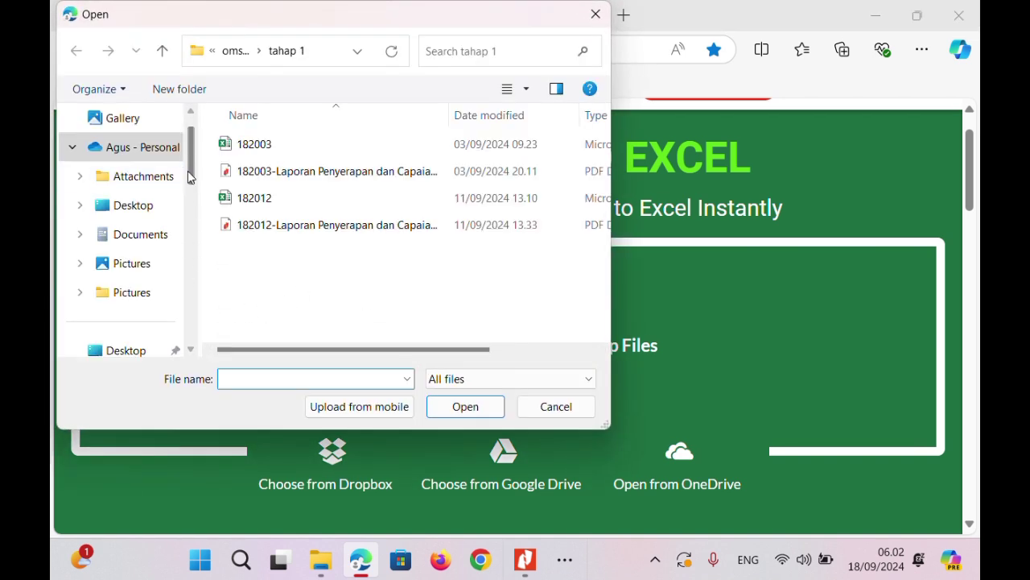
{"action": "left_click_drag", "start_coordinate": [193, 181], "coordinate": [193, 338]}
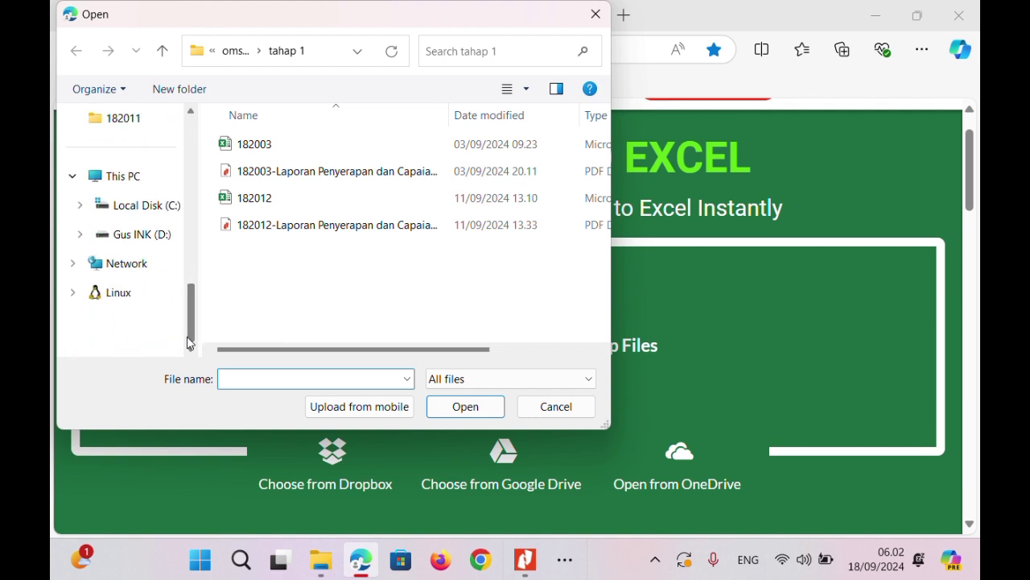
{"action": "left_click", "coordinate": [157, 235]}
{"action": "double_click", "coordinate": [260, 327]}
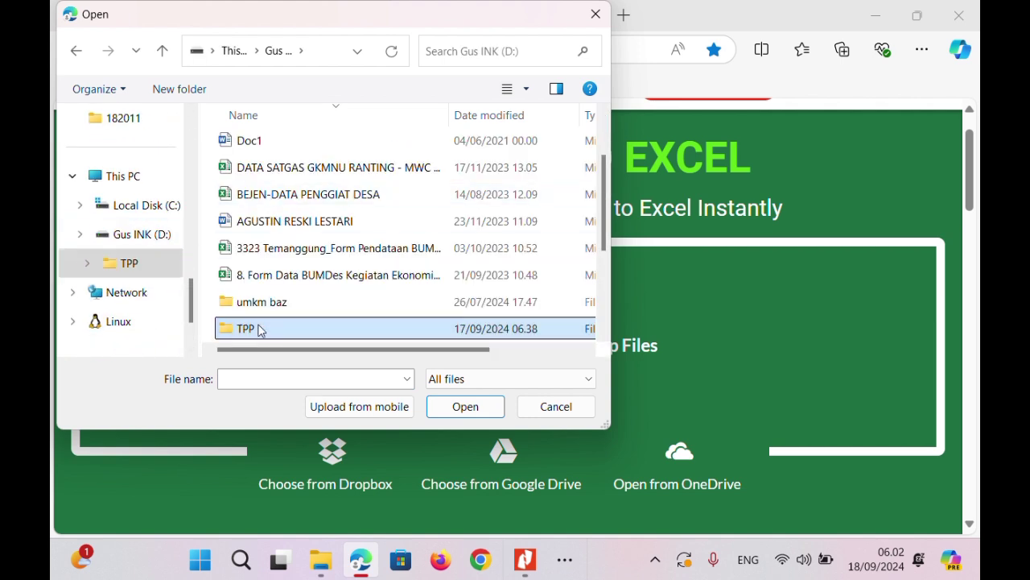
{"action": "double_click", "coordinate": [264, 183]}
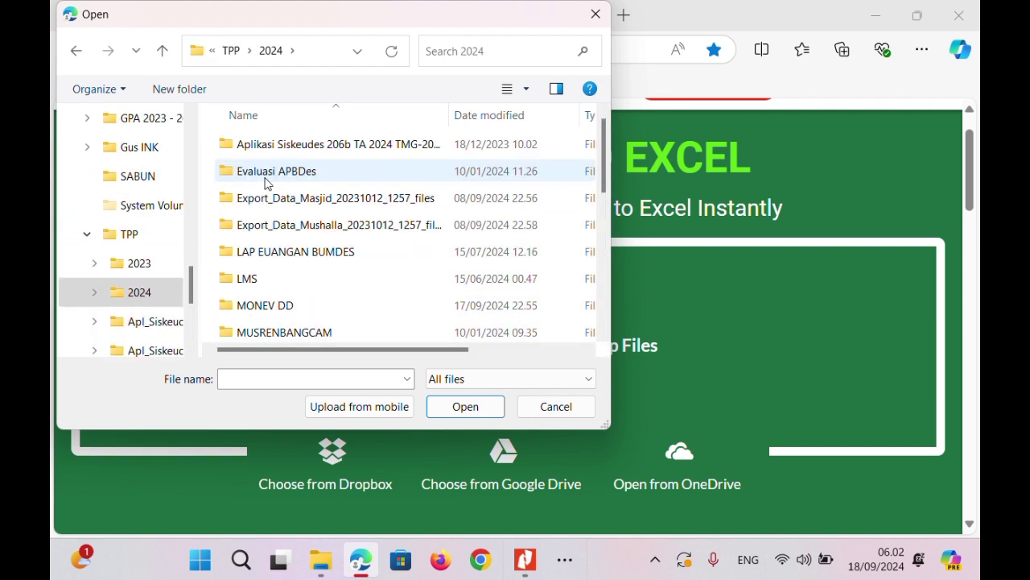
{"action": "double_click", "coordinate": [270, 313]}
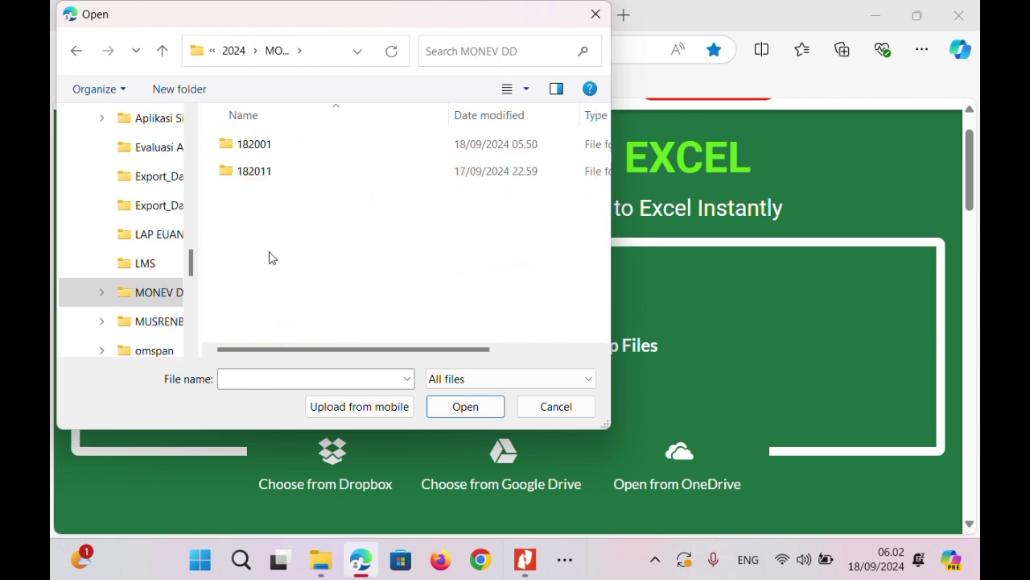
{"action": "double_click", "coordinate": [258, 173]}
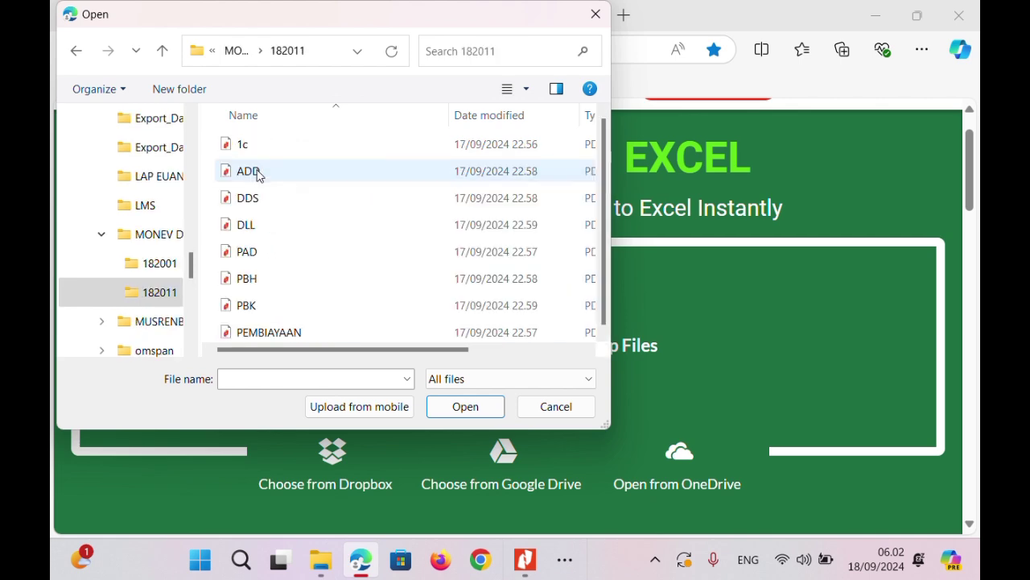
{"action": "double_click", "coordinate": [242, 144]}
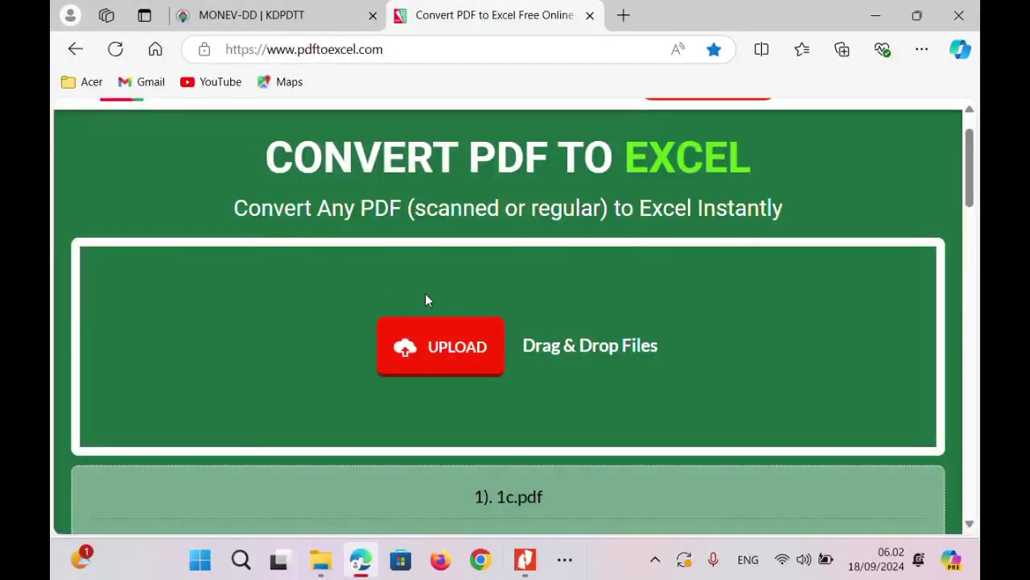
Look through the converter page to check the conversion status of the uploaded 1c PDF.
{"action": "scroll", "coordinate": [517, 359], "scroll_direction": "down", "scroll_amount": 20}
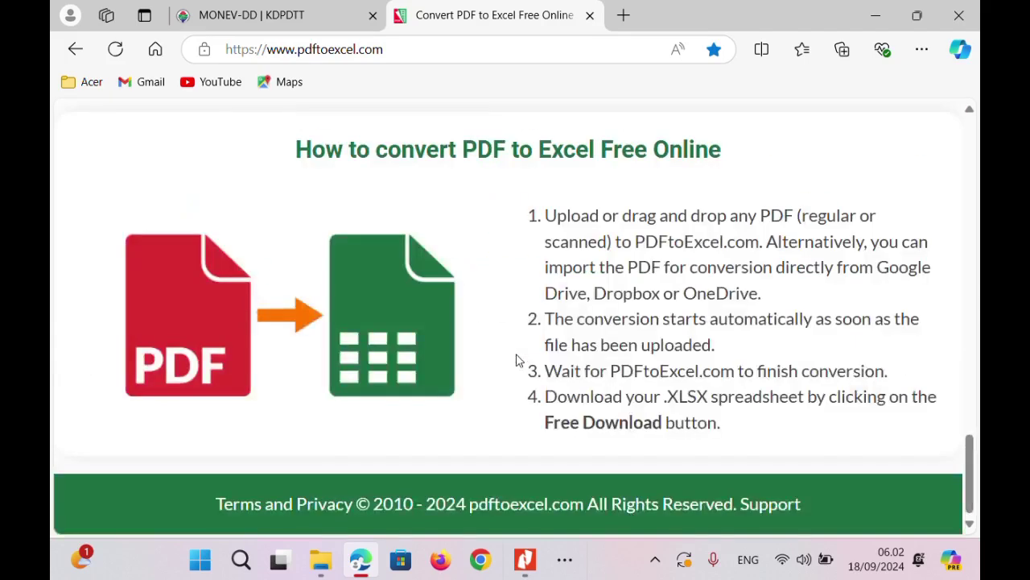
{"action": "scroll", "coordinate": [528, 354], "scroll_direction": "up", "scroll_amount": 20}
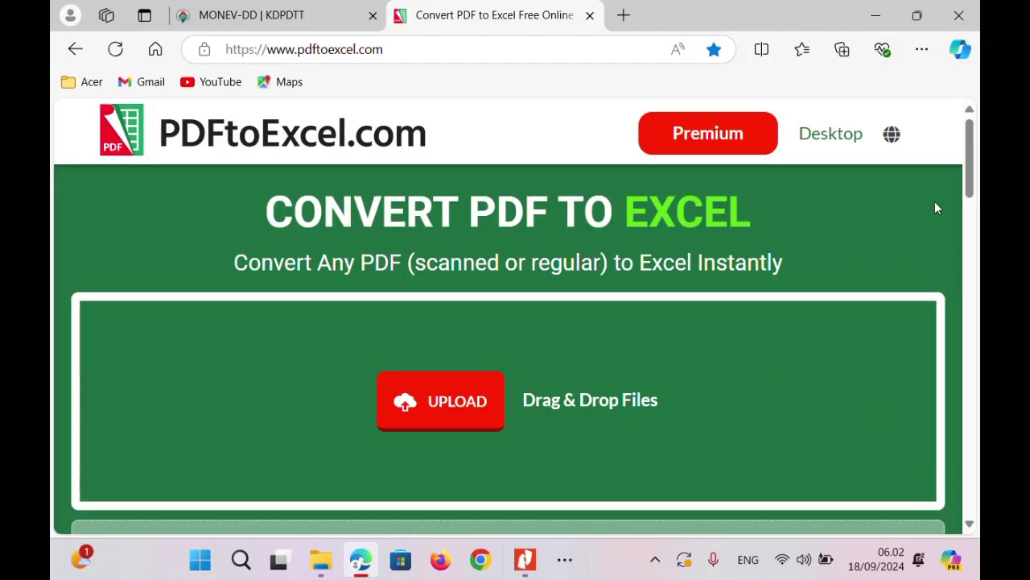
{"action": "left_click_drag", "start_coordinate": [978, 167], "coordinate": [979, 198]}
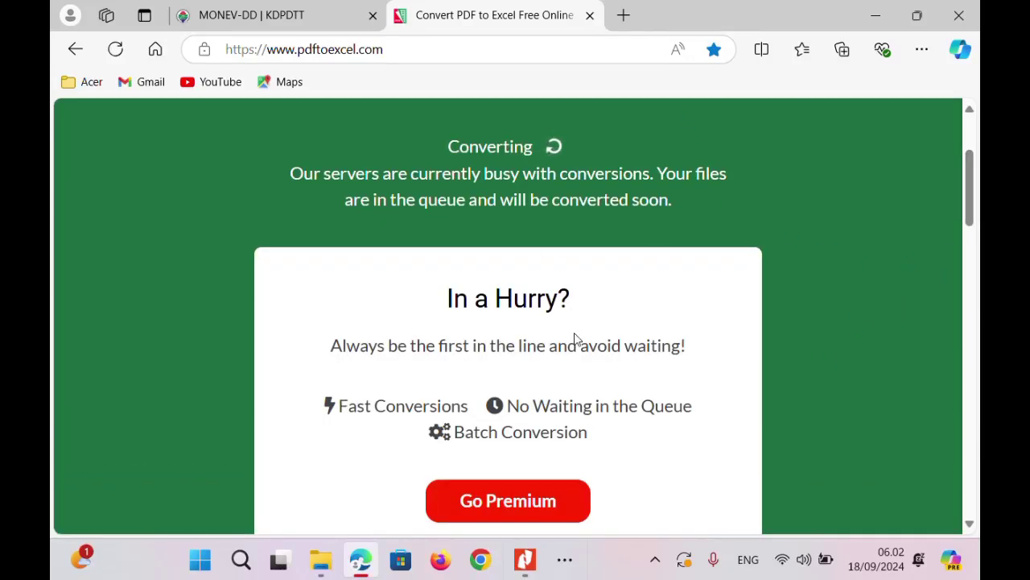
Switch to Photos and examine the PEMBIAYAAN budget image and the CEK balance table image.
{"action": "left_click", "coordinate": [571, 570]}
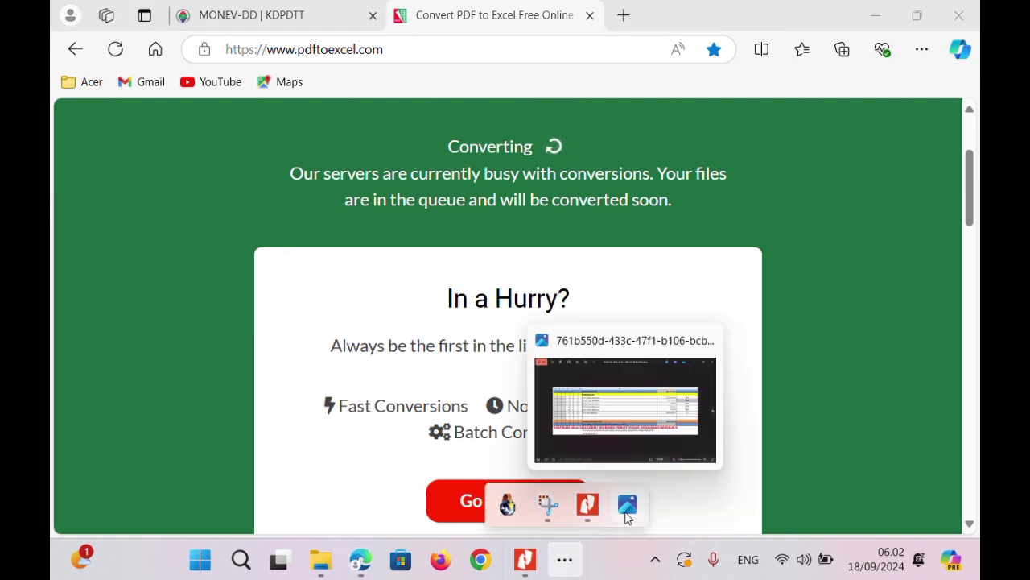
{"action": "left_click", "coordinate": [628, 507]}
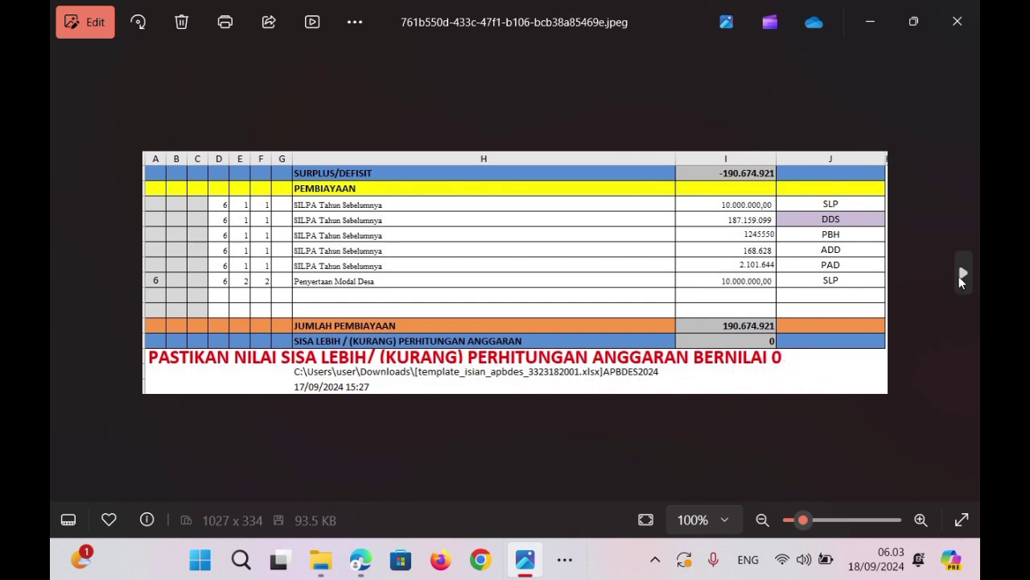
{"action": "left_click", "coordinate": [962, 276]}
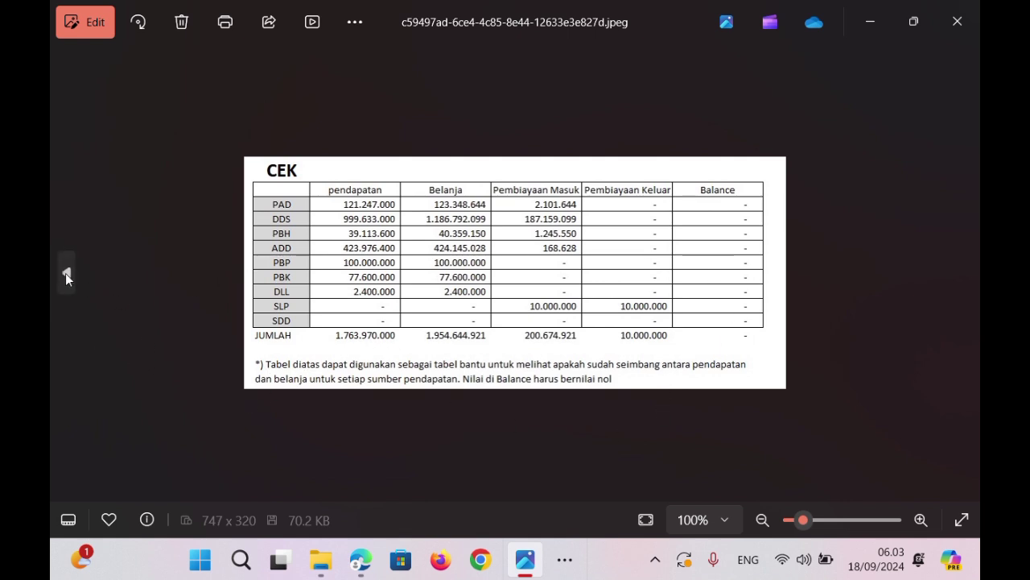
{"action": "left_click", "coordinate": [73, 275]}
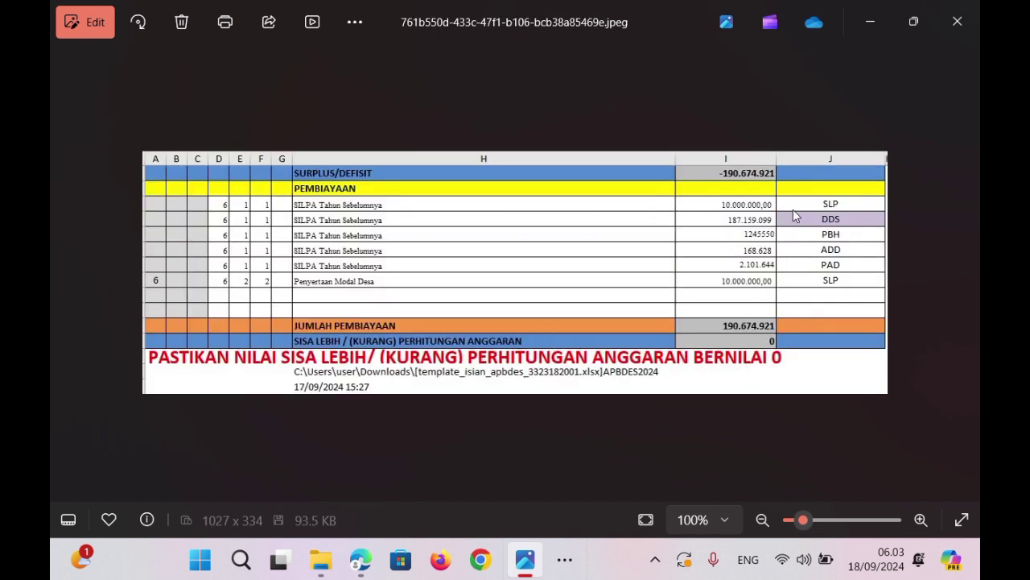
{"action": "left_click", "coordinate": [963, 274]}
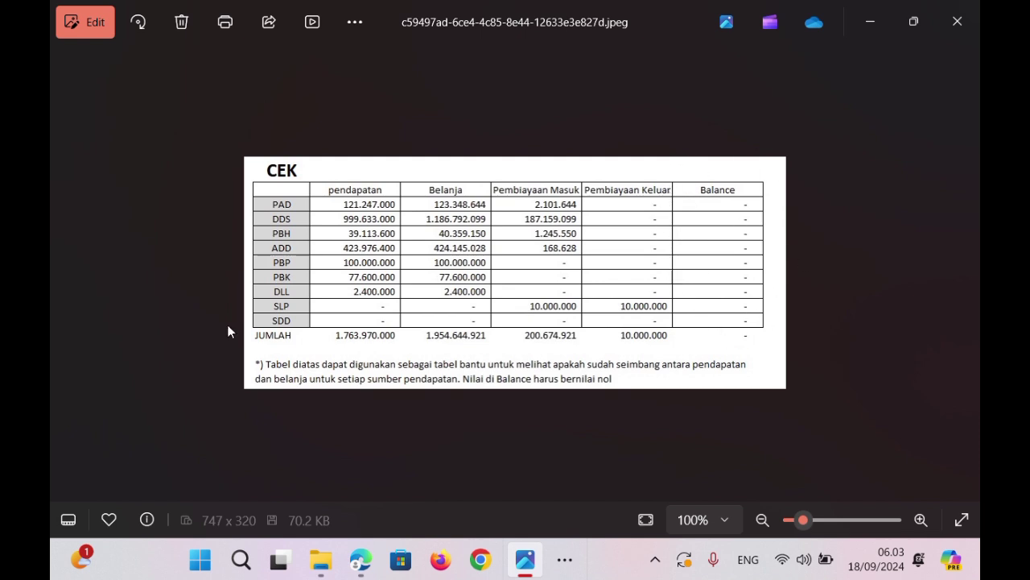
Compare the PEMBIAYAAN budget image with the CEK balance table image, then close Photos.
{"action": "left_click", "coordinate": [68, 273]}
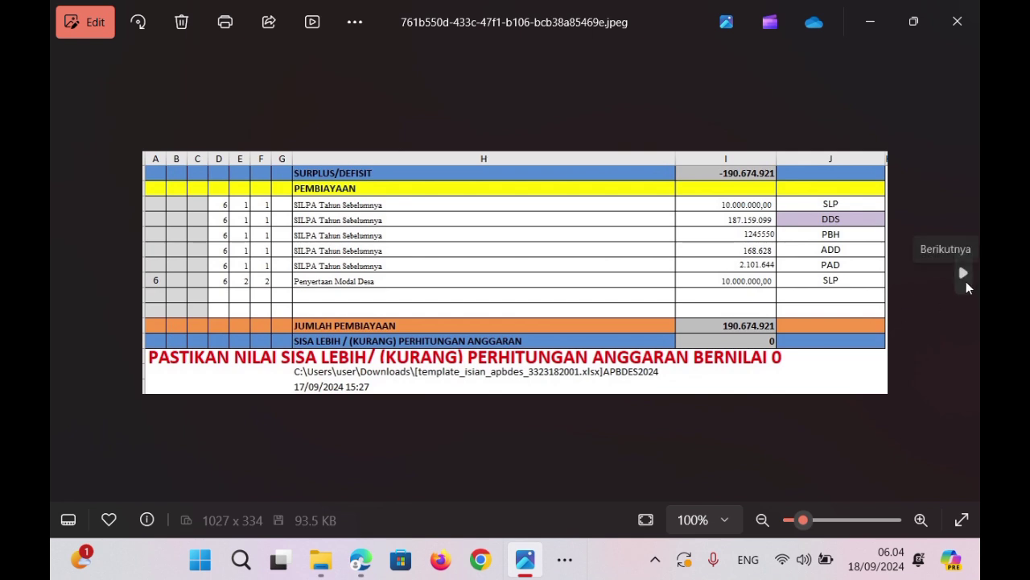
{"action": "left_click", "coordinate": [968, 287]}
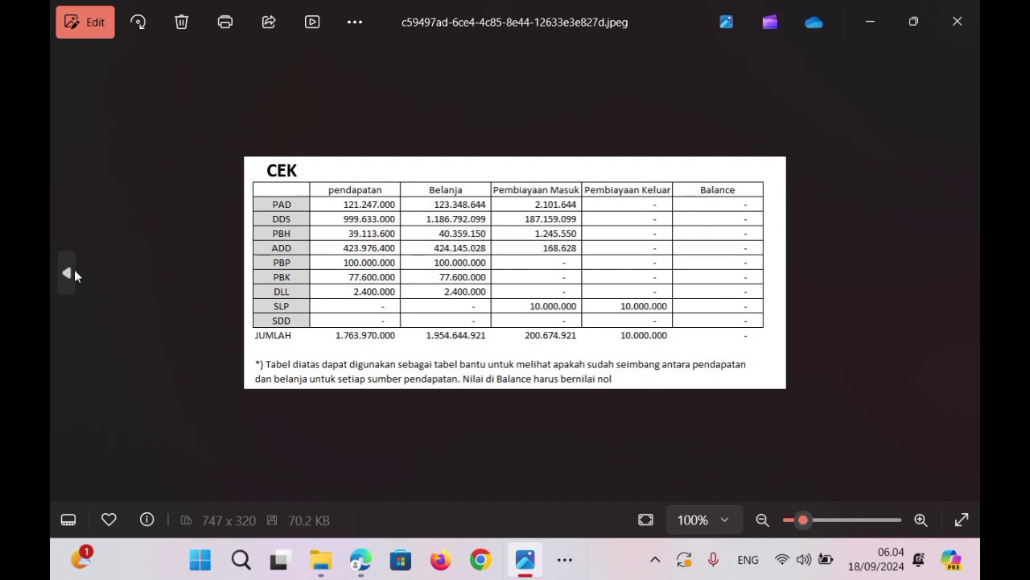
{"action": "left_click", "coordinate": [68, 273]}
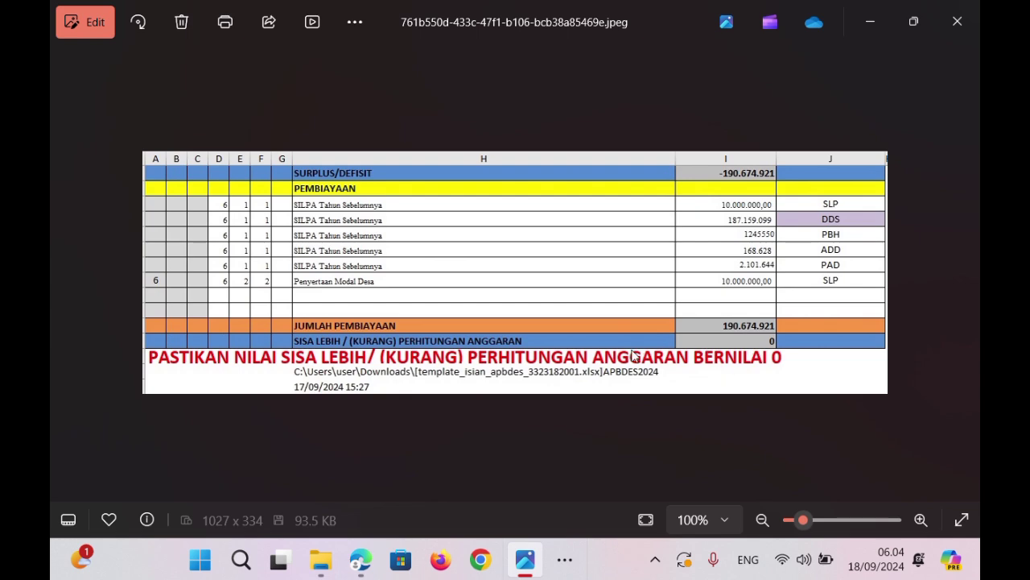
{"action": "scroll", "coordinate": [633, 355], "scroll_direction": "up", "scroll_amount": 1}
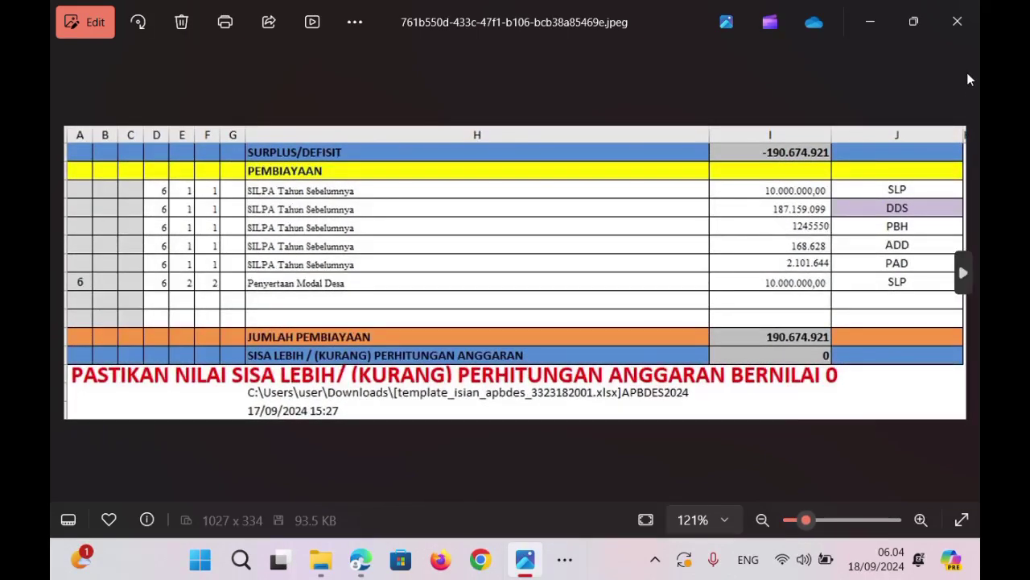
{"action": "left_click", "coordinate": [957, 22]}
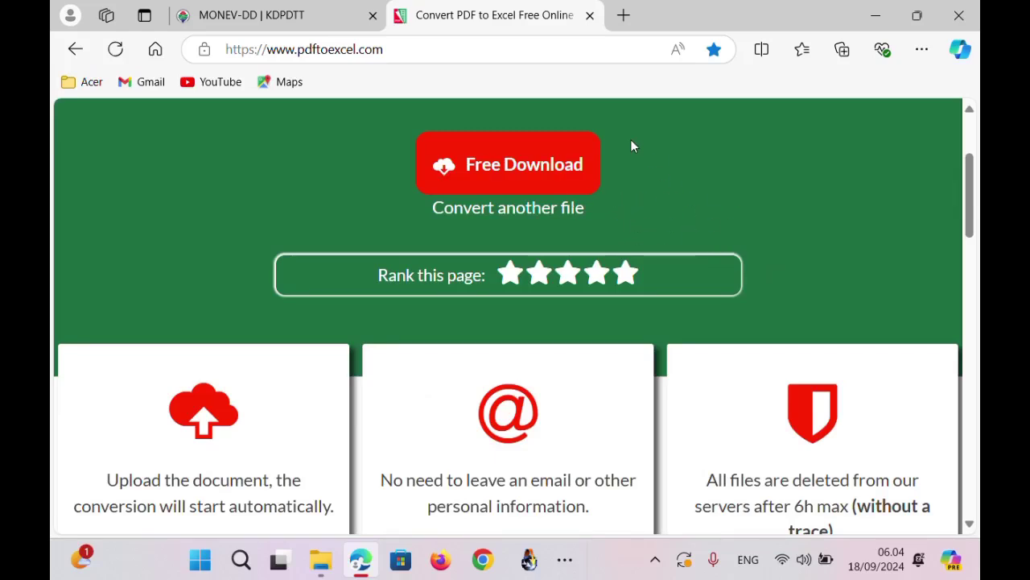
Download the converted 1c.xlsx, open it in Excel, enable editing and dismiss the activation wizard.
{"action": "left_click", "coordinate": [554, 186]}
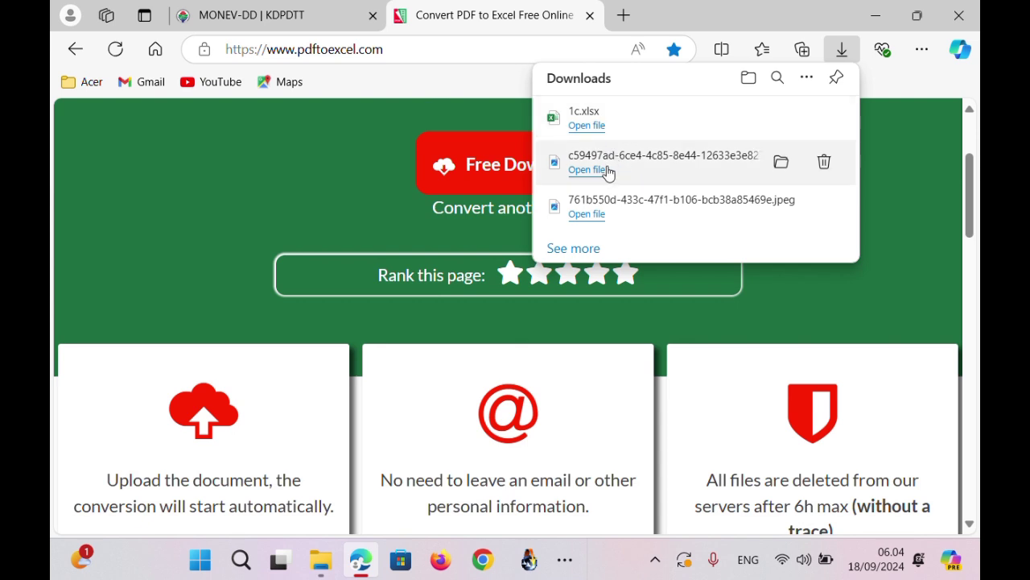
{"action": "left_click", "coordinate": [588, 126]}
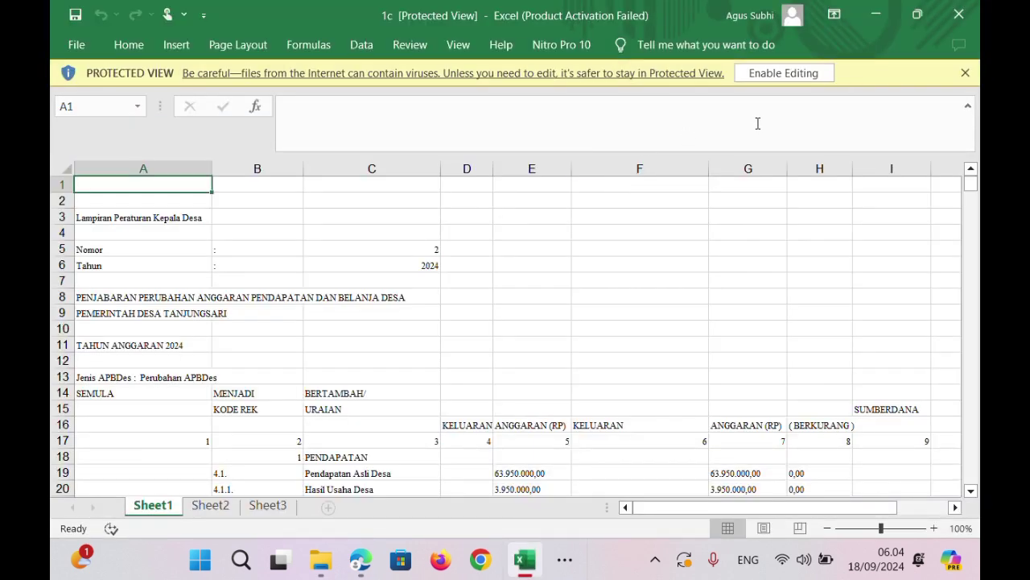
{"action": "left_click", "coordinate": [784, 72]}
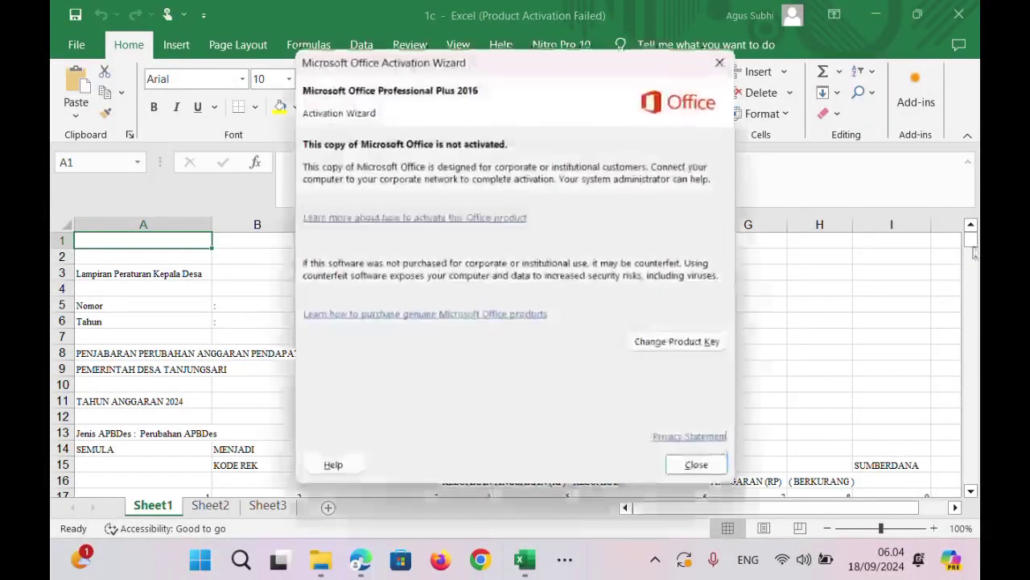
{"action": "left_click", "coordinate": [696, 464]}
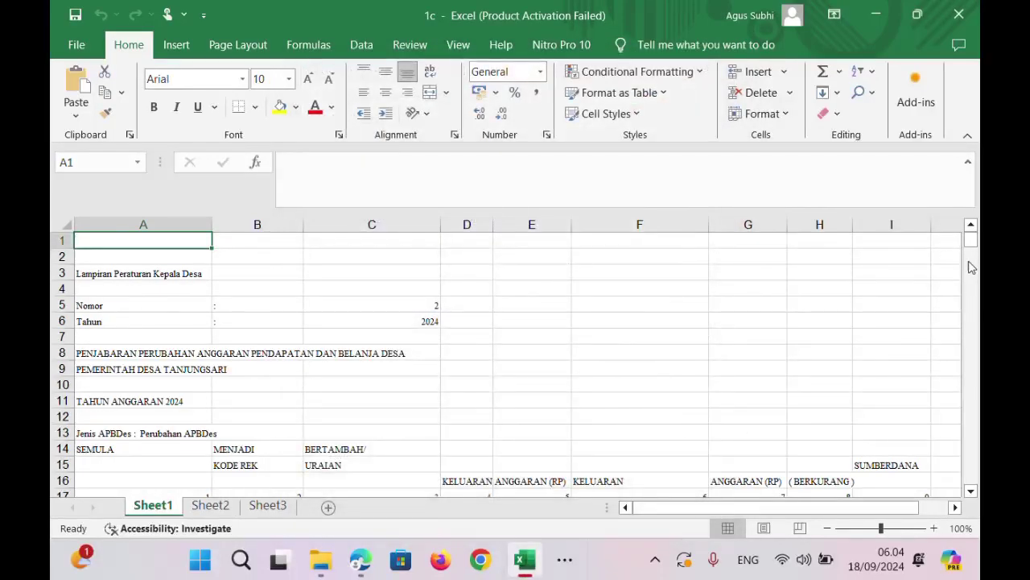
Delete rows 1 to 16 of Sheet1, removing the title and heading lines above the numbered column row.
{"action": "left_click_drag", "start_coordinate": [971, 238], "coordinate": [977, 251]}
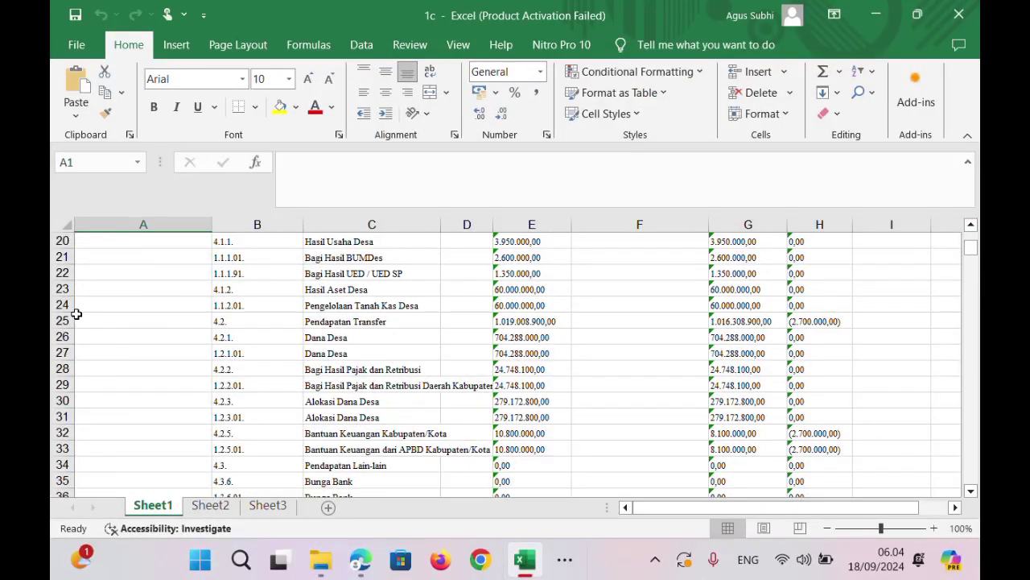
{"action": "left_click", "coordinate": [70, 320]}
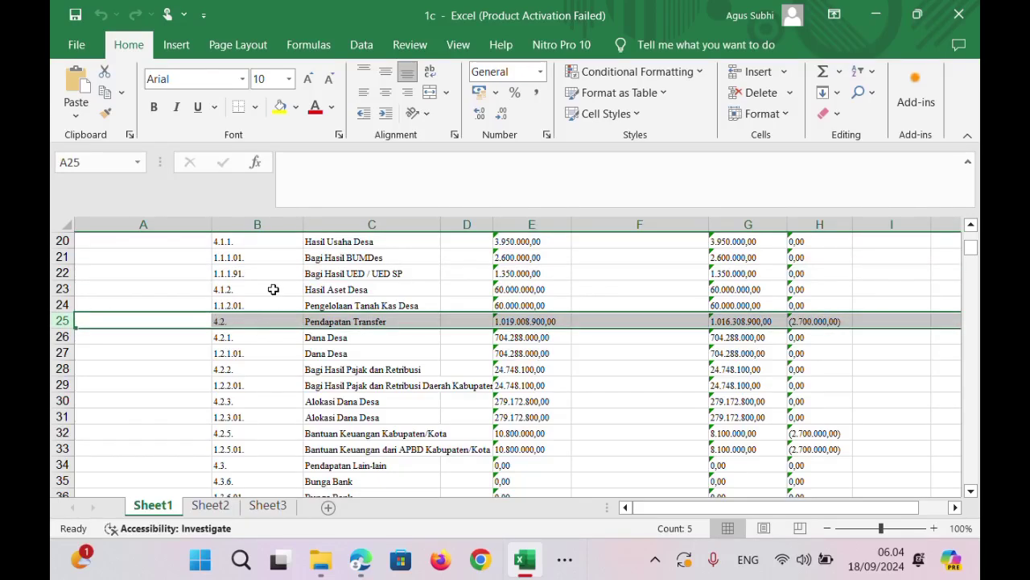
{"action": "left_click", "coordinate": [63, 304]}
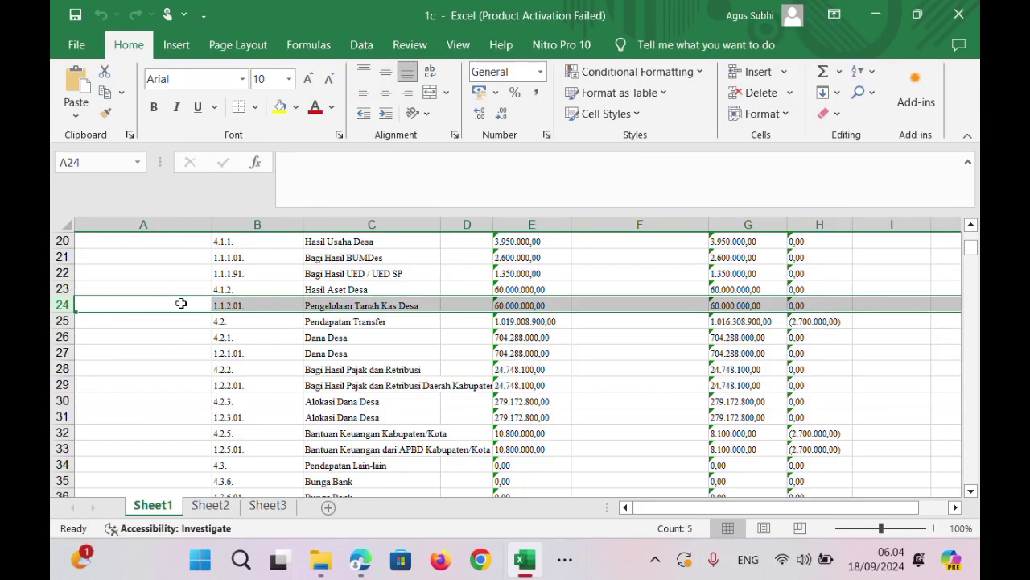
{"action": "scroll", "coordinate": [181, 302], "scroll_direction": "up", "scroll_amount": 7}
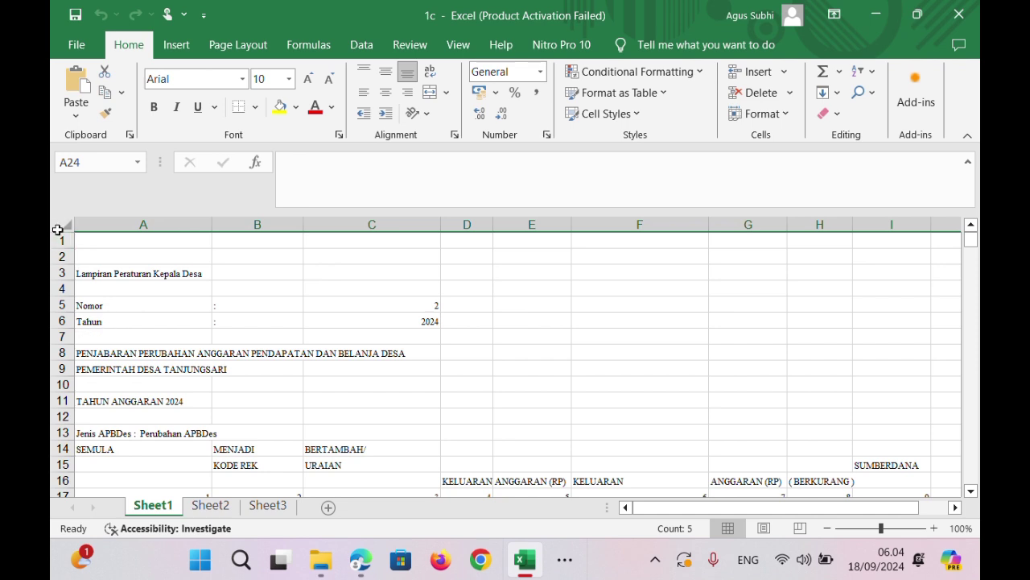
{"action": "left_click_drag", "start_coordinate": [65, 240], "coordinate": [109, 286]}
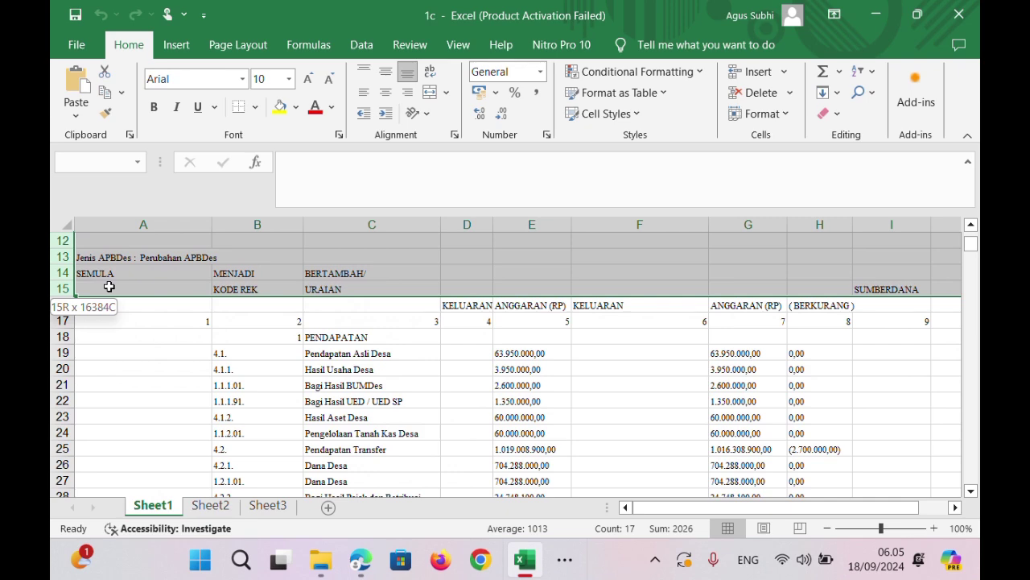
{"action": "left_click_drag", "start_coordinate": [109, 286], "coordinate": [108, 294]}
{"action": "right_click", "coordinate": [129, 294]}
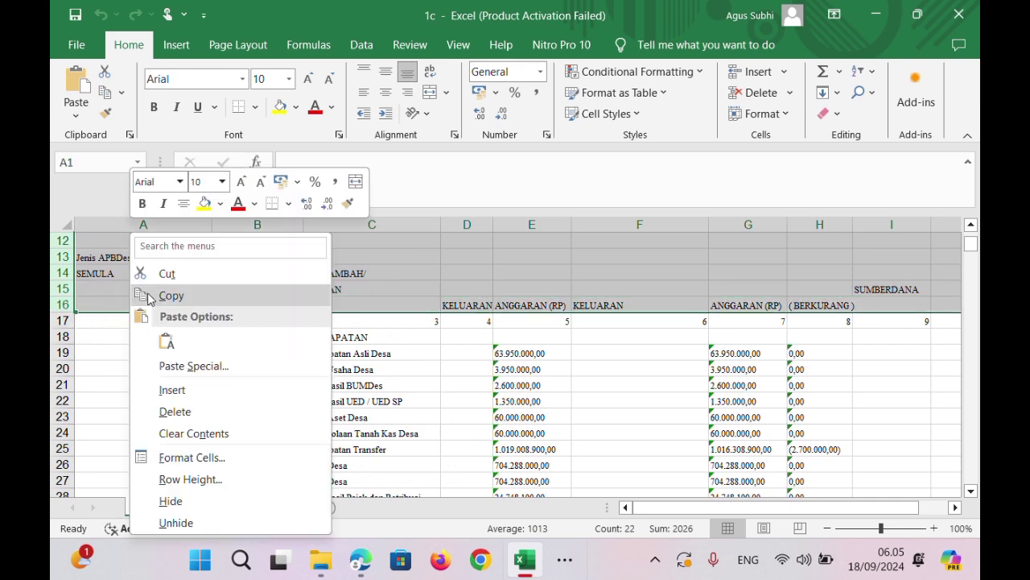
{"action": "left_click", "coordinate": [190, 412]}
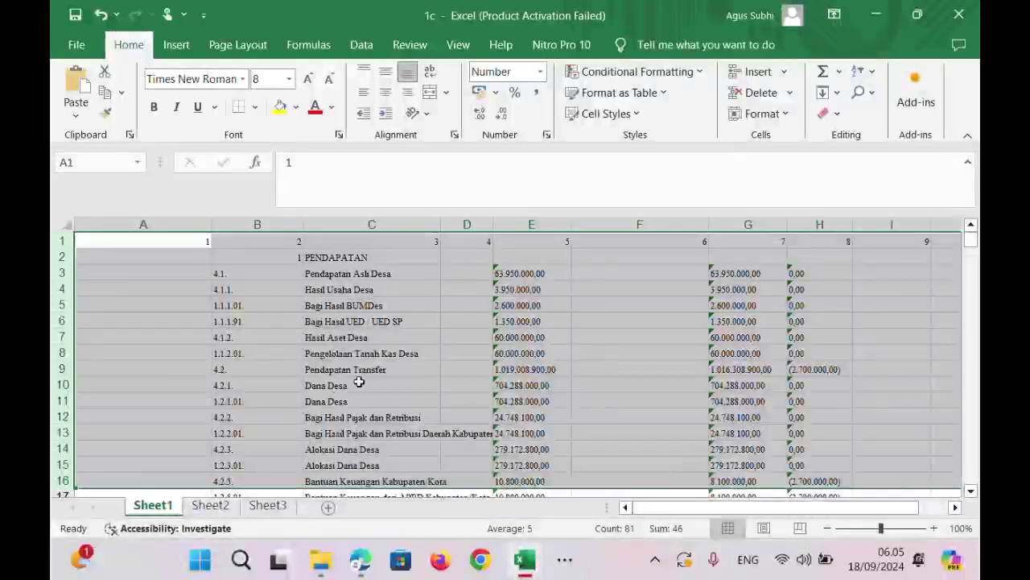
{"action": "left_click", "coordinate": [359, 383]}
Select the data range from A1 to L571 on Sheet1 and apply a filter to it.
{"action": "scroll", "coordinate": [340, 368], "scroll_direction": "down", "scroll_amount": 20}
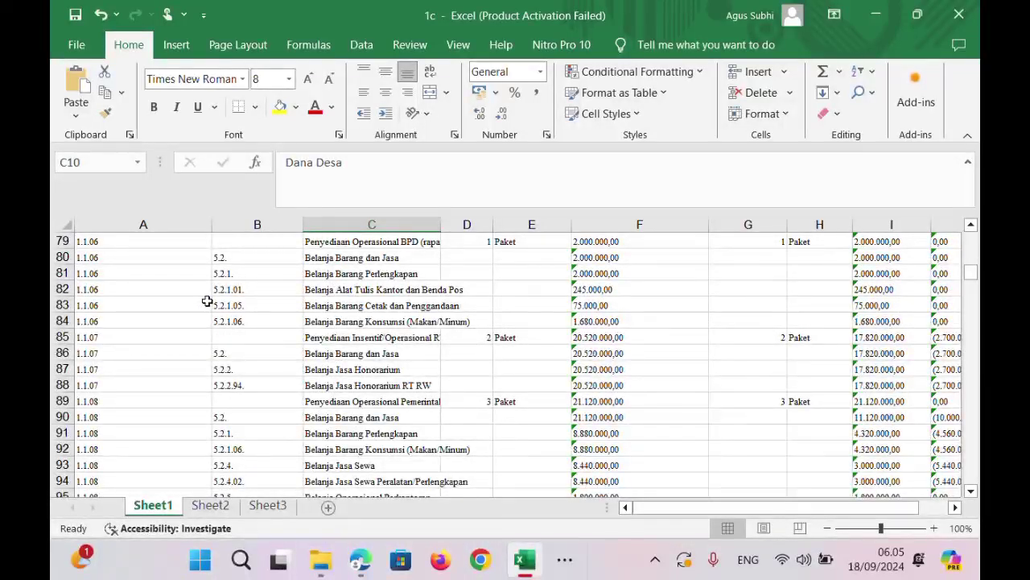
{"action": "scroll", "coordinate": [206, 301], "scroll_direction": "up", "scroll_amount": 20}
{"action": "left_click", "coordinate": [190, 225]}
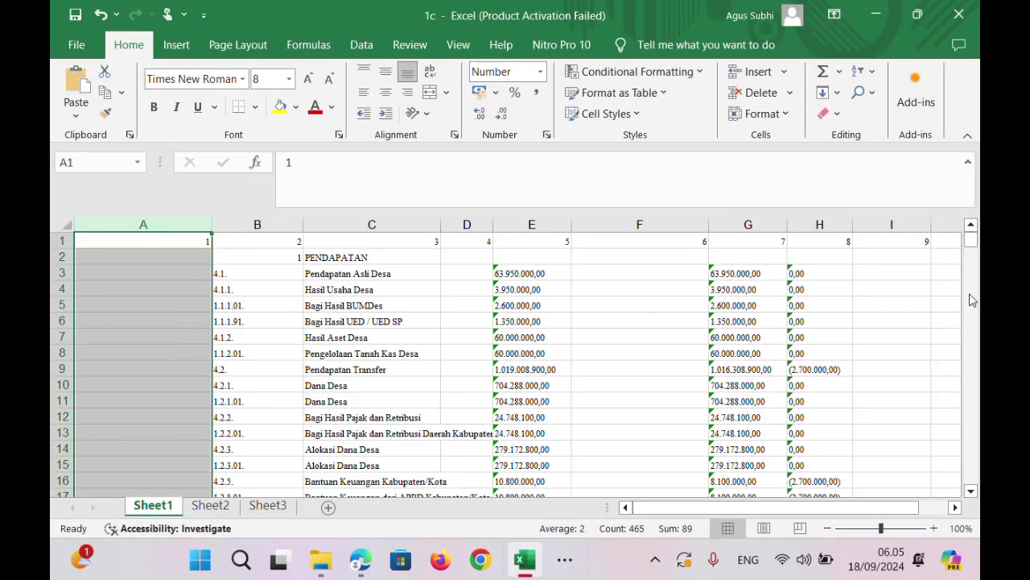
{"action": "mouse_move", "coordinate": [972, 239]}
{"action": "left_mouse_down"}
{"action": "mouse_move", "coordinate": [972, 251]}
{"action": "mouse_move", "coordinate": [972, 240]}
{"action": "left_mouse_up"}
{"action": "left_click", "coordinate": [129, 242]}
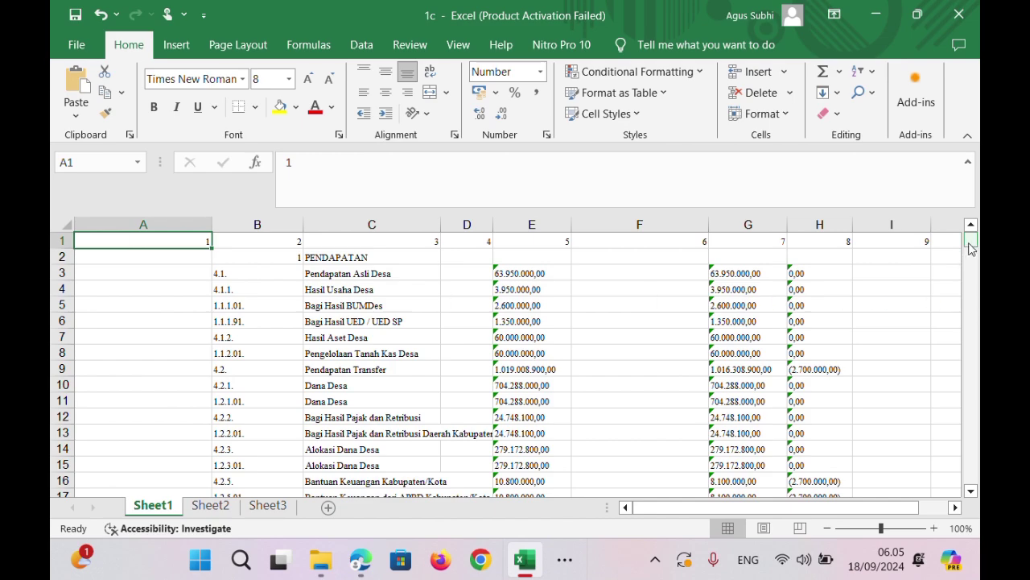
{"action": "left_click_drag", "start_coordinate": [969, 240], "coordinate": [974, 478]}
{"action": "left_click_drag", "start_coordinate": [872, 515], "coordinate": [939, 511]}
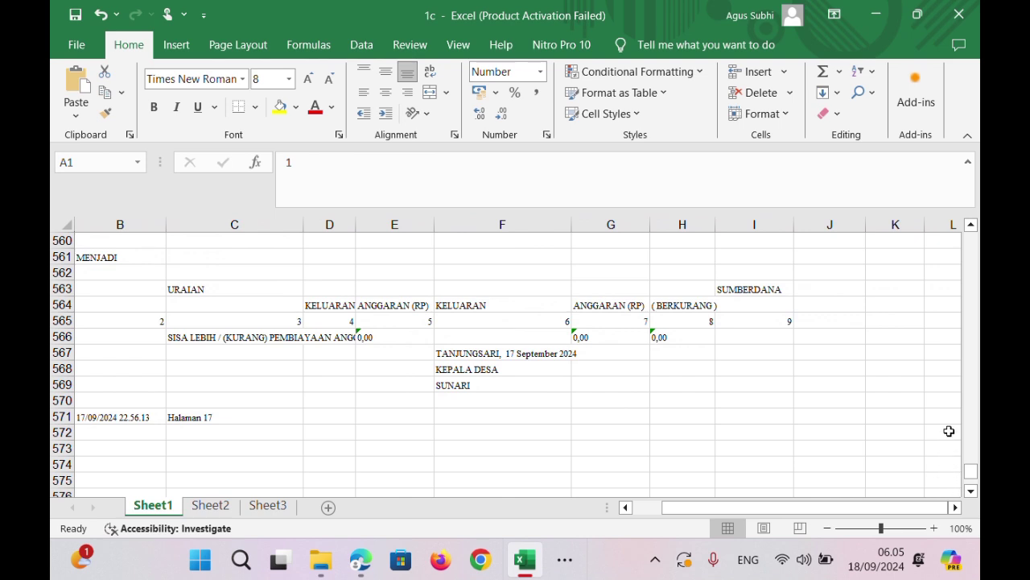
{"action": "left_click", "coordinate": [951, 399], "text": "shift"}
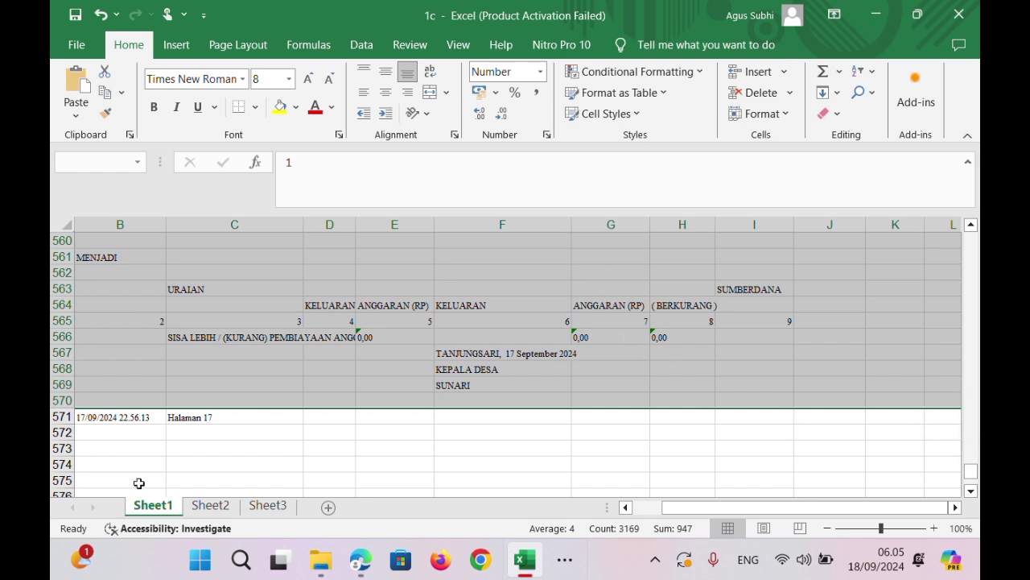
{"action": "left_click", "coordinate": [943, 416], "text": "shift"}
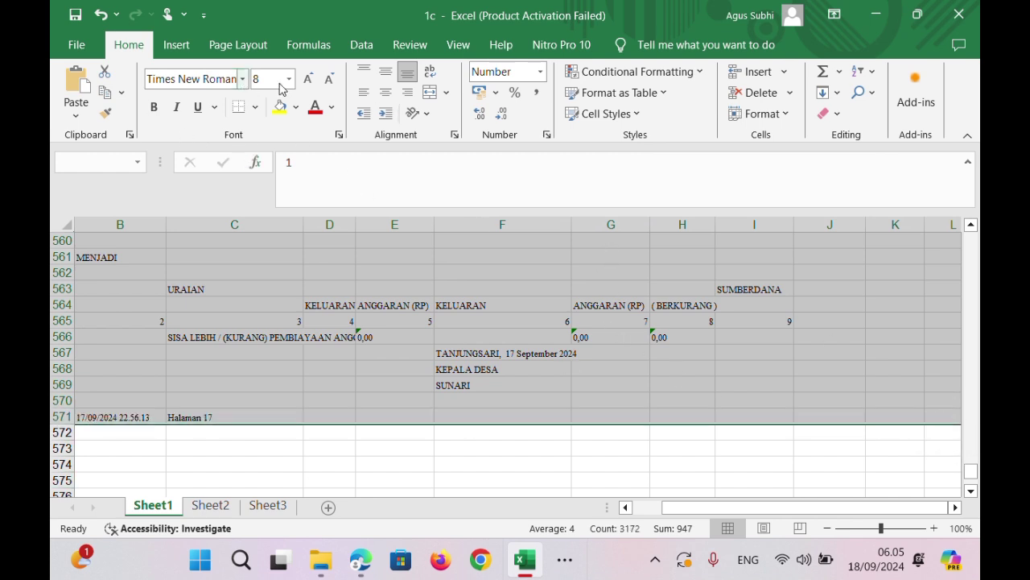
{"action": "left_click", "coordinate": [359, 45]}
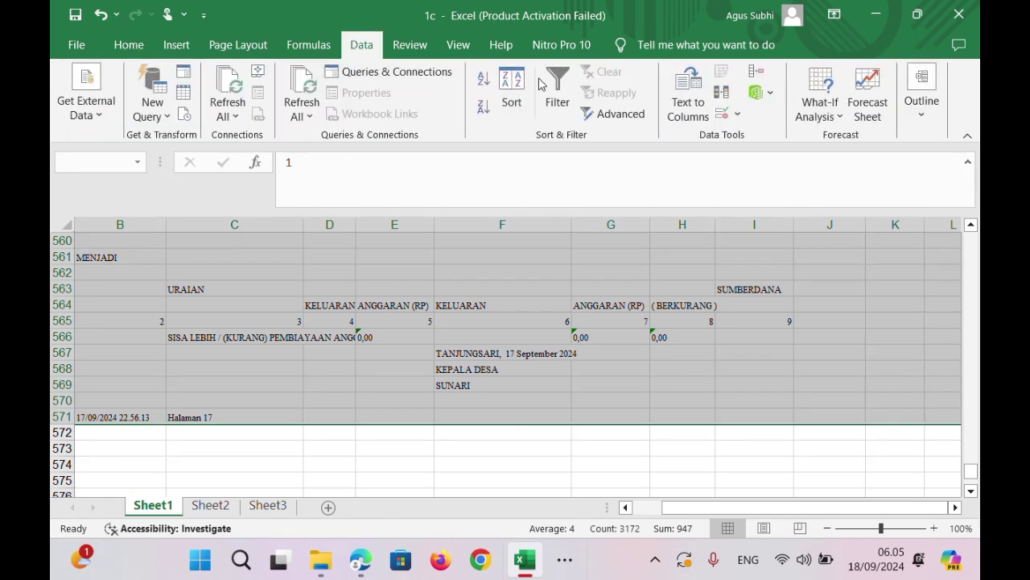
{"action": "left_click", "coordinate": [557, 95]}
{"action": "scroll", "coordinate": [475, 333], "scroll_direction": "up", "scroll_amount": 20}
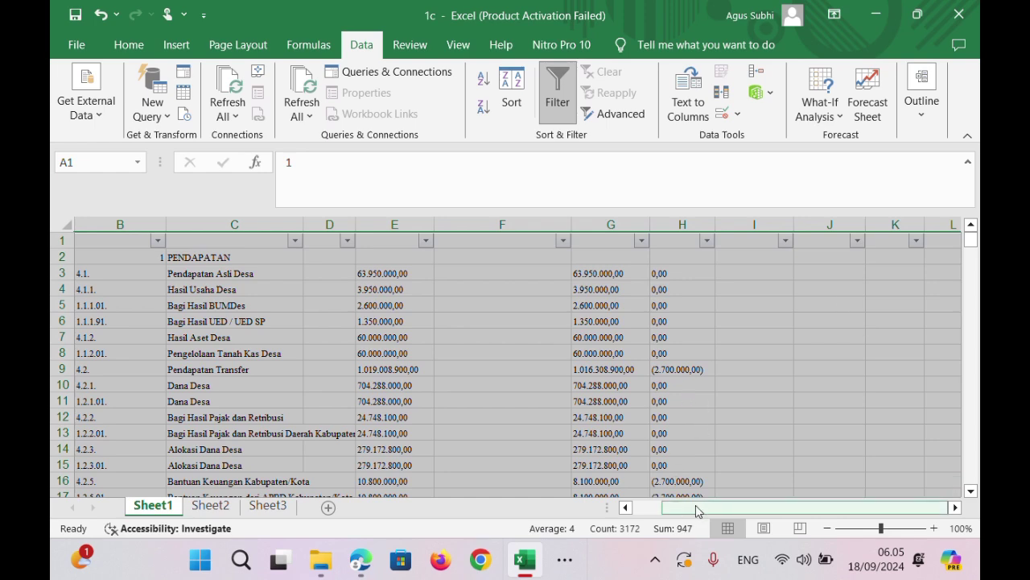
{"action": "left_click_drag", "start_coordinate": [697, 511], "coordinate": [672, 510]}
{"action": "left_click", "coordinate": [290, 385]}
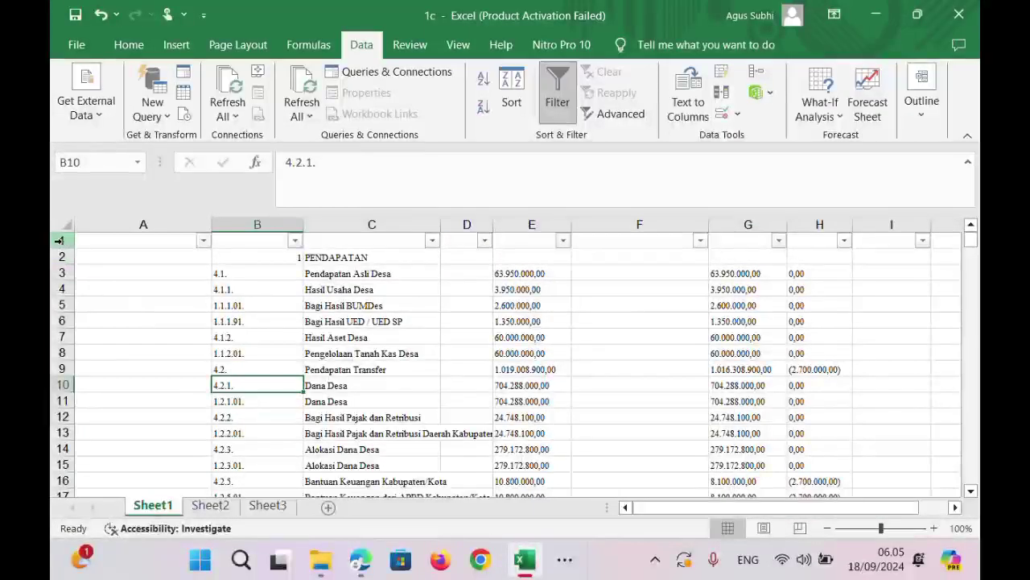
Check the original and revised budget columns across the sheet, and delete columns E and F.
{"action": "left_click", "coordinate": [58, 239]}
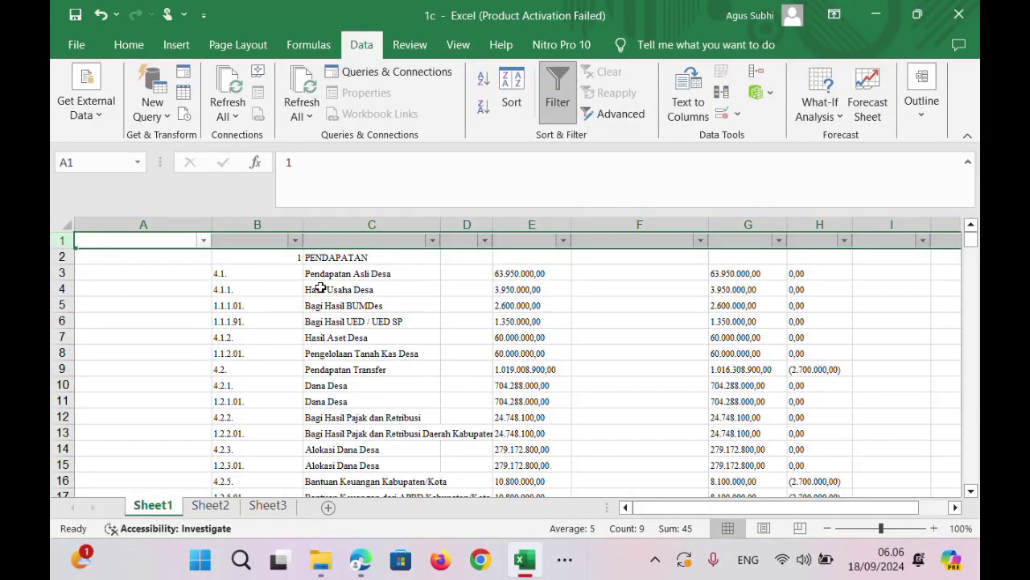
{"action": "scroll", "coordinate": [326, 286], "scroll_direction": "down", "scroll_amount": 20}
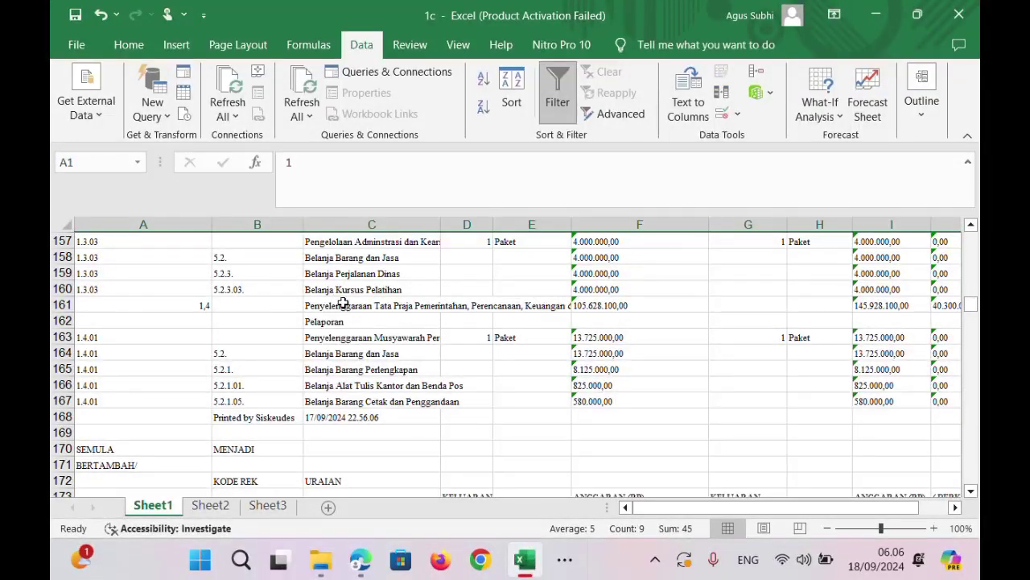
{"action": "scroll", "coordinate": [346, 303], "scroll_direction": "up", "scroll_amount": 20}
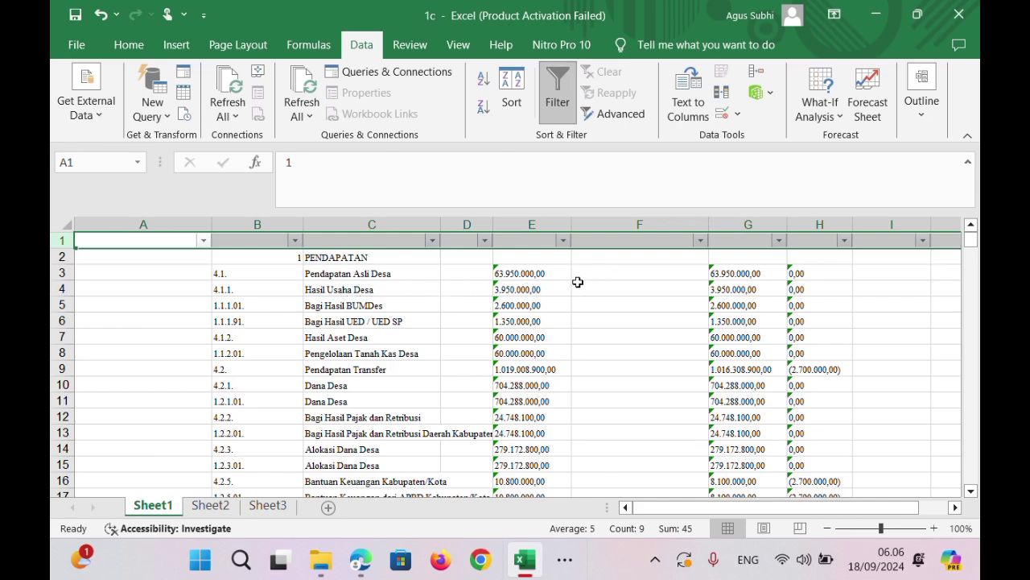
{"action": "left_click", "coordinate": [528, 228]}
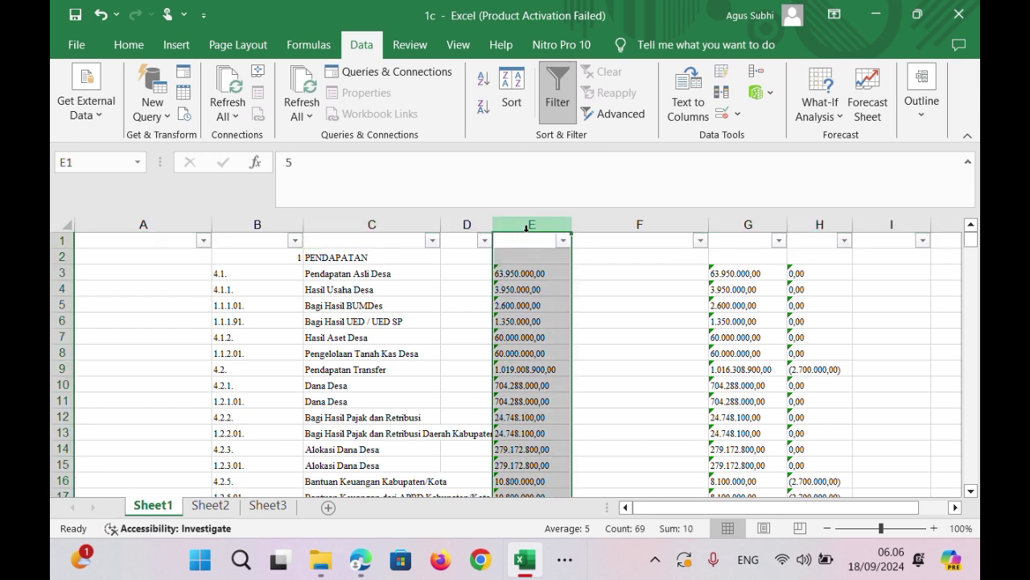
{"action": "left_click", "coordinate": [743, 223]}
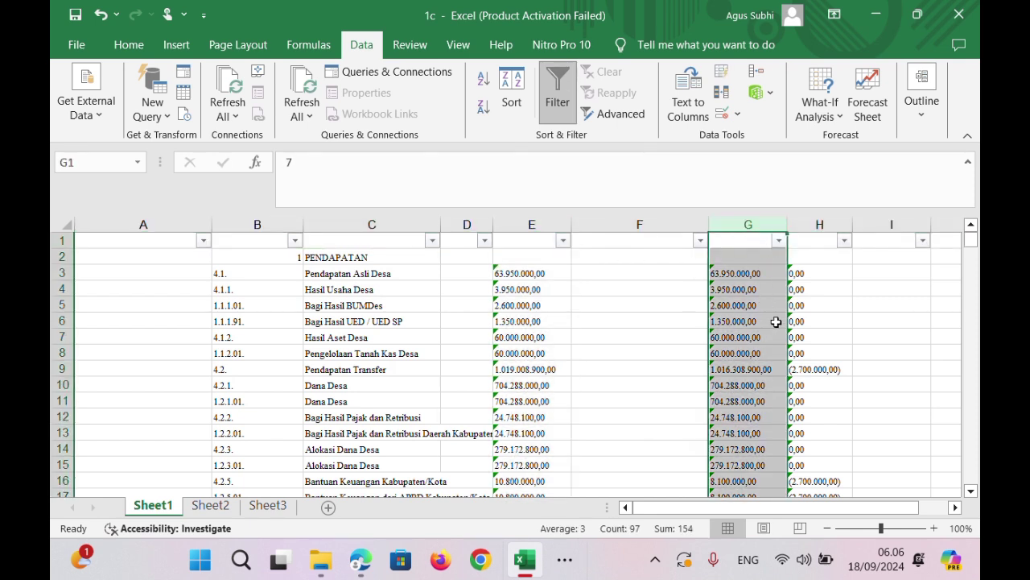
{"action": "left_click_drag", "start_coordinate": [533, 224], "coordinate": [620, 255]}
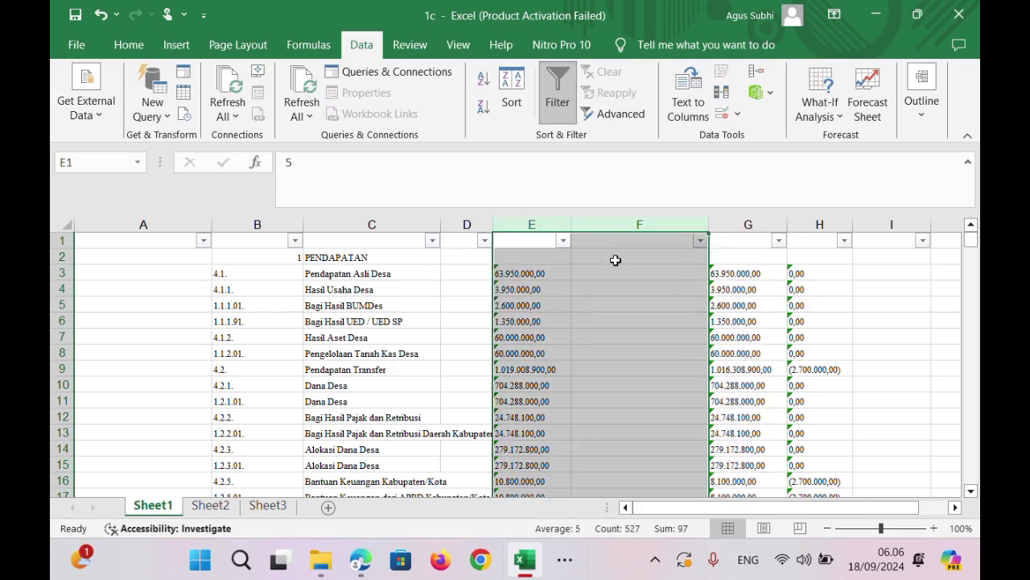
{"action": "left_click_drag", "start_coordinate": [971, 240], "coordinate": [978, 319]}
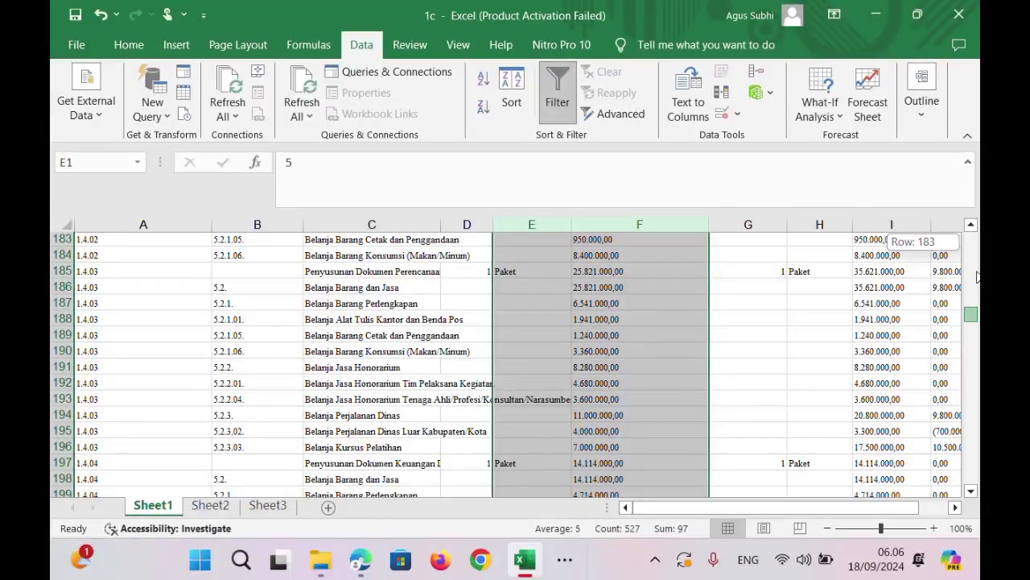
{"action": "left_click_drag", "start_coordinate": [977, 276], "coordinate": [972, 247]}
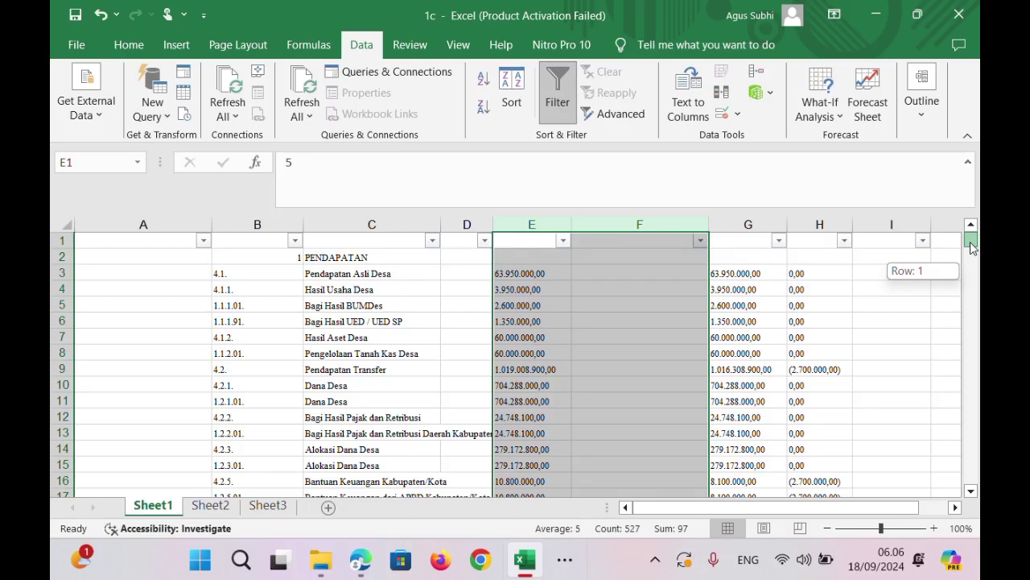
{"action": "left_click_drag", "start_coordinate": [972, 248], "coordinate": [971, 248]}
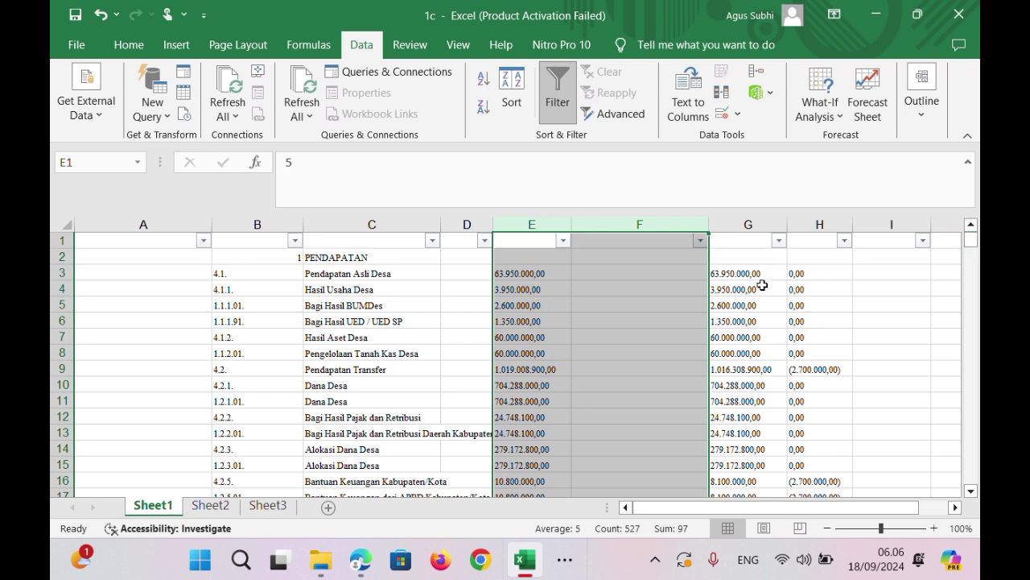
{"action": "right_click", "coordinate": [649, 278]}
{"action": "left_click", "coordinate": [702, 419]}
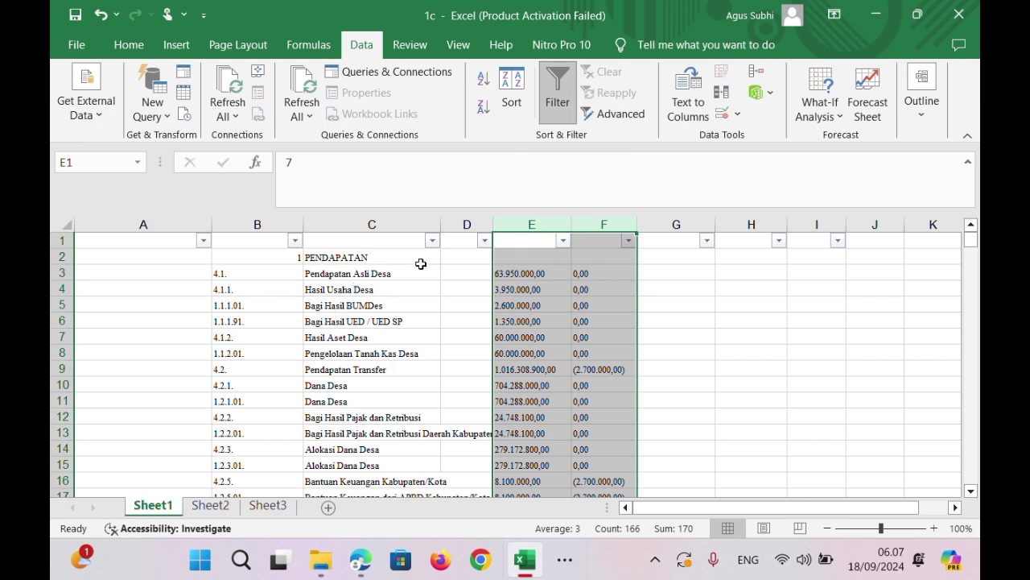
Examine the activity row 35 in the BELANJA section, comparing its output, amount and funding-source cells with the account detail rows below.
{"action": "left_click_drag", "start_coordinate": [971, 238], "coordinate": [972, 253]}
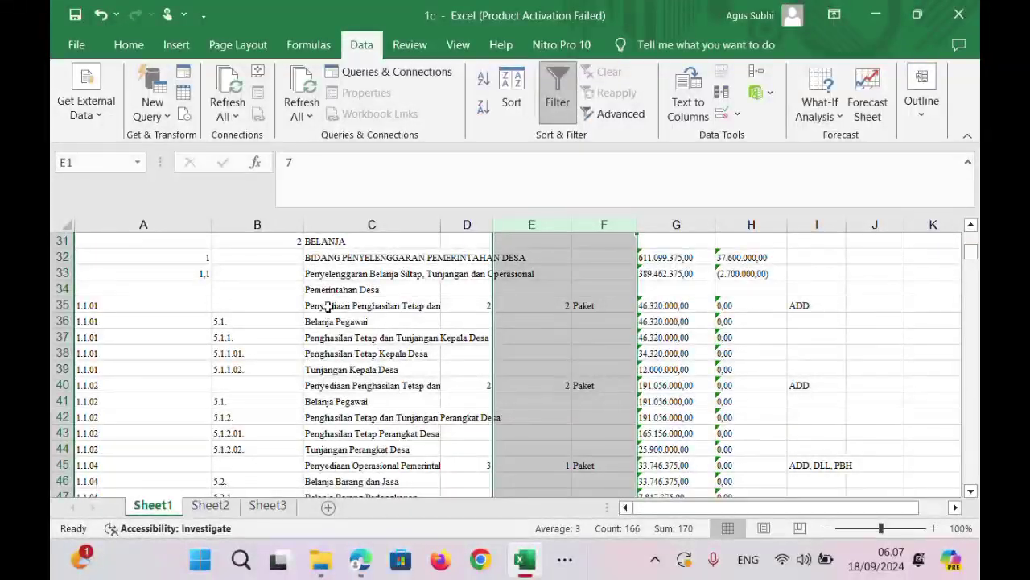
{"action": "left_click", "coordinate": [330, 304]}
{"action": "left_click", "coordinate": [65, 305]}
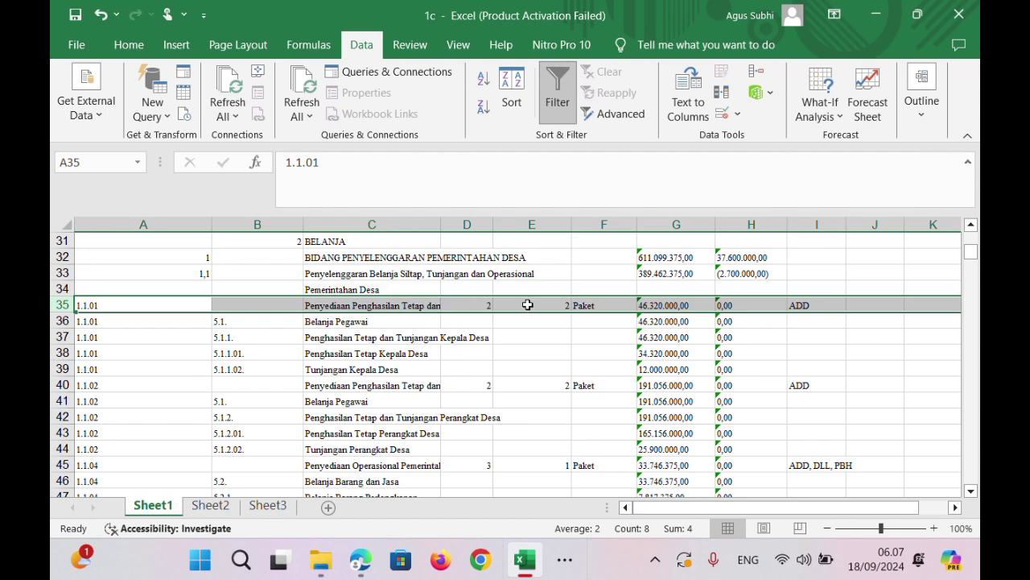
{"action": "scroll", "coordinate": [536, 302], "scroll_direction": "up", "scroll_amount": 10}
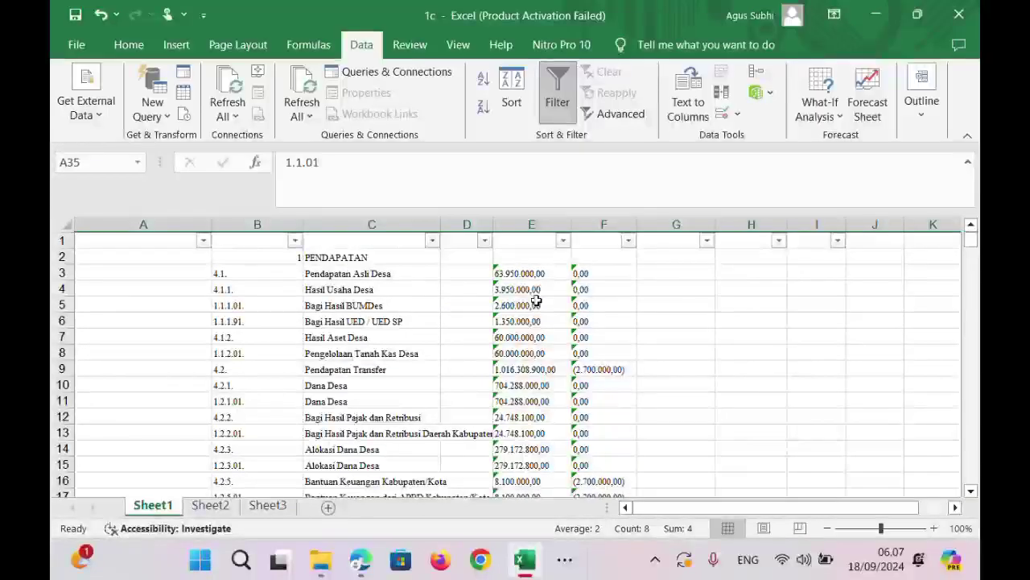
{"action": "scroll", "coordinate": [536, 301], "scroll_direction": "down", "scroll_amount": 20}
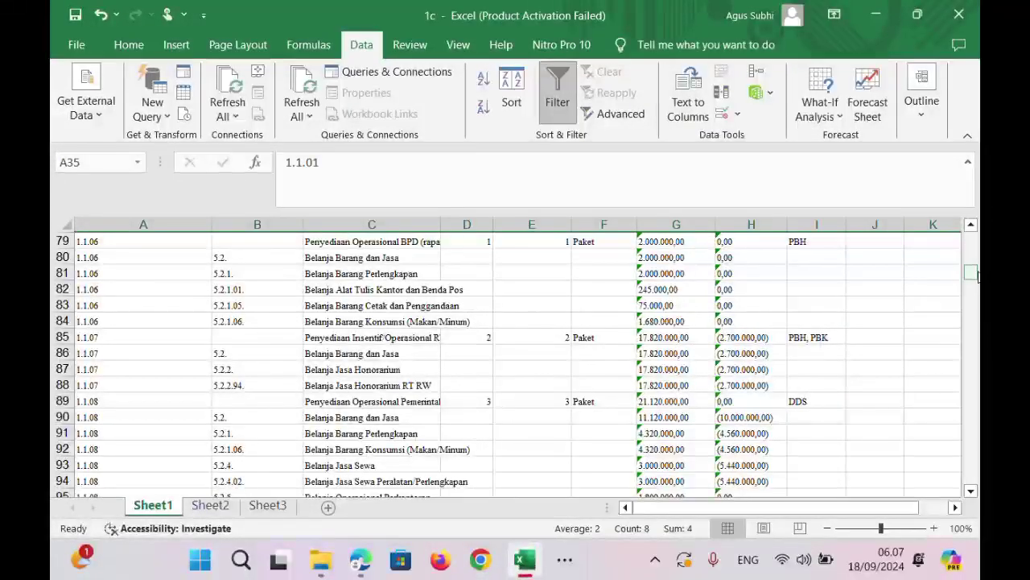
{"action": "left_click_drag", "start_coordinate": [971, 277], "coordinate": [975, 254]}
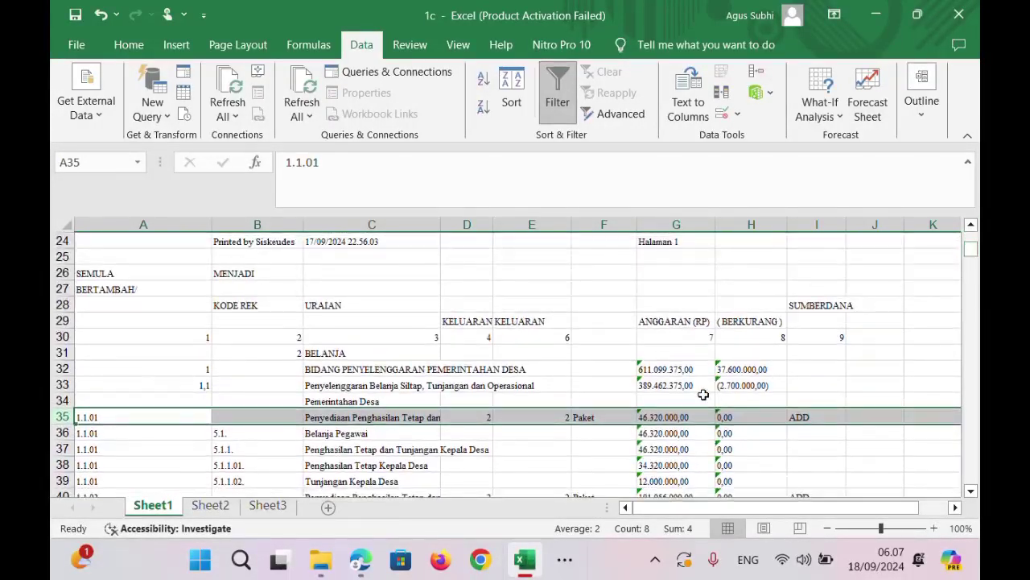
{"action": "left_click", "coordinate": [680, 416]}
{"action": "left_click", "coordinate": [748, 414]}
{"action": "left_click", "coordinate": [793, 416]}
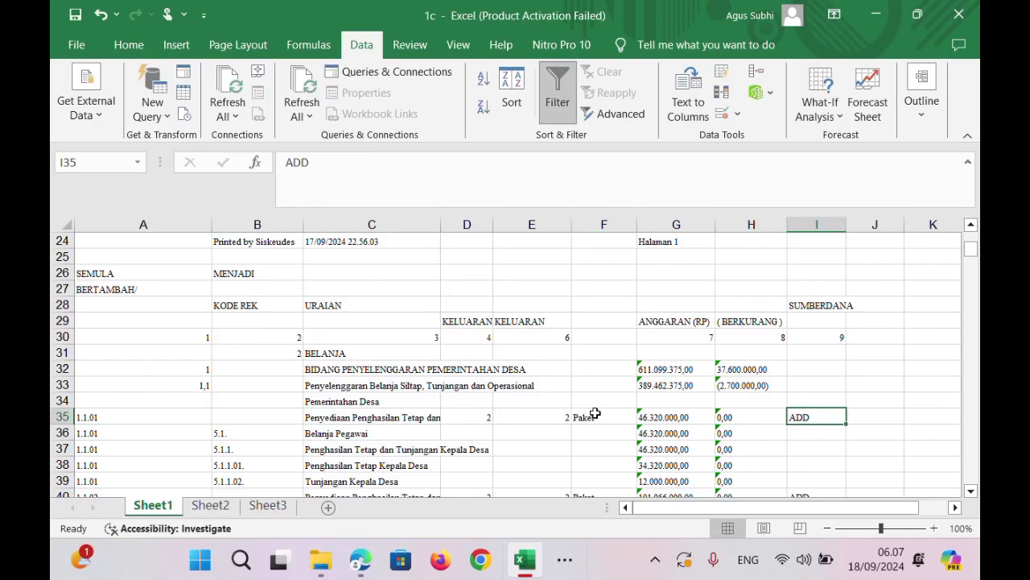
{"action": "left_click", "coordinate": [596, 414]}
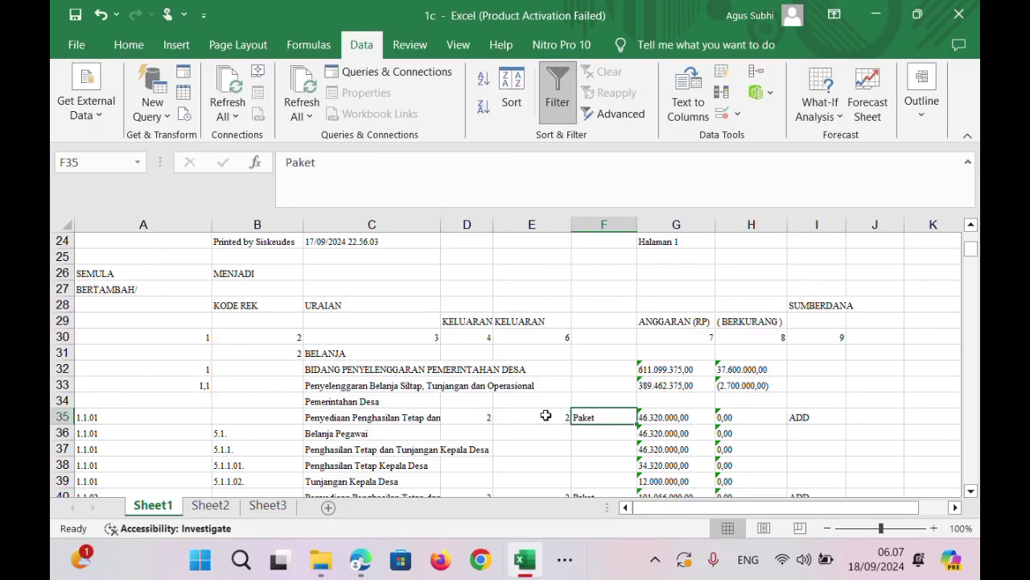
{"action": "left_click_drag", "start_coordinate": [539, 437], "coordinate": [587, 432]}
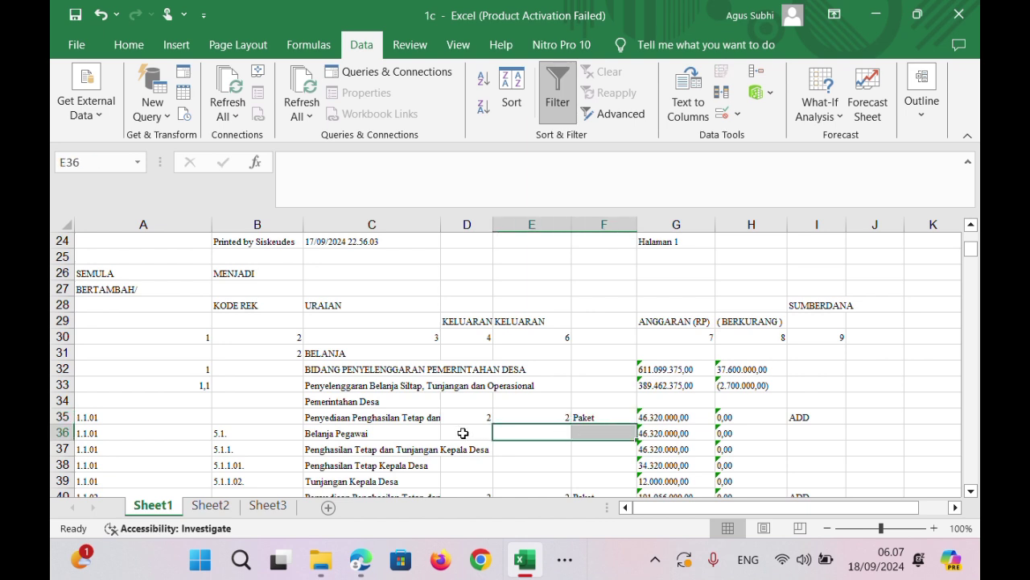
{"action": "left_click_drag", "start_coordinate": [459, 431], "coordinate": [584, 427]}
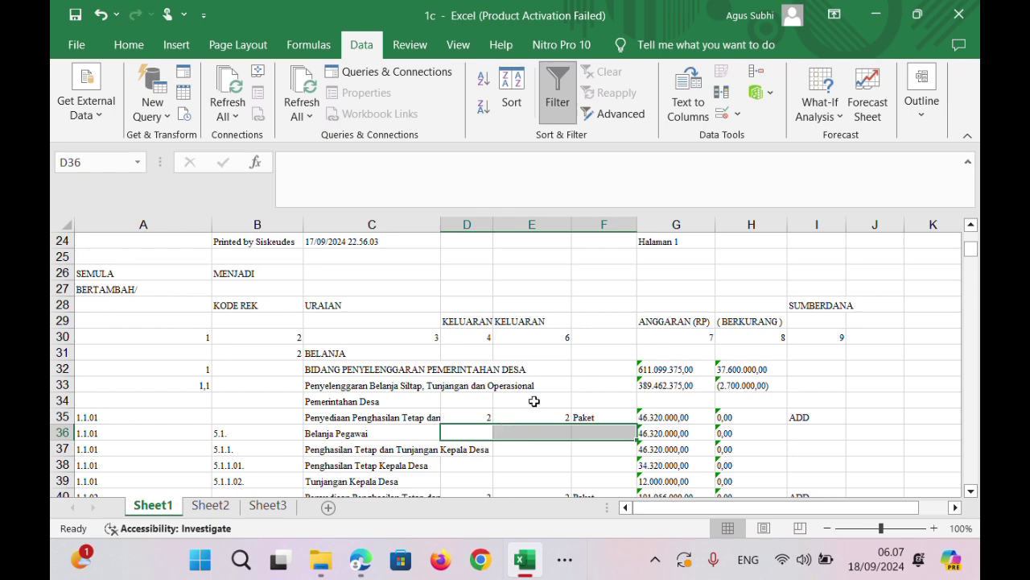
{"action": "scroll", "coordinate": [536, 401], "scroll_direction": "up", "scroll_amount": 8}
{"action": "scroll", "coordinate": [539, 402], "scroll_direction": "down", "scroll_amount": 20}
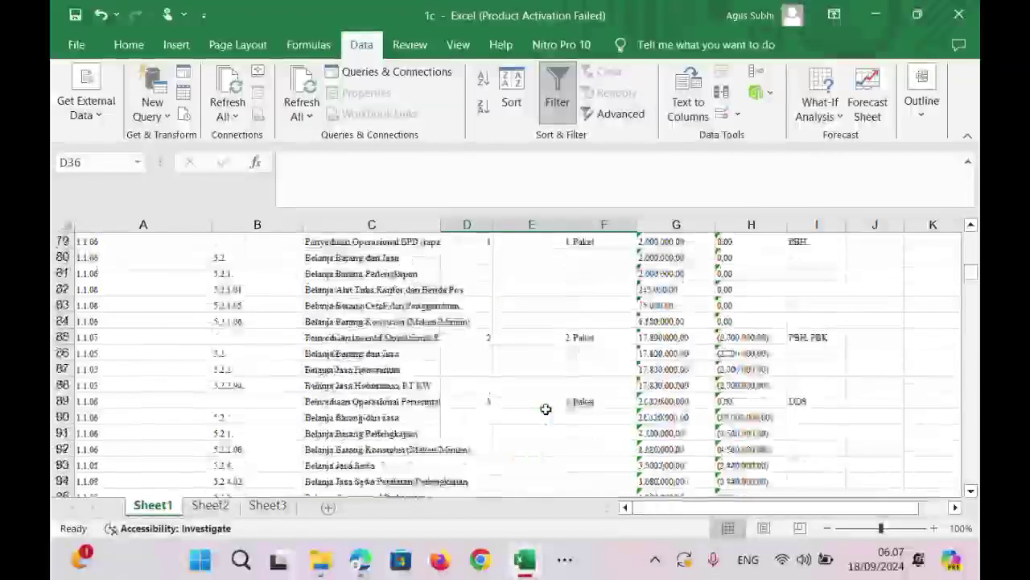
Filter column E of Sheet1 to show only the rows with blank cells.
{"action": "scroll", "coordinate": [547, 408], "scroll_direction": "up", "scroll_amount": 20}
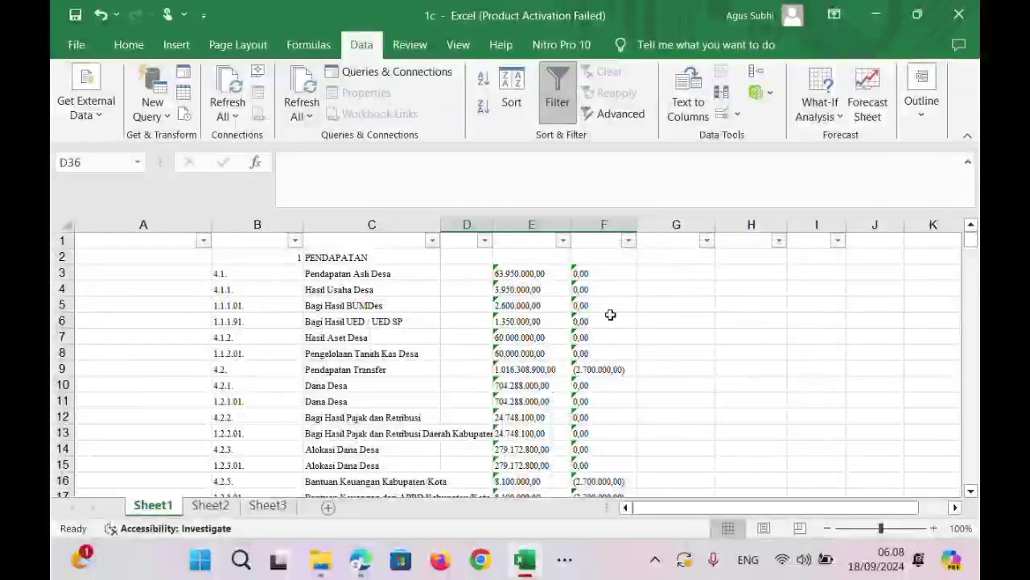
{"action": "left_click", "coordinate": [563, 240]}
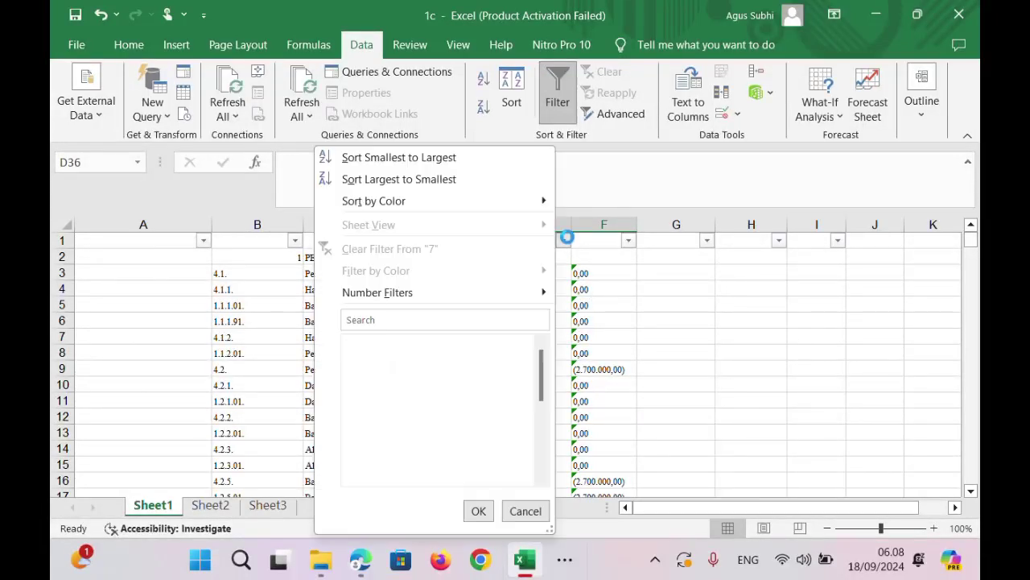
{"action": "left_click", "coordinate": [395, 343]}
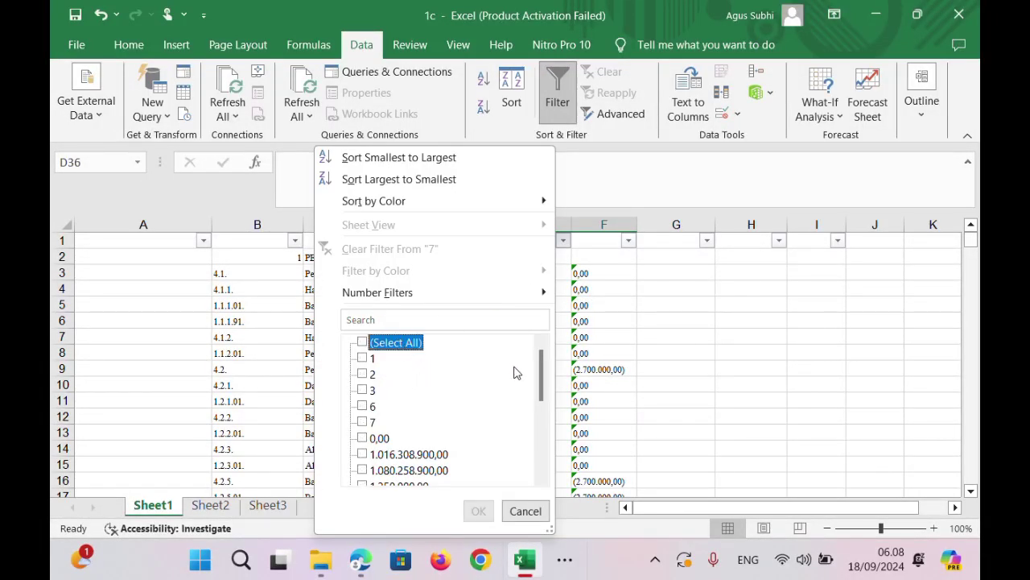
{"action": "left_click_drag", "start_coordinate": [541, 389], "coordinate": [536, 484]}
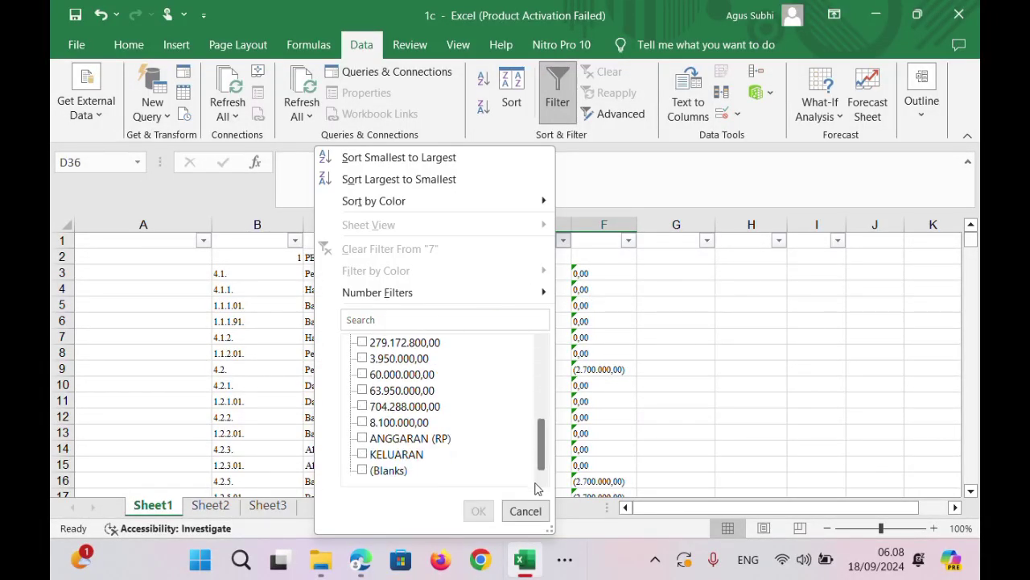
{"action": "left_click", "coordinate": [383, 471]}
{"action": "left_click", "coordinate": [479, 511]}
{"action": "left_click", "coordinate": [501, 434]}
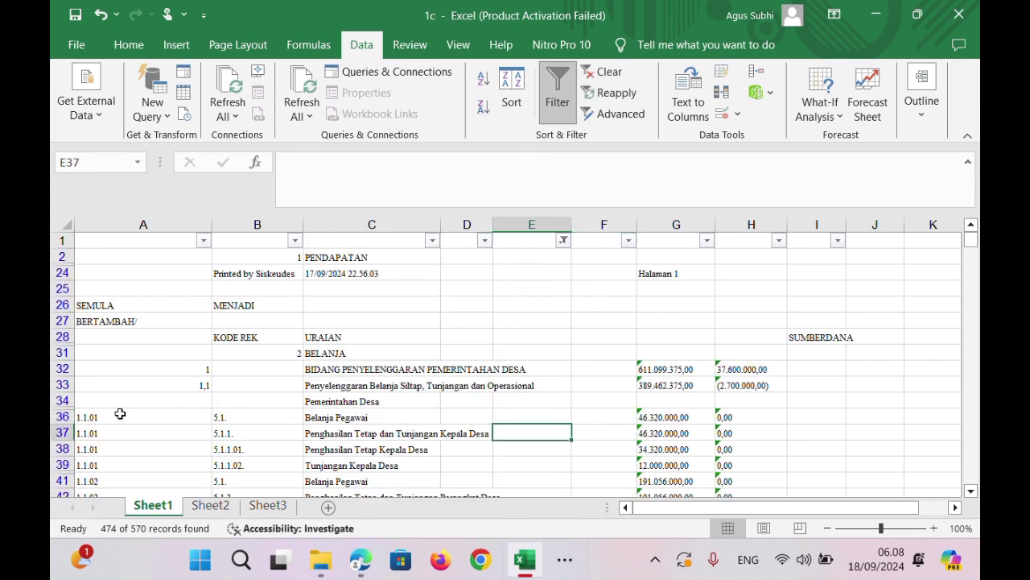
Delete the filtered rows from 32 to 550, below the BELANJA line, to remove the headings and account details without output values.
{"action": "left_click", "coordinate": [62, 416]}
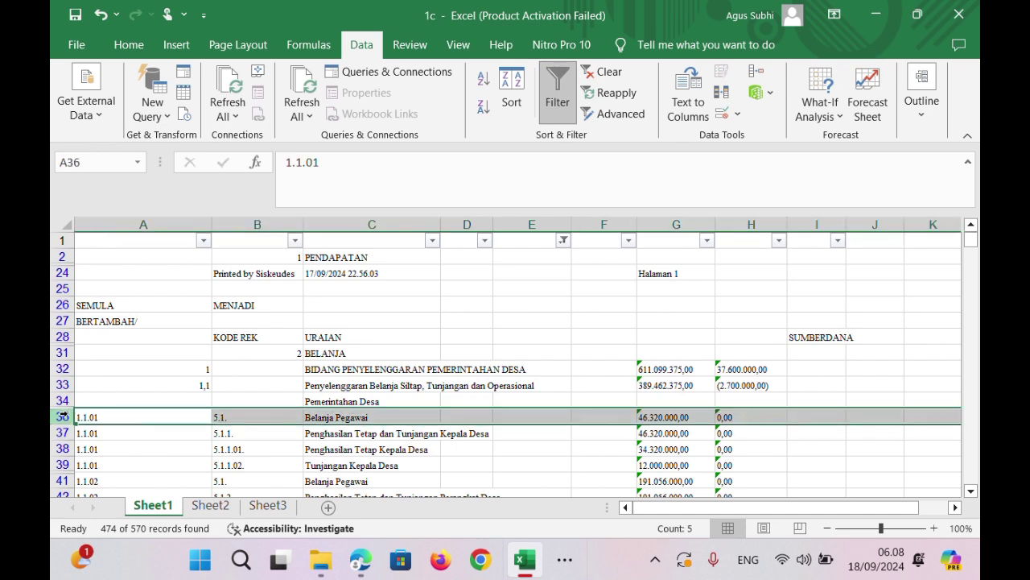
{"action": "left_click", "coordinate": [65, 369]}
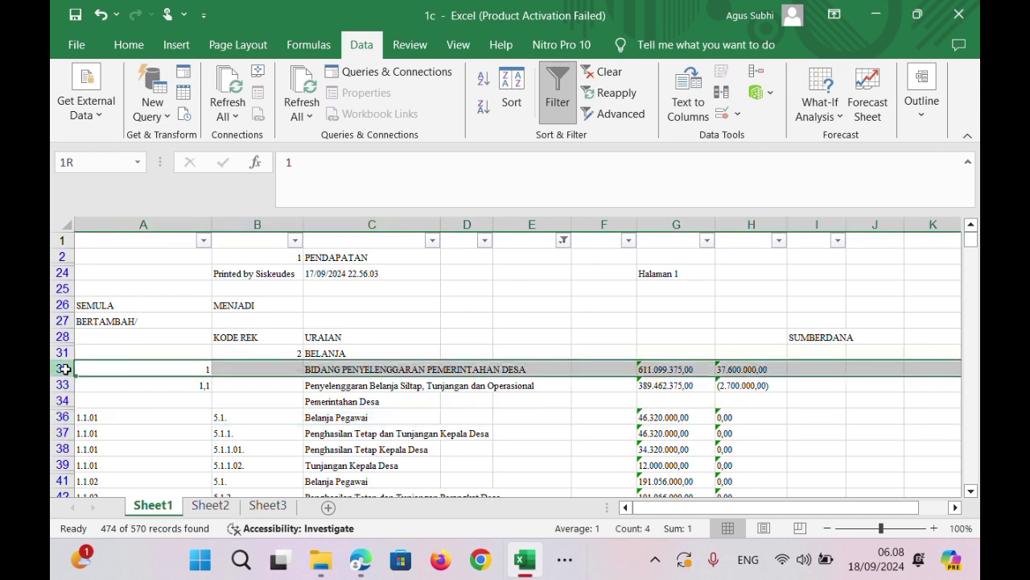
{"action": "left_click", "coordinate": [63, 354]}
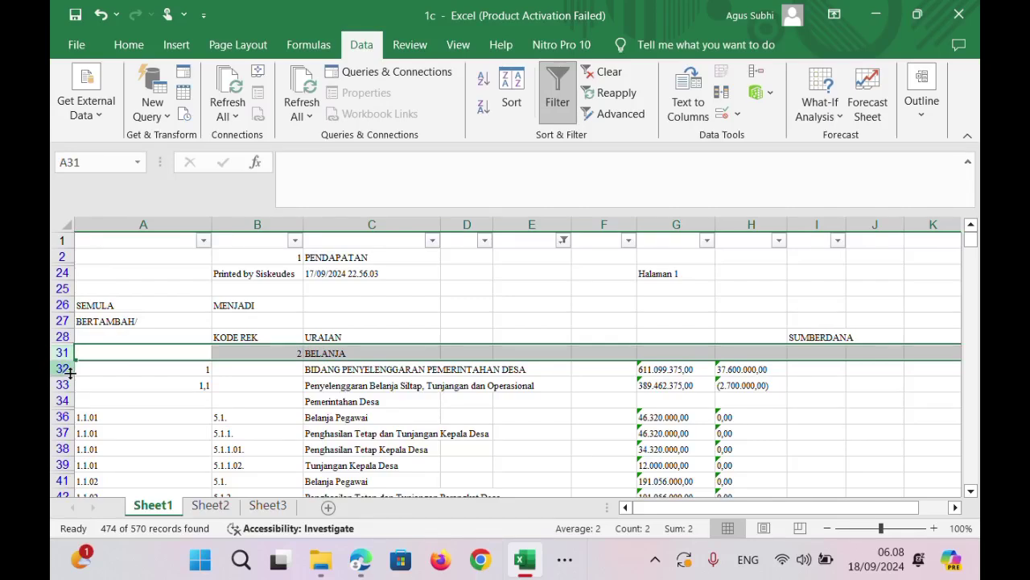
{"action": "left_click_drag", "start_coordinate": [63, 368], "coordinate": [156, 330]}
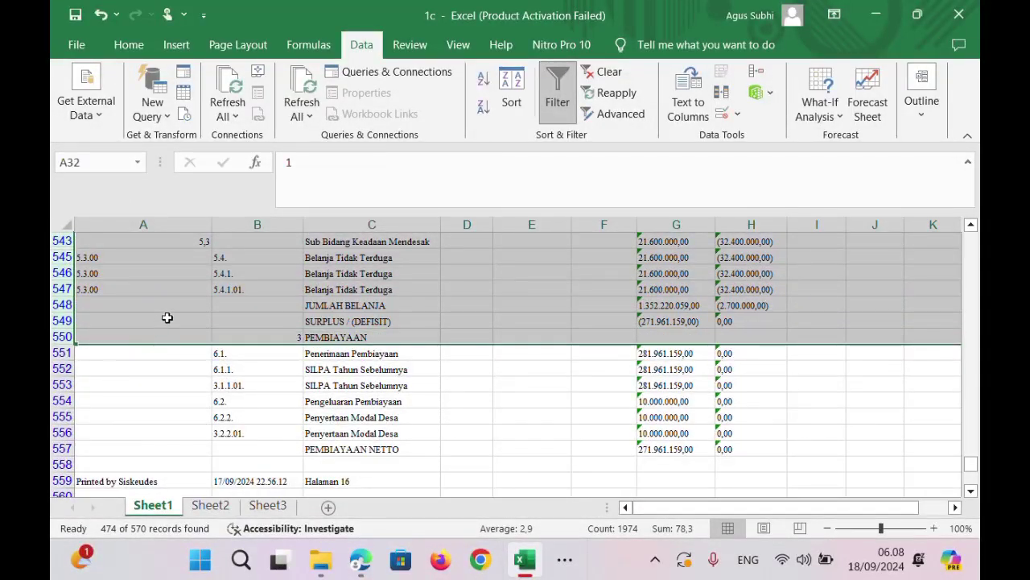
{"action": "right_click", "coordinate": [182, 314]}
{"action": "left_click", "coordinate": [218, 189]}
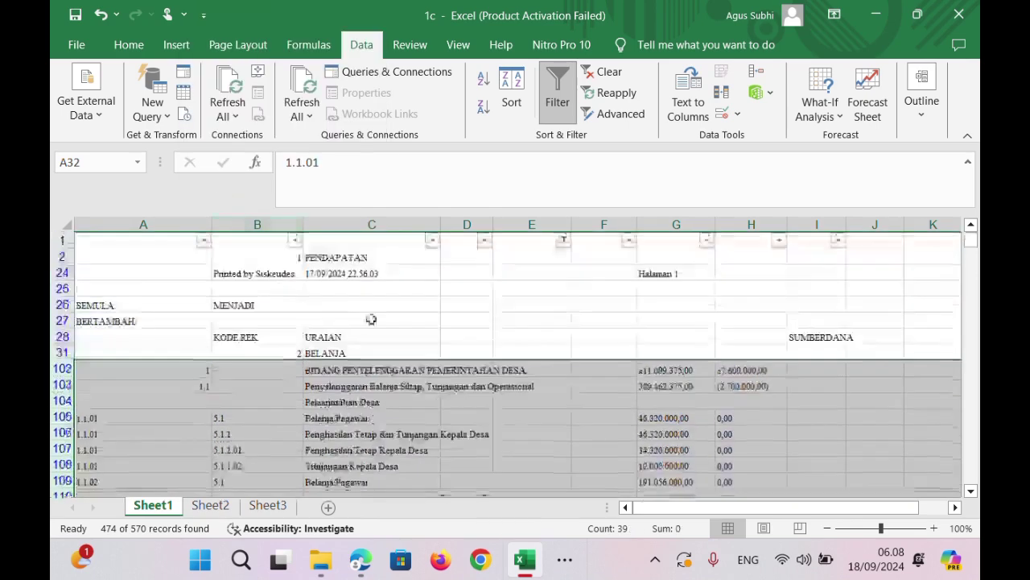
{"action": "left_click", "coordinate": [509, 387]}
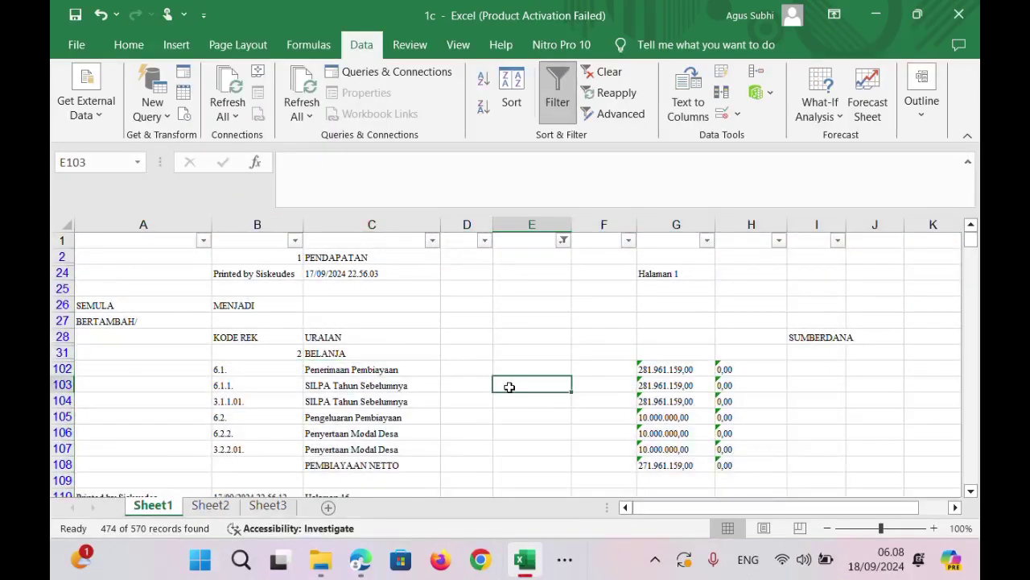
Set the column E filter back to showing all values.
{"action": "left_click", "coordinate": [564, 241]}
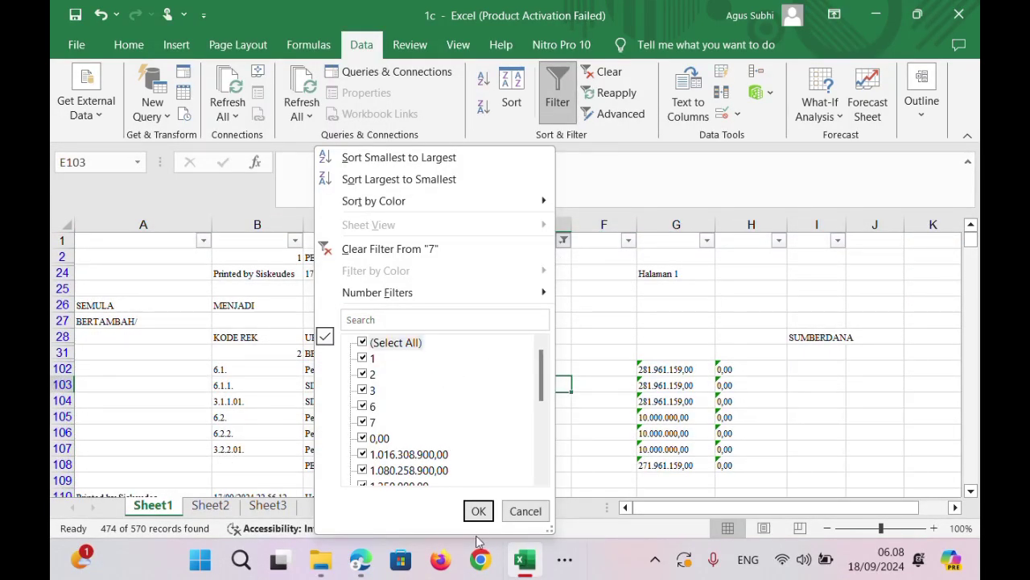
{"action": "left_click", "coordinate": [478, 510]}
{"action": "left_click", "coordinate": [387, 395]}
Examine the remaining activity rows for their full descriptions in column C and for the repeated column-heading lines between them.
{"action": "scroll", "coordinate": [496, 402], "scroll_direction": "down", "scroll_amount": 20}
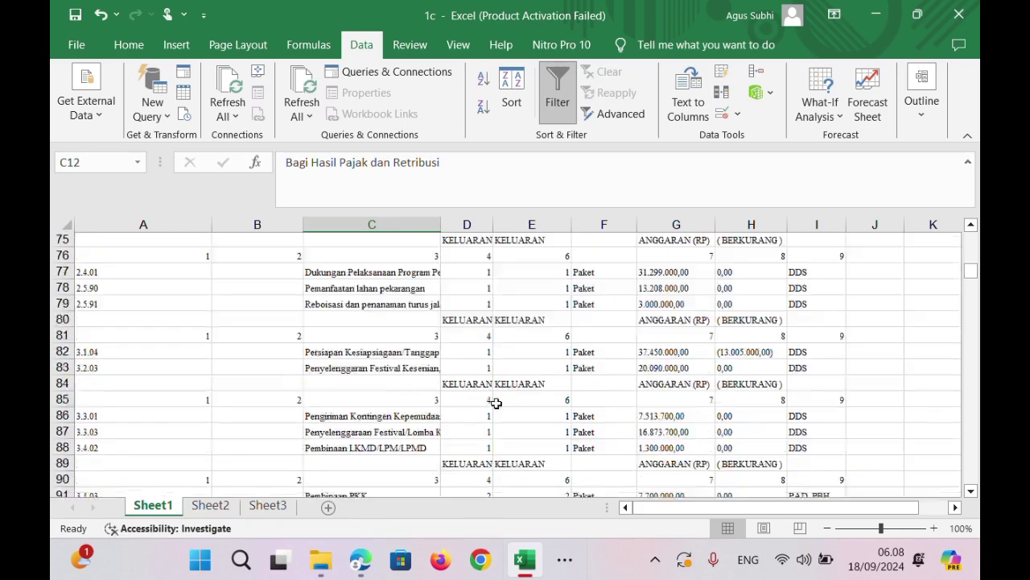
{"action": "scroll", "coordinate": [495, 403], "scroll_direction": "down", "scroll_amount": 1}
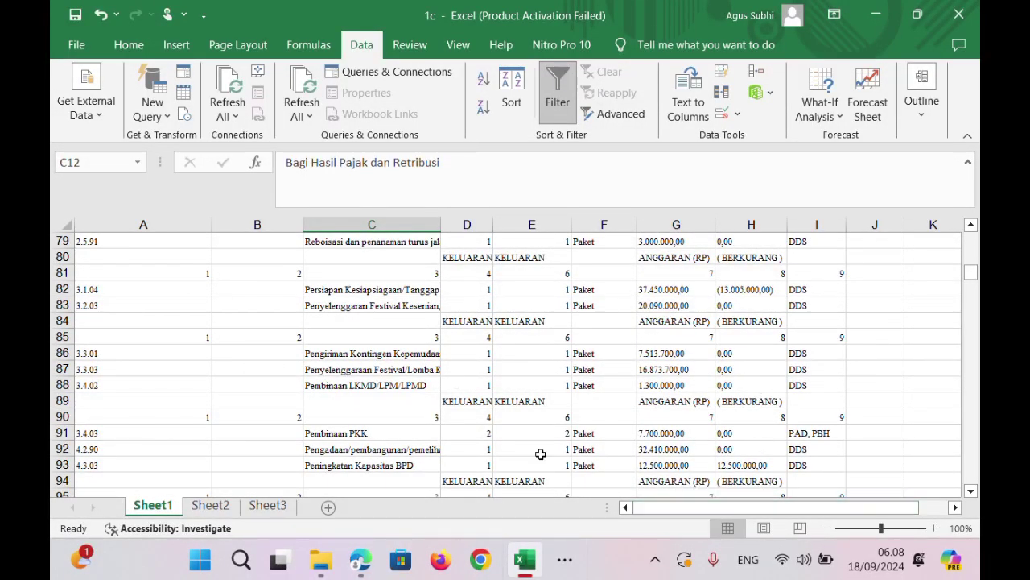
{"action": "left_click", "coordinate": [972, 226]}
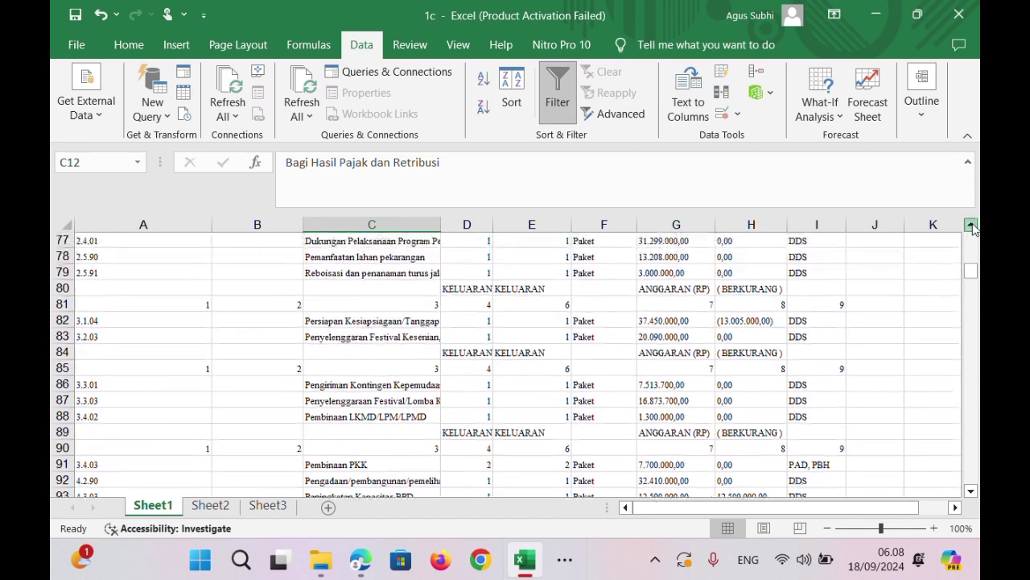
{"action": "left_click_drag", "start_coordinate": [971, 227], "coordinate": [974, 251]}
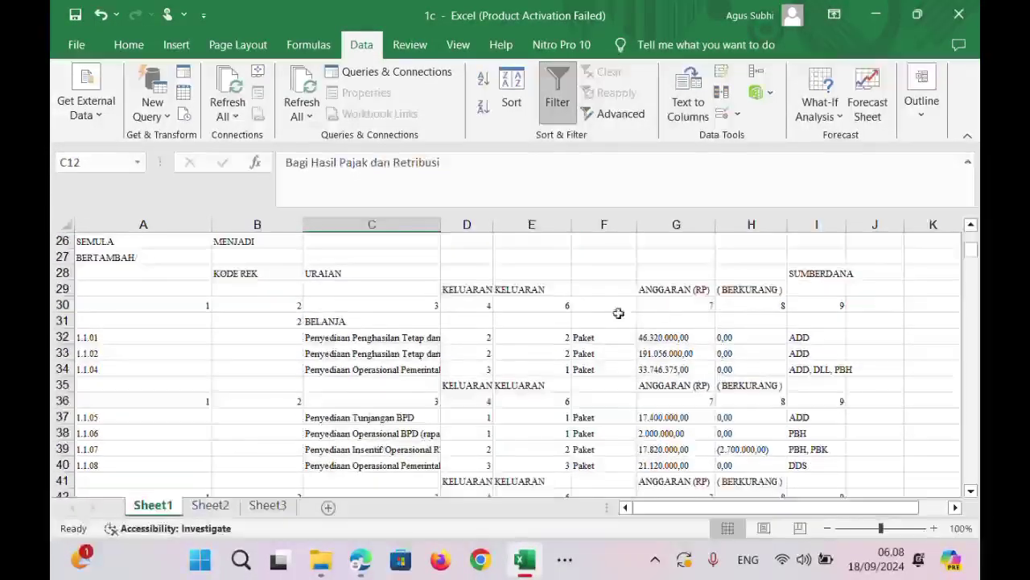
{"action": "left_click", "coordinate": [383, 337]}
{"action": "left_click", "coordinate": [391, 354]}
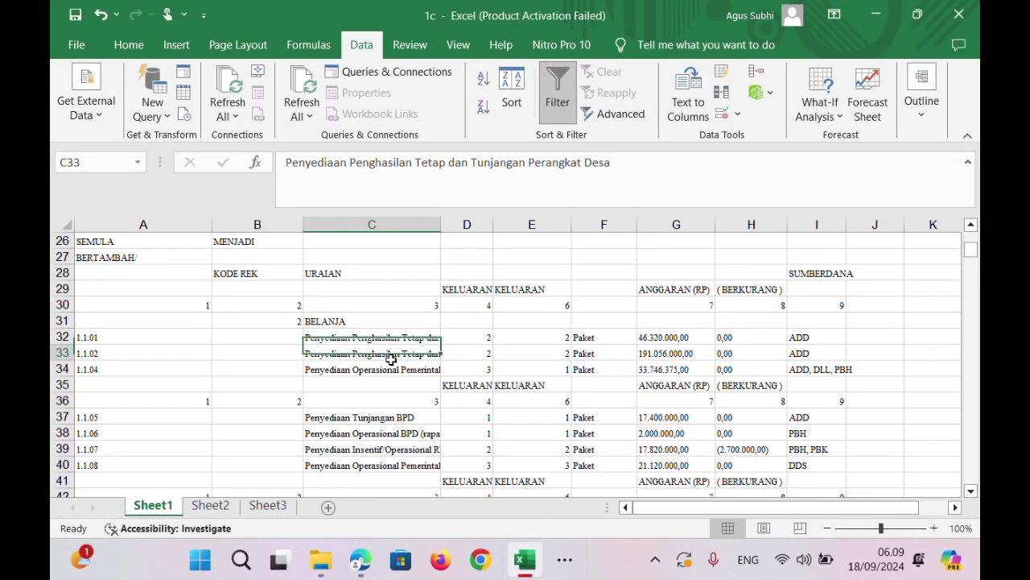
{"action": "left_click", "coordinate": [395, 370]}
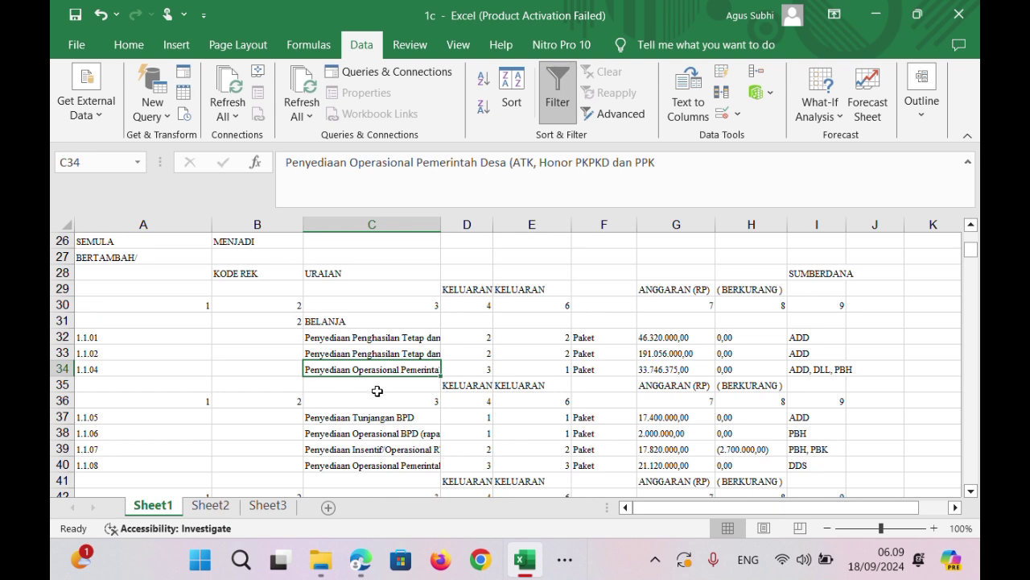
{"action": "left_click", "coordinate": [516, 354]}
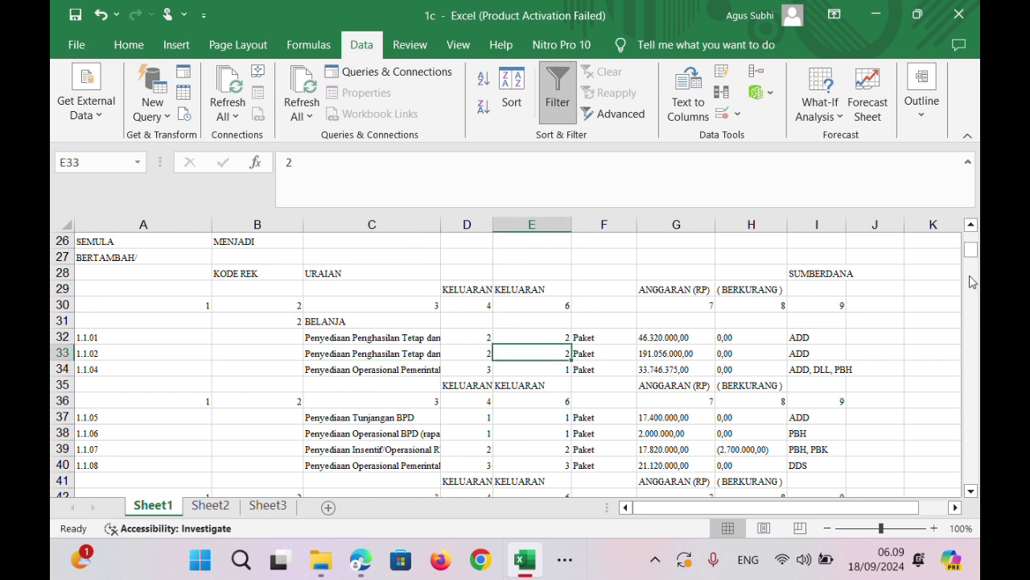
{"action": "left_click_drag", "start_coordinate": [974, 250], "coordinate": [977, 255]}
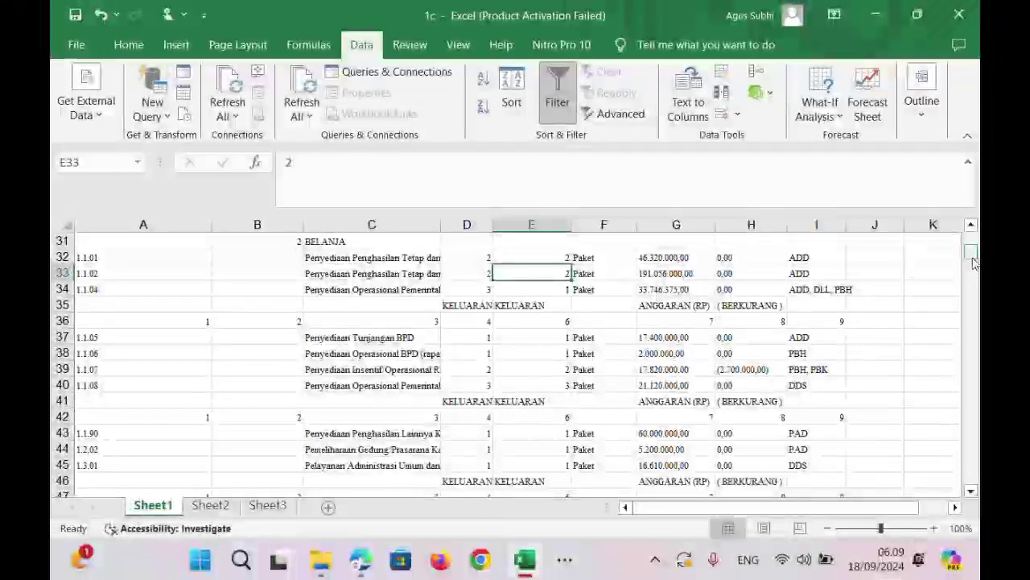
{"action": "left_click", "coordinate": [475, 306]}
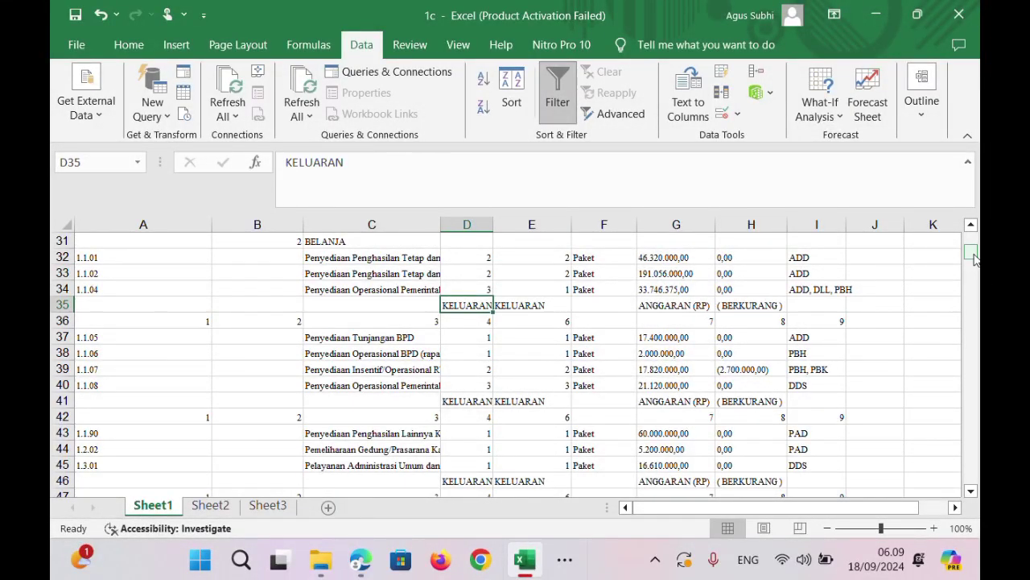
{"action": "left_click", "coordinate": [62, 304]}
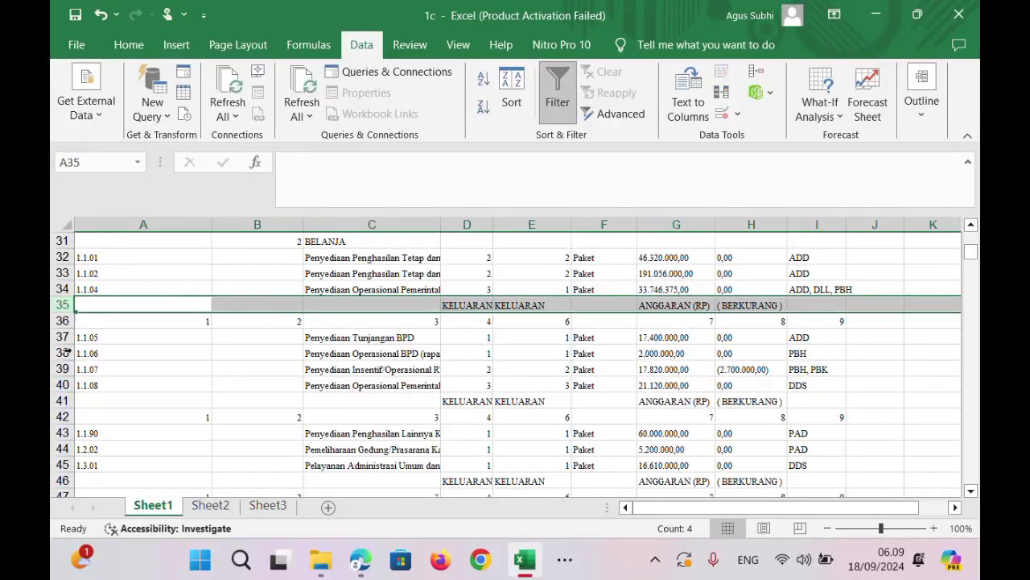
{"action": "left_click", "coordinate": [62, 400], "text": "shift"}
{"action": "left_click", "coordinate": [413, 355]}
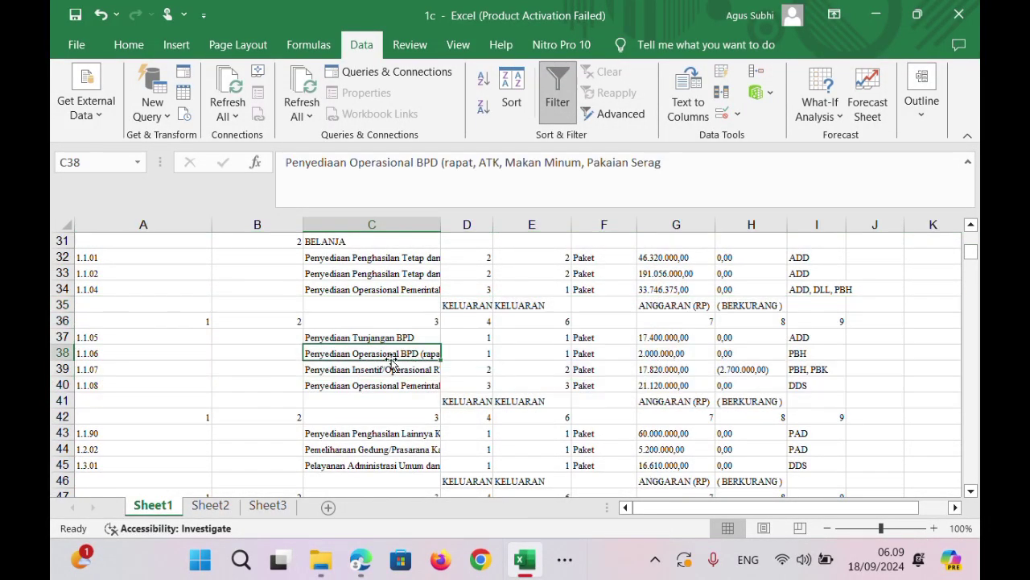
Filter column D of Sheet1 to show only the repeated heading rows containing KELUARAN.
{"action": "left_click", "coordinate": [62, 304]}
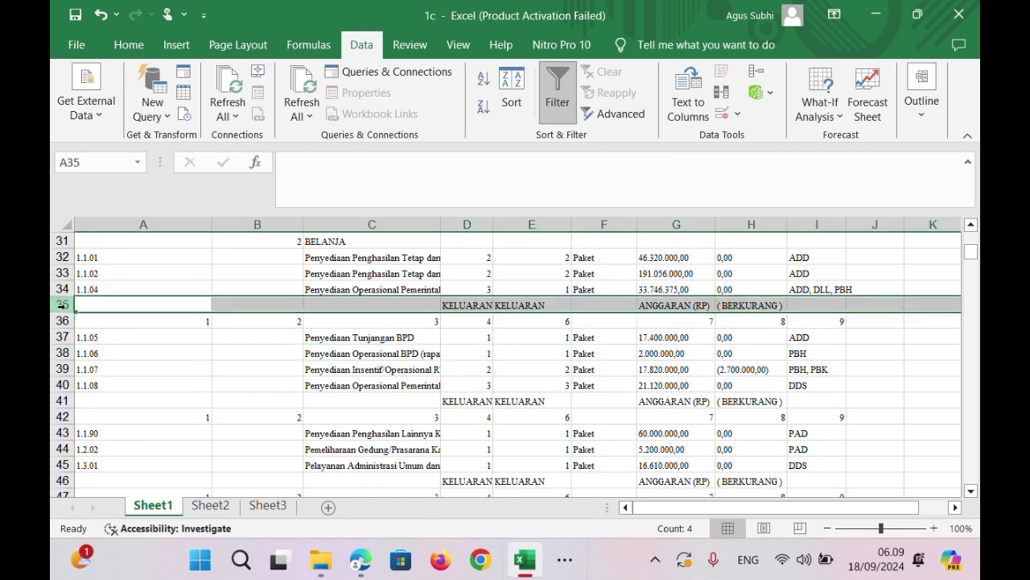
{"action": "left_click", "coordinate": [62, 401], "text": "ctrl"}
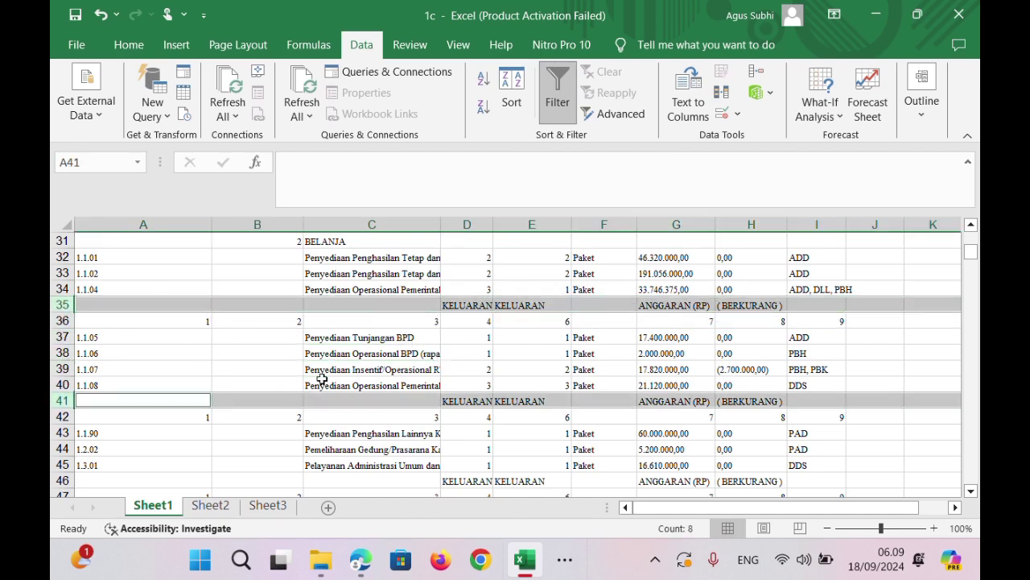
{"action": "scroll", "coordinate": [442, 375], "scroll_direction": "up", "scroll_amount": 10}
{"action": "left_click", "coordinate": [467, 322]}
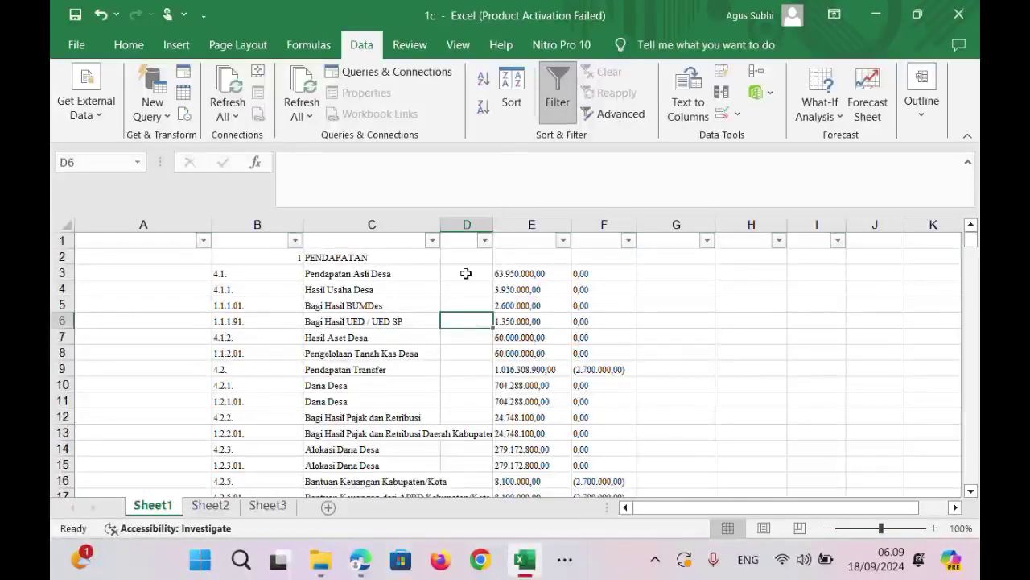
{"action": "left_click", "coordinate": [485, 240]}
{"action": "left_click", "coordinate": [330, 344]}
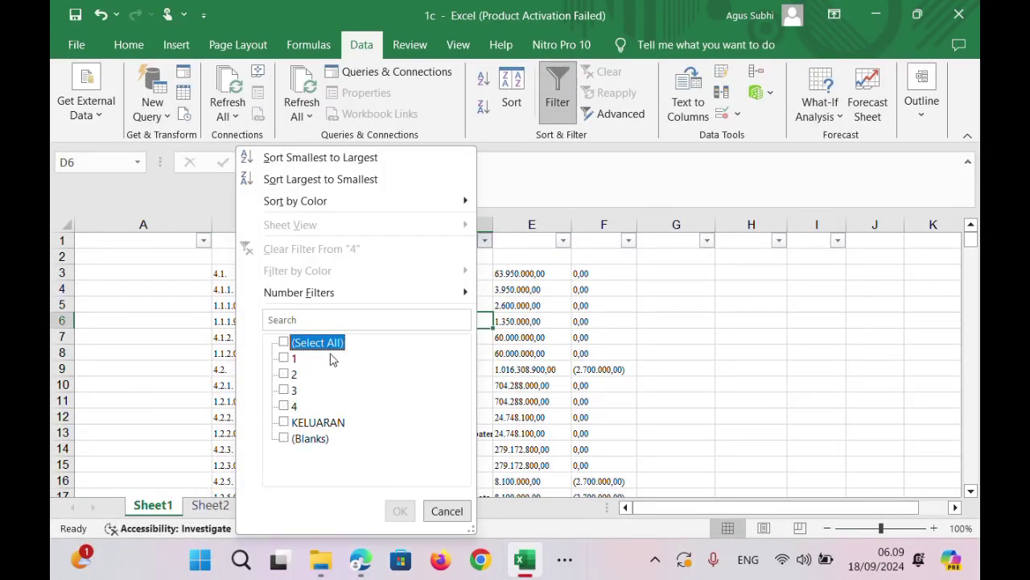
{"action": "left_click", "coordinate": [324, 424]}
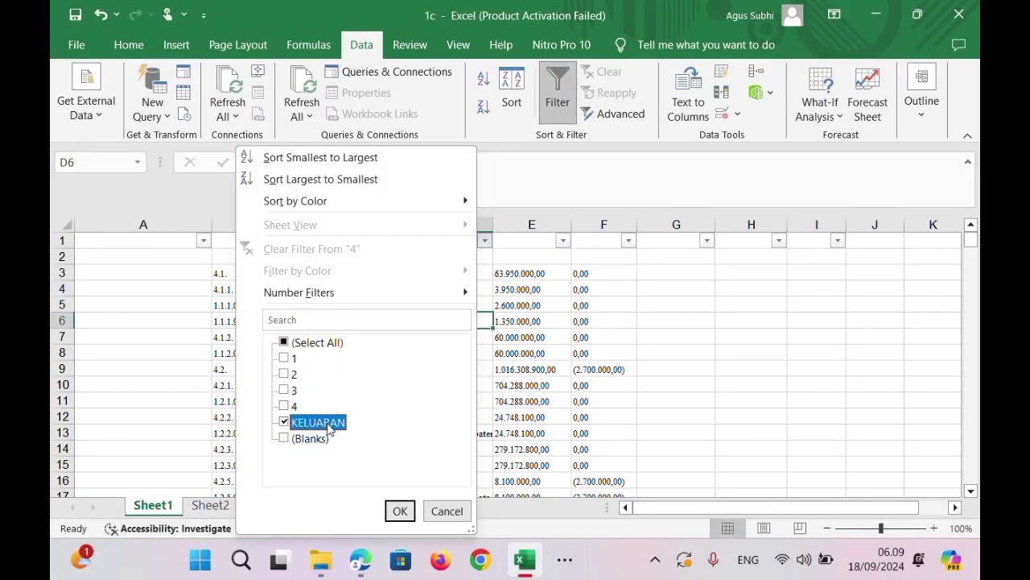
{"action": "left_click", "coordinate": [401, 510]}
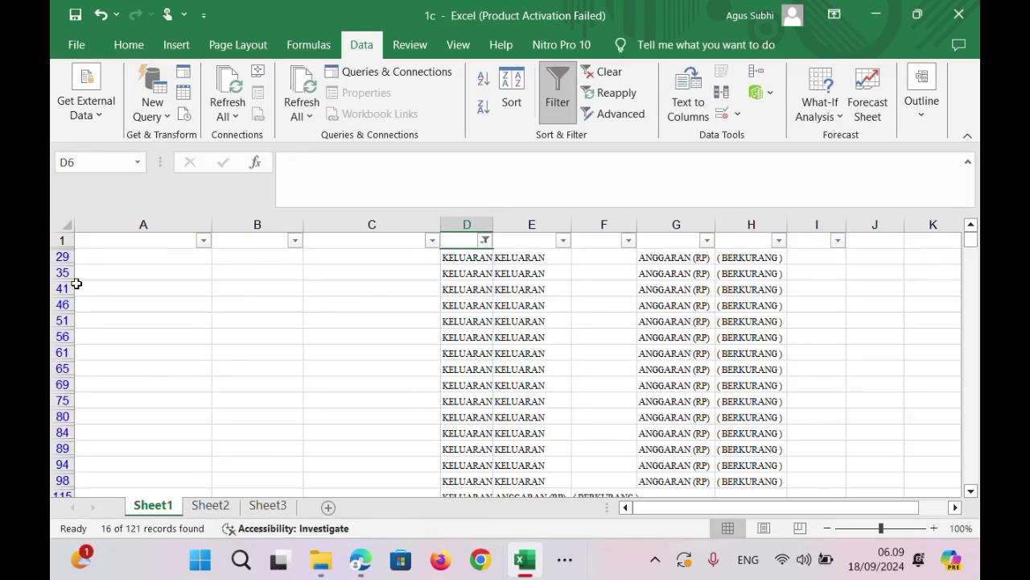
Delete all the filtered KELUARAN heading rows, from row 29 to row 115.
{"action": "left_click_drag", "start_coordinate": [68, 257], "coordinate": [142, 279]}
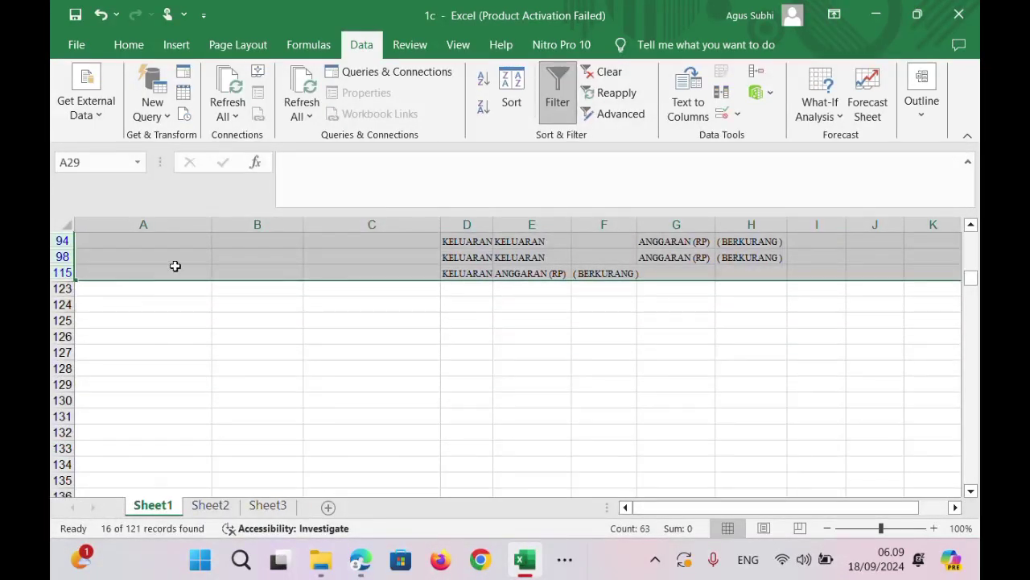
{"action": "right_click", "coordinate": [175, 265]}
{"action": "left_click", "coordinate": [230, 410]}
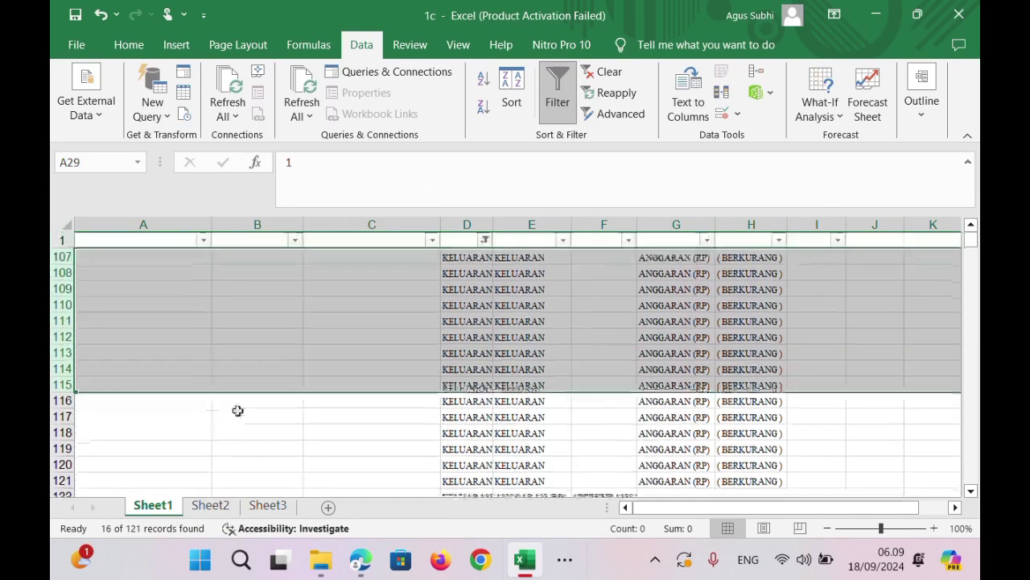
Set the column D filter back to showing all values.
{"action": "left_click", "coordinate": [483, 253]}
{"action": "left_click", "coordinate": [485, 240]}
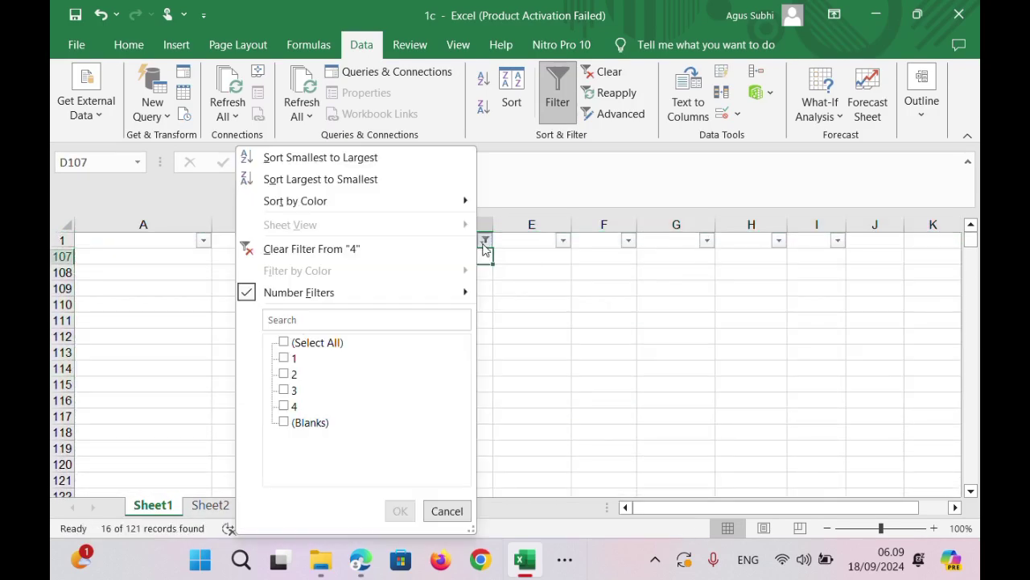
{"action": "left_click", "coordinate": [315, 344]}
{"action": "left_click", "coordinate": [401, 510]}
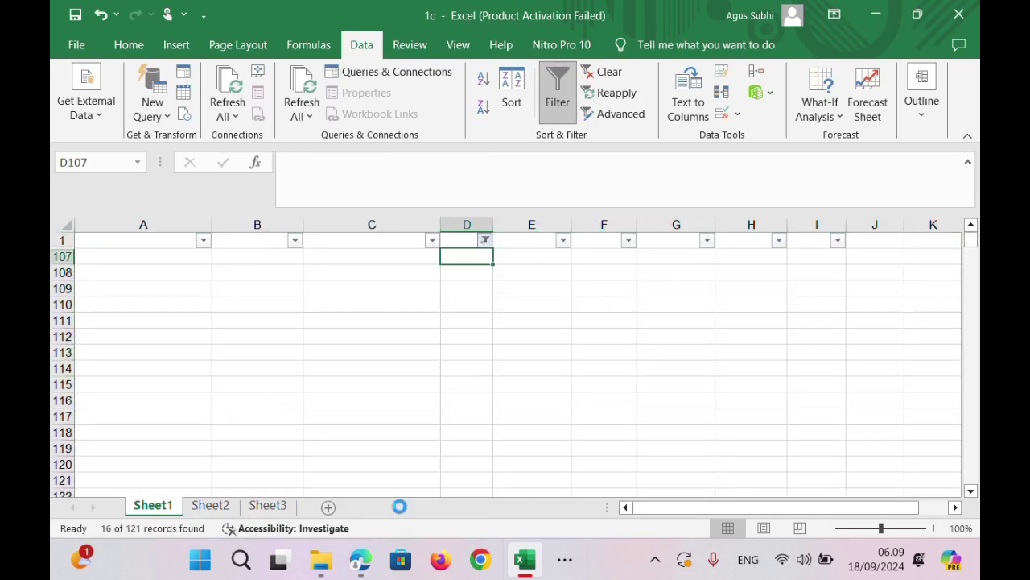
{"action": "left_click", "coordinate": [403, 429]}
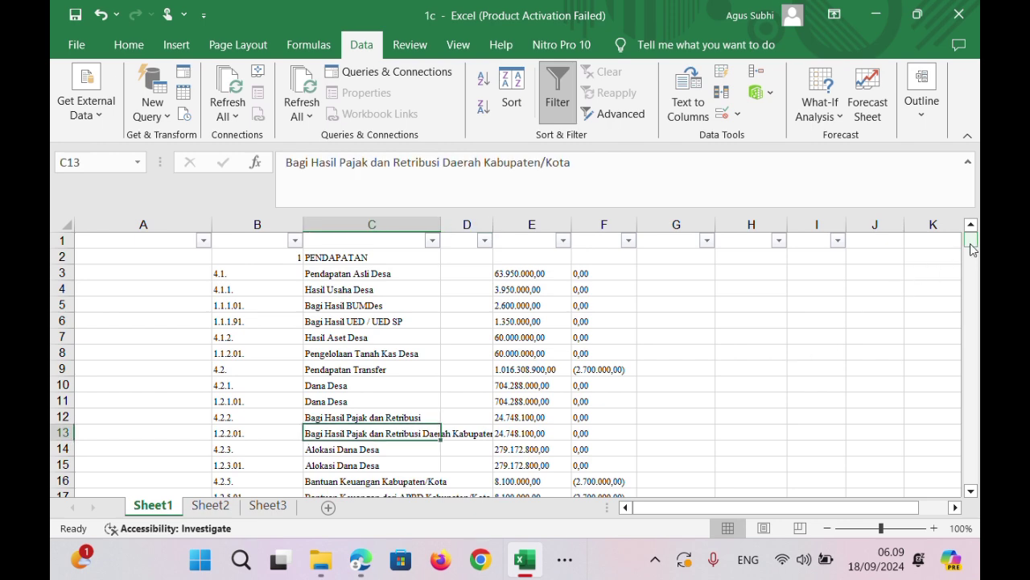
Examine the column-number rows running from 1 to 9 that still separate the activity rows, down to row 84.
{"action": "left_click_drag", "start_coordinate": [971, 240], "coordinate": [978, 260]}
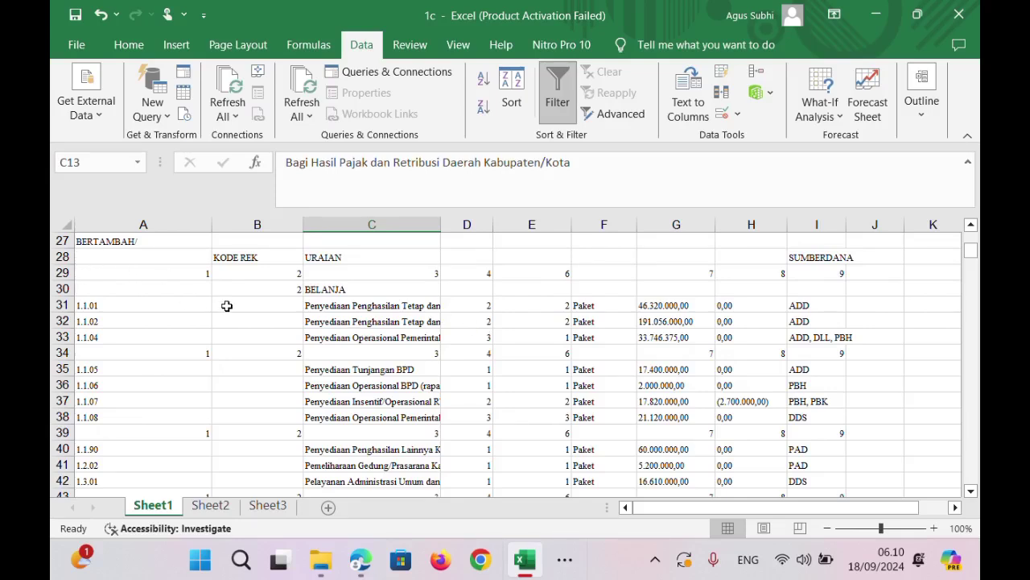
{"action": "left_click", "coordinate": [191, 354]}
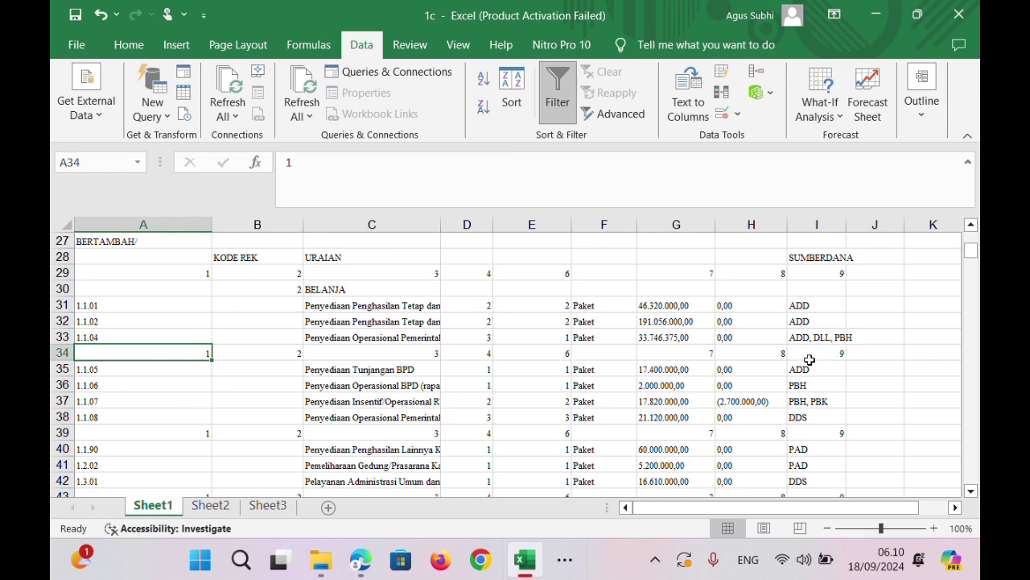
{"action": "scroll", "coordinate": [801, 377], "scroll_direction": "up", "scroll_amount": 8}
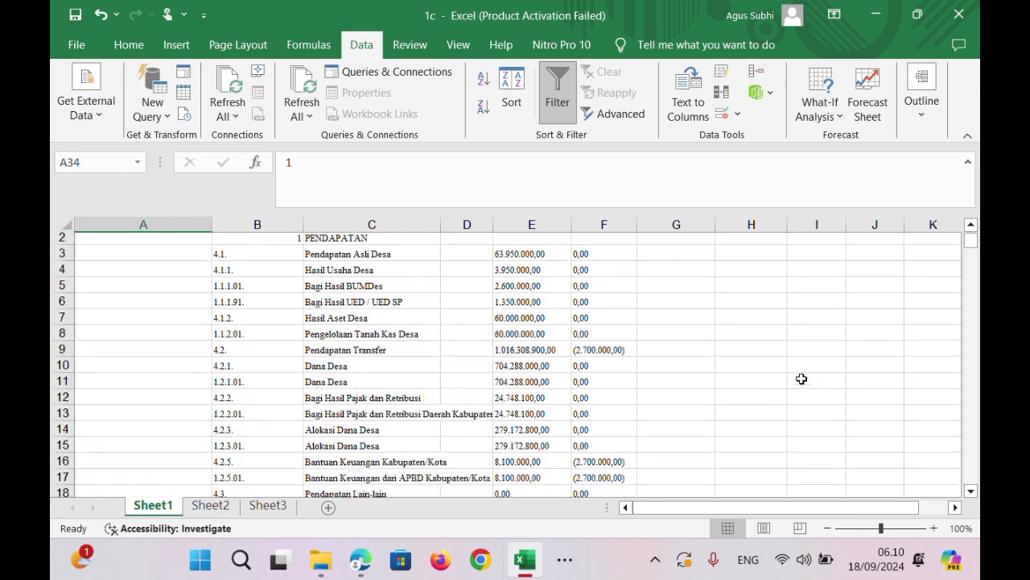
{"action": "scroll", "coordinate": [840, 365], "scroll_direction": "down", "scroll_amount": 20}
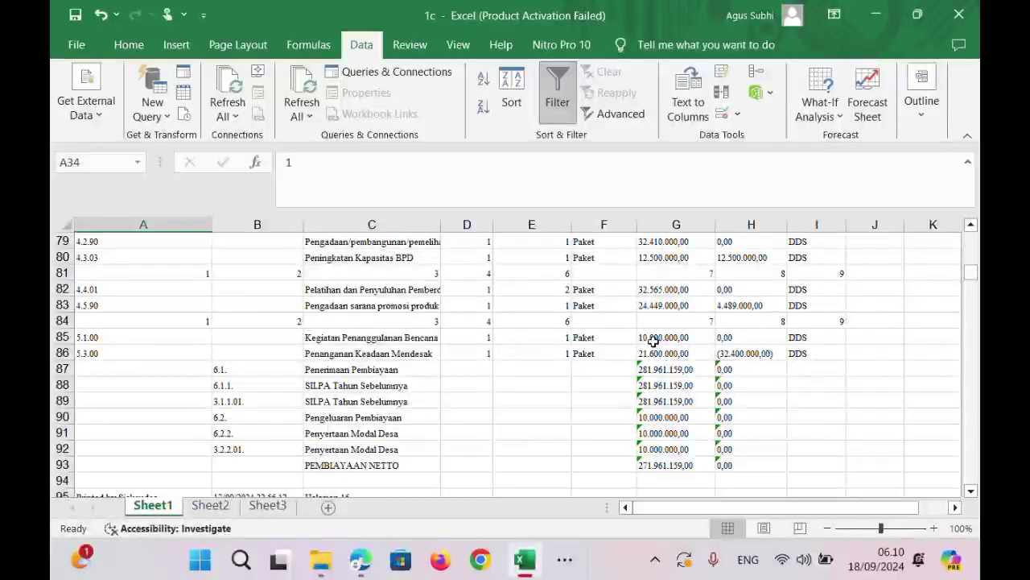
{"action": "left_click", "coordinate": [805, 341]}
{"action": "left_click", "coordinate": [801, 318]}
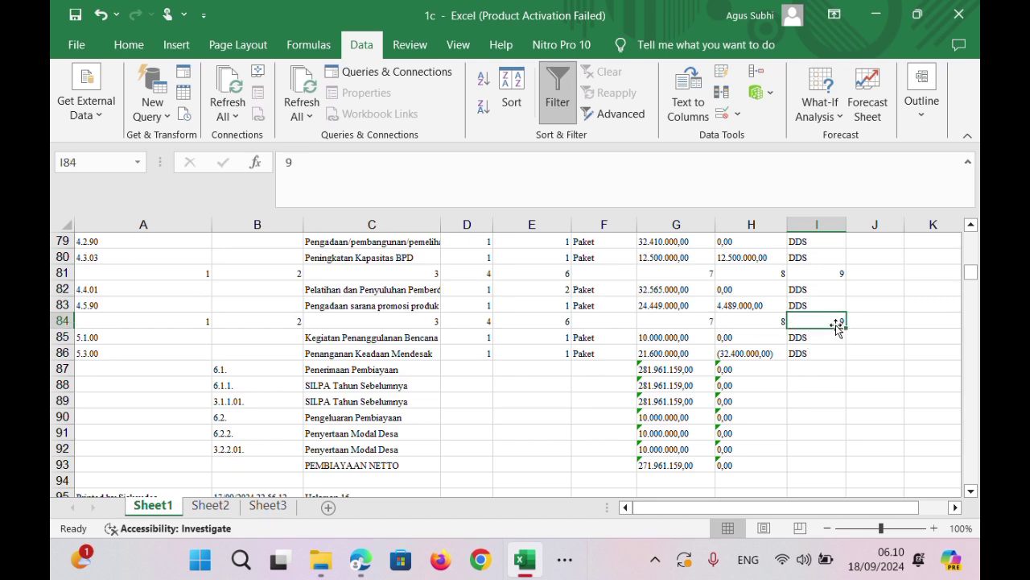
{"action": "left_click", "coordinate": [64, 321]}
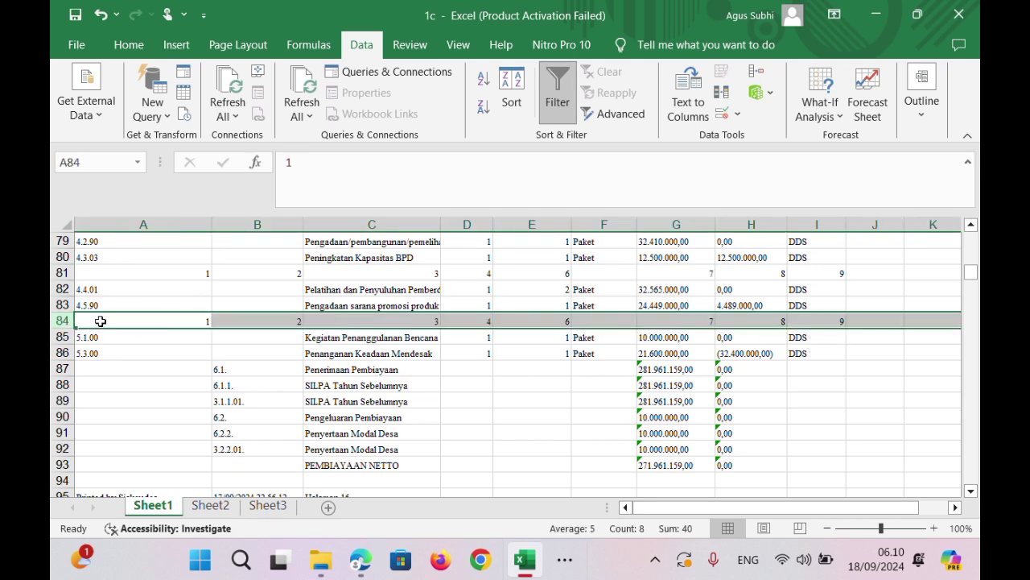
{"action": "left_click", "coordinate": [103, 321]}
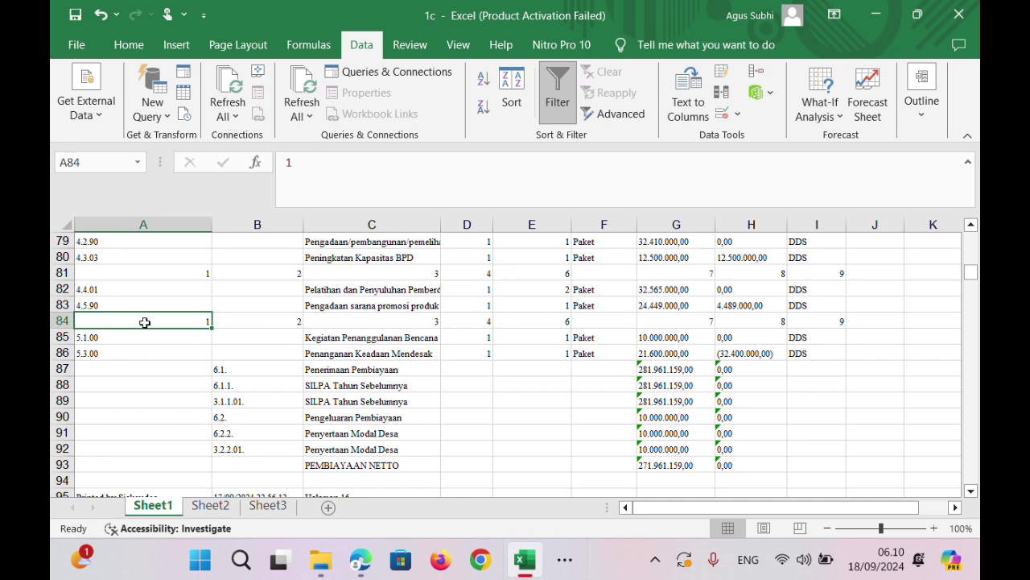
Filter column I to show only the rows with the value 9.
{"action": "scroll", "coordinate": [145, 323], "scroll_direction": "up", "scroll_amount": 20}
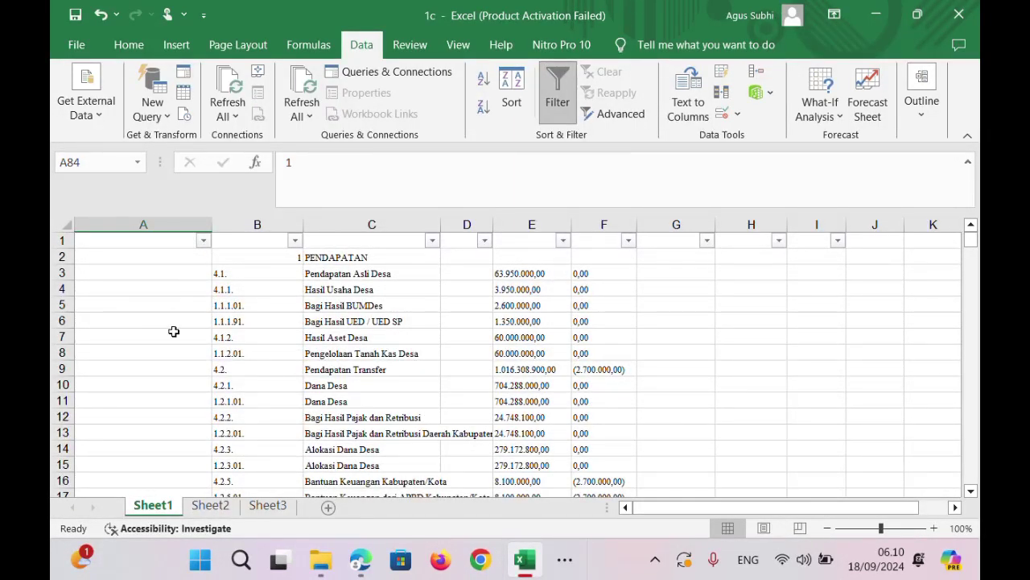
{"action": "left_click", "coordinate": [202, 241]}
{"action": "left_click", "coordinate": [203, 244]}
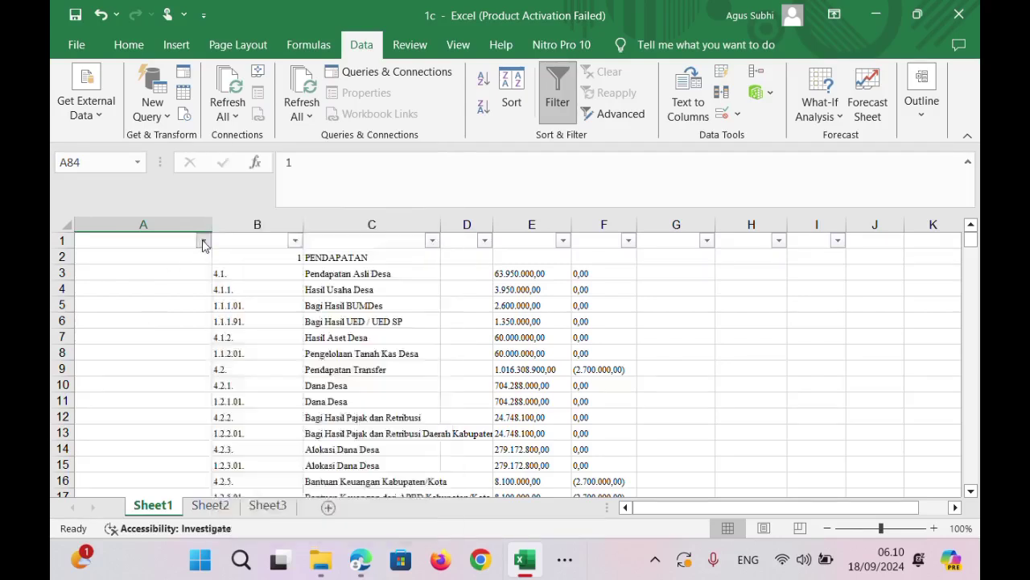
{"action": "left_click", "coordinate": [836, 242]}
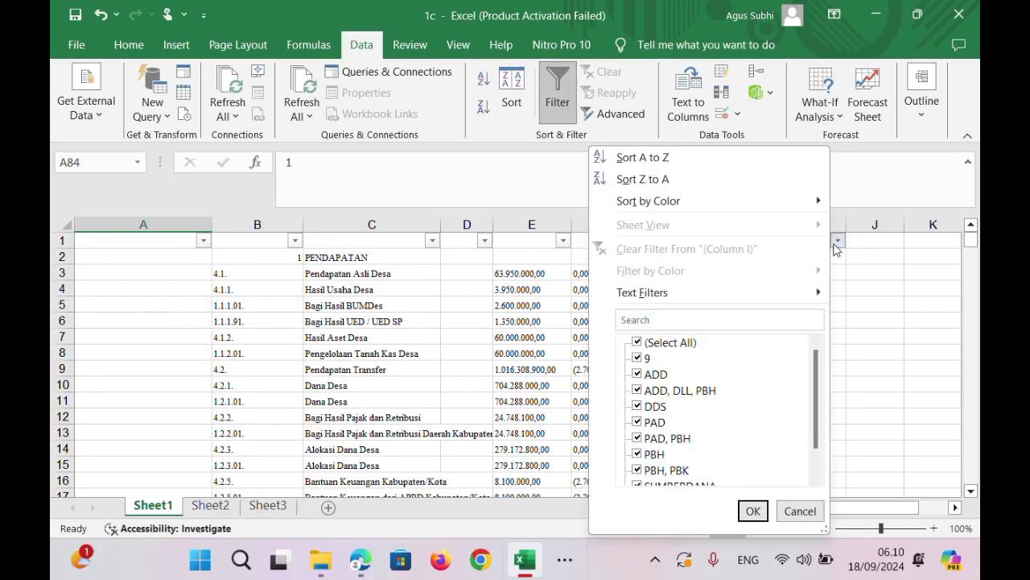
{"action": "left_click", "coordinate": [659, 346]}
{"action": "left_click", "coordinate": [643, 360]}
{"action": "scroll", "coordinate": [668, 372], "scroll_direction": "down", "scroll_amount": 1}
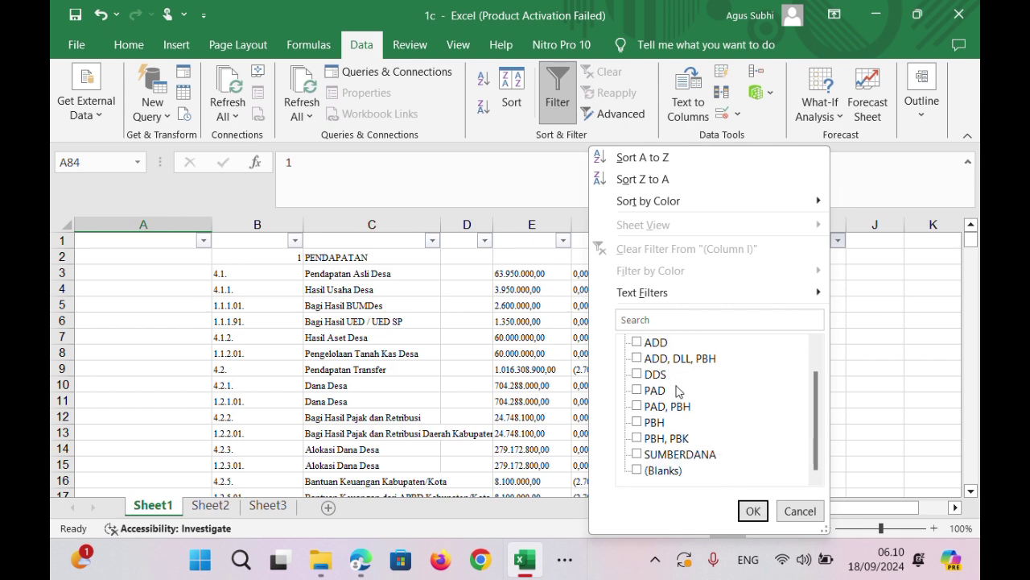
{"action": "left_click", "coordinate": [752, 510]}
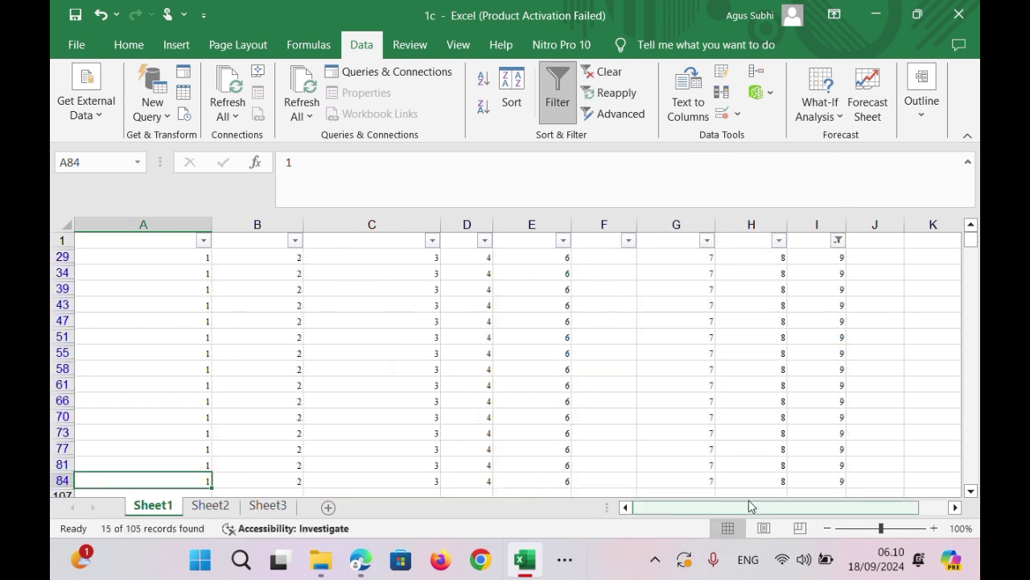
Delete all the filtered column-number rows, from row 29 to row 84.
{"action": "left_click_drag", "start_coordinate": [64, 256], "coordinate": [129, 363]}
{"action": "right_click", "coordinate": [136, 360]}
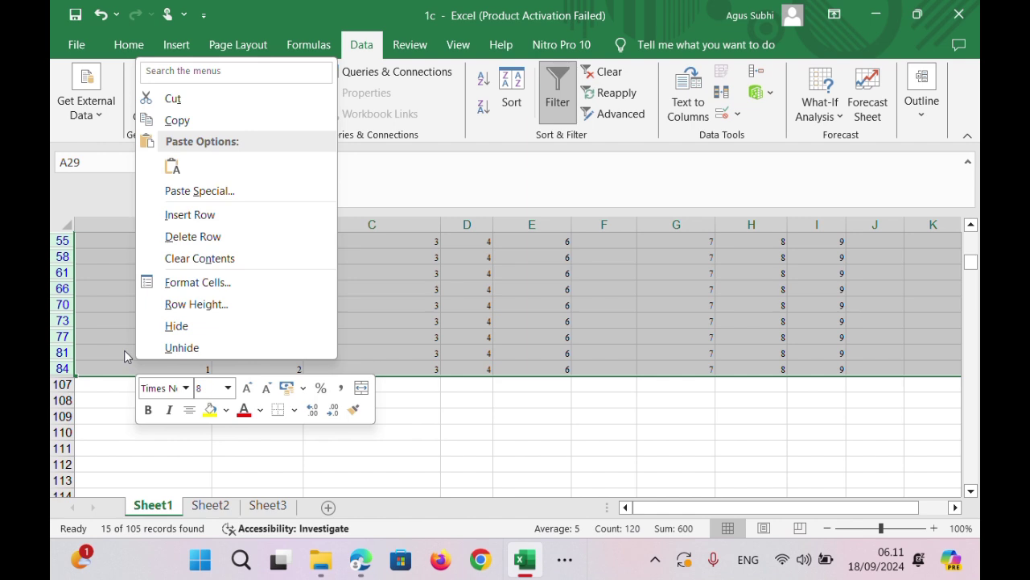
{"action": "left_click", "coordinate": [204, 236]}
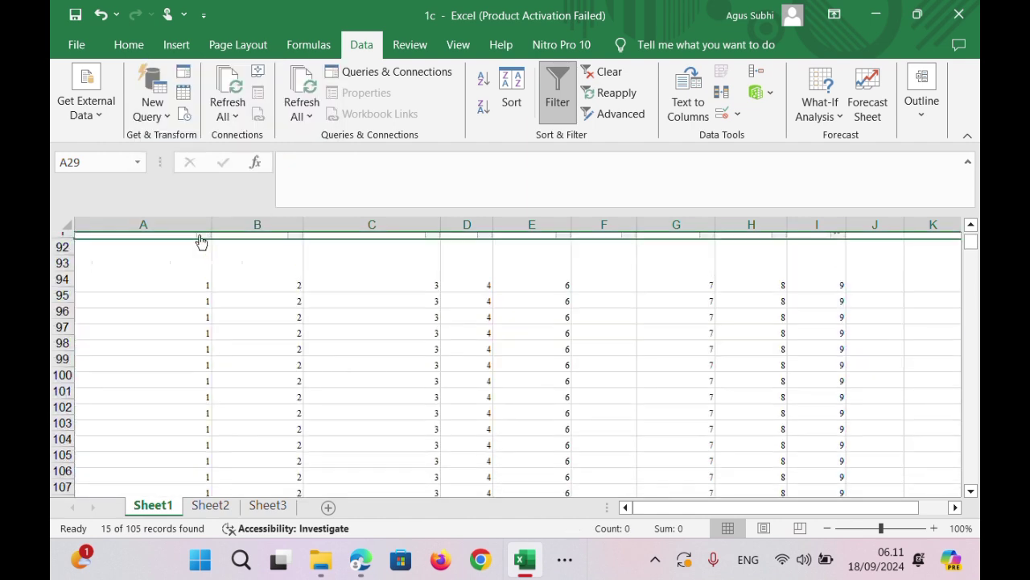
Set the column I filter back to showing all values.
{"action": "left_click", "coordinate": [373, 304]}
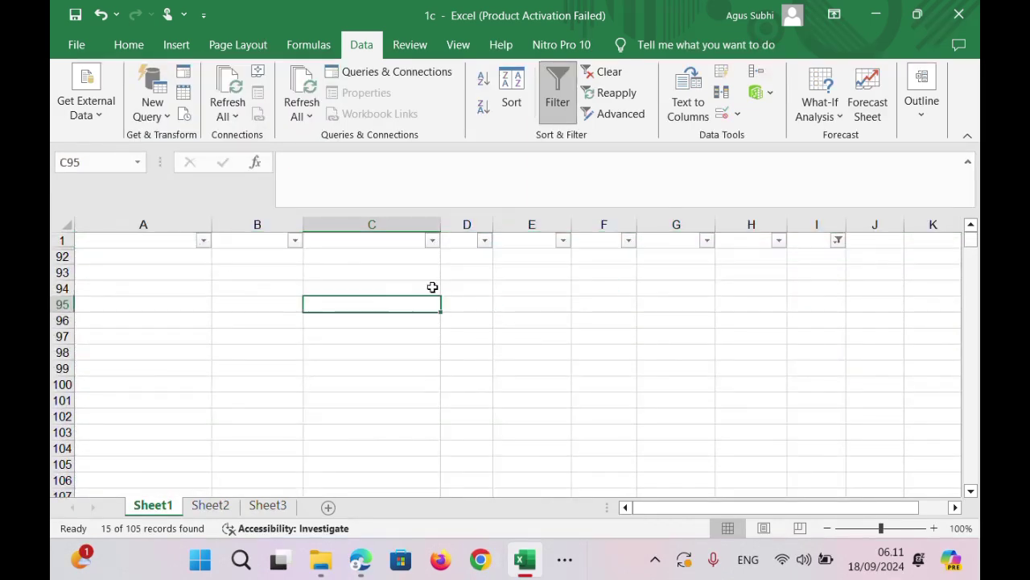
{"action": "left_click", "coordinate": [838, 240]}
{"action": "left_click", "coordinate": [668, 342]}
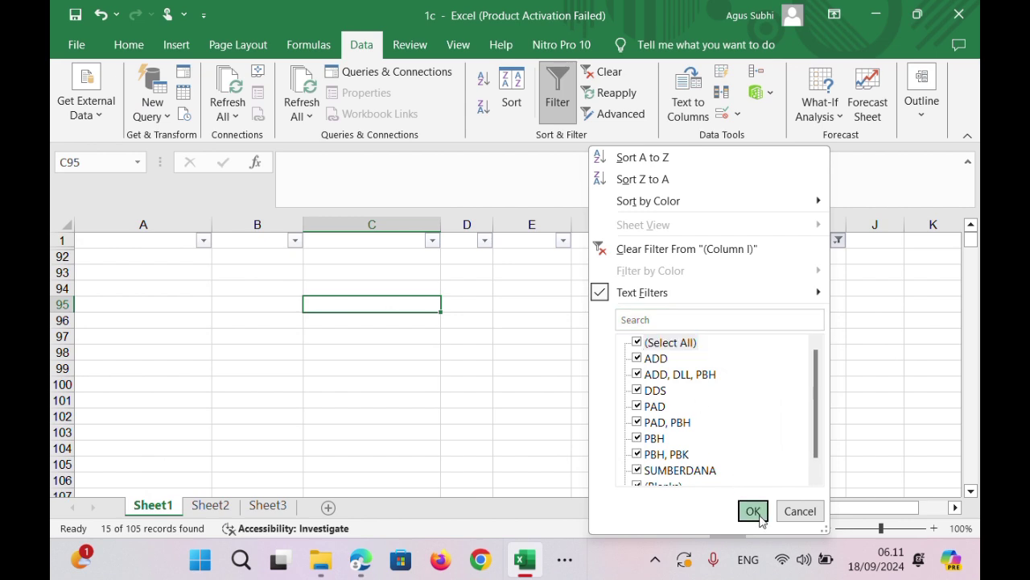
{"action": "left_click", "coordinate": [752, 511]}
{"action": "left_click", "coordinate": [439, 417]}
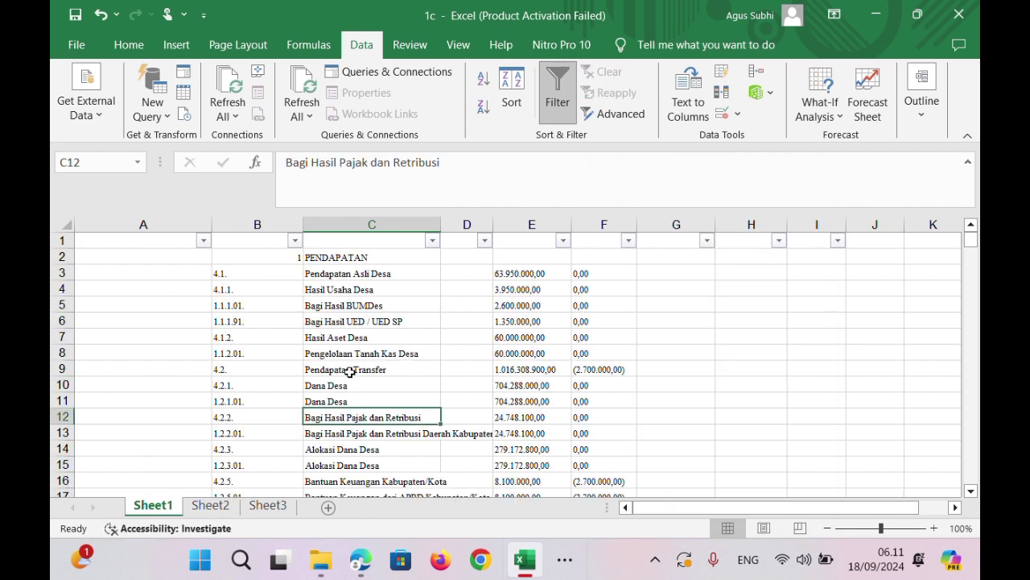
Delete rows 23 to 29, from the JUMLAH PENDAPATAN line through the BELANJA line, above activity 1.1.01.
{"action": "mouse_move", "coordinate": [972, 240]}
{"action": "left_mouse_down"}
{"action": "mouse_move", "coordinate": [979, 251]}
{"action": "mouse_move", "coordinate": [971, 246]}
{"action": "left_mouse_up"}
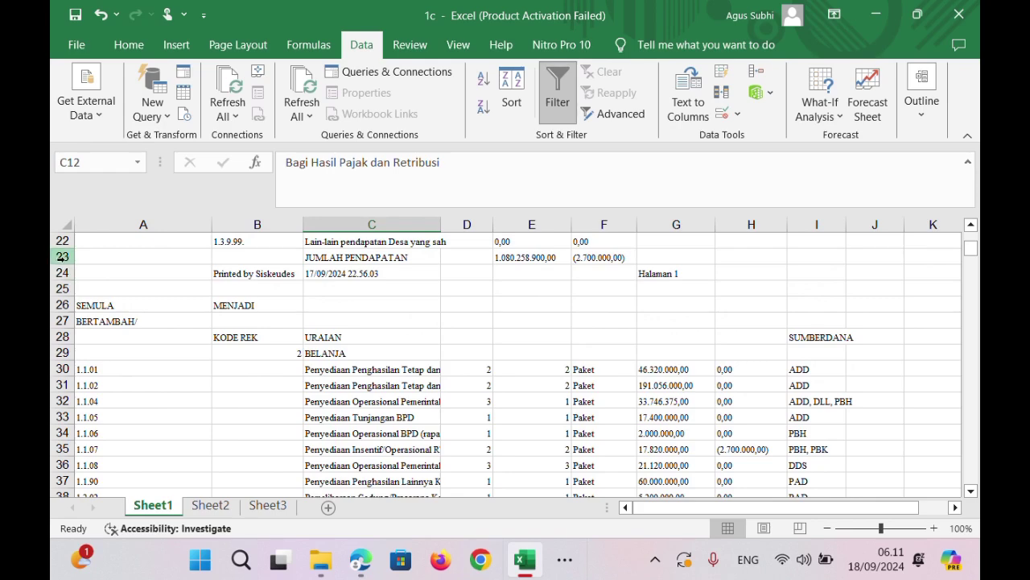
{"action": "left_click_drag", "start_coordinate": [61, 257], "coordinate": [90, 346]}
{"action": "right_click", "coordinate": [137, 331]}
{"action": "left_click", "coordinate": [187, 204]}
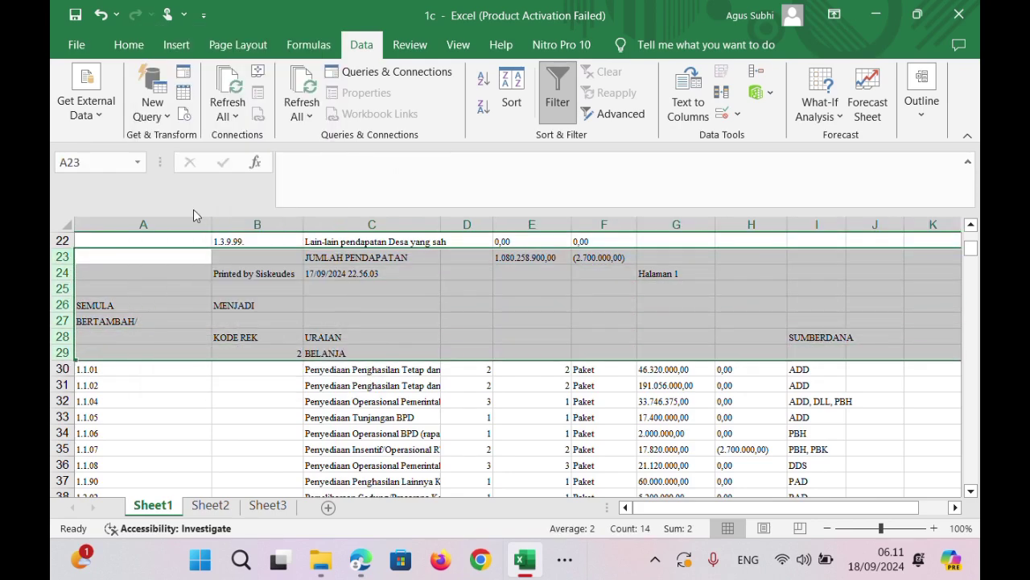
{"action": "left_click", "coordinate": [529, 370]}
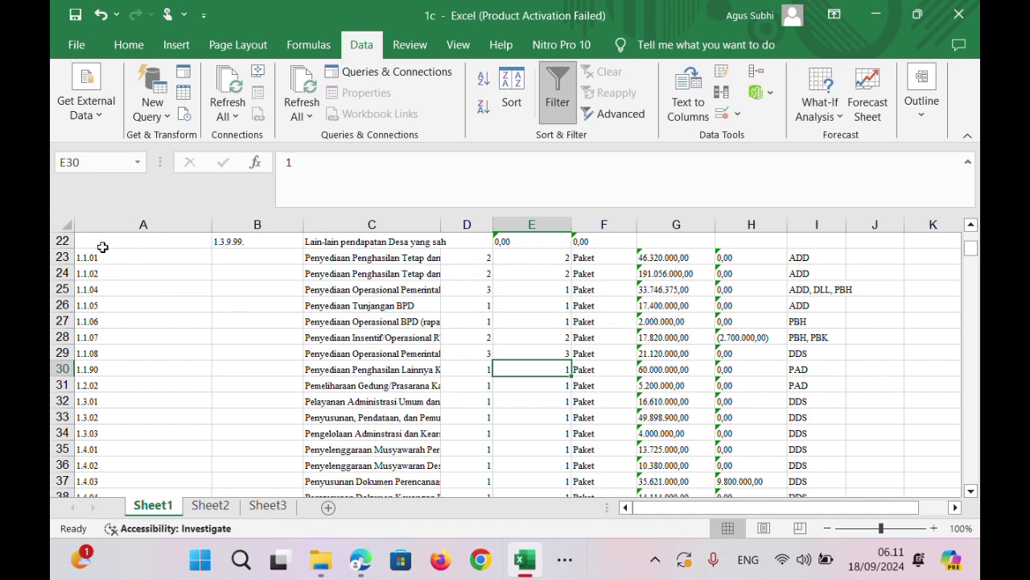
Review the activity codes in A23:A64 and compare the code placement in columns A and B.
{"action": "left_click_drag", "start_coordinate": [101, 257], "coordinate": [174, 387]}
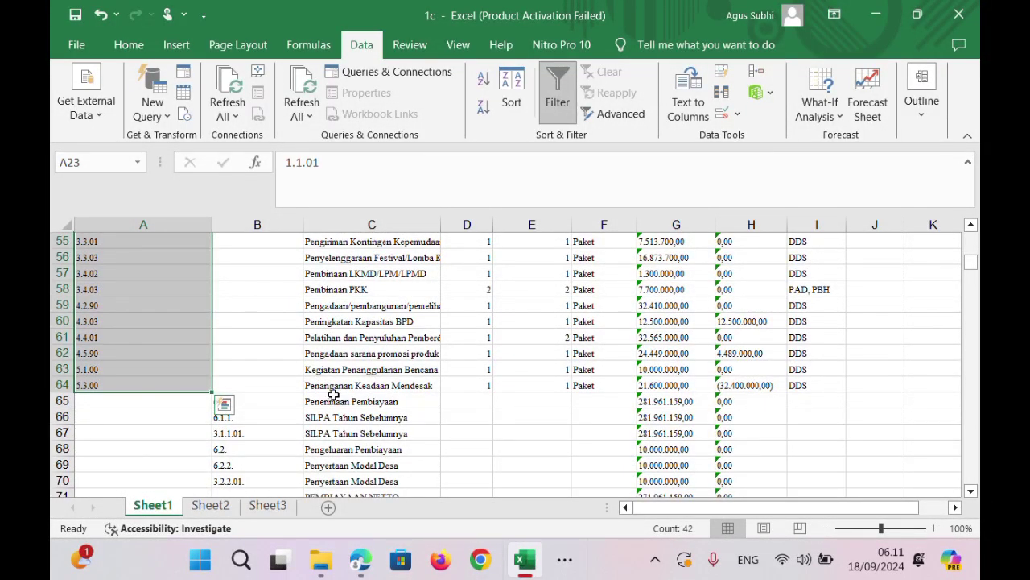
{"action": "scroll", "coordinate": [333, 395], "scroll_direction": "up", "scroll_amount": 18}
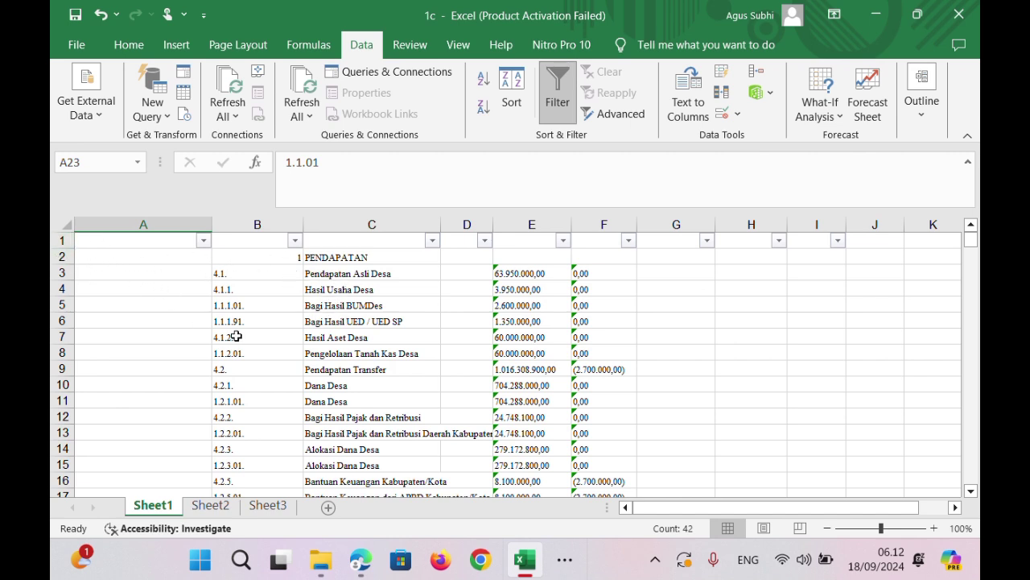
{"action": "left_click", "coordinate": [125, 220]}
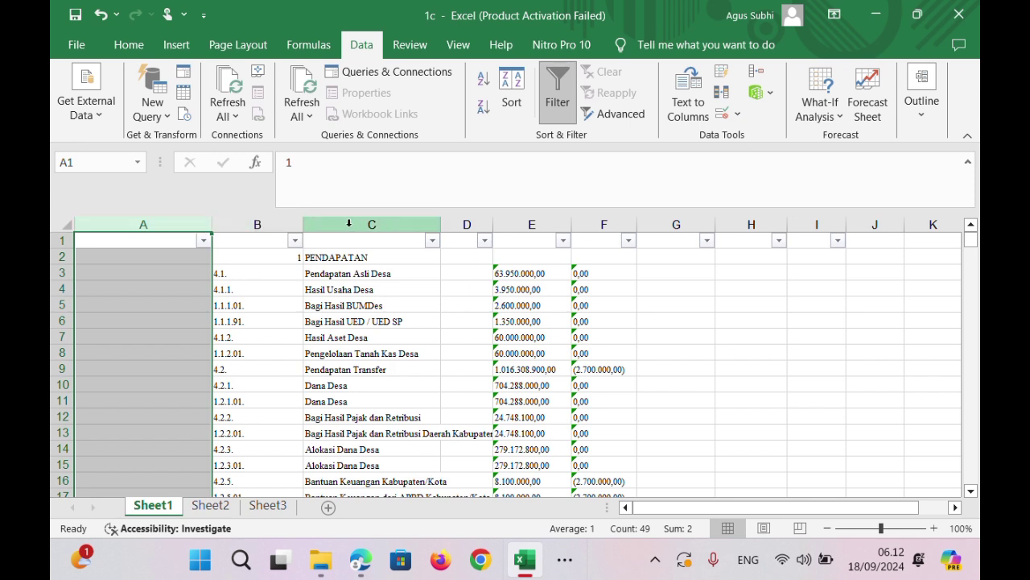
{"action": "left_click", "coordinate": [259, 220]}
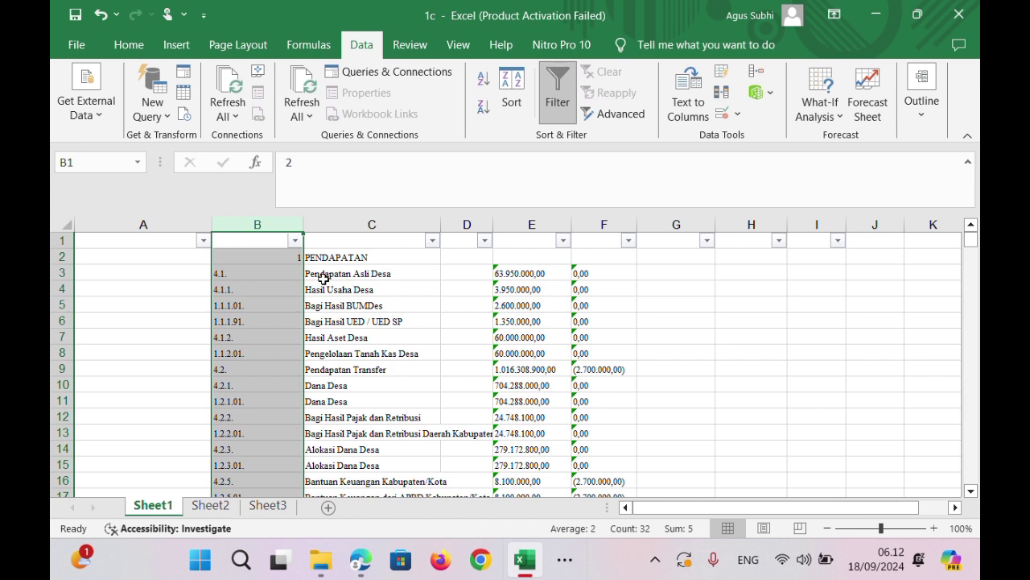
{"action": "left_click", "coordinate": [227, 273]}
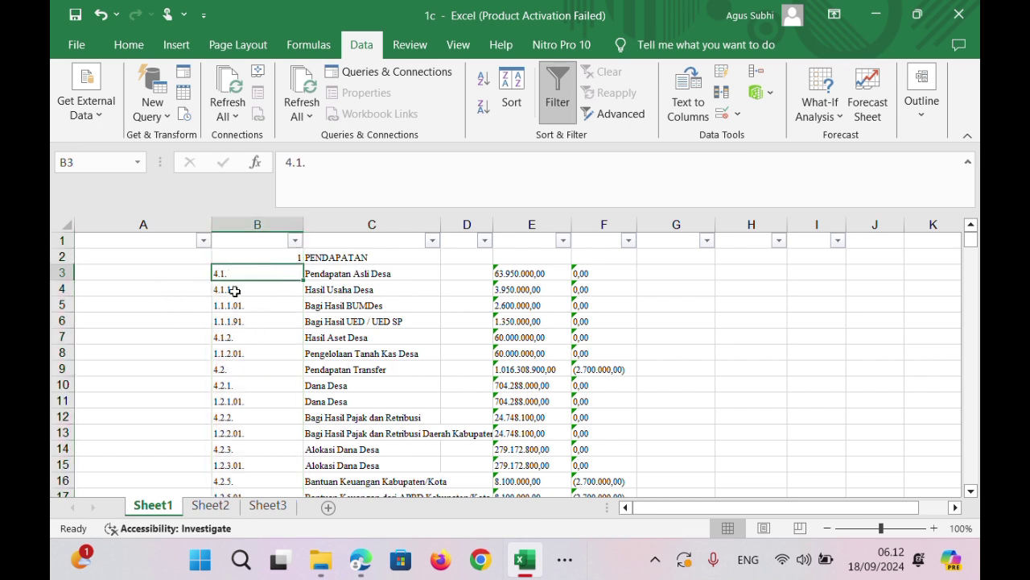
{"action": "left_click", "coordinate": [61, 273]}
{"action": "left_click", "coordinate": [60, 257]}
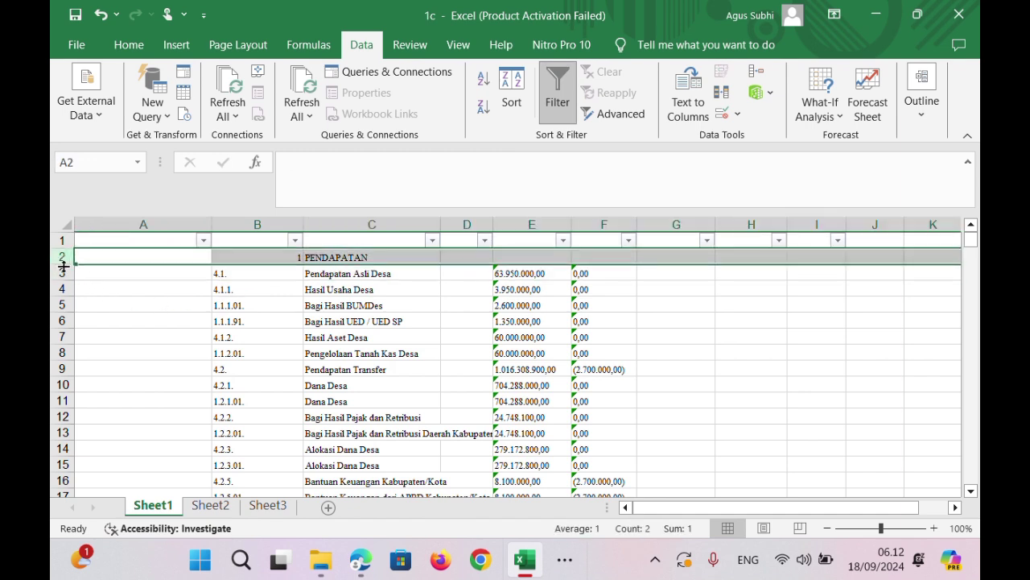
{"action": "left_click", "coordinate": [61, 273], "text": "ctrl"}
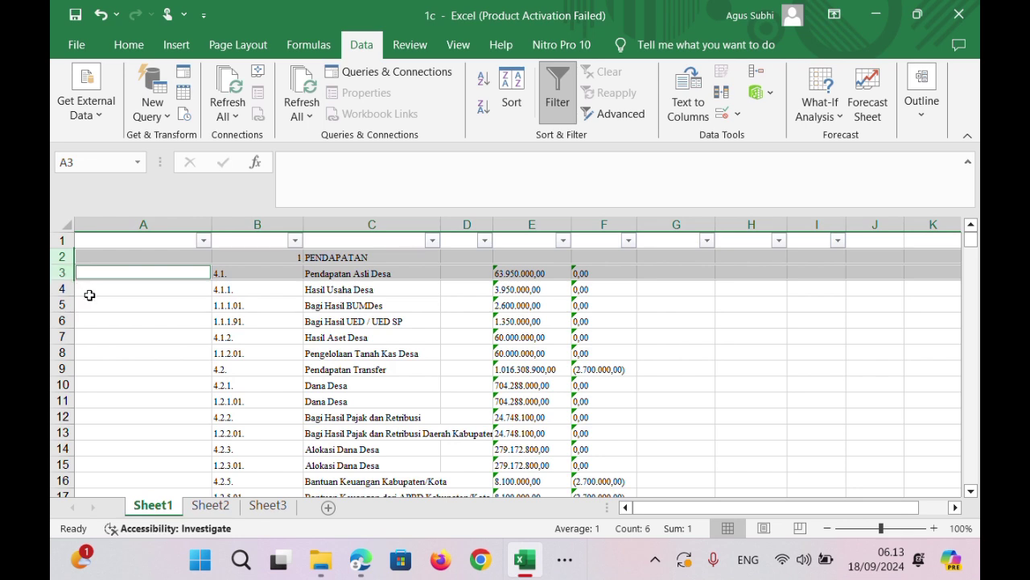
{"action": "left_click", "coordinate": [266, 283]}
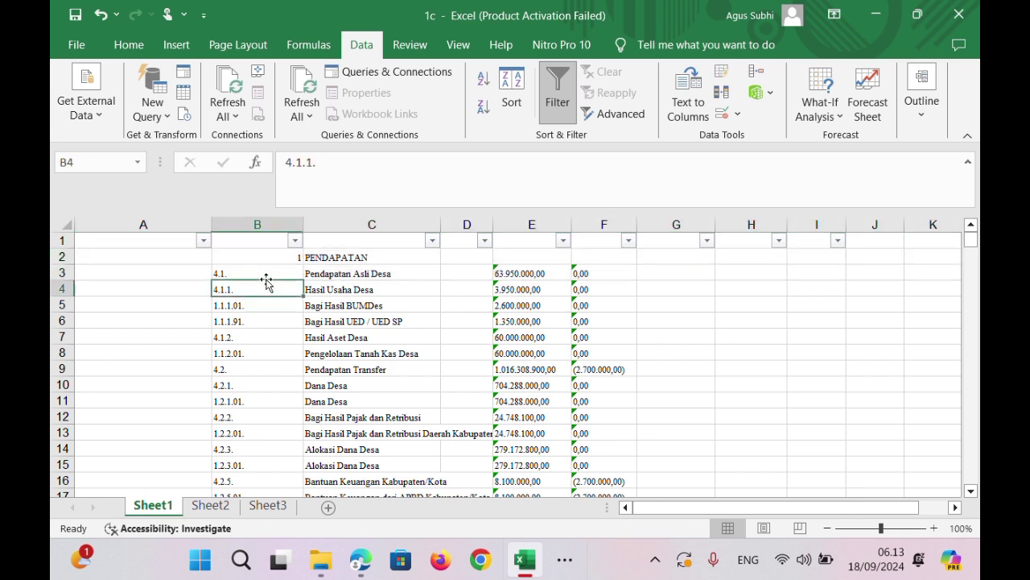
{"action": "left_click", "coordinate": [296, 240]}
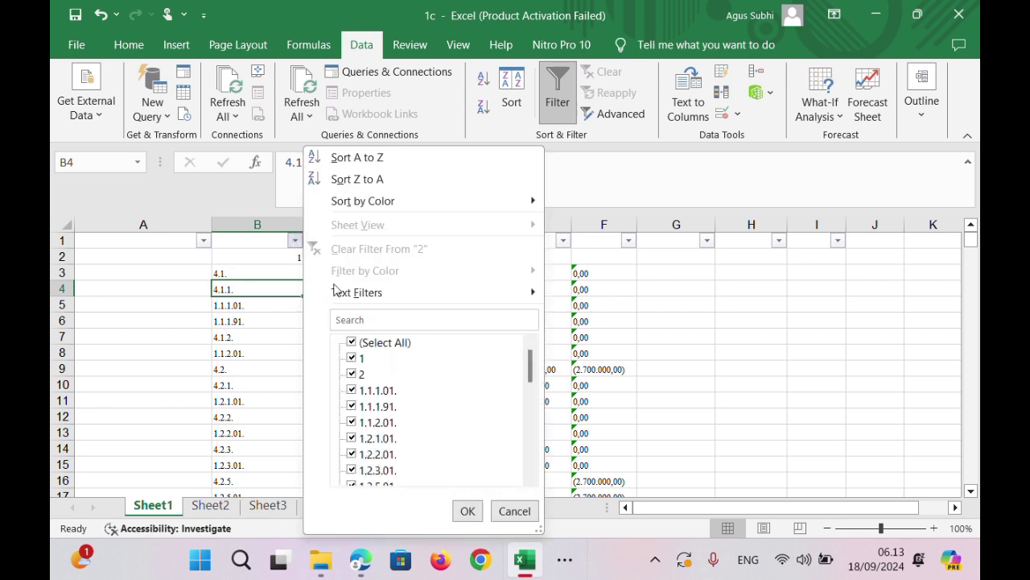
{"action": "left_click", "coordinate": [371, 345]}
{"action": "left_click", "coordinate": [362, 359]}
{"action": "left_click", "coordinate": [362, 375]}
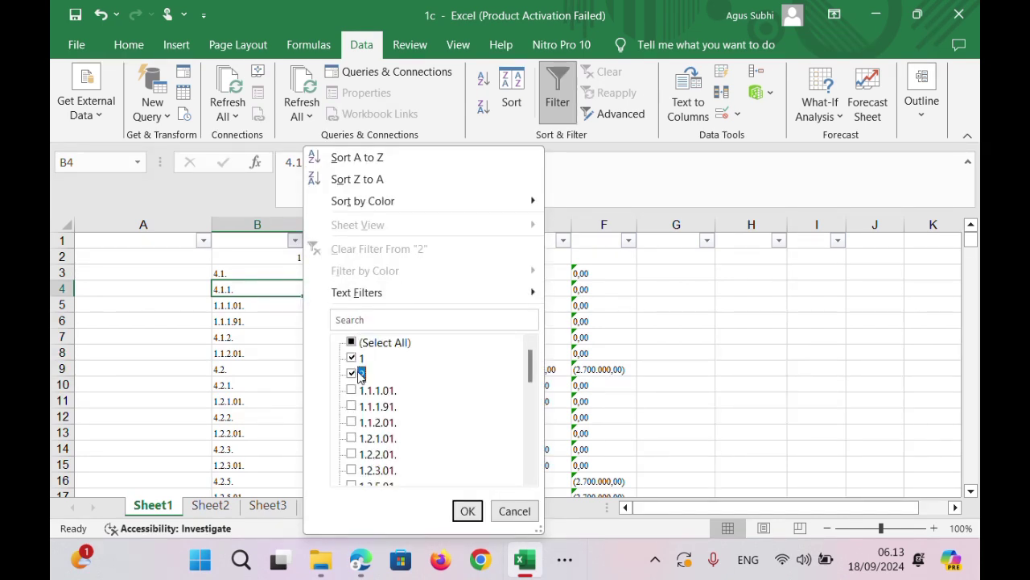
{"action": "left_click", "coordinate": [519, 512]}
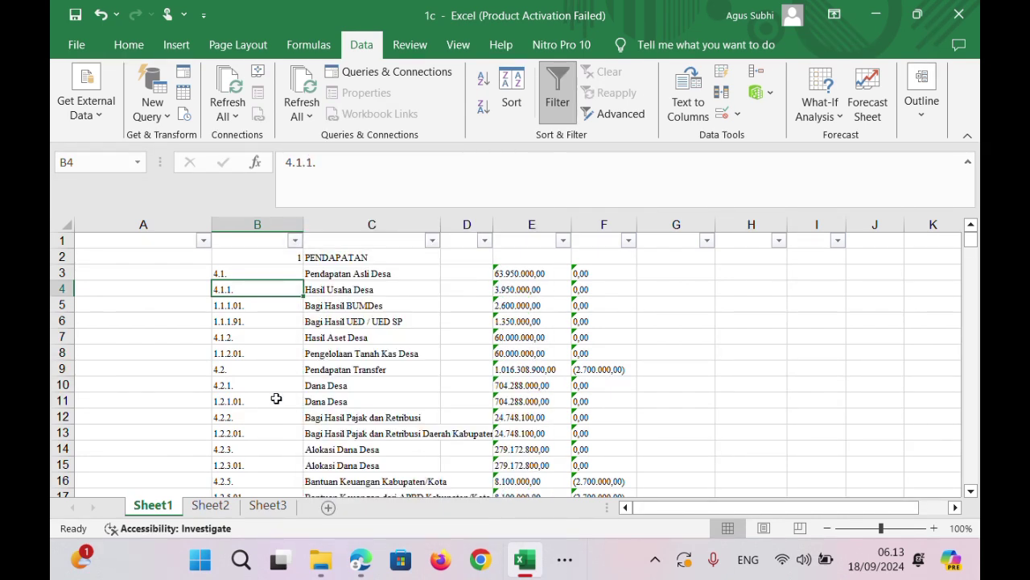
Compare the income lines in rows 3 to 6, from Pendapatan Asli Desa to Bagi Hasil UED / UED SP.
{"action": "left_click", "coordinate": [63, 273]}
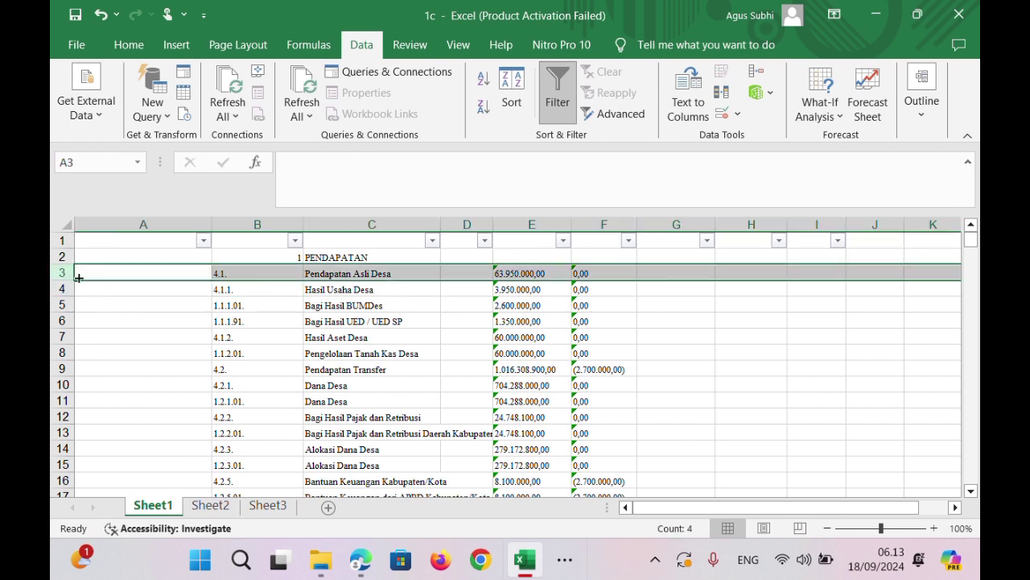
{"action": "left_click", "coordinate": [164, 302]}
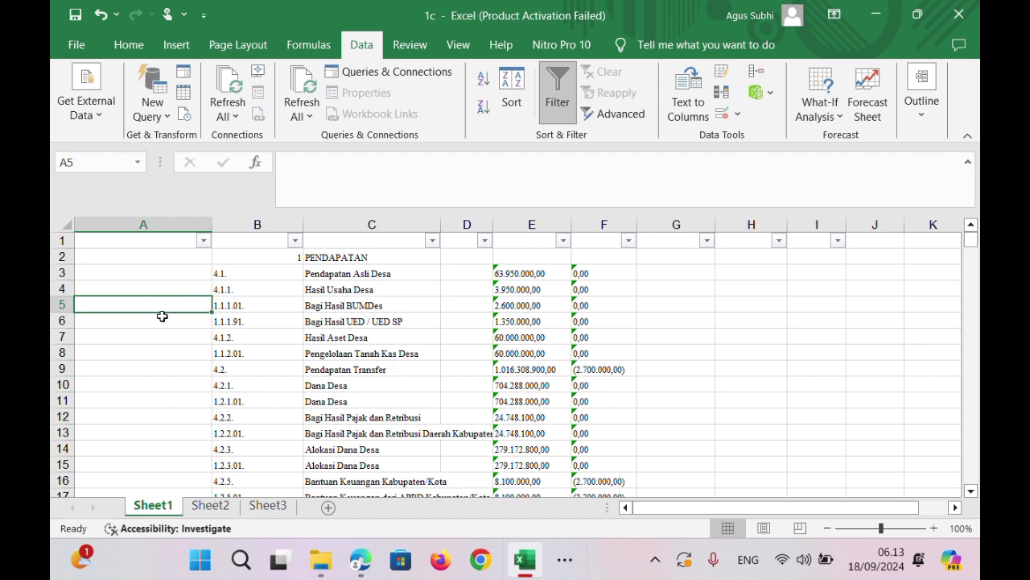
{"action": "left_click", "coordinate": [56, 321]}
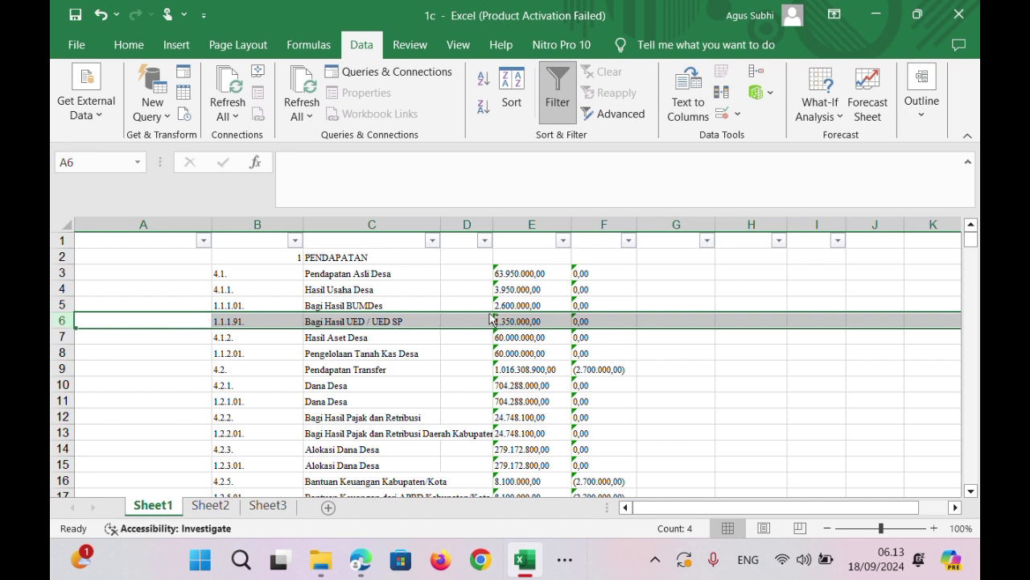
{"action": "left_click", "coordinate": [63, 289], "text": "ctrl"}
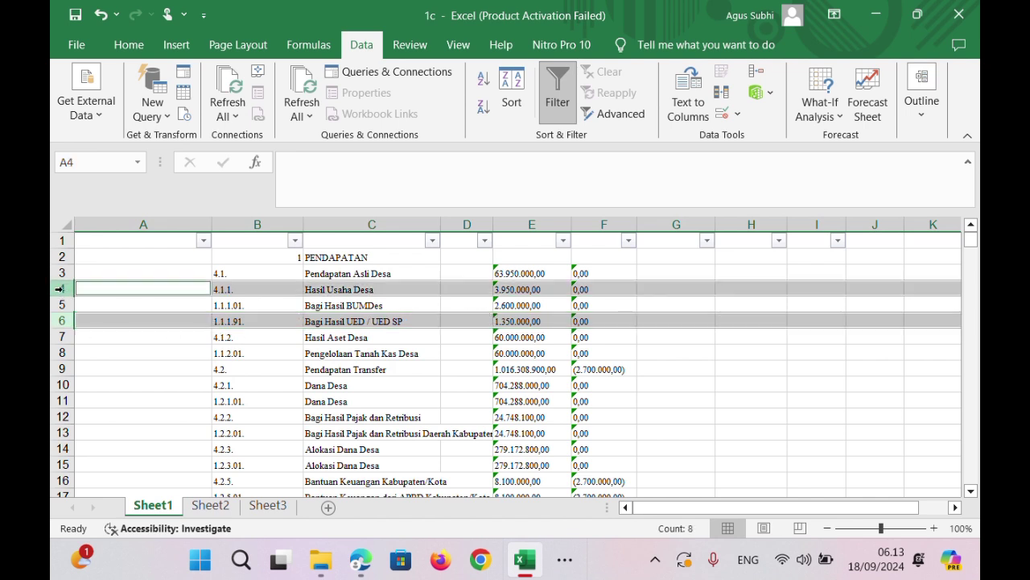
{"action": "left_click", "coordinate": [339, 273]}
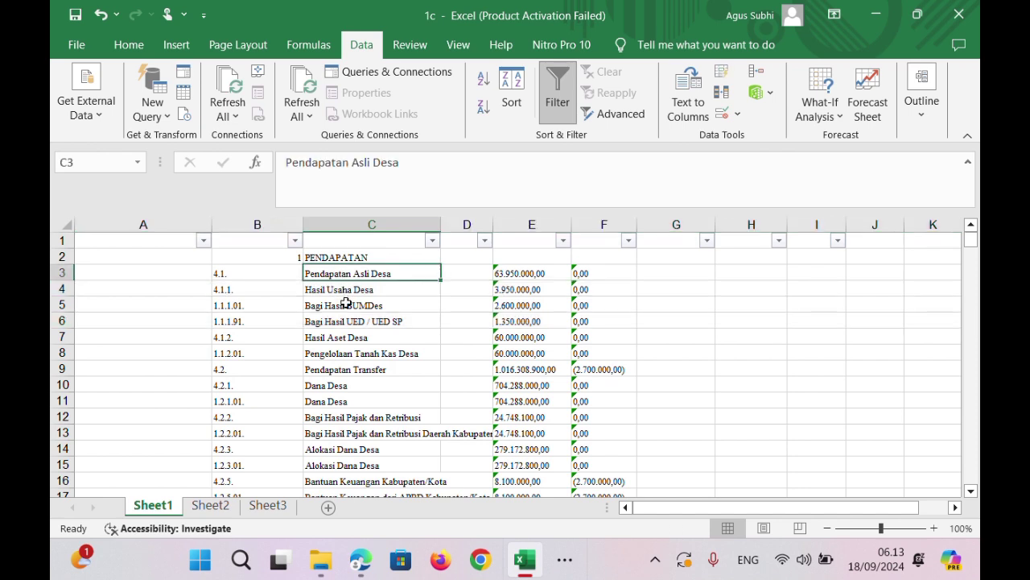
{"action": "left_click", "coordinate": [346, 322]}
{"action": "left_click", "coordinate": [343, 305]}
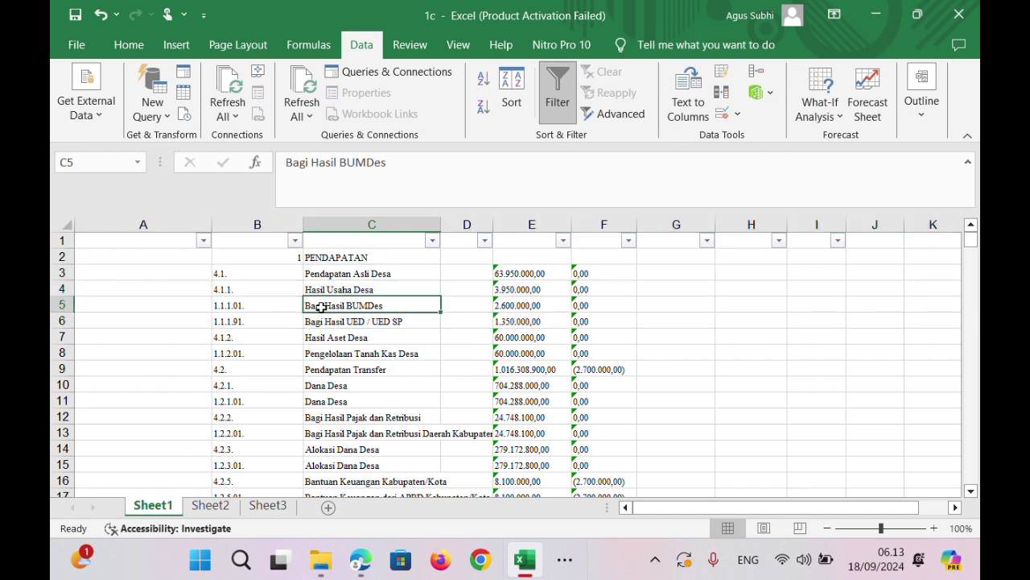
Delete the surplus income rows 4, 6 to 9, 11, 13, 15, 17 and 19 to 22 together.
{"action": "left_click", "coordinate": [54, 292]}
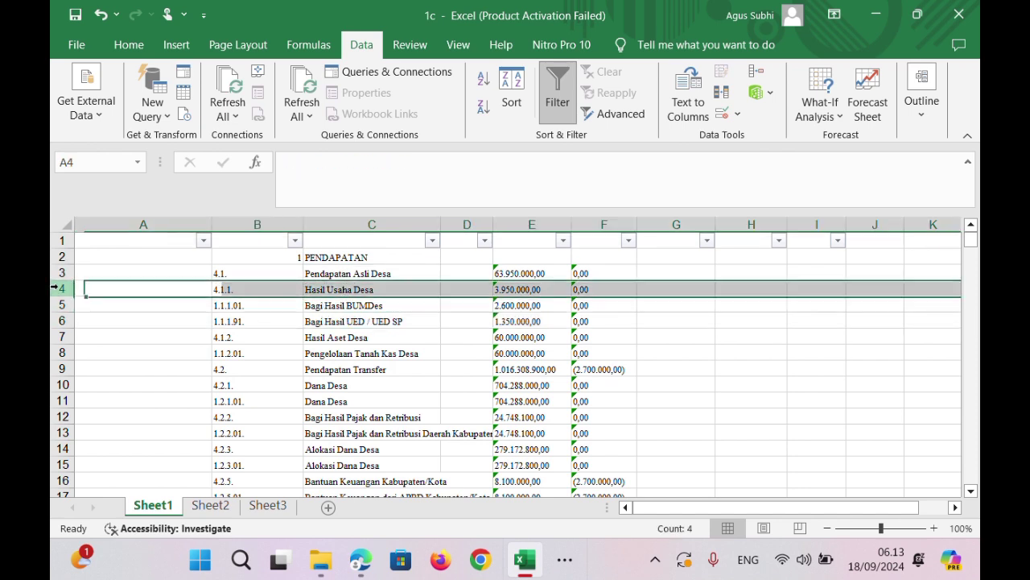
{"action": "left_click", "coordinate": [62, 320], "text": "ctrl"}
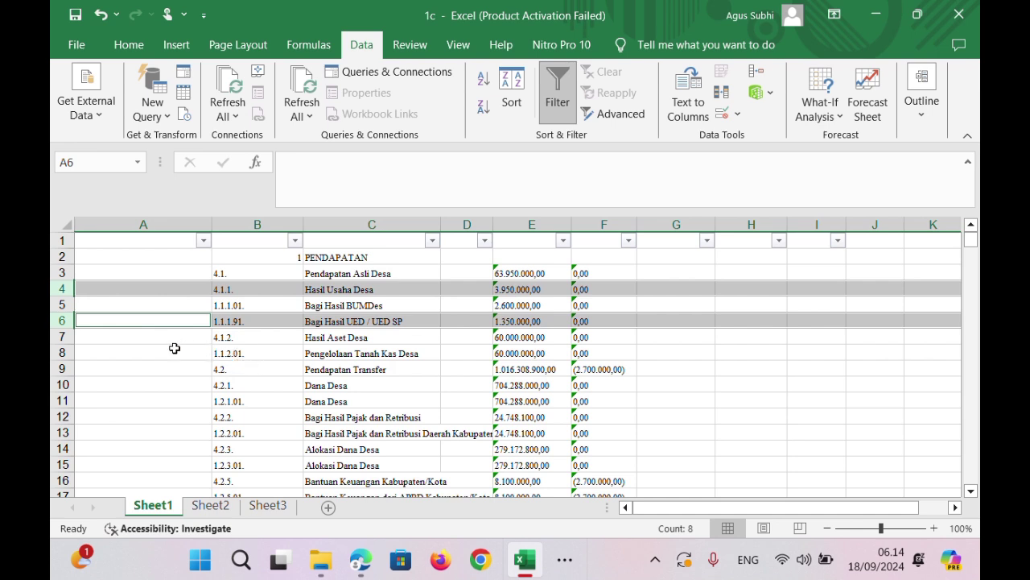
{"action": "left_click", "coordinate": [61, 336], "text": "ctrl"}
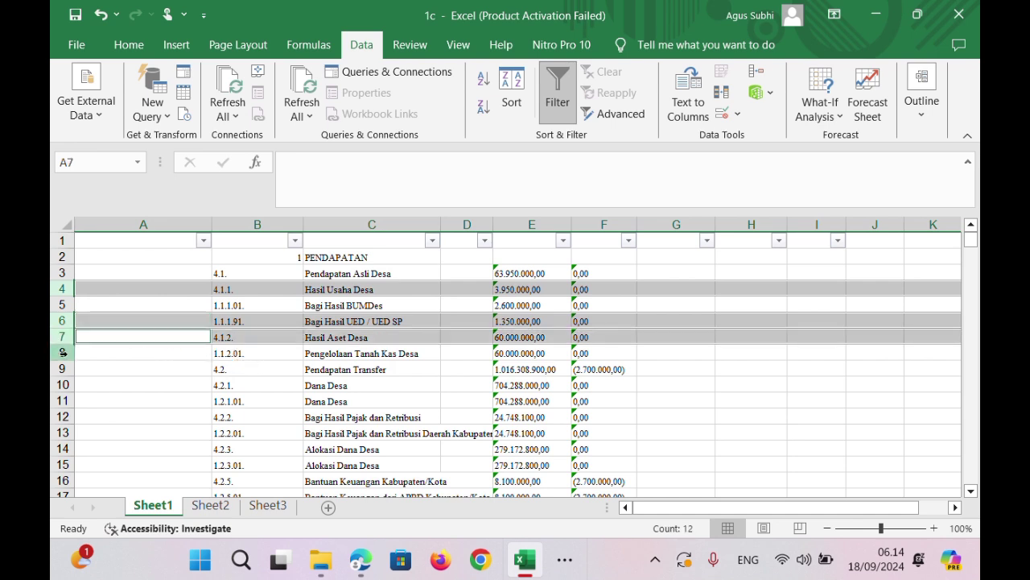
{"action": "left_click", "coordinate": [63, 353], "text": "ctrl"}
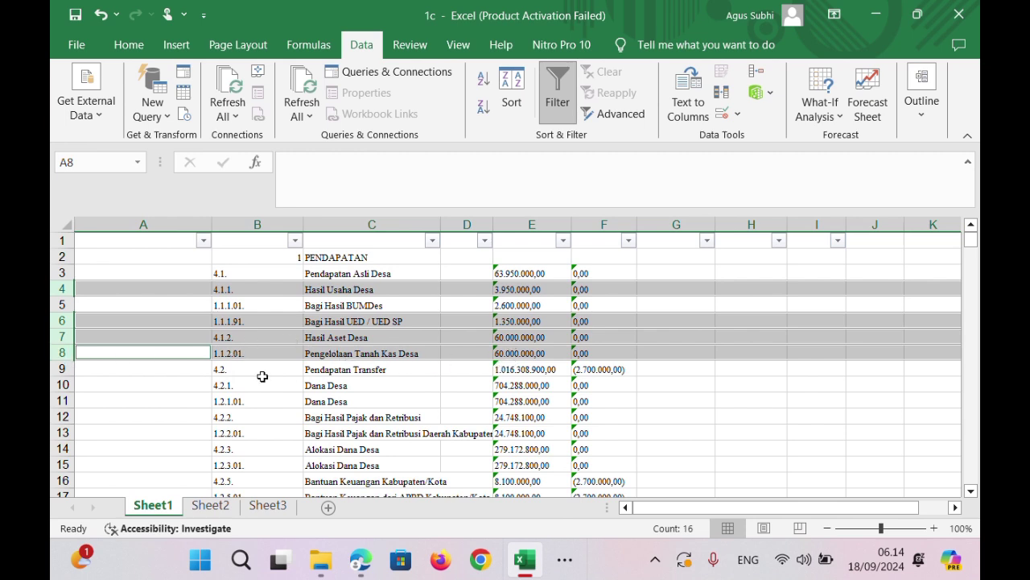
{"action": "left_click", "coordinate": [62, 368], "text": "ctrl"}
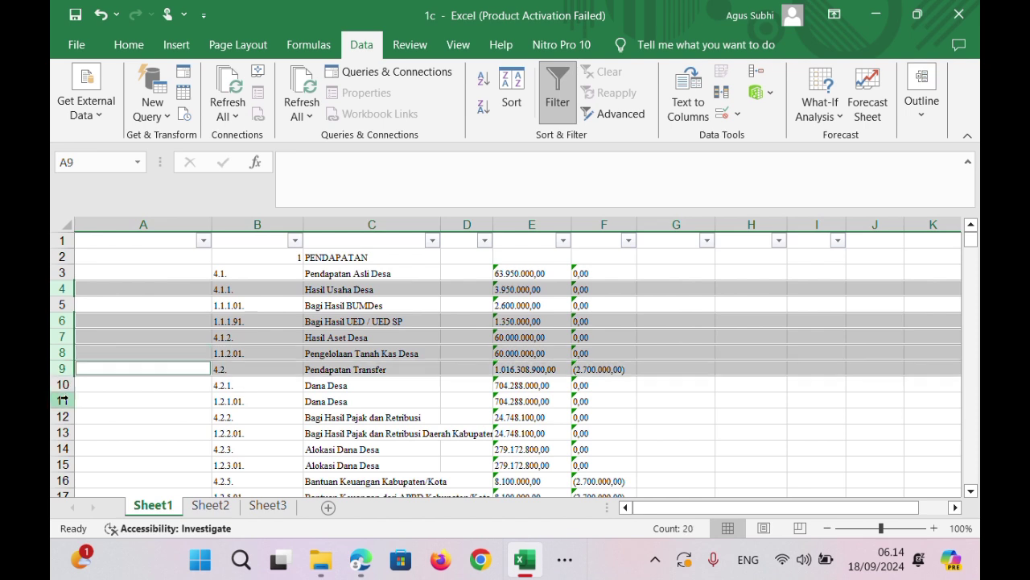
{"action": "left_click", "coordinate": [63, 400], "text": "ctrl"}
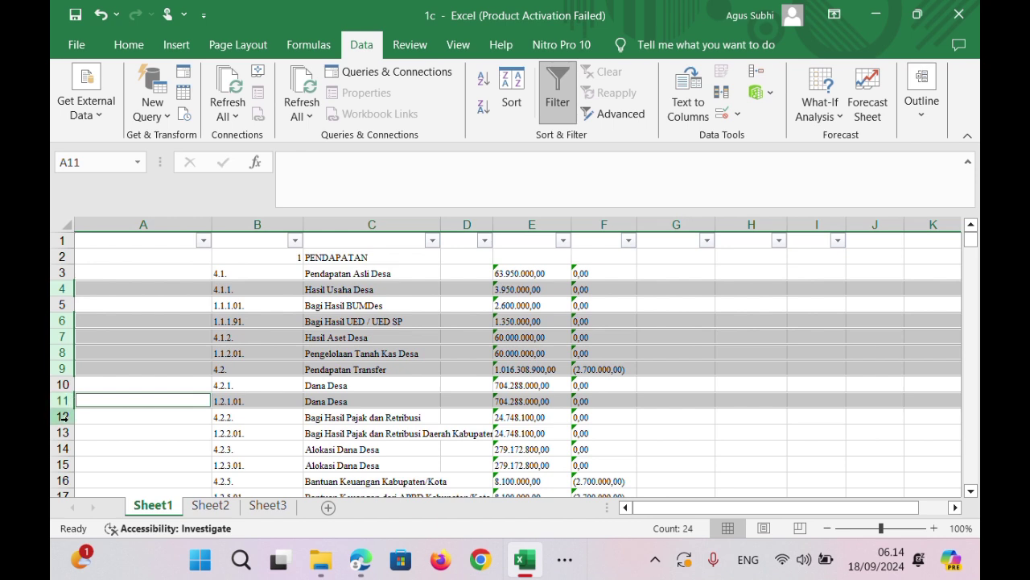
{"action": "left_click", "coordinate": [64, 432], "text": "ctrl"}
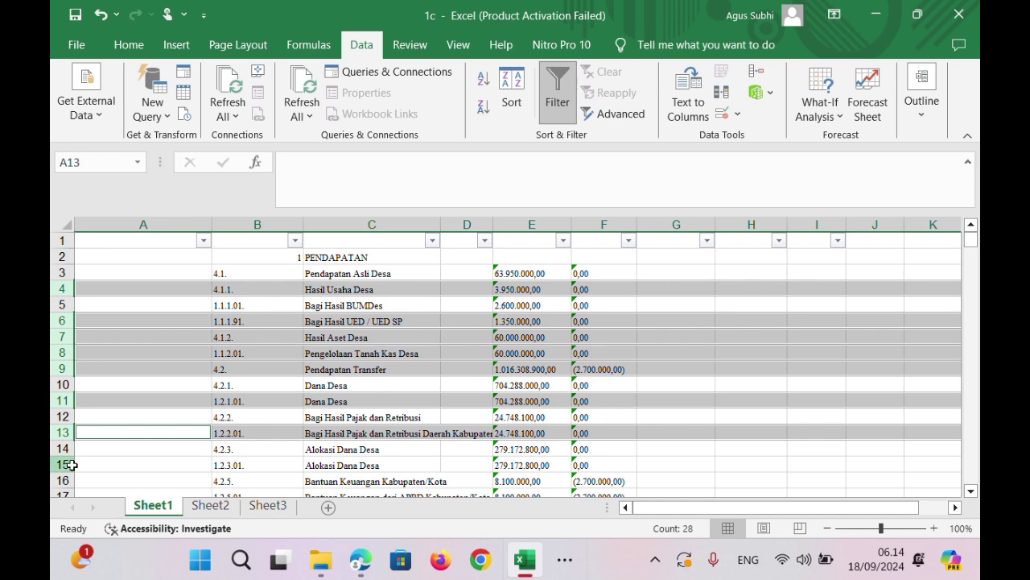
{"action": "left_click", "coordinate": [63, 465], "text": "ctrl"}
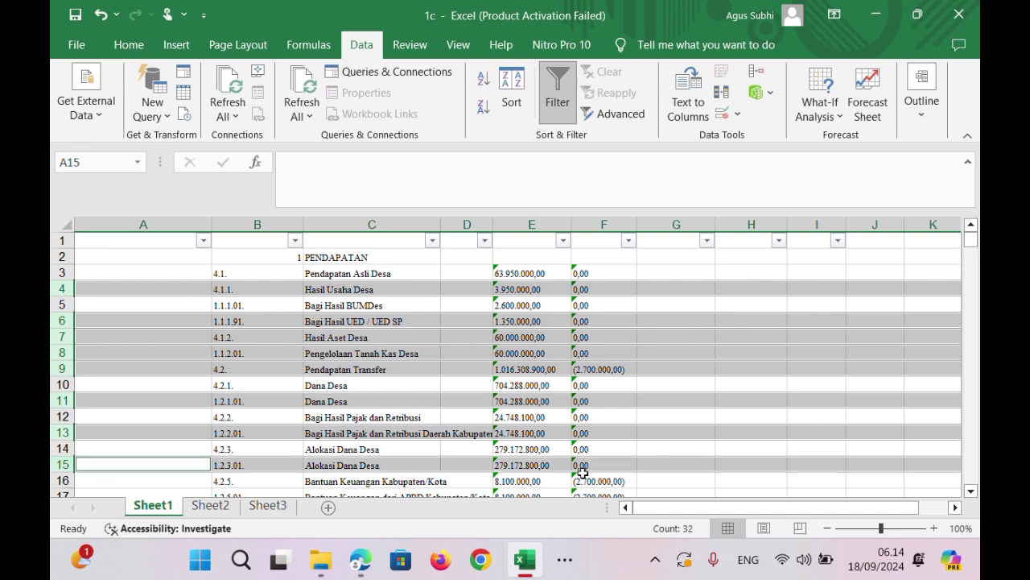
{"action": "left_click", "coordinate": [971, 491]}
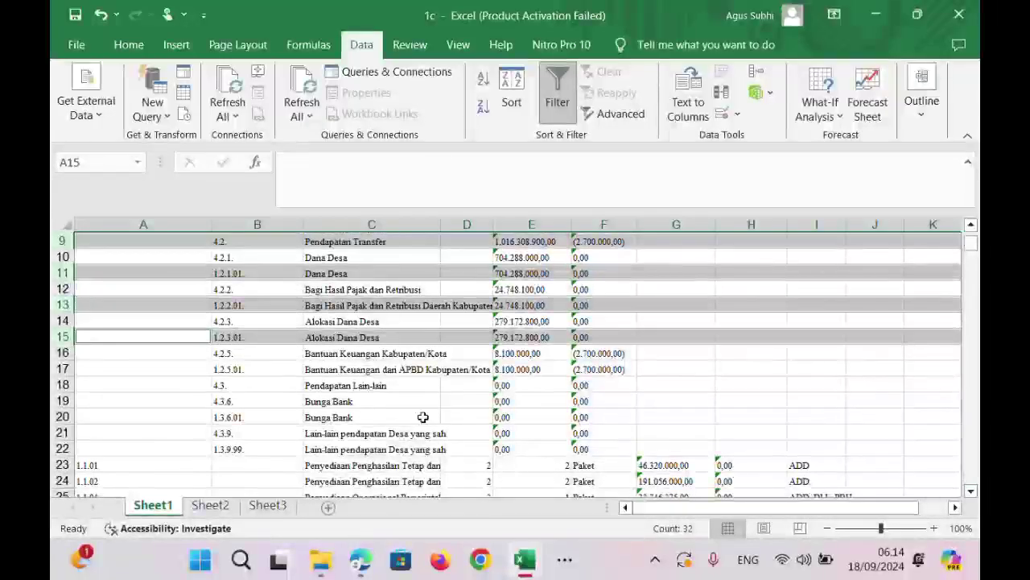
{"action": "left_click", "coordinate": [66, 368], "text": "ctrl"}
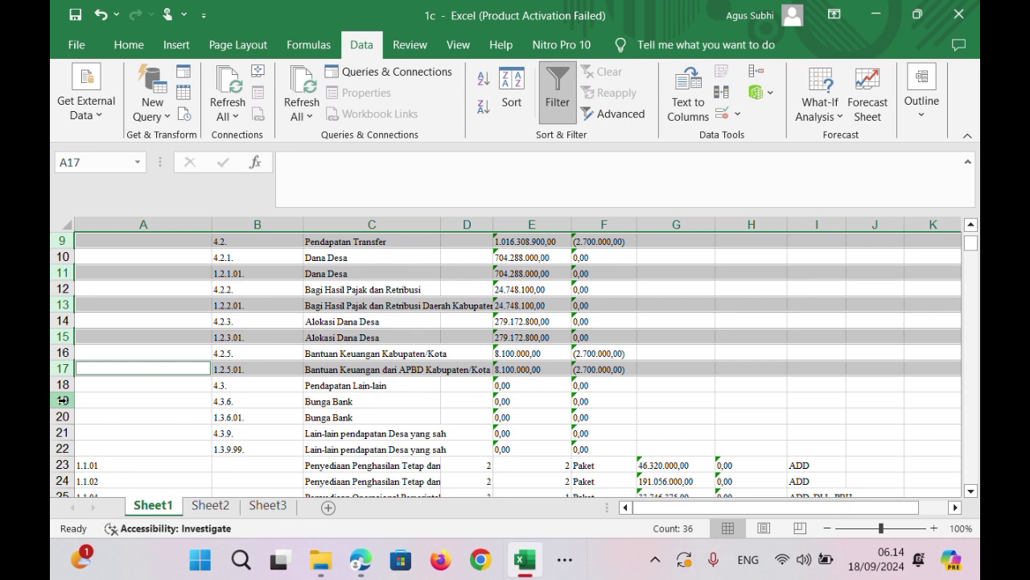
{"action": "left_click", "coordinate": [63, 401], "text": "ctrl"}
{"action": "left_click", "coordinate": [62, 416], "text": "ctrl"}
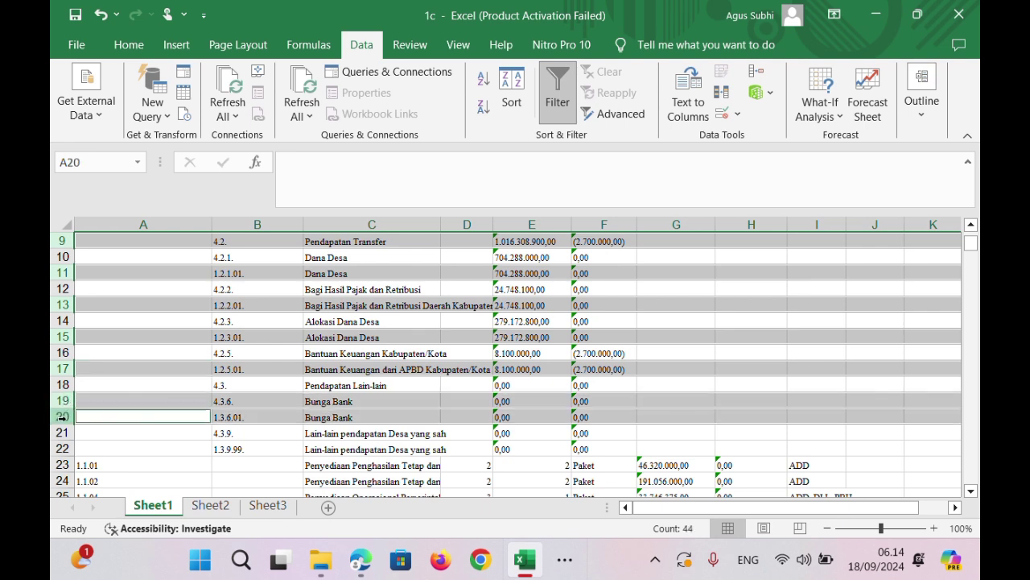
{"action": "left_click", "coordinate": [62, 432], "text": "ctrl"}
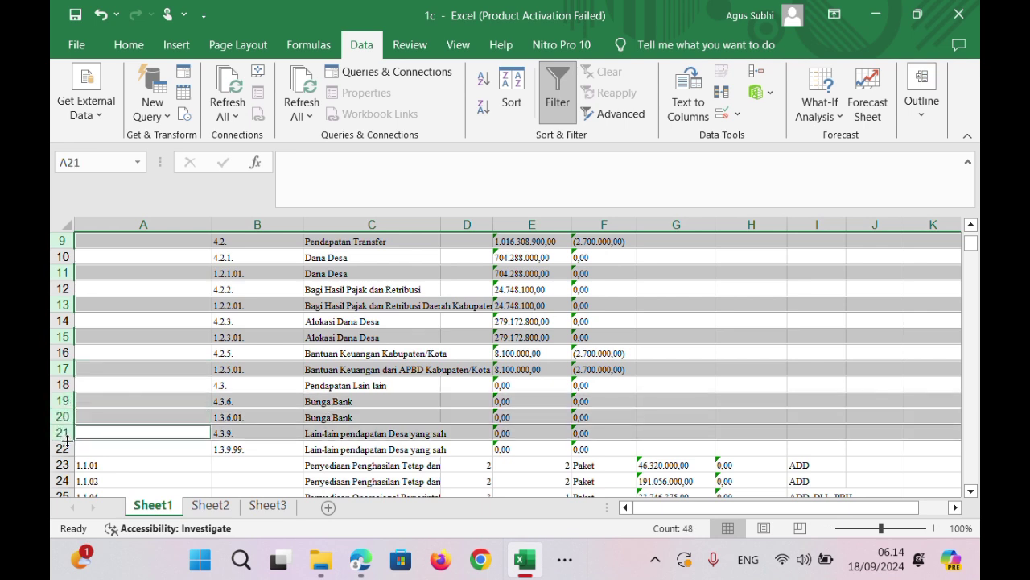
{"action": "left_click", "coordinate": [63, 448], "text": "ctrl"}
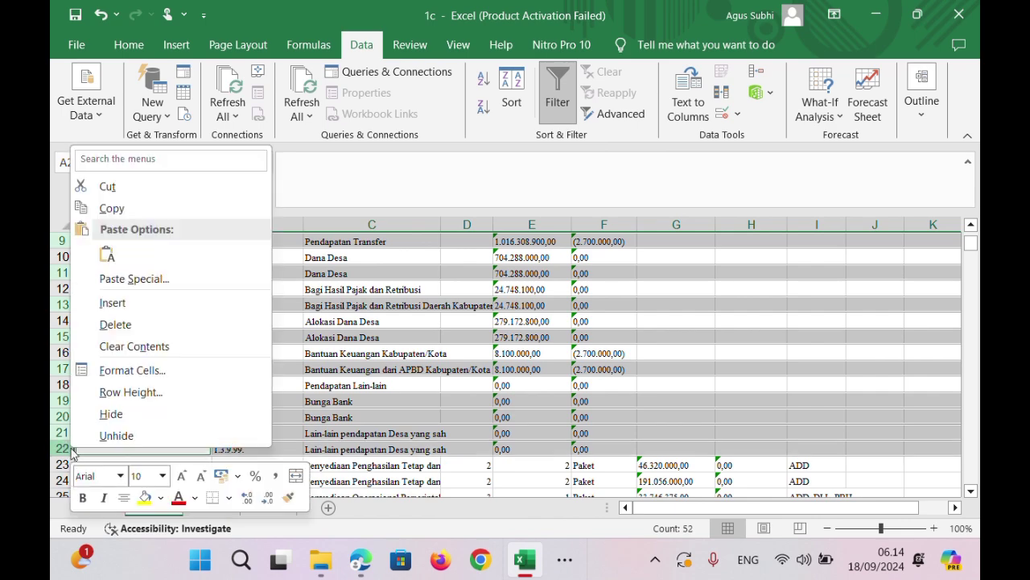
{"action": "right_click", "coordinate": [71, 451]}
{"action": "left_click", "coordinate": [113, 325]}
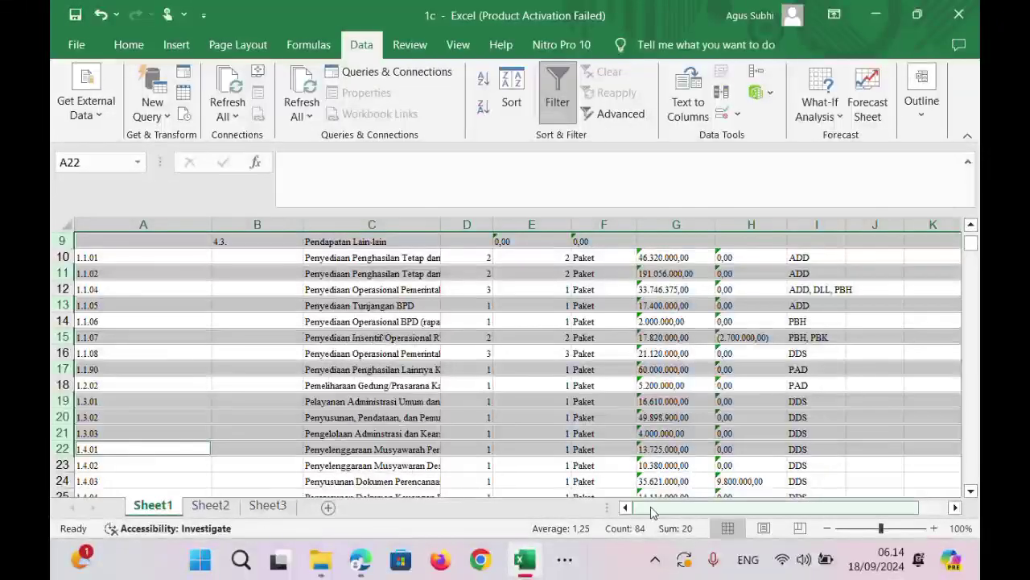
Check the remaining income codes in B3:B9 and open the Bagi Hasil BUMDes code in B4 for editing.
{"action": "scroll", "coordinate": [523, 402], "scroll_direction": "up", "scroll_amount": 3}
{"action": "left_click", "coordinate": [286, 356]}
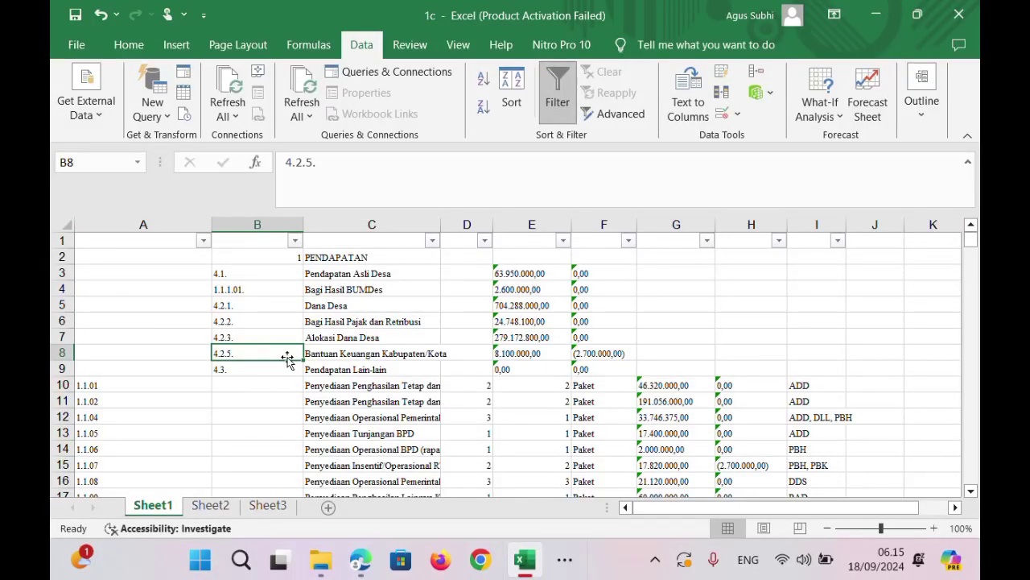
{"action": "left_click_drag", "start_coordinate": [249, 273], "coordinate": [257, 364]}
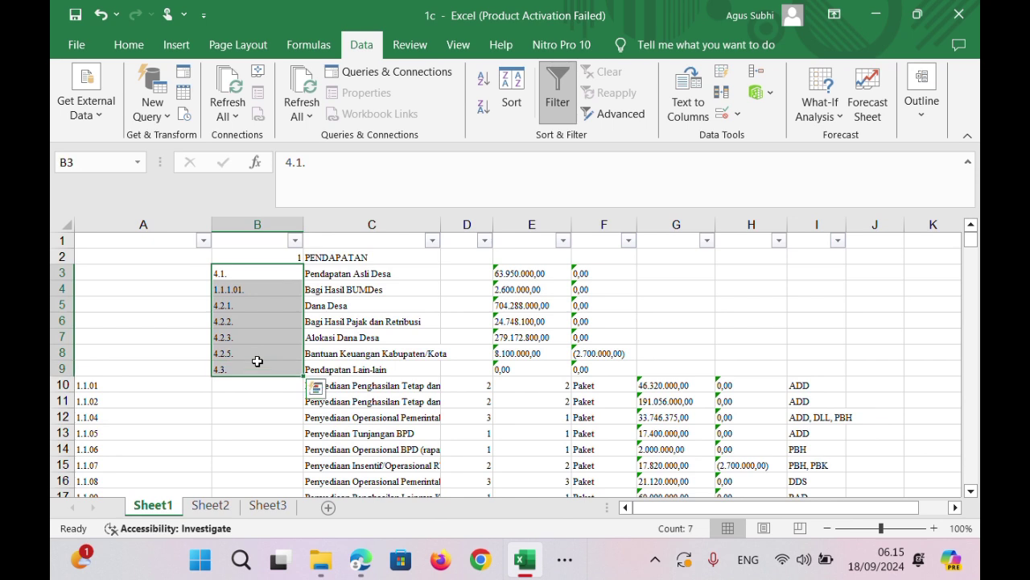
{"action": "left_click", "coordinate": [246, 286]}
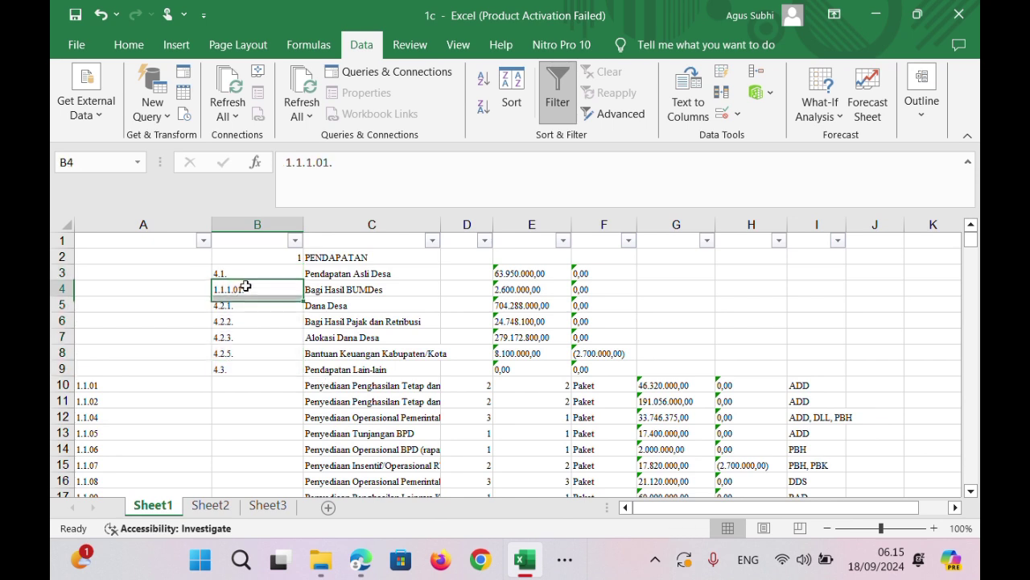
{"action": "left_click", "coordinate": [289, 162]}
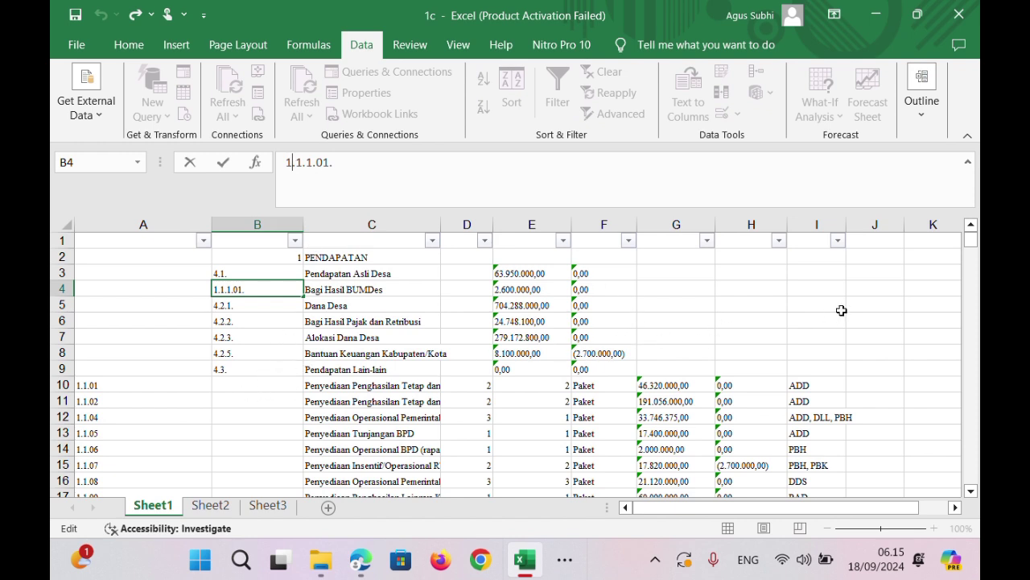
Delete rows 58 to 71, from the PEMBIAYAAN NETTO line through the last Printed by Siskeudes footer.
{"action": "left_click_drag", "start_coordinate": [966, 239], "coordinate": [969, 269]}
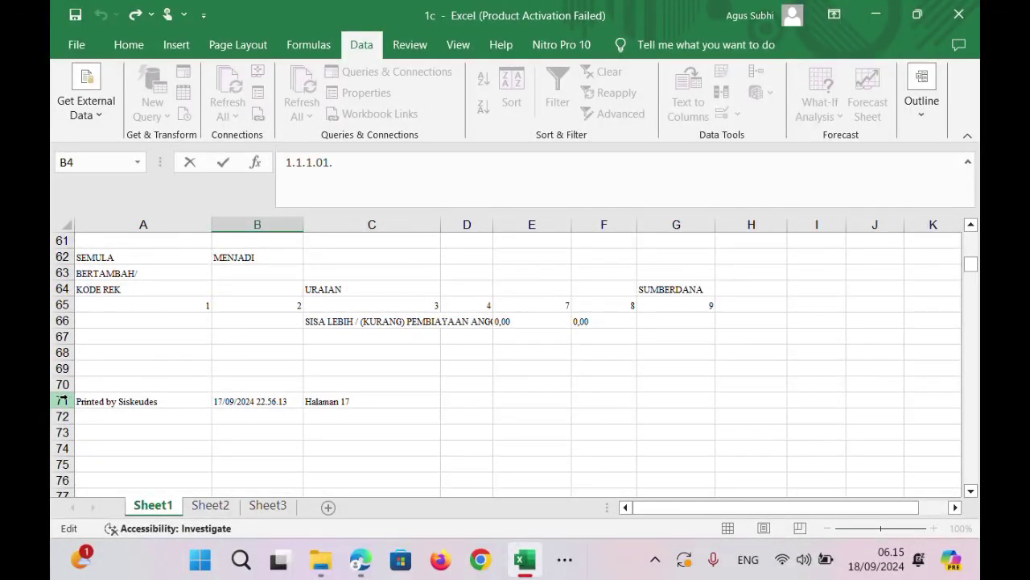
{"action": "left_click_drag", "start_coordinate": [64, 401], "coordinate": [79, 335]}
{"action": "right_click", "coordinate": [101, 369]}
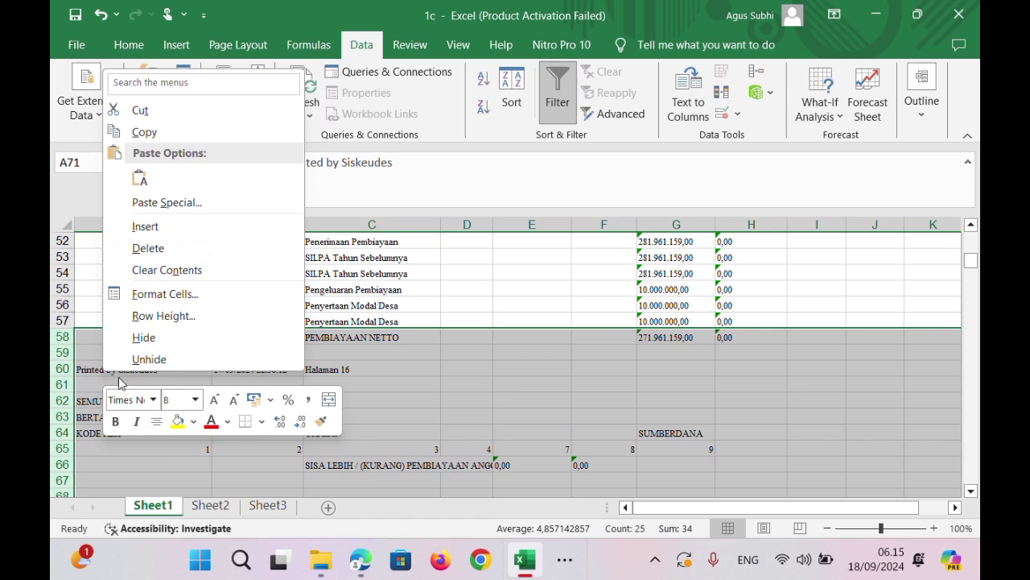
{"action": "left_click", "coordinate": [157, 256]}
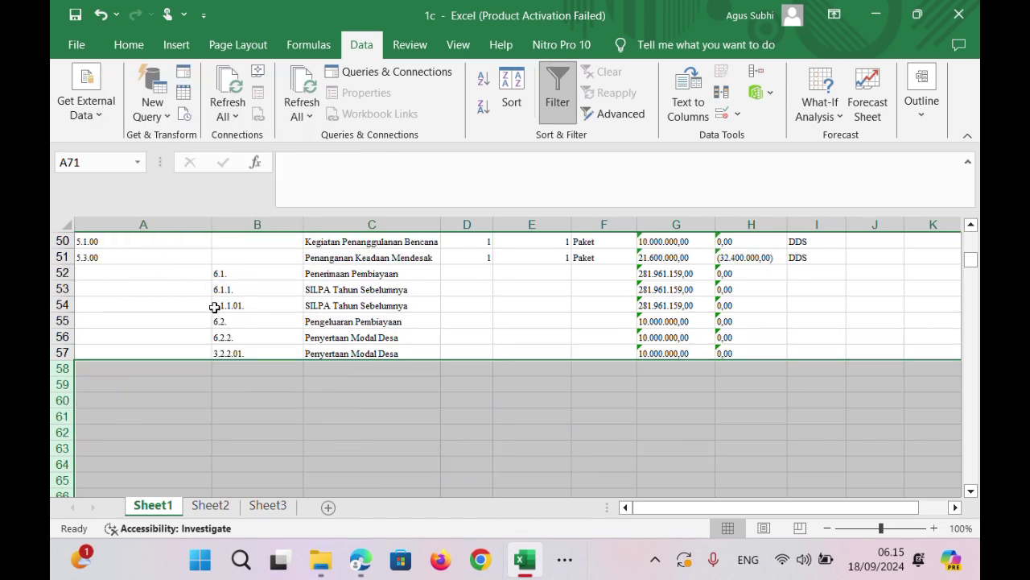
Delete the surplus financing rows 52, 54, 55 and 57 together.
{"action": "left_click", "coordinate": [59, 273]}
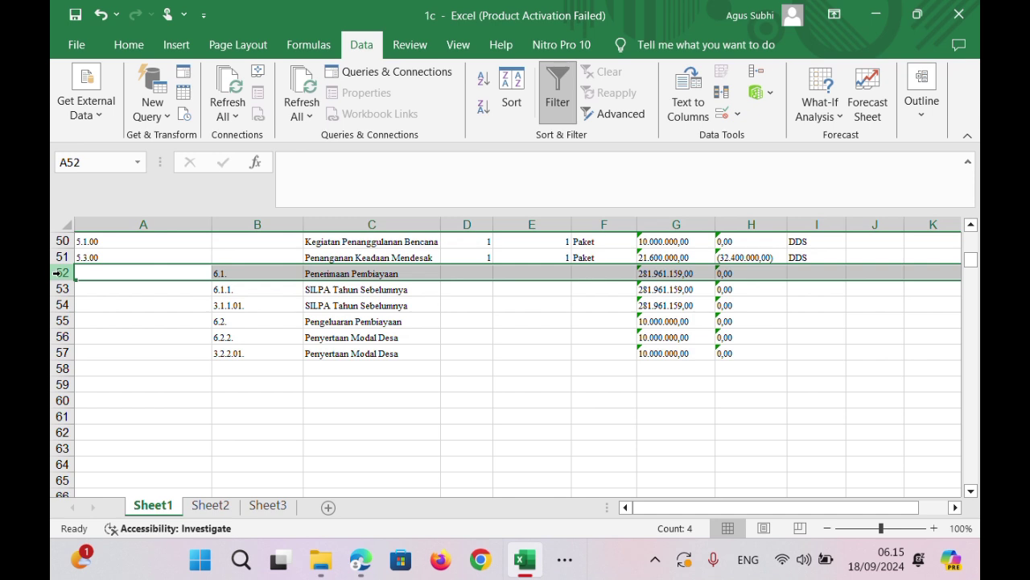
{"action": "left_click", "coordinate": [62, 305], "text": "ctrl"}
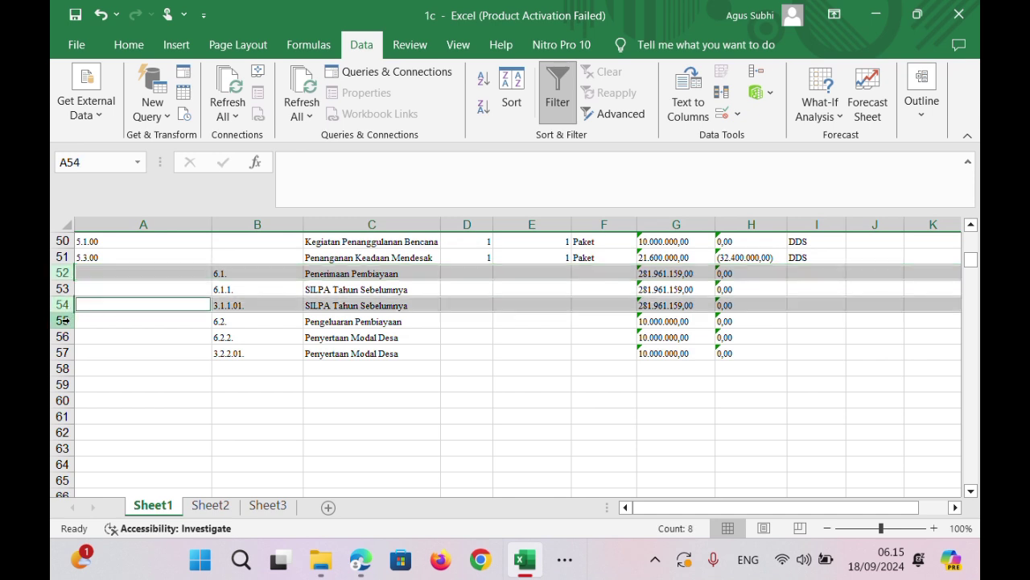
{"action": "left_click", "coordinate": [62, 320], "text": "ctrl"}
{"action": "left_click", "coordinate": [53, 353], "text": "ctrl"}
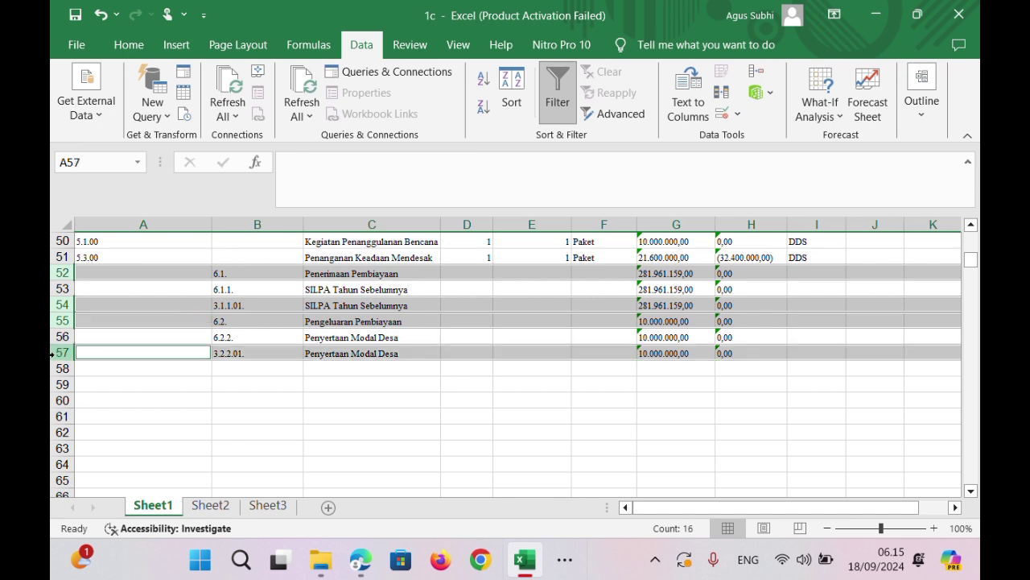
{"action": "right_click", "coordinate": [52, 352]}
{"action": "left_click", "coordinate": [99, 232]}
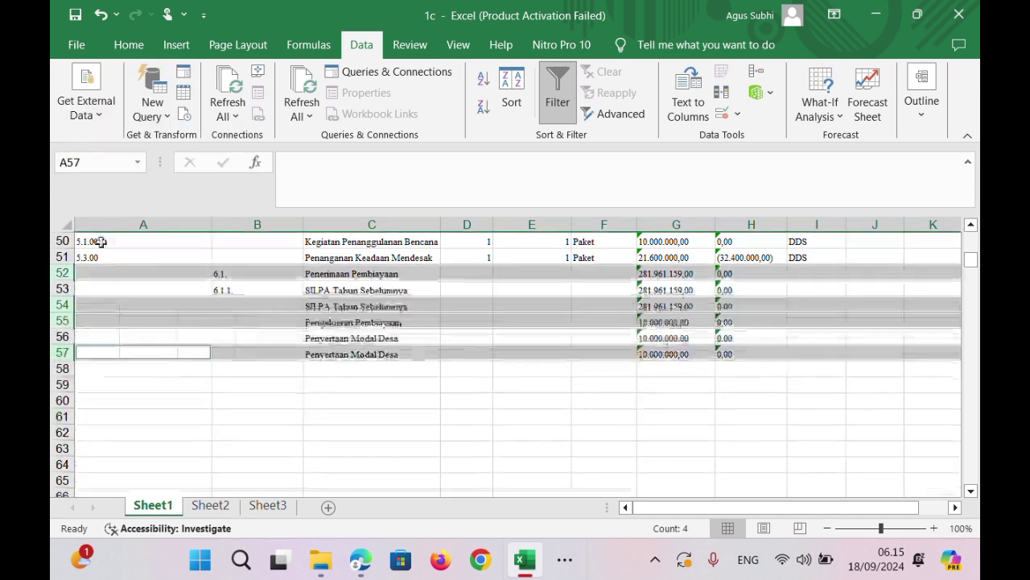
Review the remaining SILPA Tahun Sebelumnya and Penyertaan Modal Desa rows, including their amounts and the funding-source column.
{"action": "left_click", "coordinate": [272, 289]}
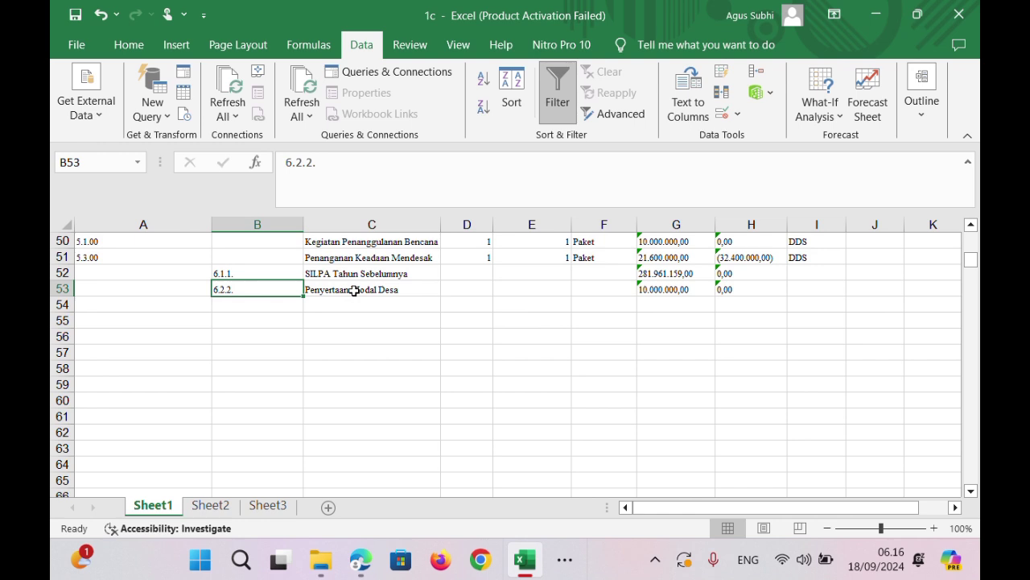
{"action": "left_click", "coordinate": [351, 277]}
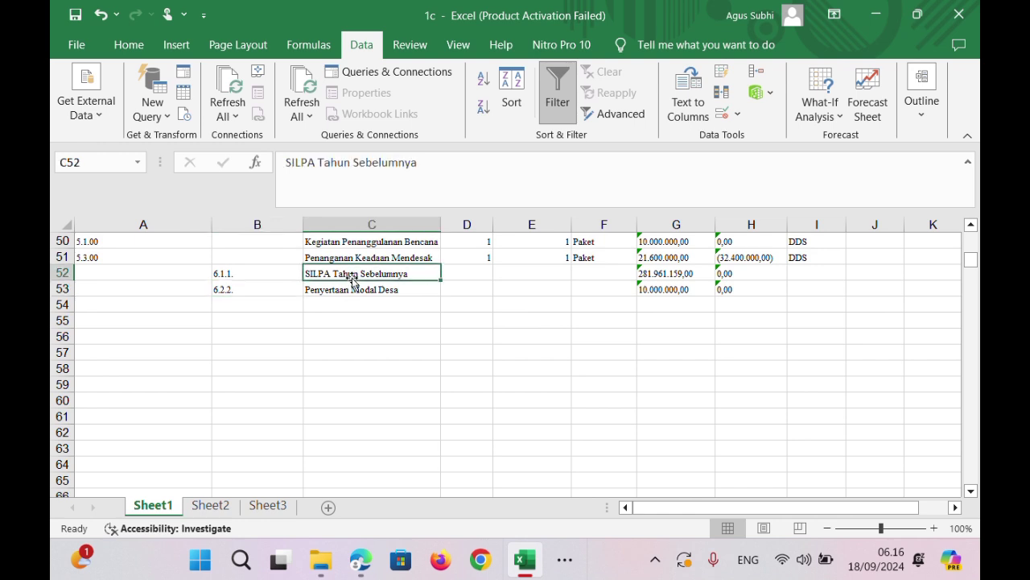
{"action": "left_click", "coordinate": [63, 277]}
{"action": "left_click", "coordinate": [62, 288]}
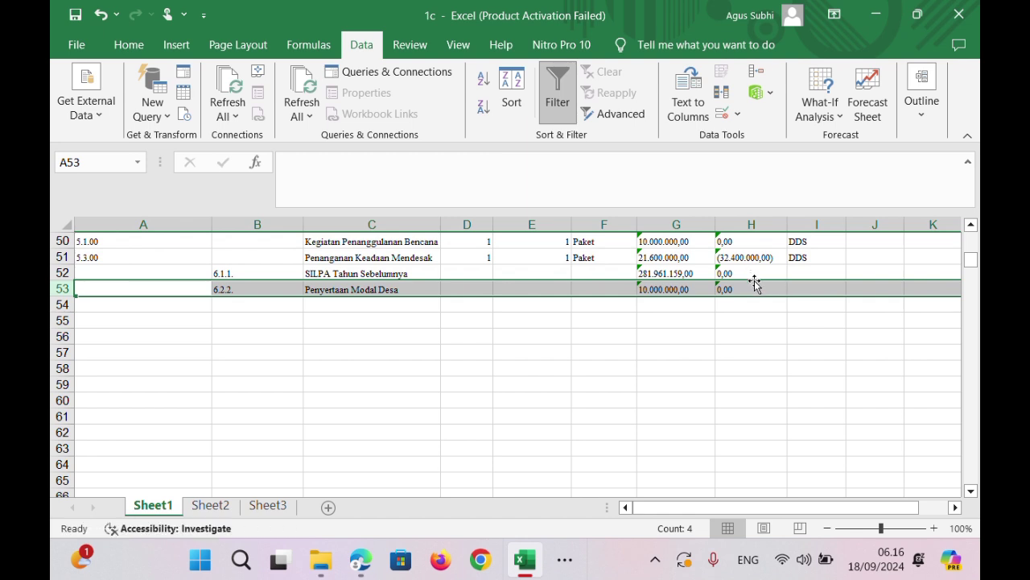
{"action": "left_click", "coordinate": [797, 274]}
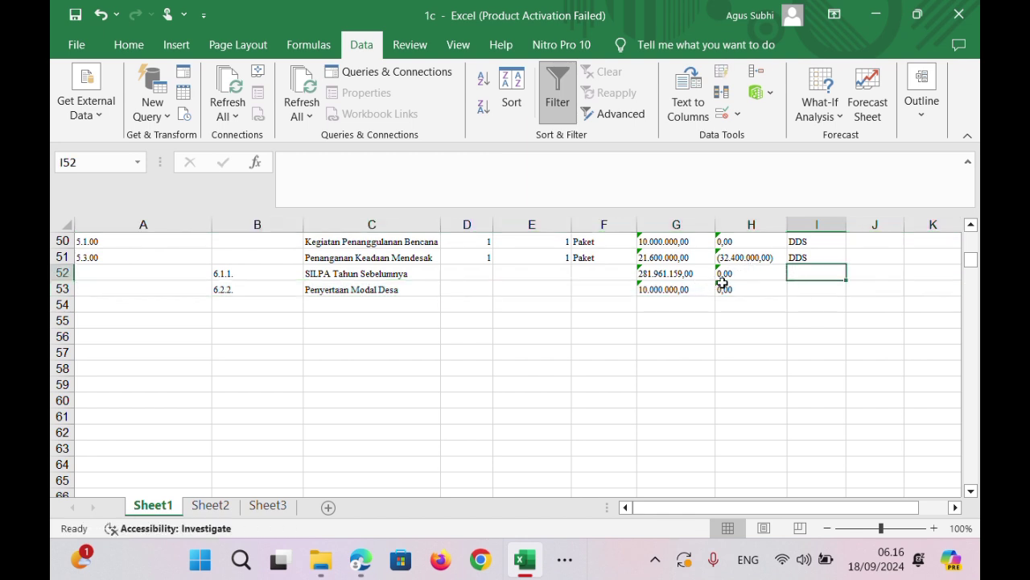
{"action": "left_click", "coordinate": [666, 275]}
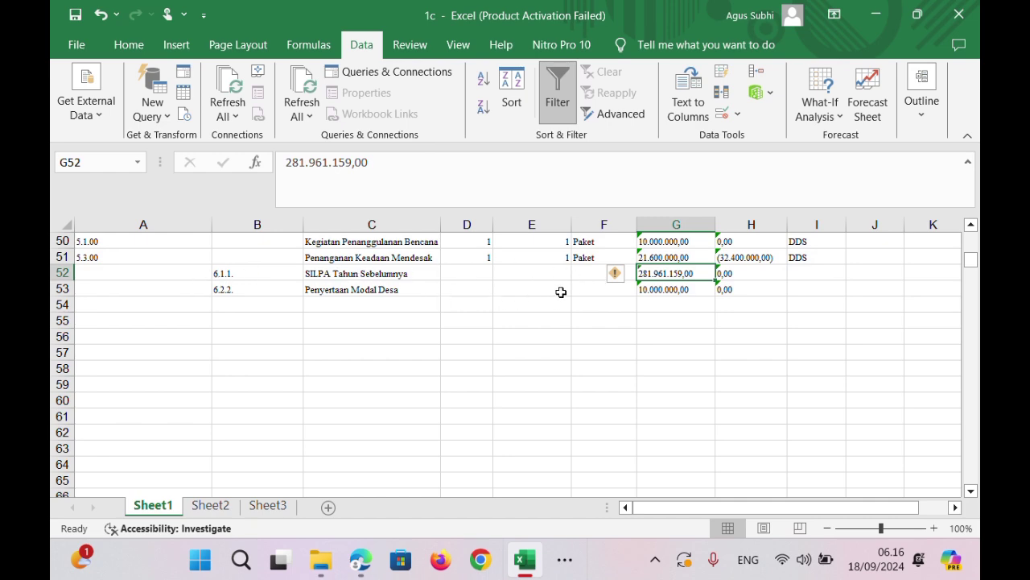
Delete column D, the first of the two quantity columns beside the activity descriptions.
{"action": "scroll", "coordinate": [575, 303], "scroll_direction": "up", "scroll_amount": 16}
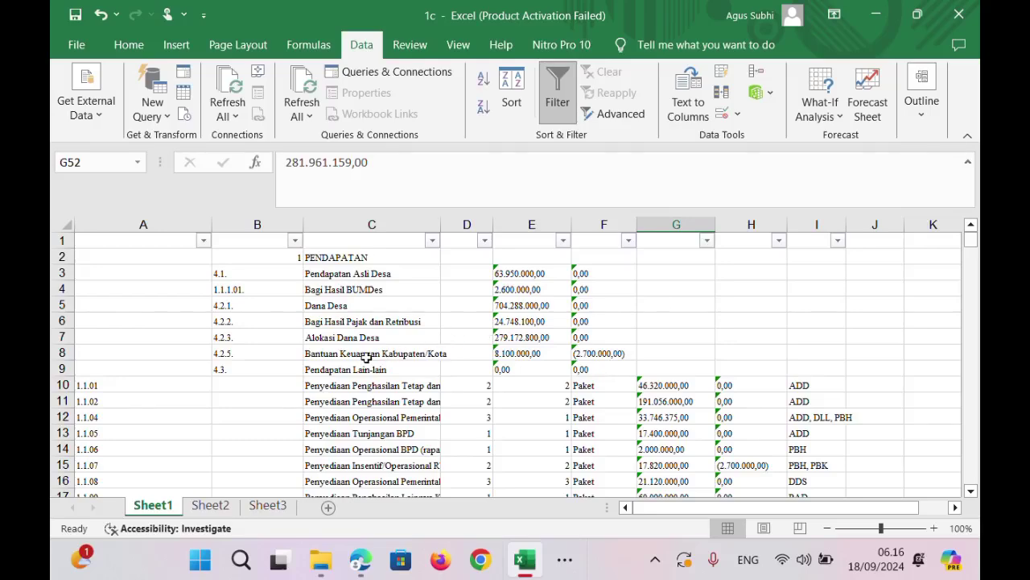
{"action": "left_click", "coordinate": [475, 219]}
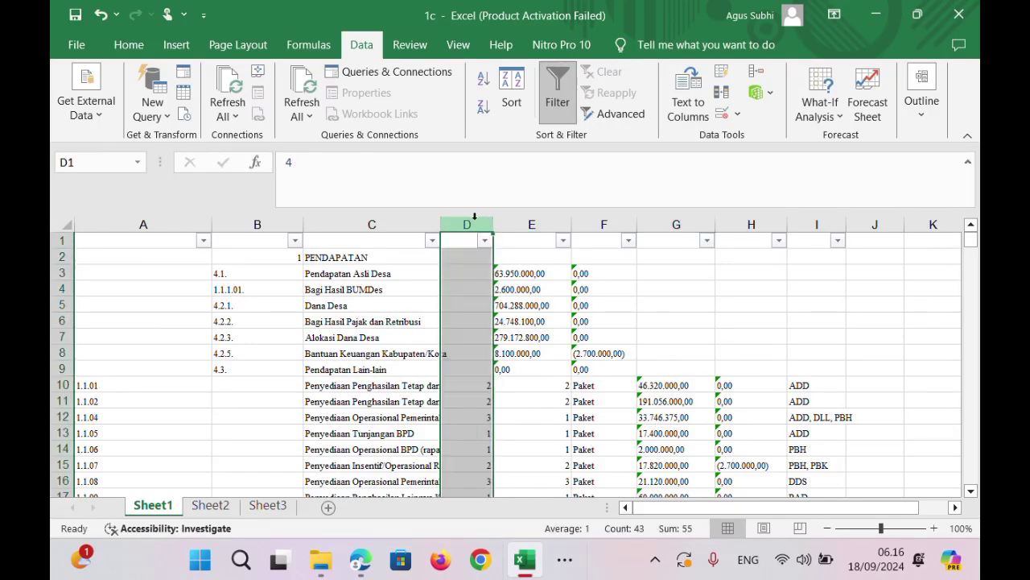
{"action": "mouse_move", "coordinate": [972, 243]}
{"action": "left_mouse_down"}
{"action": "mouse_move", "coordinate": [974, 262]}
{"action": "mouse_move", "coordinate": [973, 241]}
{"action": "left_mouse_up"}
{"action": "right_click", "coordinate": [475, 263]}
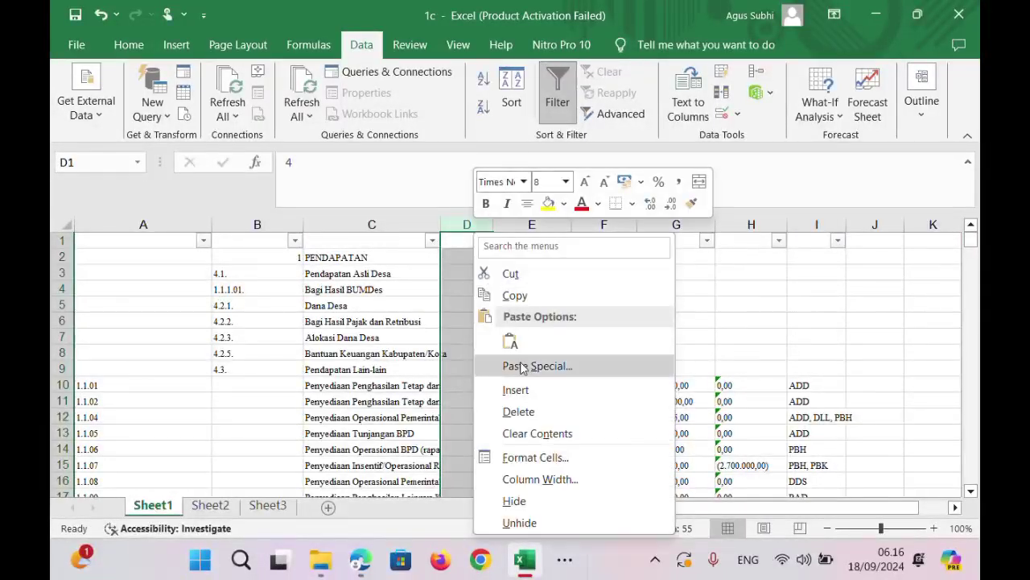
{"action": "left_click", "coordinate": [518, 412]}
Delete column E, which holds the Paket units and the income change amounts.
{"action": "left_click_drag", "start_coordinate": [564, 384], "coordinate": [566, 380]}
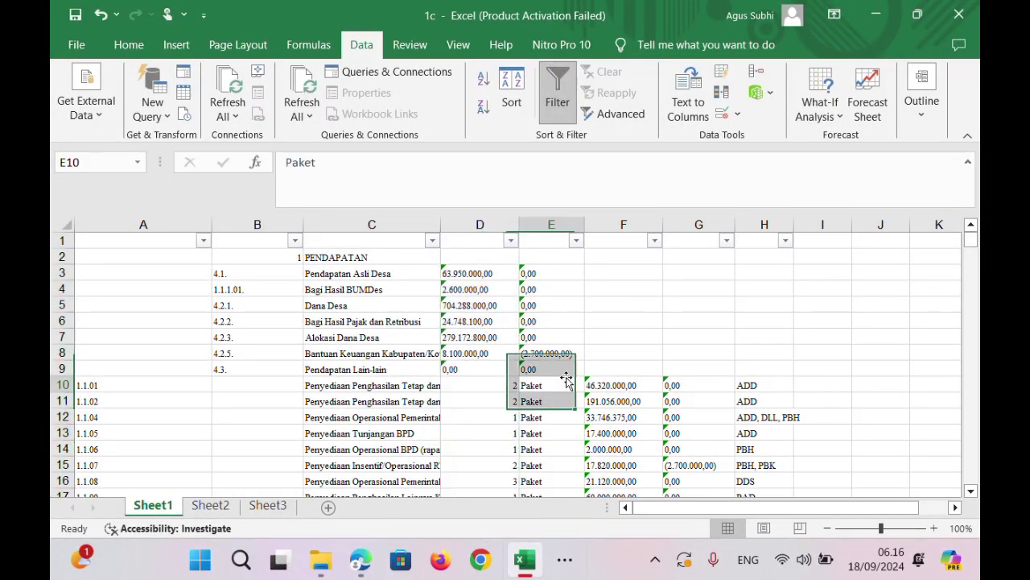
{"action": "left_click", "coordinate": [567, 380]}
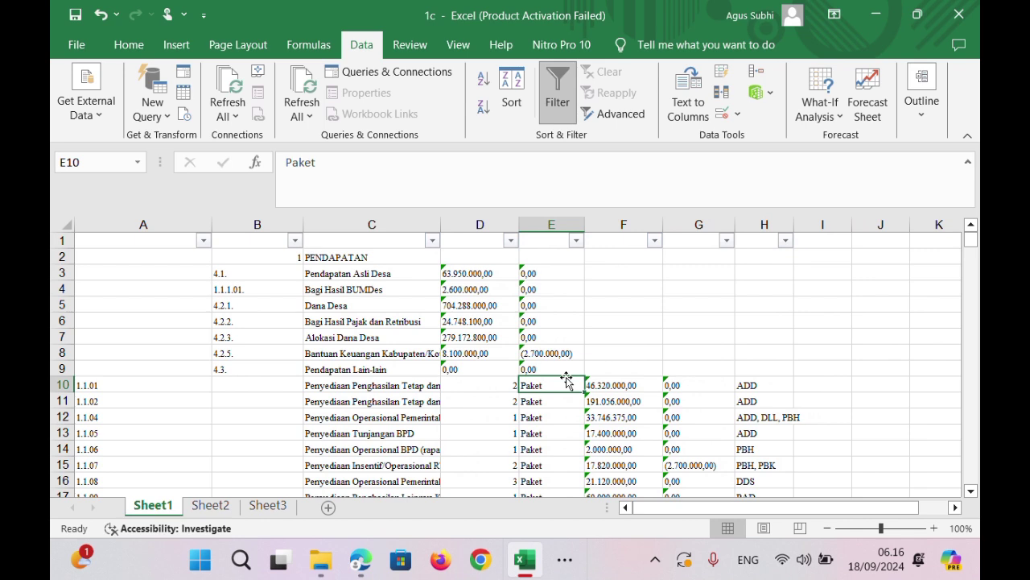
{"action": "left_click", "coordinate": [555, 227]}
{"action": "right_click", "coordinate": [557, 231]}
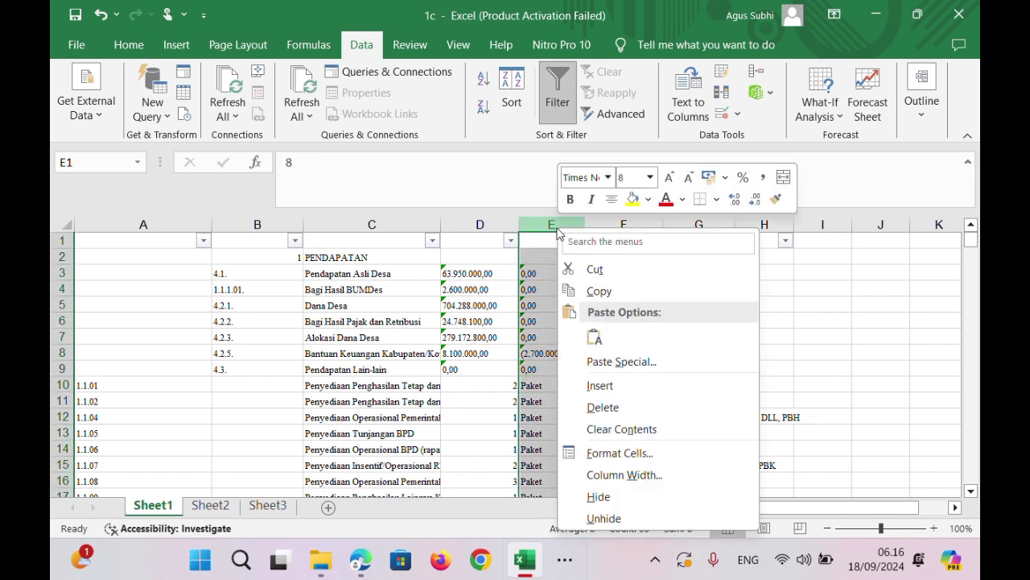
{"action": "left_click", "coordinate": [603, 407]}
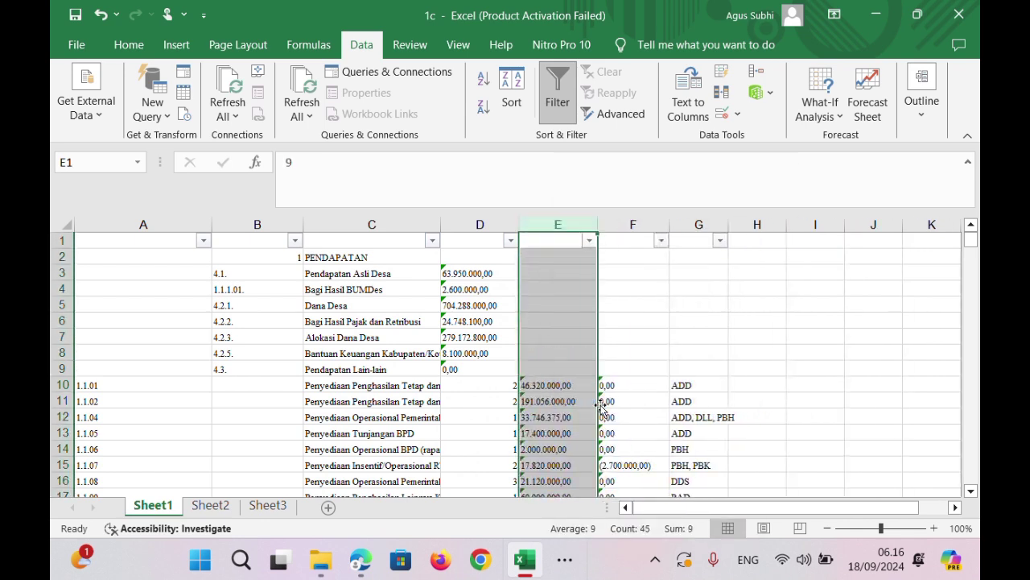
Delete the quantity cells D10:D53 with Shift cells left so the activity and financing amounts line up with the income amounts.
{"action": "left_click_drag", "start_coordinate": [970, 240], "coordinate": [973, 256]}
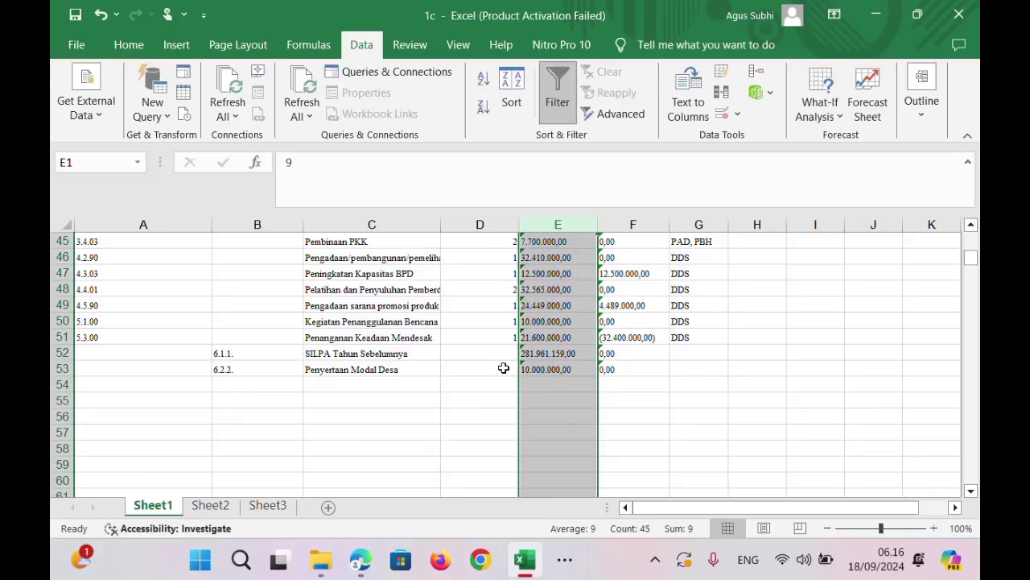
{"action": "left_click", "coordinate": [503, 368]}
{"action": "left_click_drag", "start_coordinate": [970, 263], "coordinate": [971, 240]}
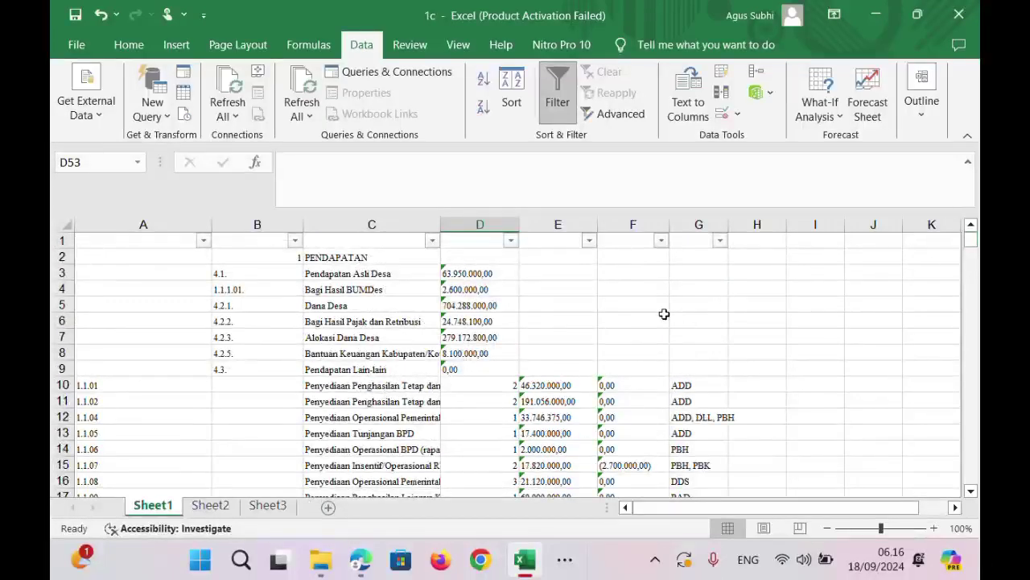
{"action": "left_click", "coordinate": [488, 385]}
{"action": "key", "text": "ctrl+shift+Down"}
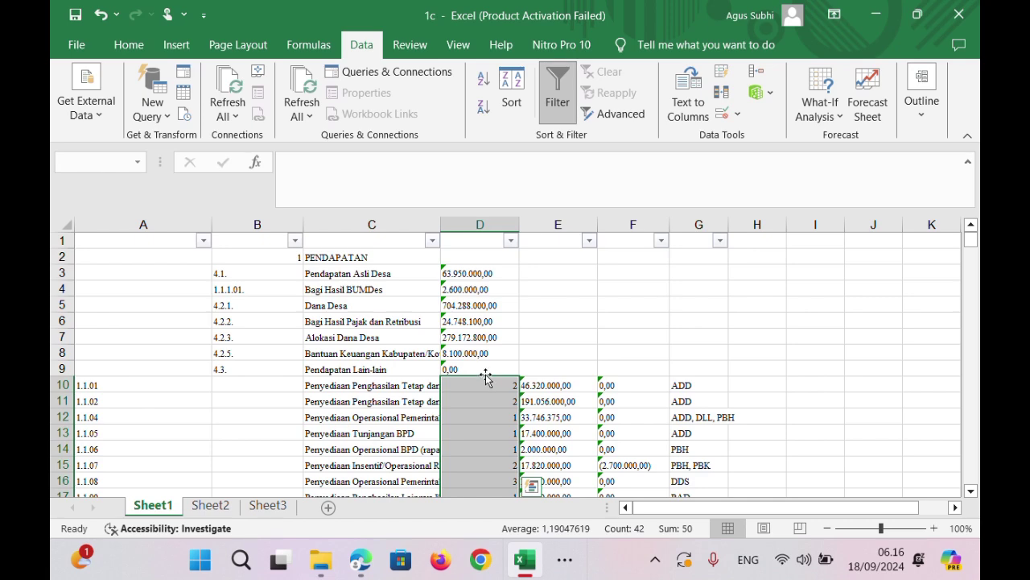
{"action": "right_click", "coordinate": [486, 395]}
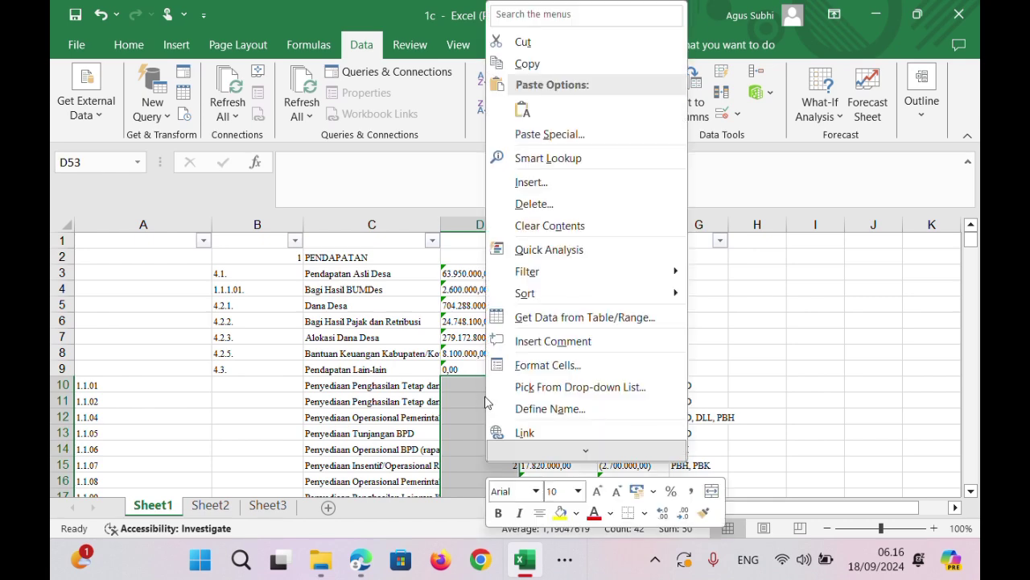
{"action": "left_click", "coordinate": [569, 212]}
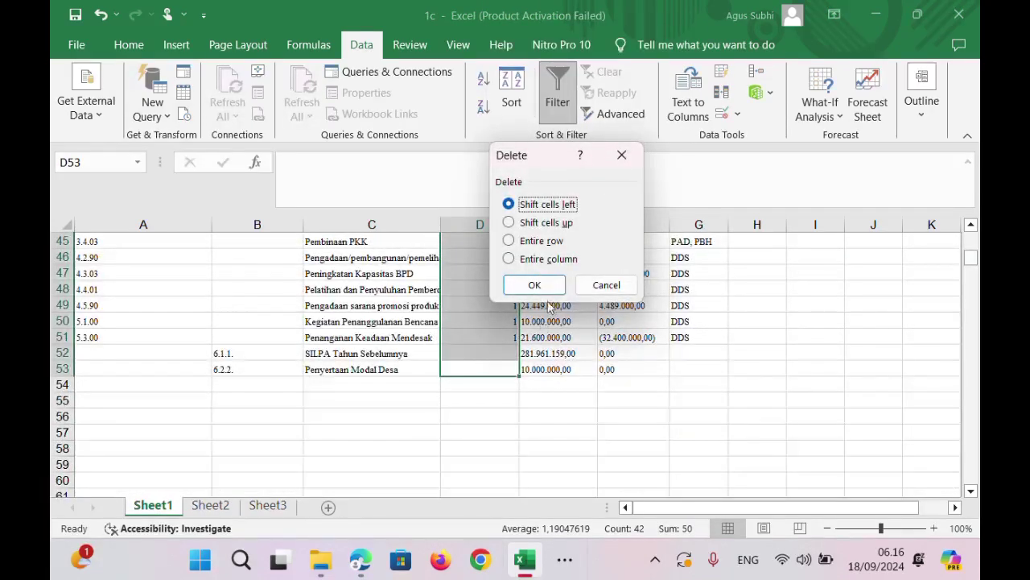
{"action": "left_click", "coordinate": [563, 223]}
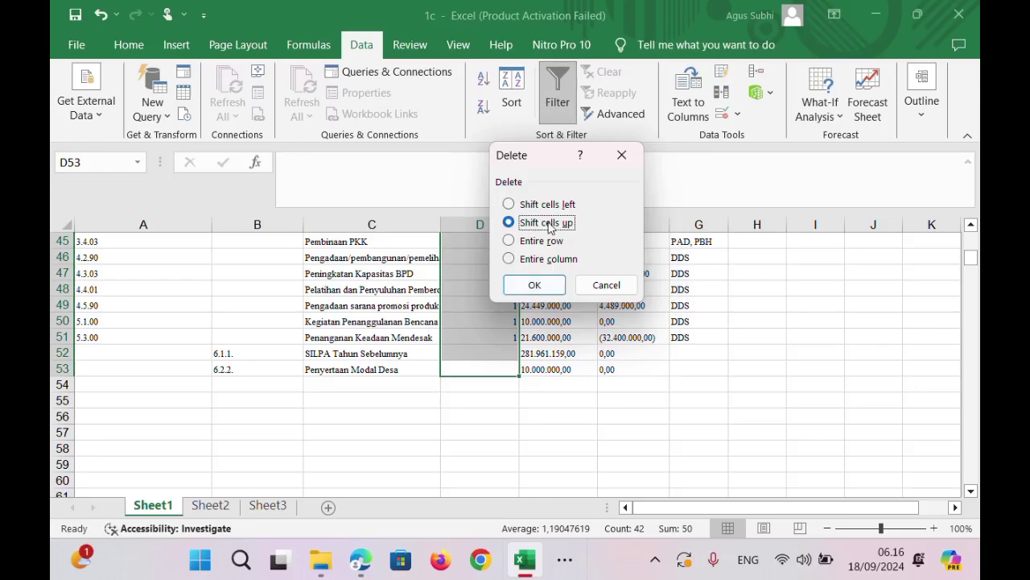
{"action": "double_click", "coordinate": [547, 205]}
{"action": "left_click", "coordinate": [550, 306]}
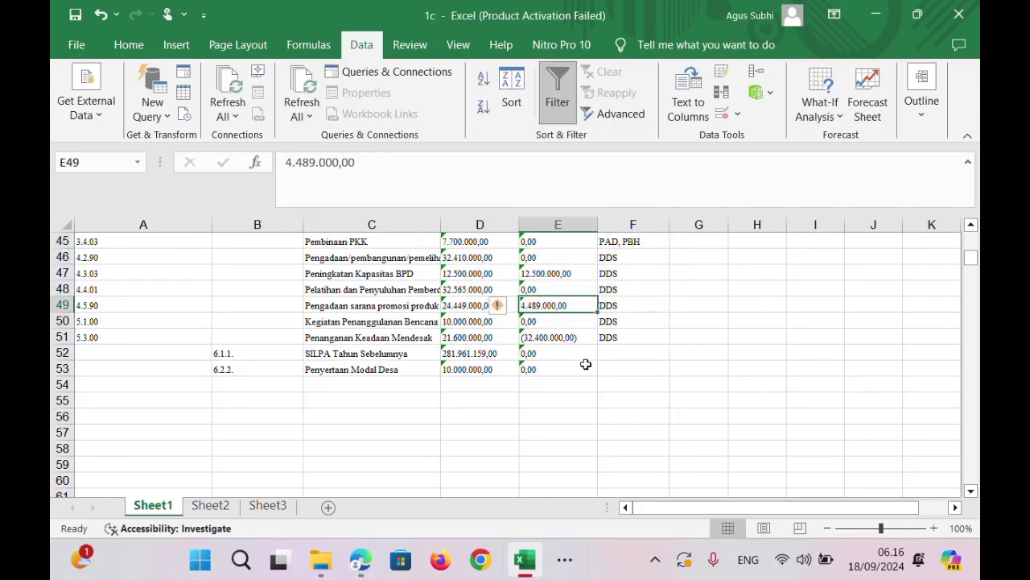
Delete column E with the change amounts, between the budget amounts and the funding sources.
{"action": "scroll", "coordinate": [589, 366], "scroll_direction": "up", "scroll_amount": 15}
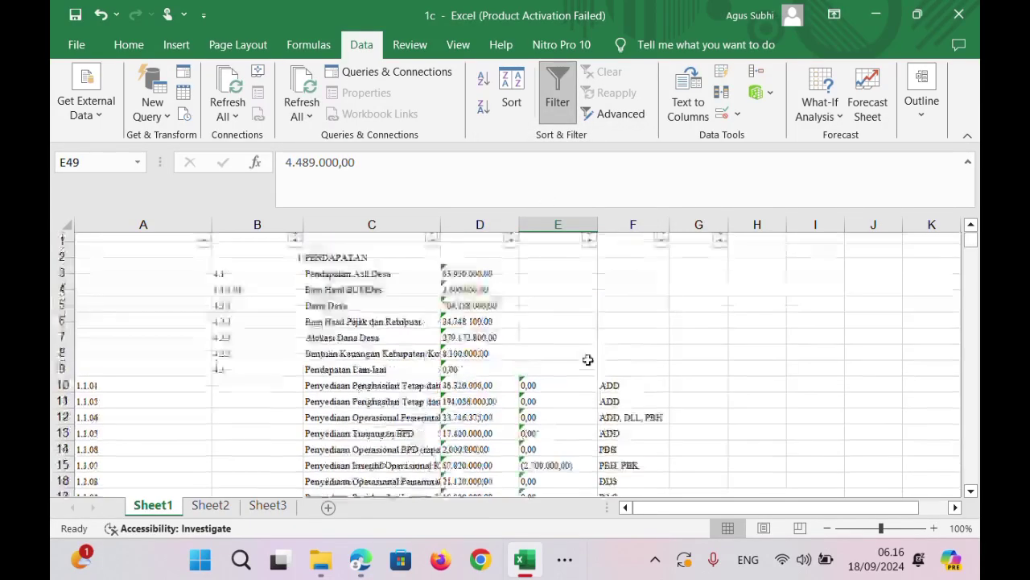
{"action": "left_click", "coordinate": [560, 227]}
{"action": "right_click", "coordinate": [562, 230]}
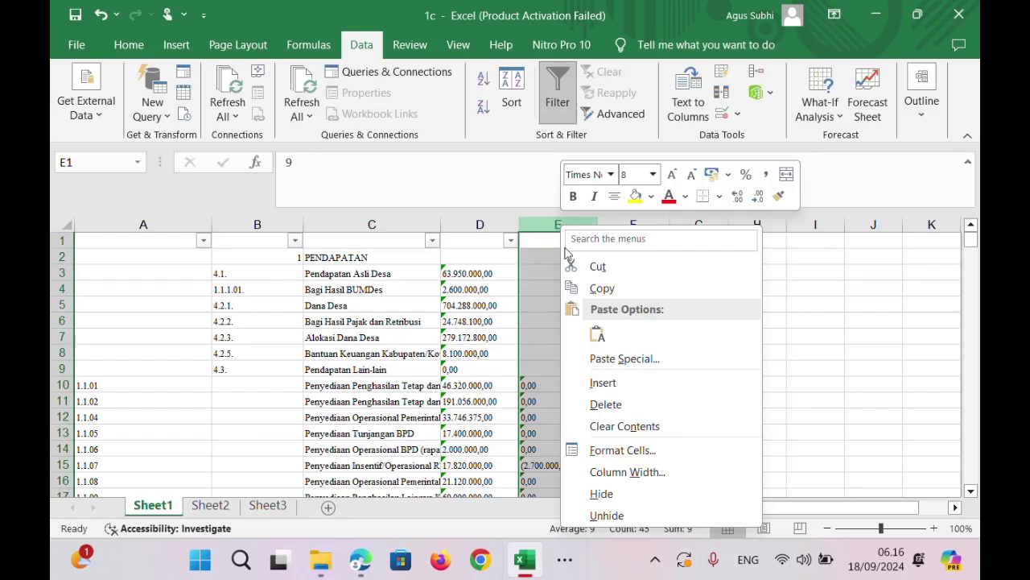
{"action": "left_click", "coordinate": [608, 401]}
Check the remaining activity codes, income codes, descriptions, amounts and funding sources across columns A to E.
{"action": "left_click", "coordinate": [456, 388]}
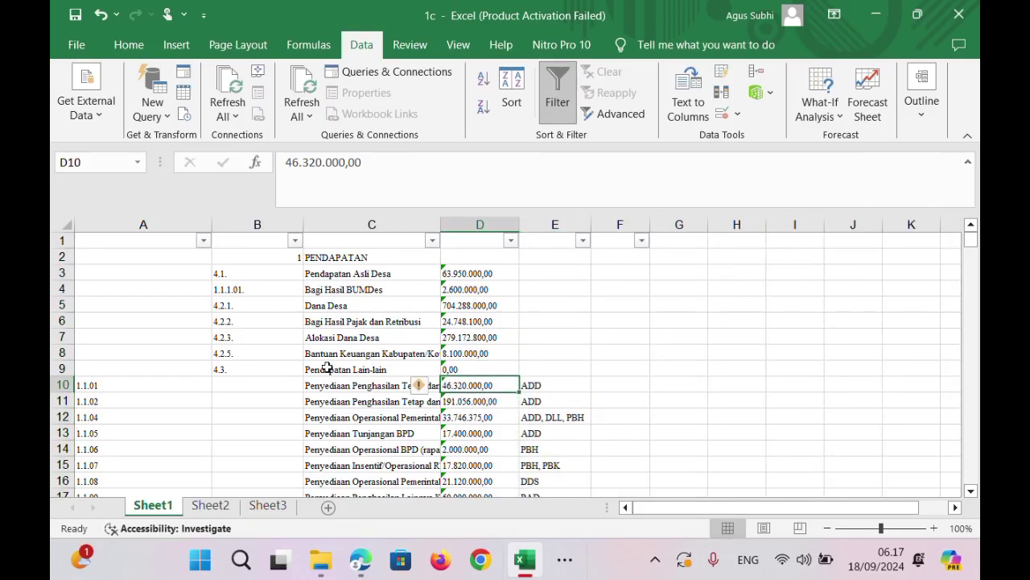
{"action": "left_click", "coordinate": [104, 399]}
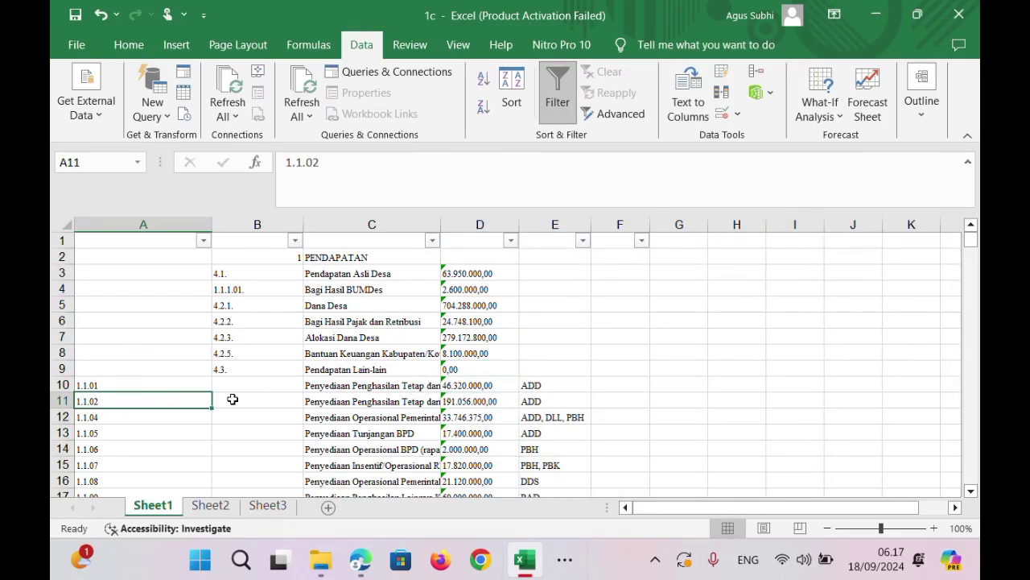
{"action": "left_click", "coordinate": [289, 334]}
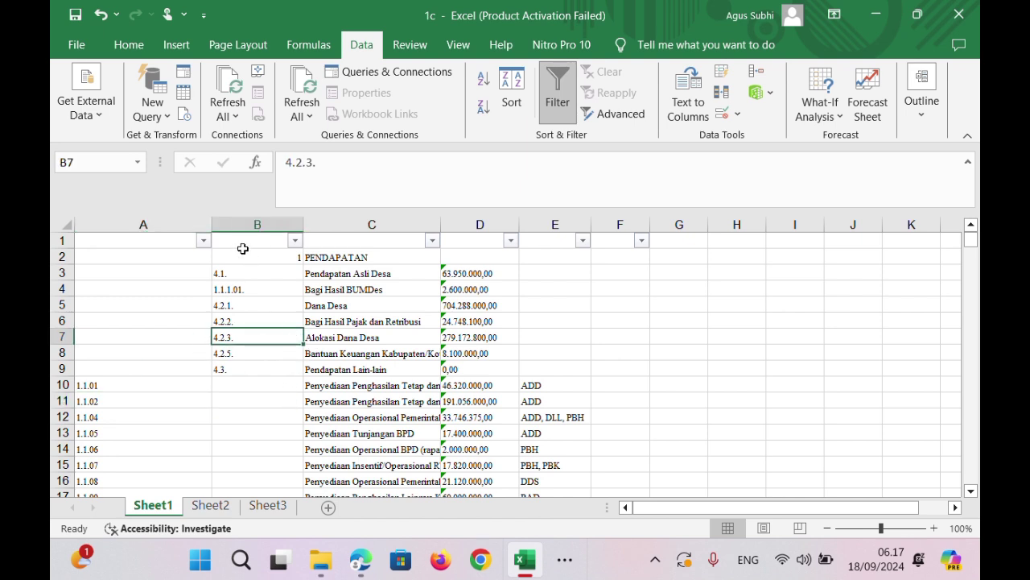
{"action": "left_click", "coordinate": [343, 274]}
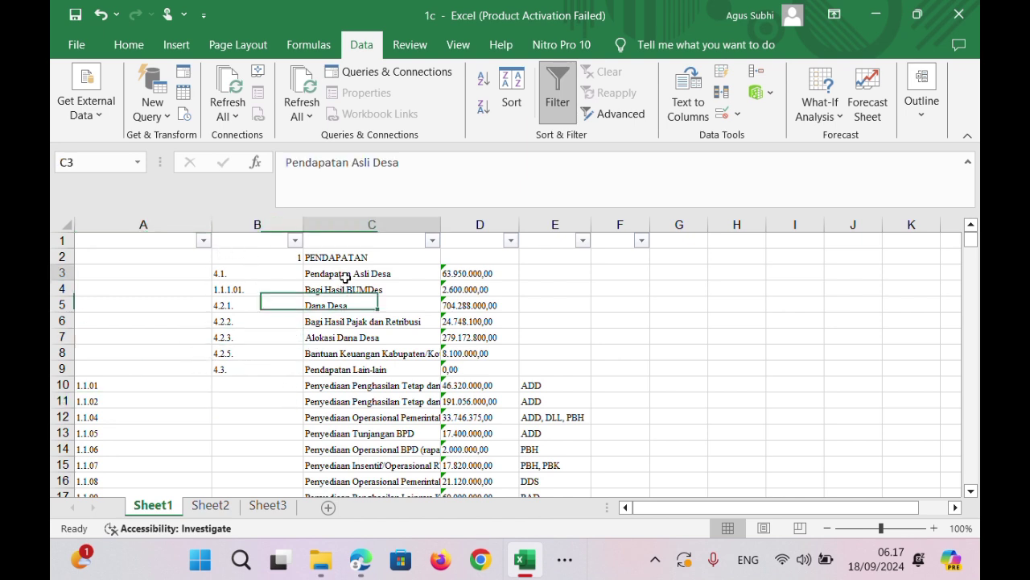
{"action": "left_click", "coordinate": [454, 275]}
{"action": "left_click", "coordinate": [543, 394]}
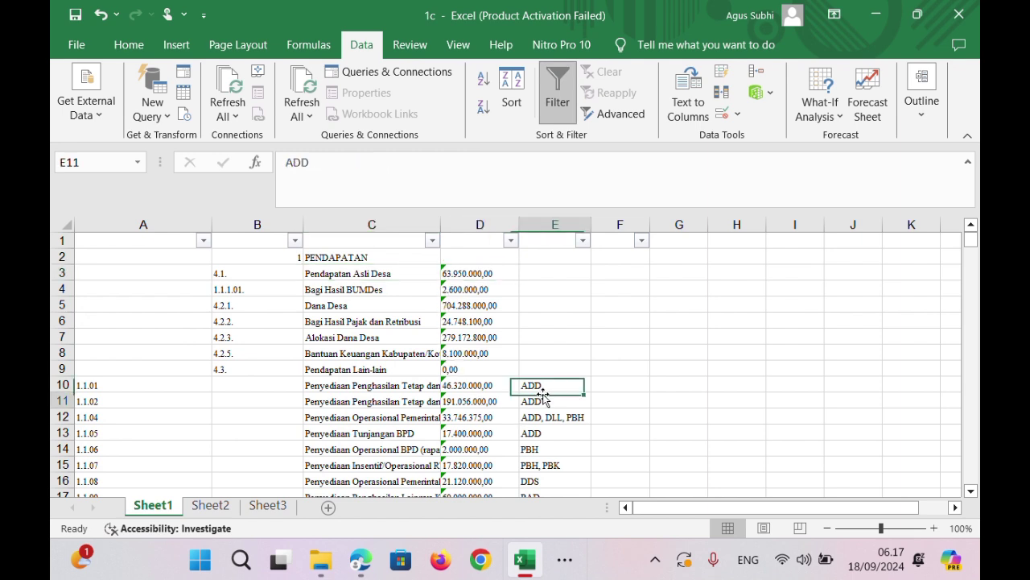
Delete the PENDAPATAN heading row, row 2.
{"action": "right_click", "coordinate": [68, 257]}
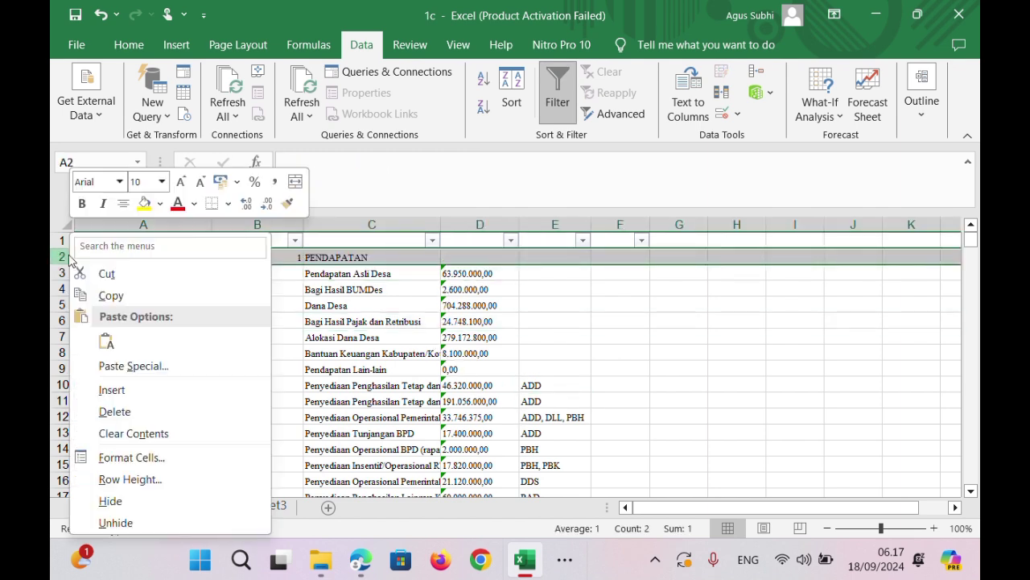
{"action": "left_click", "coordinate": [114, 411]}
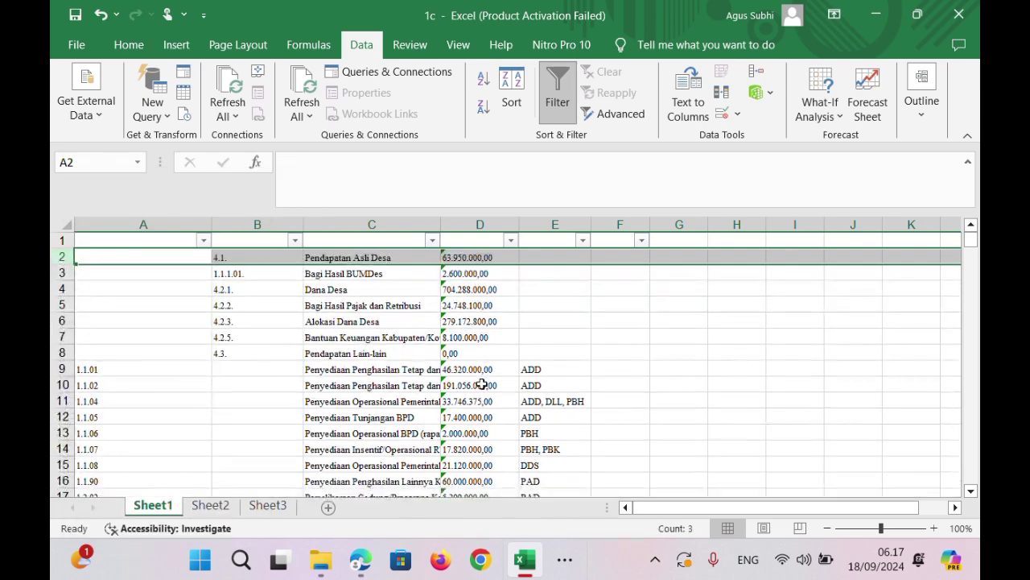
{"action": "left_click", "coordinate": [481, 385]}
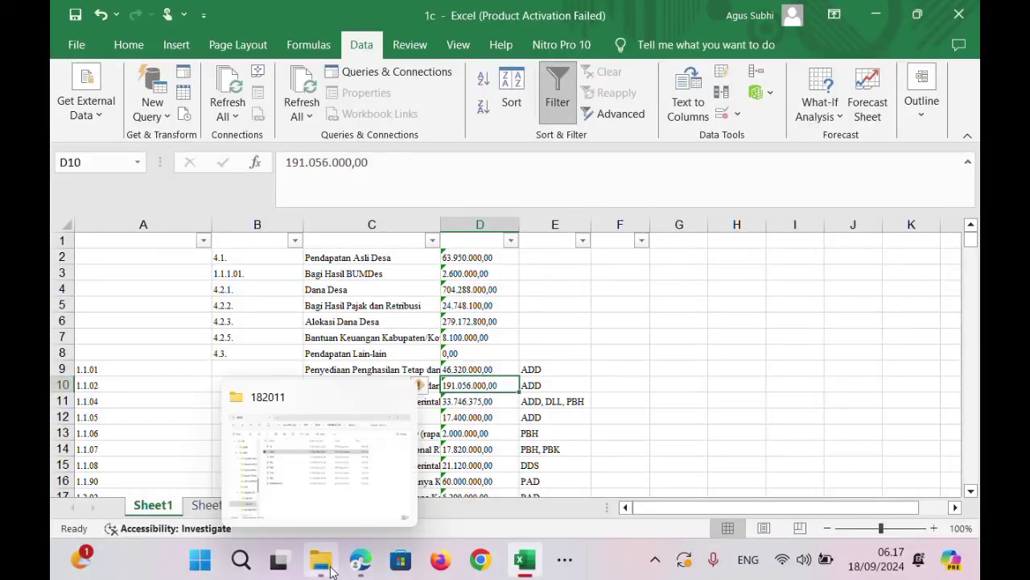
Switch to the 182011 folder in File Explorer and select the DDS PDF file.
{"action": "mouse_move", "coordinate": [321, 561]}
{"action": "left_click", "coordinate": [352, 512]}
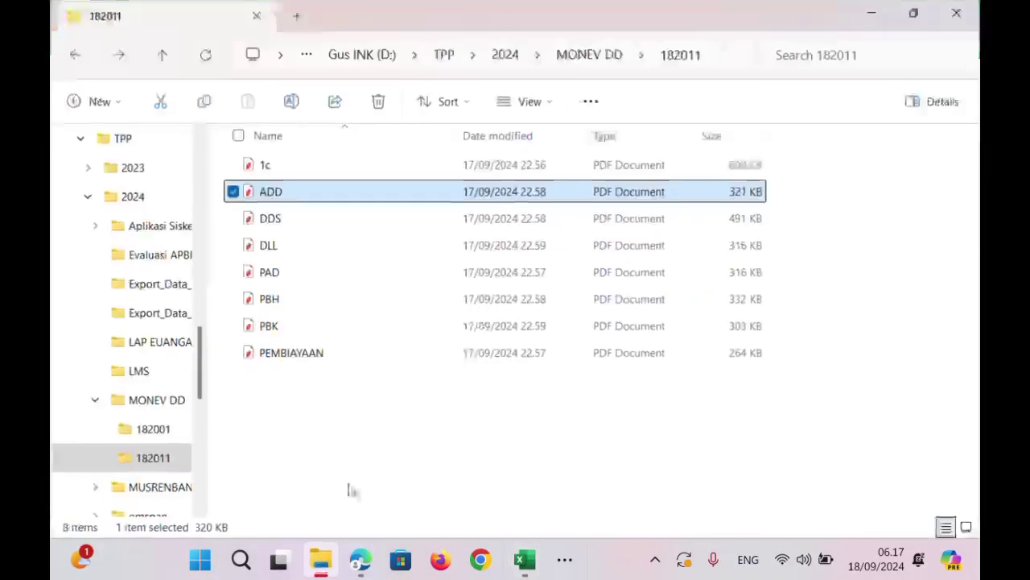
{"action": "left_click", "coordinate": [330, 228]}
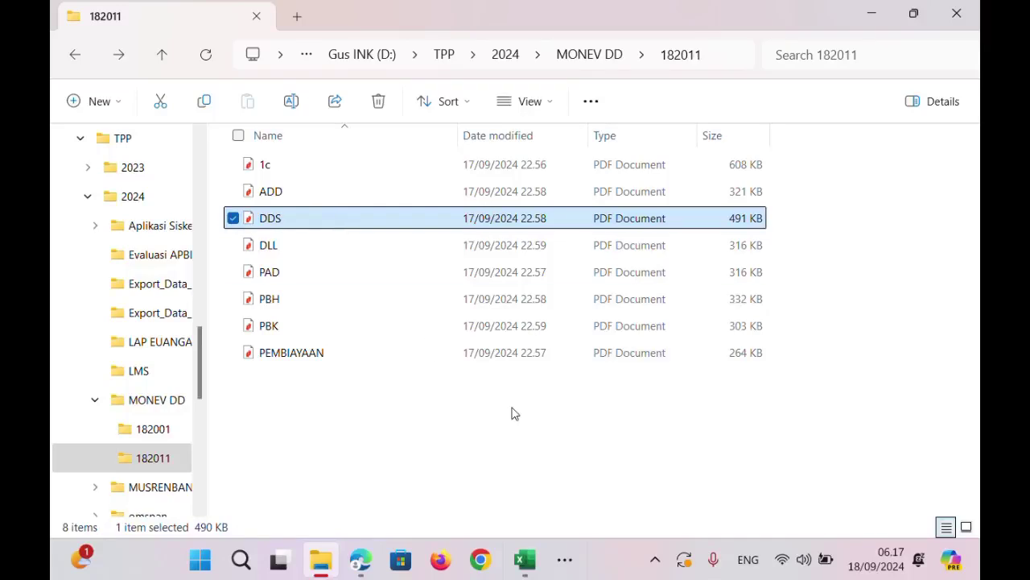
Switch to the 1c workbook in Excel and check the funding sources of activity 1.1.04 in row 11.
{"action": "left_click", "coordinate": [524, 561]}
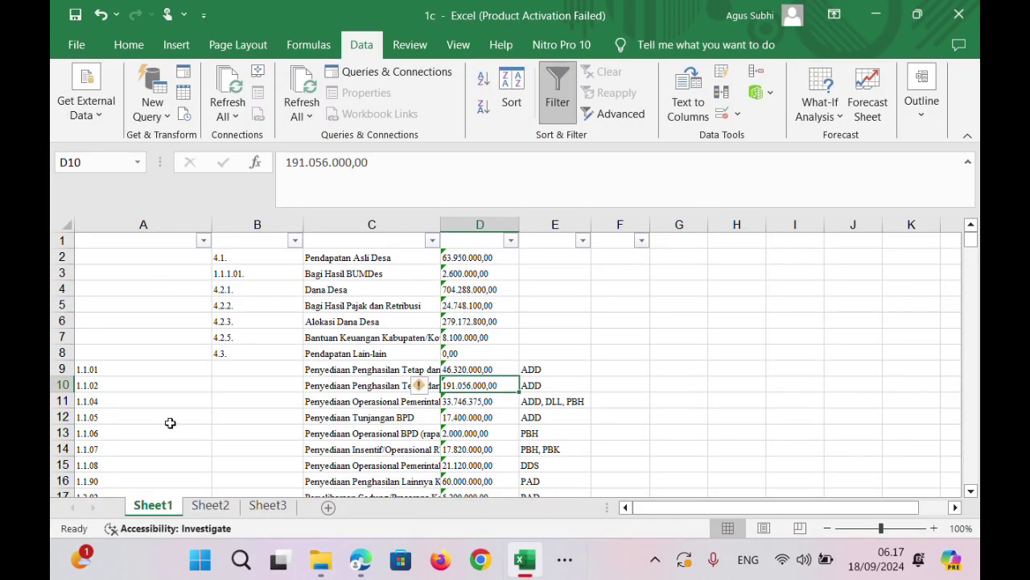
{"action": "left_click", "coordinate": [69, 400]}
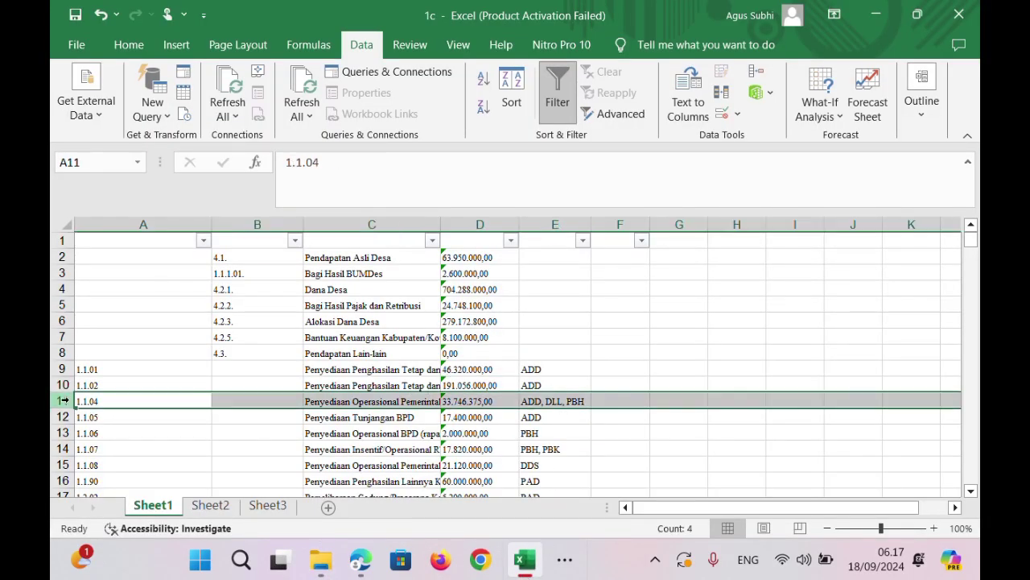
{"action": "left_click", "coordinate": [576, 402]}
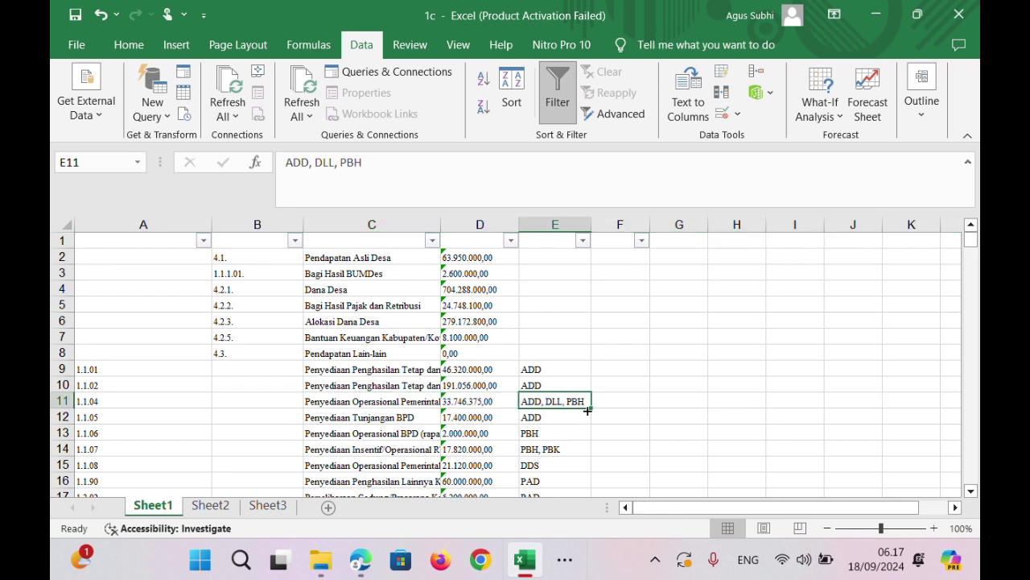
Insert two blank rows directly below activity 1.1.04, above the 1.1.05 row.
{"action": "left_click", "coordinate": [66, 417]}
{"action": "left_click_drag", "start_coordinate": [66, 416], "coordinate": [69, 432]}
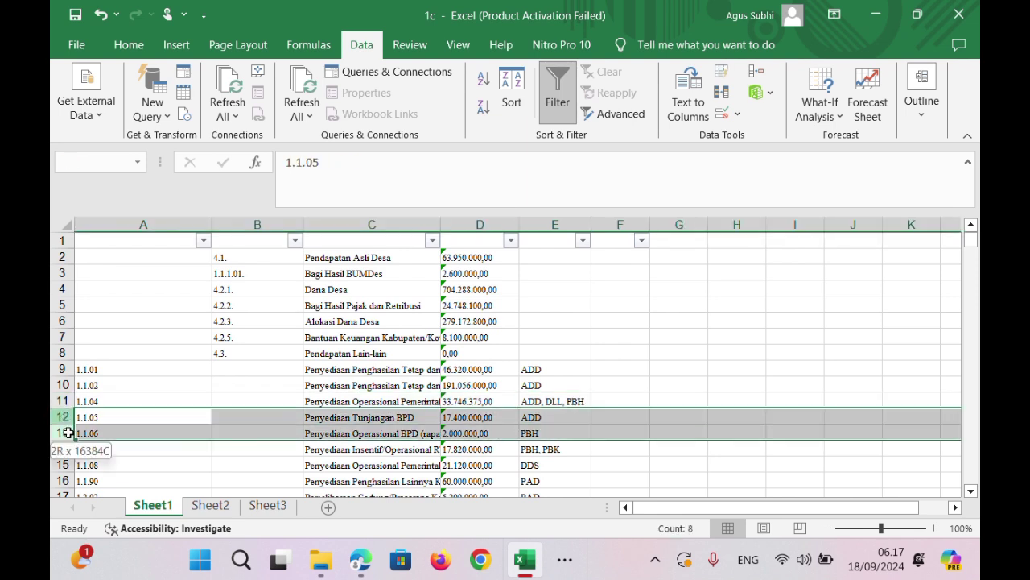
{"action": "right_click", "coordinate": [68, 433]}
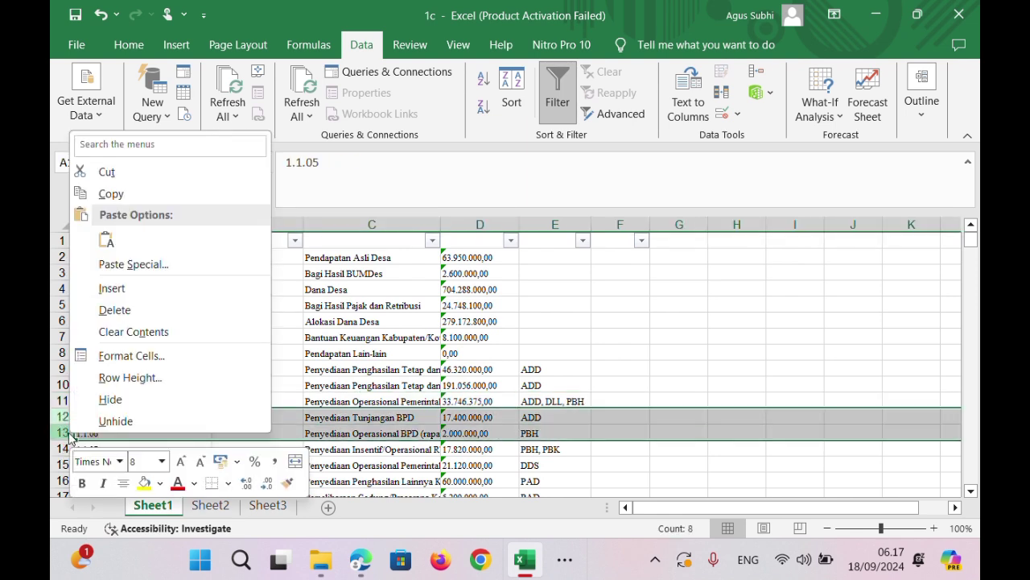
{"action": "left_click", "coordinate": [114, 289]}
Copy the activity code and description from A11:C11 into the two blank rows, A12:C13.
{"action": "left_click", "coordinate": [105, 398]}
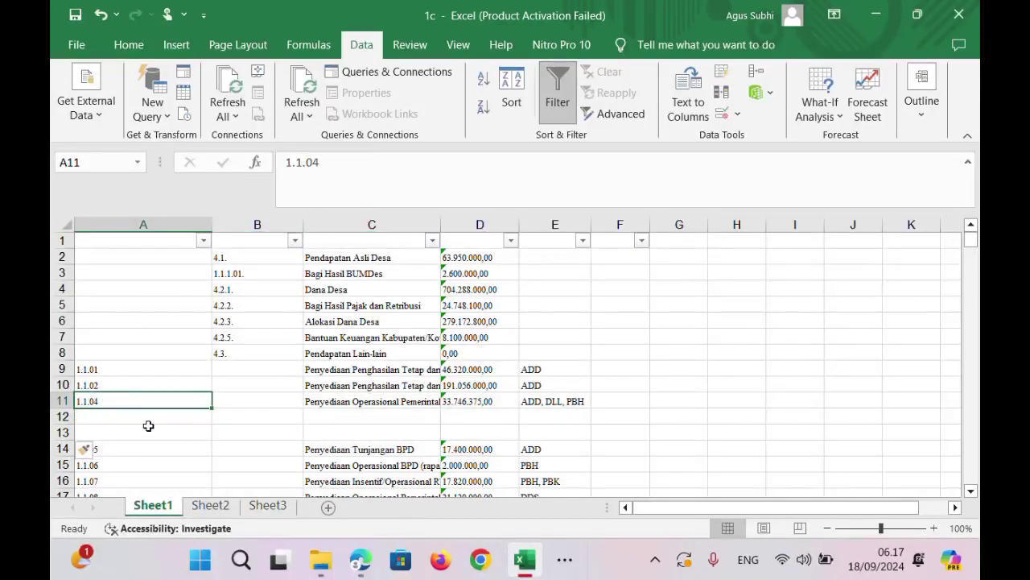
{"action": "left_click", "coordinate": [463, 401], "text": "shift"}
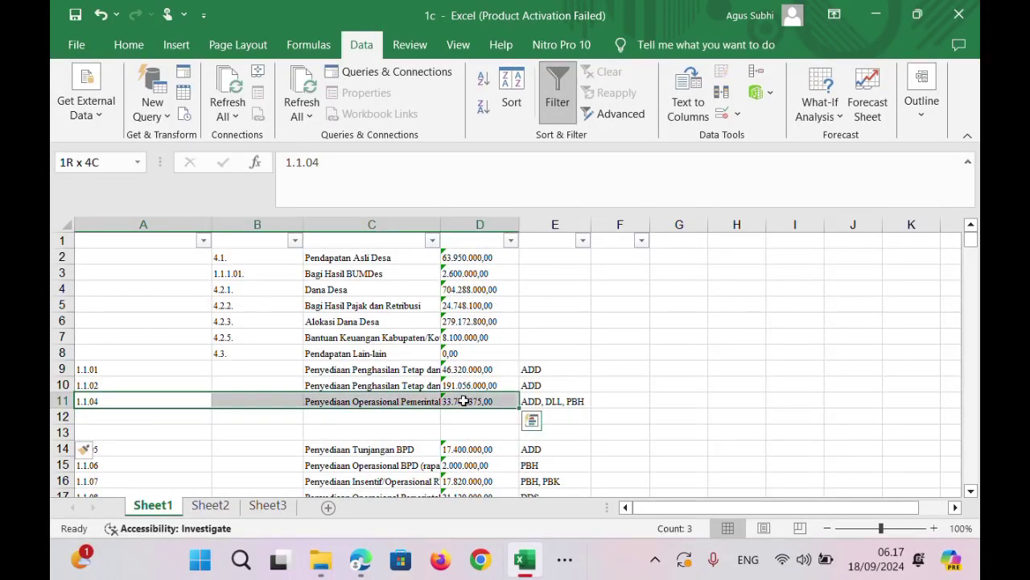
{"action": "key", "text": "ctrl"}
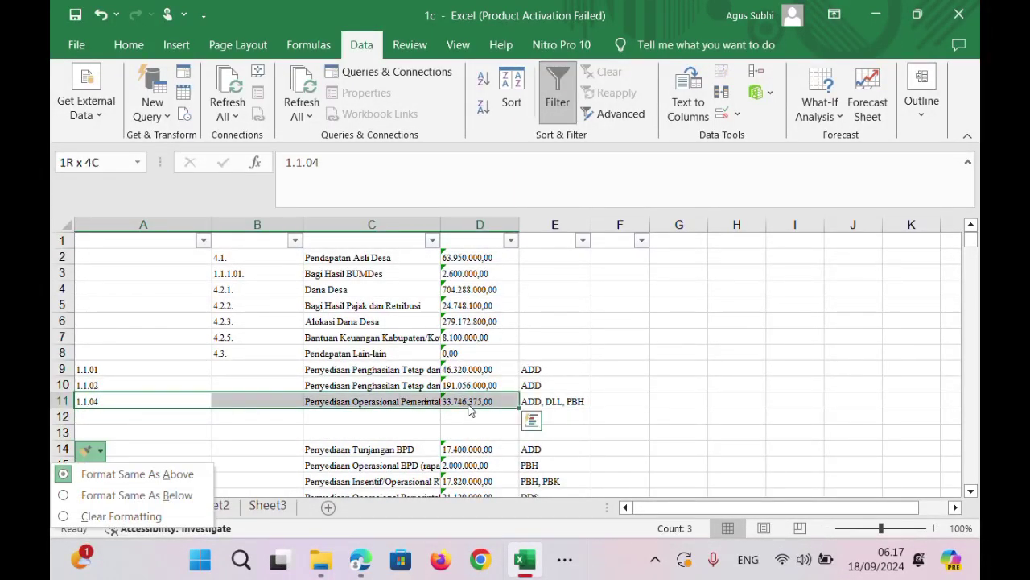
{"action": "left_click", "coordinate": [173, 404]}
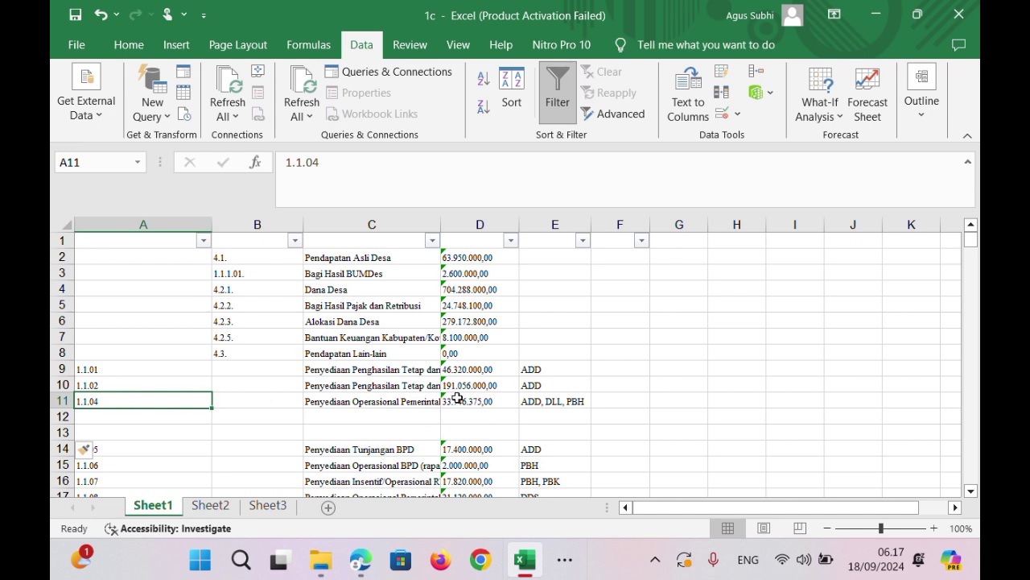
{"action": "left_click", "coordinate": [457, 400], "text": "shift"}
{"action": "key", "text": "ctrl+c"}
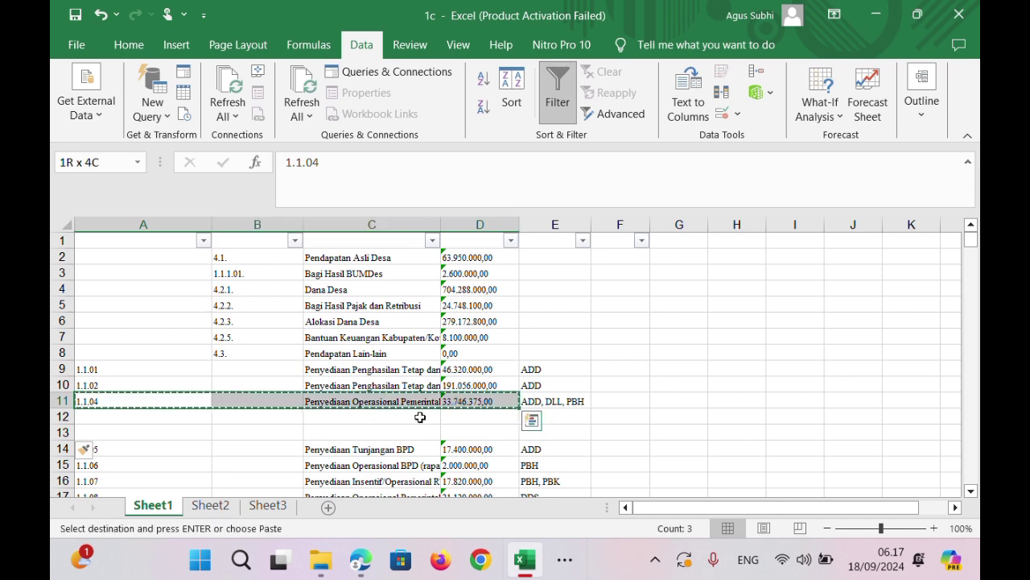
{"action": "left_click", "coordinate": [164, 402]}
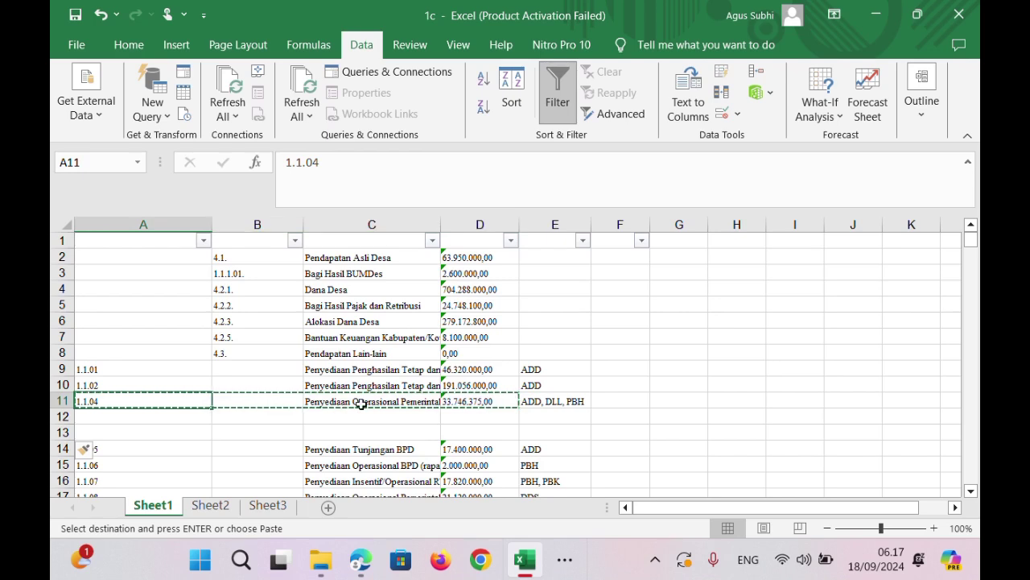
{"action": "left_click_drag", "start_coordinate": [362, 404], "coordinate": [364, 398]}
{"action": "key", "text": "ctrl+c"}
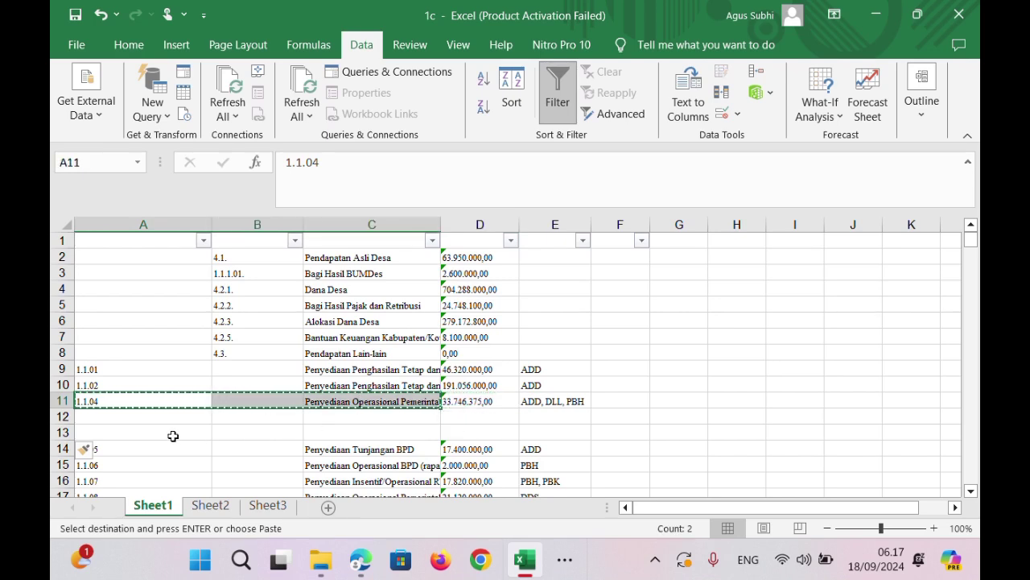
{"action": "left_click_drag", "start_coordinate": [167, 418], "coordinate": [409, 432]}
{"action": "key", "text": "ctrl+v"}
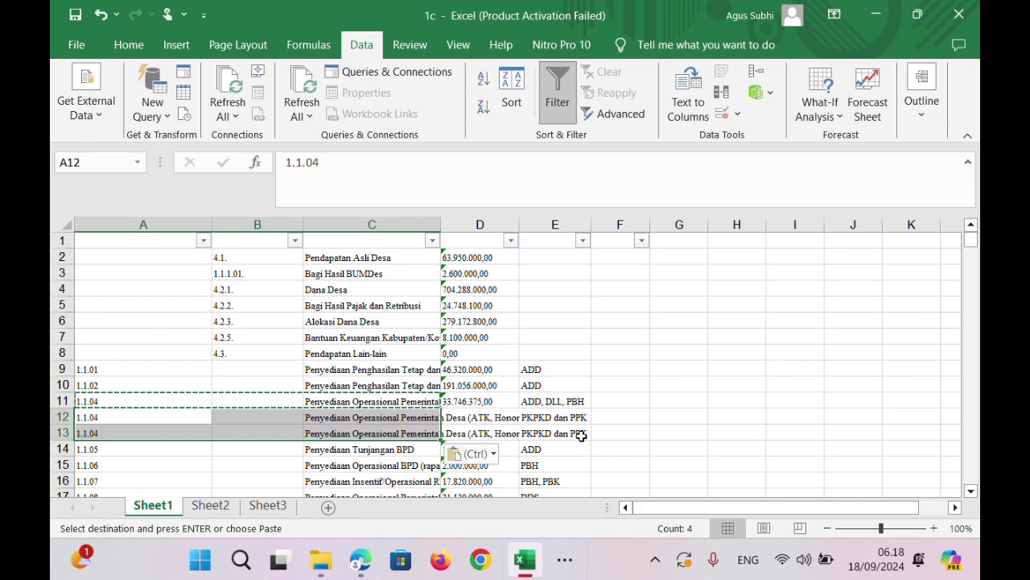
Undo the duplicated 1.1.04 entries and the two rows inserted below row 11.
{"action": "left_click", "coordinate": [565, 417]}
{"action": "left_click", "coordinate": [494, 429]}
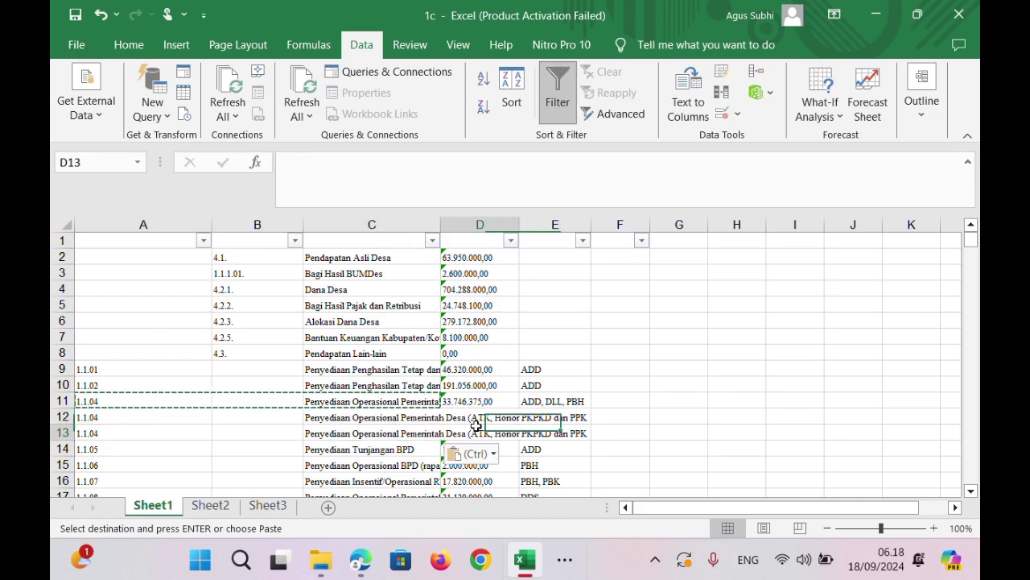
{"action": "left_click", "coordinate": [538, 401]}
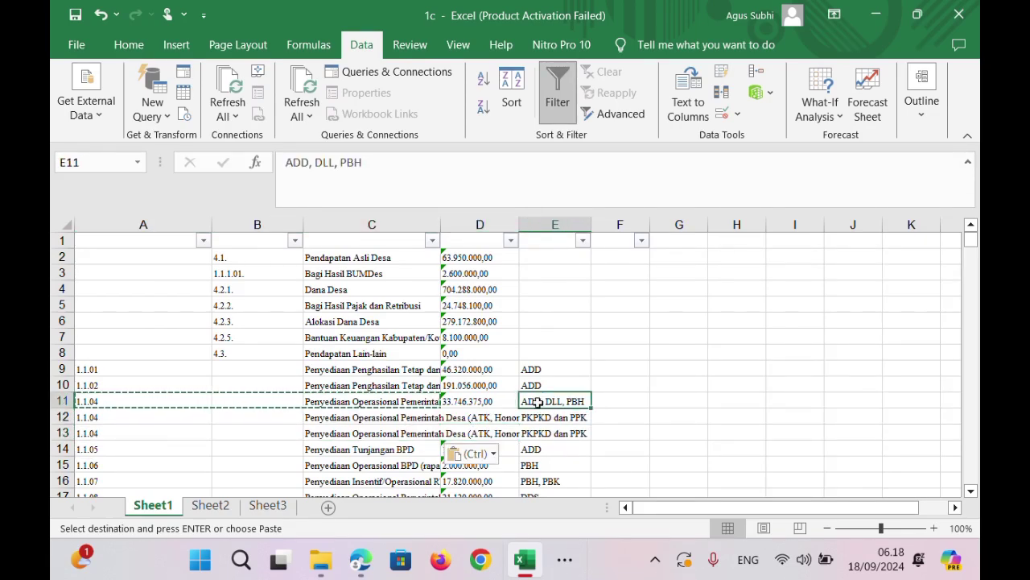
{"action": "left_click", "coordinate": [584, 415]}
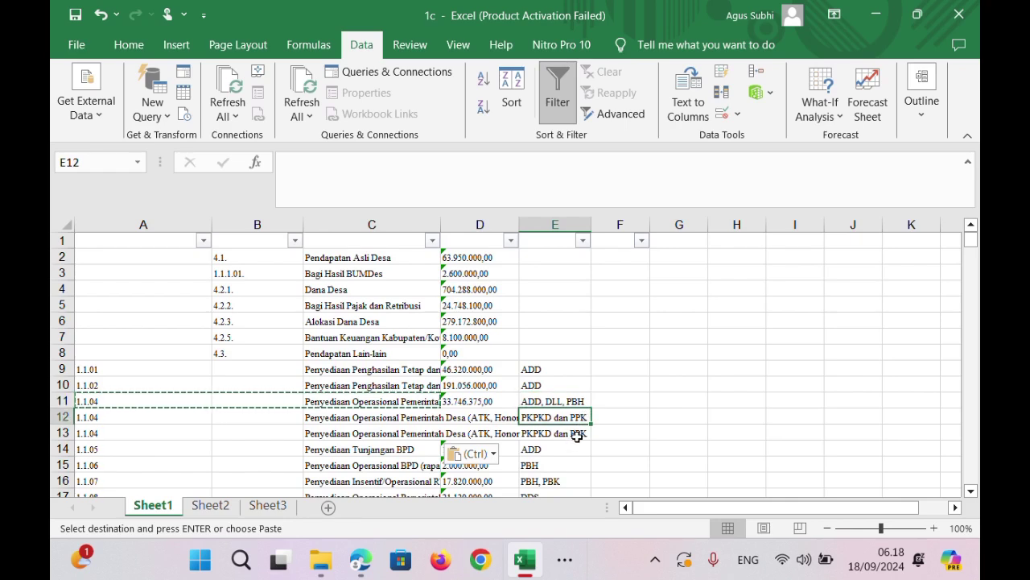
{"action": "left_click", "coordinate": [577, 436]}
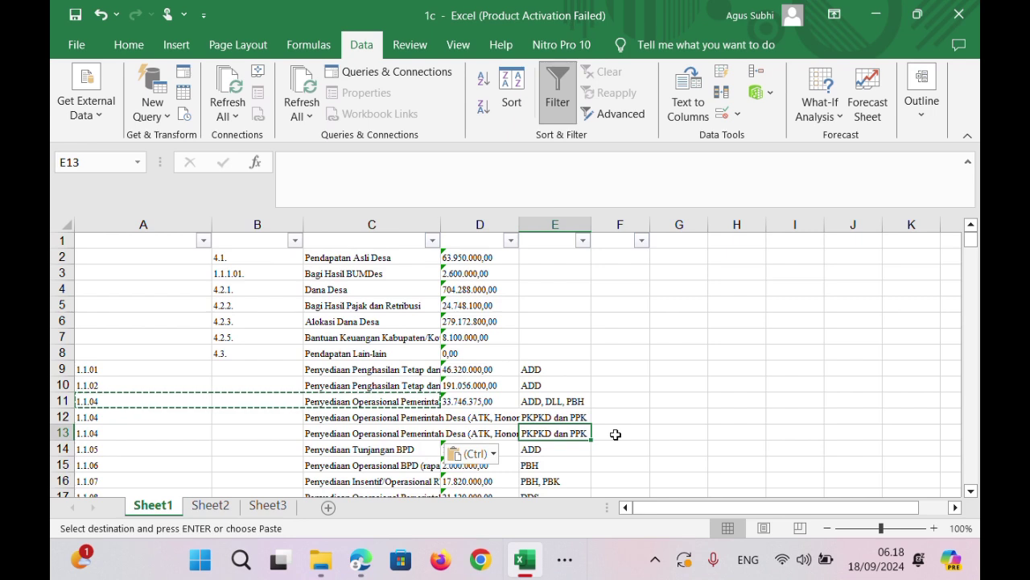
{"action": "key", "text": "ctrl+z"}
{"action": "key", "text": "ctrl+z"}
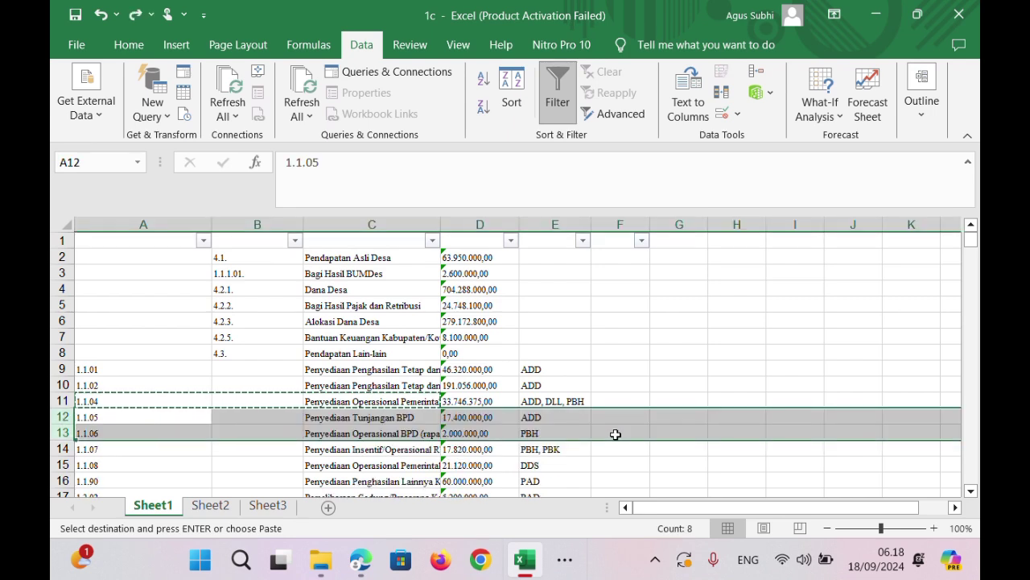
{"action": "left_click", "coordinate": [615, 435]}
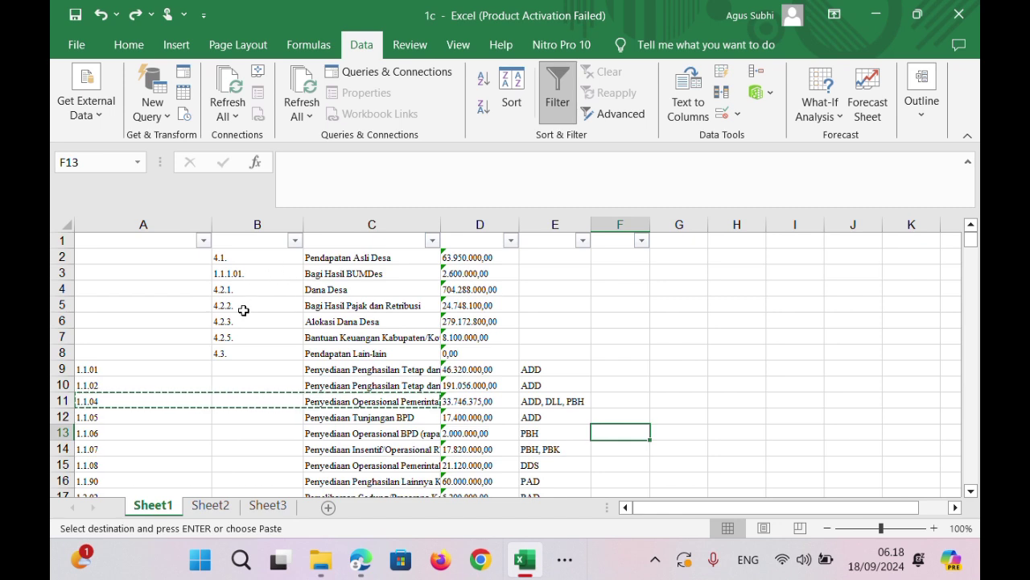
Copy the income codes in B2:B8 to A2:A8 and clear the originals from column B.
{"action": "double_click", "coordinate": [138, 366]}
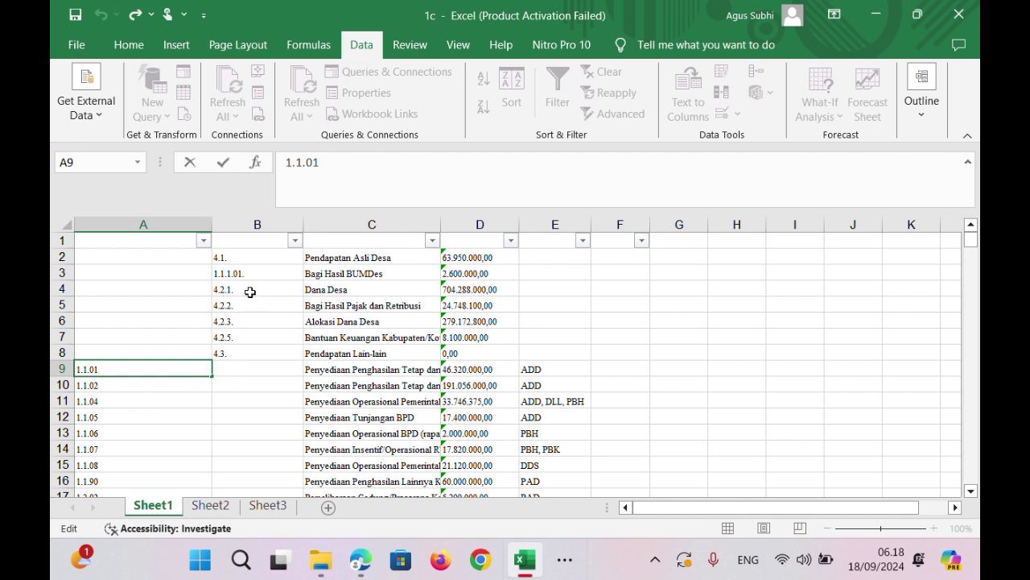
{"action": "left_click", "coordinate": [239, 260]}
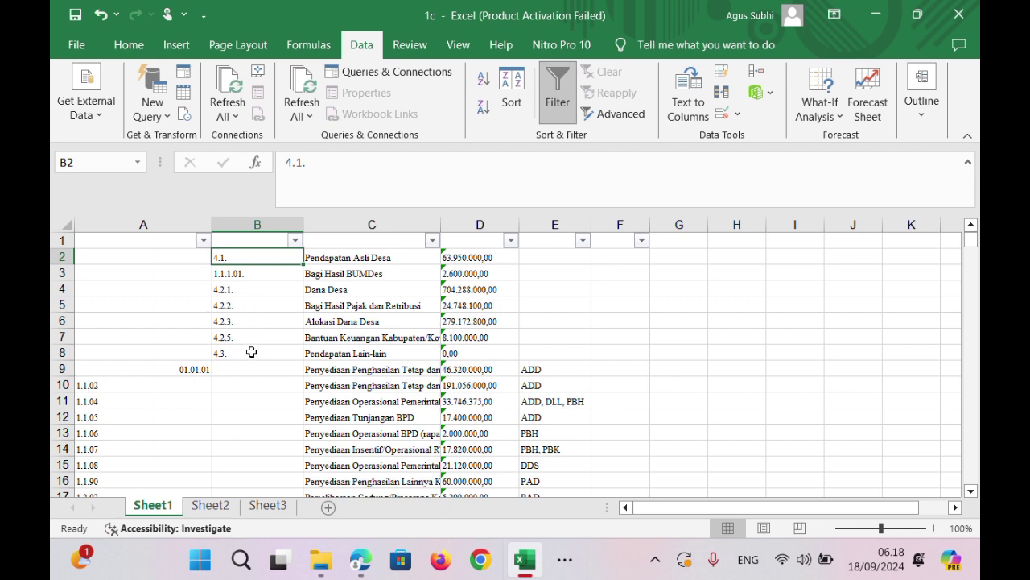
{"action": "left_click", "coordinate": [252, 357], "text": "shift"}
{"action": "key", "text": "ctrl+c"}
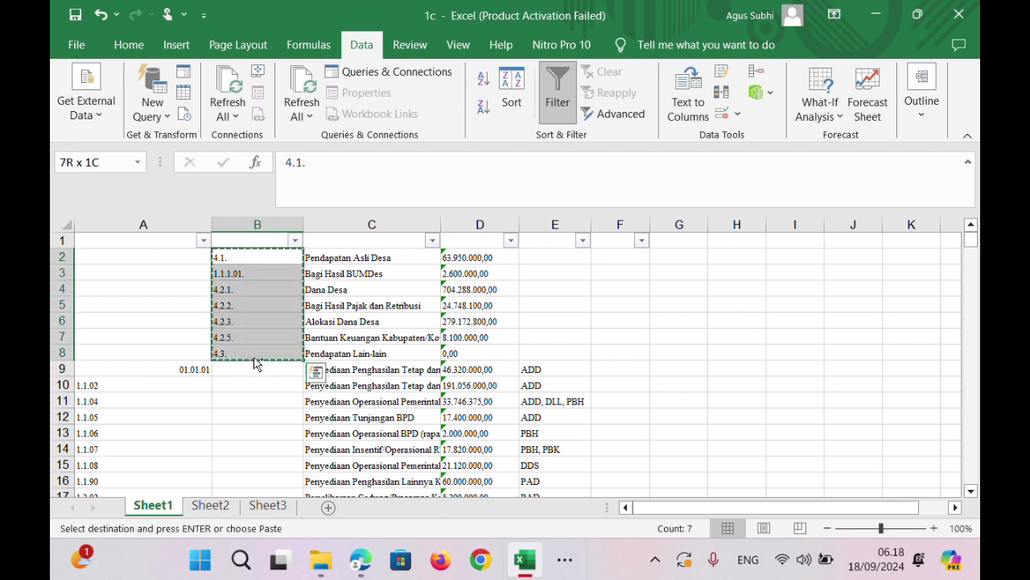
{"action": "left_click", "coordinate": [184, 260]}
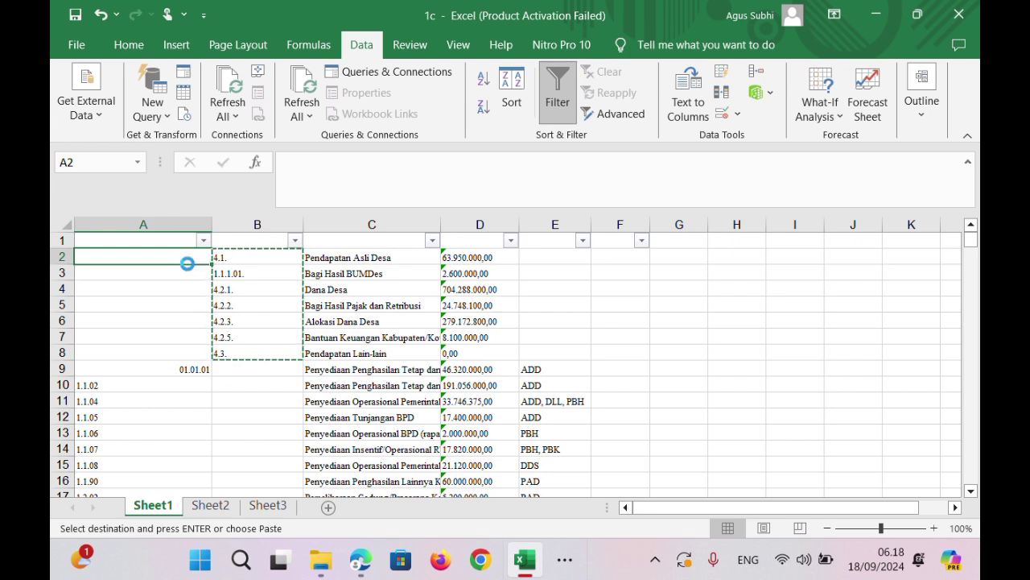
{"action": "key", "text": "ctrl+v"}
{"action": "left_click", "coordinate": [240, 259]}
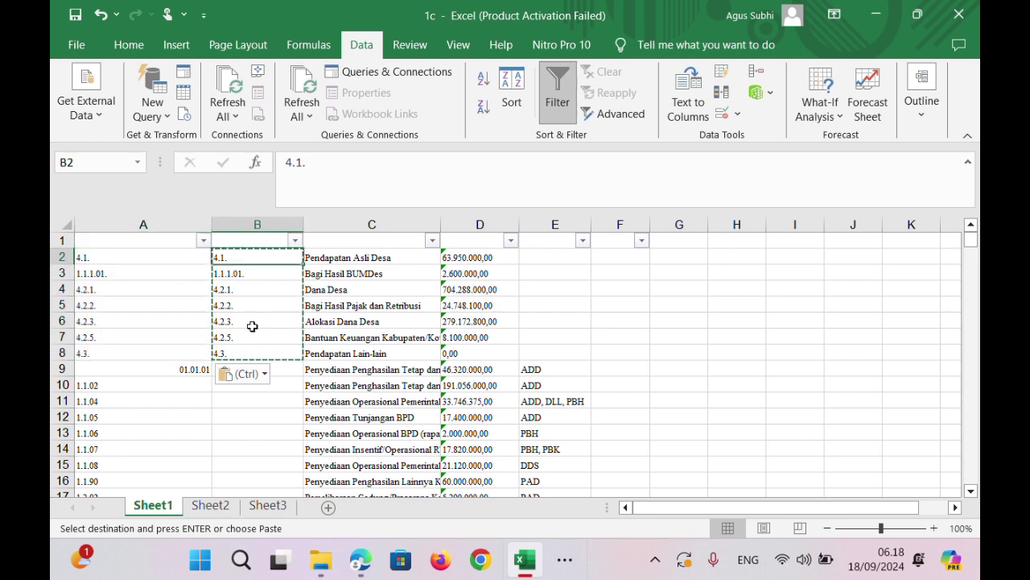
{"action": "left_click", "coordinate": [254, 351], "text": "shift"}
{"action": "key", "text": "Delete"}
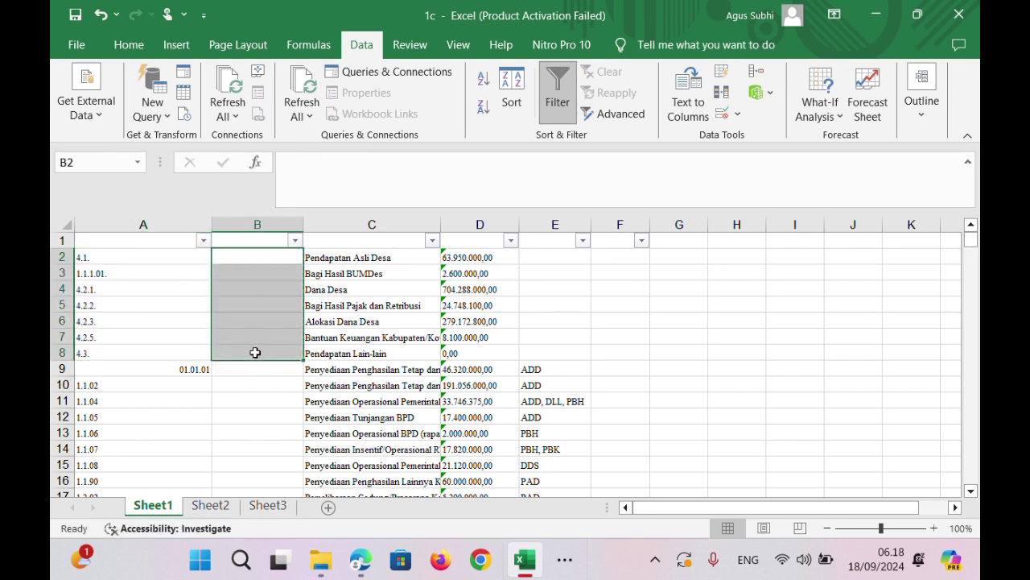
Move the financing codes 6.1.1. and 6.2.2. from B51:B52 to A51:A52.
{"action": "scroll", "coordinate": [257, 367], "scroll_direction": "down", "scroll_amount": 20}
{"action": "scroll", "coordinate": [740, 424], "scroll_direction": "up", "scroll_amount": 20}
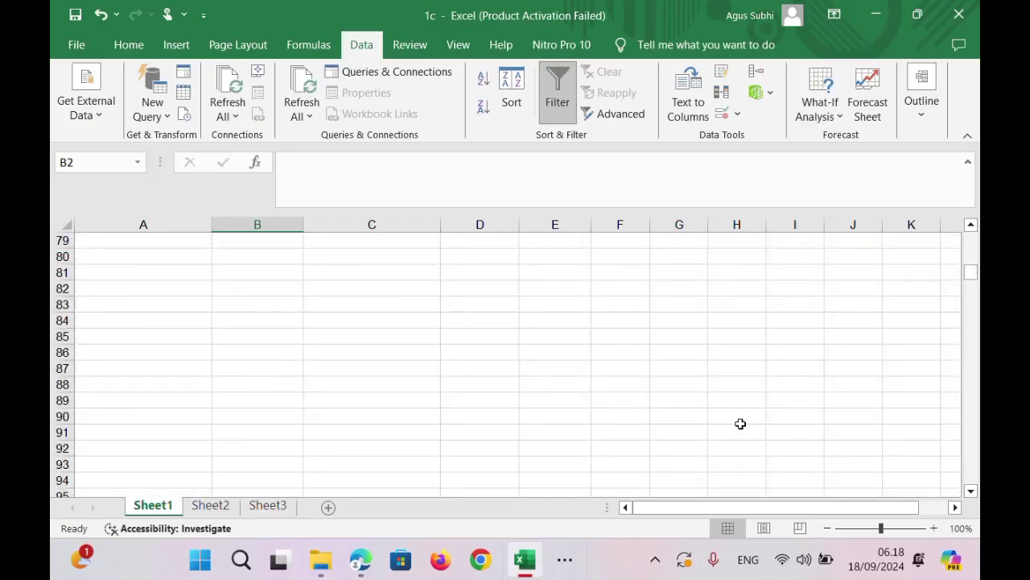
{"action": "mouse_move", "coordinate": [972, 251]}
{"action": "left_mouse_down"}
{"action": "mouse_move", "coordinate": [975, 274]}
{"action": "mouse_move", "coordinate": [972, 258]}
{"action": "left_mouse_up"}
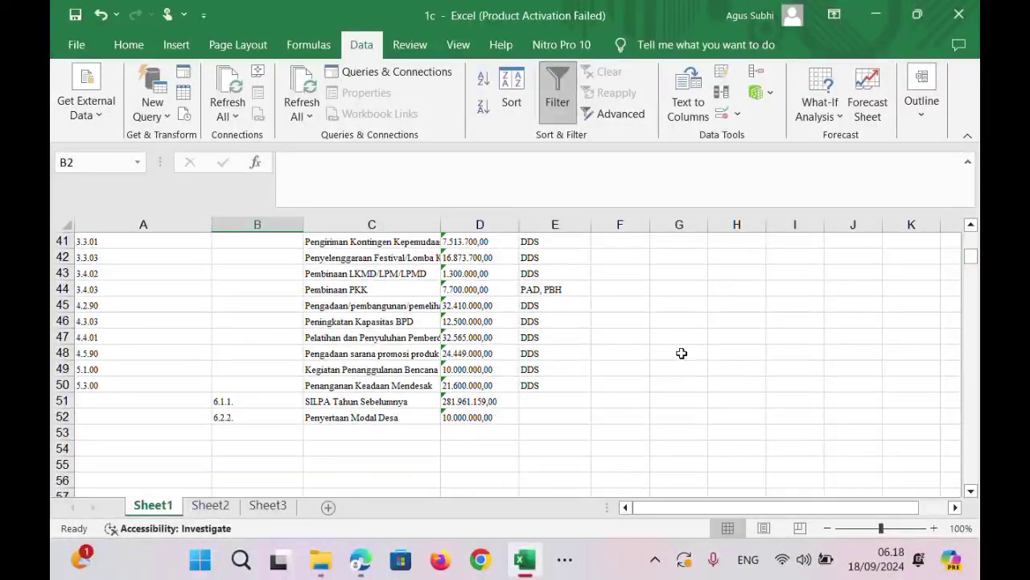
{"action": "left_click", "coordinate": [273, 400]}
{"action": "left_click_drag", "start_coordinate": [268, 420], "coordinate": [269, 416]}
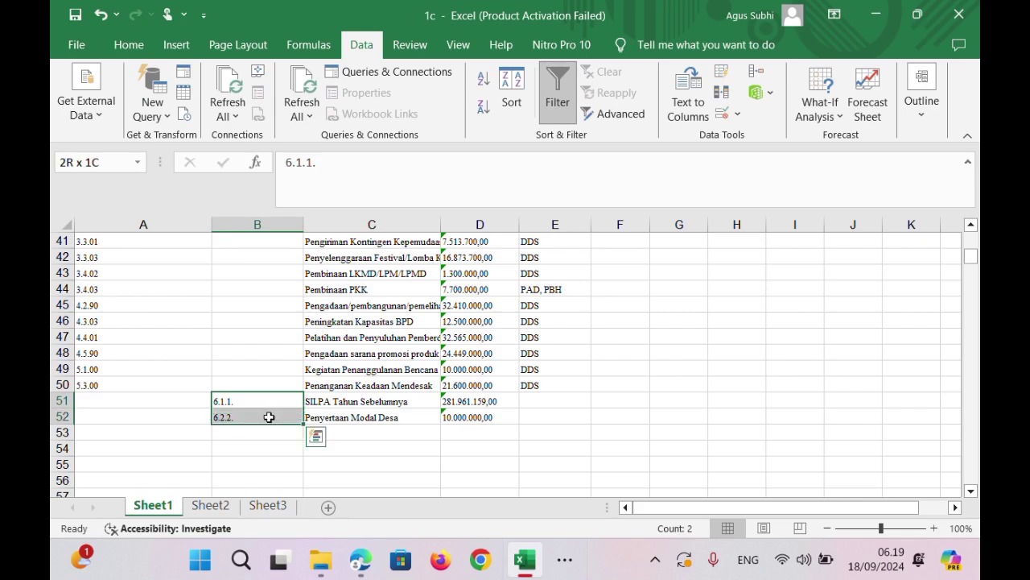
{"action": "key", "text": "ctrl+x"}
{"action": "left_click", "coordinate": [191, 400]}
{"action": "key", "text": "ctrl+v"}
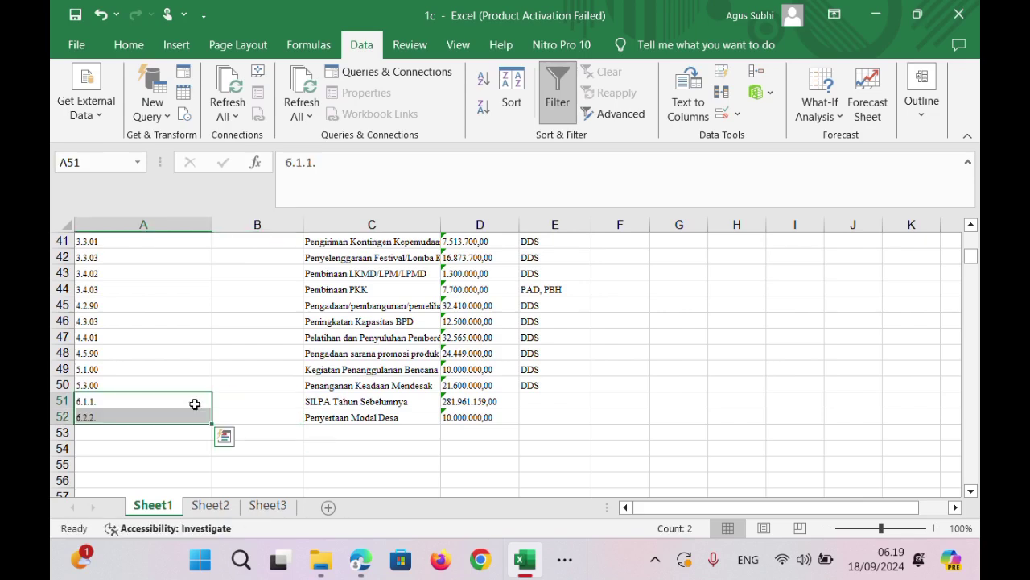
Delete the emptied column B between the codes and the descriptions.
{"action": "left_click", "coordinate": [239, 385]}
{"action": "scroll", "coordinate": [274, 376], "scroll_direction": "up", "scroll_amount": 13}
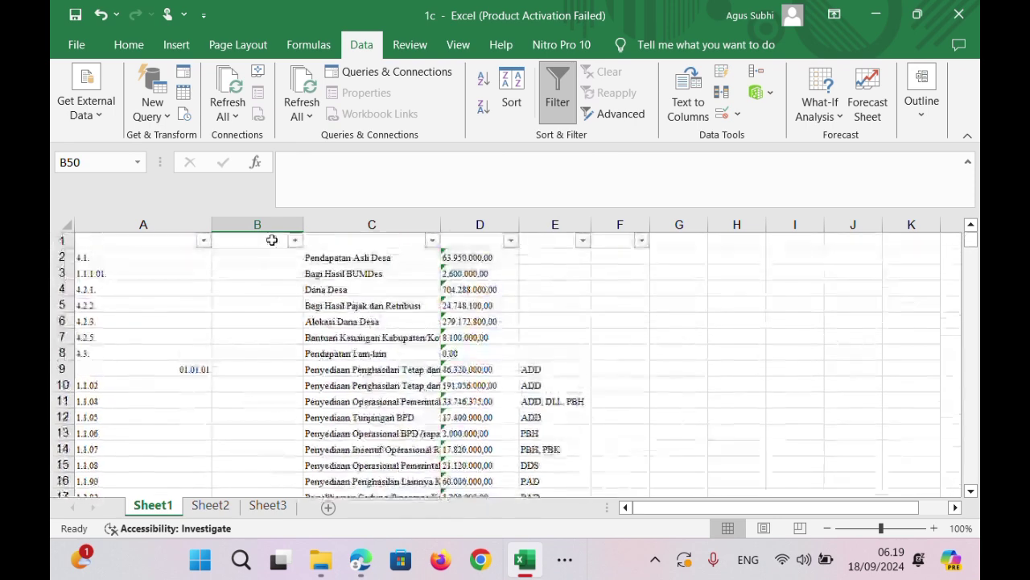
{"action": "left_click", "coordinate": [271, 224]}
{"action": "right_click", "coordinate": [270, 226]}
{"action": "left_click", "coordinate": [326, 402]}
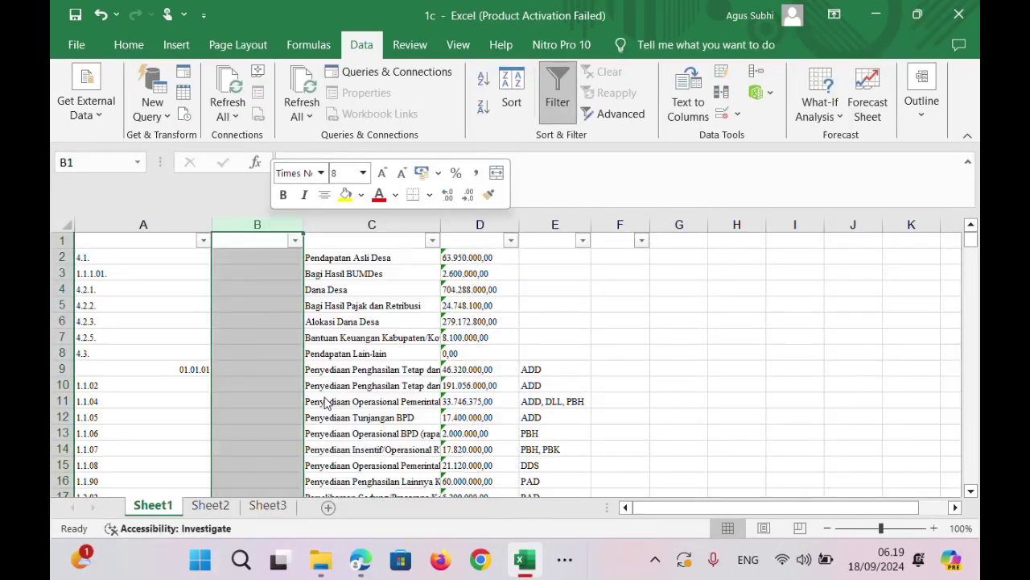
{"action": "left_click", "coordinate": [175, 385]}
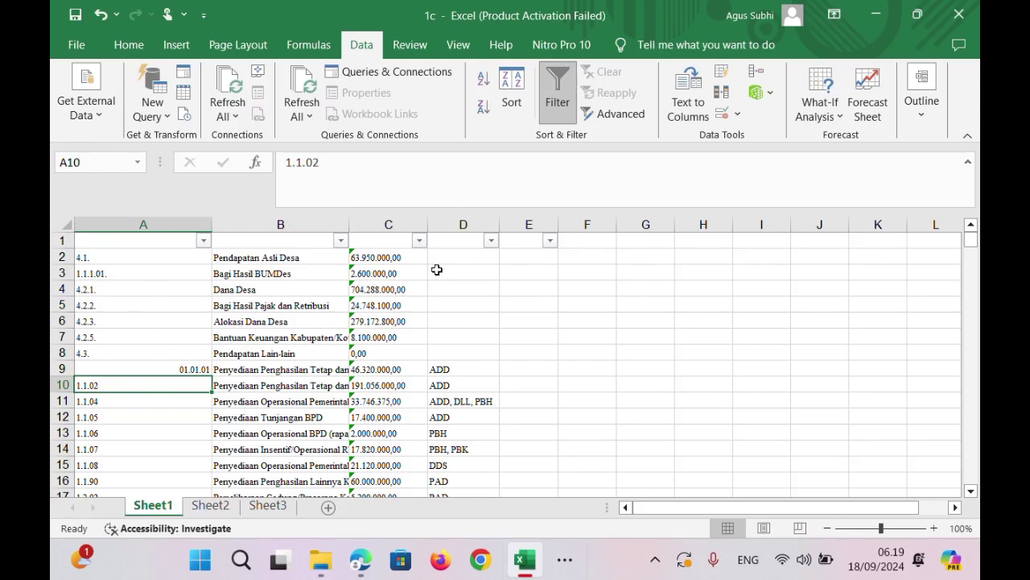
Enter the parts of code 4.1. in separate cells, 4 in G2 and 1 in H2.
{"action": "left_click", "coordinate": [650, 260]}
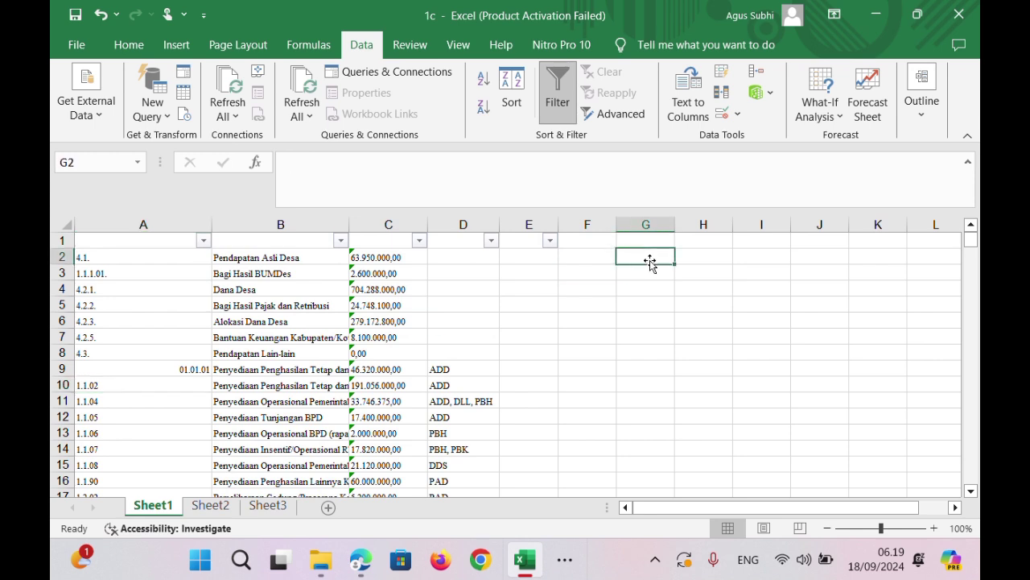
{"action": "type", "text": "4"}
{"action": "key", "text": "Tab"}
{"action": "type", "text": "1"}
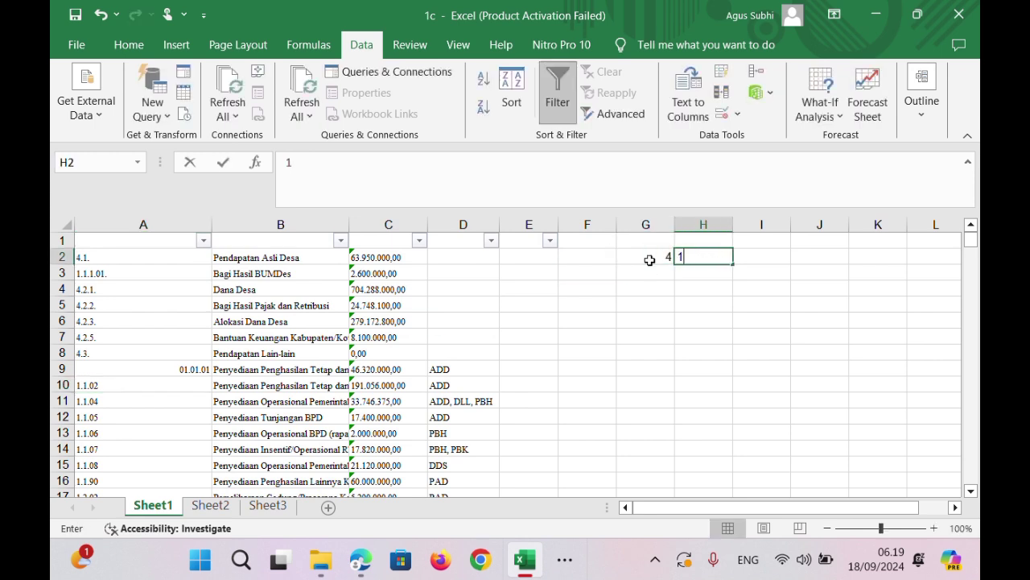
{"action": "key", "text": "Tab"}
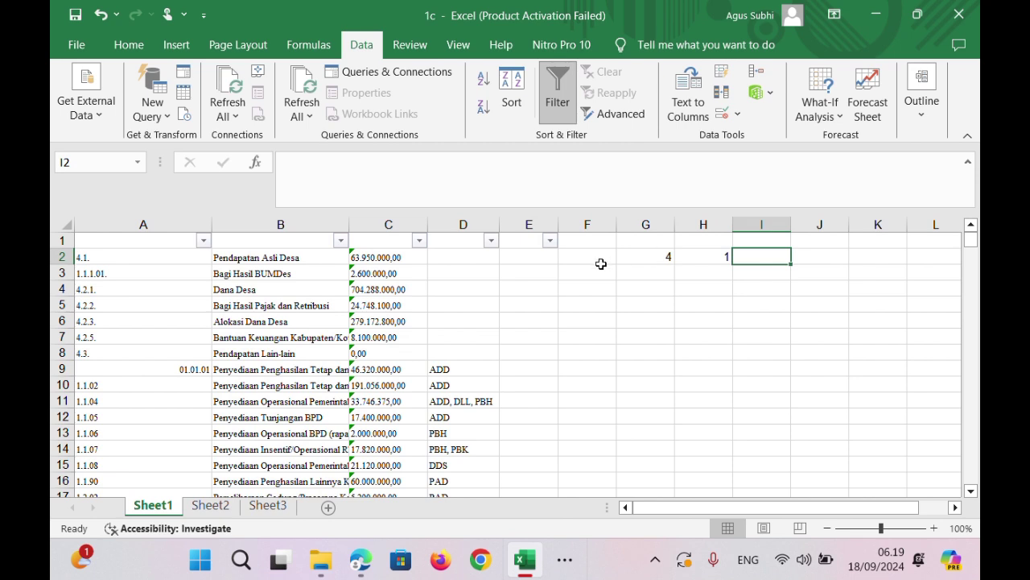
Enter 01 as a text value in I2 and the sample word Pendap in J2.
{"action": "type", "text": "'01"}
{"action": "key", "text": "Return"}
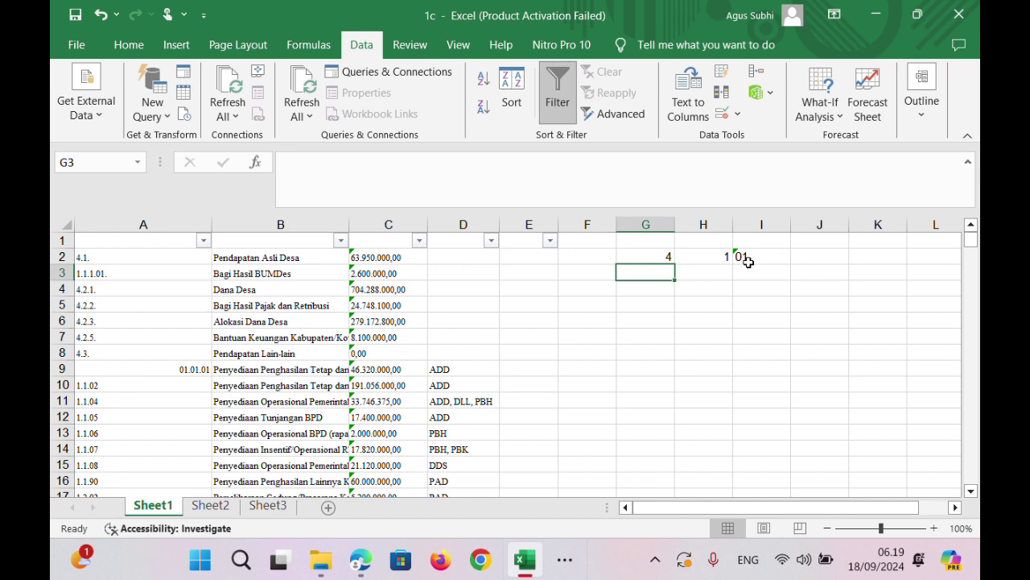
{"action": "left_click_drag", "start_coordinate": [668, 255], "coordinate": [742, 266]}
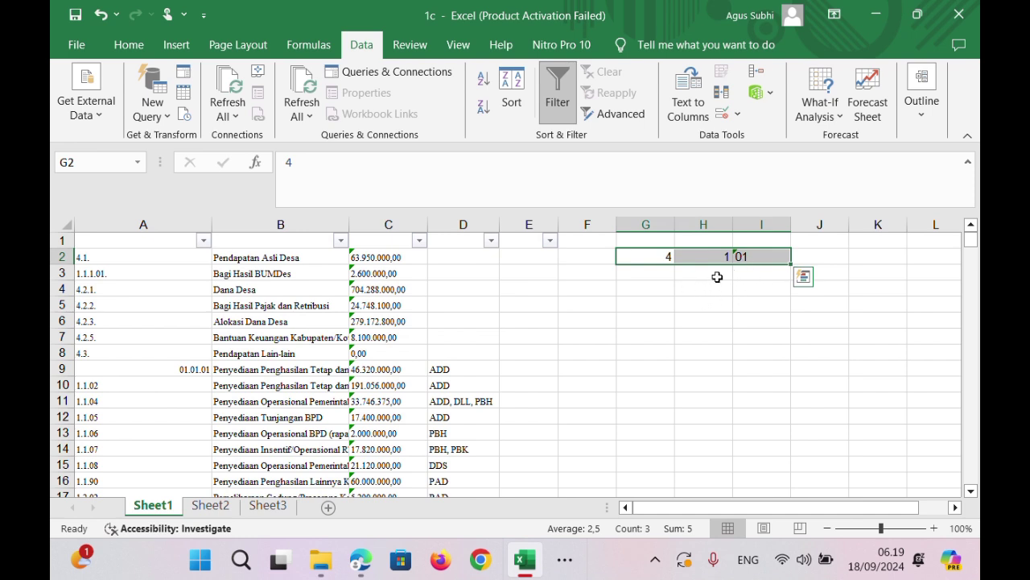
{"action": "left_click", "coordinate": [830, 256]}
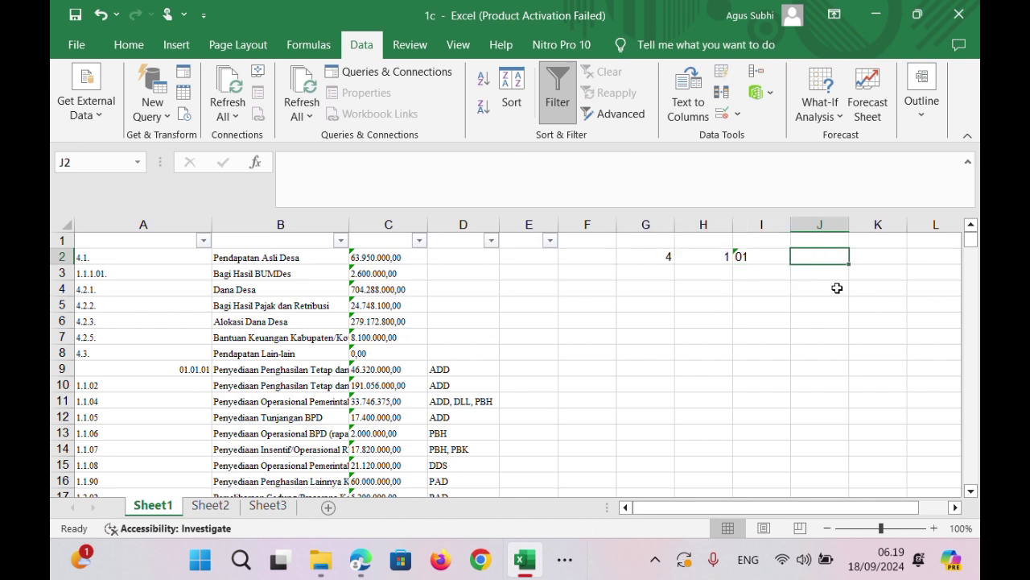
{"action": "type", "text": "PE"}
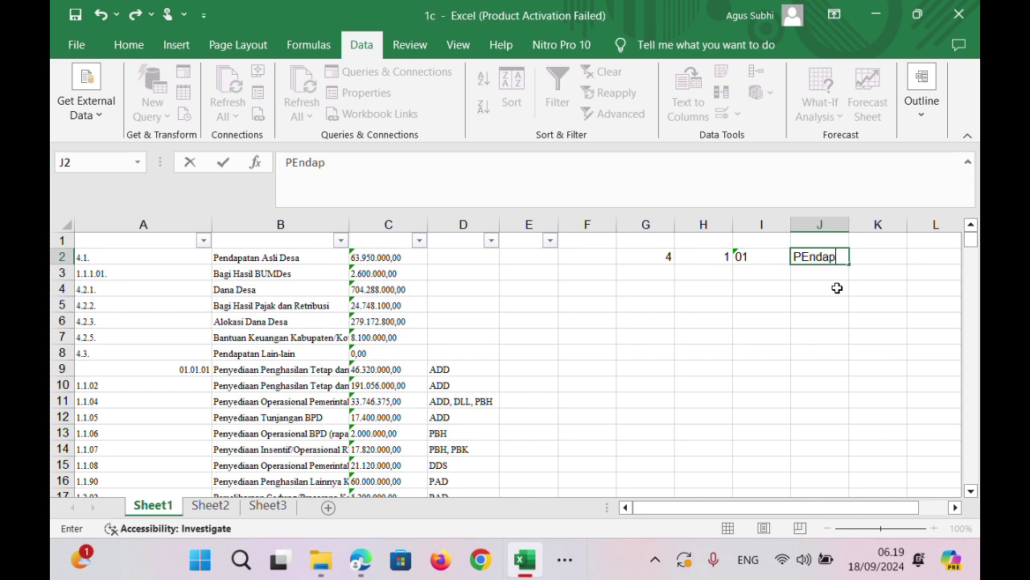
{"action": "type", "text": "ndap"}
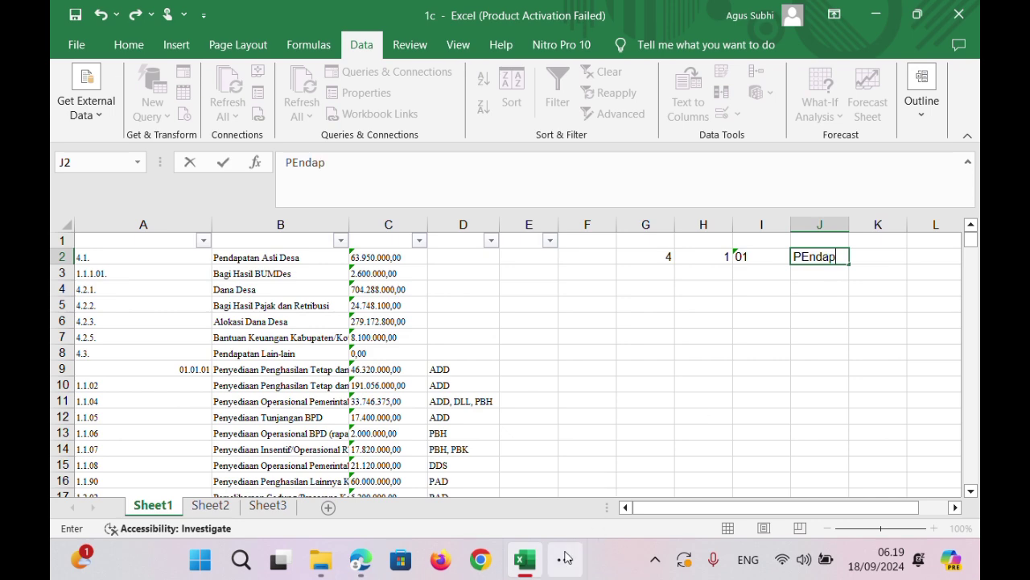
Open the 1c PDF, copy the description Hasil Usaha Desa and paste it into K2 of the 1c workbook.
{"action": "mouse_move", "coordinate": [539, 556]}
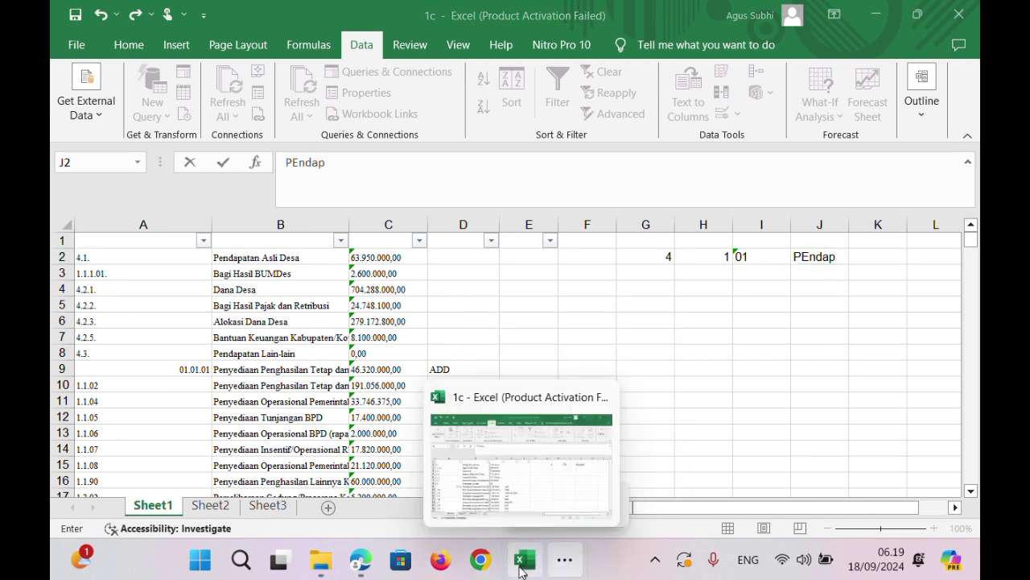
{"action": "left_click", "coordinate": [322, 558]}
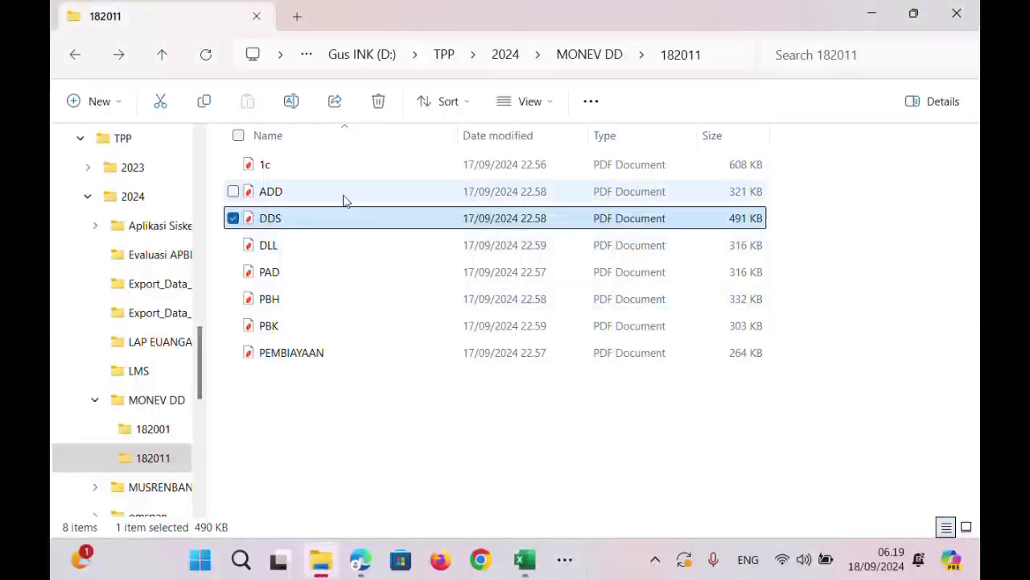
{"action": "double_click", "coordinate": [342, 164]}
{"action": "scroll", "coordinate": [628, 292], "scroll_direction": "up", "scroll_amount": 20}
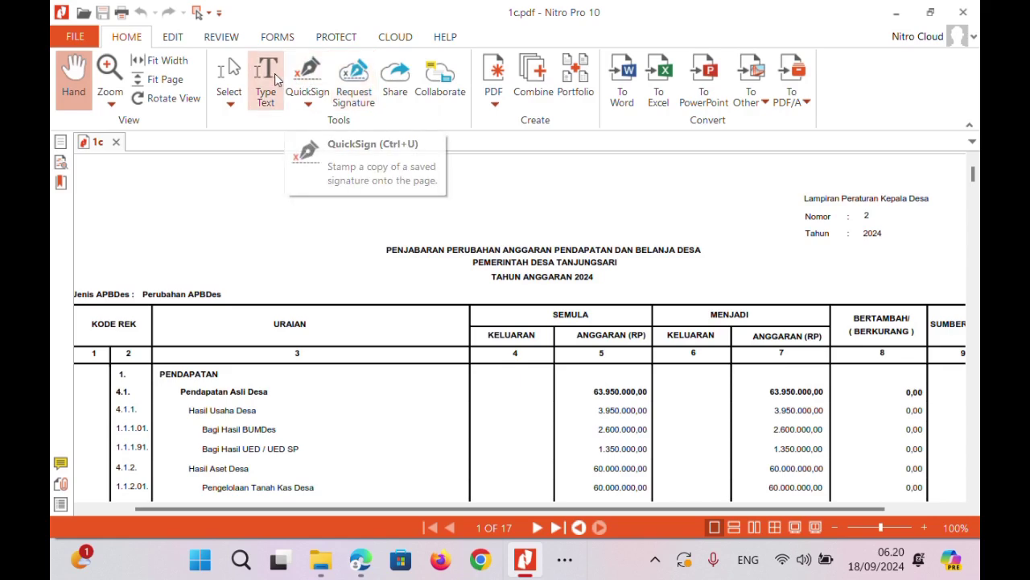
{"action": "left_click", "coordinate": [229, 74]}
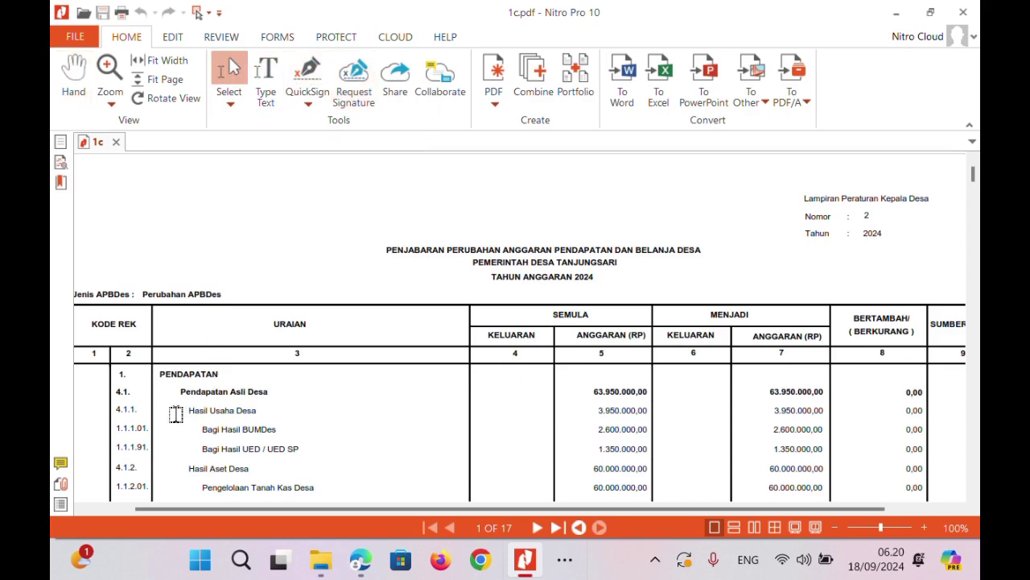
{"action": "left_click_drag", "start_coordinate": [185, 411], "coordinate": [264, 415]}
{"action": "key", "text": "ctrl+c"}
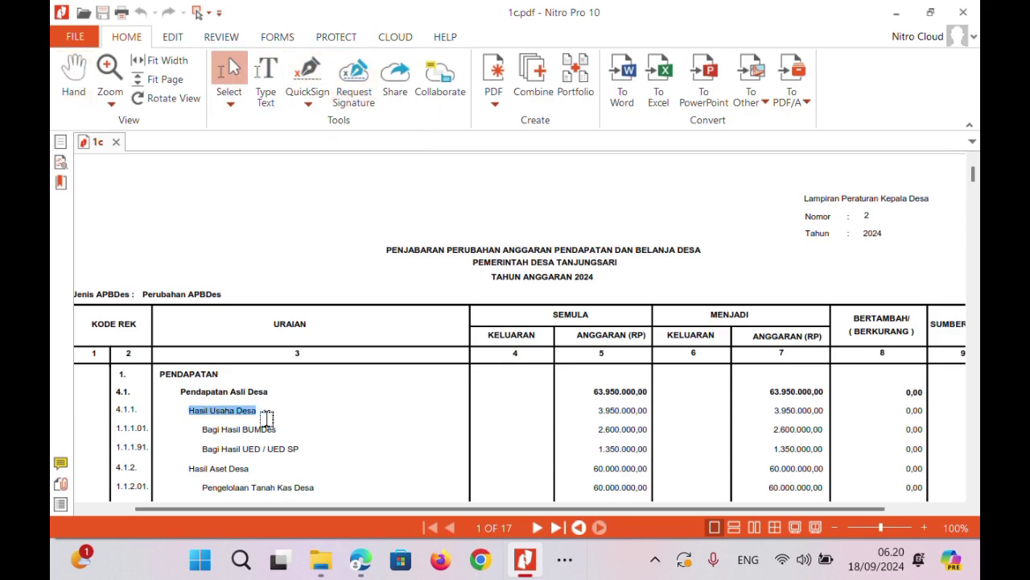
{"action": "left_click", "coordinate": [565, 560]}
{"action": "left_click", "coordinate": [587, 502]}
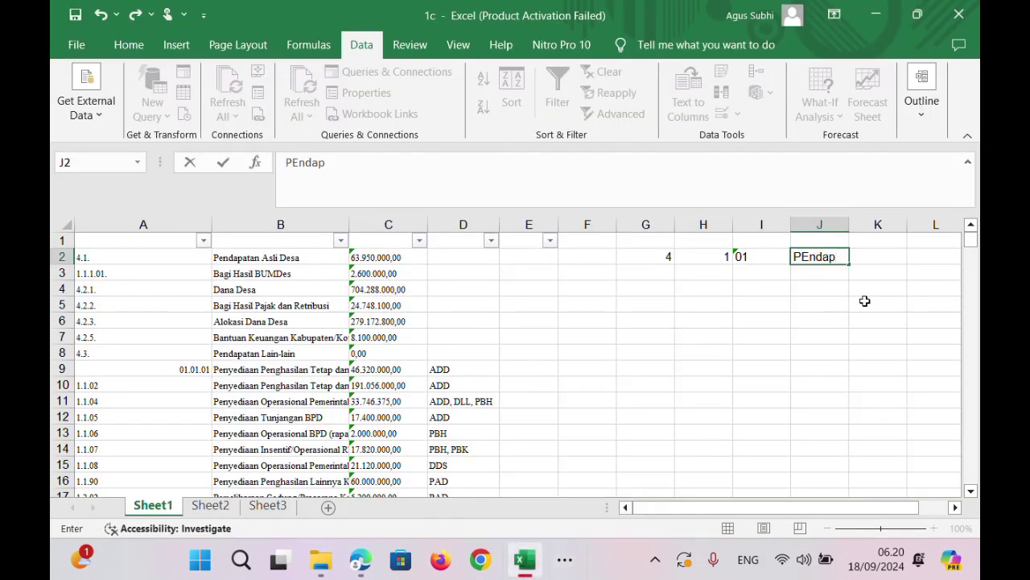
{"action": "left_click", "coordinate": [859, 257]}
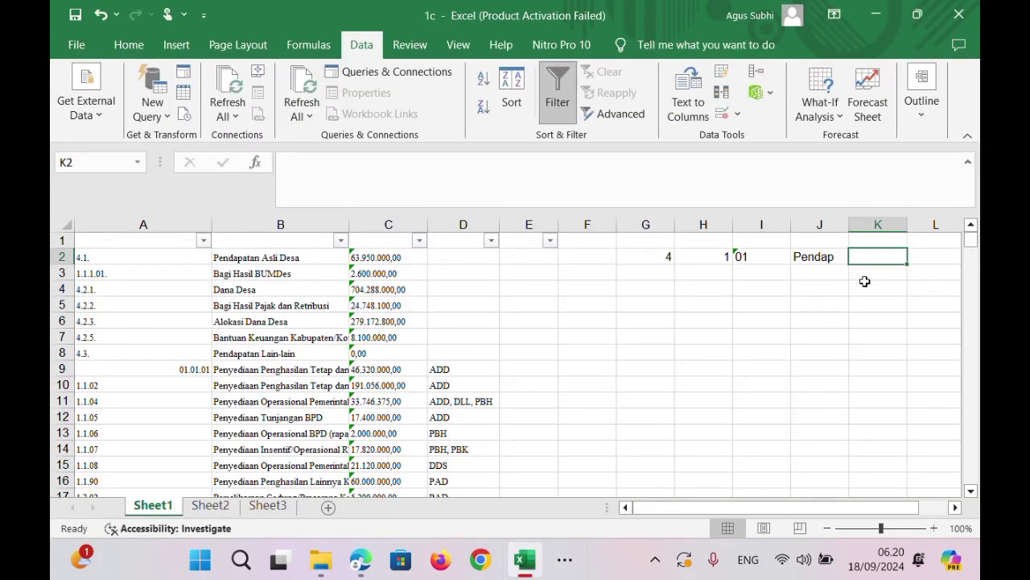
{"action": "key", "text": "ctrl+v"}
Clear the sample entries from G2:K2.
{"action": "left_click_drag", "start_coordinate": [672, 255], "coordinate": [902, 268]}
{"action": "key", "text": "Delete"}
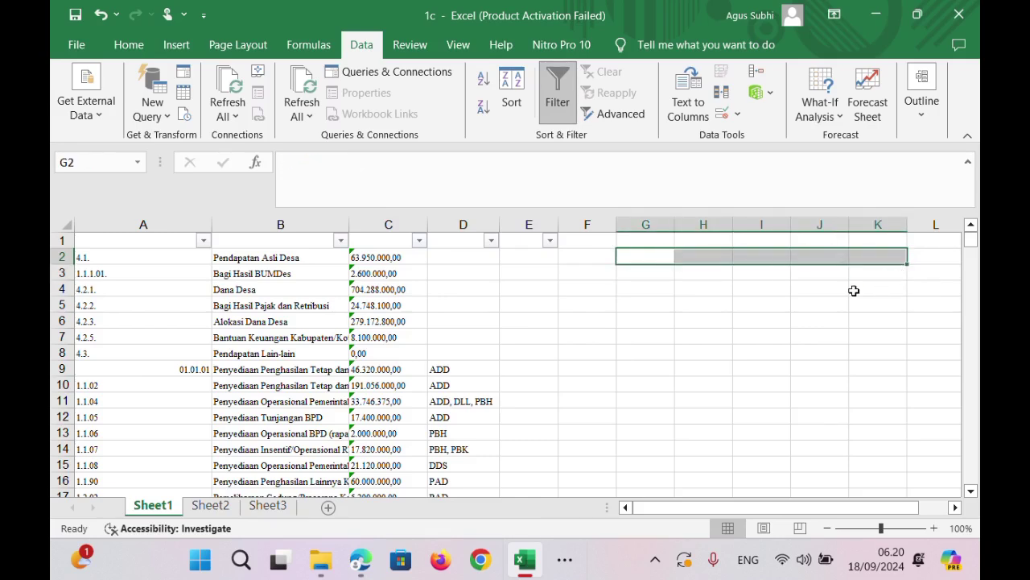
{"action": "left_click", "coordinate": [572, 318]}
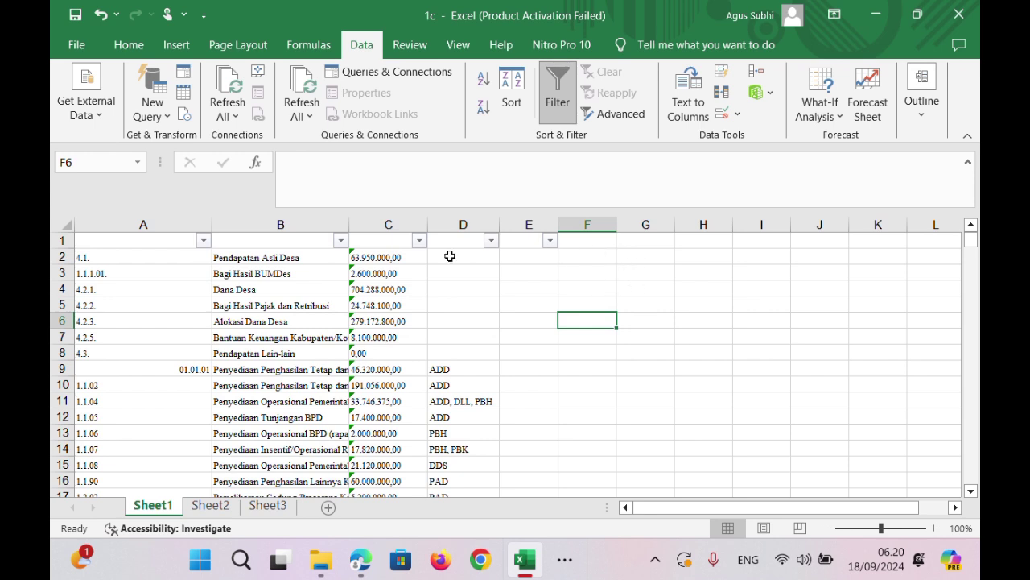
Insert four blank columns, B to E, between the codes in column A and the descriptions.
{"action": "left_click", "coordinate": [181, 219]}
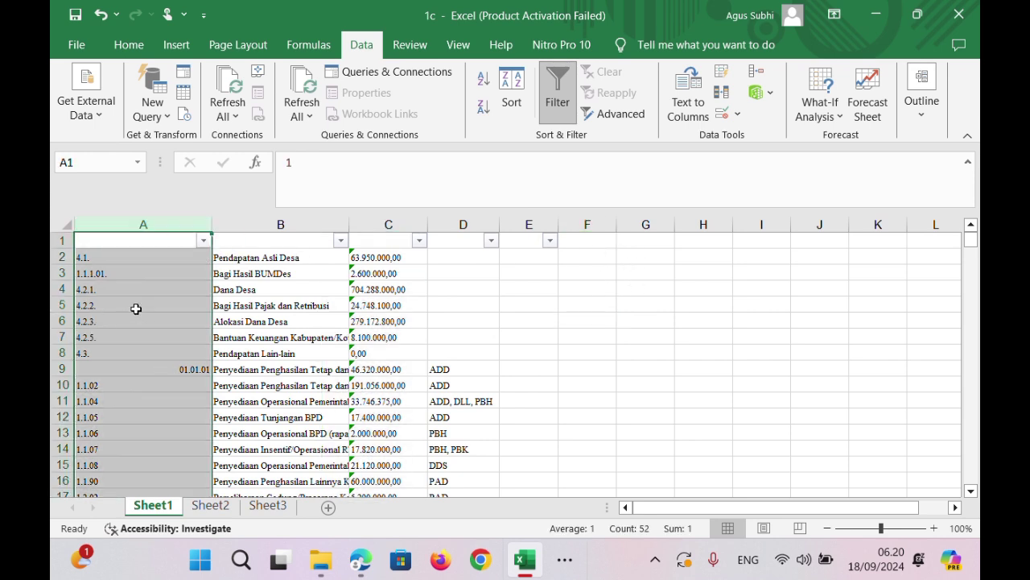
{"action": "left_click", "coordinate": [261, 225]}
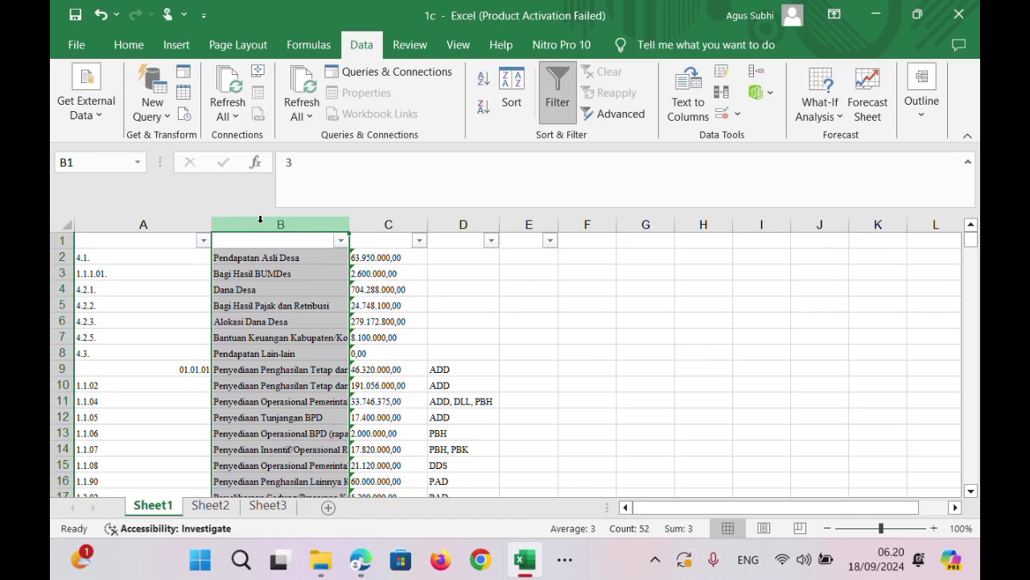
{"action": "left_click", "coordinate": [102, 274]}
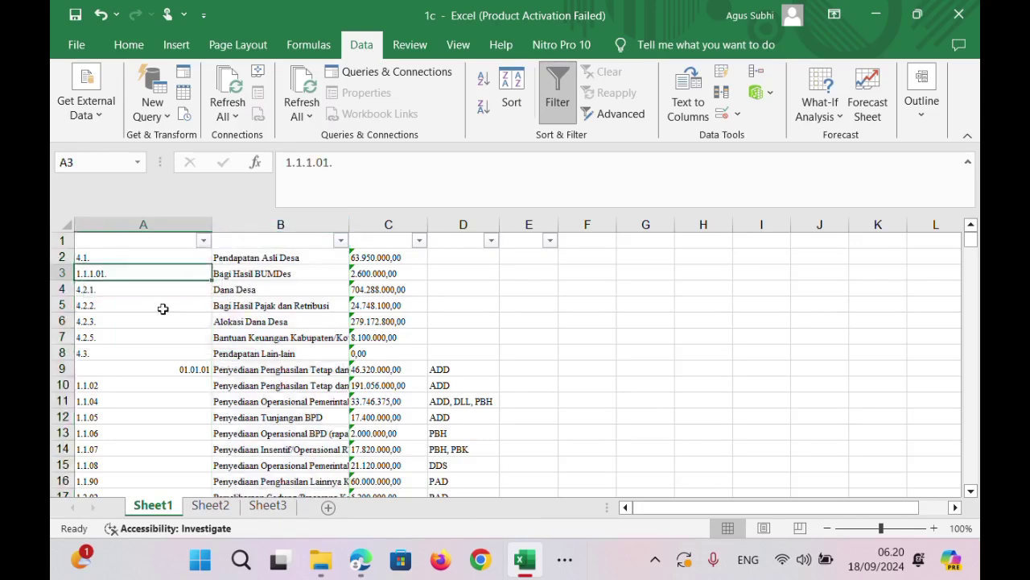
{"action": "left_click", "coordinate": [276, 224]}
{"action": "left_click_drag", "start_coordinate": [275, 224], "coordinate": [513, 221]}
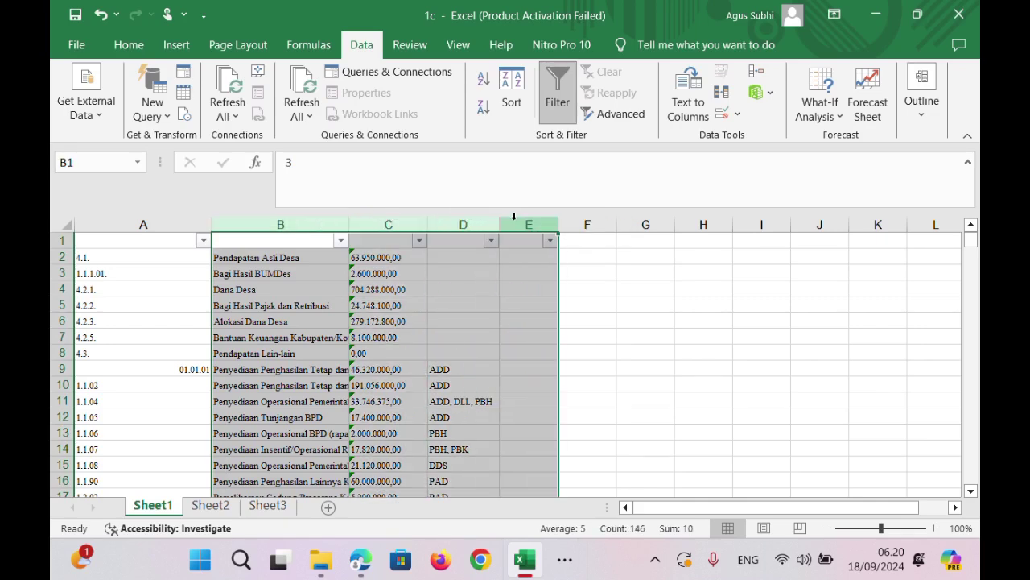
{"action": "right_click", "coordinate": [408, 264]}
{"action": "left_click", "coordinate": [475, 391]}
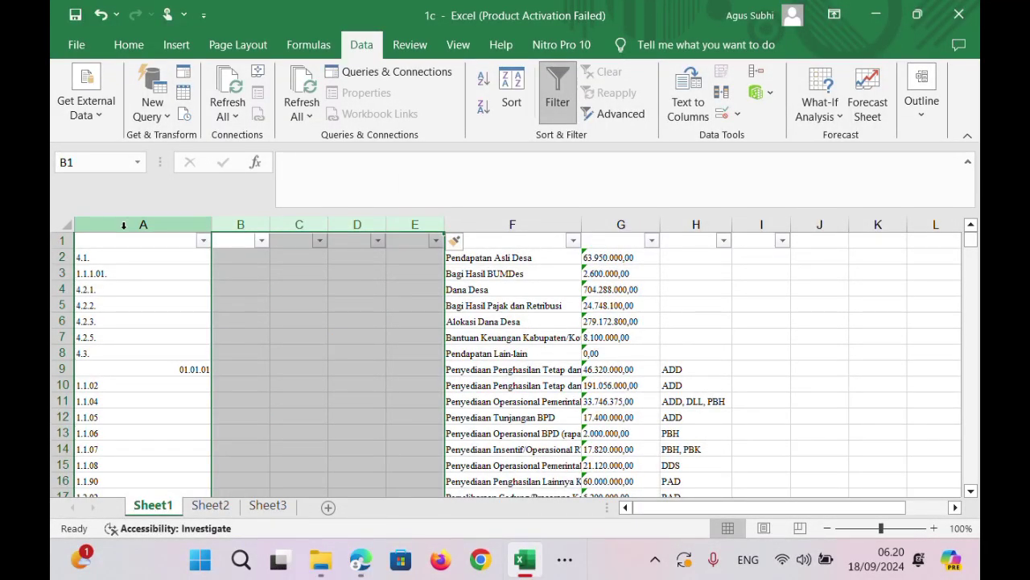
Try splitting the column A codes with fixed-width Text to Columns, placing breaks after characters 1, 3 and 6.
{"action": "left_click", "coordinate": [134, 243]}
{"action": "left_click", "coordinate": [126, 226]}
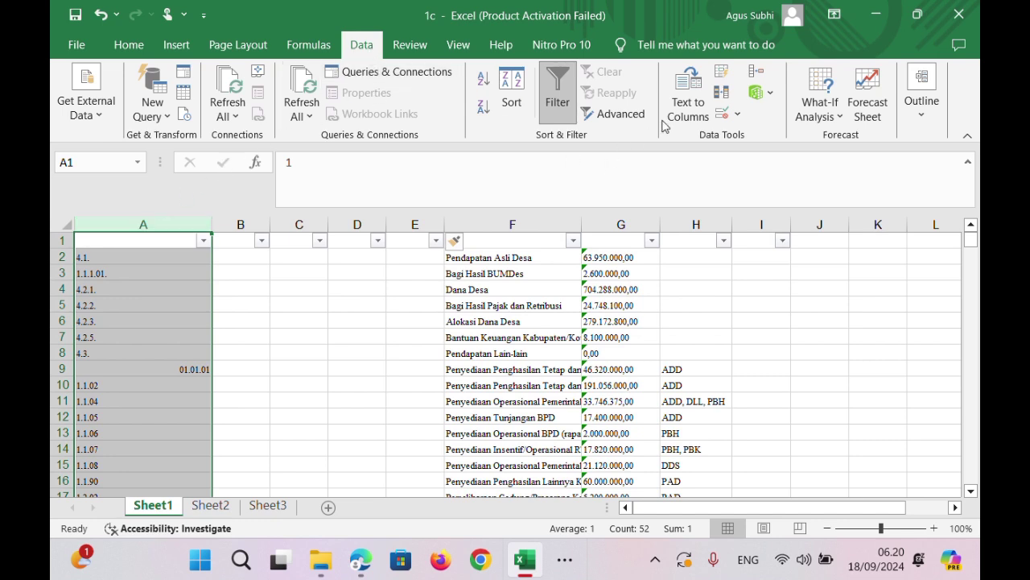
{"action": "left_click", "coordinate": [690, 112]}
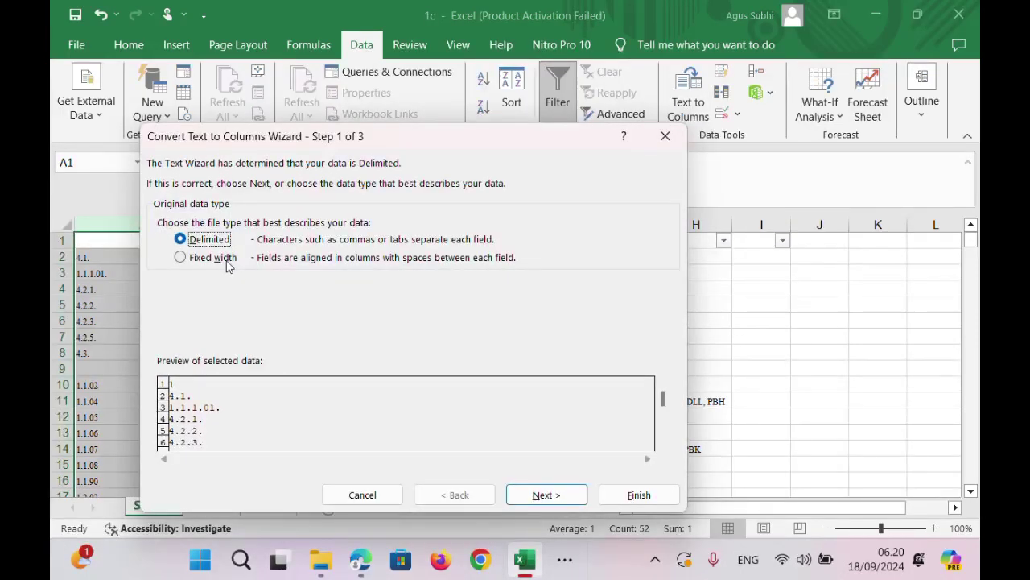
{"action": "left_click", "coordinate": [227, 262]}
{"action": "left_click", "coordinate": [531, 493]}
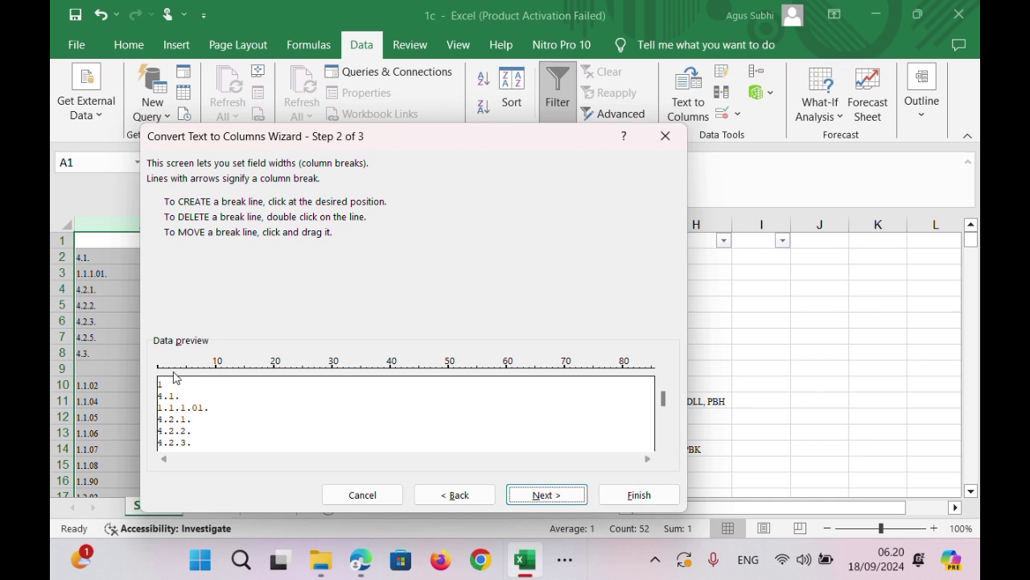
{"action": "left_click", "coordinate": [168, 372]}
{"action": "left_click_drag", "start_coordinate": [169, 373], "coordinate": [163, 372]}
{"action": "left_click", "coordinate": [176, 371]}
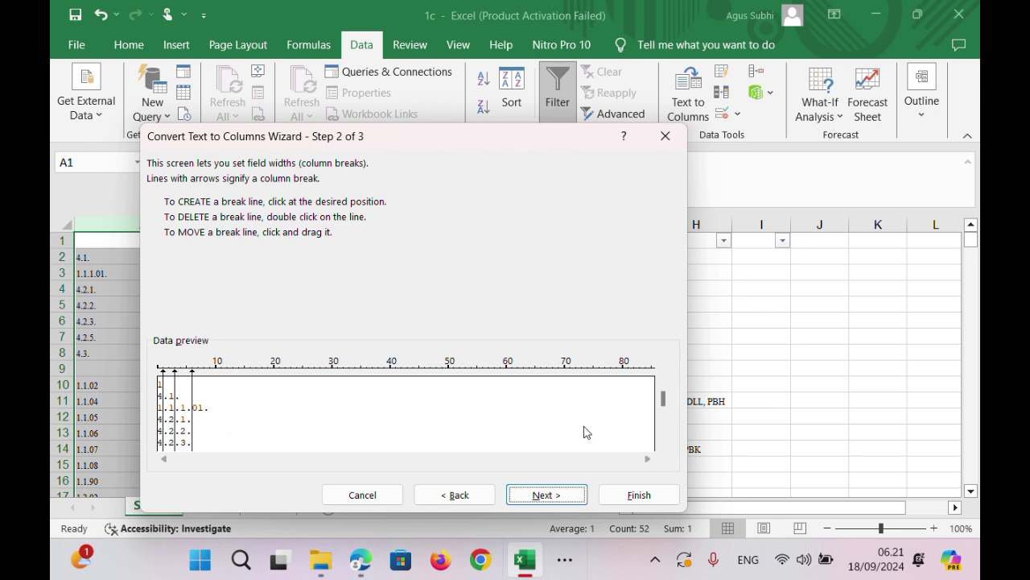
{"action": "mouse_move", "coordinate": [665, 403]}
{"action": "left_mouse_down"}
{"action": "mouse_move", "coordinate": [662, 420]}
{"action": "mouse_move", "coordinate": [660, 400]}
{"action": "left_mouse_up"}
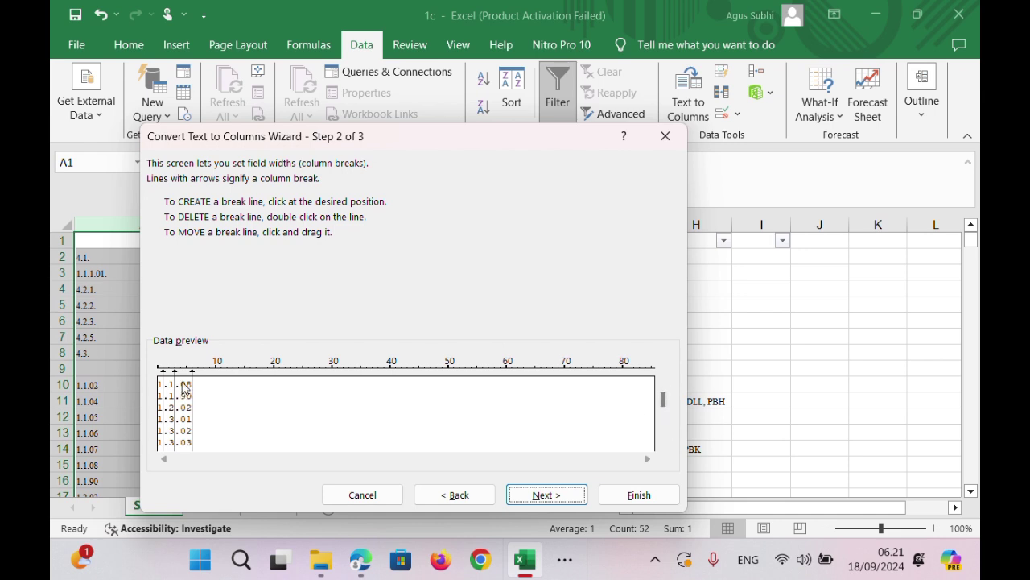
{"action": "left_click_drag", "start_coordinate": [174, 385], "coordinate": [173, 387]}
{"action": "left_click", "coordinate": [614, 497]}
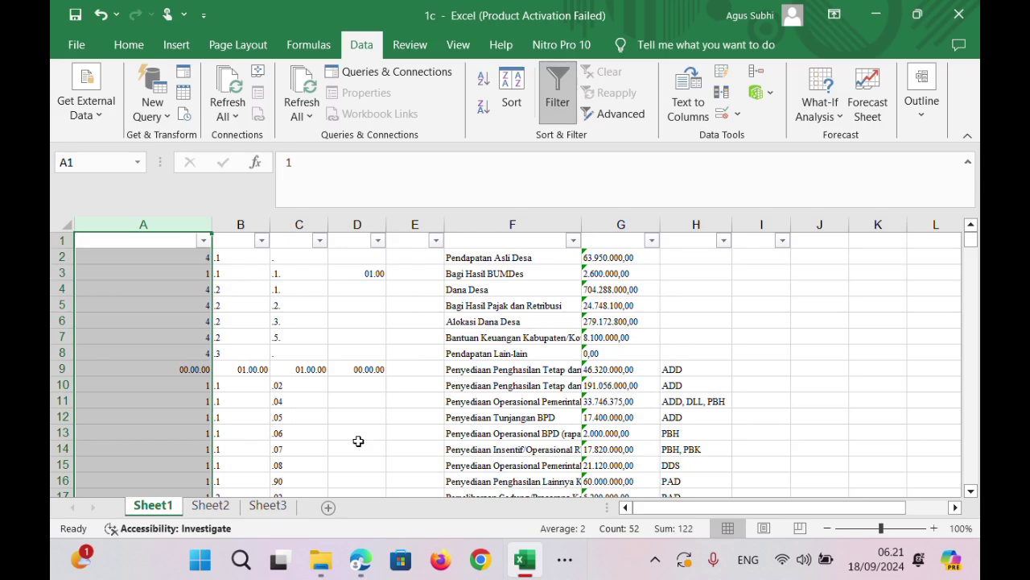
Inspect the split codes in C13 and A9, and undo the column split.
{"action": "left_click", "coordinate": [301, 429]}
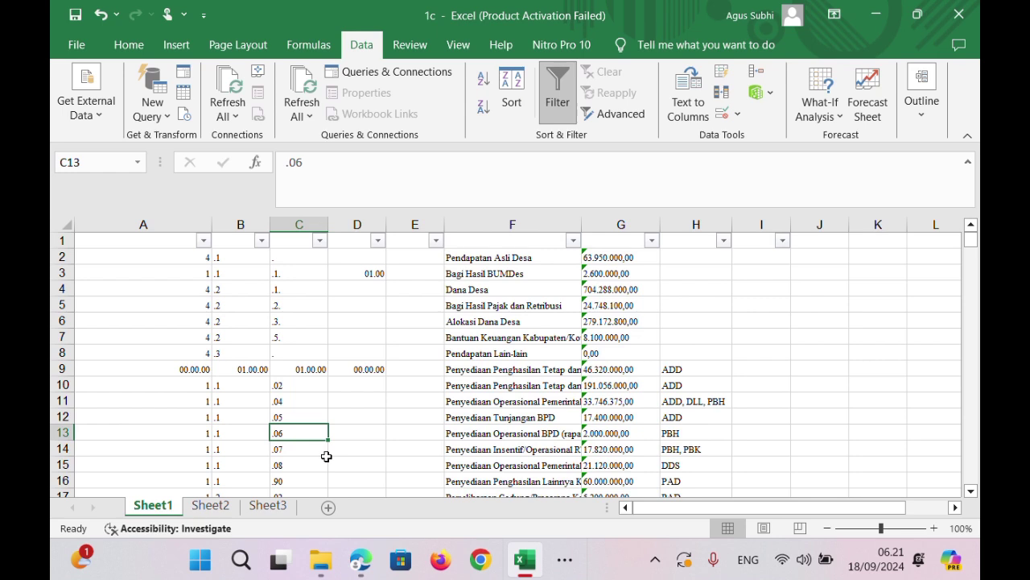
{"action": "left_click", "coordinate": [200, 372]}
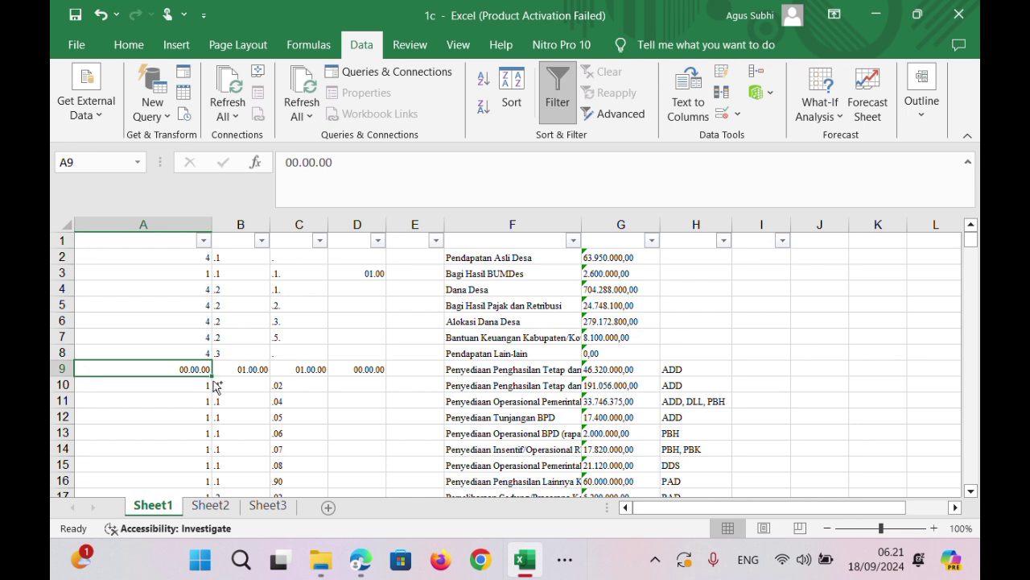
{"action": "key", "text": "ctrl+z"}
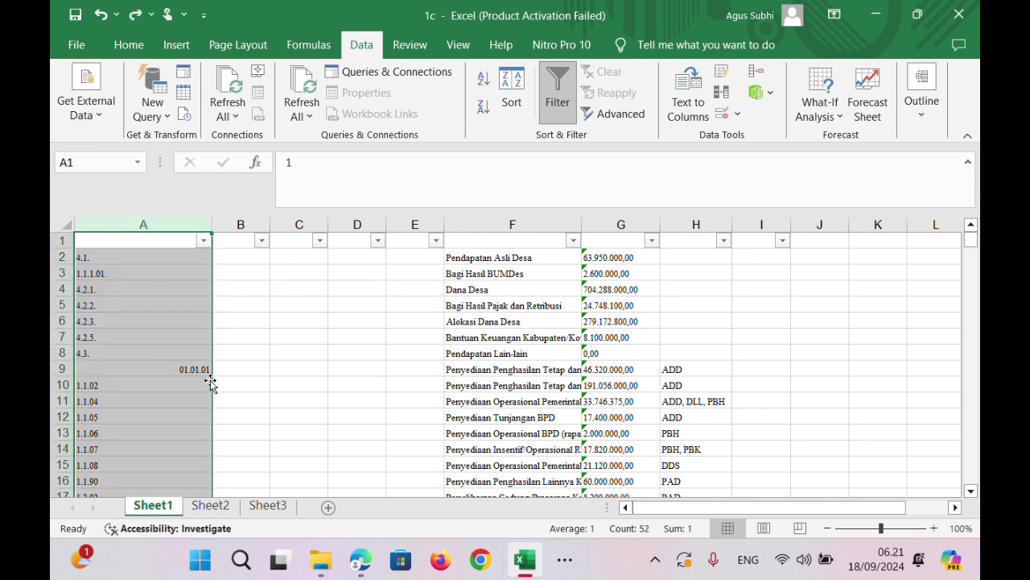
Try converting the date-like code in A9 to text and replacing it with 1.1.01.
{"action": "left_click", "coordinate": [194, 367]}
{"action": "left_click", "coordinate": [284, 164]}
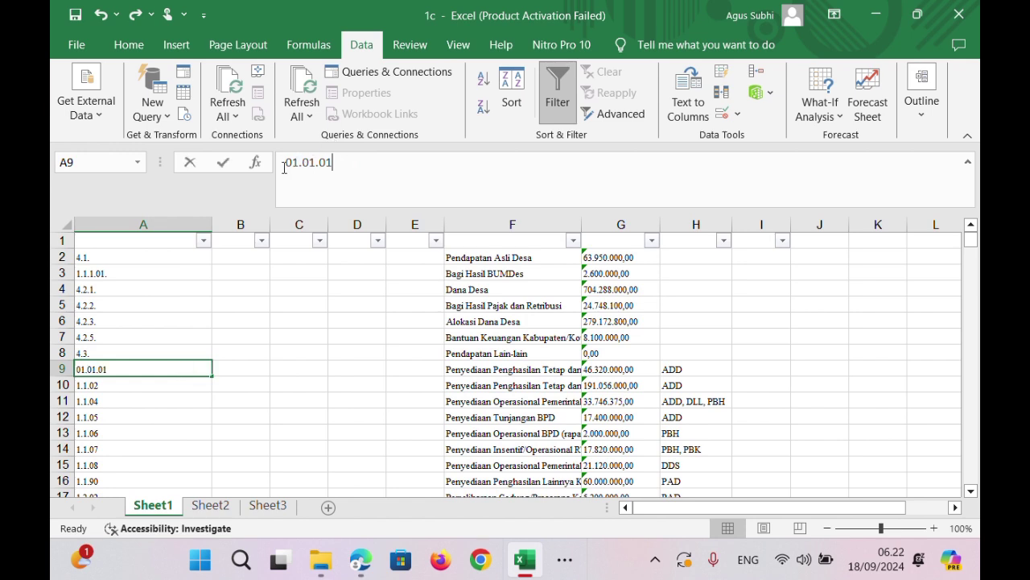
{"action": "type", "text": "'"}
{"action": "key", "text": "Return"}
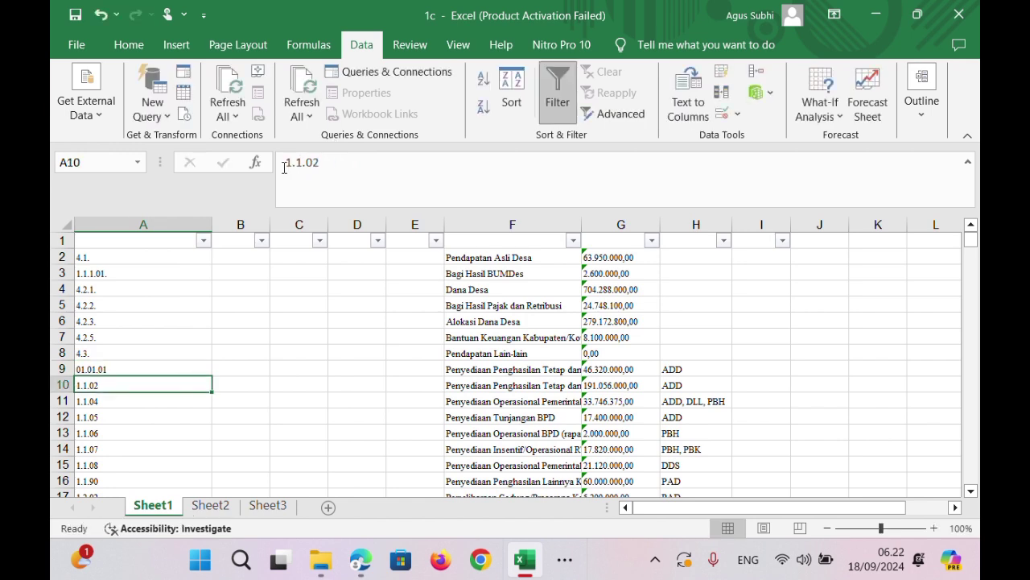
{"action": "left_click", "coordinate": [105, 369]}
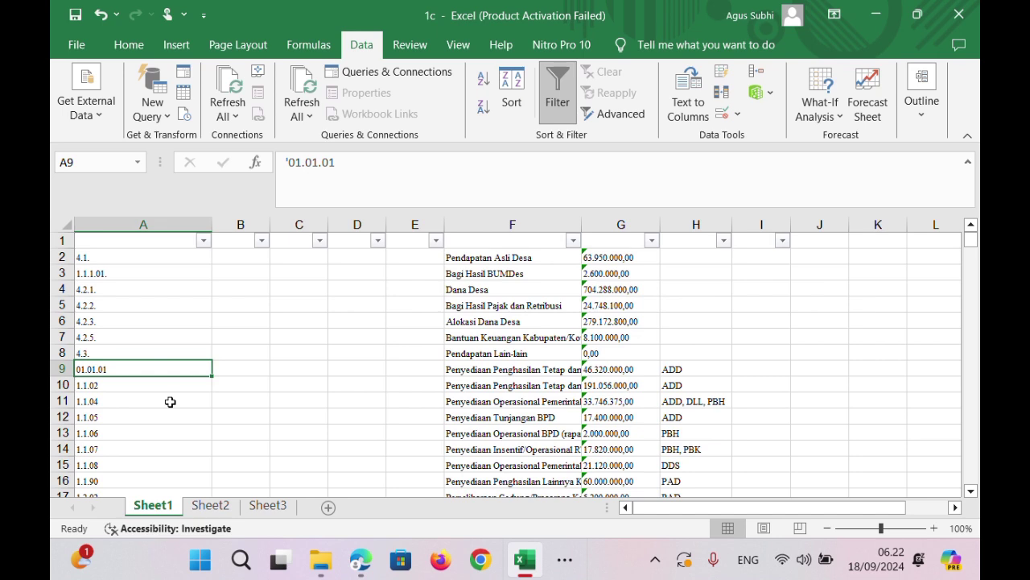
{"action": "type", "text": "1."}
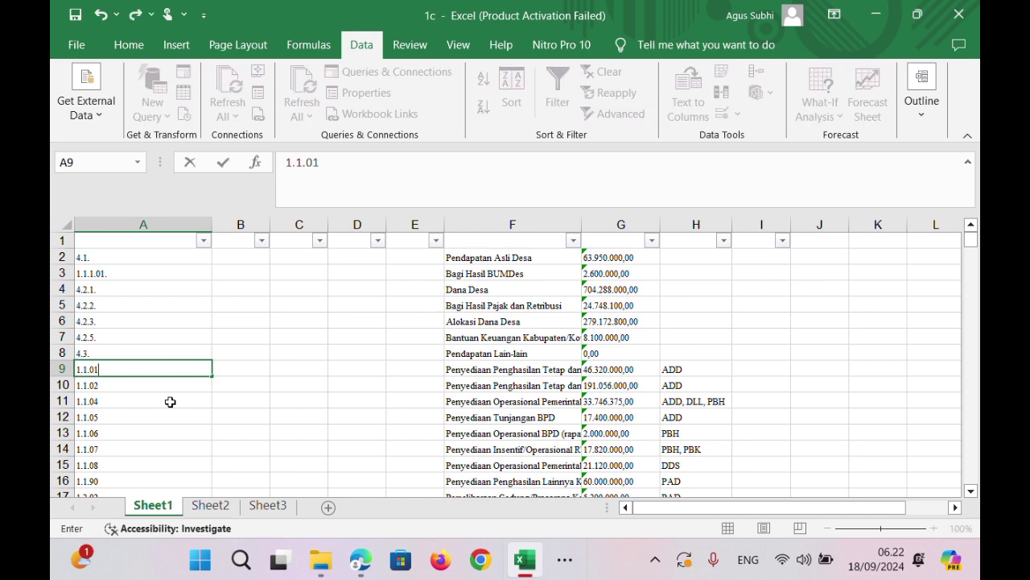
{"action": "key", "text": "Return"}
Enter the code 1.1.01 in A9 as text.
{"action": "left_click", "coordinate": [180, 368]}
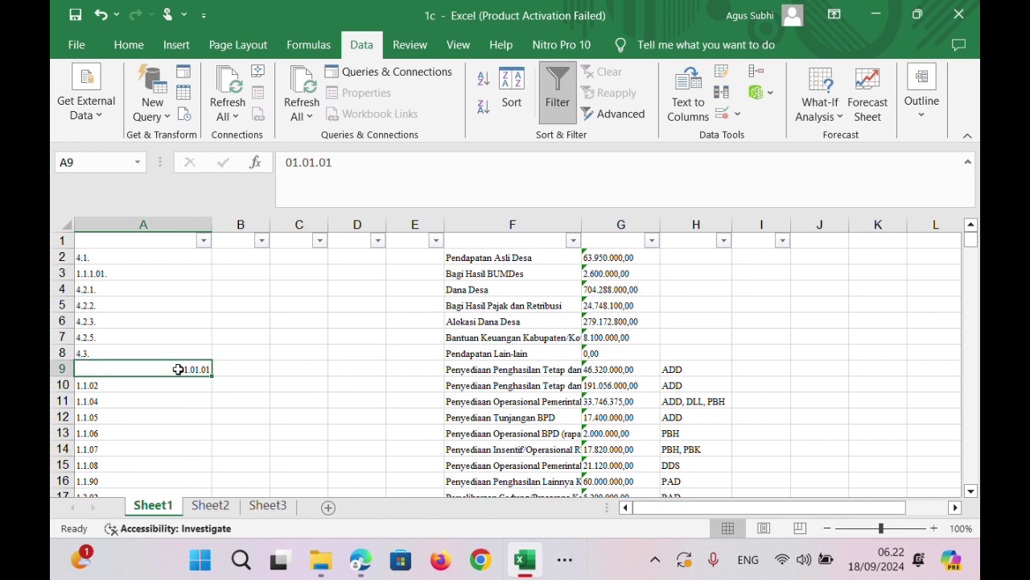
{"action": "type", "text": "'"}
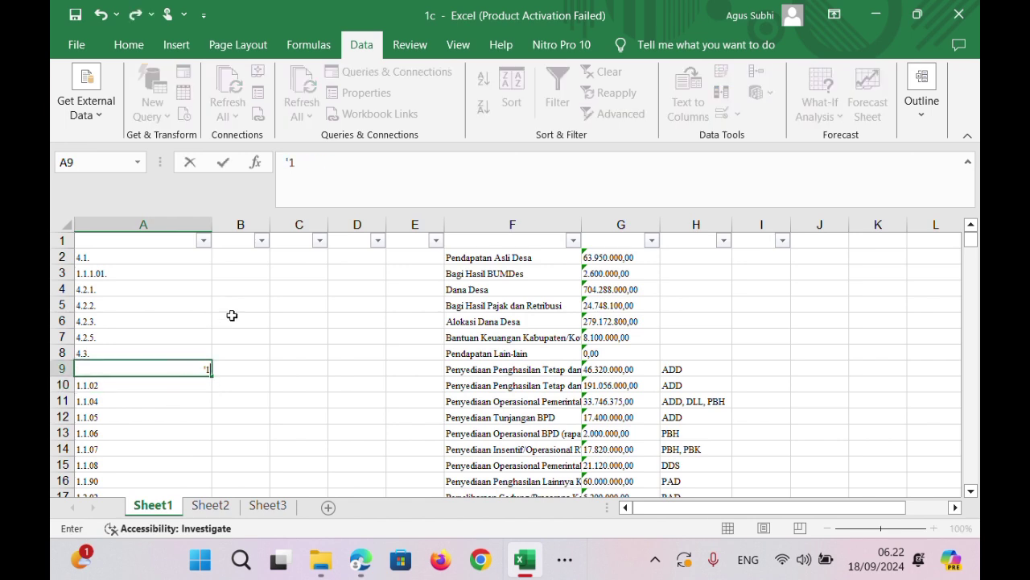
{"action": "type", "text": "1.1.01"}
{"action": "key", "text": "Return"}
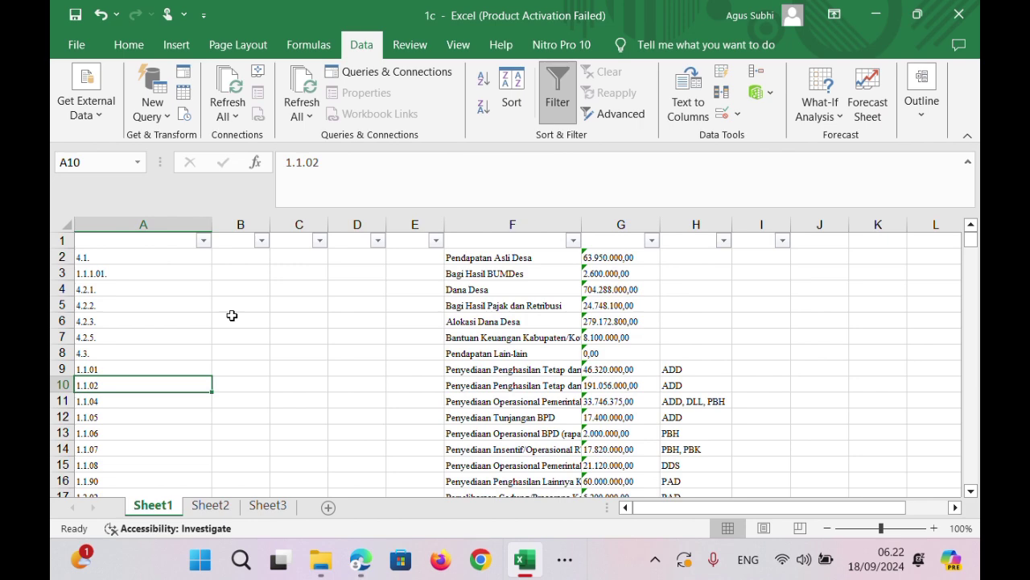
Split the column A codes with fixed-width Text to Columns, placing breaks after characters 1, 3 and 5.
{"action": "left_click", "coordinate": [159, 224]}
{"action": "left_click", "coordinate": [688, 94]}
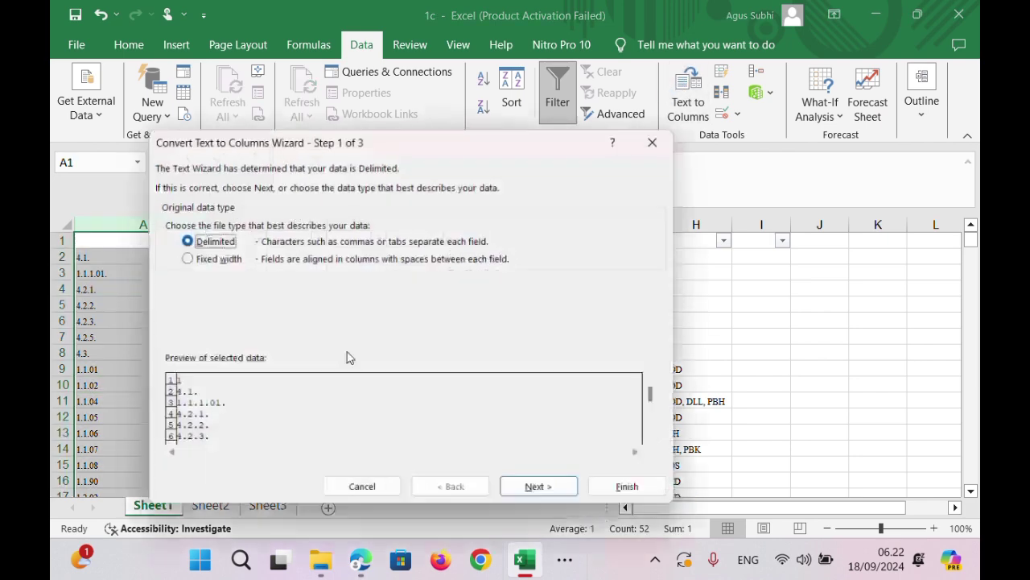
{"action": "left_click", "coordinate": [211, 257]}
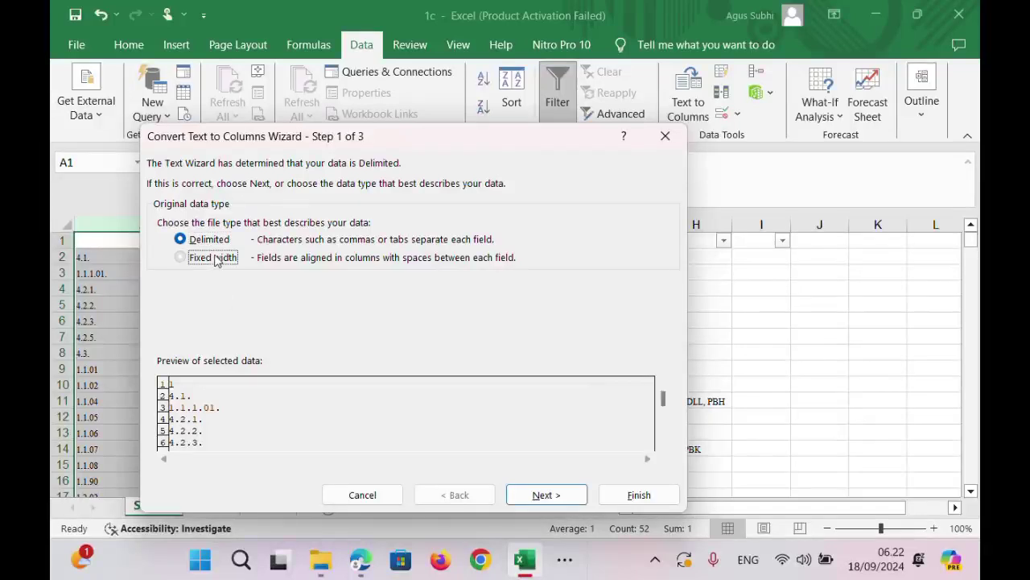
{"action": "left_click", "coordinate": [542, 495]}
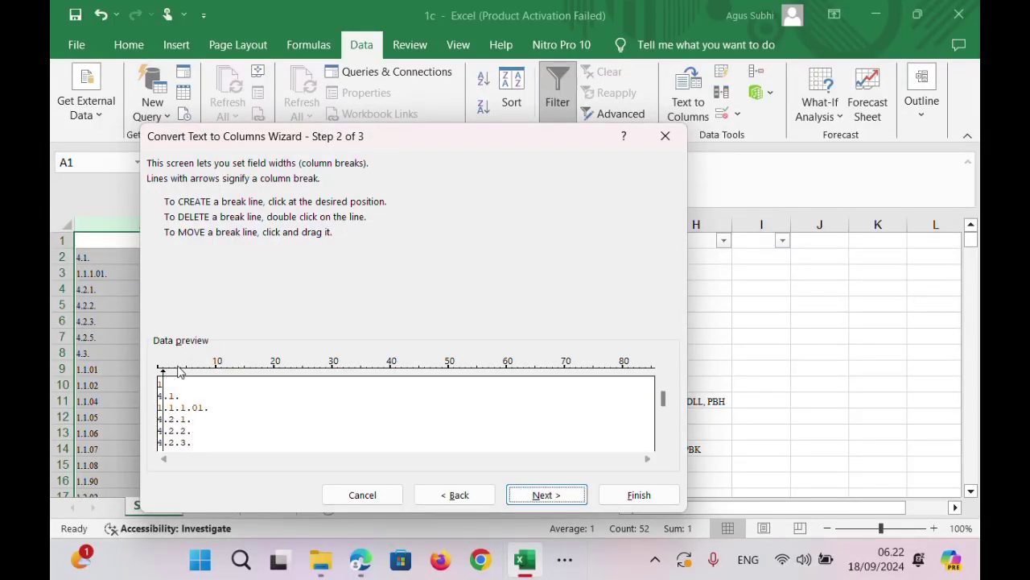
{"action": "left_click", "coordinate": [180, 370]}
{"action": "left_click_drag", "start_coordinate": [181, 377], "coordinate": [175, 377]}
{"action": "left_click", "coordinate": [616, 497]}
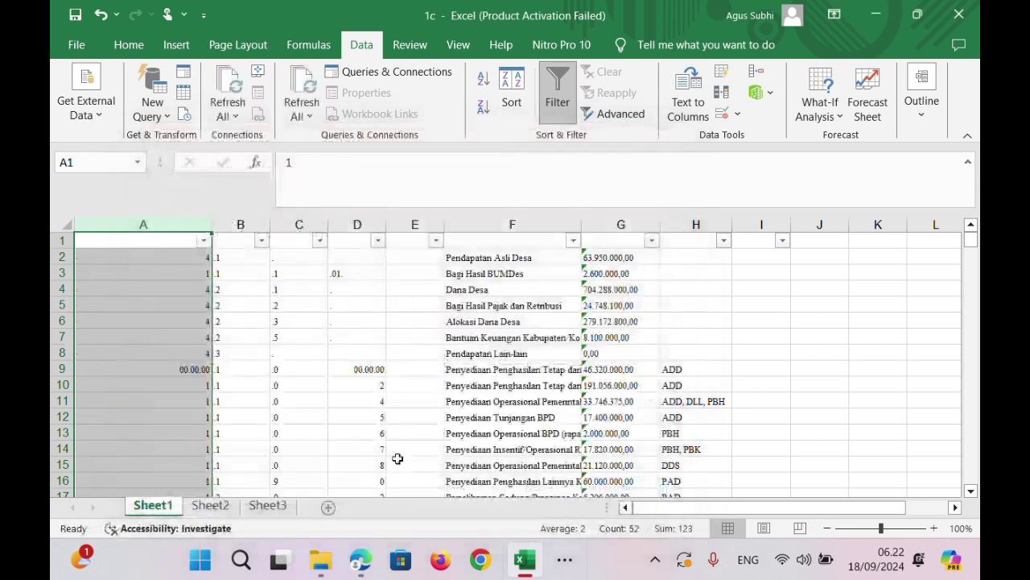
Try re-entering the value 1 in A9 and check the cell's content.
{"action": "left_click", "coordinate": [249, 379]}
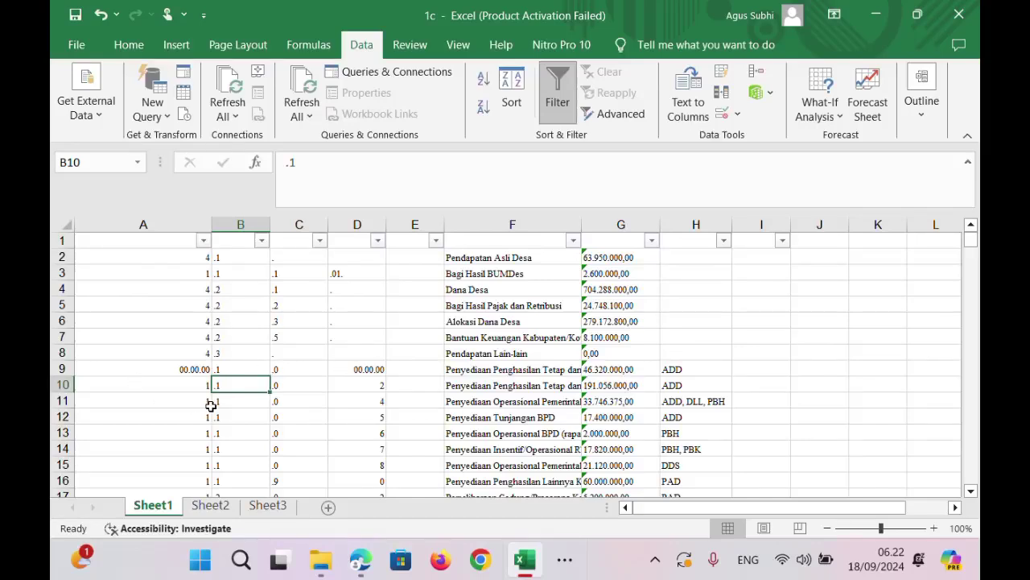
{"action": "left_click", "coordinate": [194, 370]}
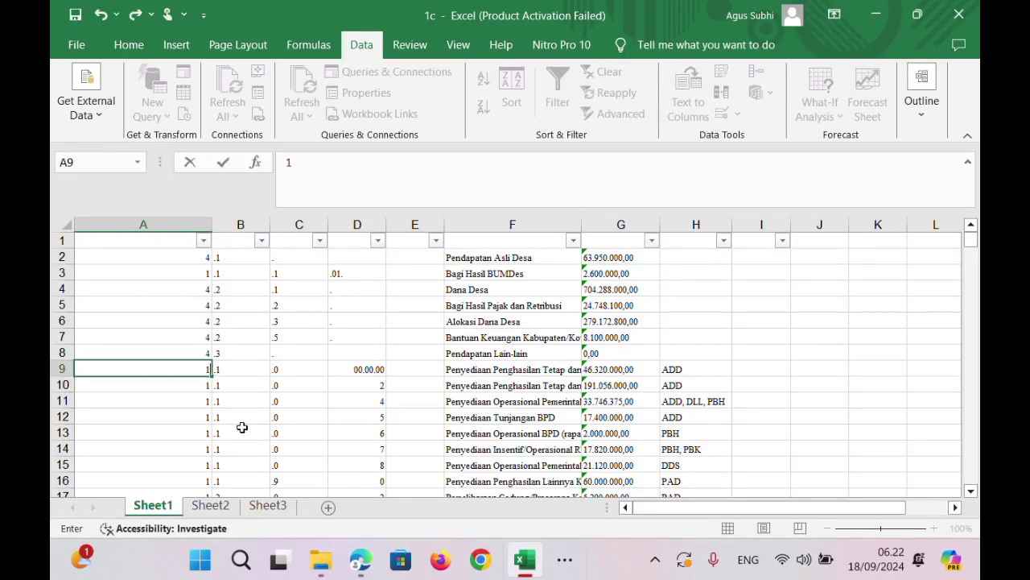
{"action": "left_click", "coordinate": [282, 367]}
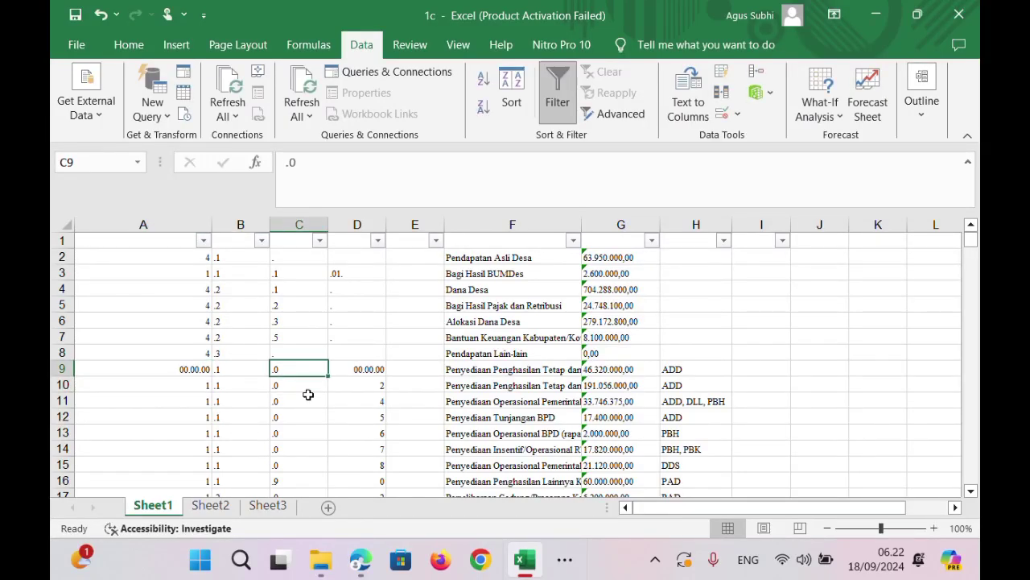
{"action": "left_click", "coordinate": [192, 367]}
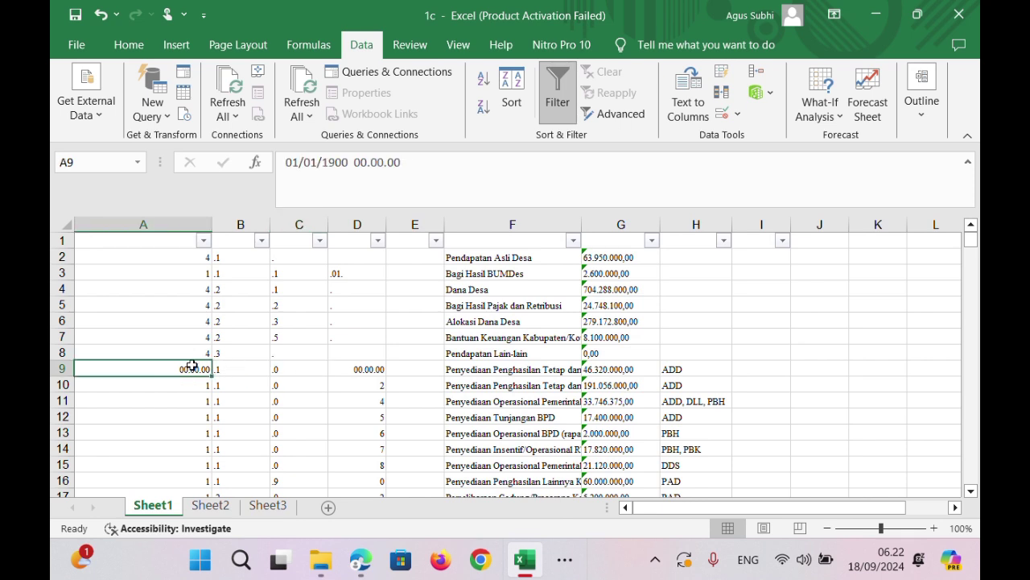
Try the General number format on A9:D9, and undo the format change.
{"action": "left_click_drag", "start_coordinate": [192, 366], "coordinate": [354, 366]}
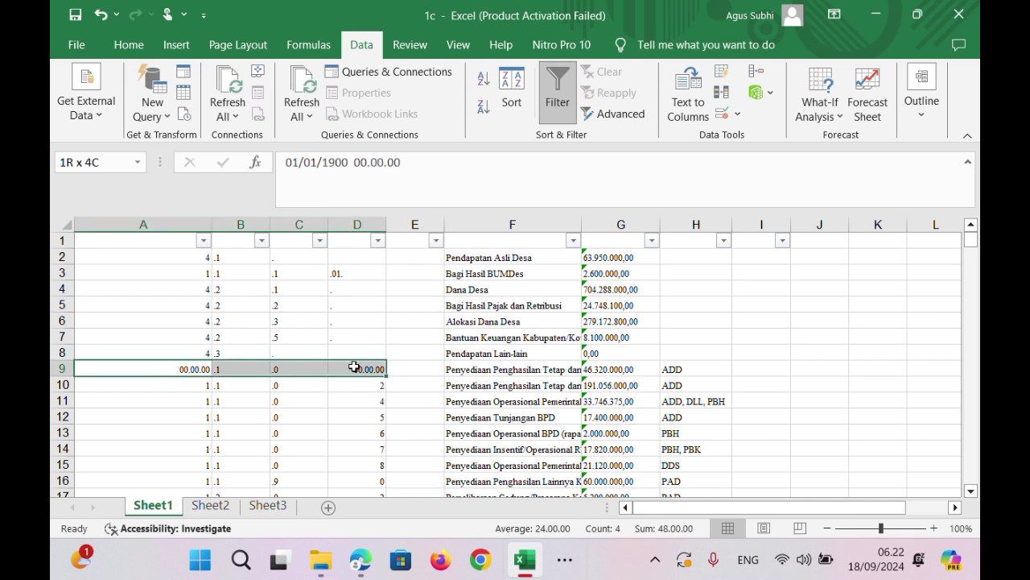
{"action": "left_click", "coordinate": [128, 45]}
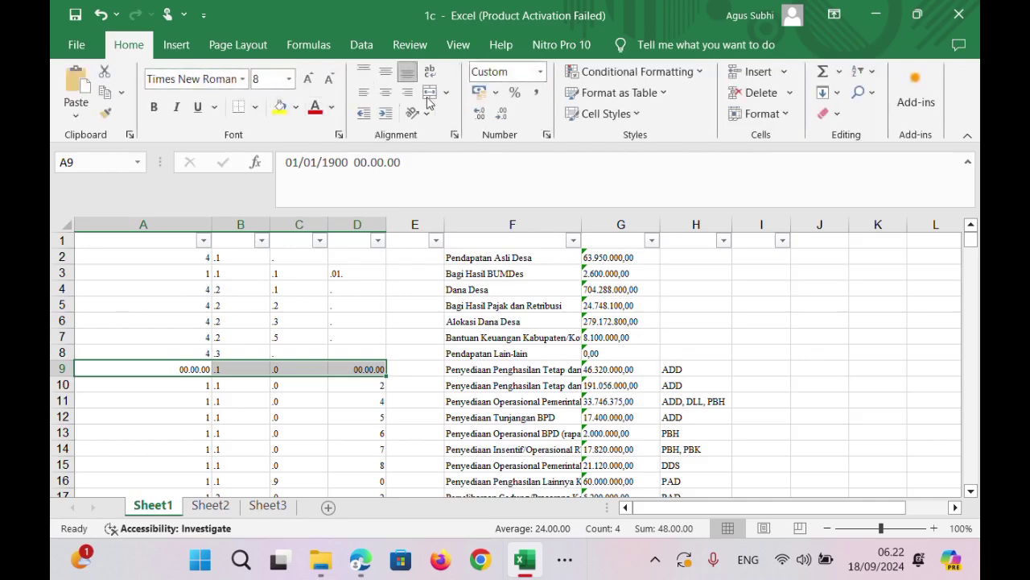
{"action": "left_click", "coordinate": [540, 73]}
{"action": "left_click", "coordinate": [535, 107]}
{"action": "left_click", "coordinate": [312, 399]}
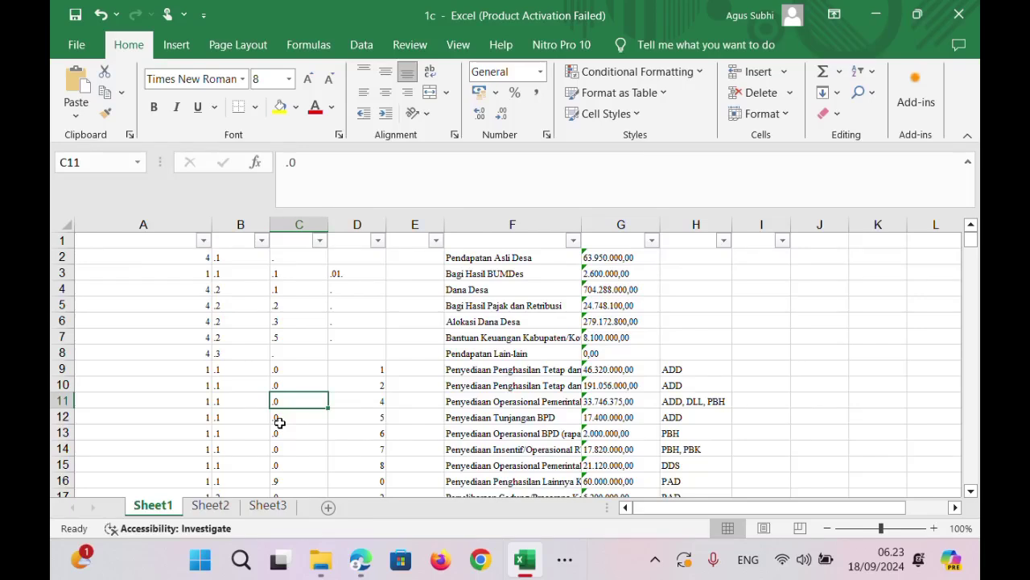
{"action": "key", "text": "ctrl+z"}
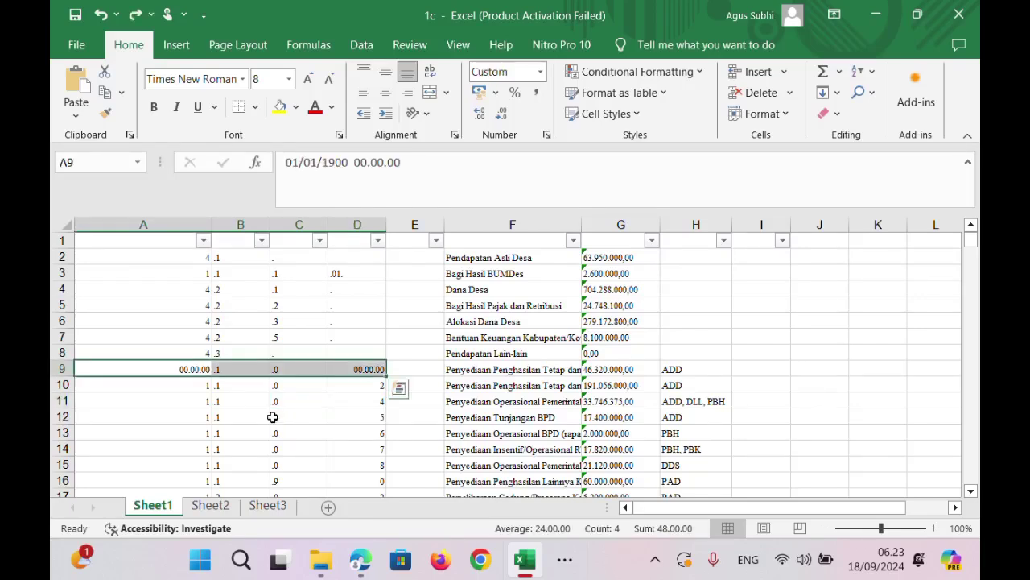
Select the split code cells A9:D9 again and open their number format choices.
{"action": "double_click", "coordinate": [244, 384]}
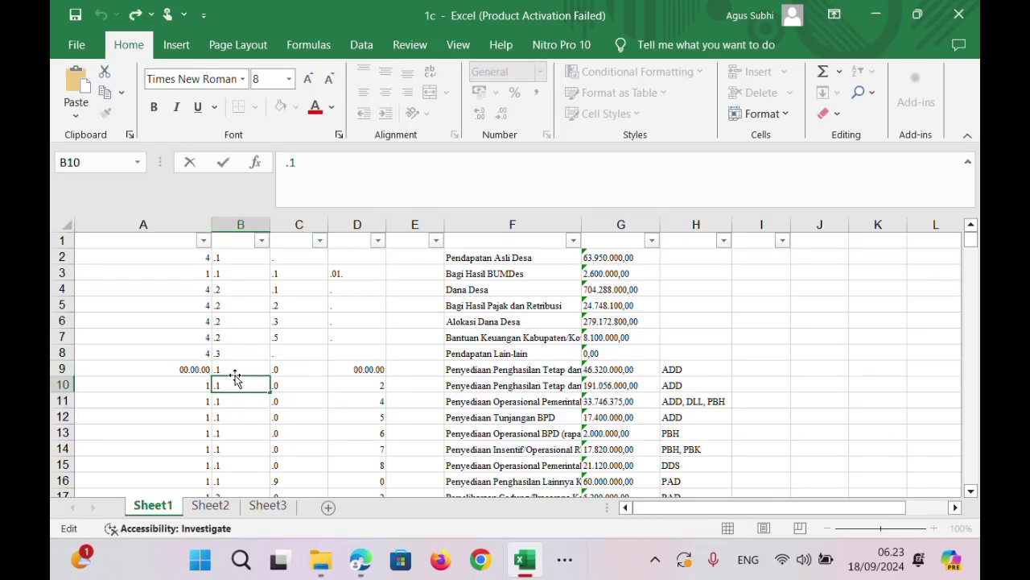
{"action": "left_click", "coordinate": [193, 373]}
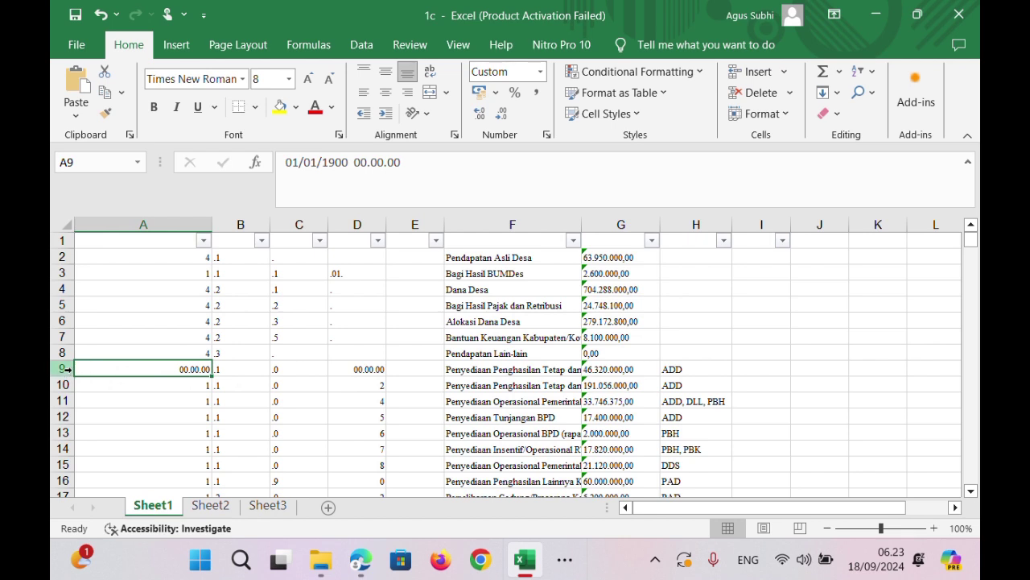
{"action": "left_click_drag", "start_coordinate": [96, 369], "coordinate": [351, 370]}
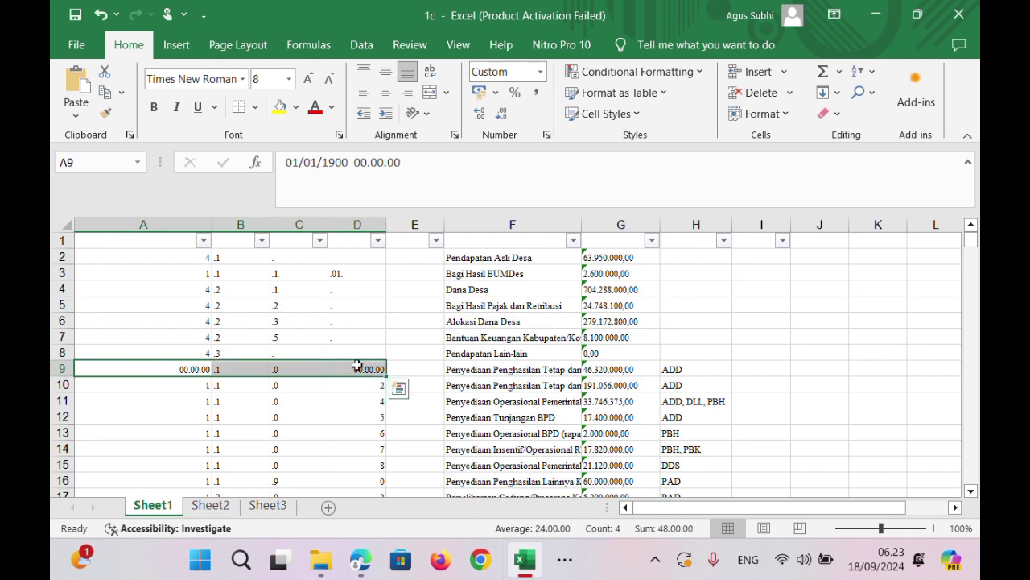
{"action": "left_click", "coordinate": [542, 74]}
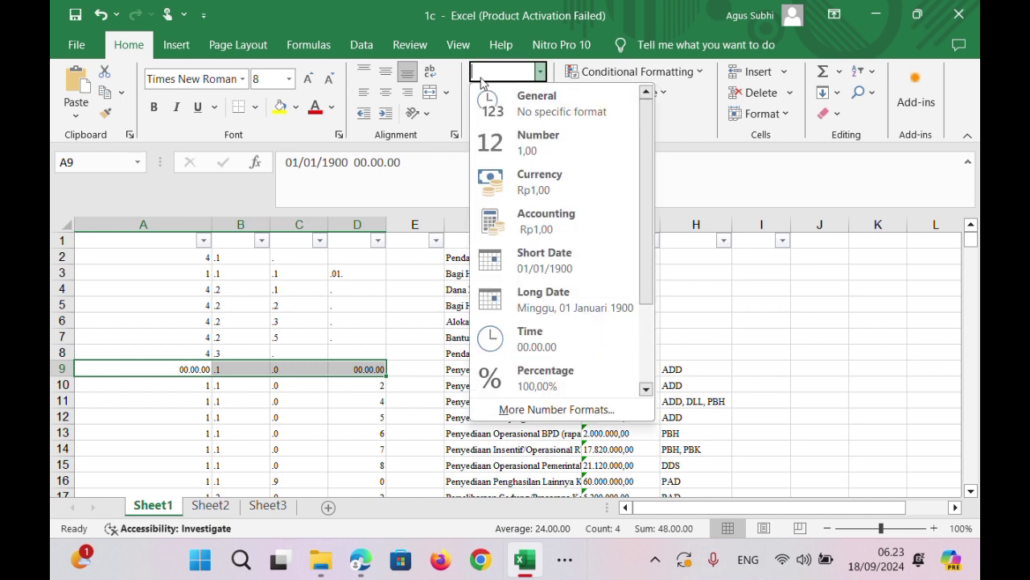
Set the number format of cells A9:D9 to General.
{"action": "left_click", "coordinate": [544, 75]}
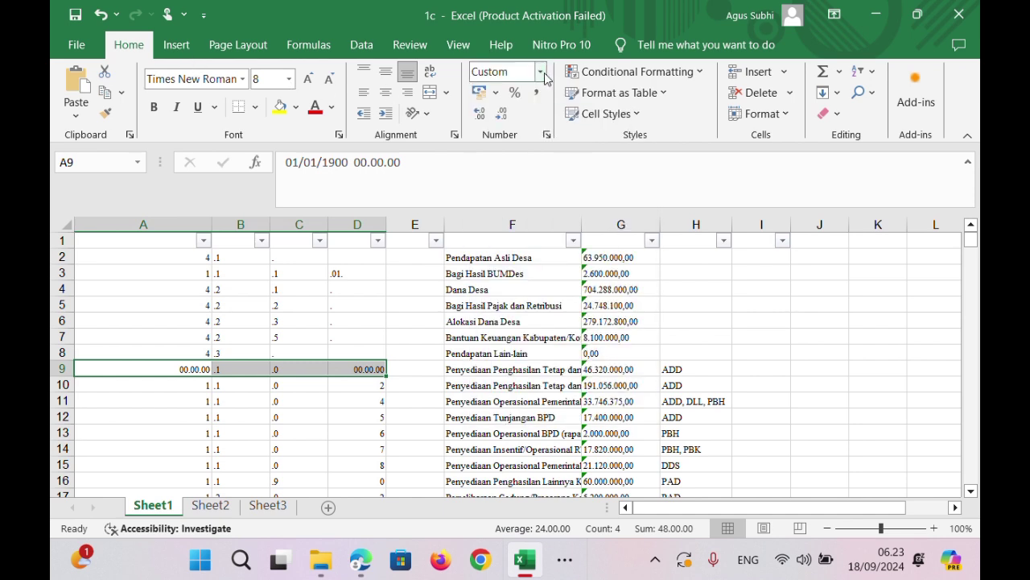
{"action": "left_click", "coordinate": [542, 75]}
{"action": "left_click", "coordinate": [545, 76]}
{"action": "left_click", "coordinate": [541, 72]}
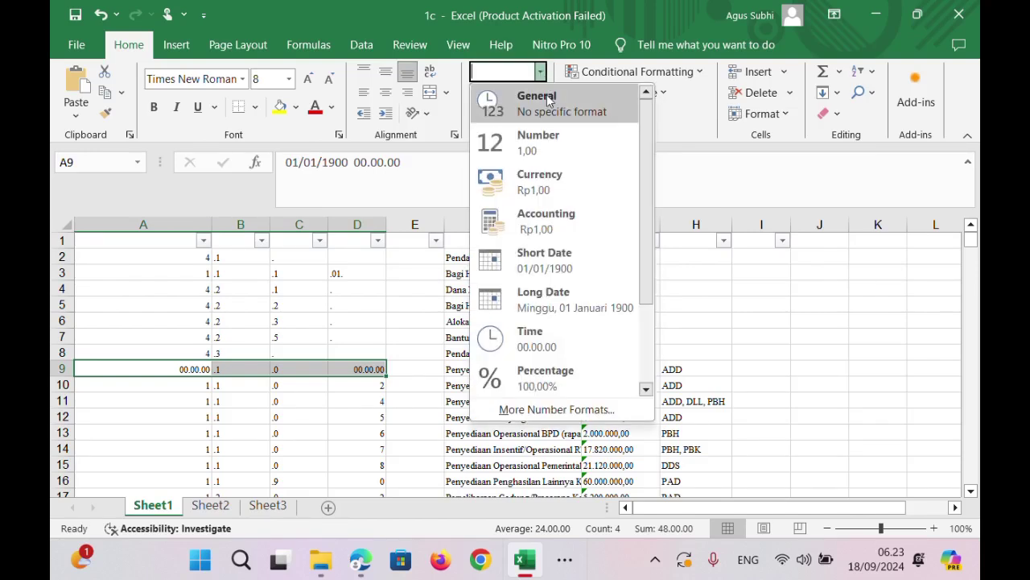
{"action": "left_click", "coordinate": [544, 100]}
{"action": "left_click", "coordinate": [330, 385]}
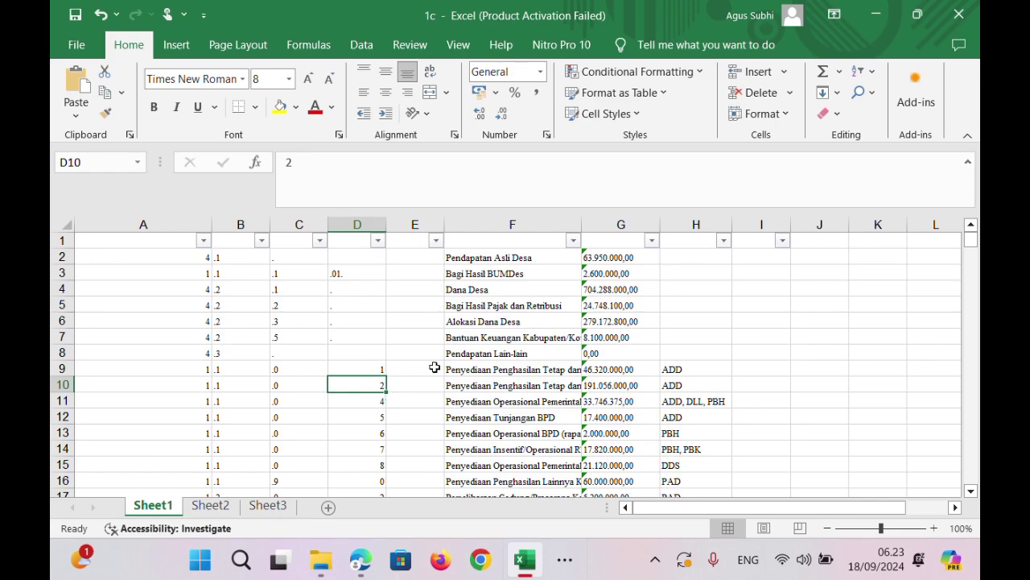
{"action": "mouse_move", "coordinate": [973, 248]}
{"action": "left_mouse_down"}
{"action": "mouse_move", "coordinate": [973, 268]}
{"action": "mouse_move", "coordinate": [970, 256]}
{"action": "left_mouse_up"}
{"action": "left_click_drag", "start_coordinate": [968, 254], "coordinate": [966, 242]}
Undo the General formatting of row 9 and the previous splitting of column A, restoring the full account codes.
{"action": "key", "text": "ctrl+z"}
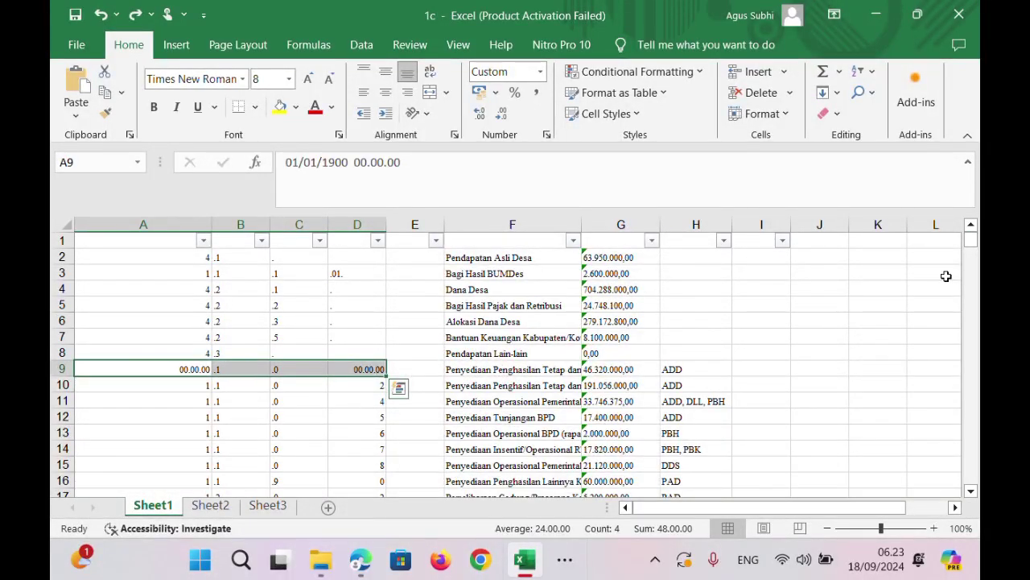
{"action": "key", "text": "ctrl+z"}
{"action": "key", "text": "ctrl+z"}
{"action": "key", "text": "ctrl+z"}
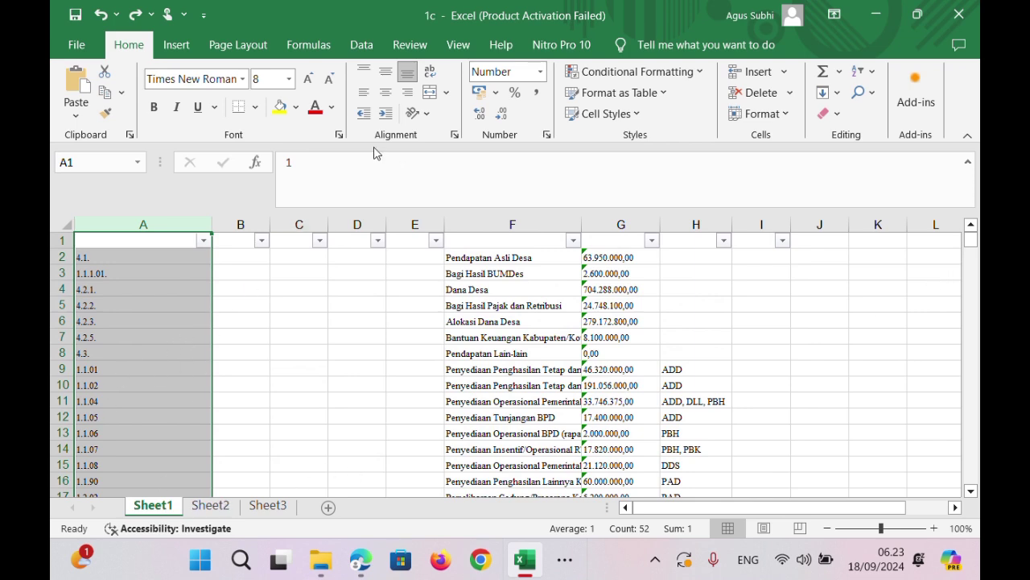
Split column A with Text to Columns as fixed width, placing column breaks at positions 1, 2, 3 and 6.
{"action": "left_click", "coordinate": [362, 44]}
{"action": "left_click", "coordinate": [689, 93]}
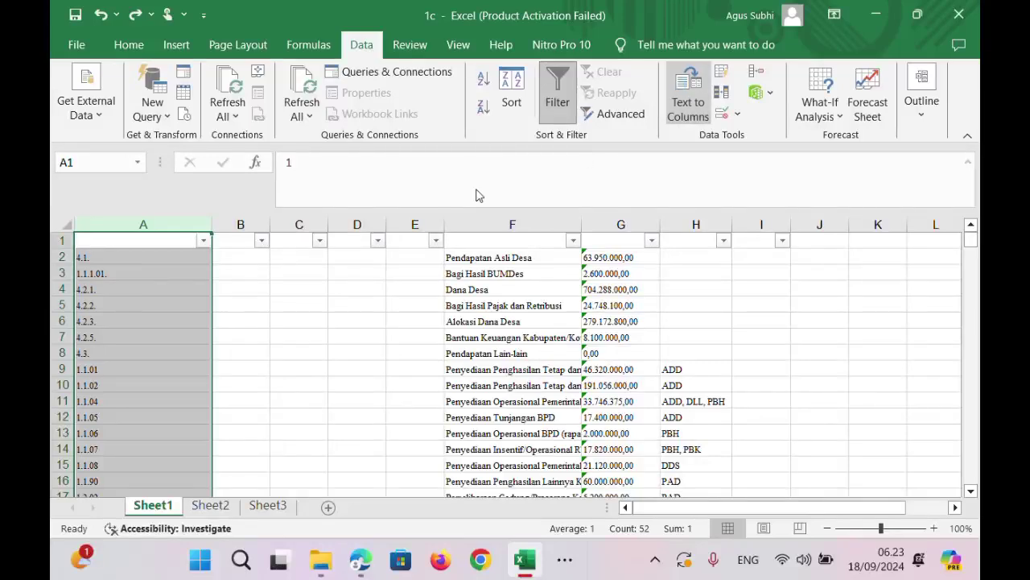
{"action": "left_click", "coordinate": [180, 258]}
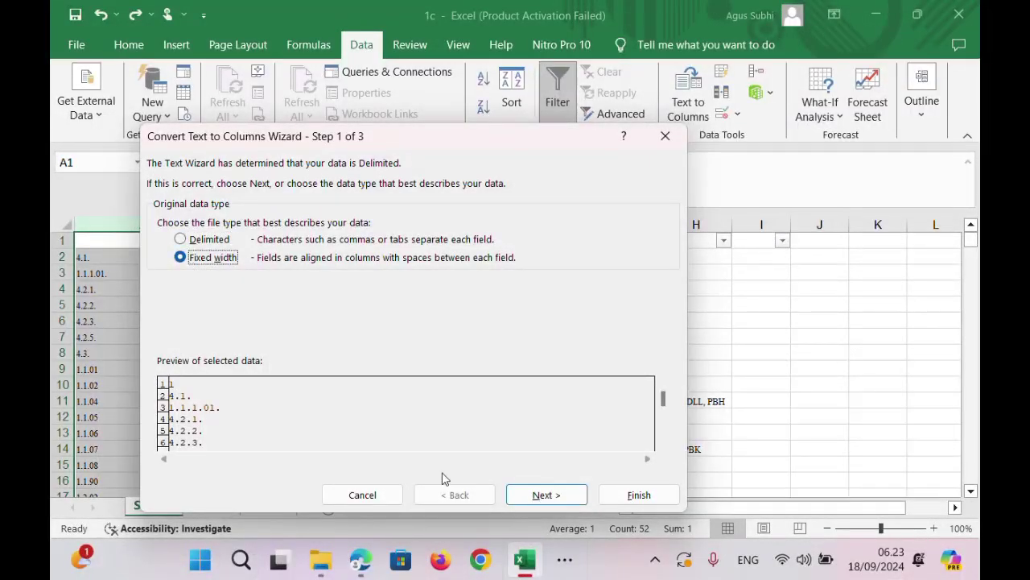
{"action": "left_click", "coordinate": [523, 497]}
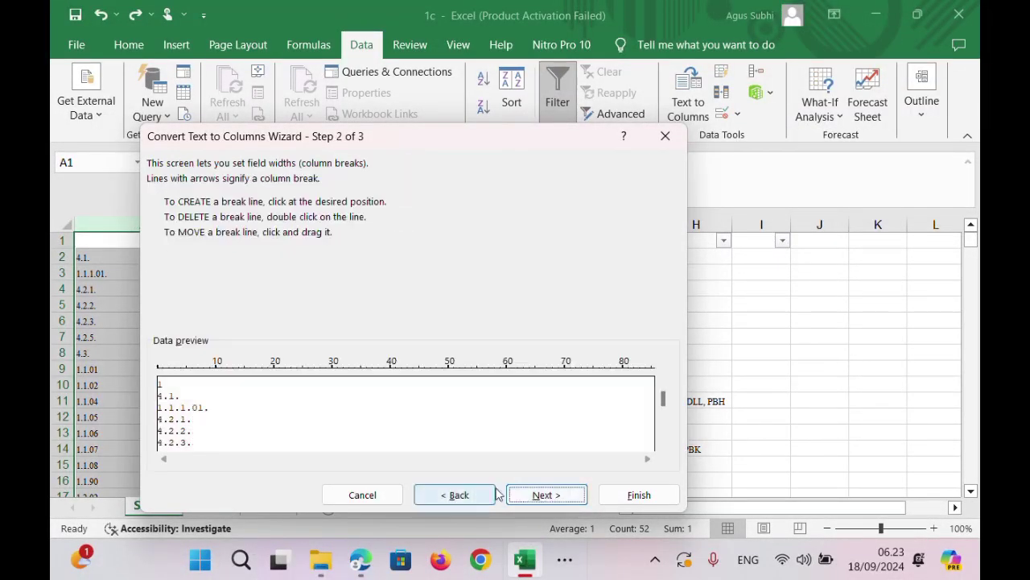
{"action": "left_click", "coordinate": [167, 370]}
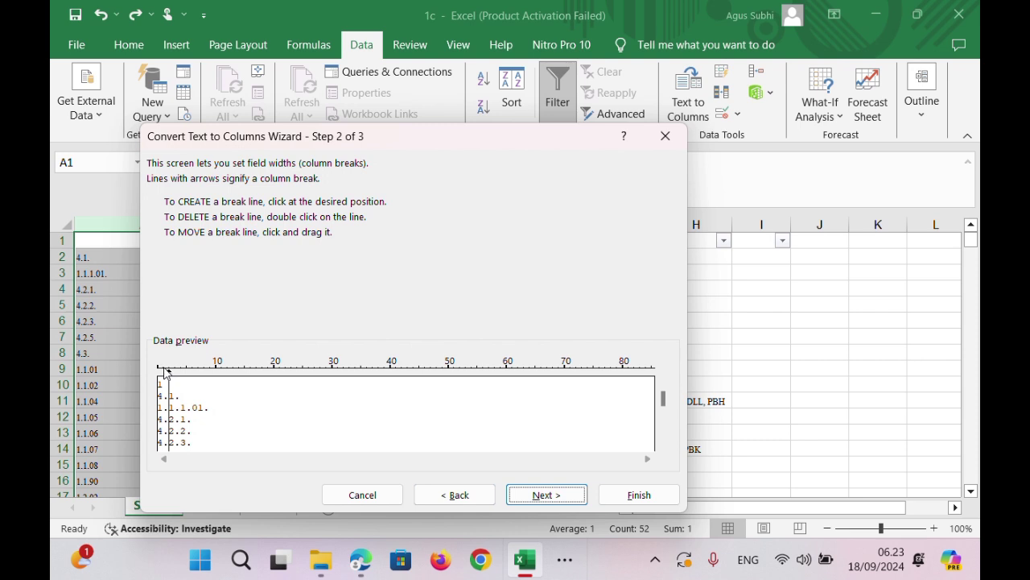
{"action": "left_click", "coordinate": [164, 371]}
{"action": "left_click", "coordinate": [175, 370]}
{"action": "left_click", "coordinate": [192, 370]}
{"action": "left_click", "coordinate": [665, 417]}
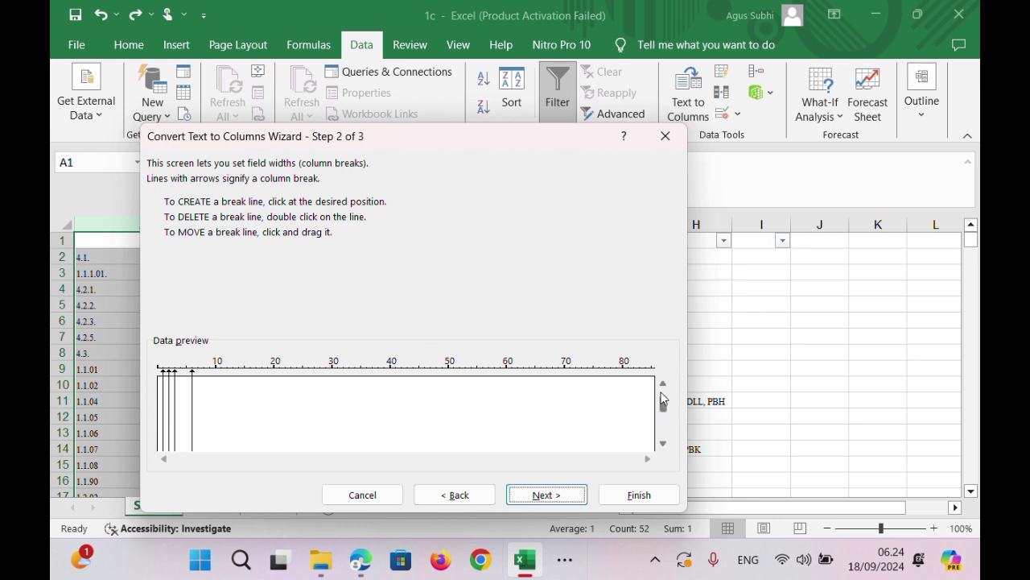
{"action": "left_click_drag", "start_coordinate": [664, 397], "coordinate": [663, 383]}
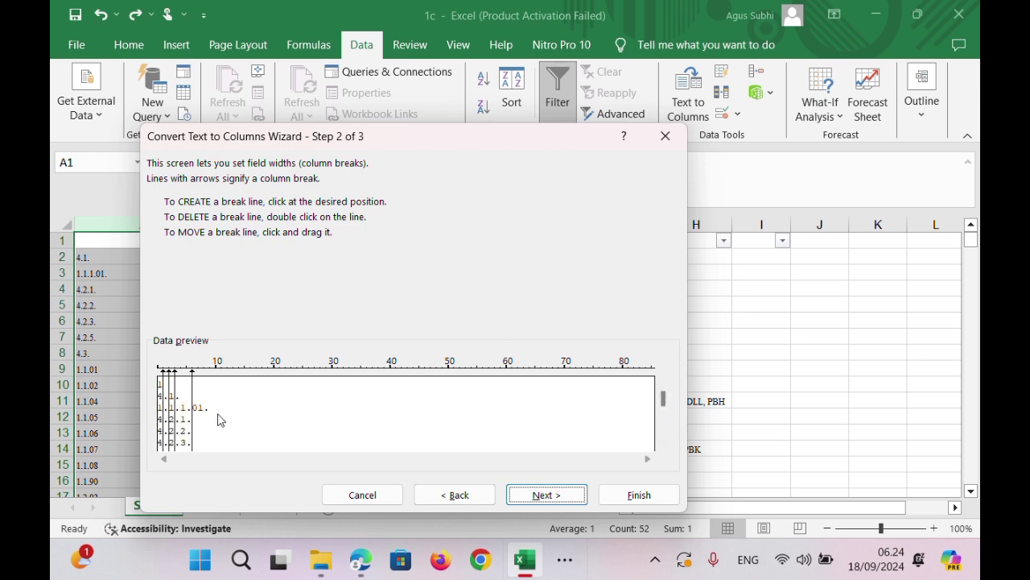
{"action": "left_click", "coordinate": [640, 496]}
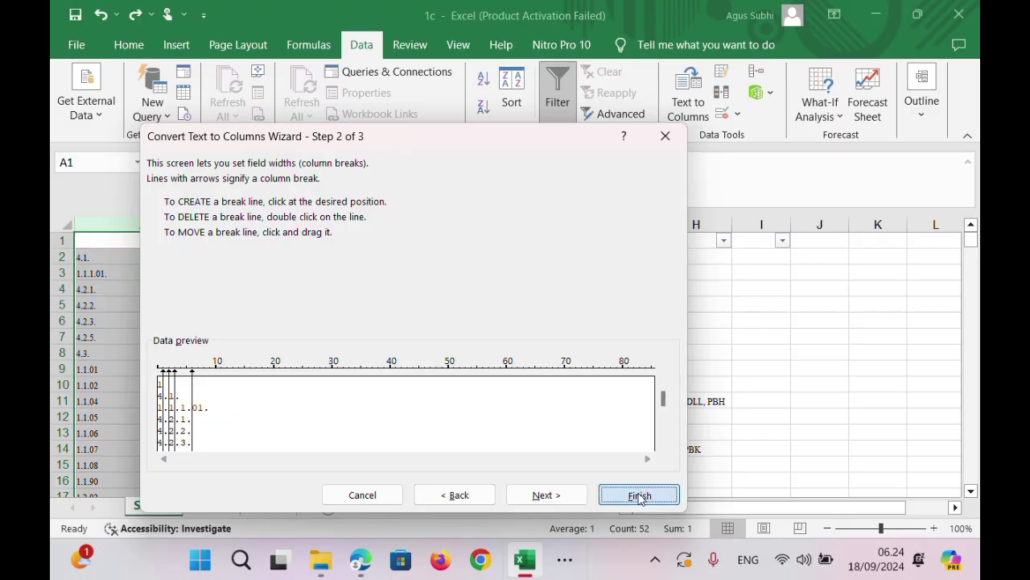
{"action": "left_click", "coordinate": [289, 428]}
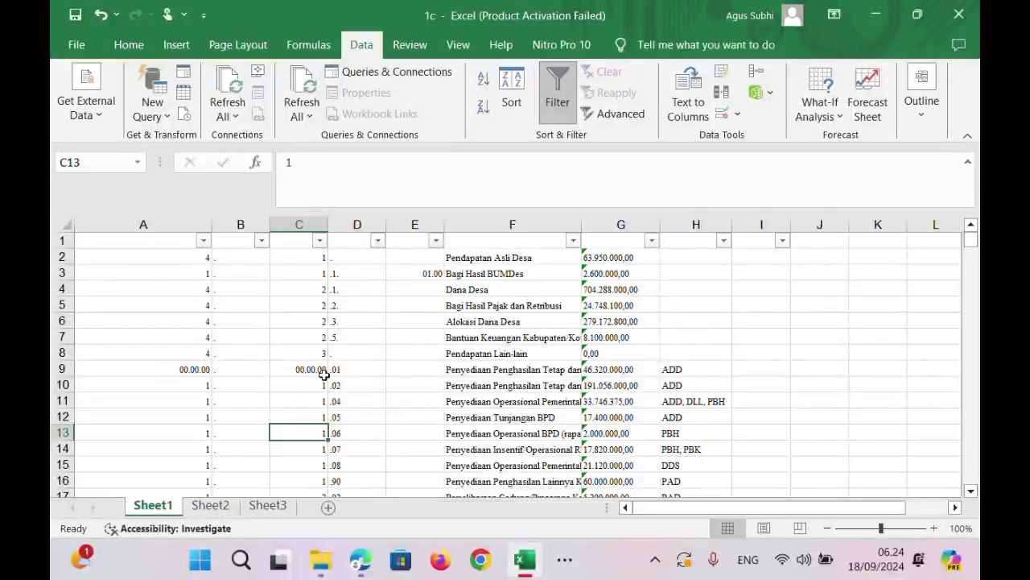
Set cell E3 to General format and enter '01 so that it is stored as text.
{"action": "left_click", "coordinate": [341, 277]}
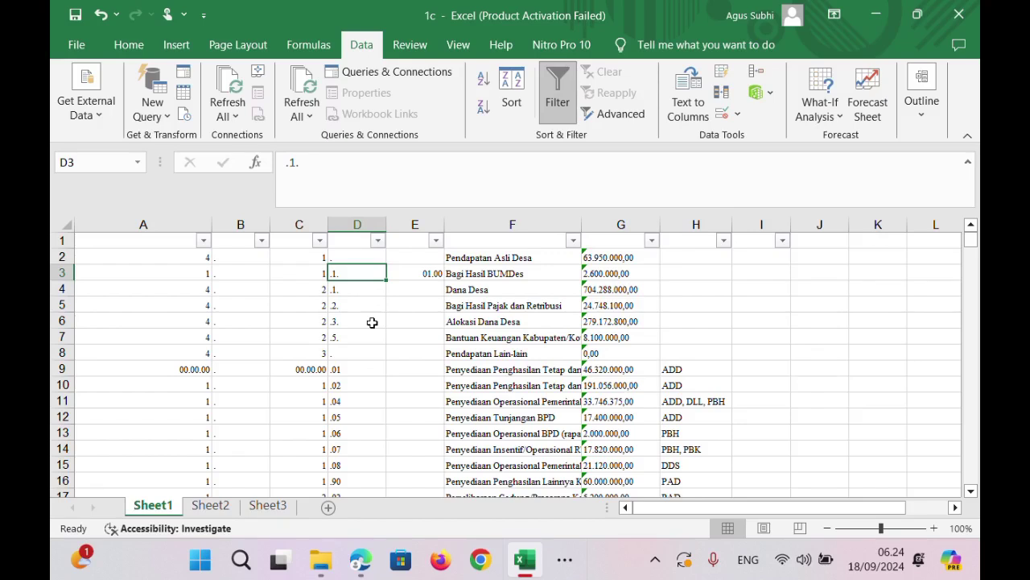
{"action": "left_click", "coordinate": [425, 274]}
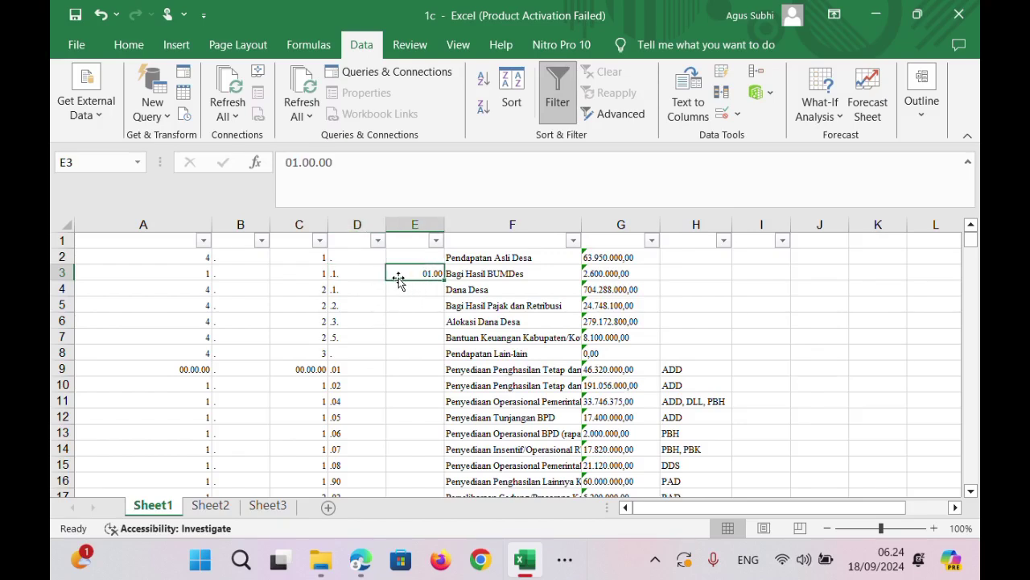
{"action": "left_click", "coordinate": [138, 48]}
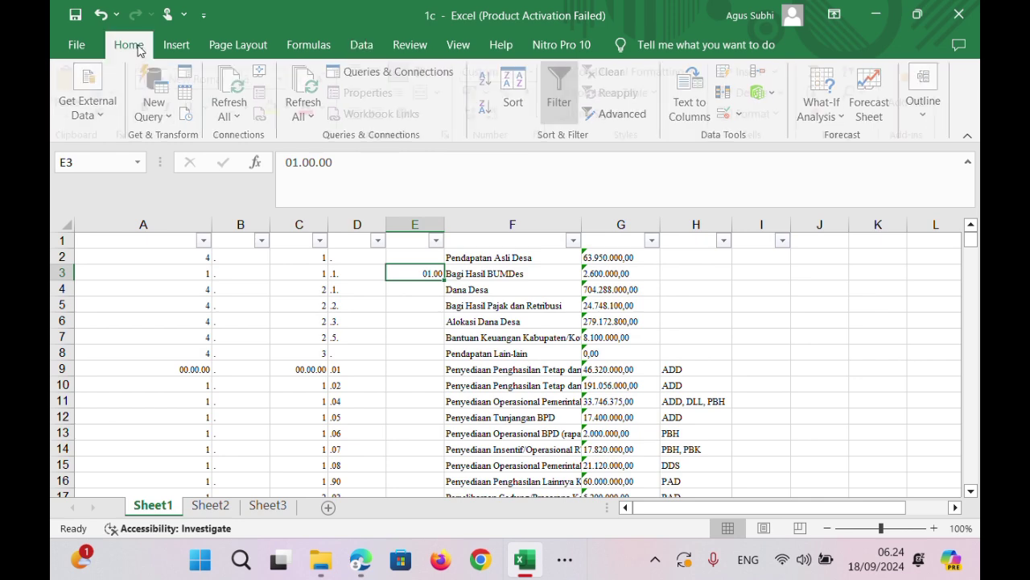
{"action": "left_click", "coordinate": [540, 71]}
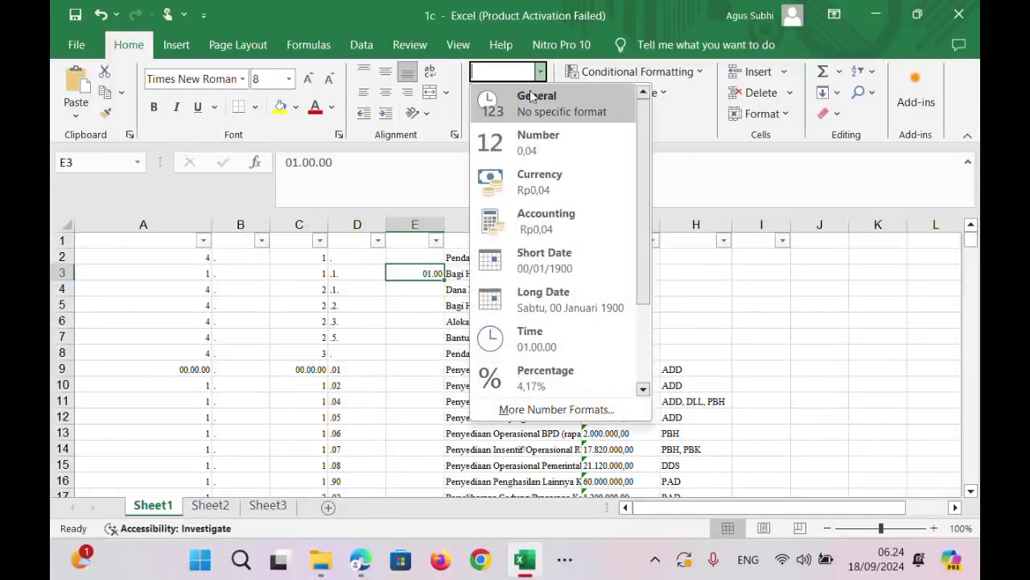
{"action": "left_click", "coordinate": [532, 97]}
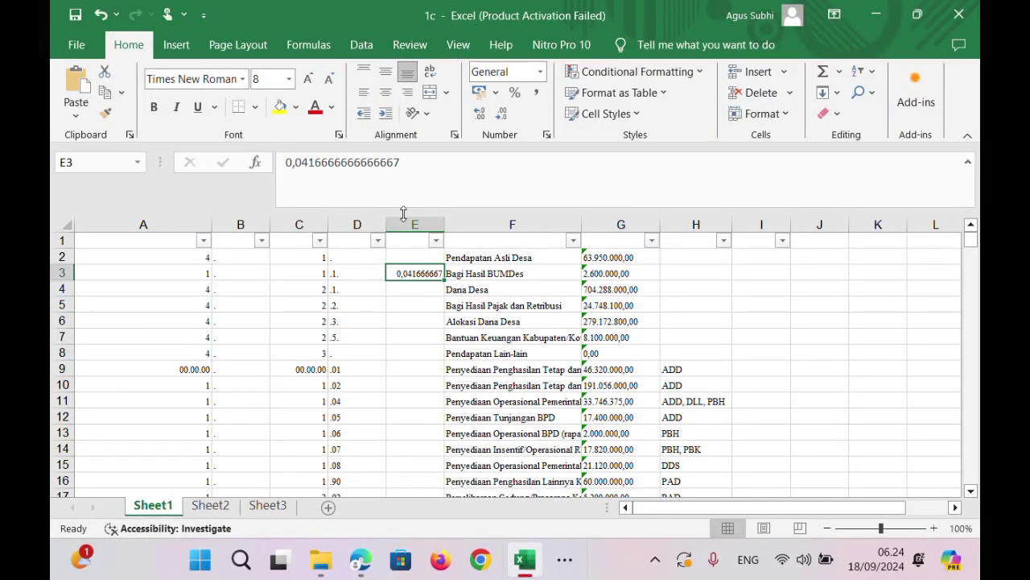
{"action": "type", "text": "'01"}
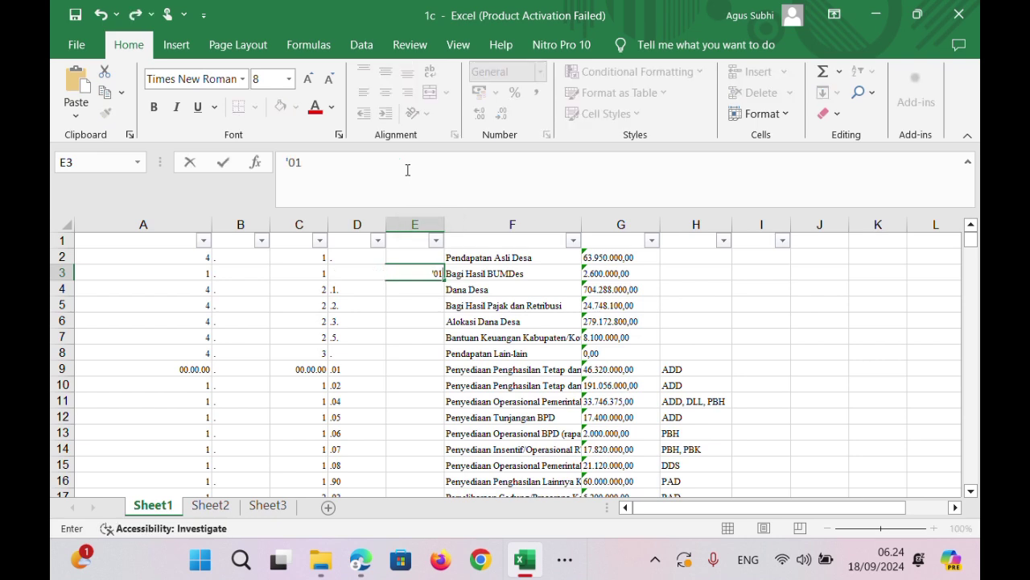
{"action": "key", "text": "Return"}
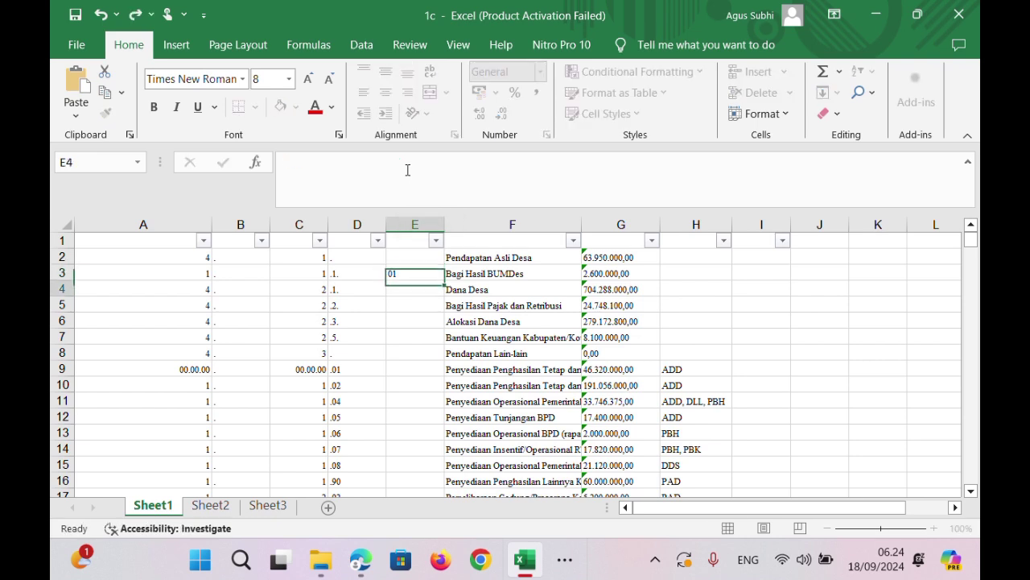
Enter 1 in cell A9 and set the number format of A9:D9 to General.
{"action": "left_click", "coordinate": [167, 369]}
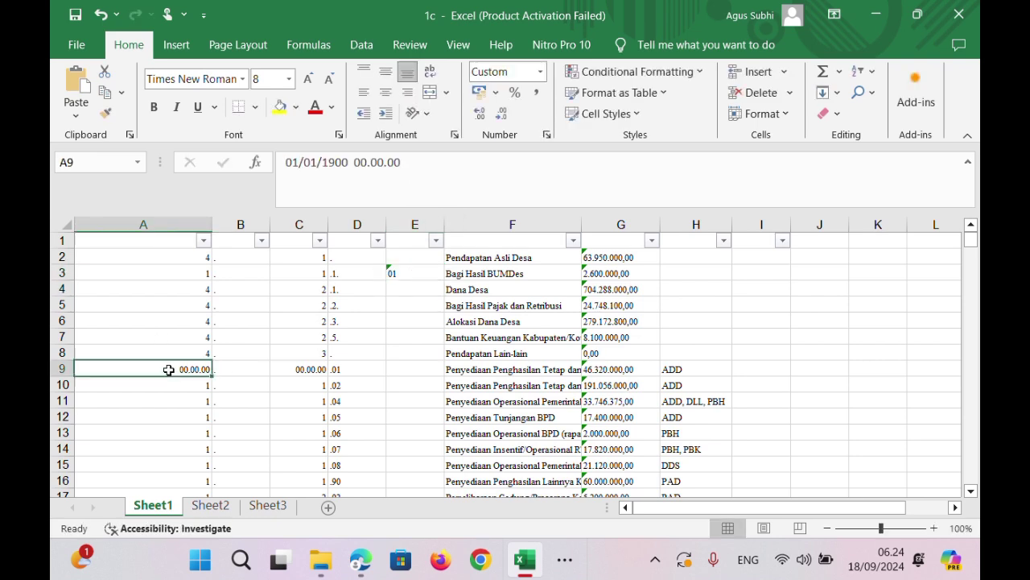
{"action": "type", "text": "1"}
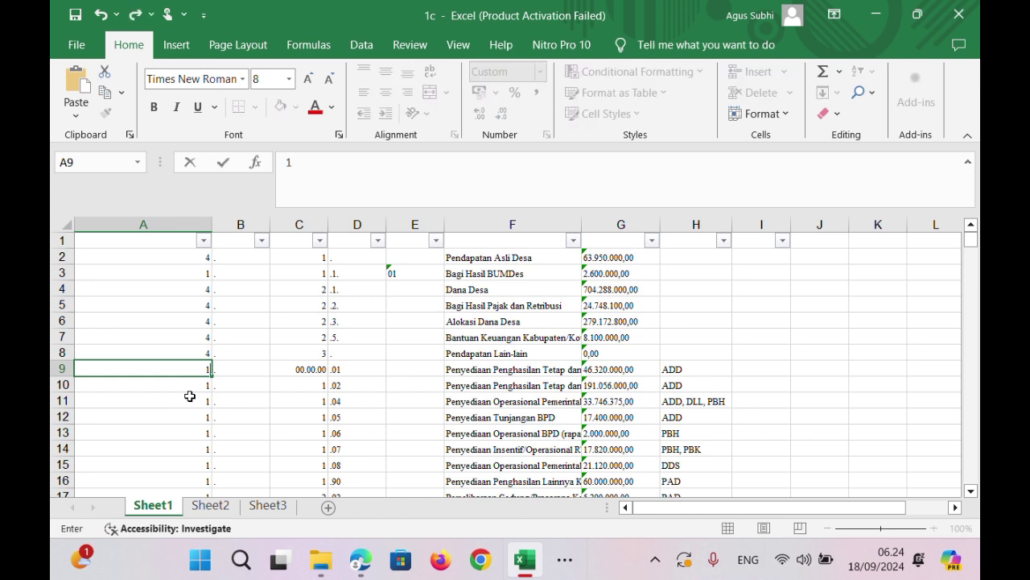
{"action": "key", "text": "Tab"}
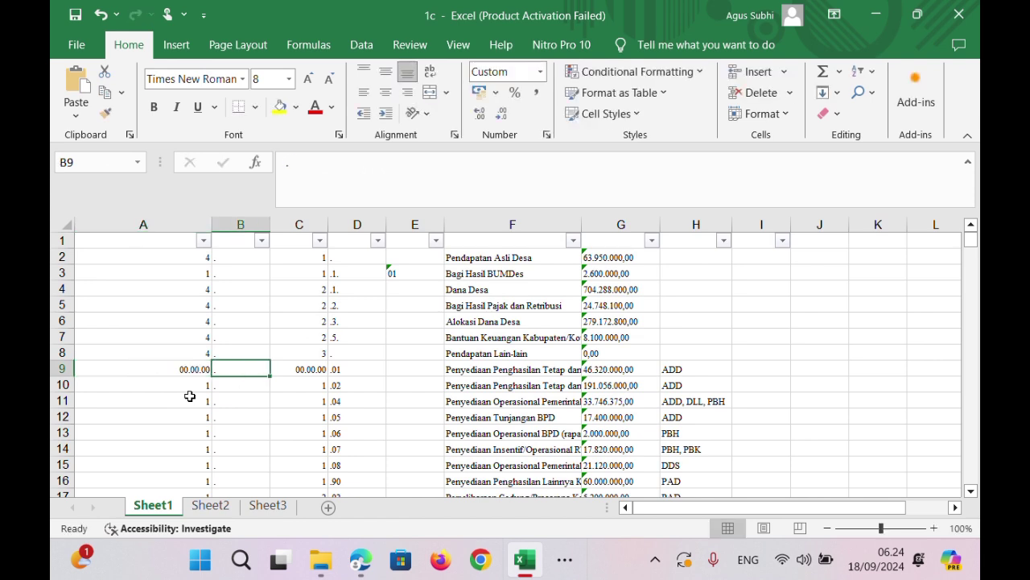
{"action": "left_click_drag", "start_coordinate": [149, 368], "coordinate": [349, 368]}
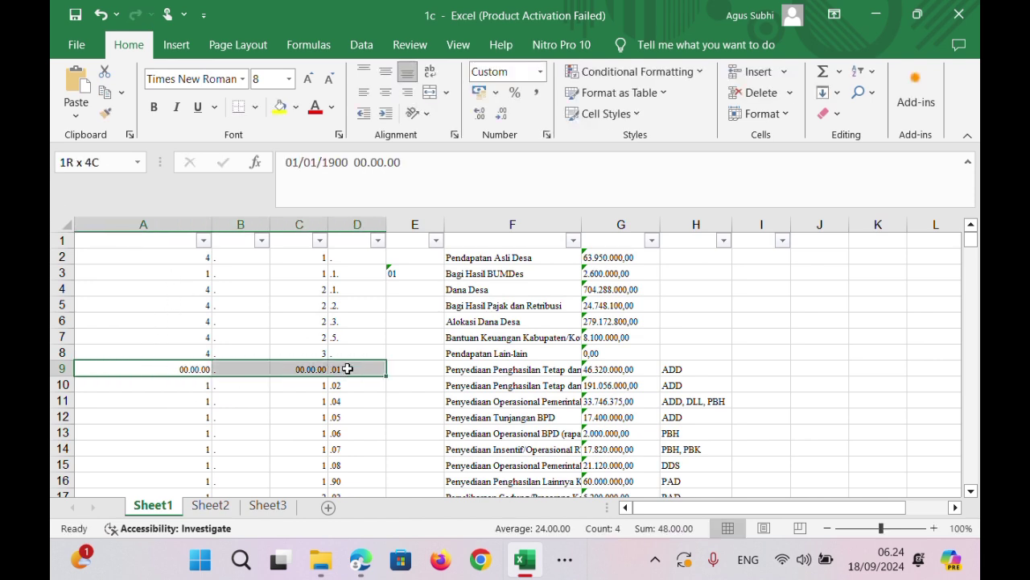
{"action": "left_click", "coordinate": [541, 72]}
{"action": "left_click", "coordinate": [529, 111]}
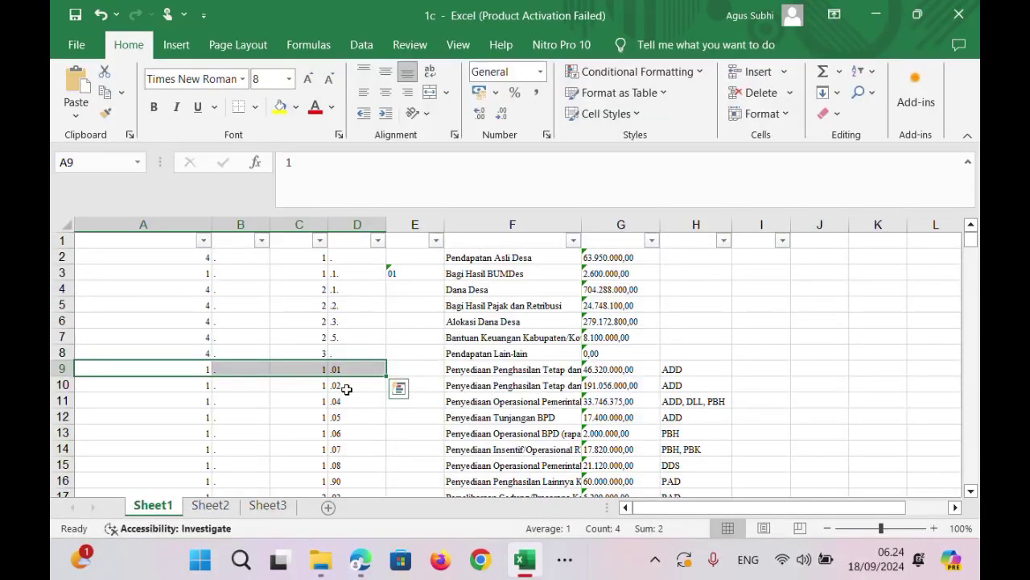
{"action": "left_click", "coordinate": [318, 401]}
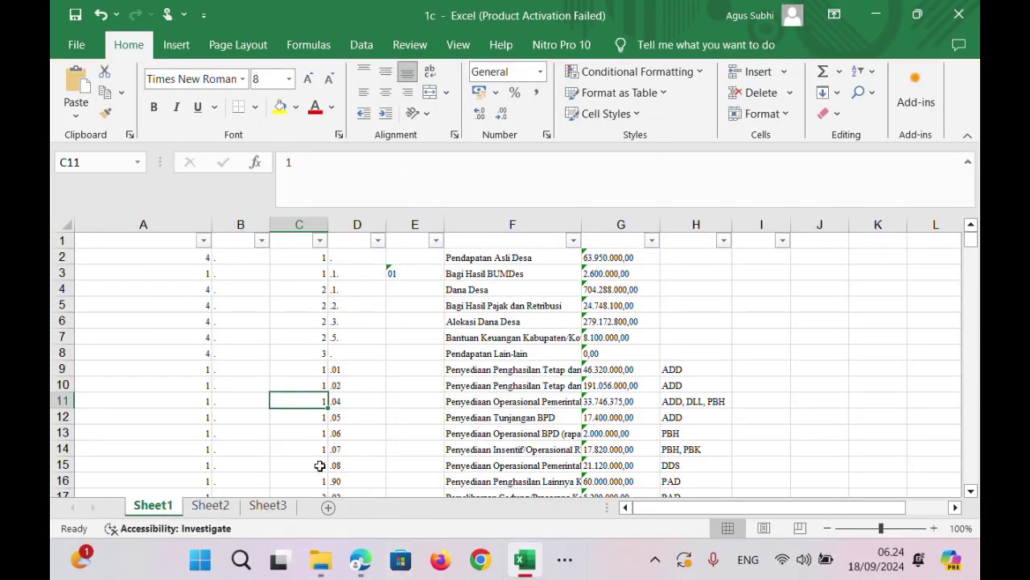
Insert two blank columns before the description column F.
{"action": "left_click", "coordinate": [521, 225]}
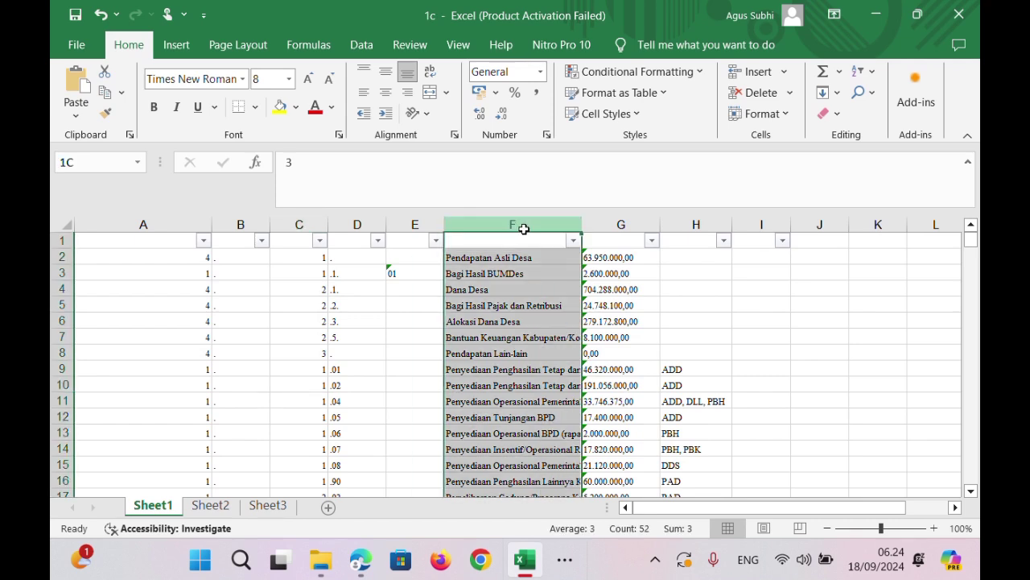
{"action": "left_click_drag", "start_coordinate": [523, 228], "coordinate": [608, 231]}
{"action": "right_click", "coordinate": [608, 232]}
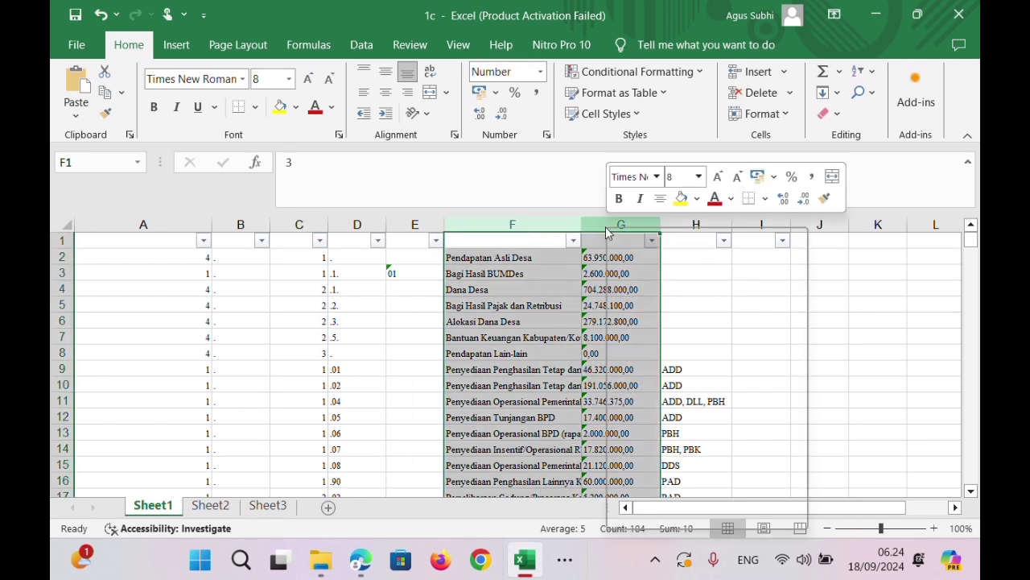
{"action": "left_click", "coordinate": [663, 385]}
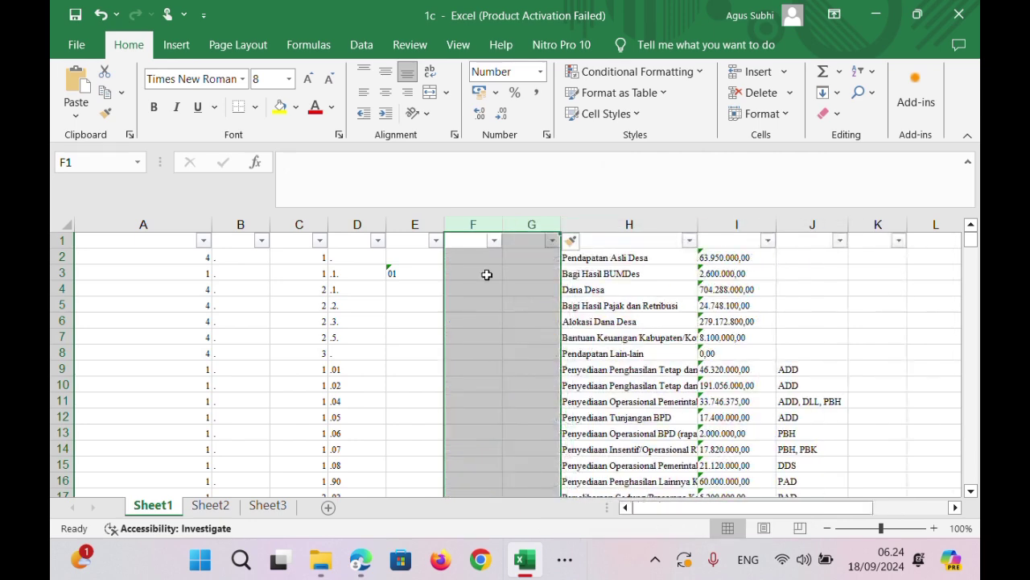
{"action": "left_click", "coordinate": [487, 274]}
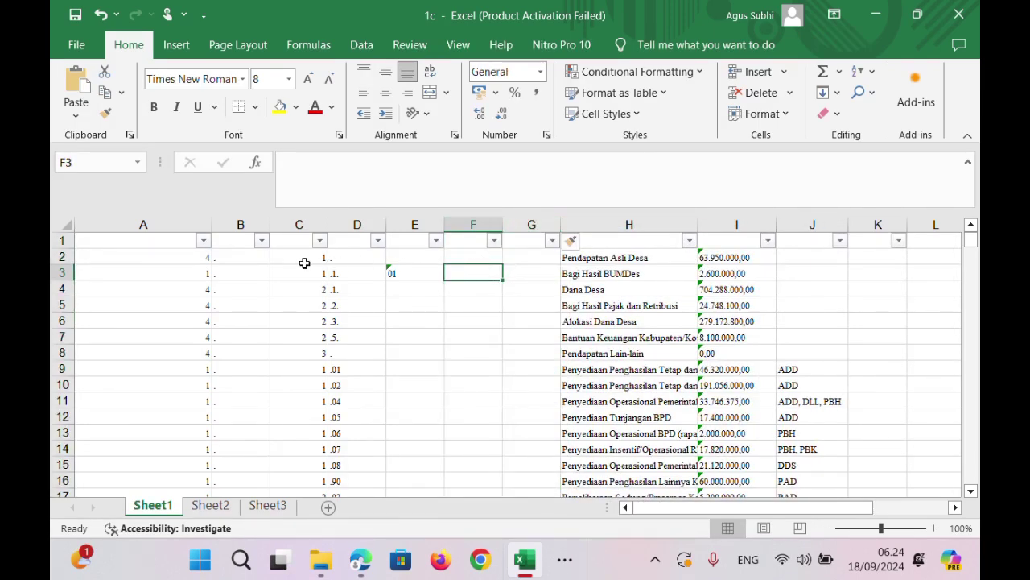
Delete column B, which holds only the dot separators.
{"action": "left_click", "coordinate": [241, 224]}
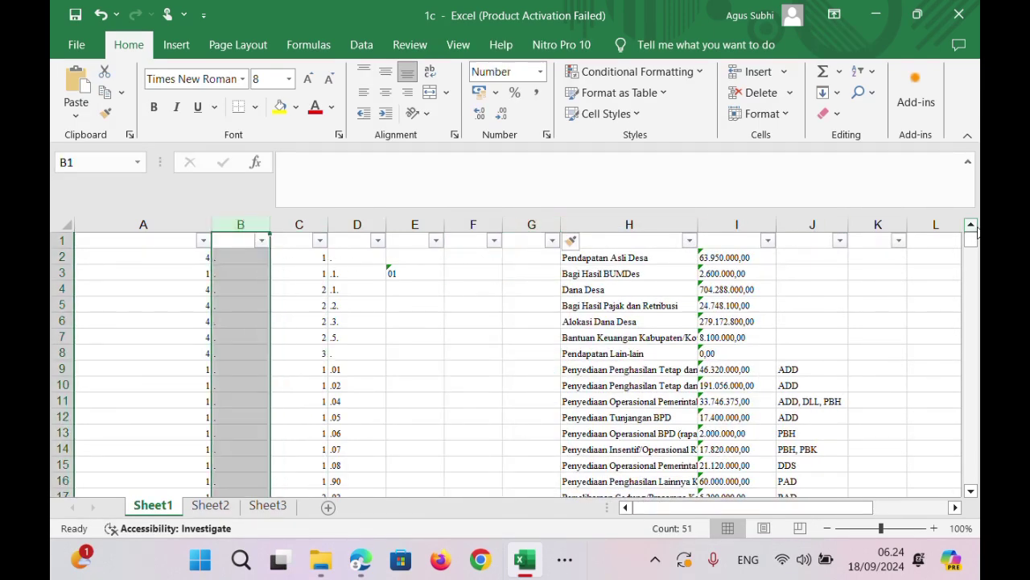
{"action": "left_click_drag", "start_coordinate": [976, 248], "coordinate": [979, 216]}
{"action": "right_click", "coordinate": [255, 264]}
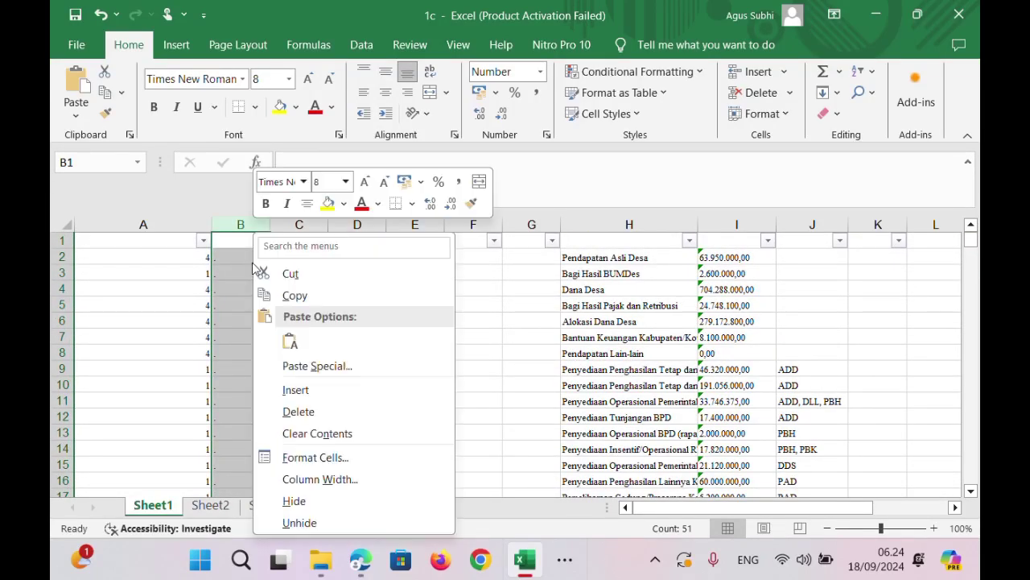
{"action": "left_click", "coordinate": [320, 414]}
{"action": "left_click", "coordinate": [302, 336]}
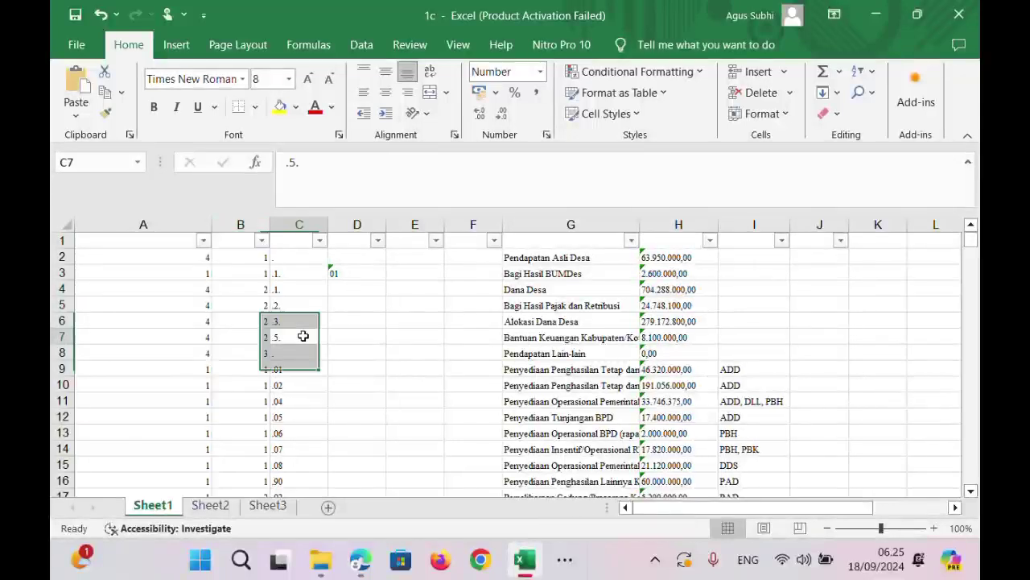
{"action": "left_click", "coordinate": [296, 225]}
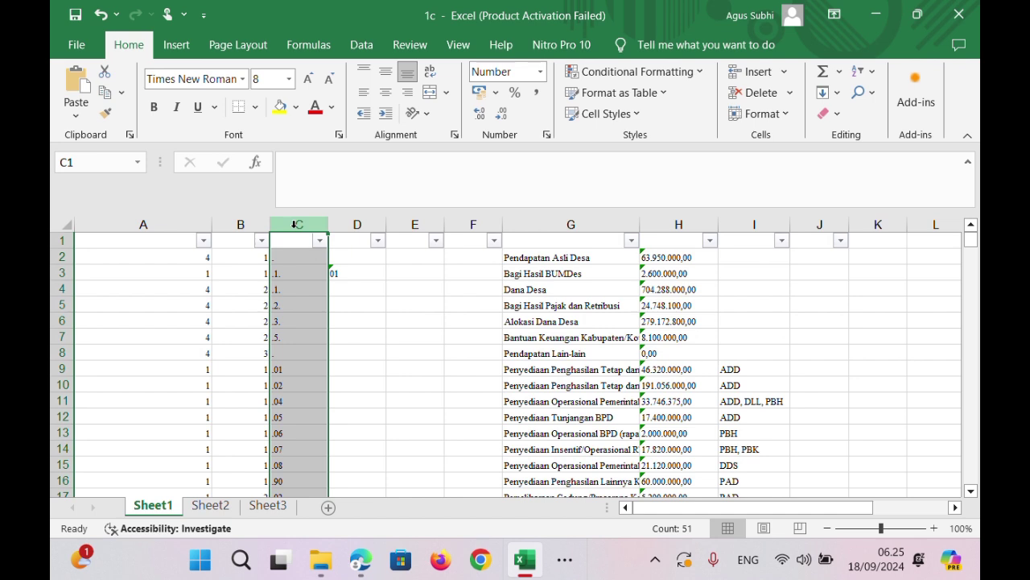
{"action": "left_click", "coordinate": [412, 271]}
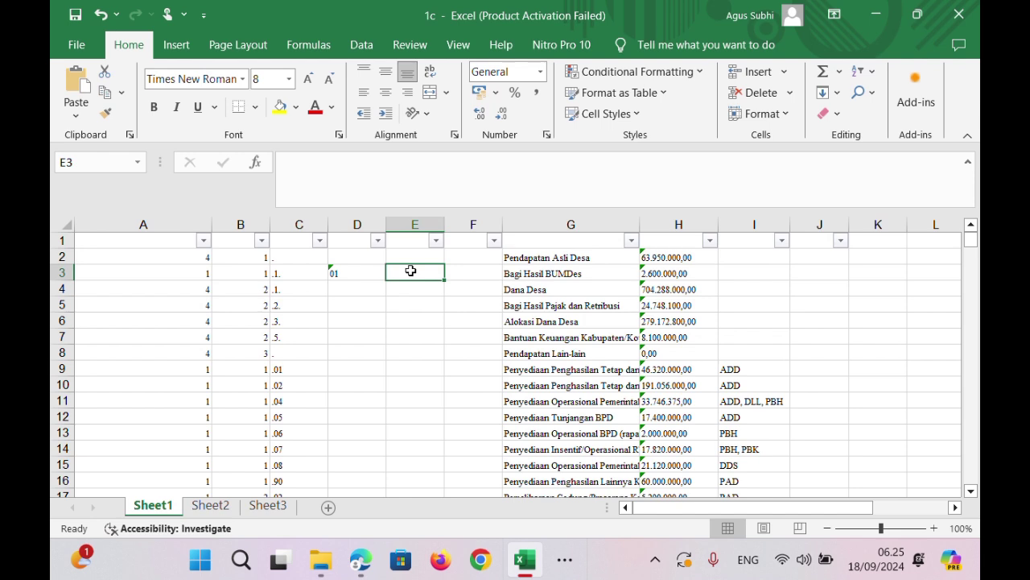
Enter the formula =A2&B2&C2*D2 in cell E2 to combine the code parts of row 2.
{"action": "type", "text": "="}
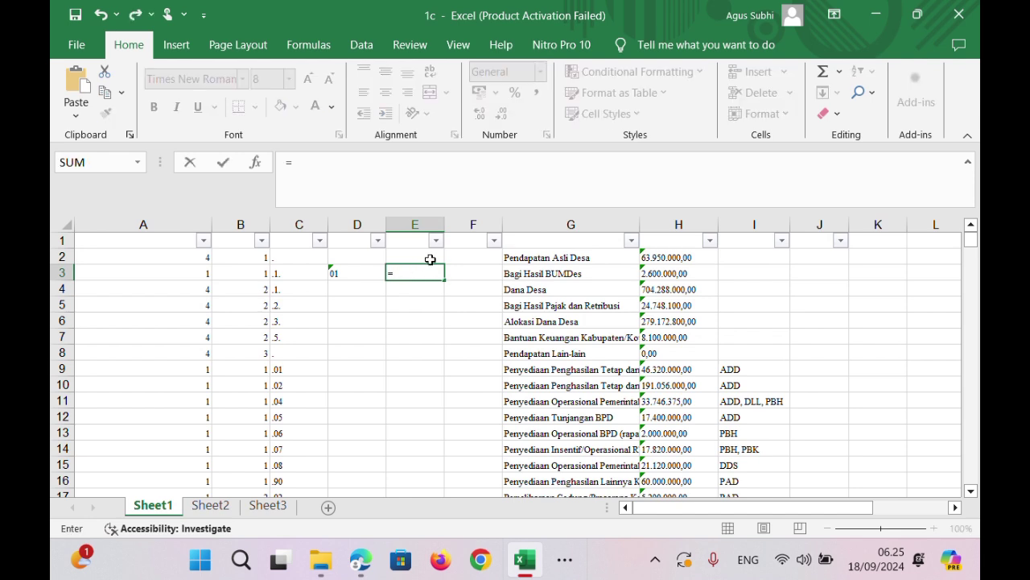
{"action": "key", "text": "BackSpace"}
{"action": "left_click", "coordinate": [431, 259]}
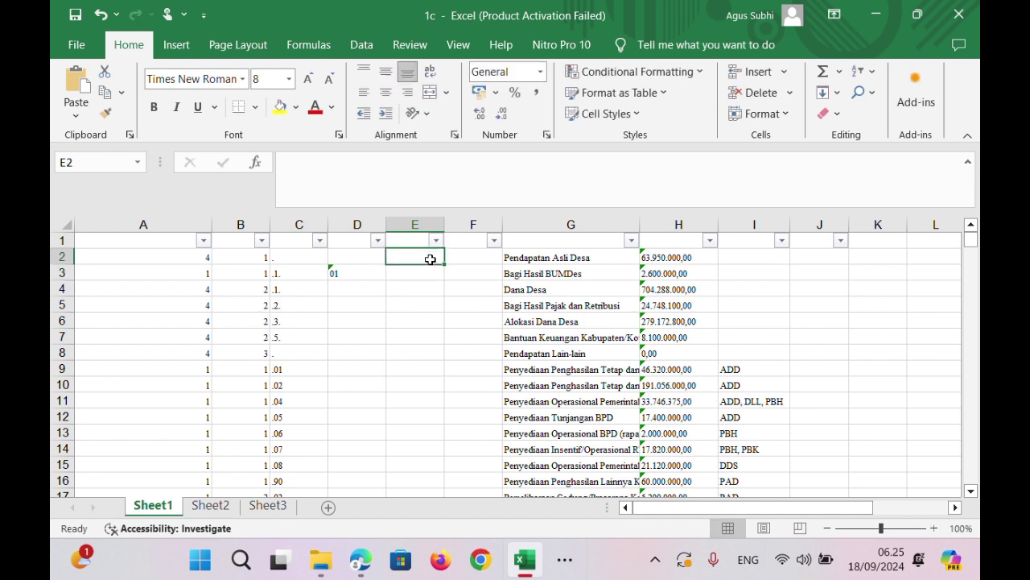
{"action": "type", "text": "="}
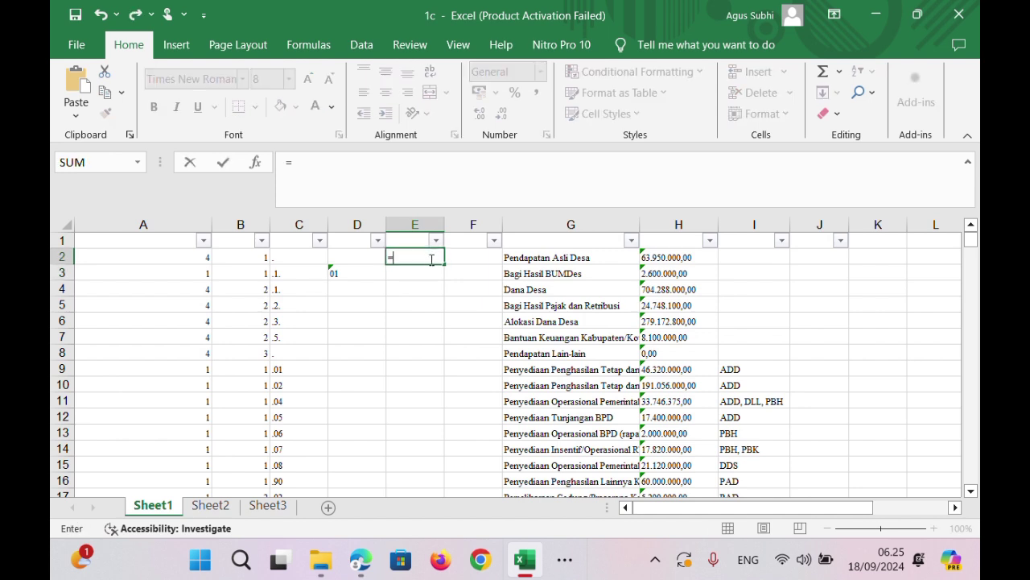
{"action": "left_click", "coordinate": [200, 256]}
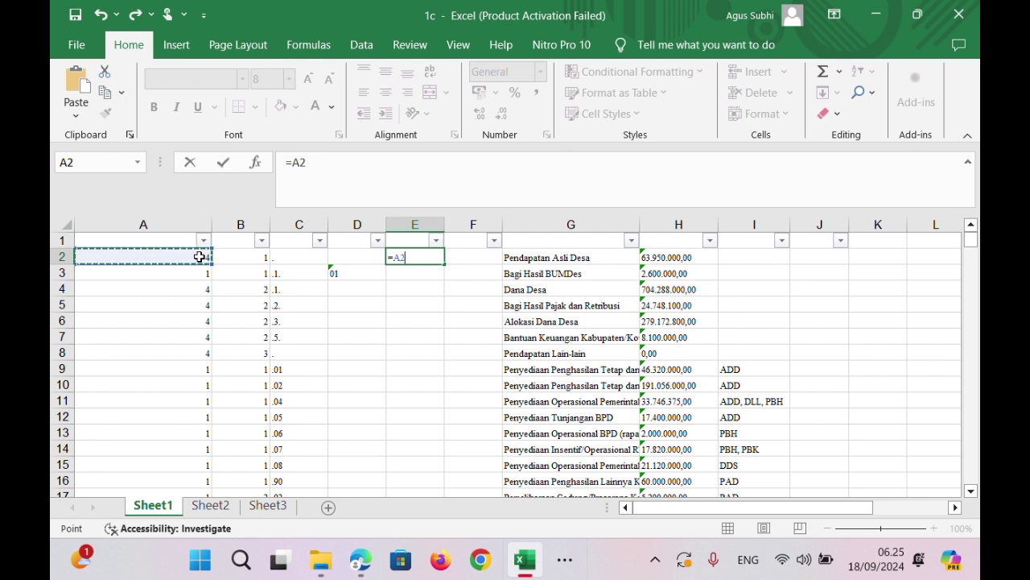
{"action": "type", "text": "&"}
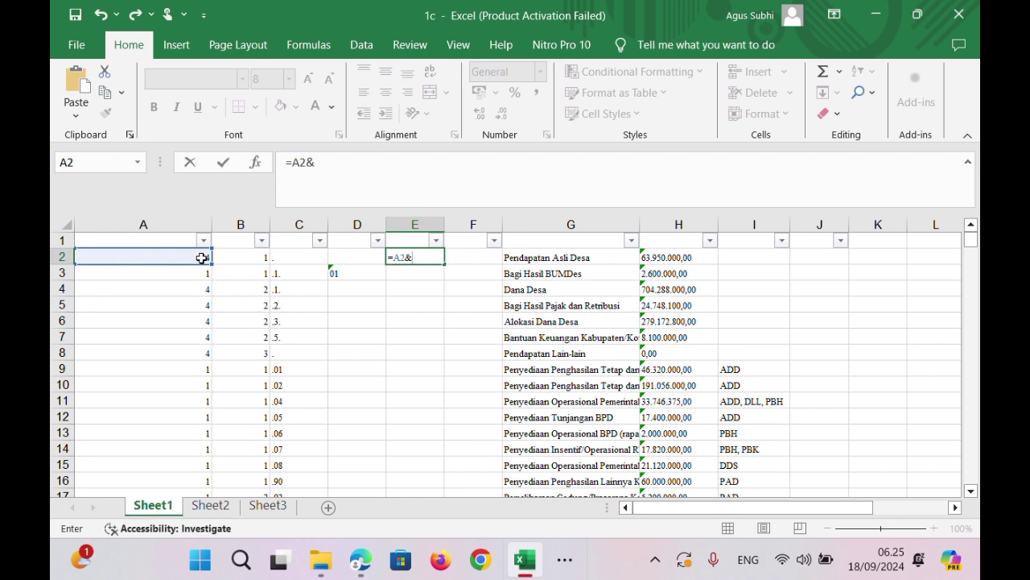
{"action": "left_click", "coordinate": [239, 255]}
{"action": "type", "text": "*"}
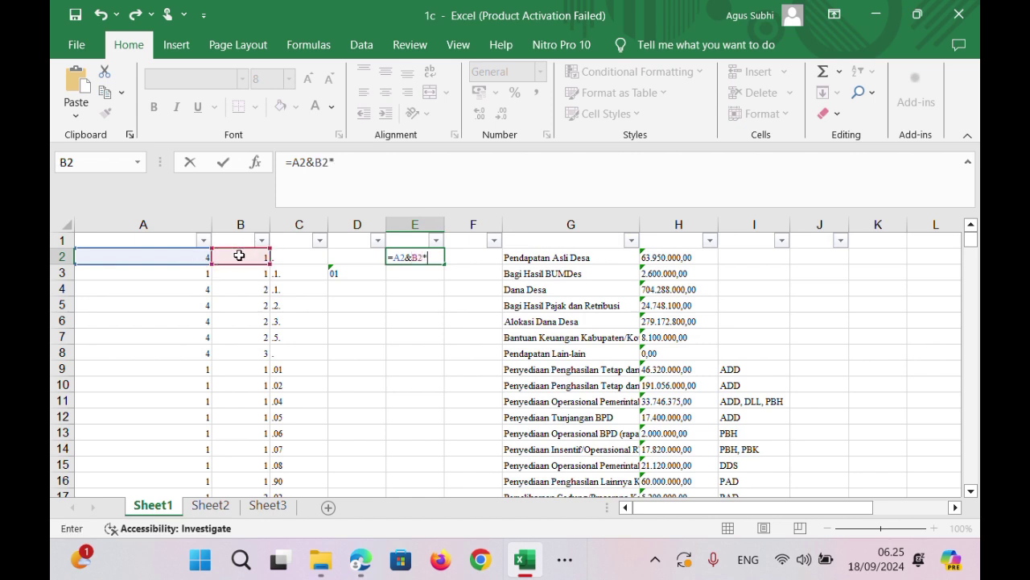
{"action": "left_click", "coordinate": [316, 258]}
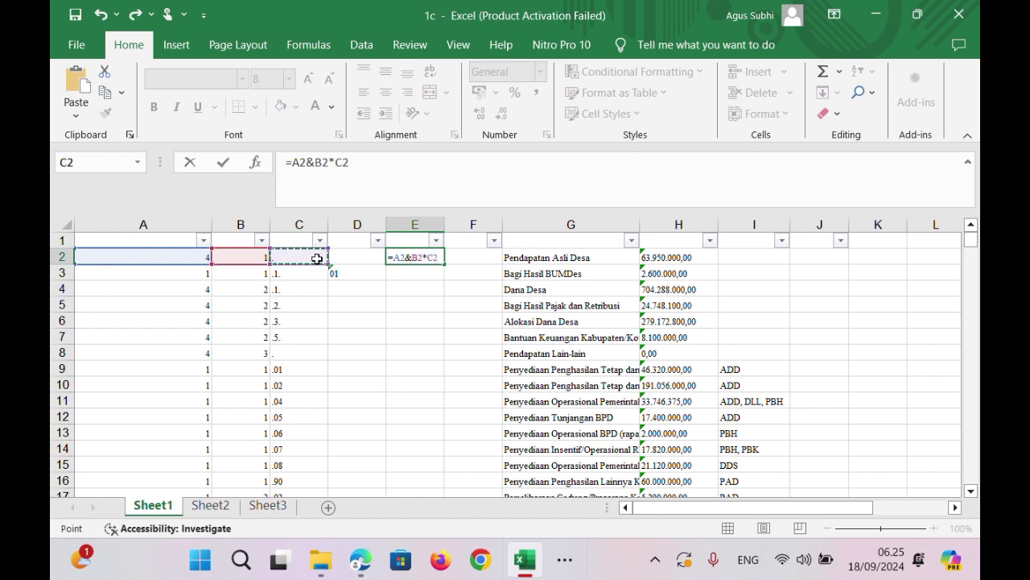
{"action": "type", "text": "*"}
{"action": "key", "text": "BackSpace"}
{"action": "key", "text": "BackSpace"}
{"action": "key", "text": "BackSpace"}
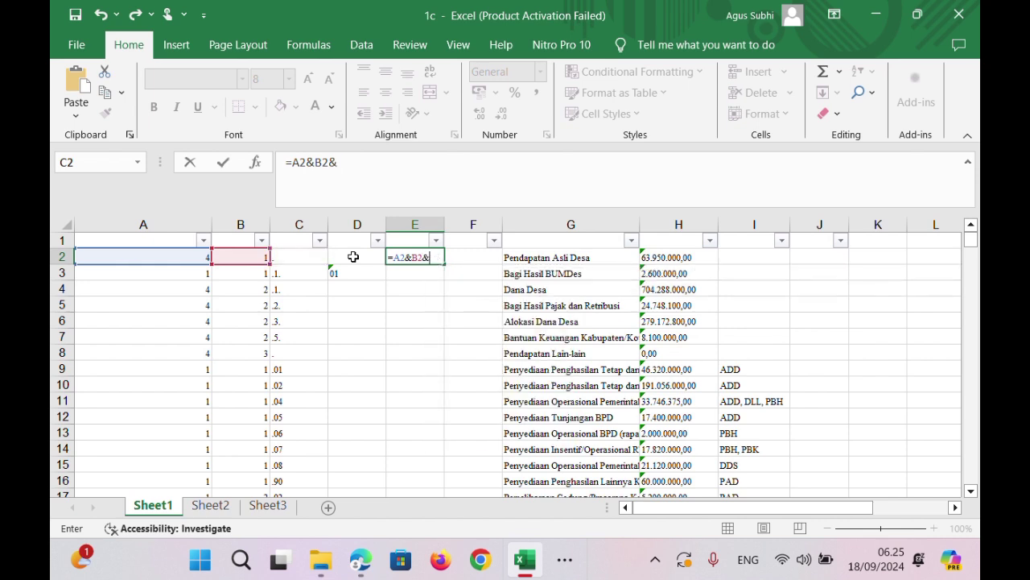
{"action": "left_click", "coordinate": [308, 256]}
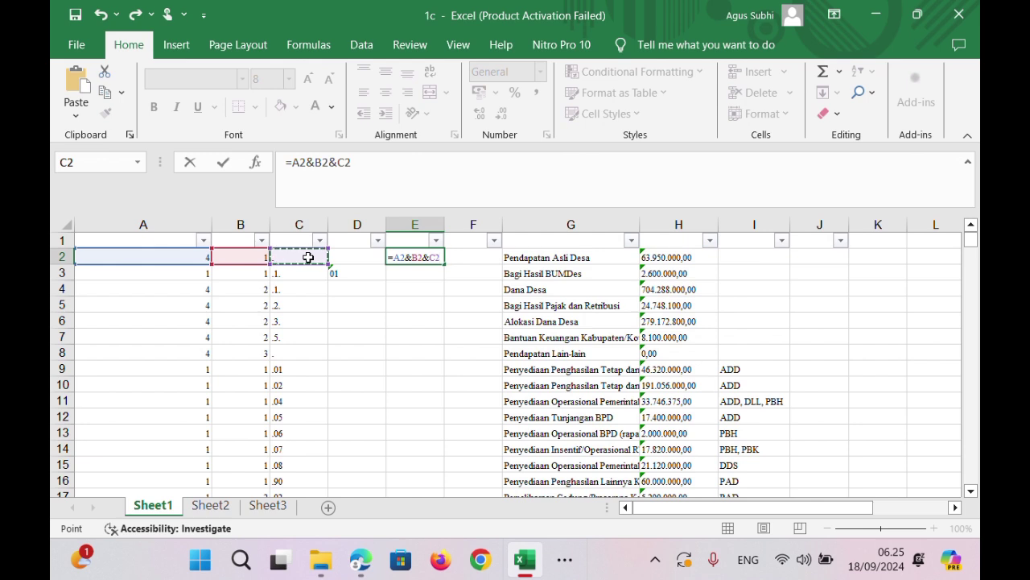
{"action": "type", "text": "*"}
{"action": "left_click", "coordinate": [360, 258]}
{"action": "key", "text": "BackSpace"}
{"action": "key", "text": "BackSpace"}
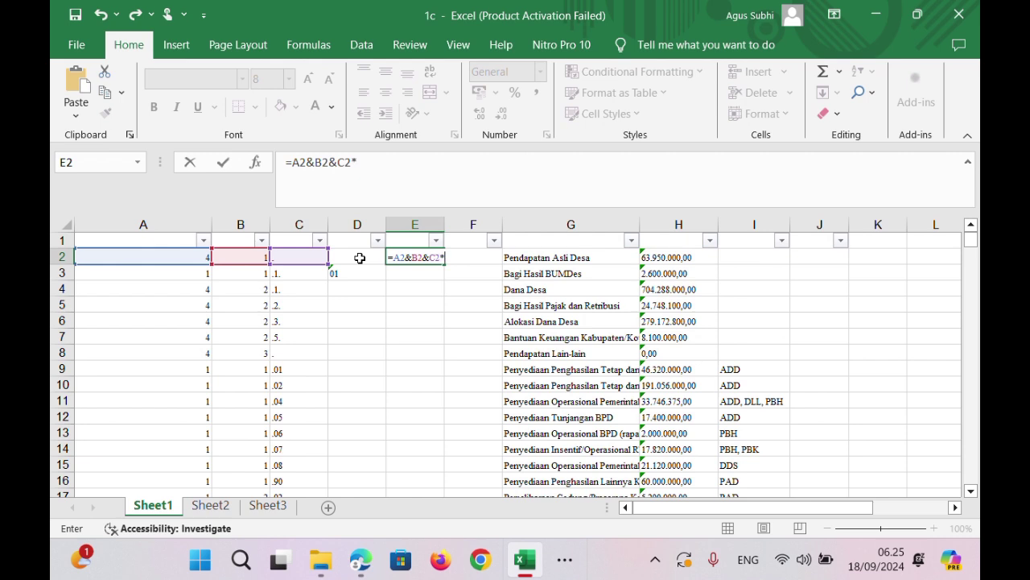
{"action": "left_click", "coordinate": [360, 258]}
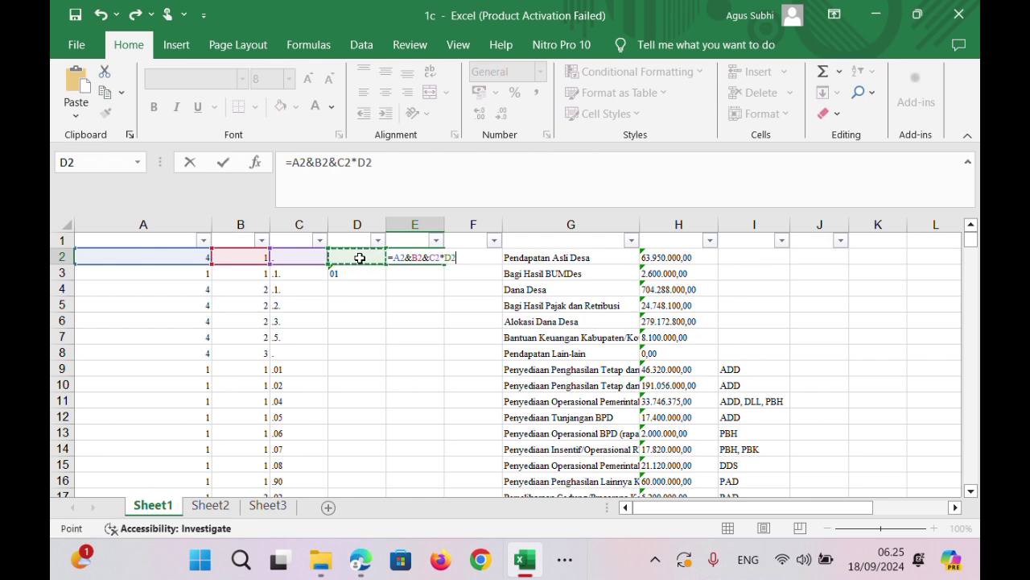
{"action": "key", "text": "Return"}
{"action": "left_click", "coordinate": [405, 259]}
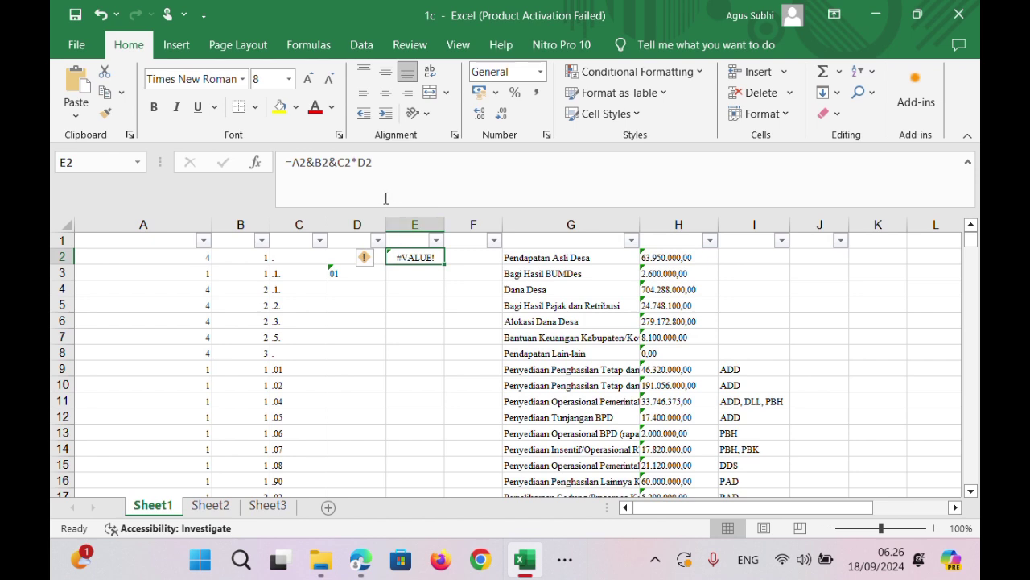
Correct the formula in E2 to =A2&B2&C2&D2 and clear the cell again.
{"action": "left_click", "coordinate": [359, 163]}
{"action": "key", "text": "BackSpace"}
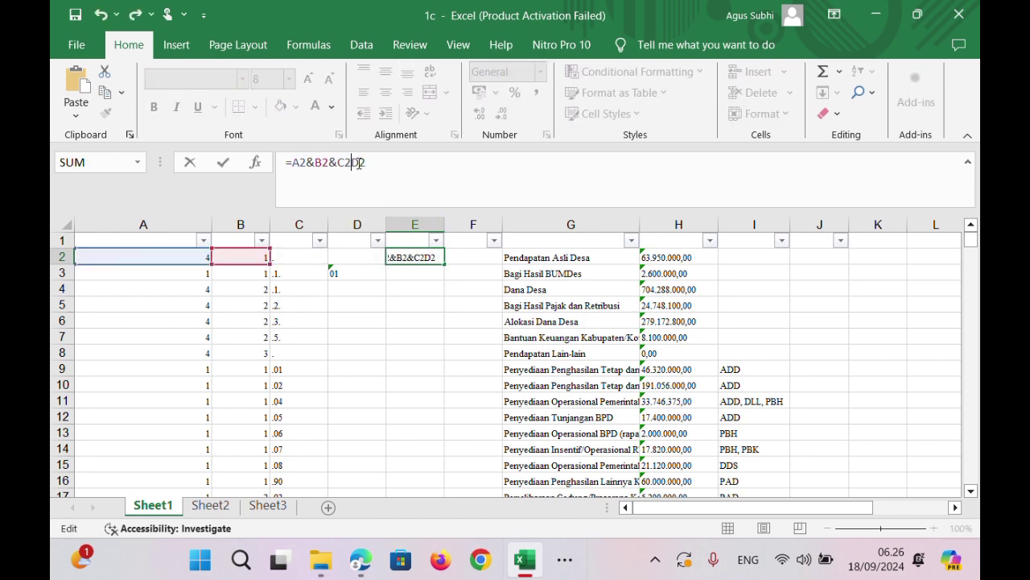
{"action": "type", "text": "*"}
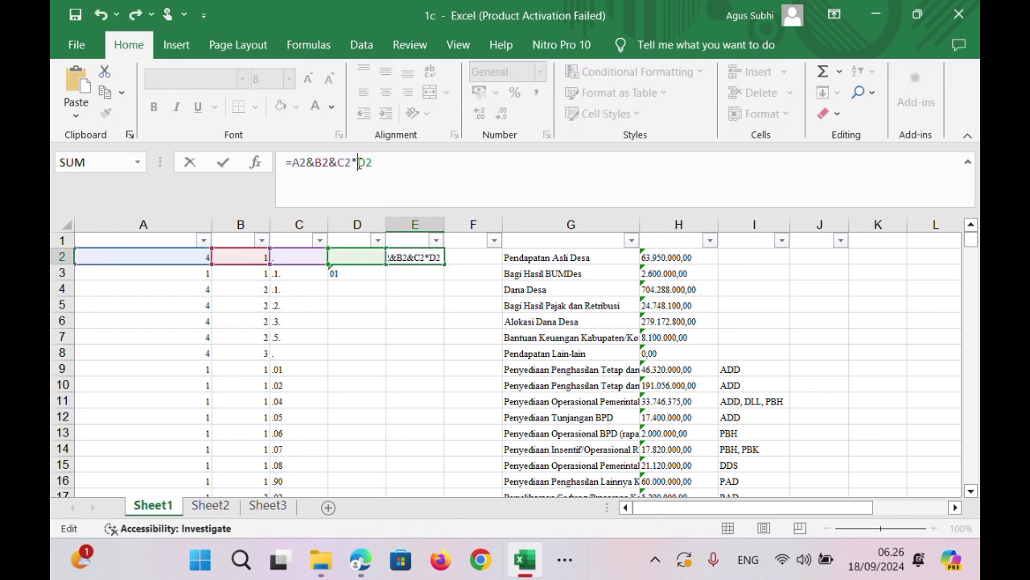
{"action": "key", "text": "BackSpace"}
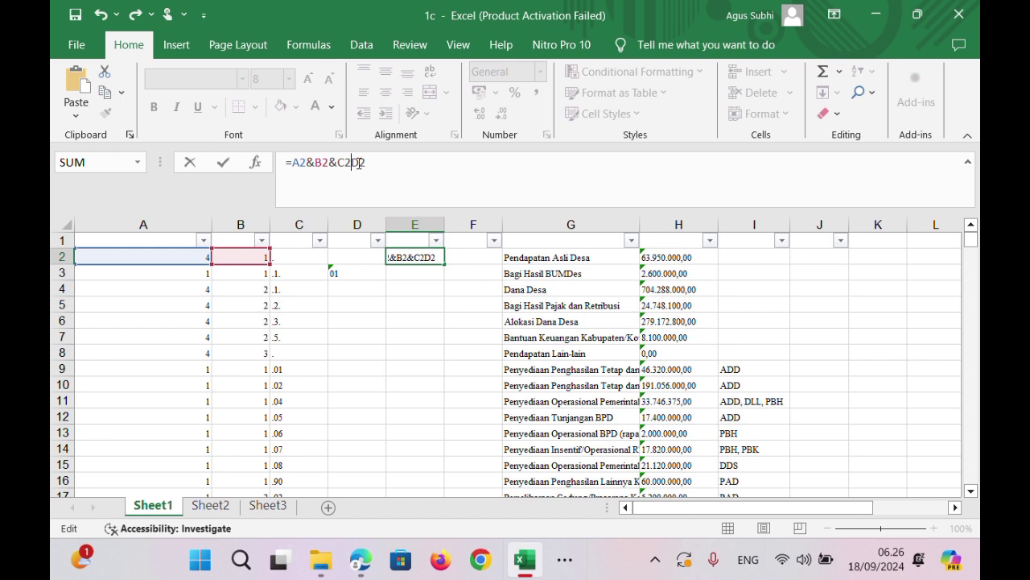
{"action": "type", "text": "&"}
{"action": "key", "text": "Return"}
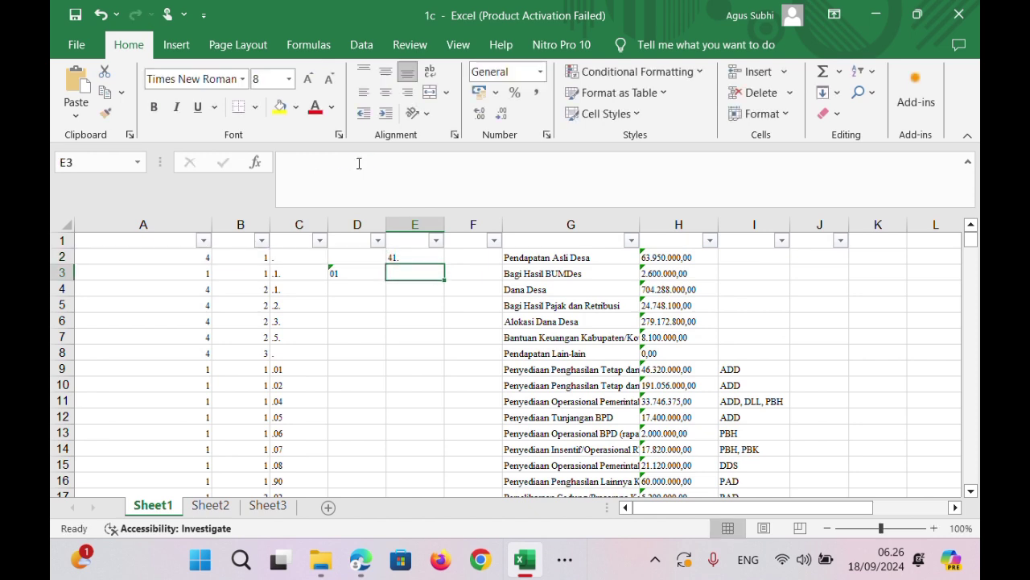
{"action": "left_click", "coordinate": [420, 259]}
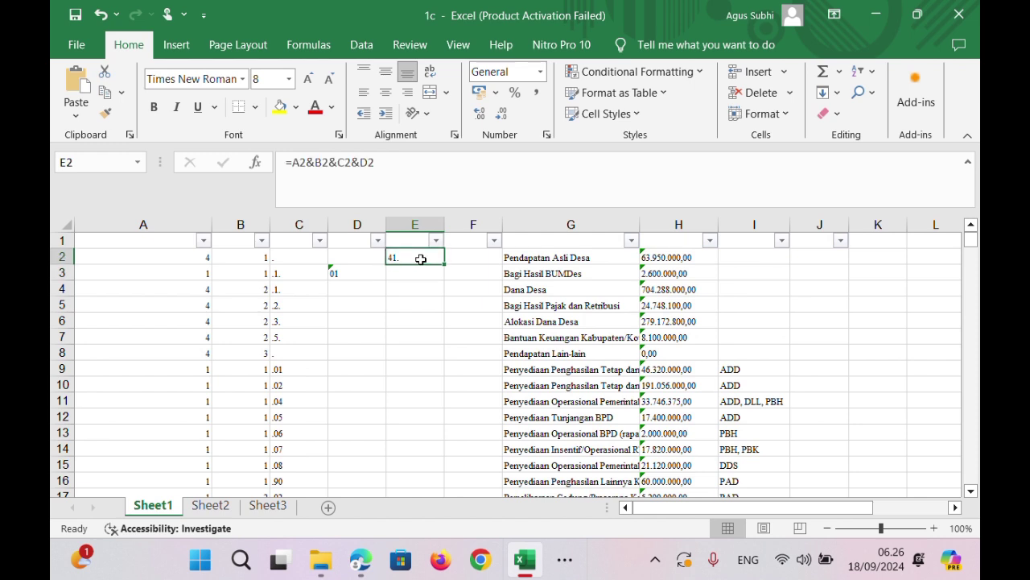
{"action": "key", "text": "Delete"}
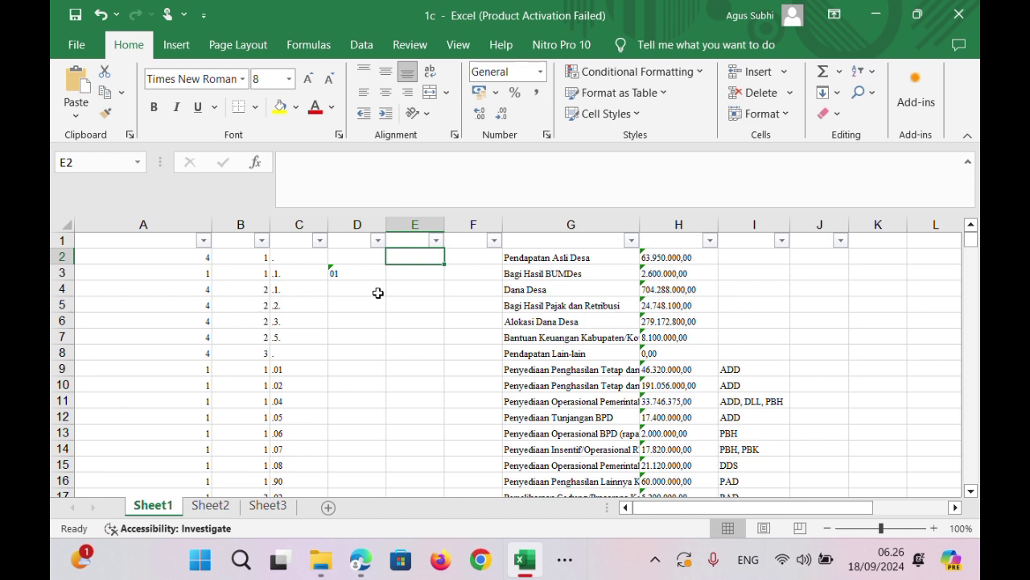
Remove every dot from the codes in column C by replacing "." with nothing.
{"action": "left_click", "coordinate": [282, 369]}
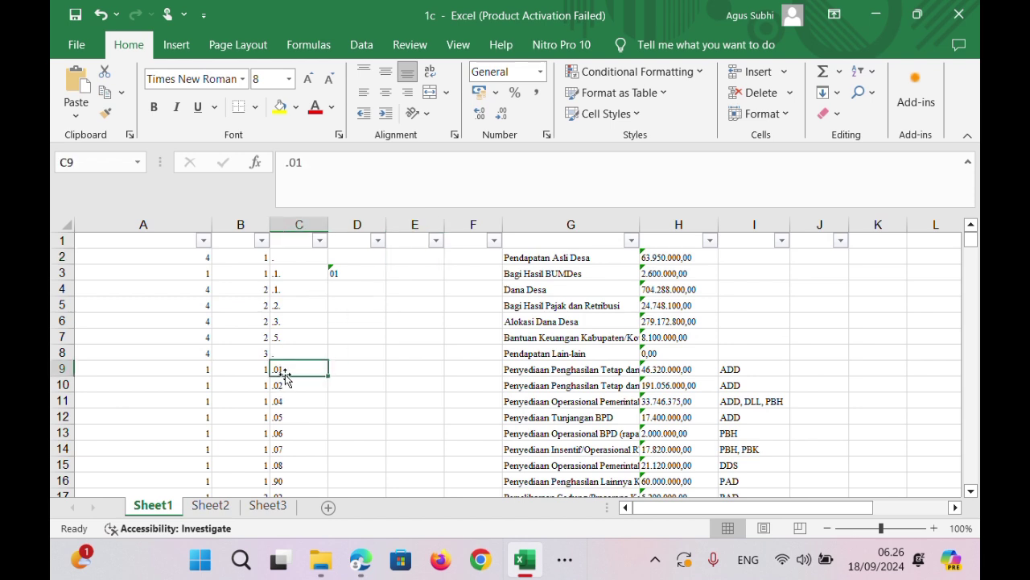
{"action": "left_click", "coordinate": [296, 225]}
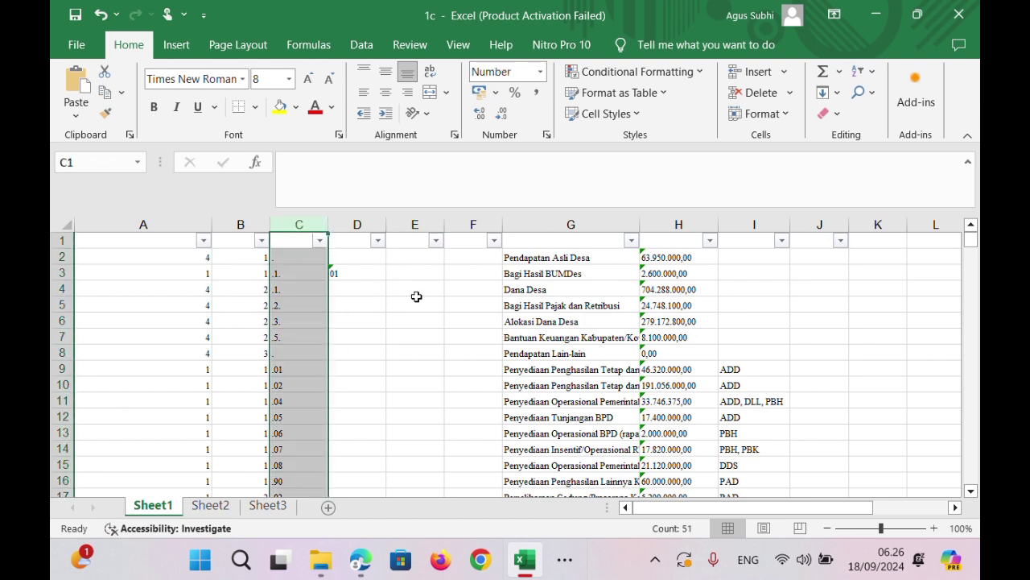
{"action": "key", "text": "ctrl+f"}
{"action": "left_click", "coordinate": [269, 281]}
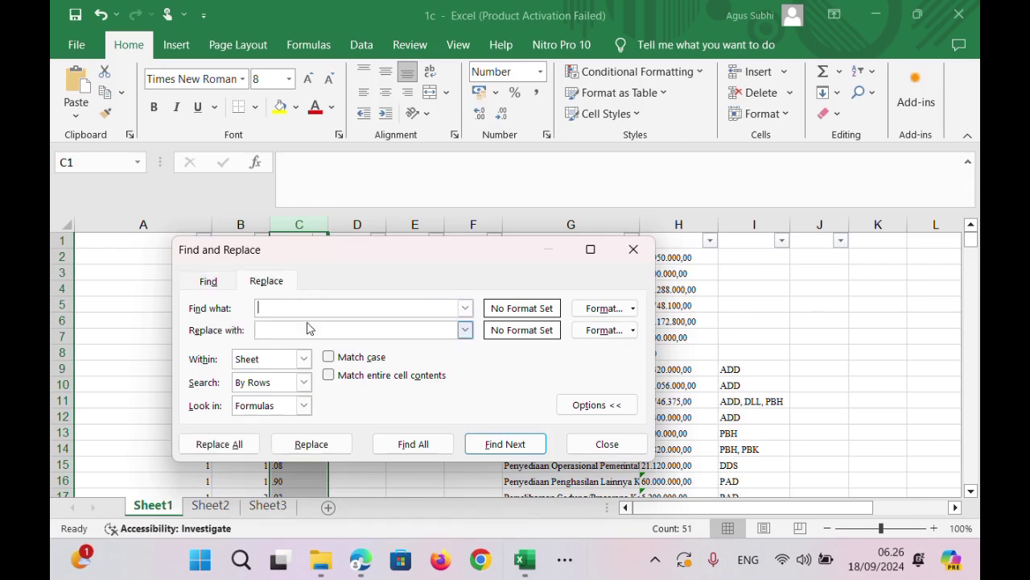
{"action": "type", "text": "."}
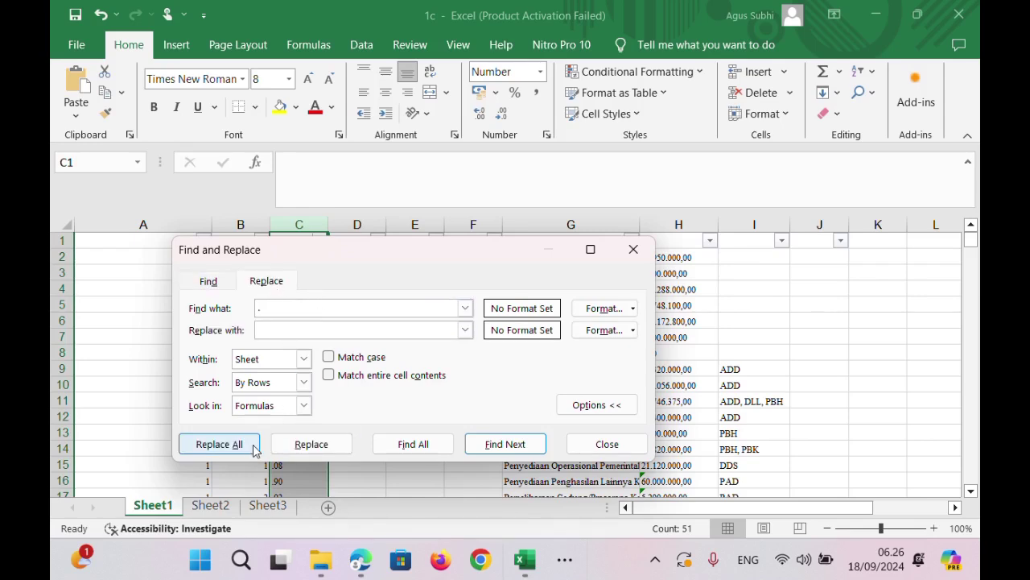
{"action": "left_click", "coordinate": [222, 444]}
{"action": "left_click", "coordinate": [521, 332]}
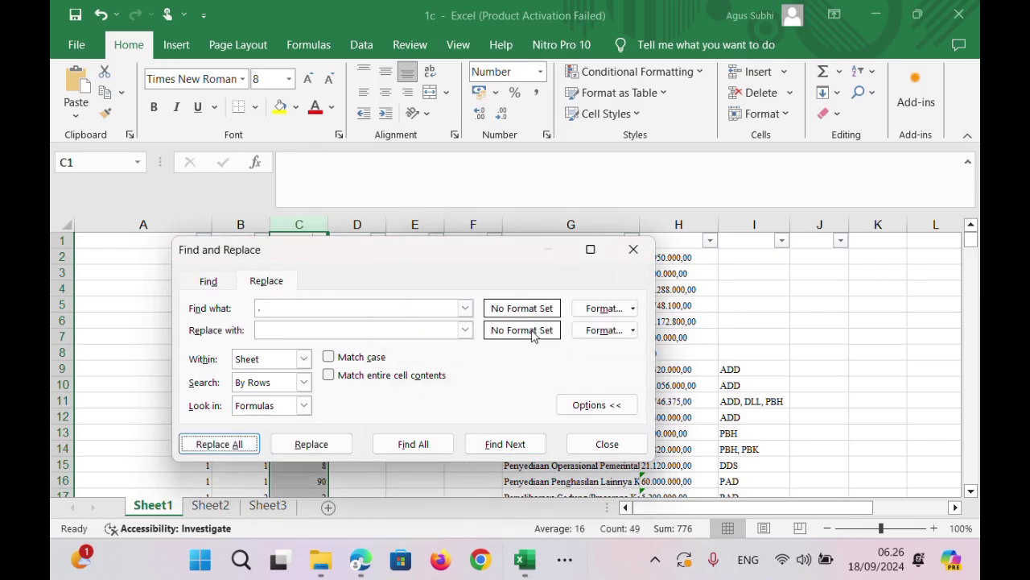
{"action": "left_click", "coordinate": [587, 439]}
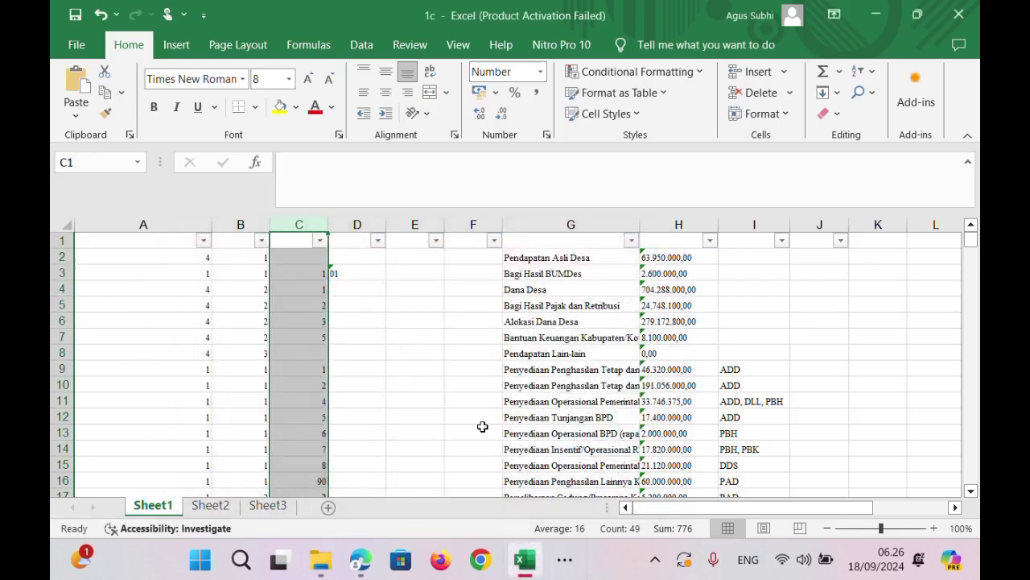
{"action": "left_click", "coordinate": [307, 399]}
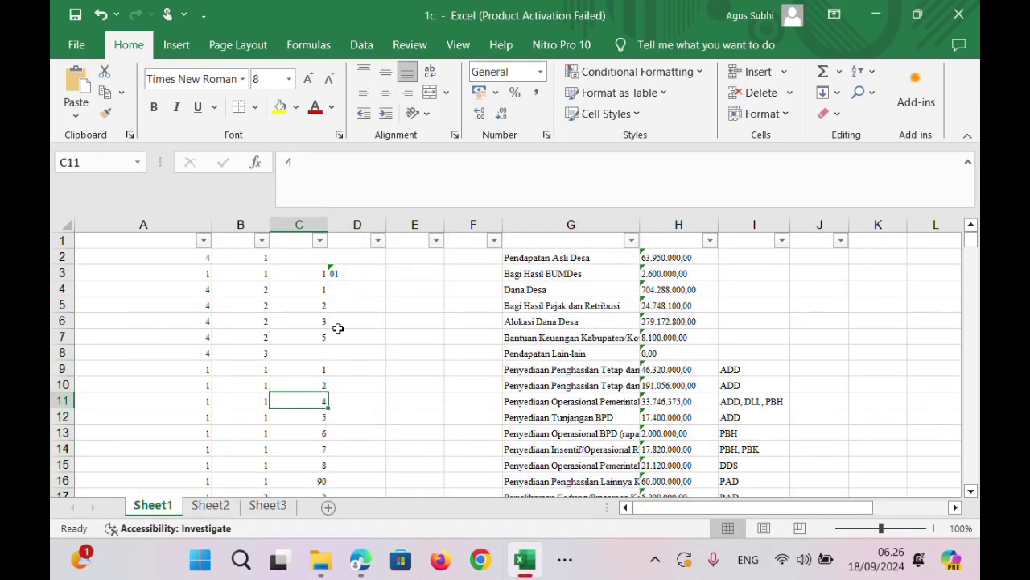
Delete the two blank columns E and F before the description column.
{"action": "left_click", "coordinate": [415, 225]}
{"action": "right_click", "coordinate": [455, 235]}
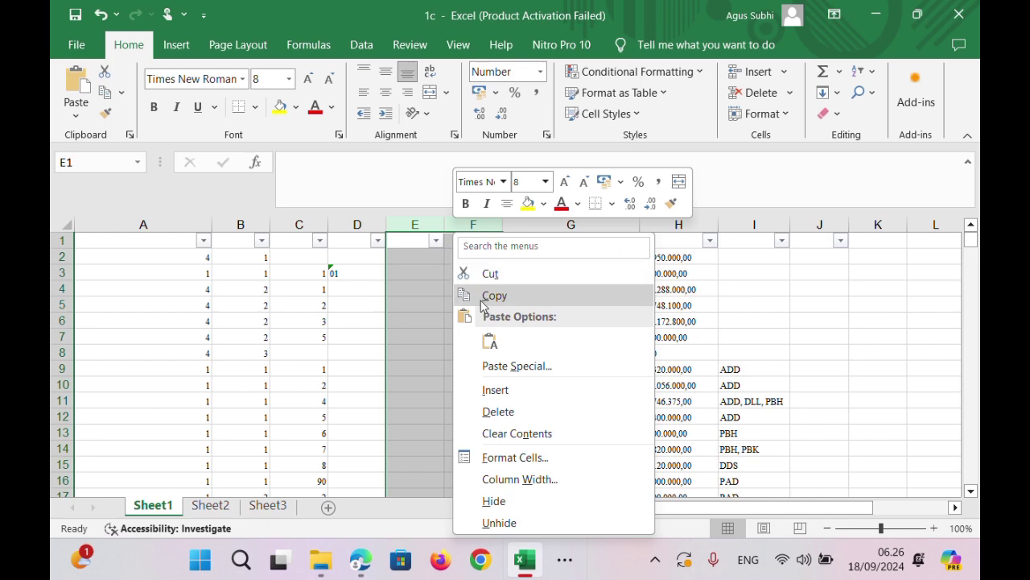
{"action": "left_click", "coordinate": [497, 411]}
{"action": "left_click", "coordinate": [359, 434]}
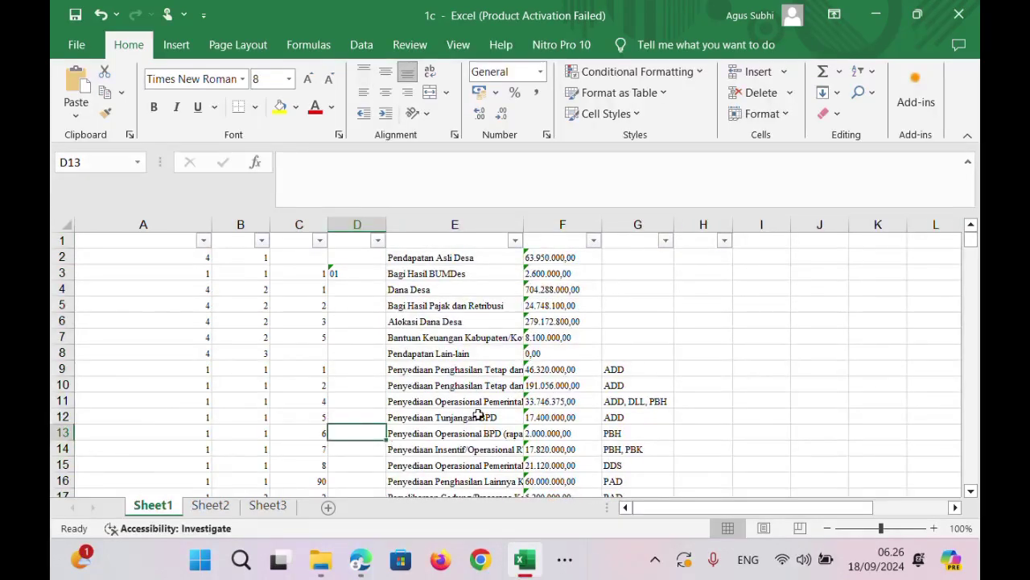
{"action": "left_click", "coordinate": [971, 242]}
{"action": "mouse_move", "coordinate": [971, 242]}
{"action": "left_mouse_down"}
{"action": "mouse_move", "coordinate": [971, 260]}
{"action": "mouse_move", "coordinate": [976, 234]}
{"action": "mouse_move", "coordinate": [971, 266]}
{"action": "mouse_move", "coordinate": [971, 253]}
{"action": "left_mouse_up"}
{"action": "left_click_drag", "start_coordinate": [969, 251], "coordinate": [969, 236]}
{"action": "left_click", "coordinate": [321, 559]}
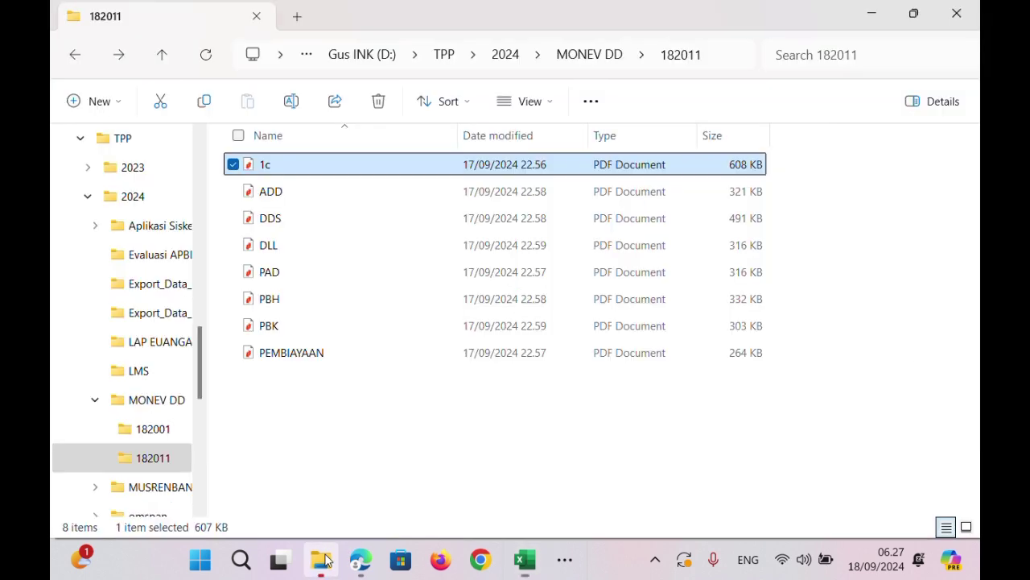
{"action": "left_click", "coordinate": [321, 560]}
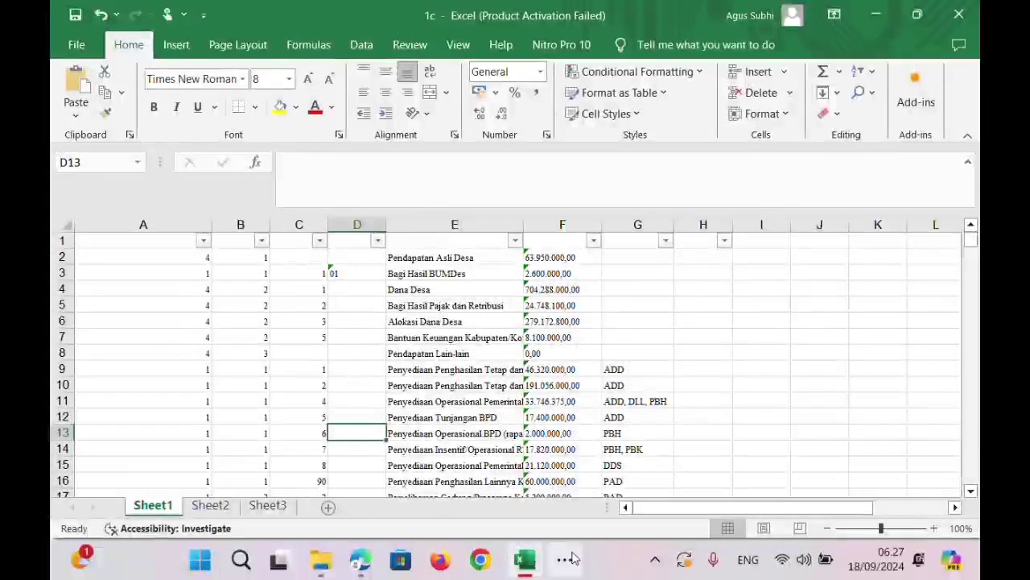
{"action": "left_click", "coordinate": [566, 560]}
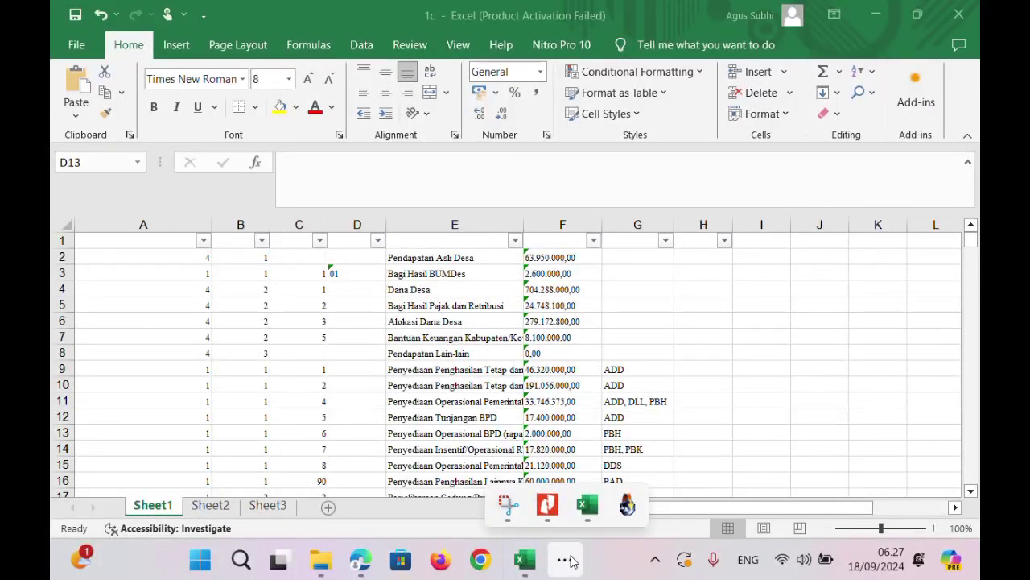
{"action": "left_click", "coordinate": [584, 416]}
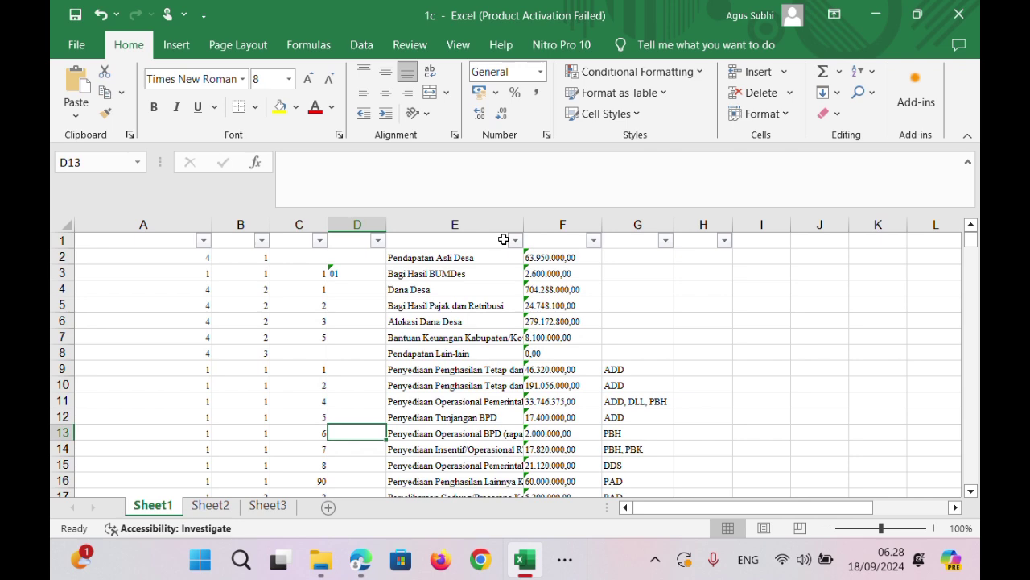
Switch to Edge, sign in to the MONEV-DD site with the prefilled credentials, and expand the TA. 2024 section.
{"action": "left_click", "coordinate": [361, 559]}
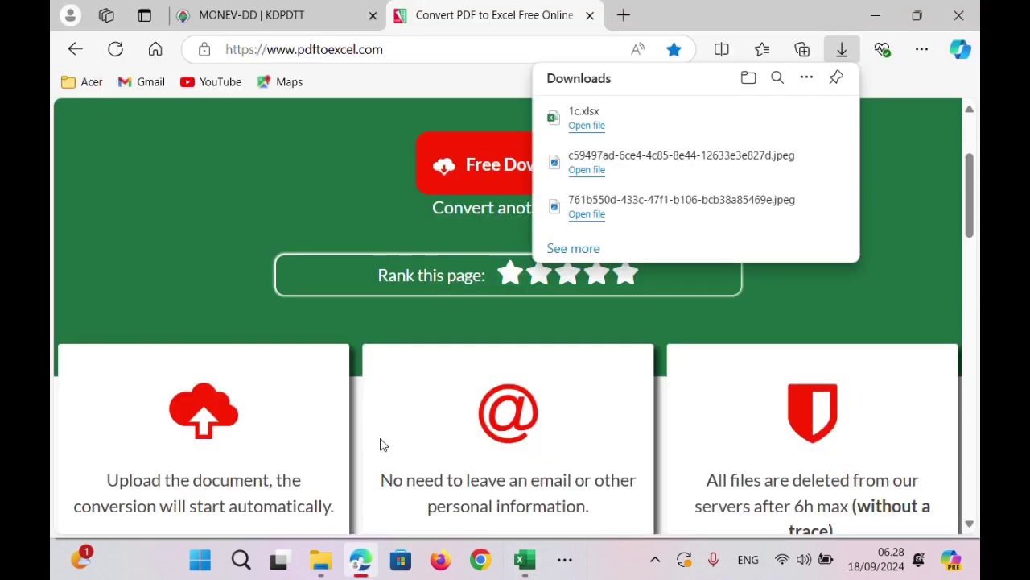
{"action": "left_click", "coordinate": [275, 14]}
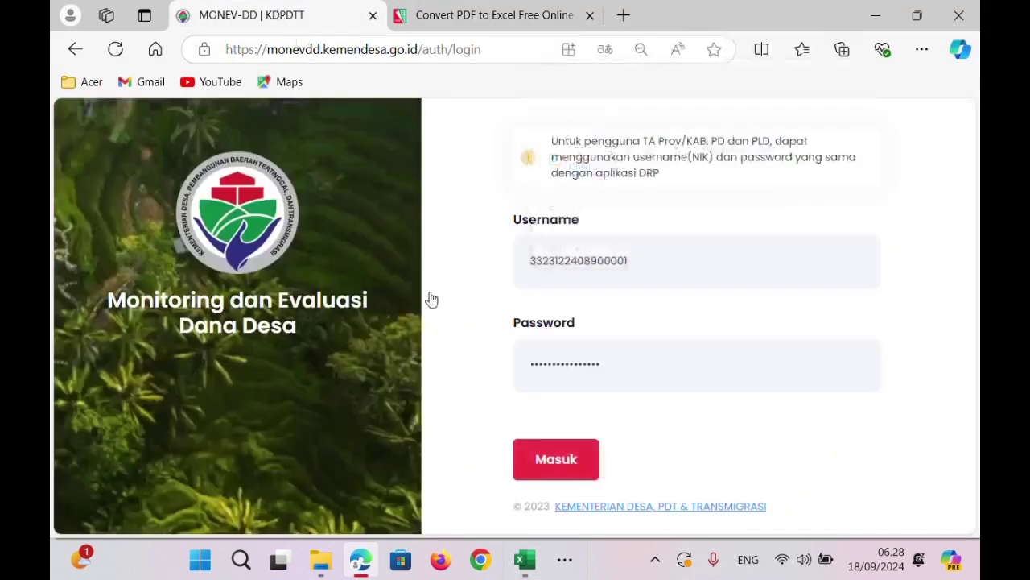
{"action": "left_click", "coordinate": [557, 471]}
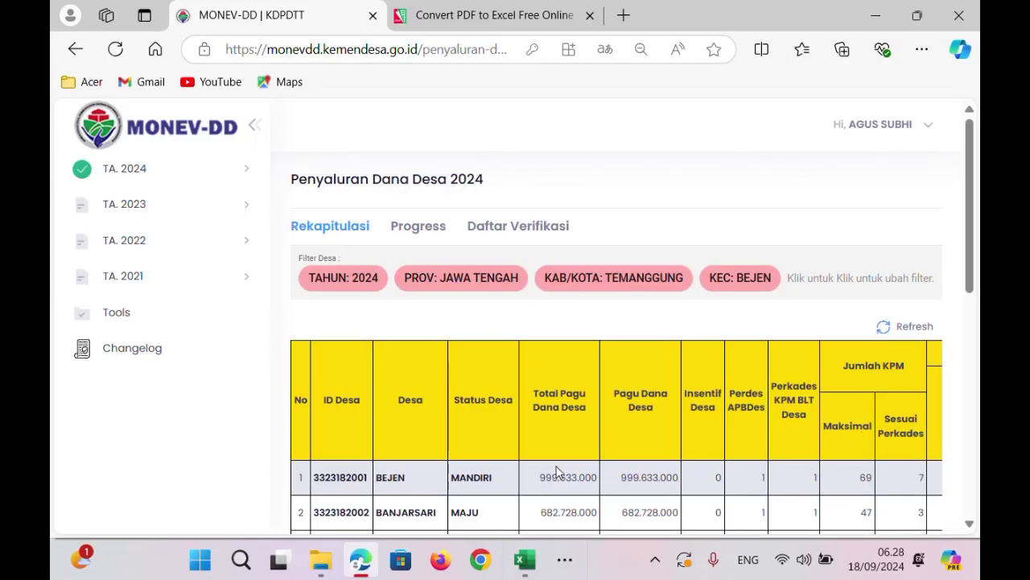
{"action": "left_click", "coordinate": [247, 173]}
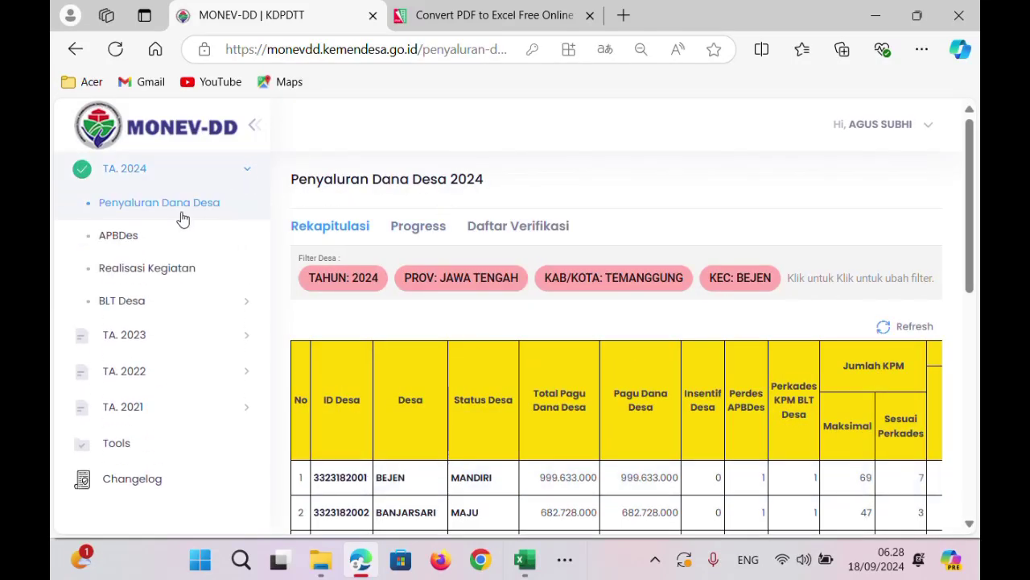
Open the Progress view of the APBDes page under TA. 2024.
{"action": "left_click", "coordinate": [187, 180]}
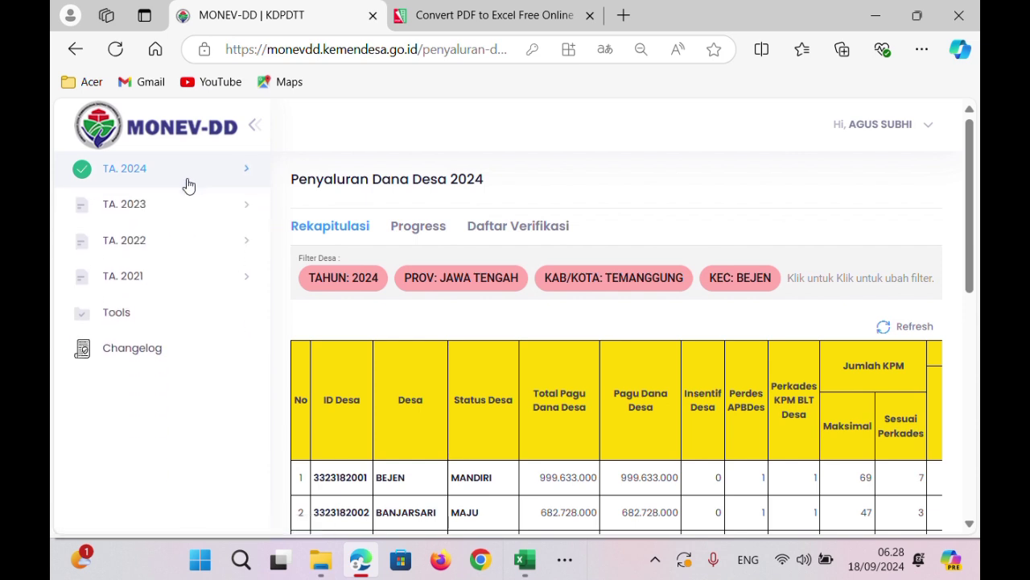
{"action": "left_click", "coordinate": [188, 180]}
{"action": "left_click", "coordinate": [188, 180]}
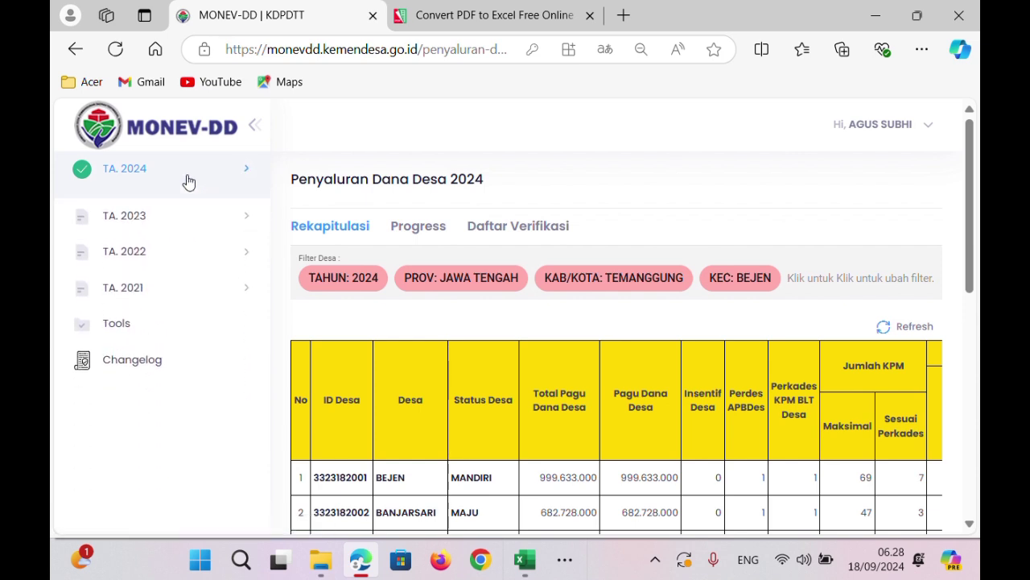
{"action": "left_click", "coordinate": [184, 177]}
{"action": "left_click", "coordinate": [132, 244]}
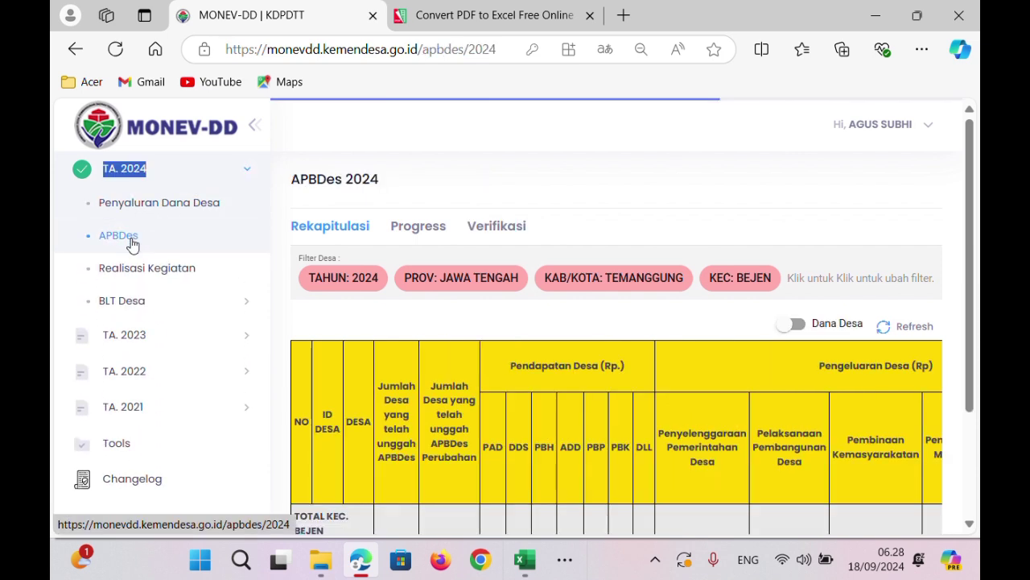
{"action": "left_click", "coordinate": [409, 233]}
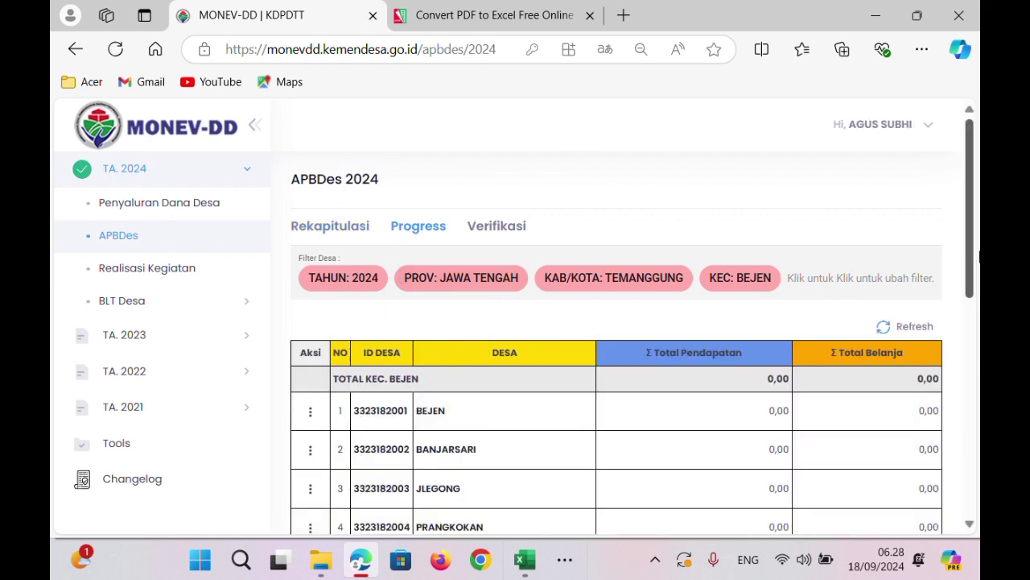
Start Posting APBDes Awal for the village TANJUNGSARI and download the sample APBDes 2024 template.
{"action": "left_click_drag", "start_coordinate": [979, 256], "coordinate": [980, 435]}
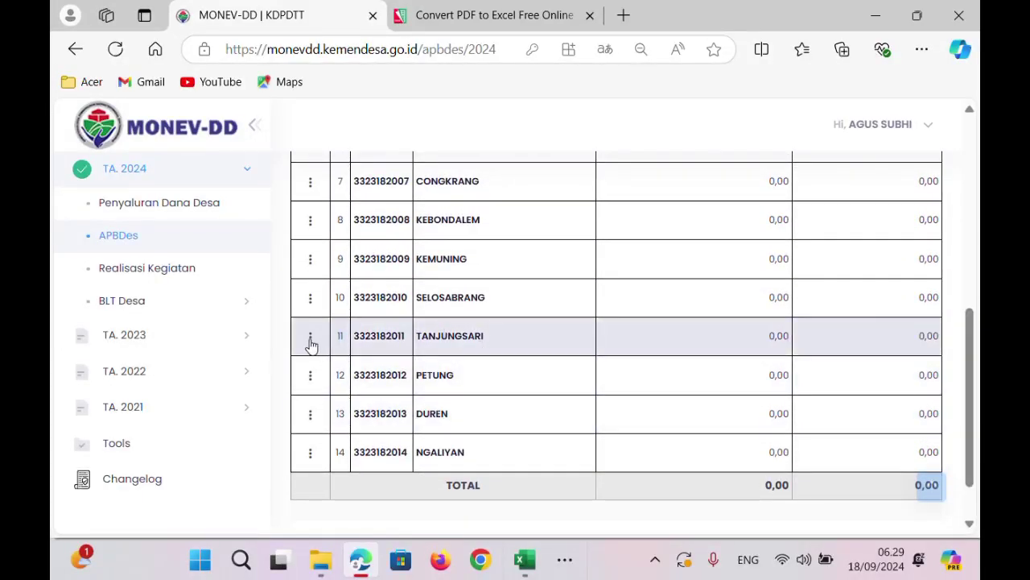
{"action": "left_click", "coordinate": [311, 339]}
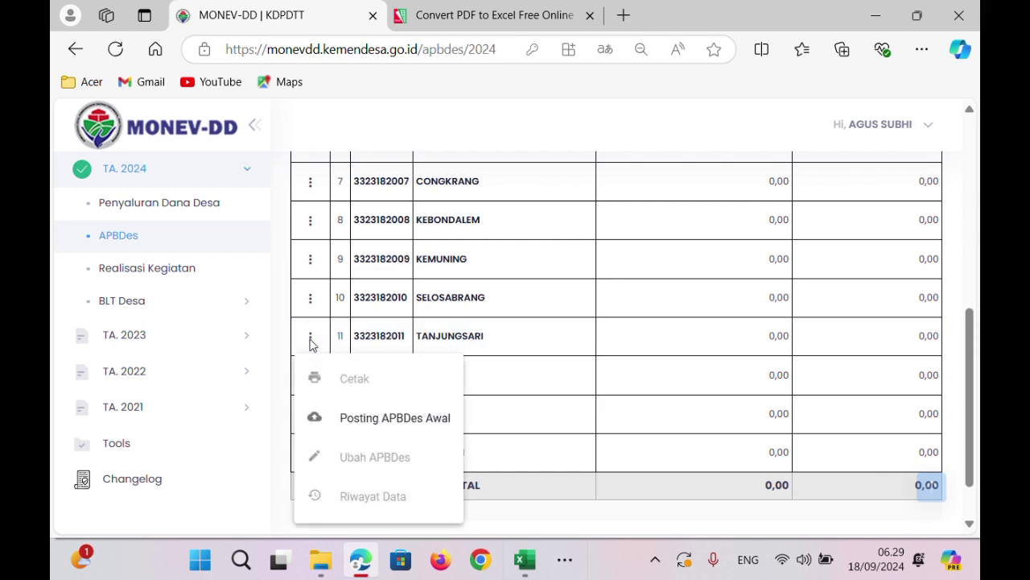
{"action": "left_click", "coordinate": [346, 418]}
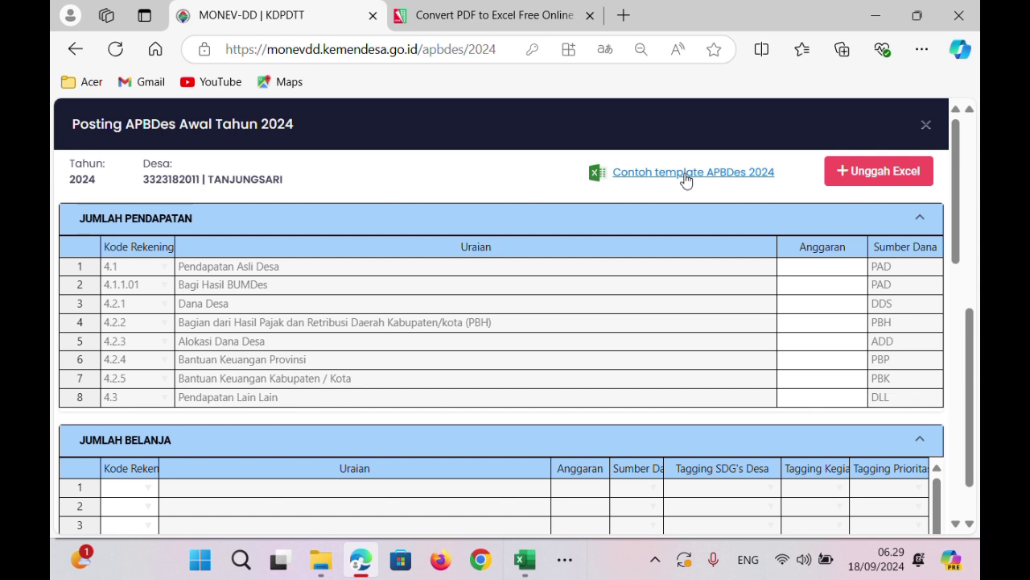
{"action": "left_click", "coordinate": [685, 172]}
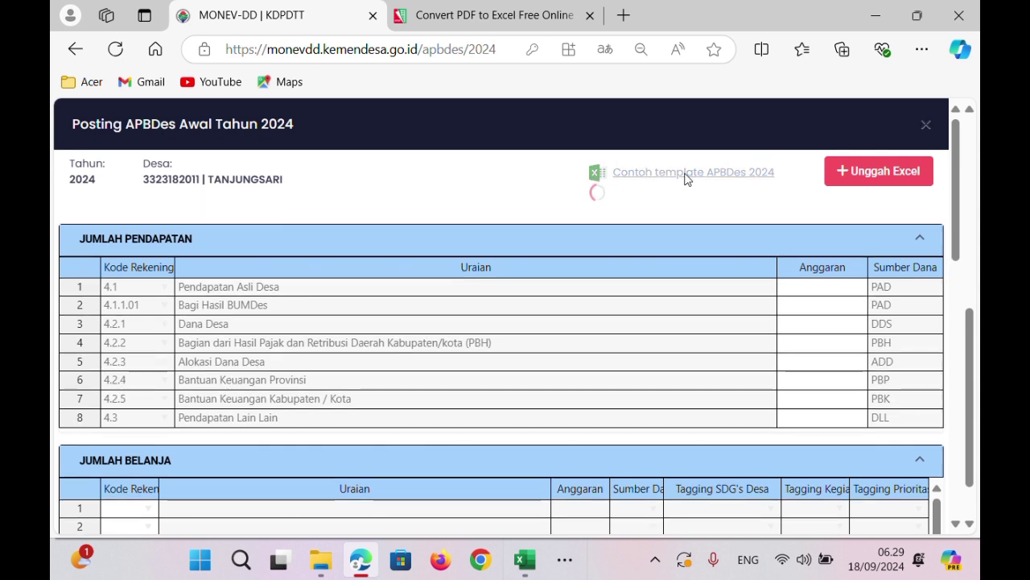
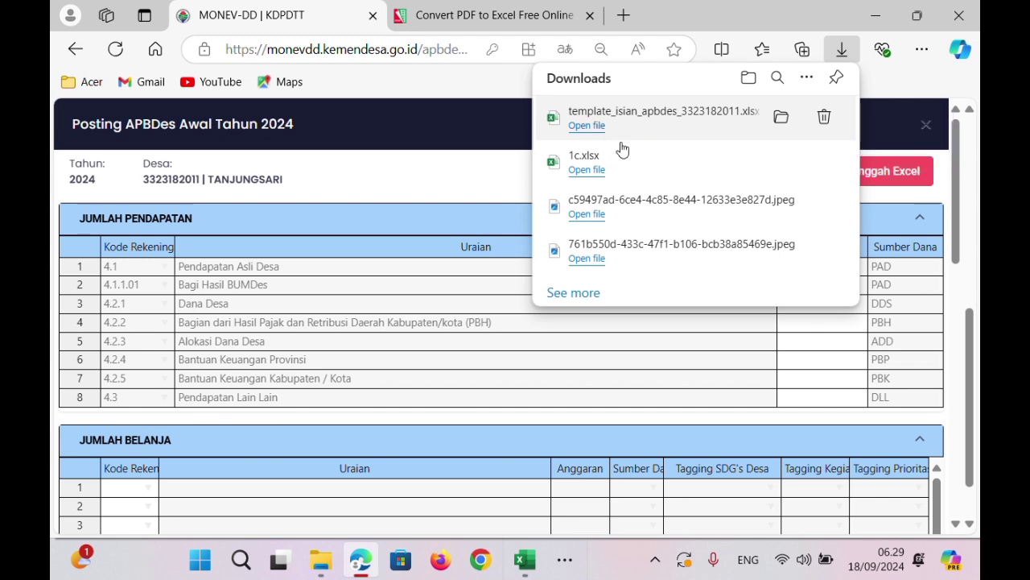
Open the downloaded template_isian_apbdes_3323182011.xlsx in Excel, enable editing and review the PENDAPATAN rows of APBDES2024.
{"action": "left_click", "coordinate": [588, 126]}
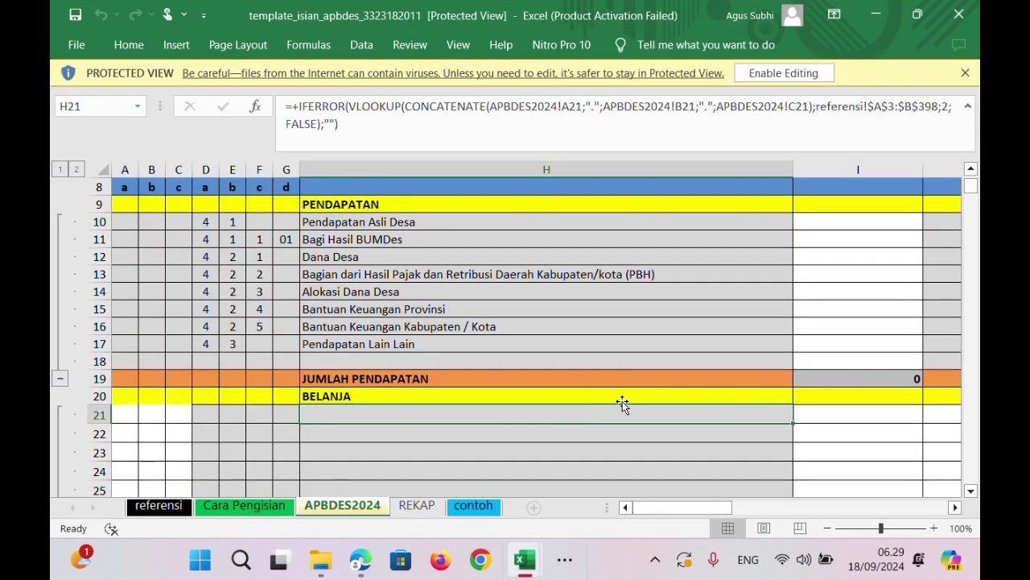
{"action": "left_click", "coordinate": [783, 73]}
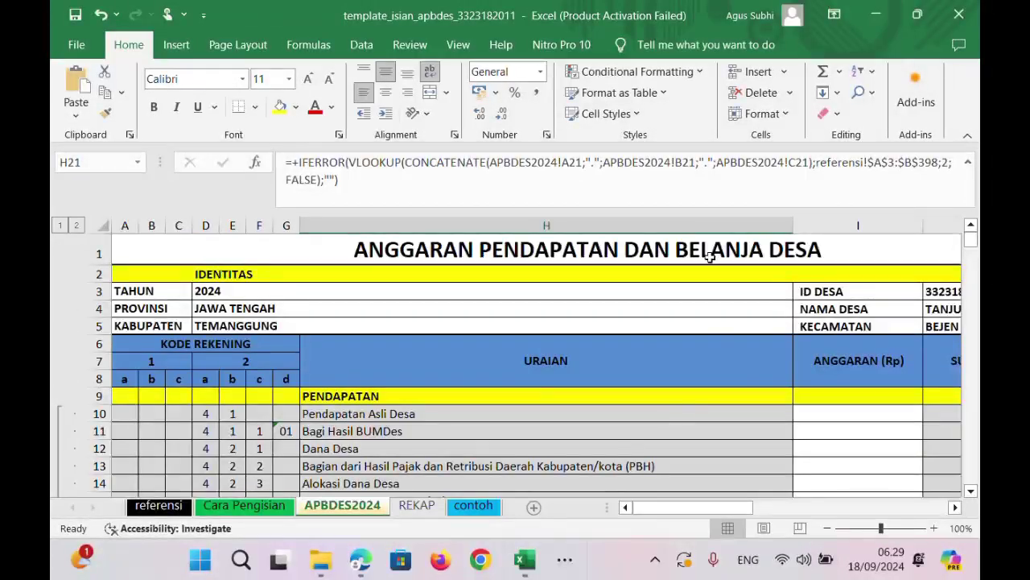
{"action": "scroll", "coordinate": [624, 397], "scroll_direction": "down", "scroll_amount": 3, "text": "ctrl"}
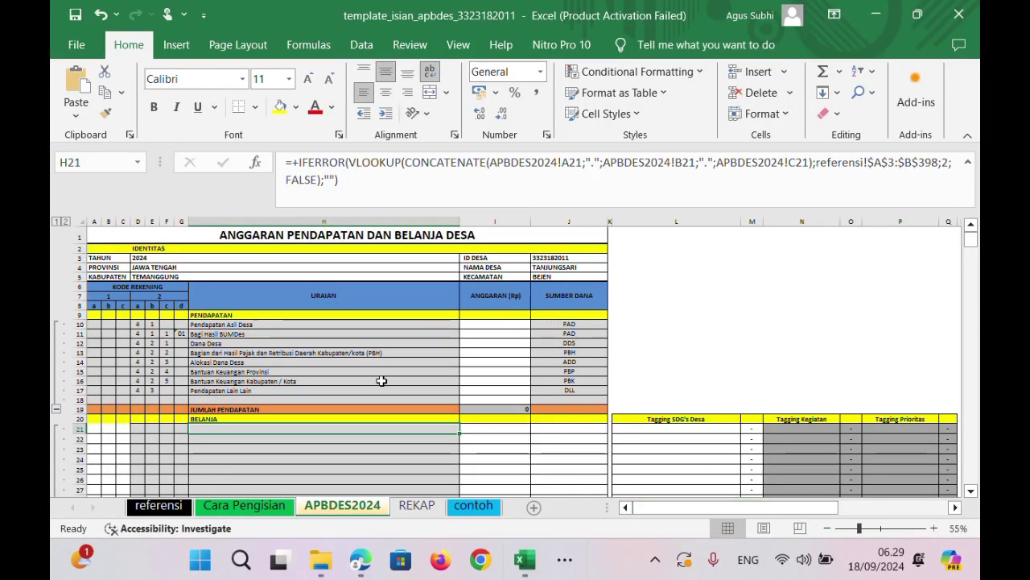
{"action": "scroll", "coordinate": [549, 373], "scroll_direction": "up", "scroll_amount": 3}
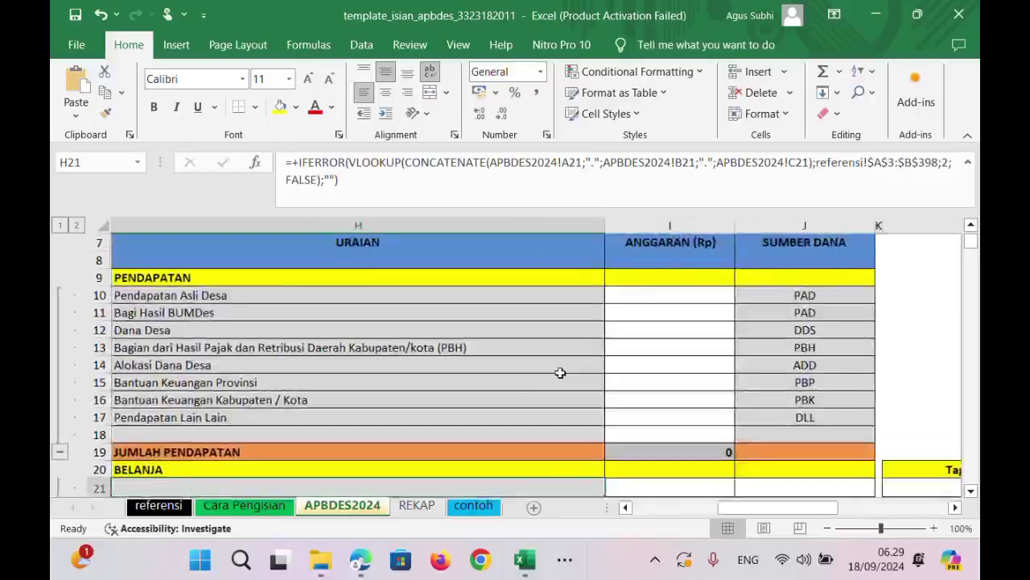
{"action": "left_click_drag", "start_coordinate": [747, 513], "coordinate": [674, 508]}
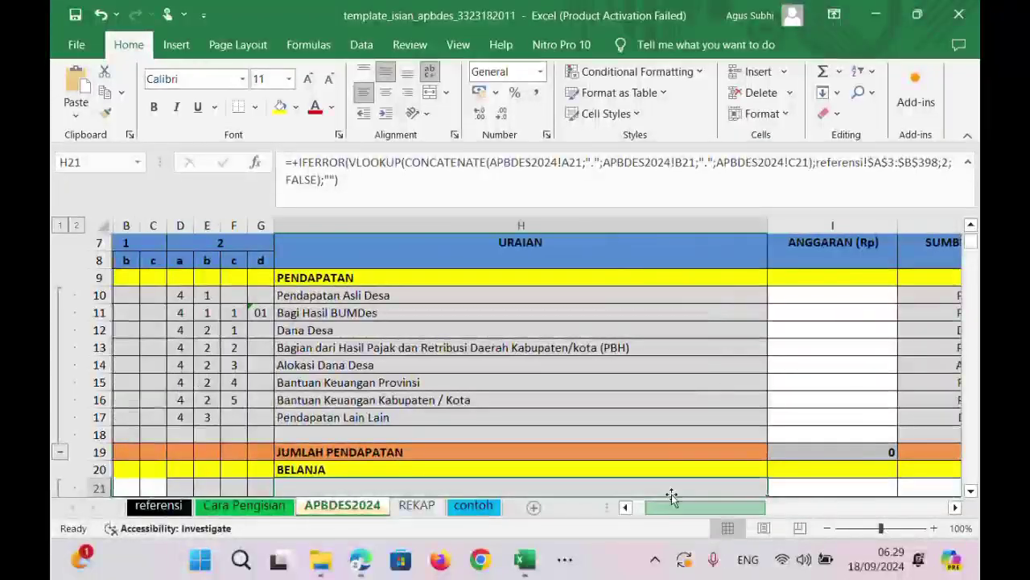
{"action": "left_click", "coordinate": [175, 311]}
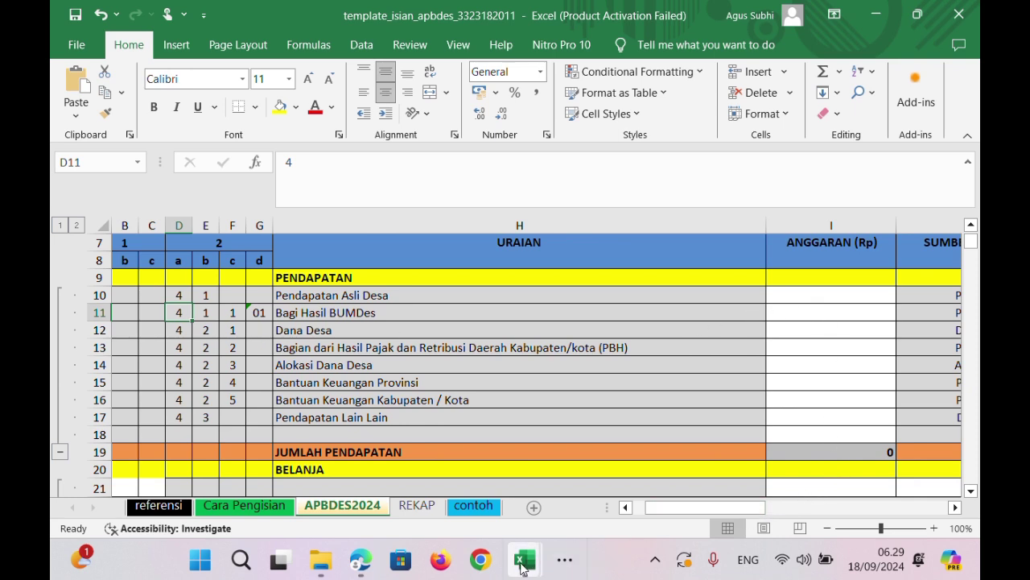
Copy the income amounts F2:F8 from Sheet1 of workbook 1c into the template's APBDES2024 sheet, starting at I10.
{"action": "mouse_move", "coordinate": [525, 563]}
{"action": "left_click", "coordinate": [494, 497]}
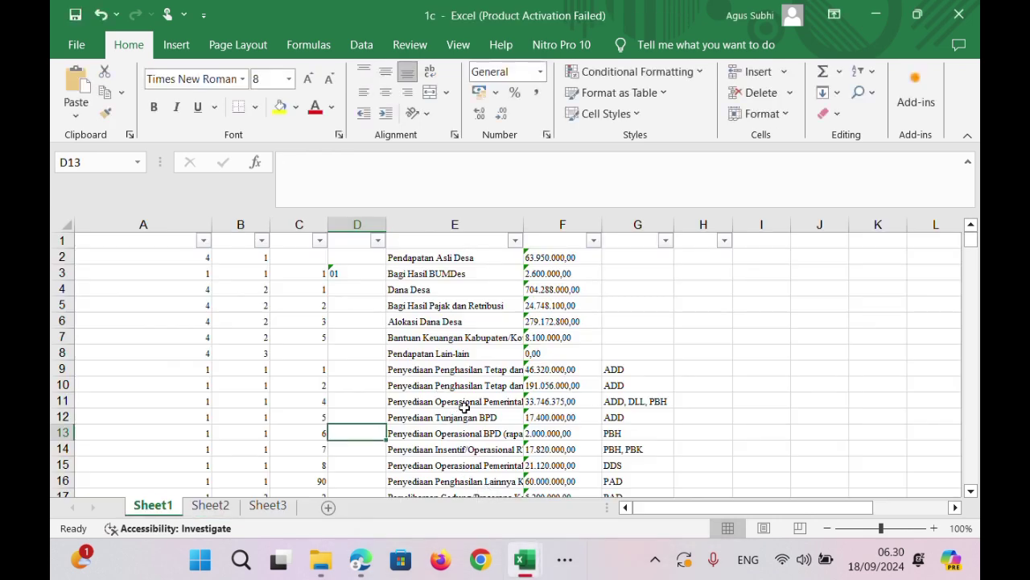
{"action": "left_click_drag", "start_coordinate": [546, 258], "coordinate": [550, 354]}
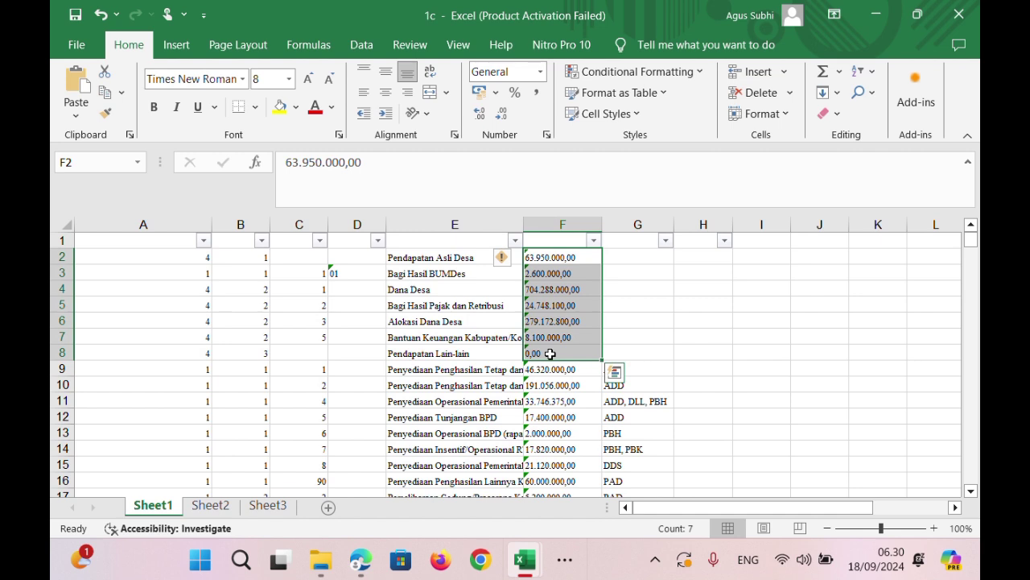
{"action": "key", "text": "ctrl+c"}
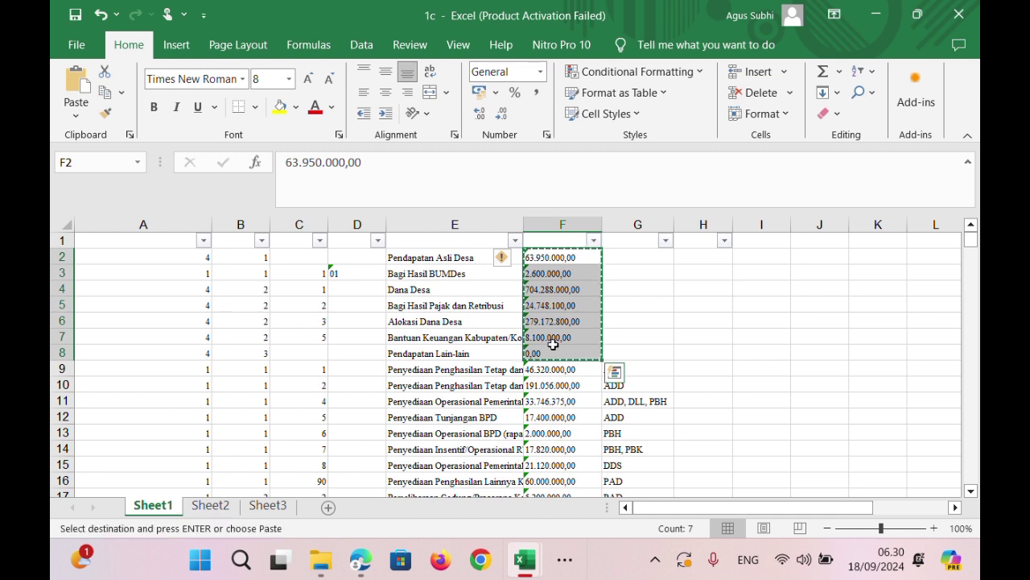
{"action": "mouse_move", "coordinate": [525, 560]}
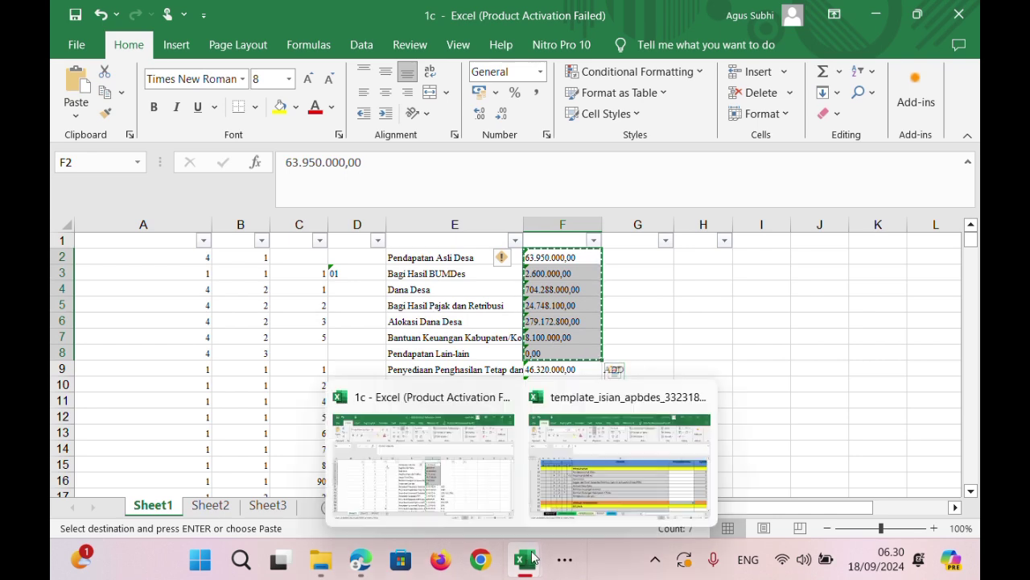
{"action": "left_click", "coordinate": [651, 472]}
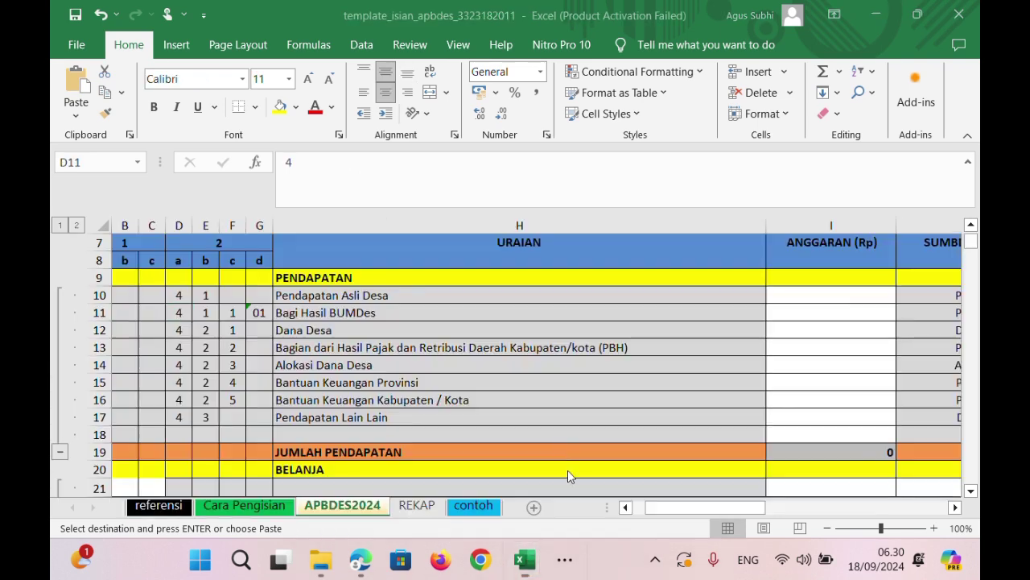
{"action": "left_click", "coordinate": [809, 298]}
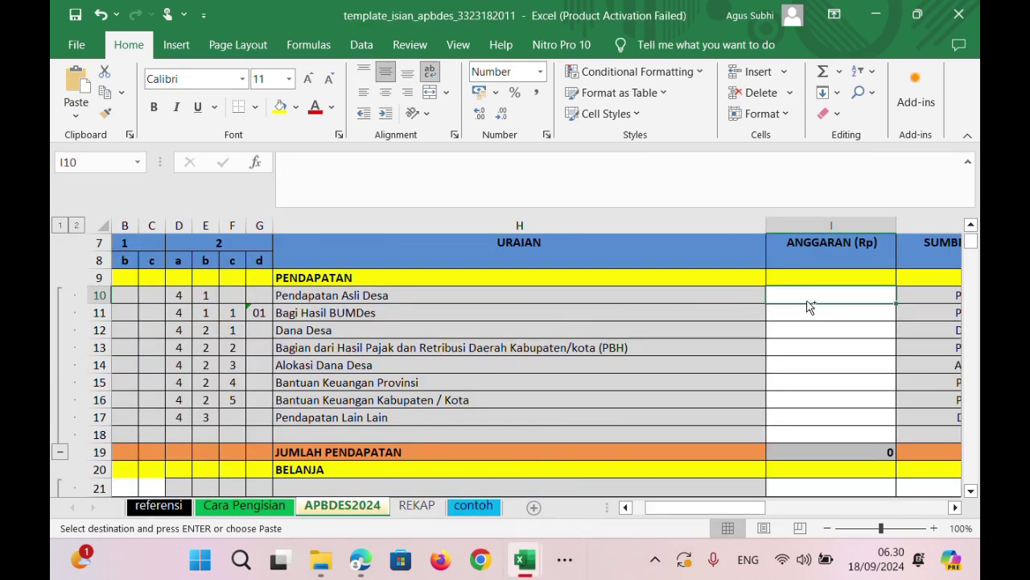
{"action": "key", "text": "ctrl+v"}
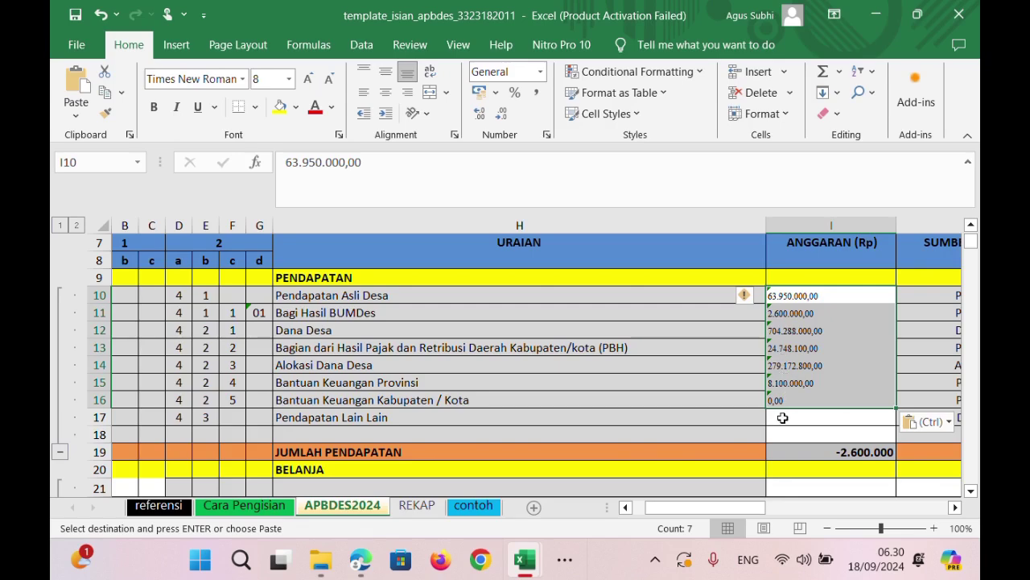
Copy the amounts in I15:I16 one row down to I16:I17 and set Bantuan Keuangan Provinsi in I15 to 0.
{"action": "left_click", "coordinate": [792, 381]}
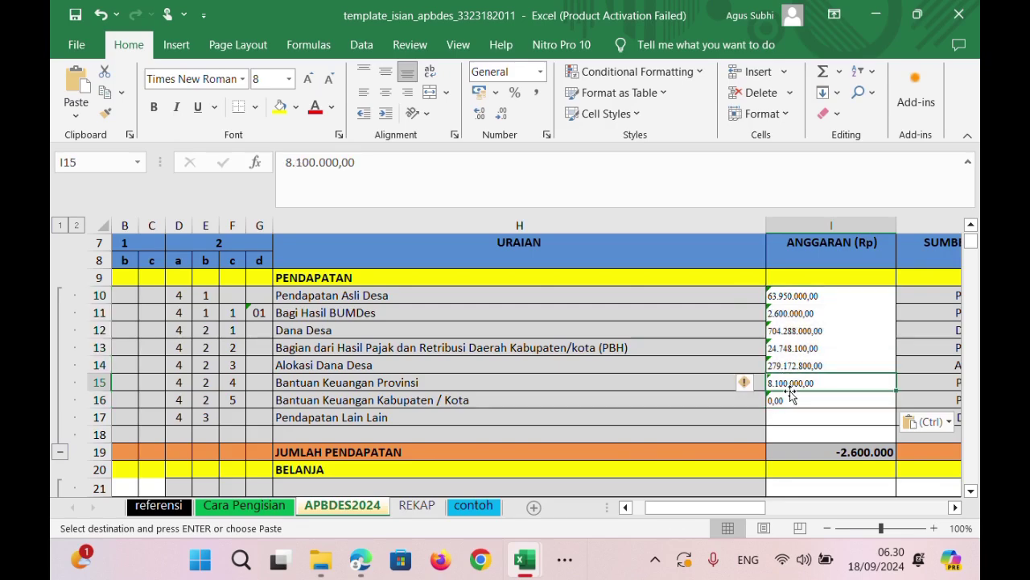
{"action": "left_click_drag", "start_coordinate": [788, 384], "coordinate": [779, 401]}
{"action": "key", "text": "ctrl+c"}
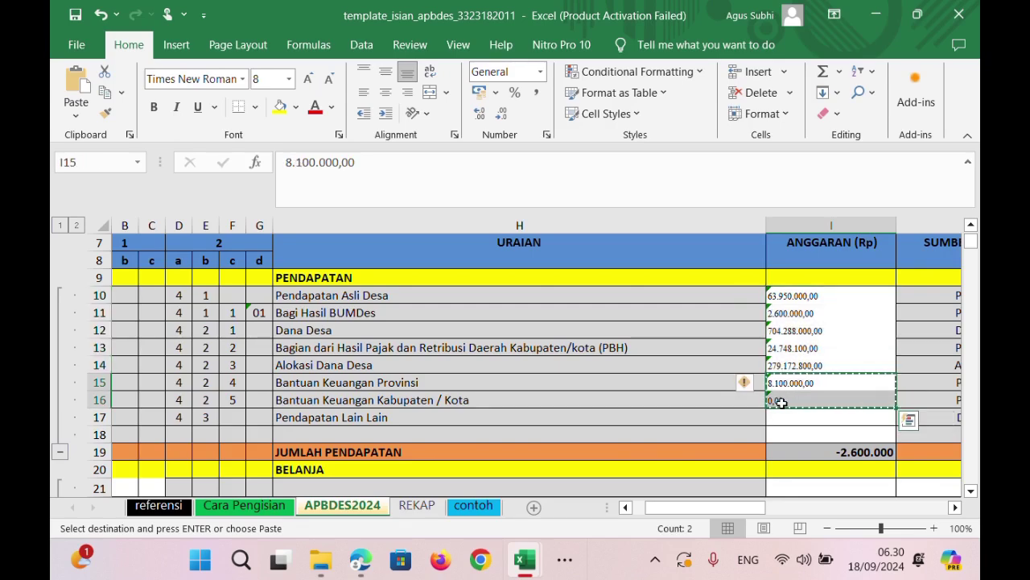
{"action": "left_click", "coordinate": [780, 400]}
{"action": "key", "text": "Return"}
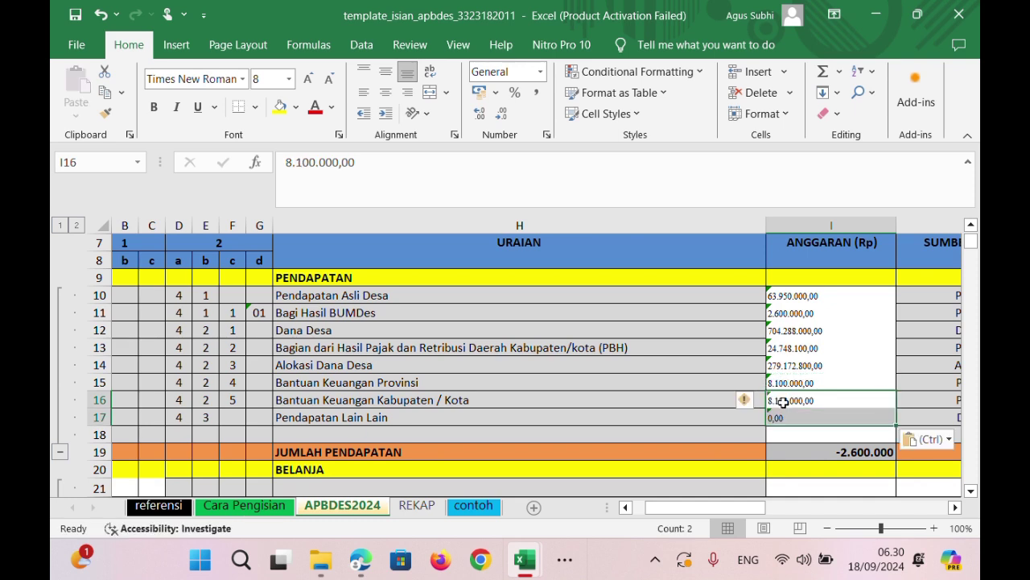
{"action": "left_click", "coordinate": [782, 400]}
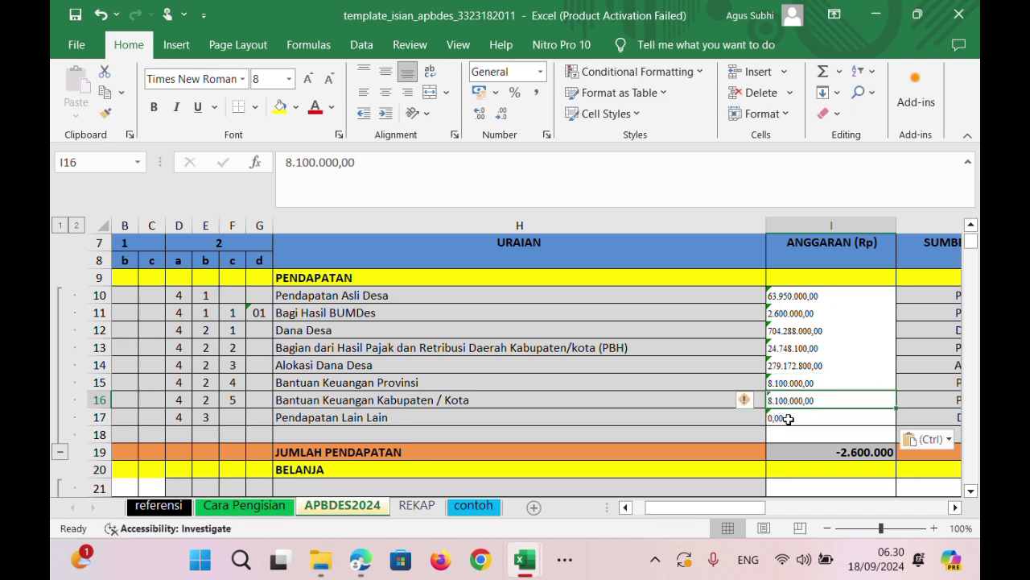
{"action": "left_click", "coordinate": [799, 375]}
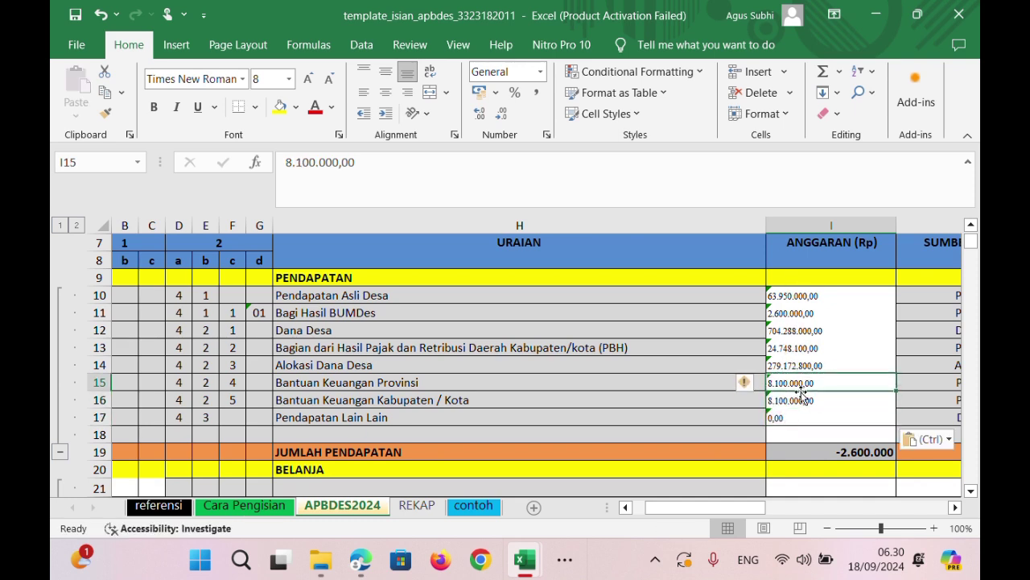
{"action": "type", "text": "0"}
{"action": "left_click", "coordinate": [805, 344]}
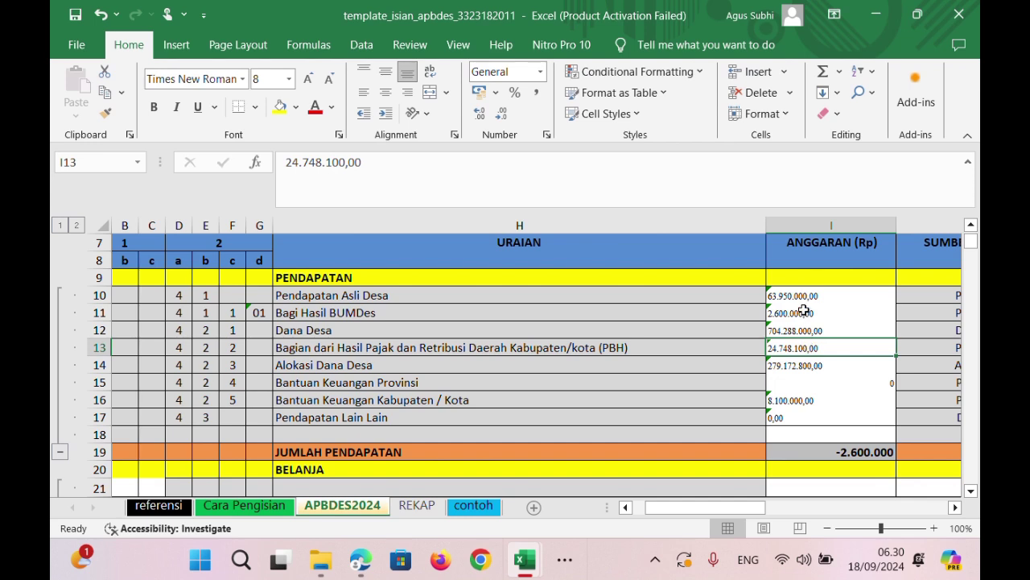
Apply all borders to the income amounts in I10:I17 and align them right.
{"action": "left_click", "coordinate": [804, 297]}
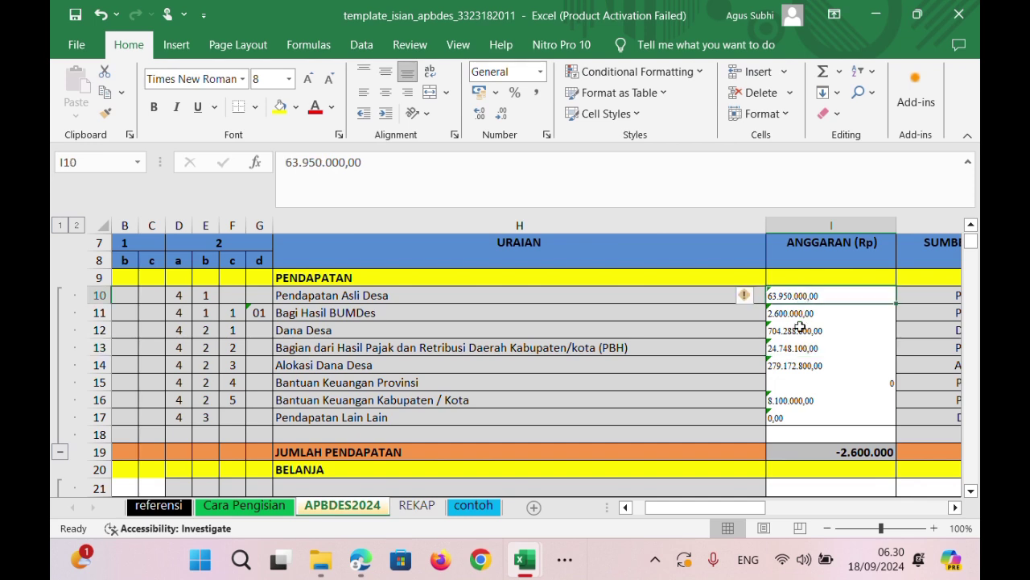
{"action": "left_click", "coordinate": [803, 420], "text": "shift"}
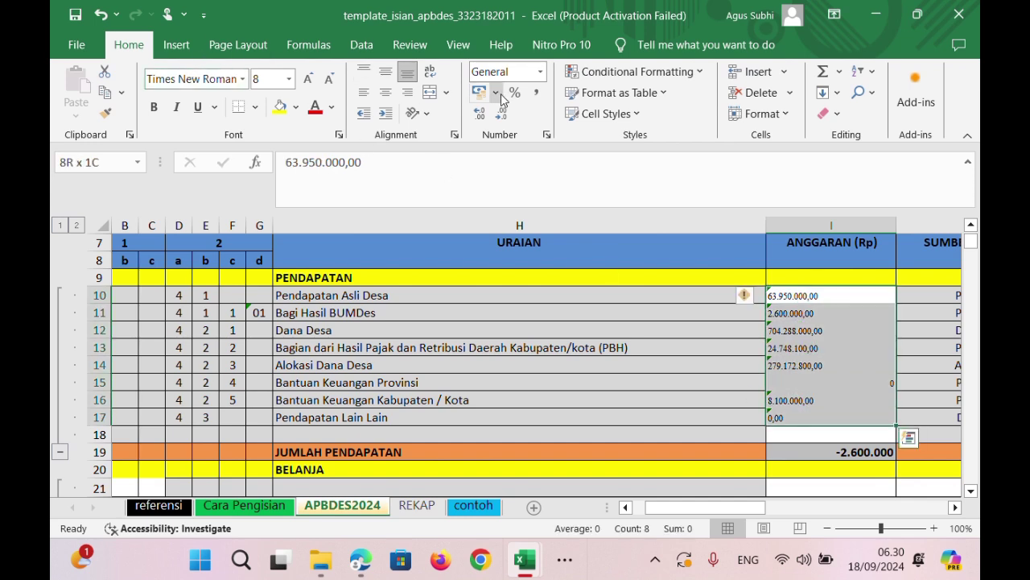
{"action": "left_click", "coordinate": [254, 107]}
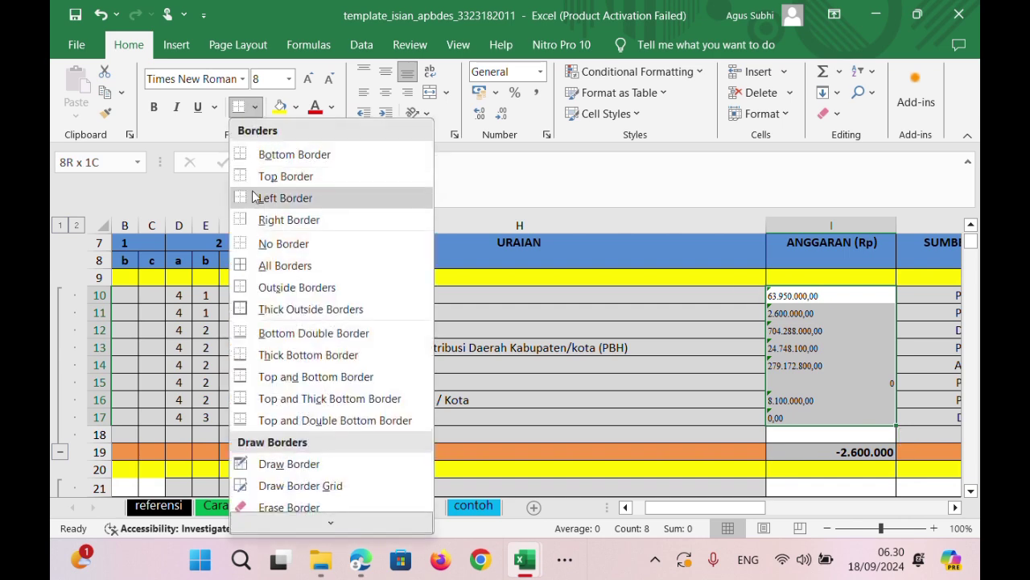
{"action": "left_click", "coordinate": [285, 266]}
{"action": "left_click", "coordinate": [810, 375]}
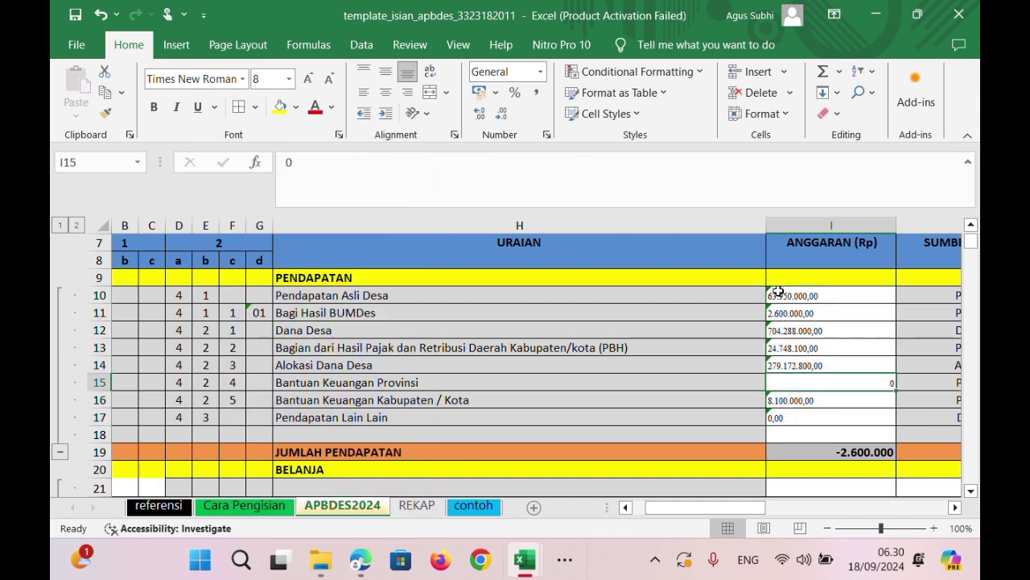
{"action": "left_click_drag", "start_coordinate": [793, 298], "coordinate": [797, 418]}
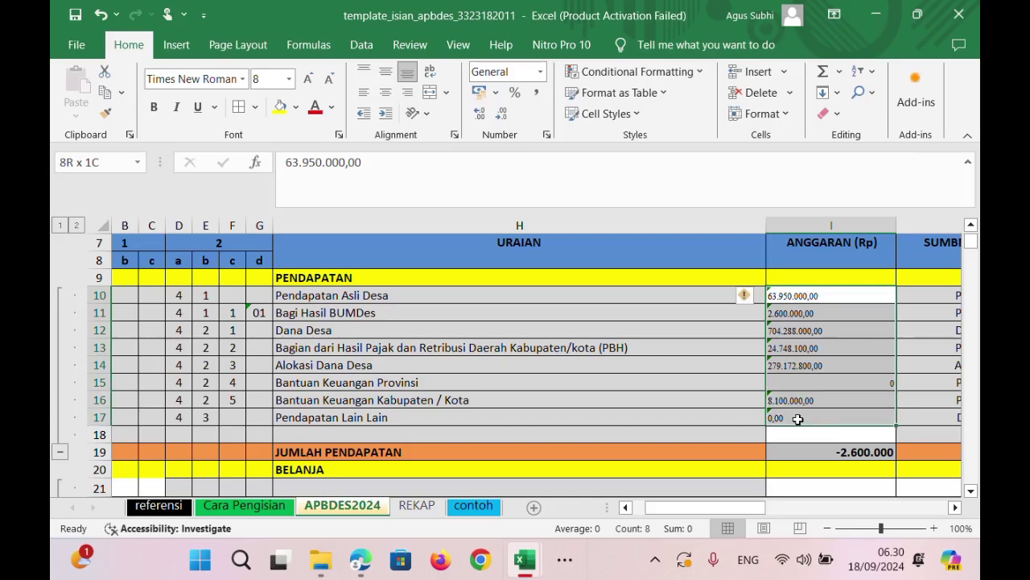
{"action": "left_click", "coordinate": [409, 97]}
{"action": "left_click", "coordinate": [723, 328]}
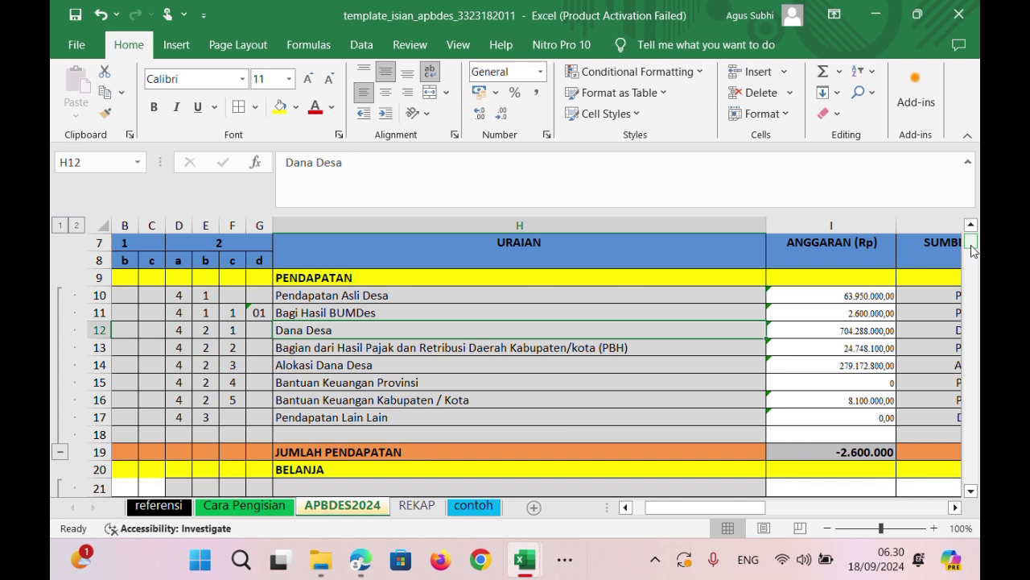
{"action": "left_click_drag", "start_coordinate": [972, 251], "coordinate": [974, 248]}
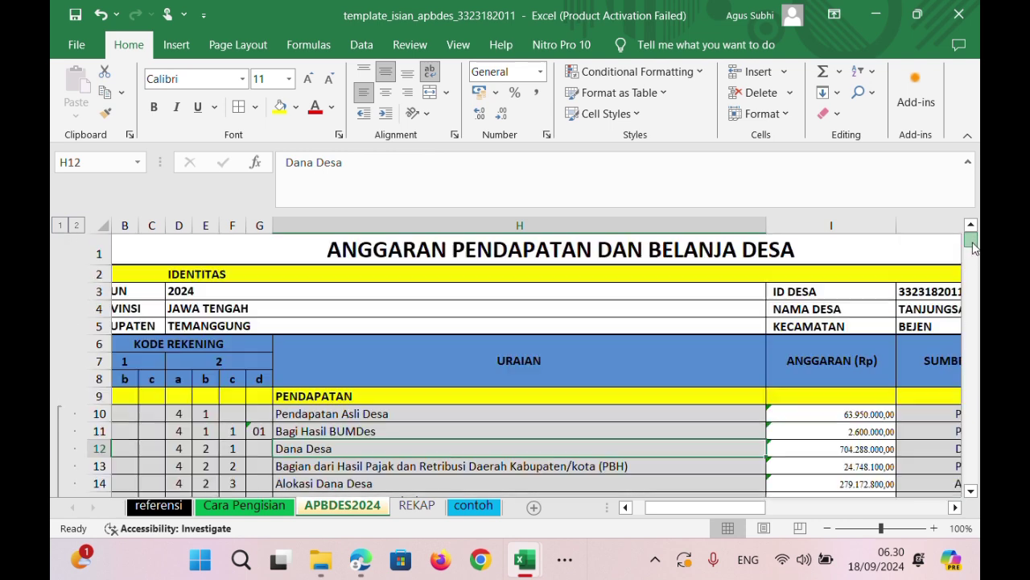
Check the JUMLAH PENDAPATAN total on APBDES2024 against the income amounts listed above it.
{"action": "left_click", "coordinate": [972, 492]}
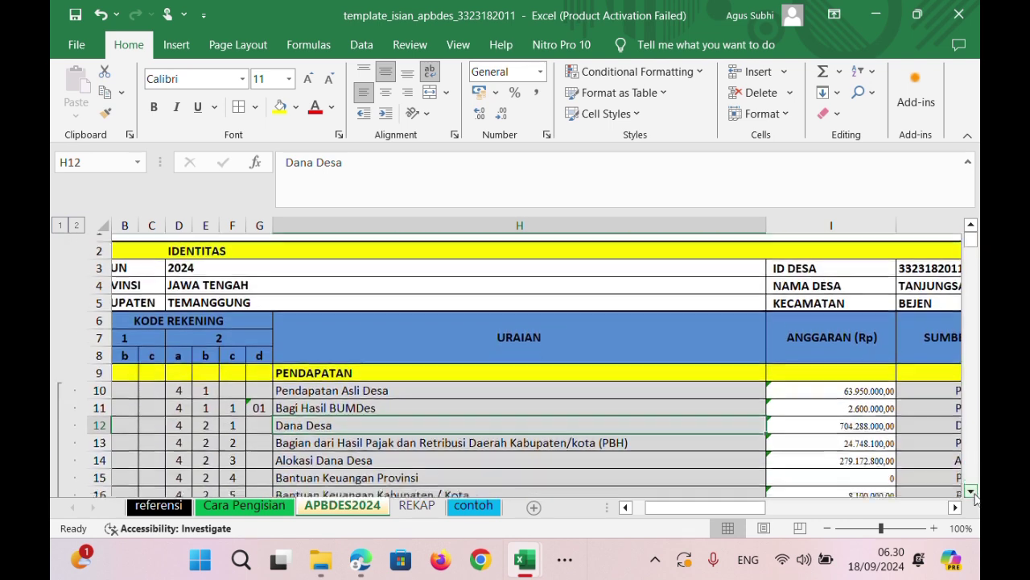
{"action": "left_click", "coordinate": [972, 492]}
{"action": "left_click", "coordinate": [971, 492]}
{"action": "left_click", "coordinate": [972, 492]}
{"action": "left_click", "coordinate": [971, 492]}
{"action": "left_click", "coordinate": [971, 492]}
{"action": "left_click", "coordinate": [972, 492]}
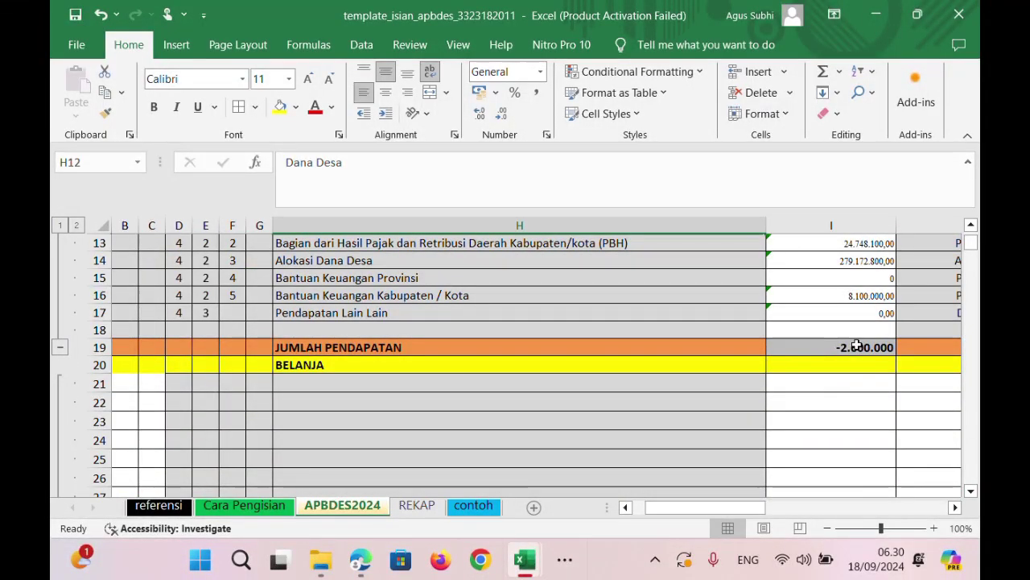
{"action": "left_click_drag", "start_coordinate": [972, 242], "coordinate": [974, 242]}
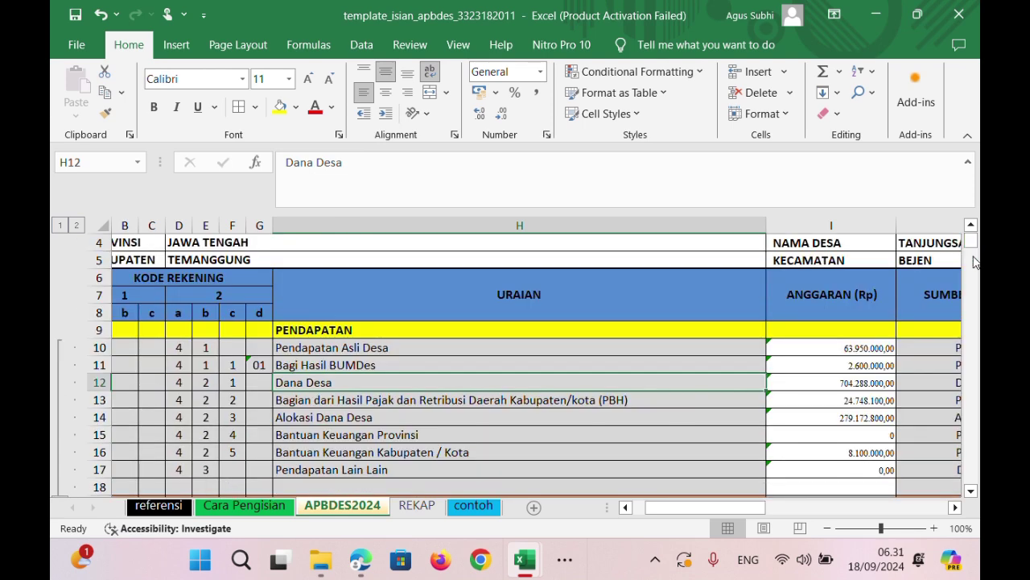
{"action": "left_click", "coordinate": [875, 367]}
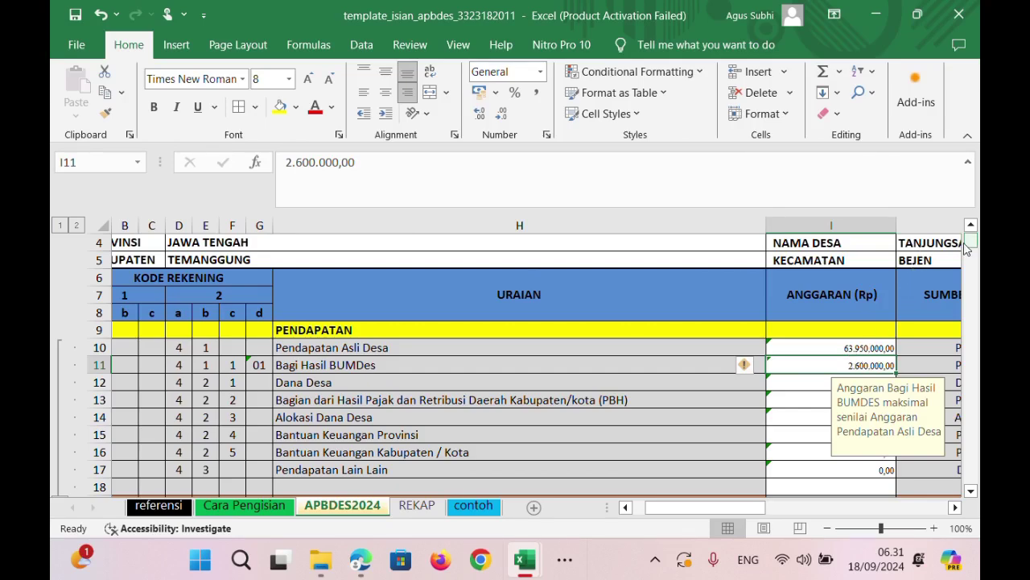
{"action": "left_click_drag", "start_coordinate": [972, 242], "coordinate": [972, 249]}
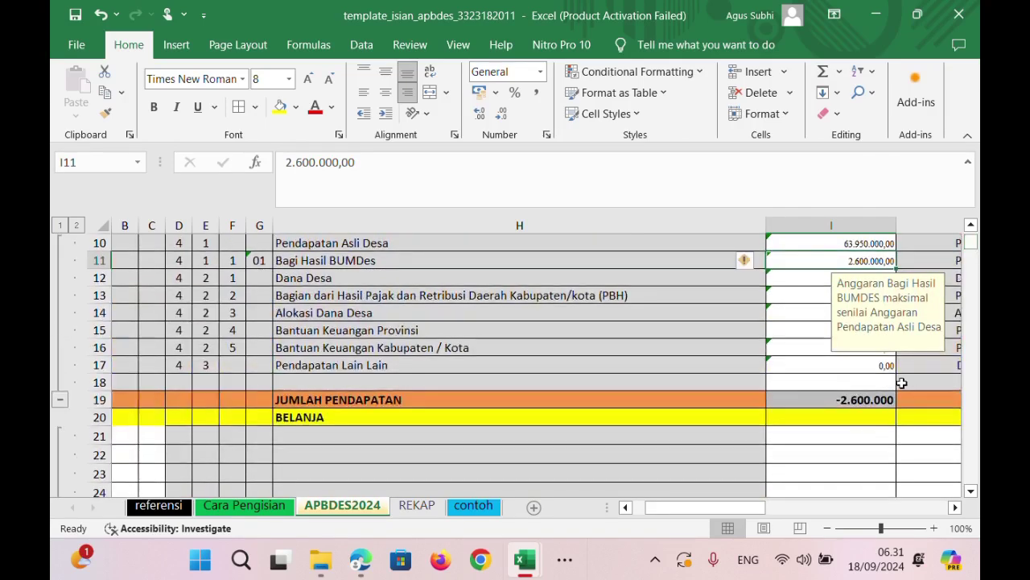
{"action": "left_click", "coordinate": [856, 366]}
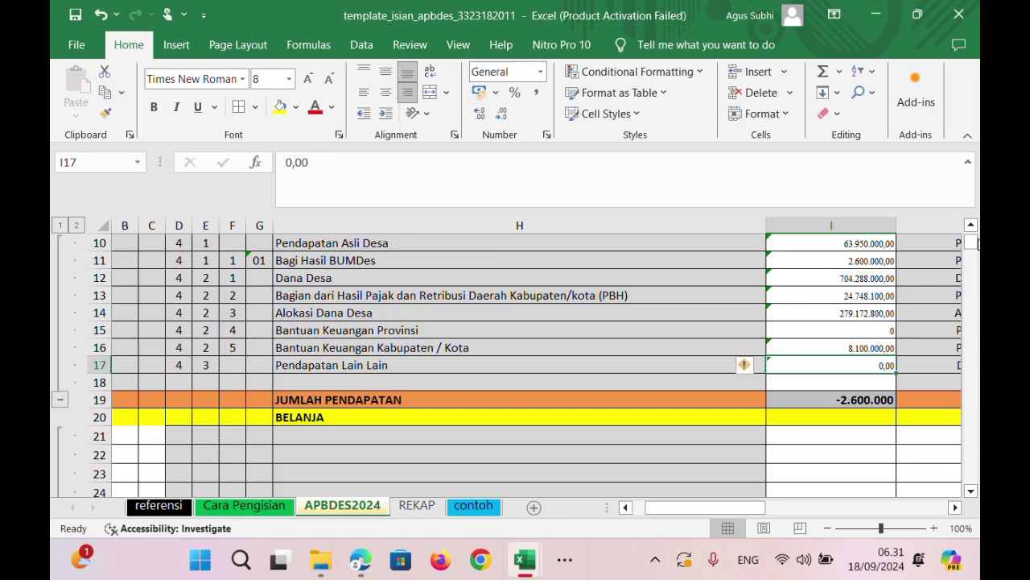
{"action": "left_click", "coordinate": [879, 314]}
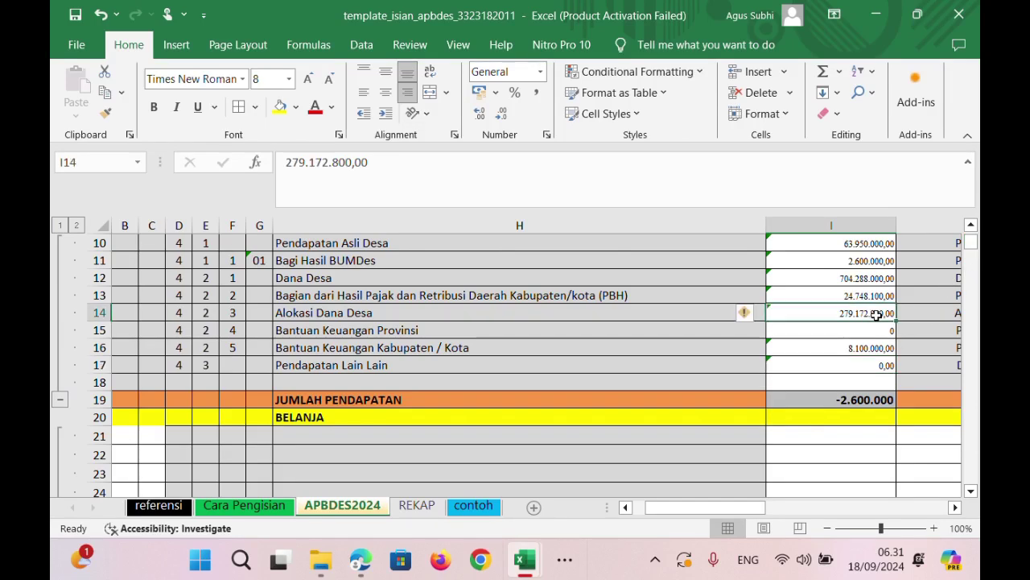
{"action": "scroll", "coordinate": [881, 346], "scroll_direction": "up", "scroll_amount": 3}
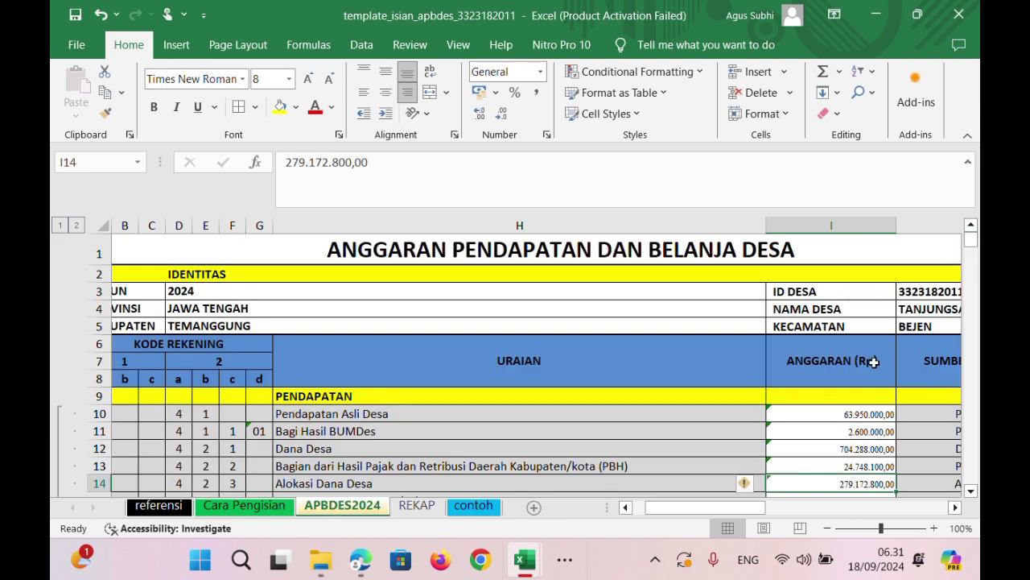
Re-enter the existing amounts in I10, I11 and I12 so that Excel converts them from text to numbers.
{"action": "left_click", "coordinate": [865, 415]}
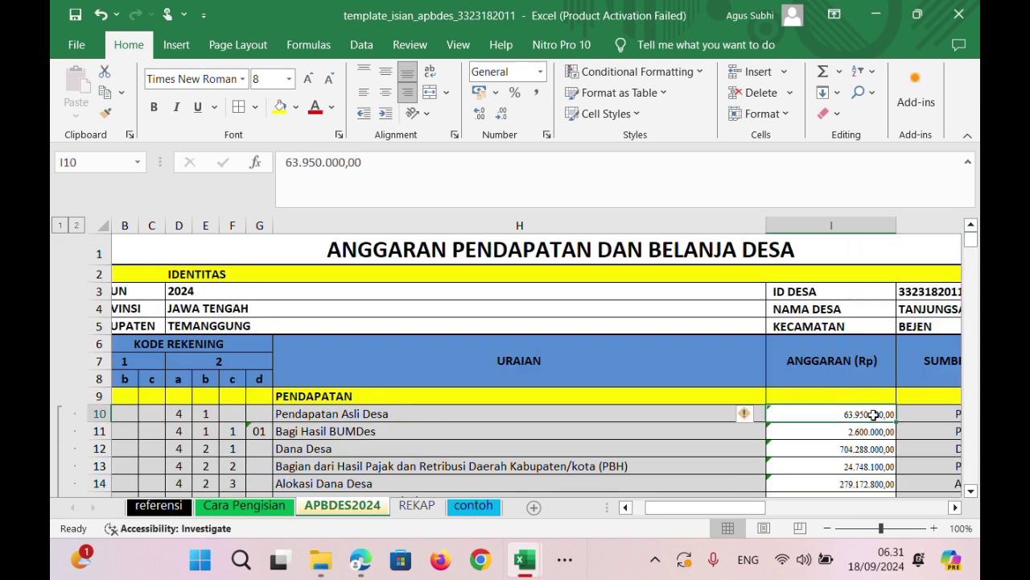
{"action": "double_click", "coordinate": [875, 413]}
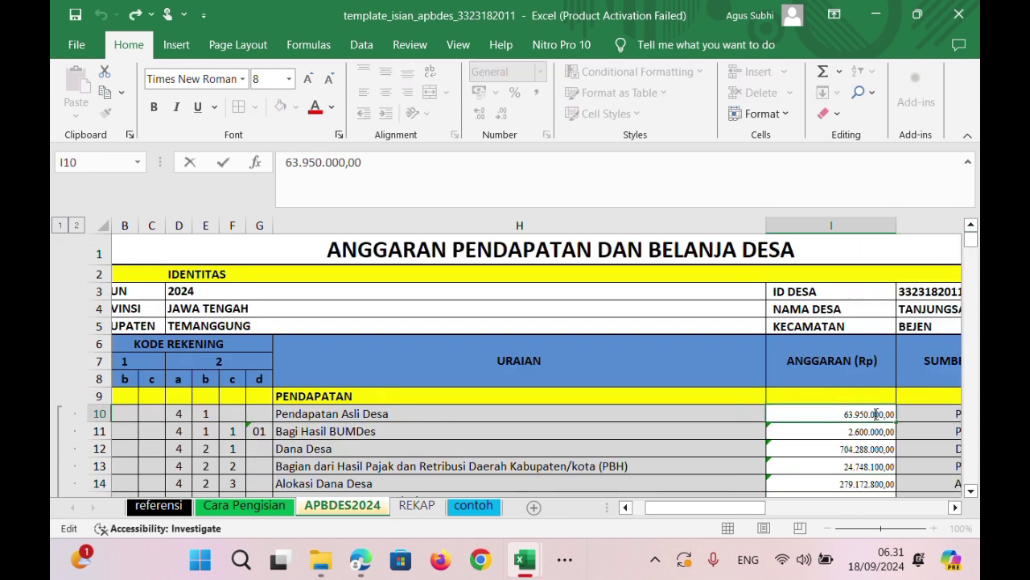
{"action": "left_click", "coordinate": [868, 427]}
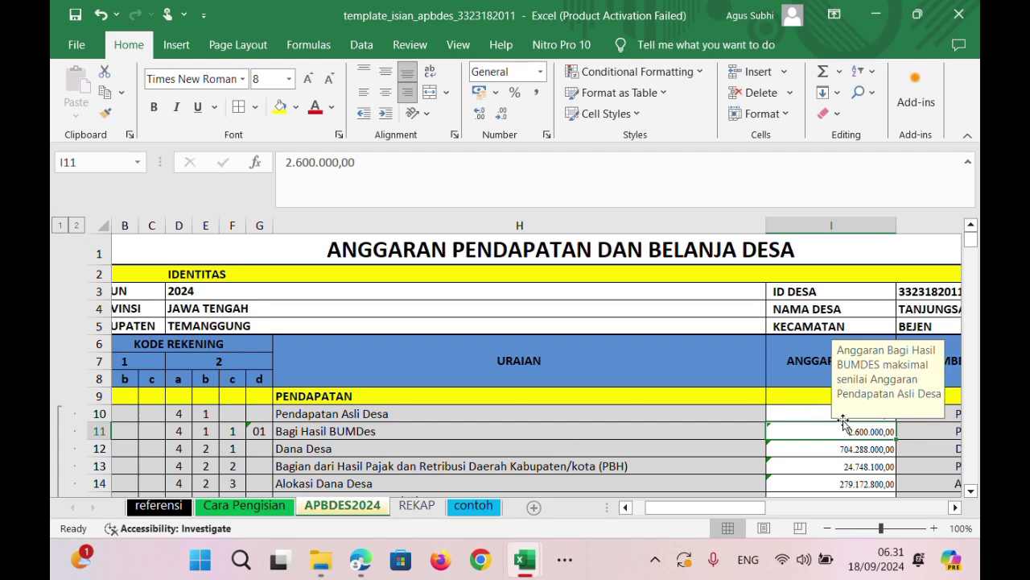
{"action": "double_click", "coordinate": [853, 430]}
{"action": "left_click", "coordinate": [858, 463]}
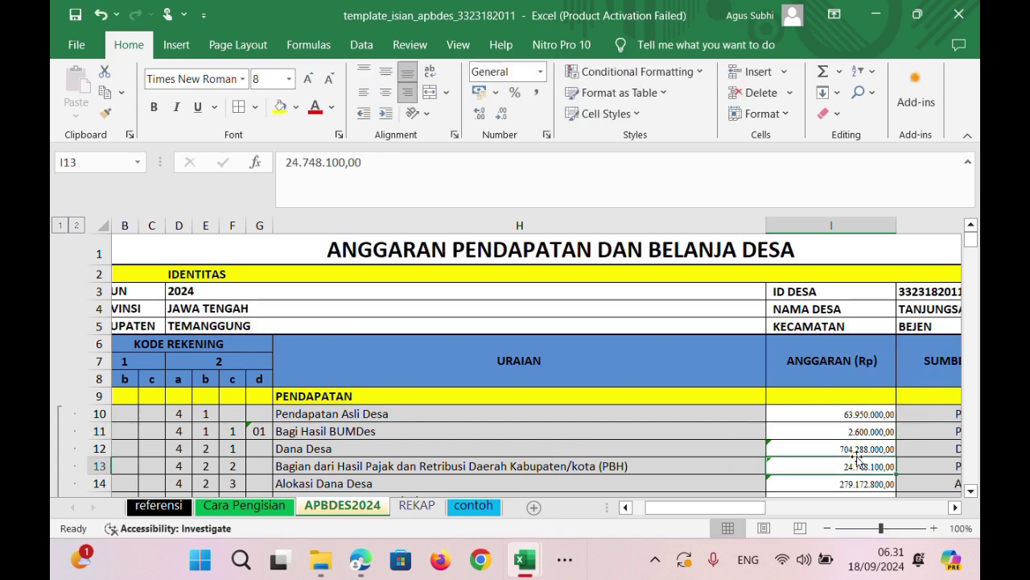
{"action": "left_click", "coordinate": [857, 449]}
{"action": "double_click", "coordinate": [857, 448]}
{"action": "left_click", "coordinate": [867, 468]}
Replace every "." with nothing in the remaining income amounts I13:I17.
{"action": "left_click", "coordinate": [973, 492]}
{"action": "left_click", "coordinate": [973, 492]}
{"action": "left_click", "coordinate": [973, 492]}
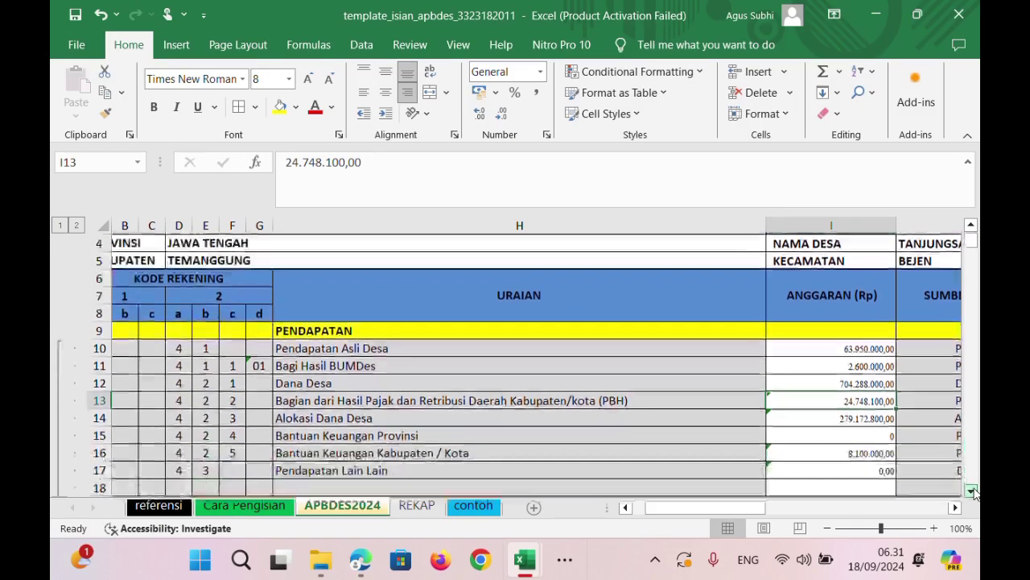
{"action": "left_click", "coordinate": [973, 491]}
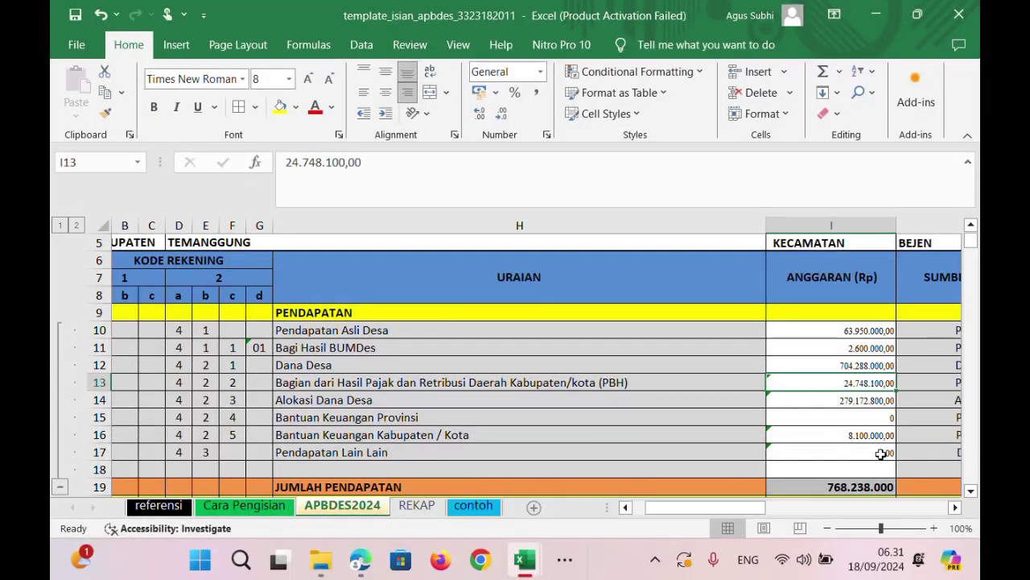
{"action": "left_click", "coordinate": [883, 453], "text": "shift"}
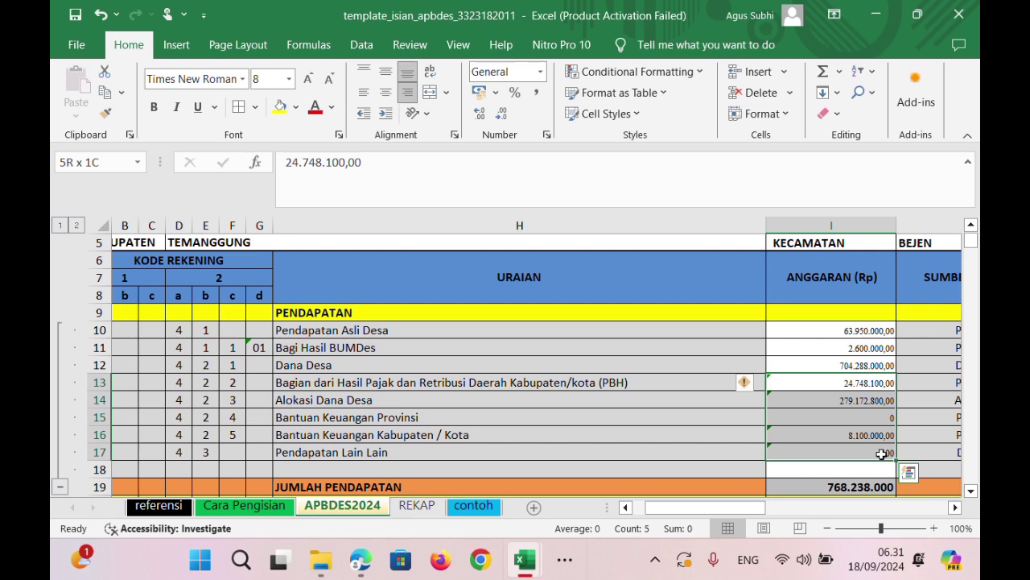
{"action": "key", "text": "ctrl+f"}
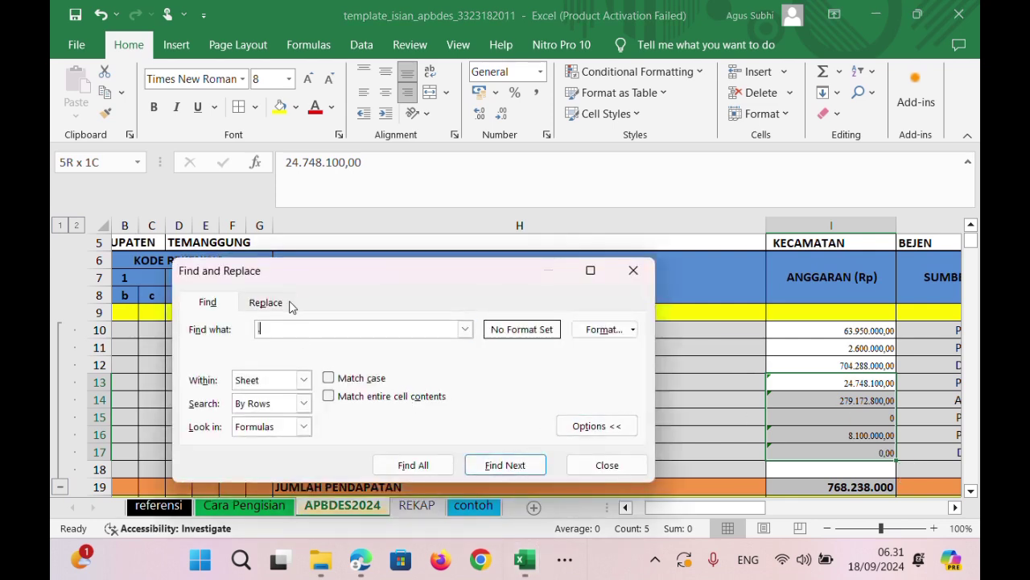
{"action": "left_click", "coordinate": [286, 304]}
{"action": "left_click", "coordinate": [232, 466]}
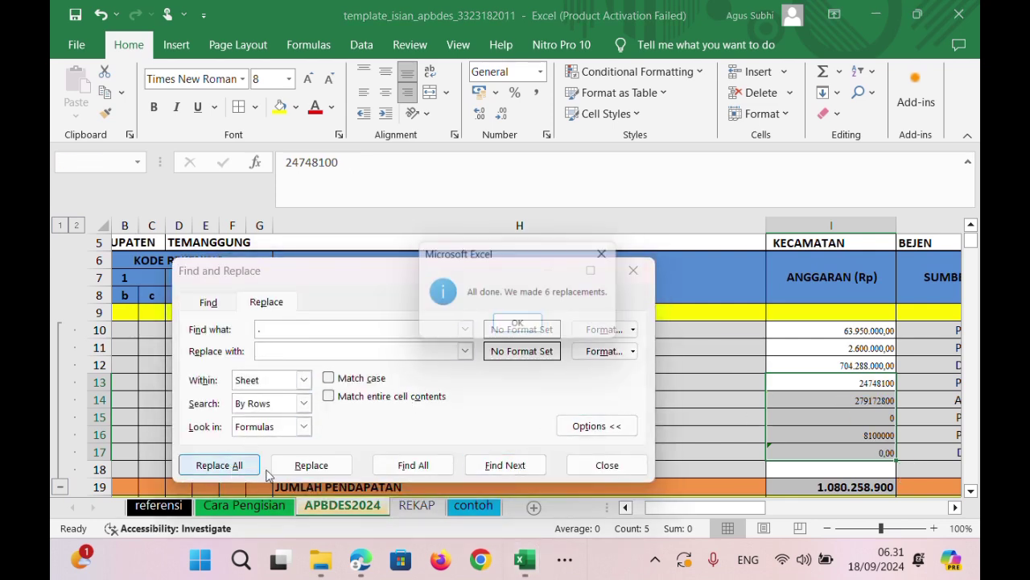
{"action": "left_click", "coordinate": [521, 326]}
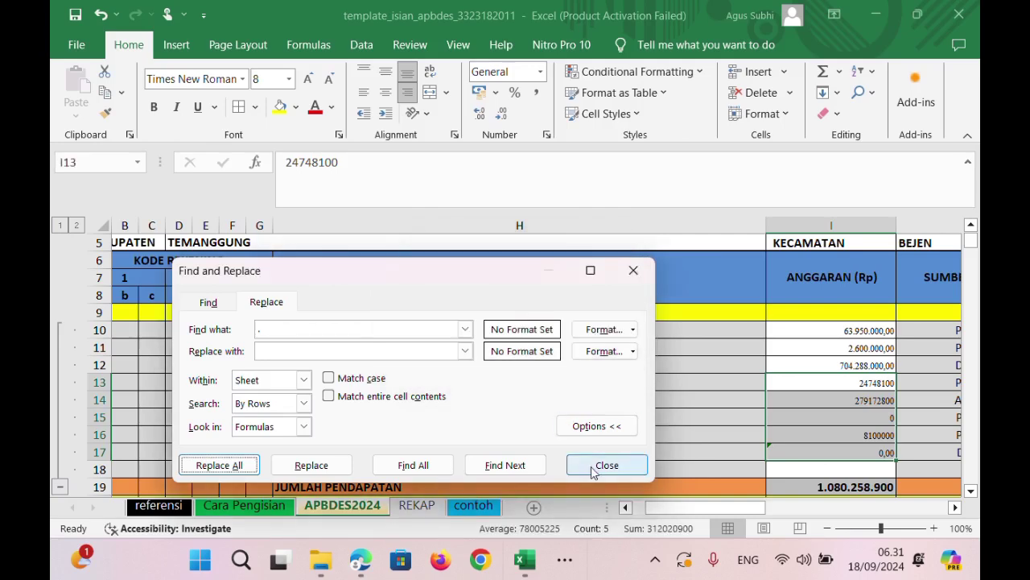
{"action": "left_click", "coordinate": [606, 465]}
{"action": "left_click", "coordinate": [786, 466]}
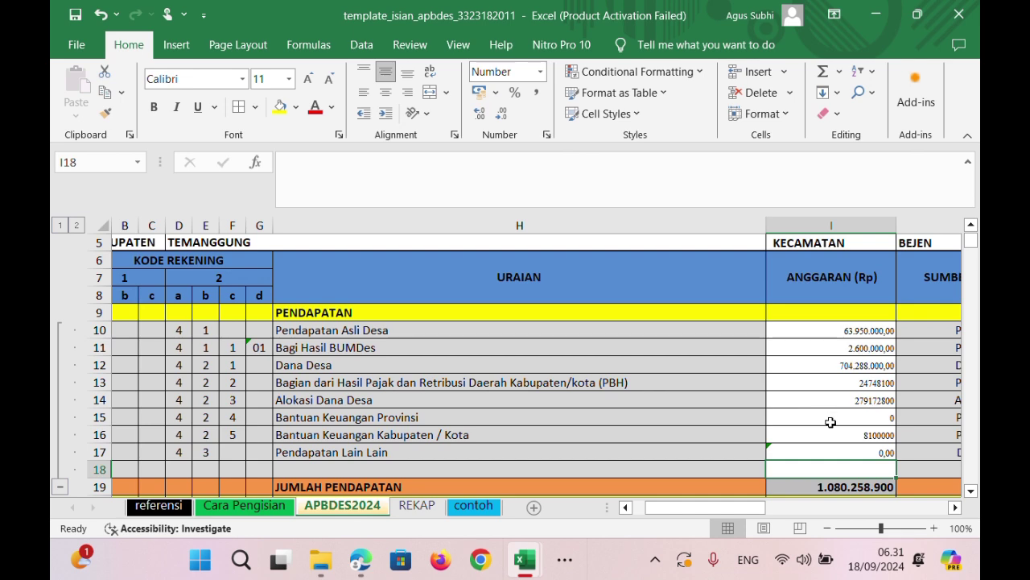
Examine the JUMLAH PENDAPATAN formula in I19 and how it treats Bagi Hasil BUMDes and Pendapatan Asli Desa.
{"action": "left_click", "coordinate": [842, 347]}
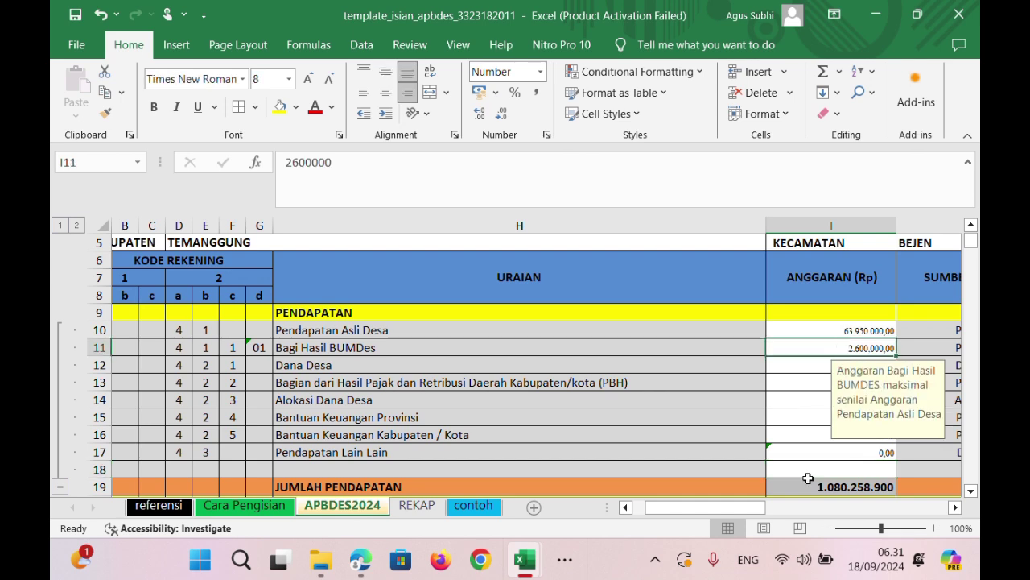
{"action": "left_click", "coordinate": [805, 486]}
{"action": "double_click", "coordinate": [805, 486]}
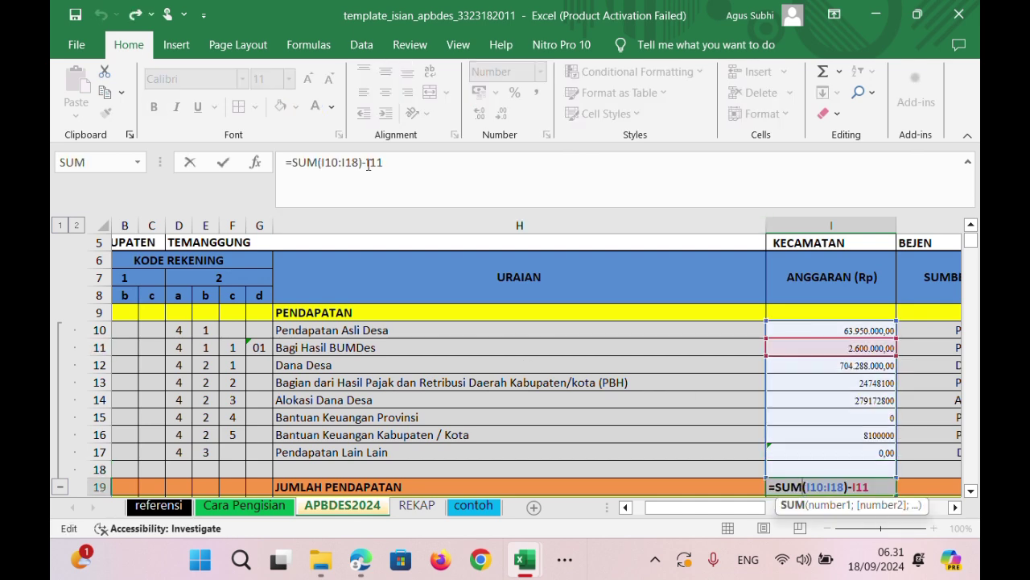
{"action": "left_click", "coordinate": [95, 347]}
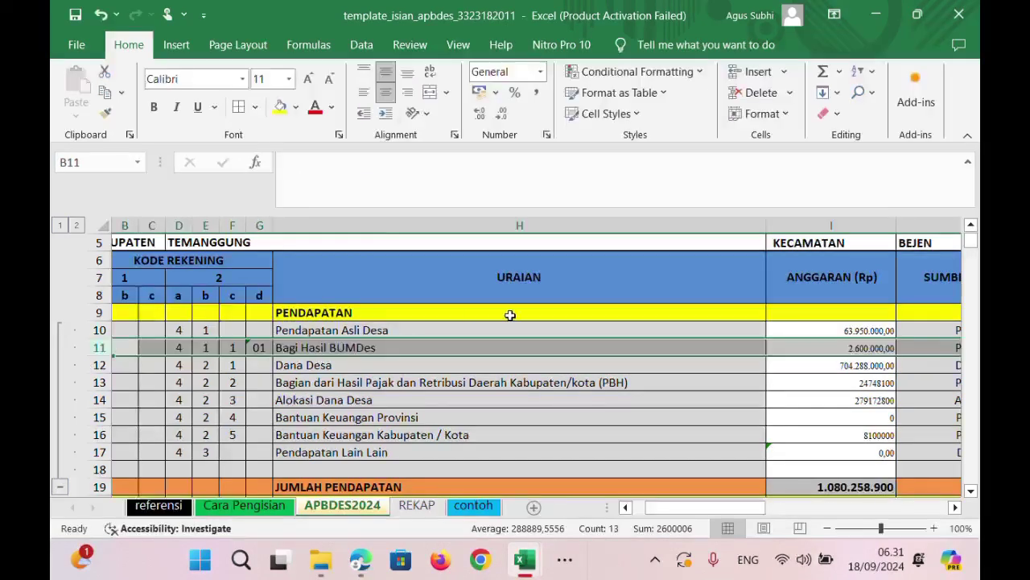
{"action": "left_click", "coordinate": [803, 343]}
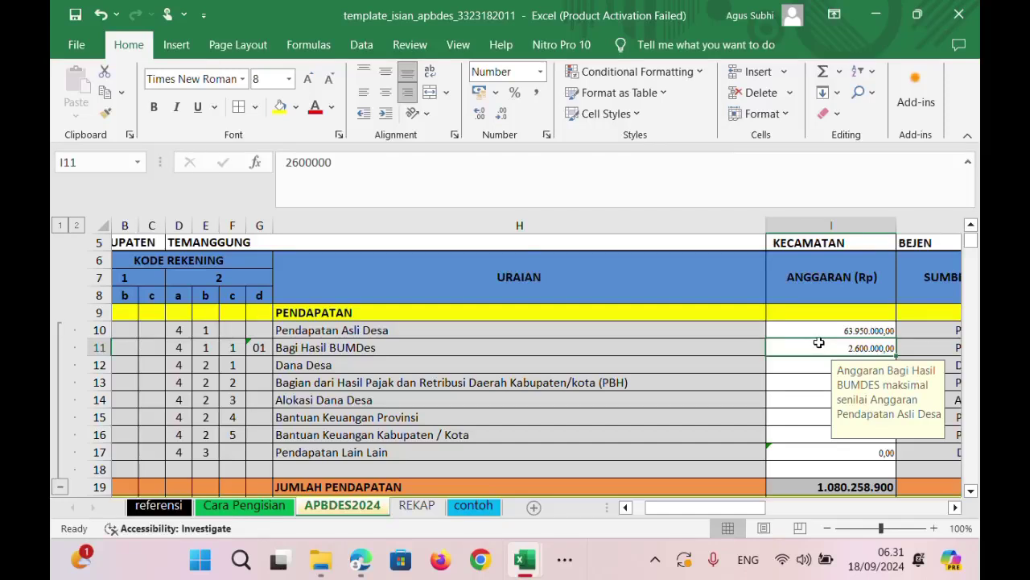
{"action": "left_click", "coordinate": [821, 330]}
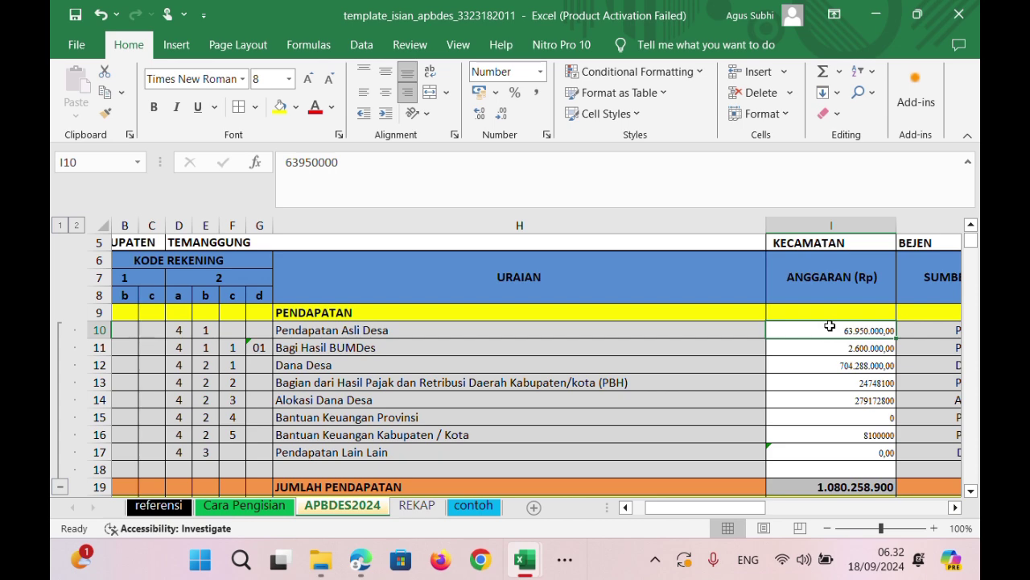
Look over the empty BELANJA rows and their KODE REKENING columns on APBDES2024.
{"action": "left_click", "coordinate": [855, 488]}
{"action": "key", "text": "Down"}
{"action": "key", "text": "Down"}
{"action": "key", "text": "Down"}
{"action": "key", "text": "Down"}
{"action": "key", "text": "Down"}
{"action": "key", "text": "Down"}
{"action": "key", "text": "Down"}
{"action": "key", "text": "Down"}
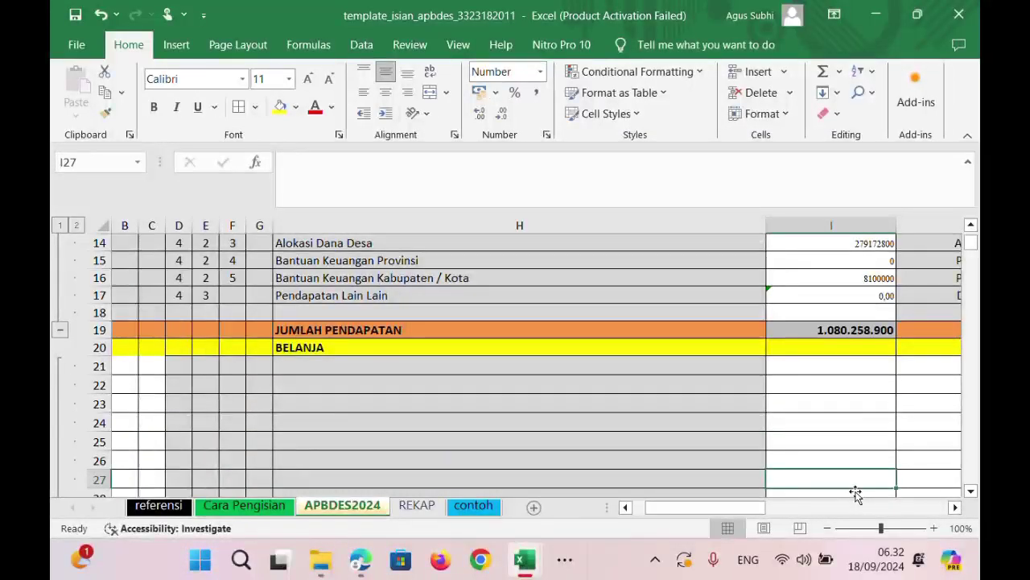
{"action": "left_click_drag", "start_coordinate": [704, 507], "coordinate": [656, 511]}
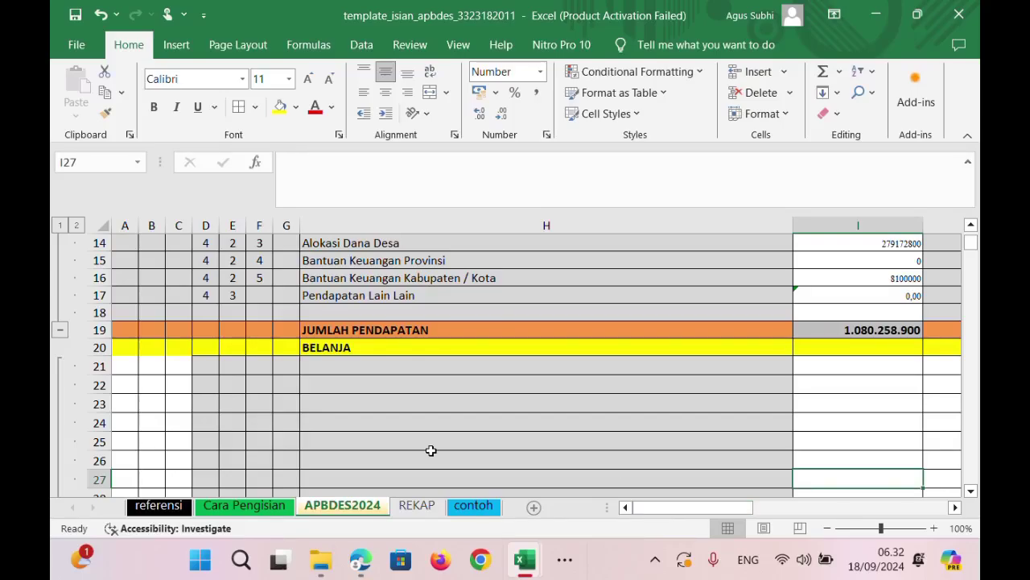
{"action": "scroll", "coordinate": [199, 327], "scroll_direction": "up", "scroll_amount": 5}
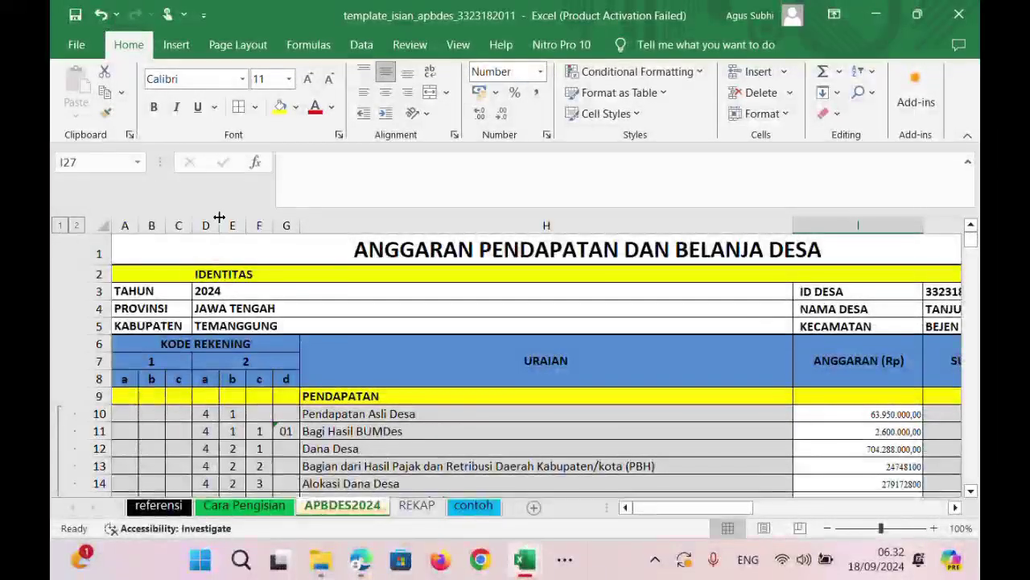
{"action": "scroll", "coordinate": [202, 320], "scroll_direction": "down", "scroll_amount": 20}
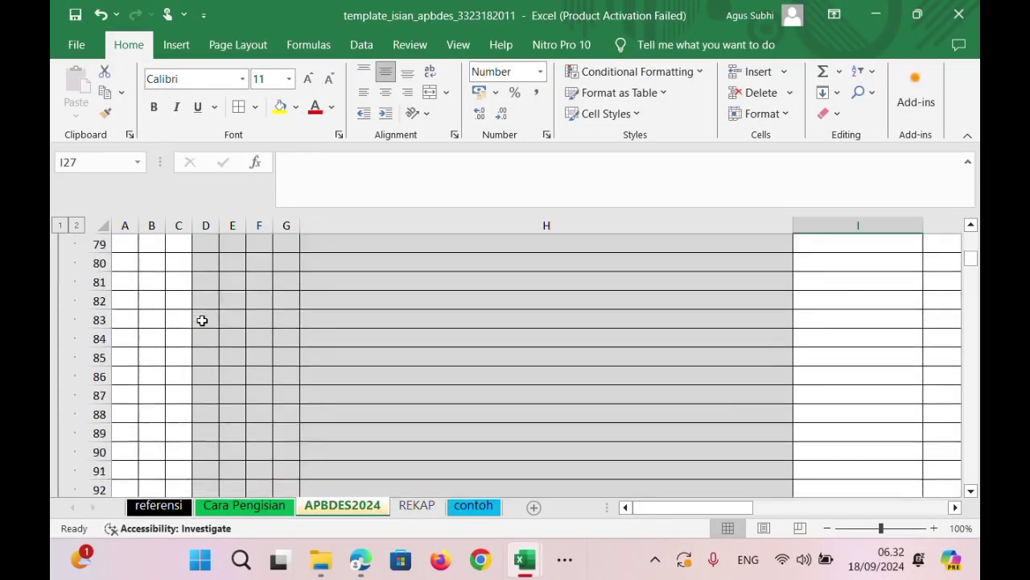
{"action": "scroll", "coordinate": [202, 322], "scroll_direction": "up", "scroll_amount": 20}
Copy the expenditure activity codes in A9:C50 of workbook 1c into the BELANJA rows of APBDES2024, starting at A21.
{"action": "left_click", "coordinate": [231, 412]}
{"action": "key", "text": "Down"}
{"action": "key", "text": "Down"}
{"action": "key", "text": "Down"}
{"action": "key", "text": "Down"}
{"action": "key", "text": "Down"}
{"action": "key", "text": "Down"}
{"action": "key", "text": "Down"}
{"action": "key", "text": "Down"}
{"action": "key", "text": "Down"}
{"action": "key", "text": "Down"}
{"action": "key", "text": "Down"}
{"action": "key", "text": "Down"}
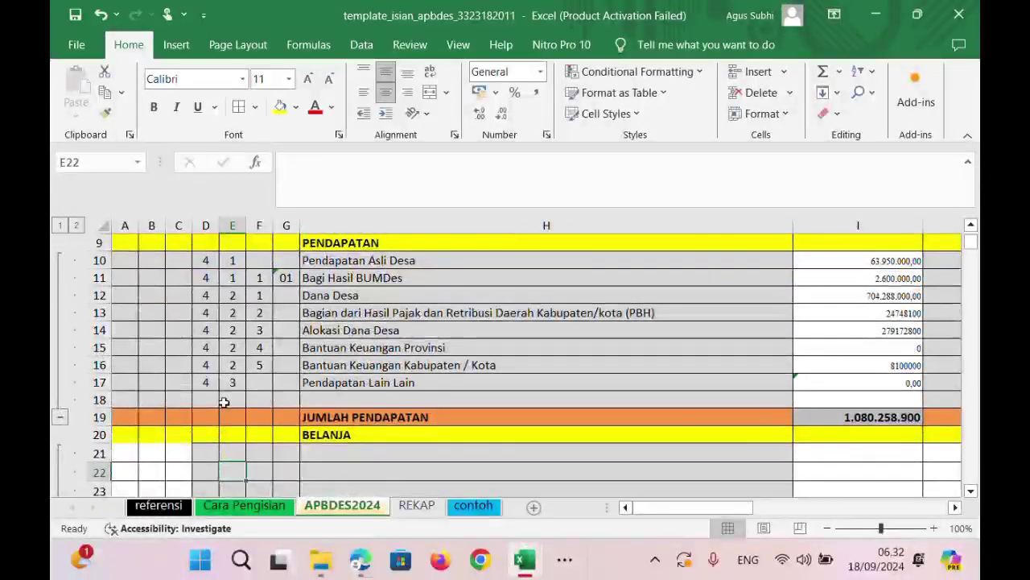
{"action": "key", "text": "Left"}
{"action": "key", "text": "Left"}
{"action": "key", "text": "Left"}
{"action": "key", "text": "Left"}
{"action": "key", "text": "Up"}
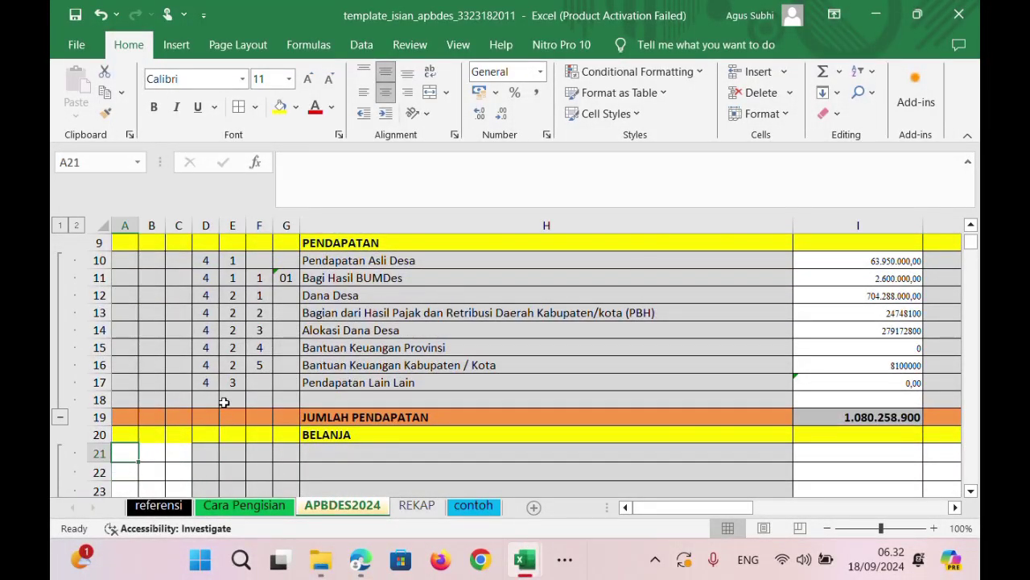
{"action": "mouse_move", "coordinate": [521, 558]}
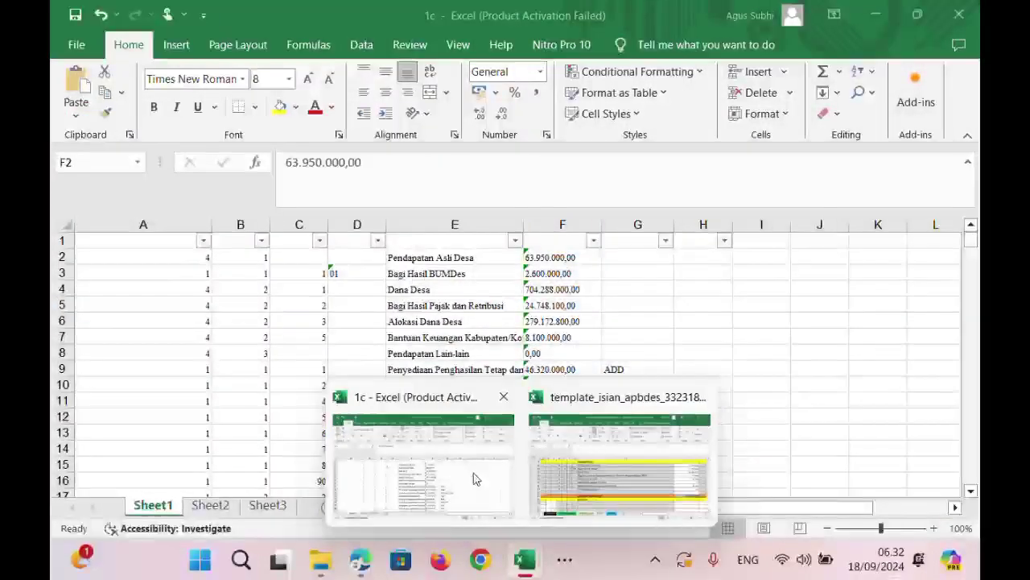
{"action": "left_click", "coordinate": [474, 479]}
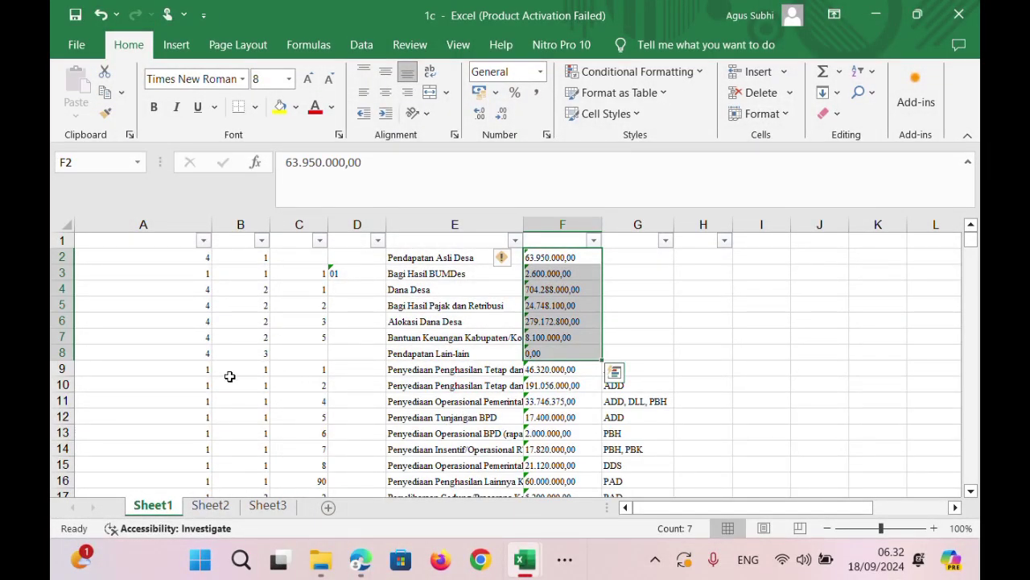
{"action": "left_click_drag", "start_coordinate": [201, 368], "coordinate": [322, 405]}
{"action": "key", "text": "ctrl+c"}
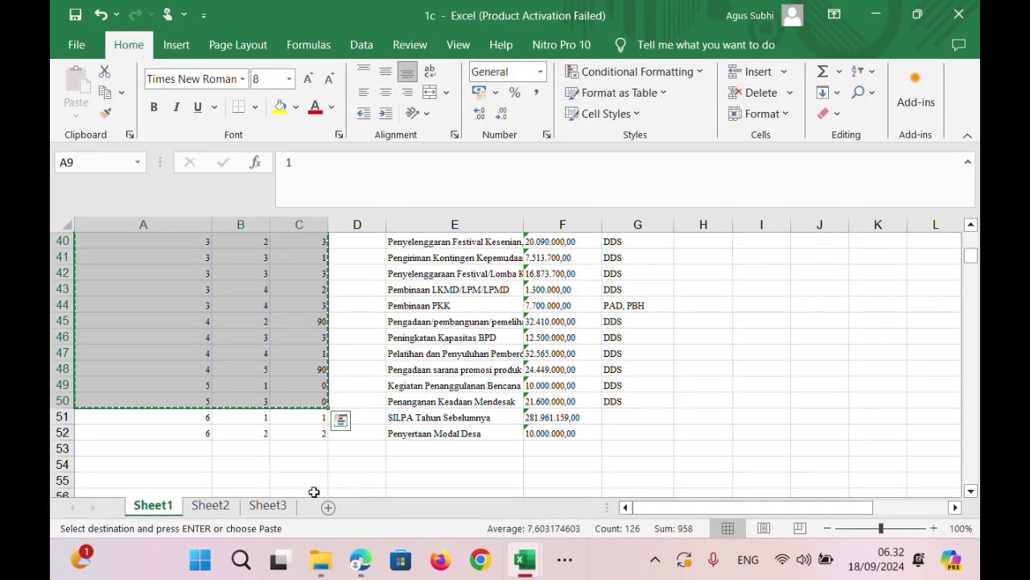
{"action": "mouse_move", "coordinate": [524, 555]}
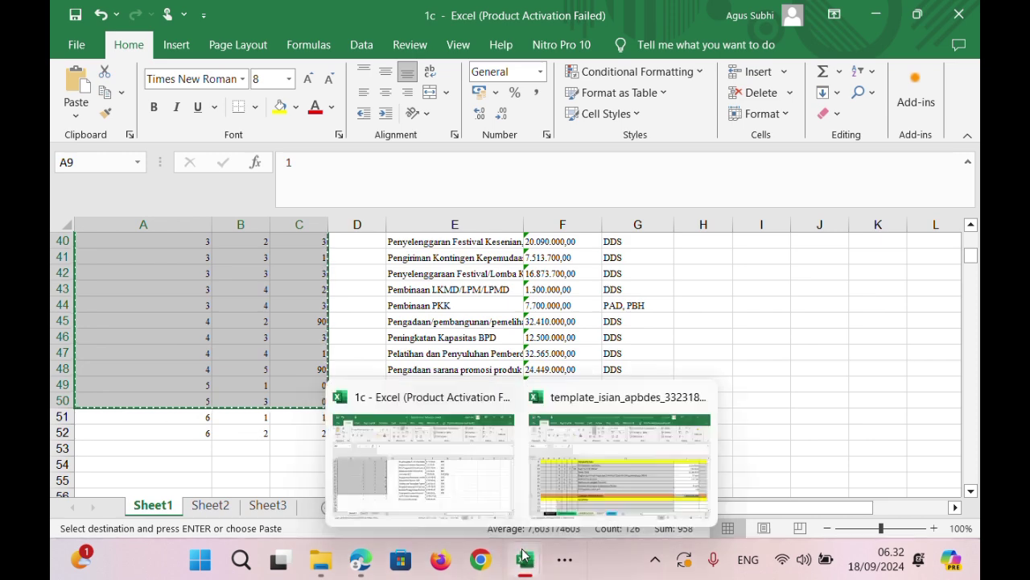
{"action": "left_click", "coordinate": [553, 500]}
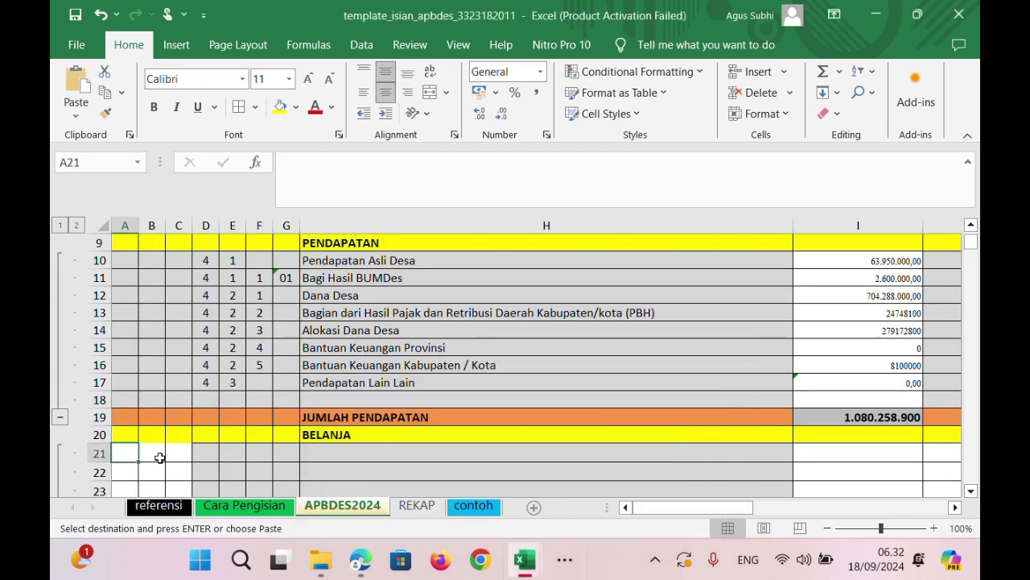
{"action": "key", "text": "ctrl+v"}
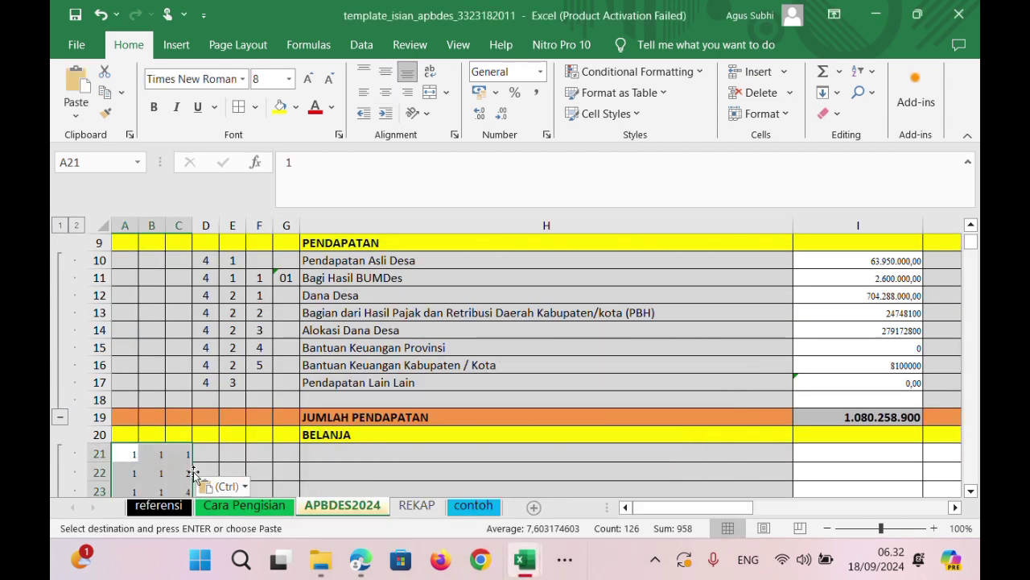
{"action": "key", "text": "Escape"}
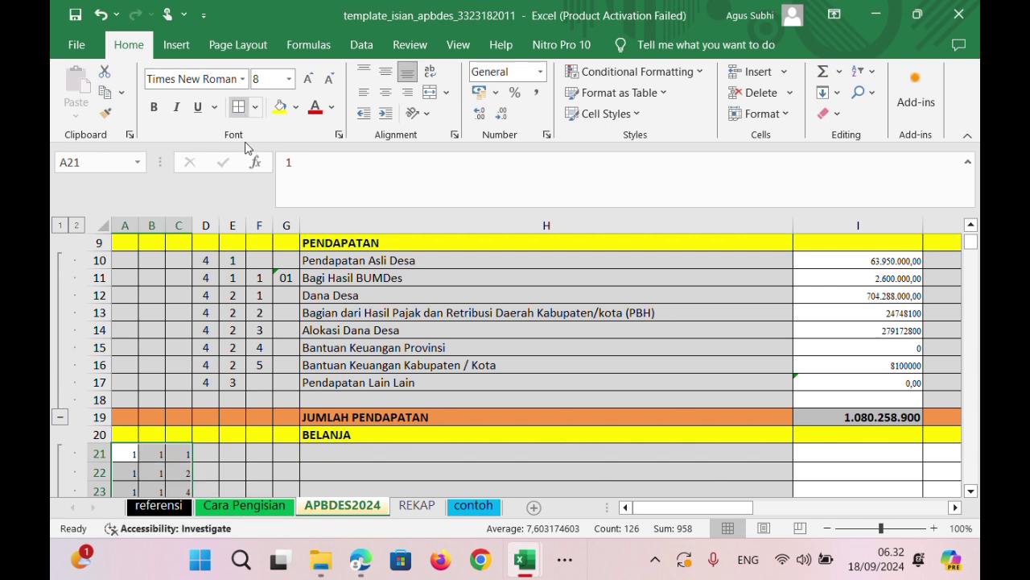
Switch to workbook 1c and select the activity names, amounts and funding sources in E9:G50.
{"action": "mouse_move", "coordinate": [519, 558]}
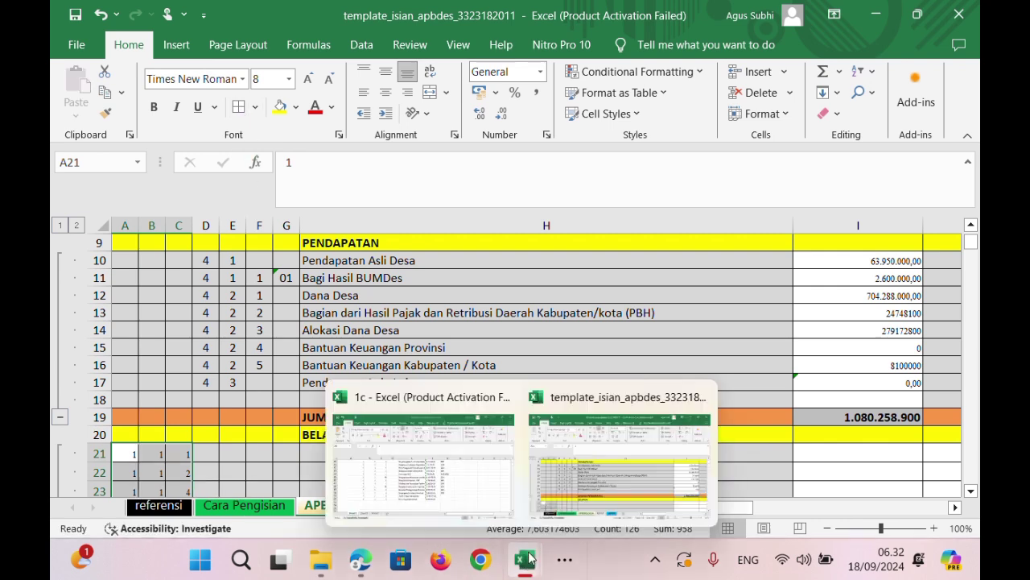
{"action": "left_click", "coordinate": [442, 483]}
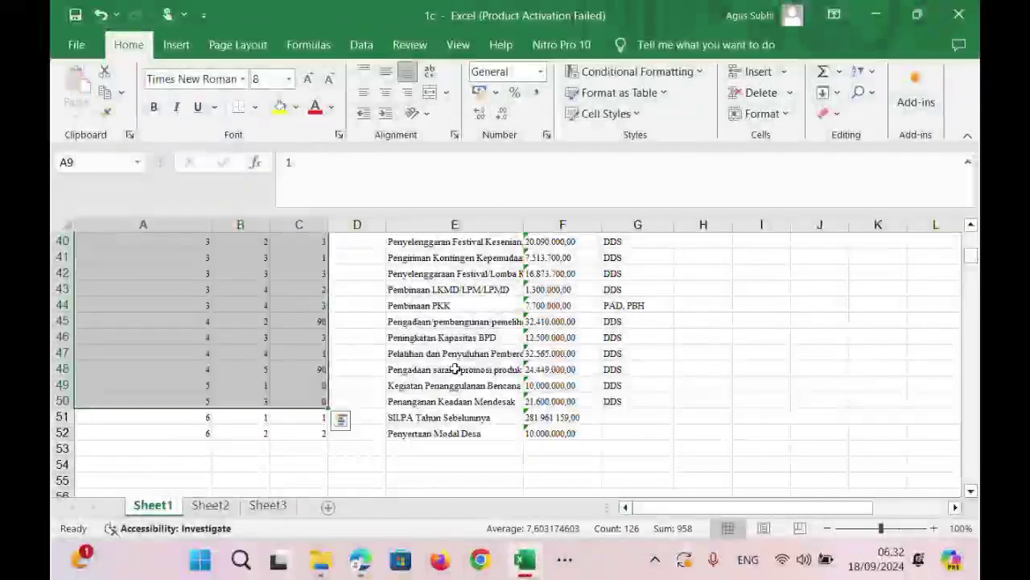
{"action": "left_click", "coordinate": [442, 402]}
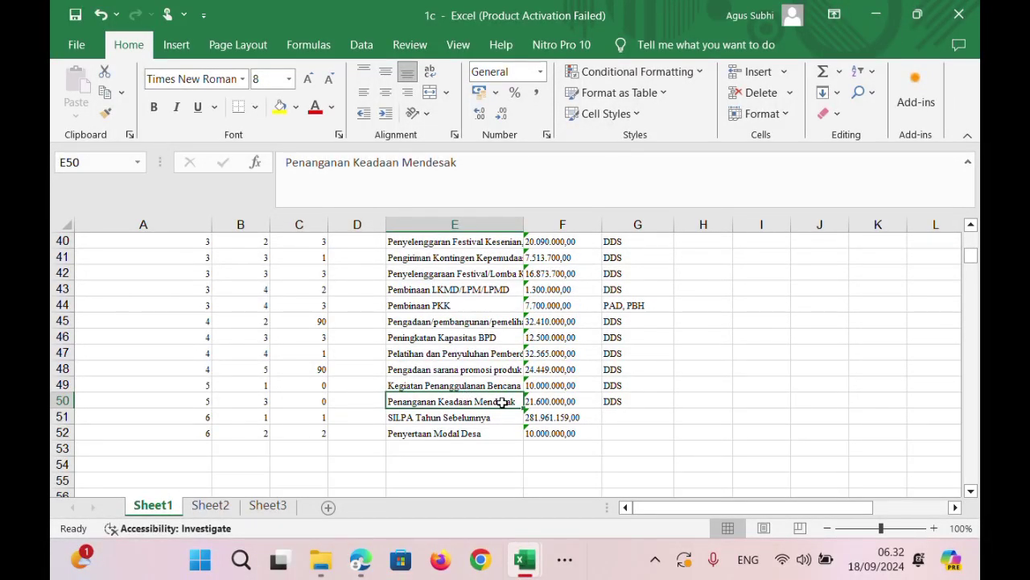
{"action": "left_click_drag", "start_coordinate": [501, 402], "coordinate": [615, 369]}
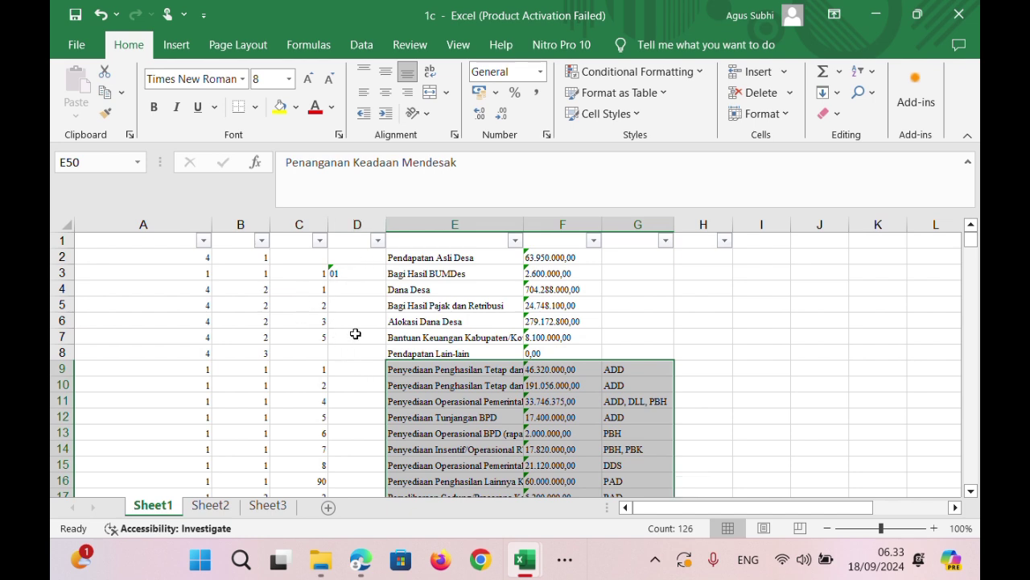
{"action": "mouse_move", "coordinate": [538, 559]}
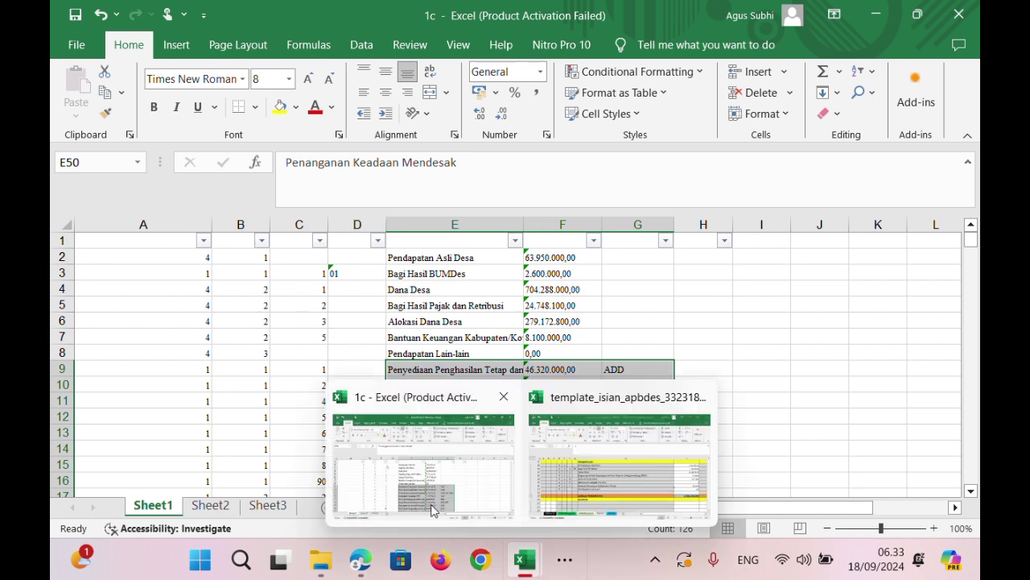
{"action": "left_click", "coordinate": [563, 463]}
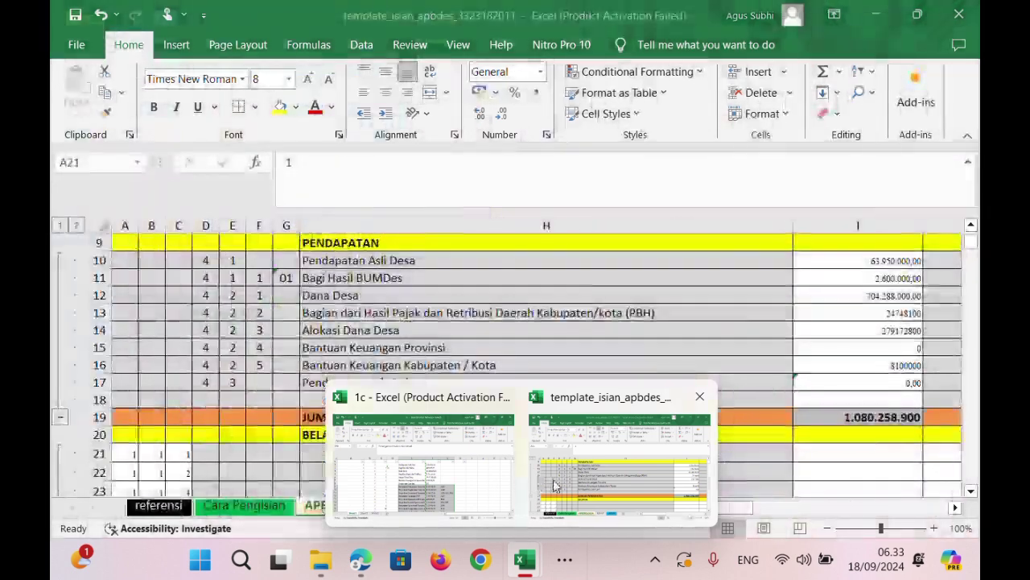
{"action": "left_click", "coordinate": [423, 463]}
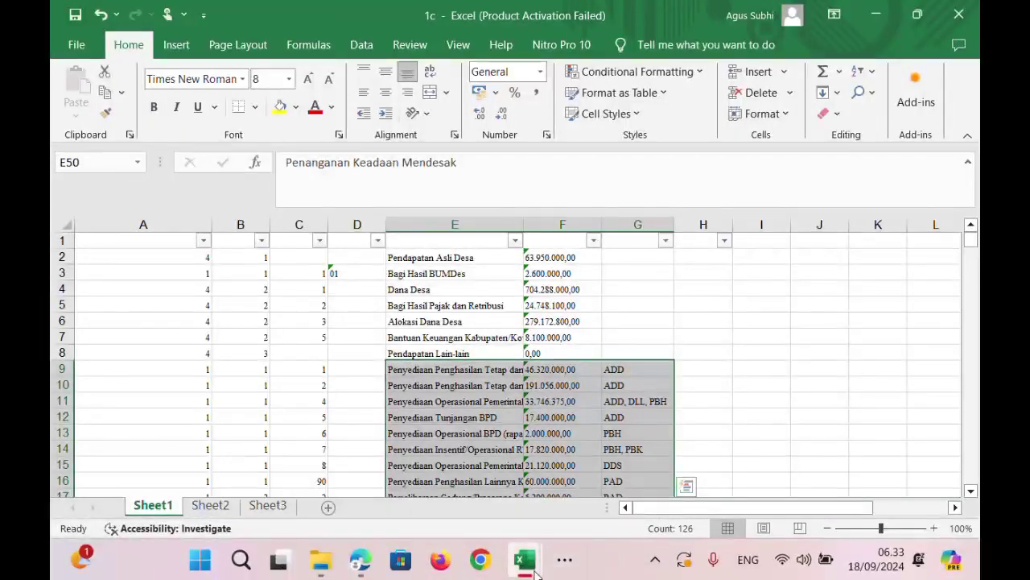
{"action": "mouse_move", "coordinate": [535, 572]}
{"action": "left_click", "coordinate": [620, 466]}
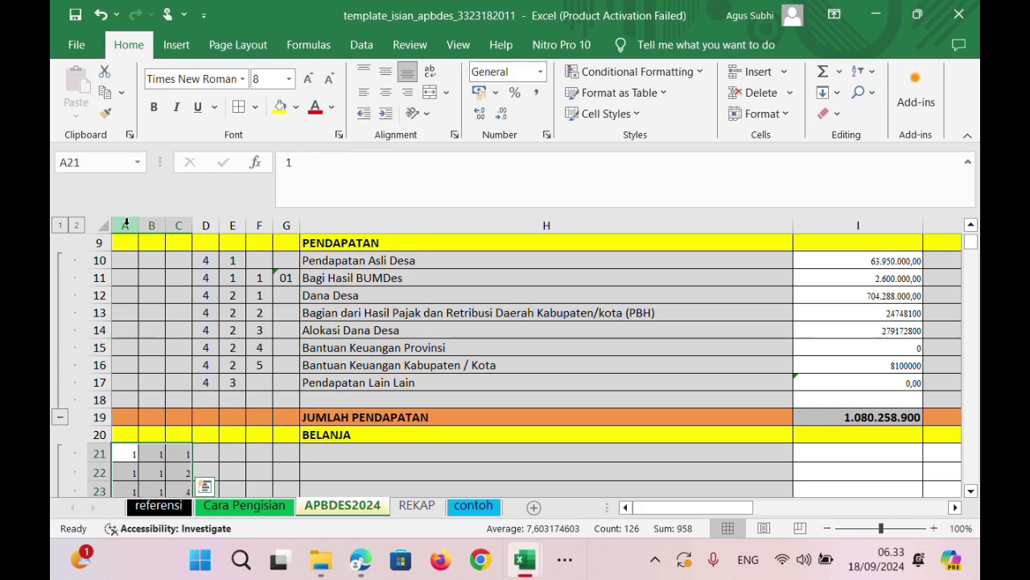
{"action": "mouse_move", "coordinate": [529, 571]}
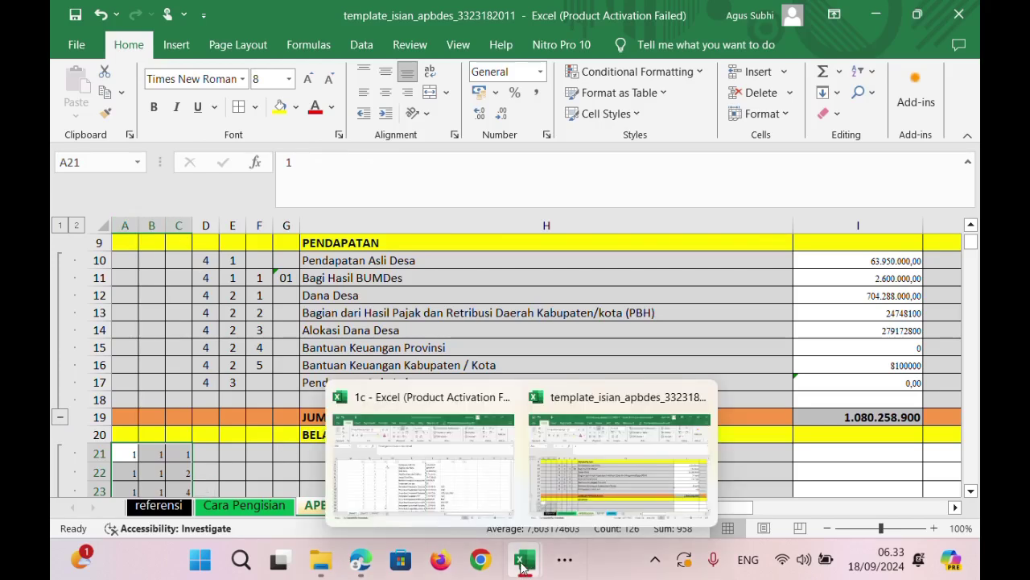
{"action": "left_click", "coordinate": [572, 491]}
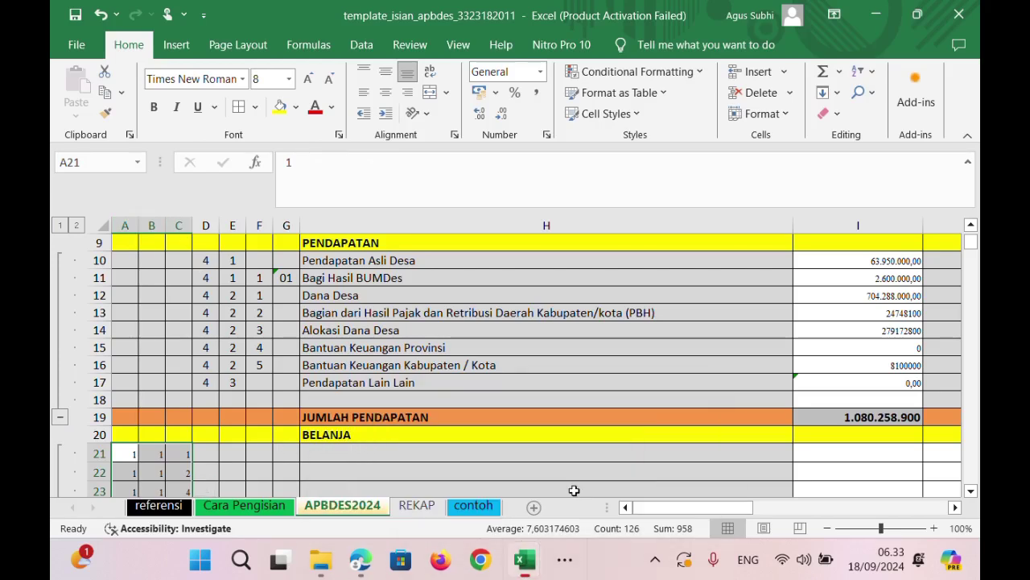
{"action": "mouse_move", "coordinate": [519, 556]}
{"action": "left_click", "coordinate": [483, 467]}
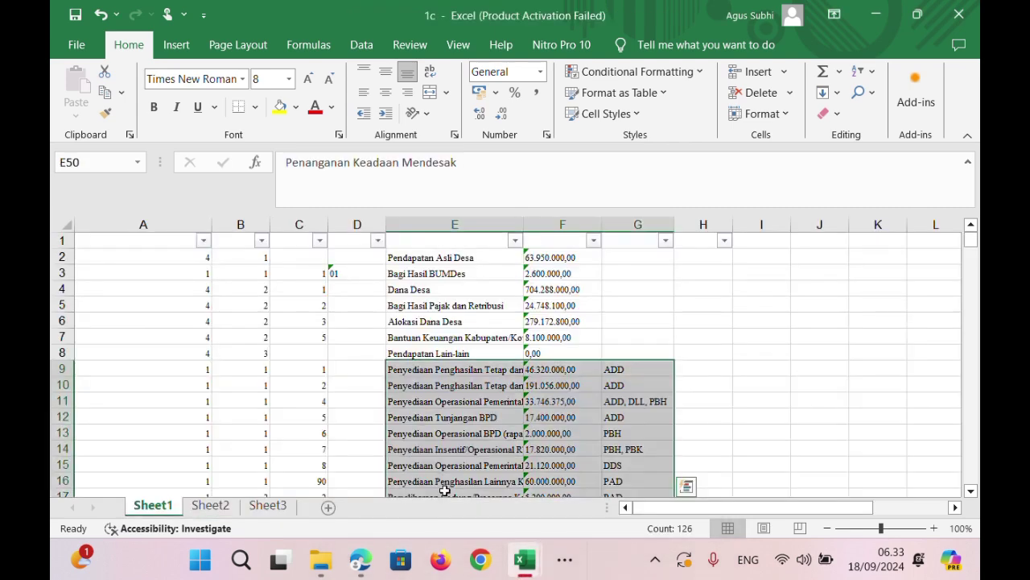
Copy the selected names, amounts and funding sources from 1c into the BELANJA rows of APBDES2024, starting at H21.
{"action": "key", "text": "ctrl+c"}
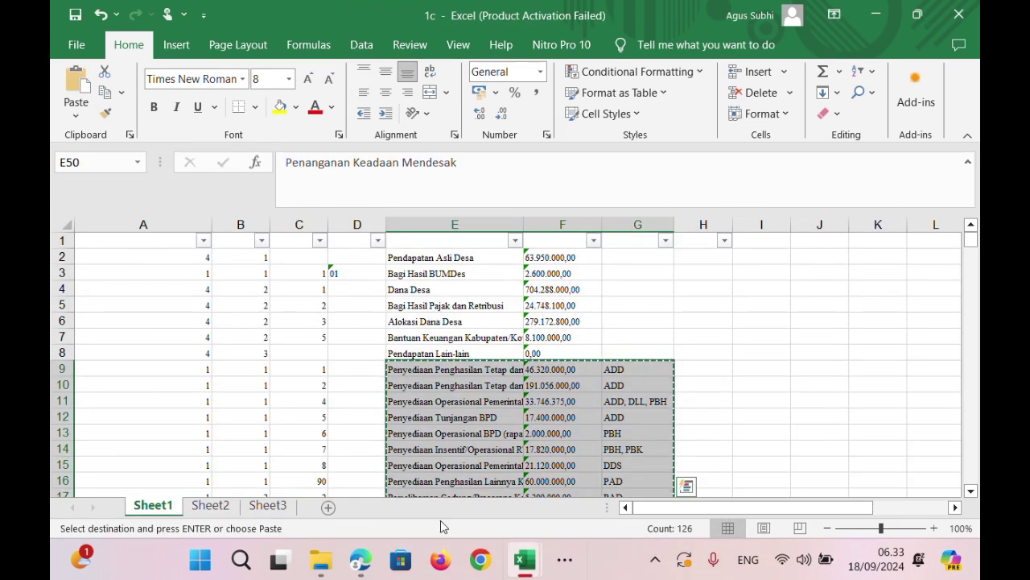
{"action": "right_click", "coordinate": [445, 405]}
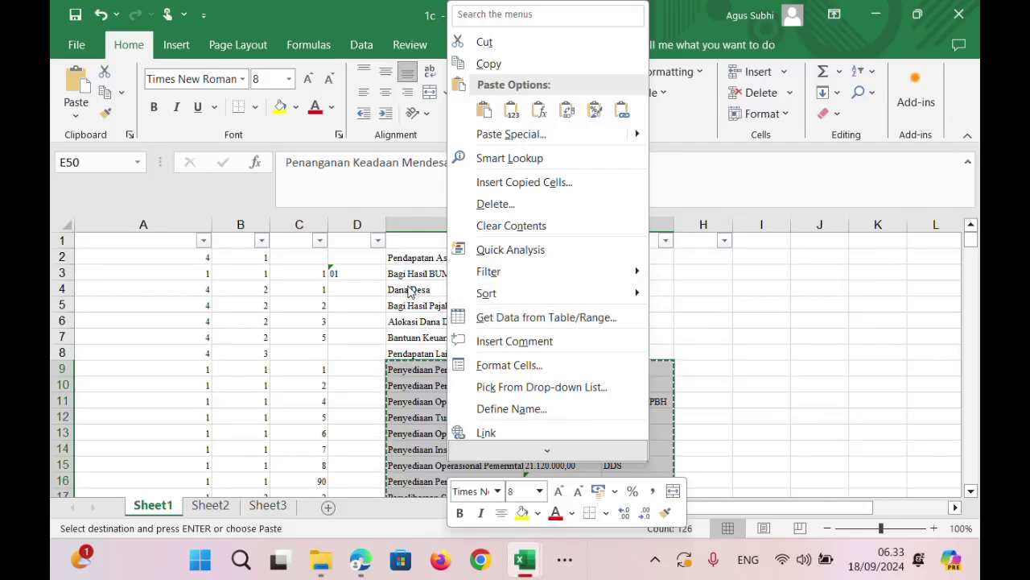
{"action": "left_click", "coordinate": [489, 72]}
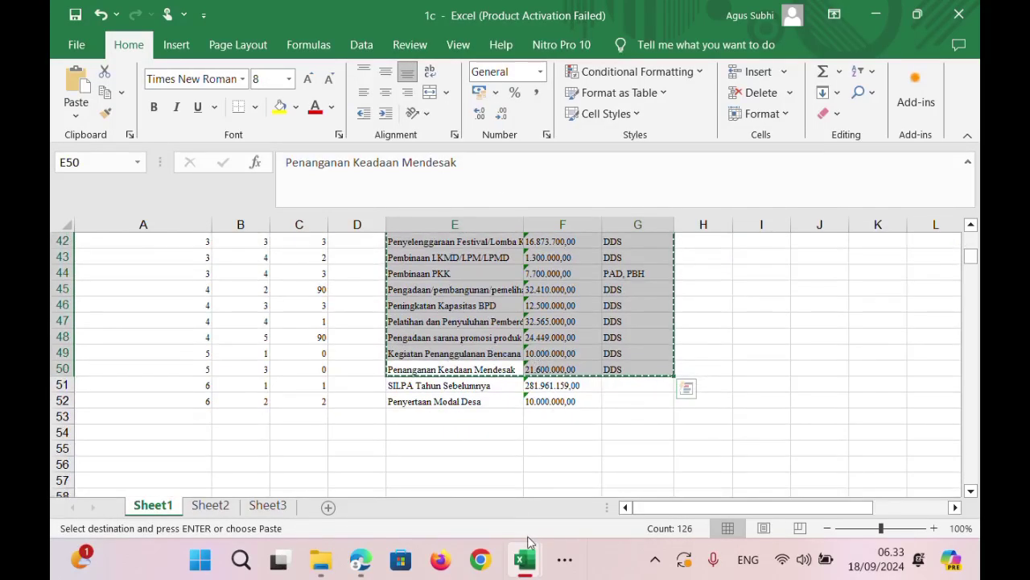
{"action": "mouse_move", "coordinate": [524, 560]}
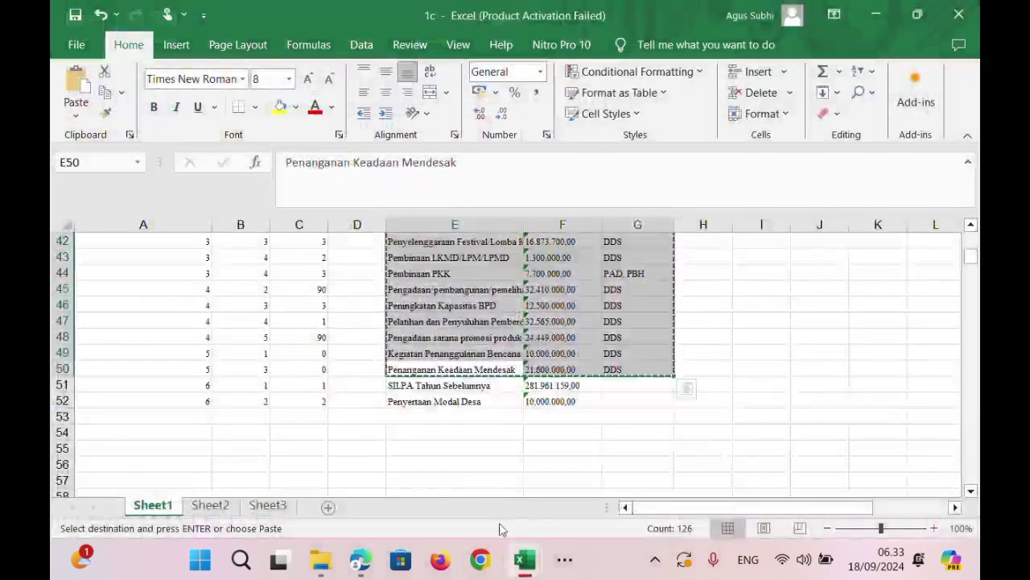
{"action": "mouse_move", "coordinate": [523, 560]}
{"action": "left_click", "coordinate": [619, 463]}
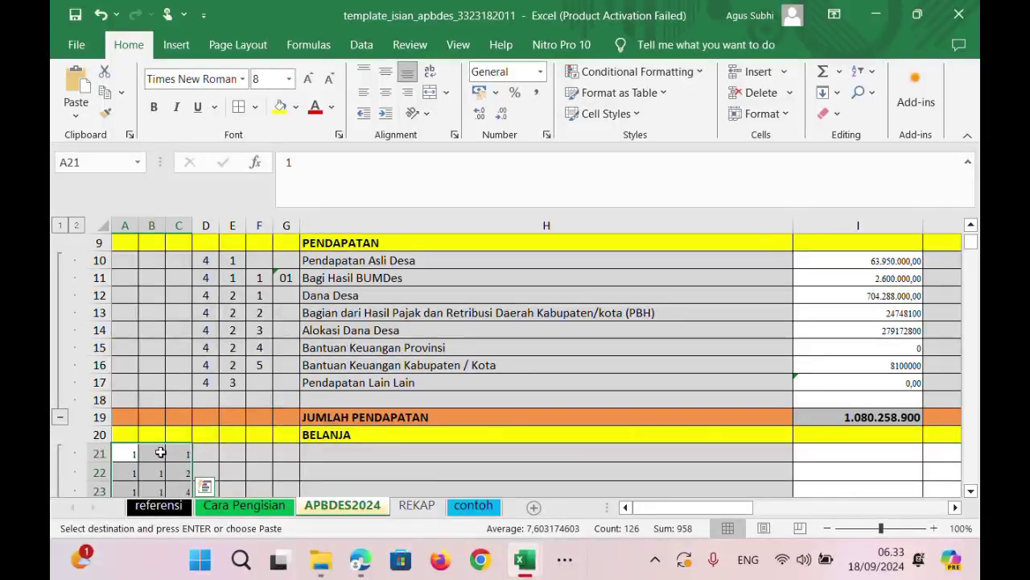
{"action": "left_click", "coordinate": [356, 457]}
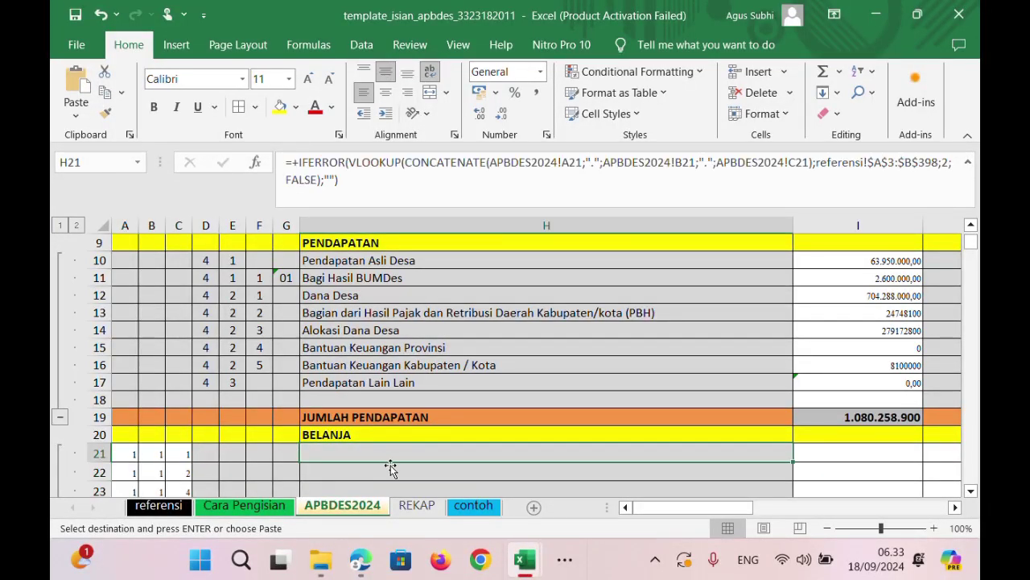
{"action": "key", "text": "ctrl+v"}
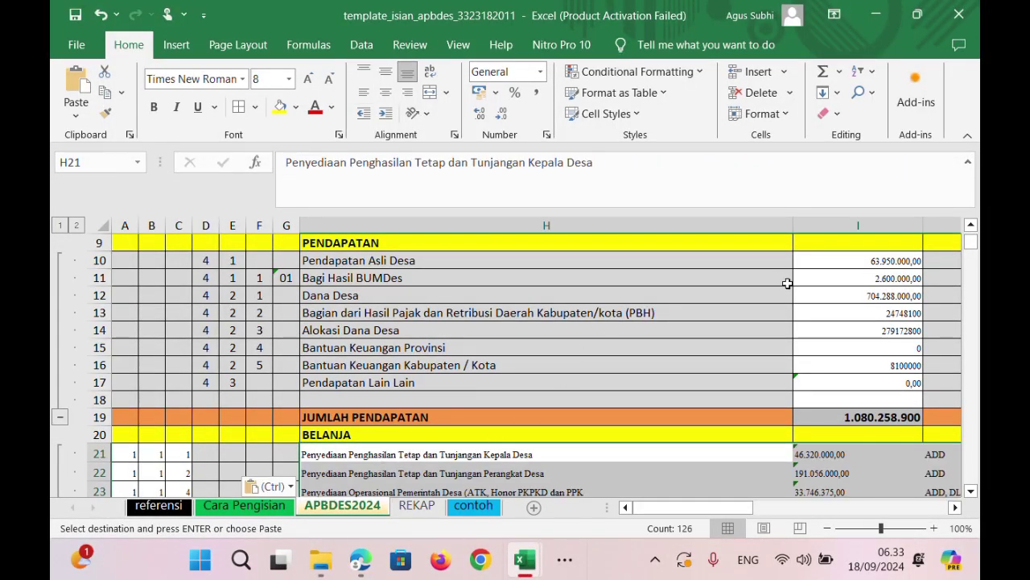
{"action": "key", "text": "Escape"}
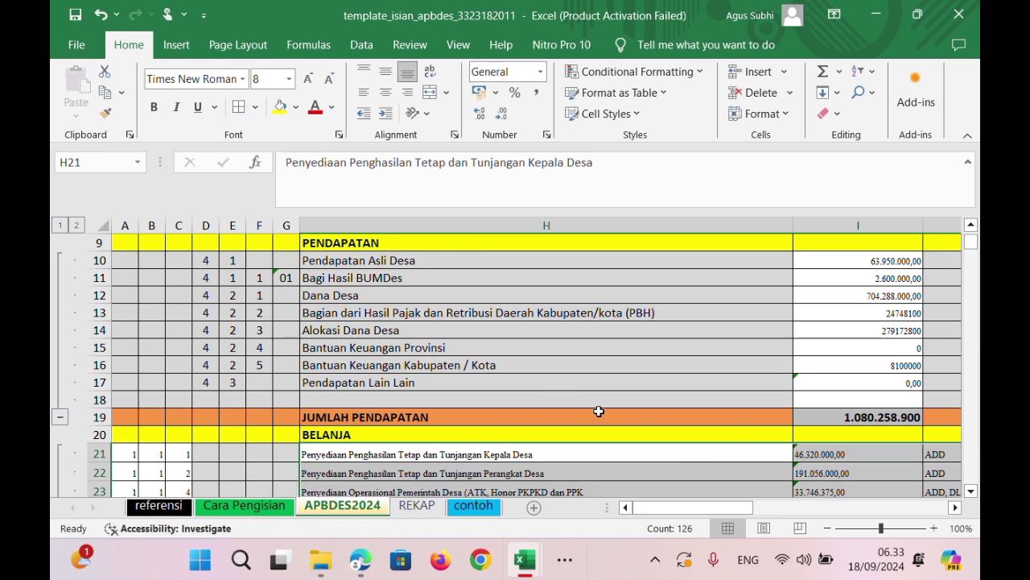
Delete the unused BELANJA rows 63 to 220, keeping one blank row above JUMLAH BELANJA.
{"action": "left_click", "coordinate": [697, 470]}
{"action": "scroll", "coordinate": [970, 253], "scroll_direction": "down", "scroll_amount": 16}
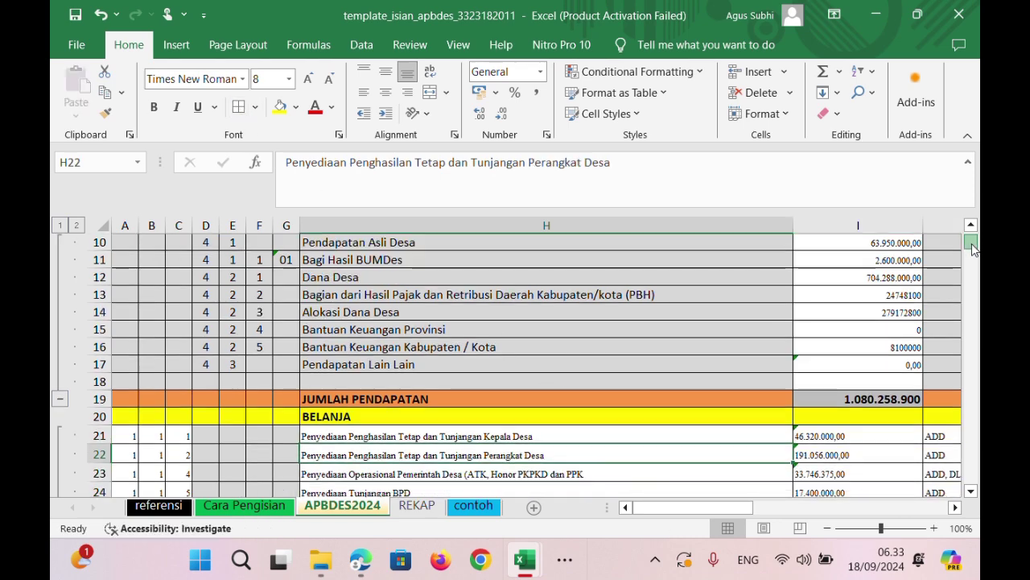
{"action": "scroll", "coordinate": [976, 256], "scroll_direction": "down", "scroll_amount": 5}
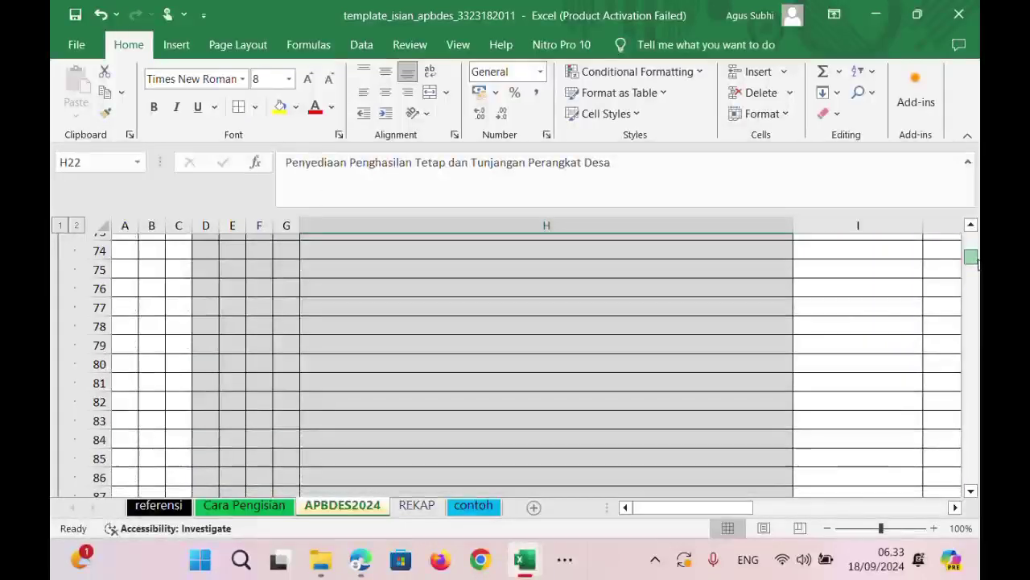
{"action": "scroll", "coordinate": [291, 459], "scroll_direction": "up", "scroll_amount": 6}
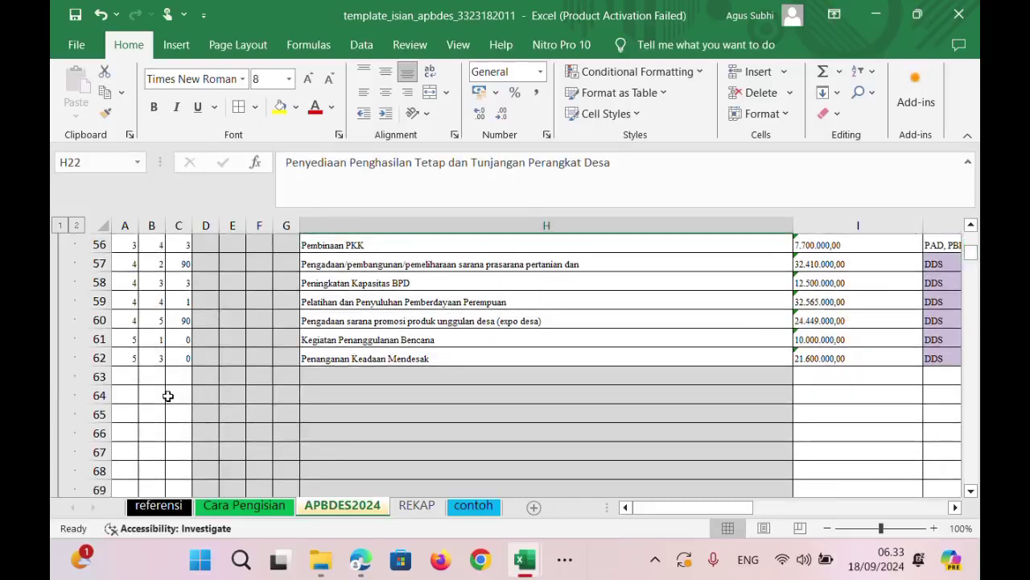
{"action": "left_click_drag", "start_coordinate": [111, 377], "coordinate": [196, 408]}
{"action": "right_click", "coordinate": [196, 408]}
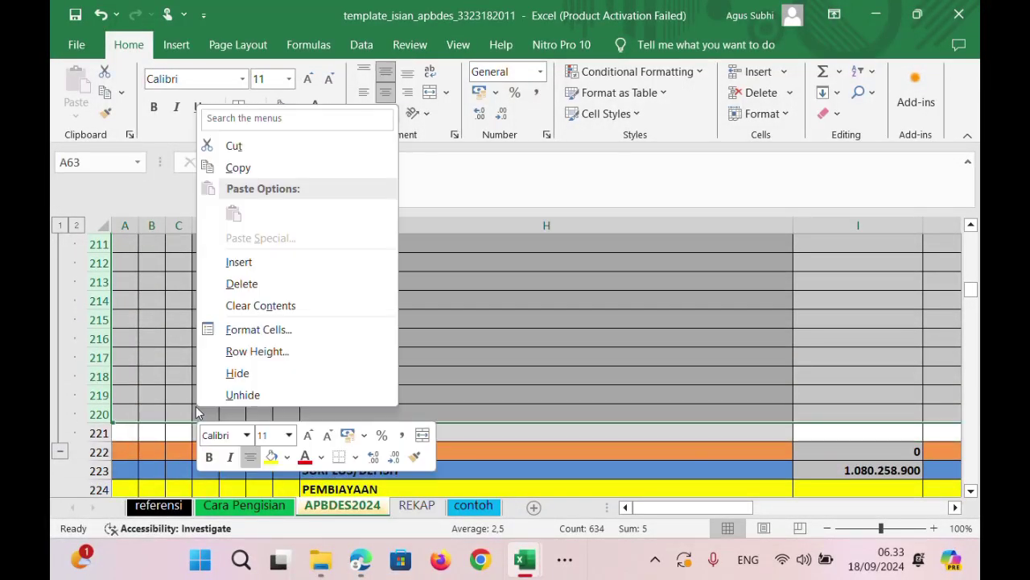
{"action": "left_click", "coordinate": [236, 288]}
{"action": "left_click", "coordinate": [503, 322]}
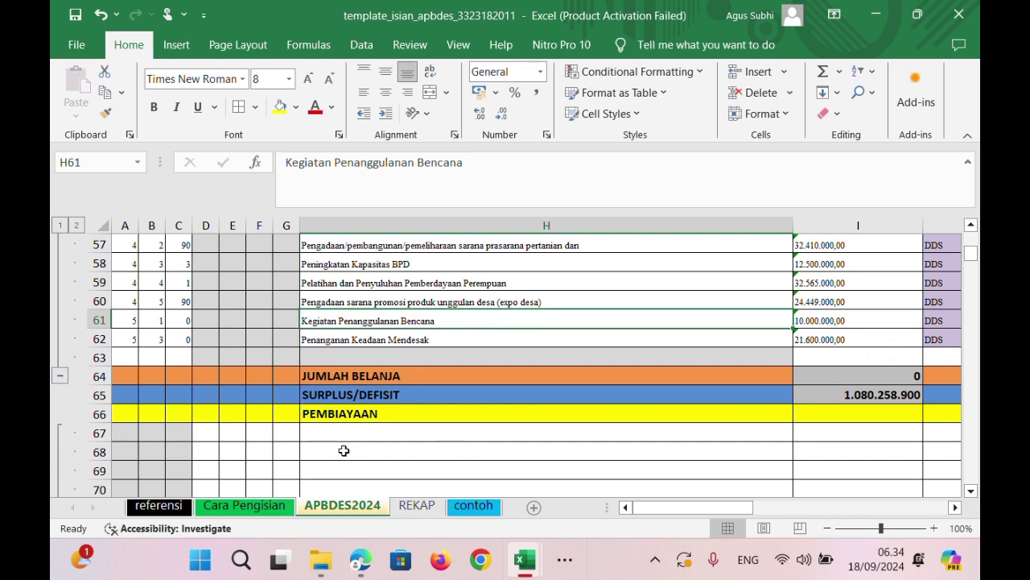
Switch to workbook 1c and copy the SILPA and Penyertaan Modal Desa rows in A51:F52.
{"action": "left_click", "coordinate": [361, 430]}
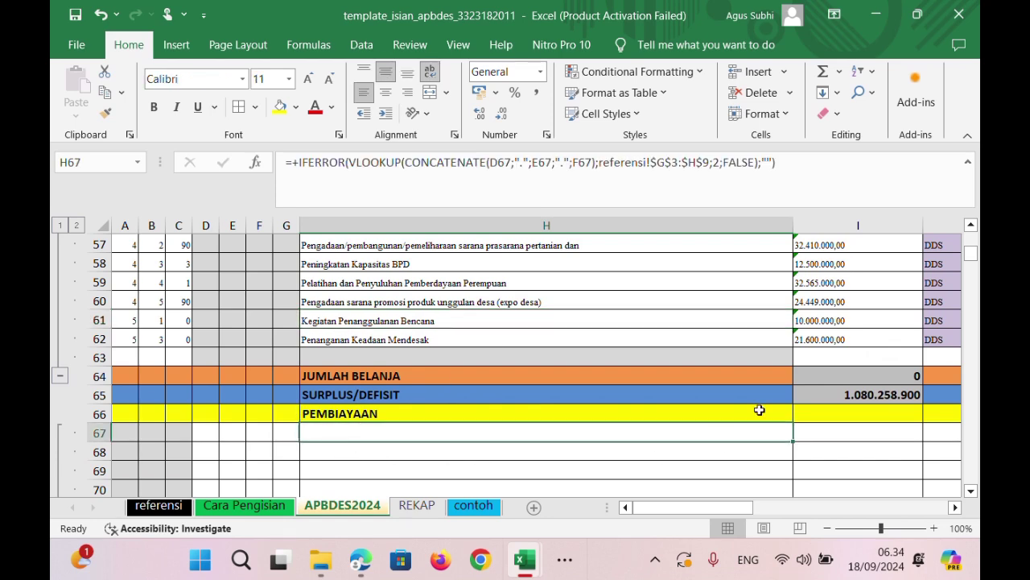
{"action": "left_click", "coordinate": [971, 490]}
{"action": "left_click", "coordinate": [971, 491]}
{"action": "mouse_move", "coordinate": [522, 574]}
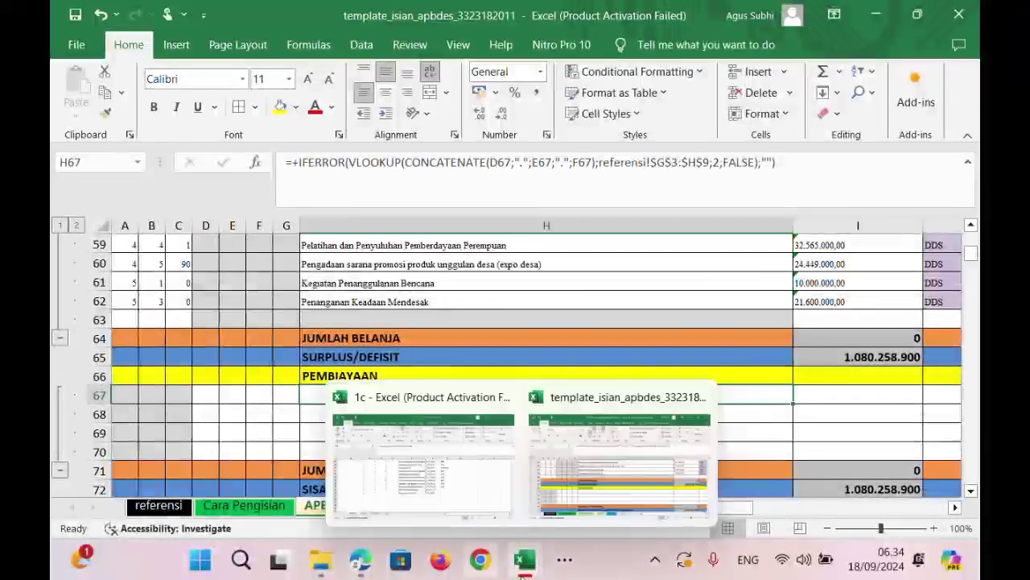
{"action": "left_click", "coordinate": [424, 463]}
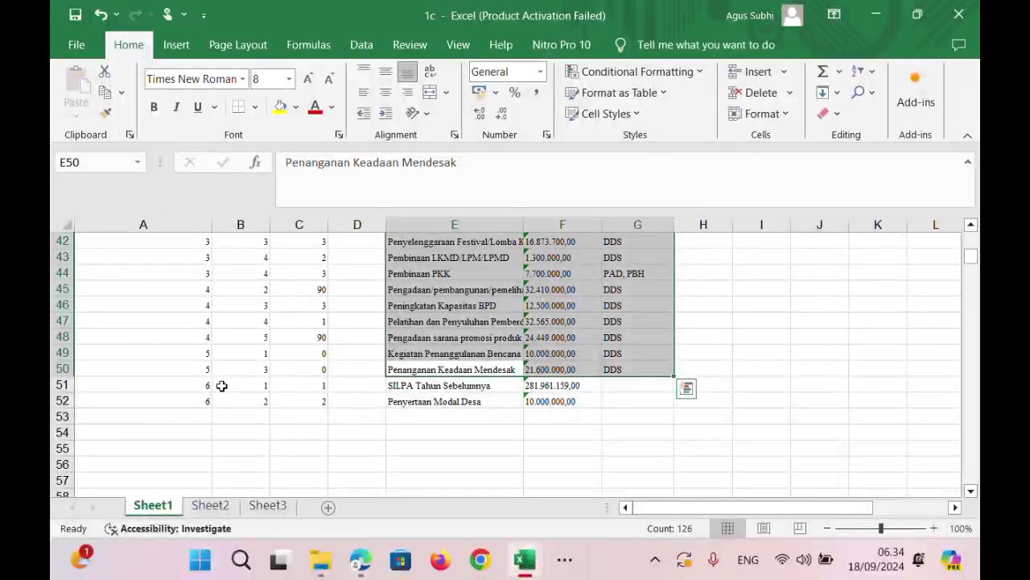
{"action": "left_click_drag", "start_coordinate": [209, 387], "coordinate": [570, 411]}
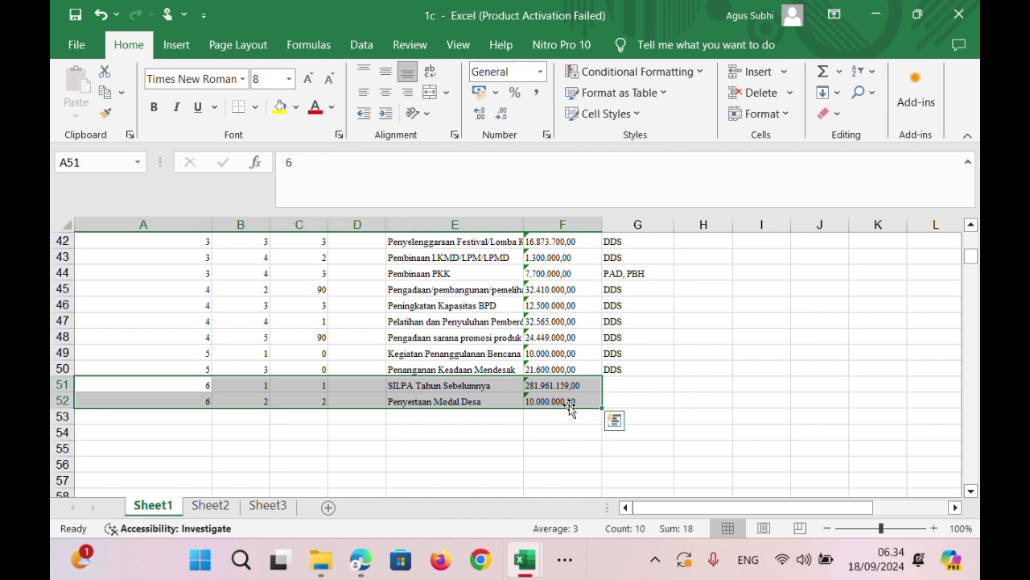
{"action": "key", "text": "ctrl+c"}
Paste the two copied financing rows into the PEMBIAYAAN section of APBDES2024, starting at D67.
{"action": "mouse_move", "coordinate": [524, 560]}
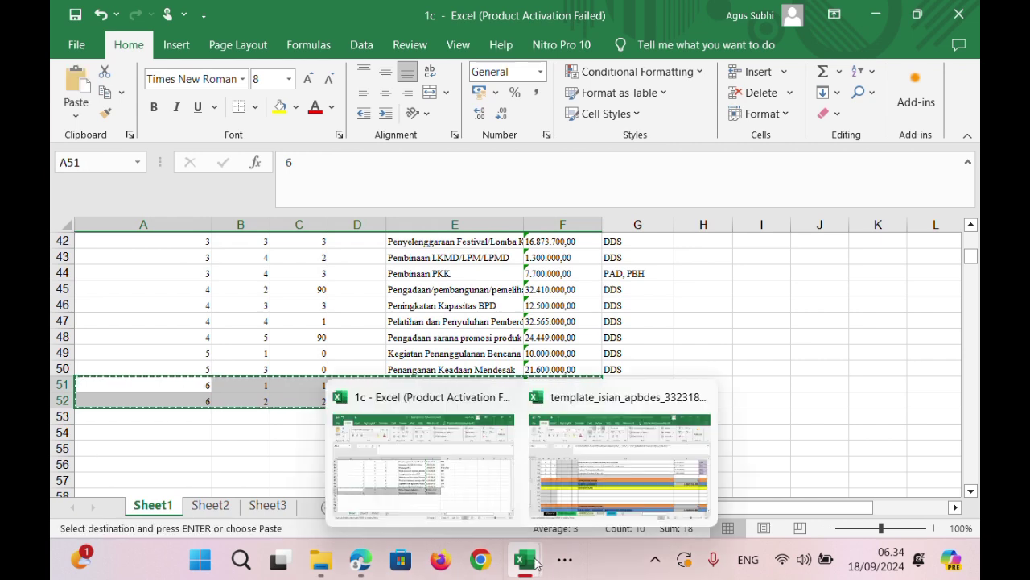
{"action": "left_click", "coordinate": [566, 494]}
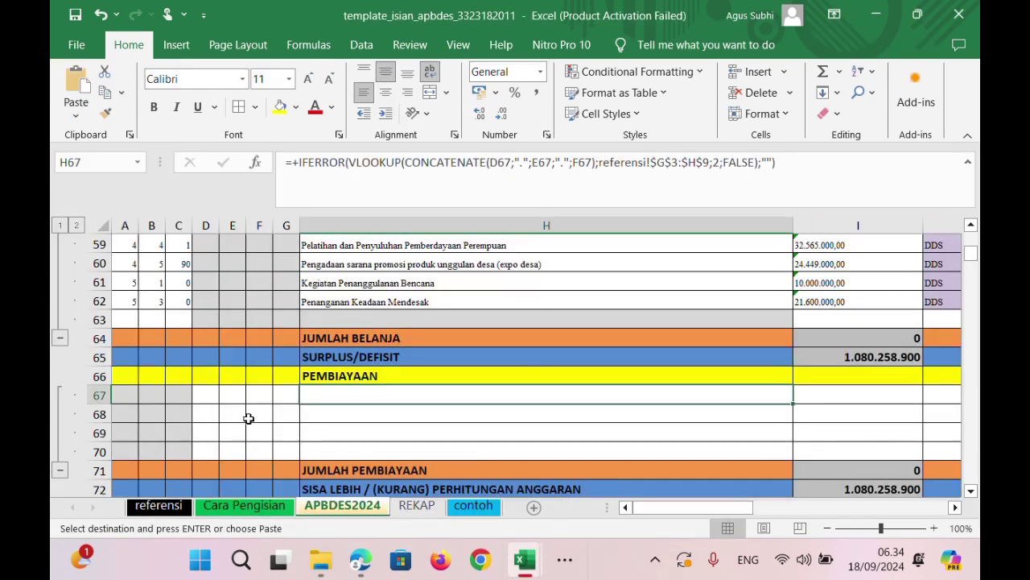
{"action": "left_click", "coordinate": [210, 394]}
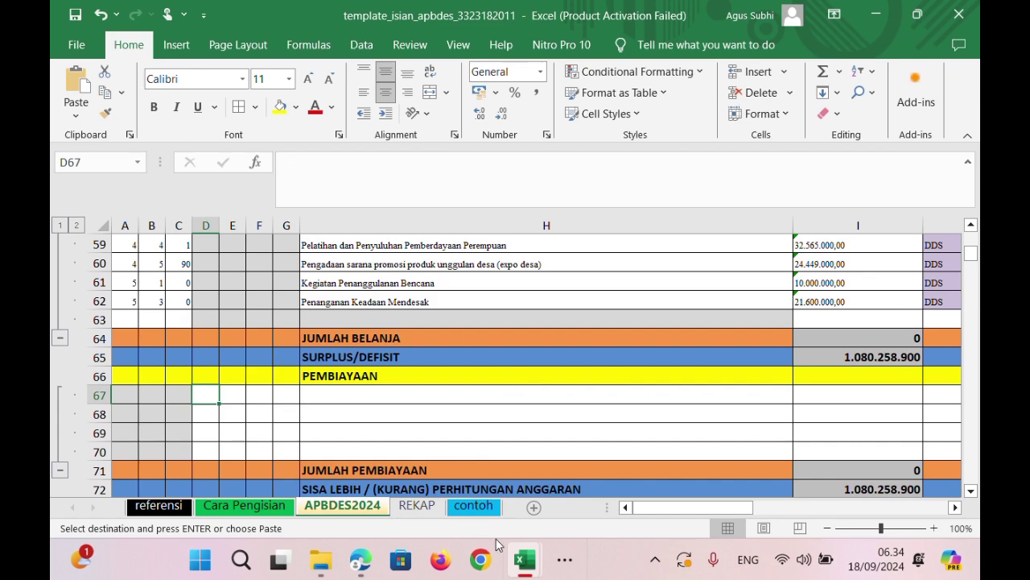
{"action": "mouse_move", "coordinate": [523, 560]}
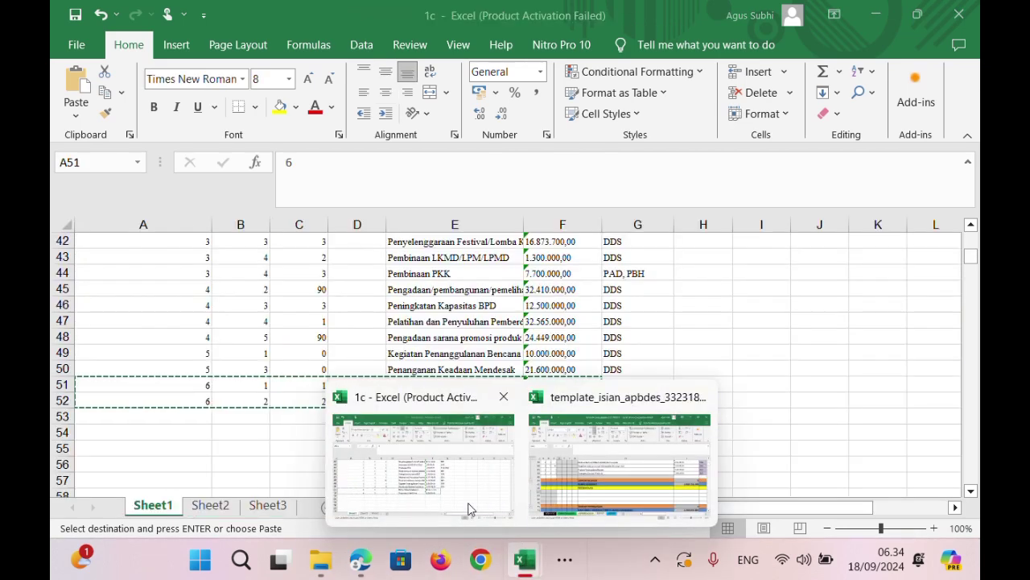
{"action": "left_click", "coordinate": [471, 508]}
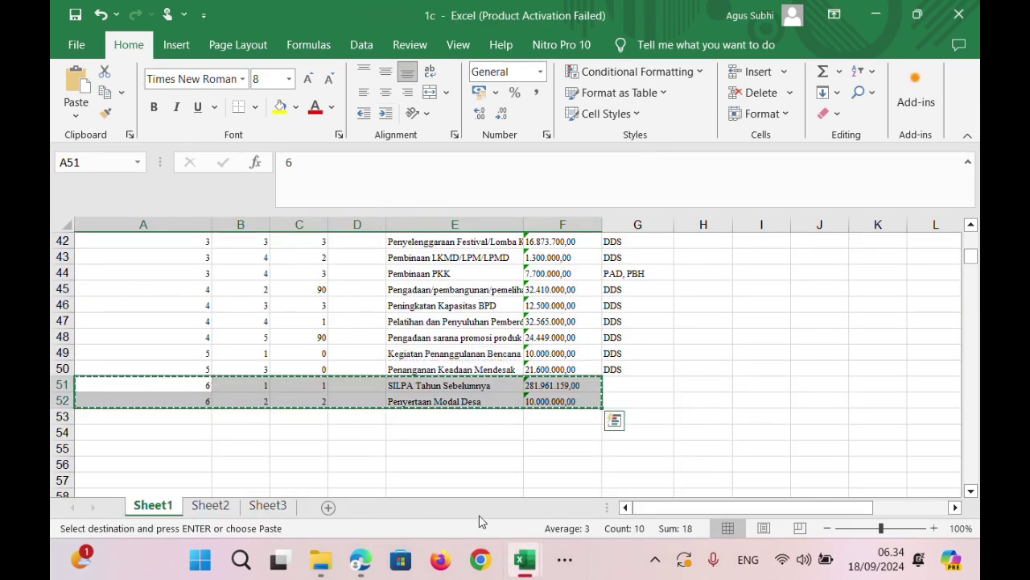
{"action": "mouse_move", "coordinate": [524, 560]}
{"action": "left_click", "coordinate": [610, 459]}
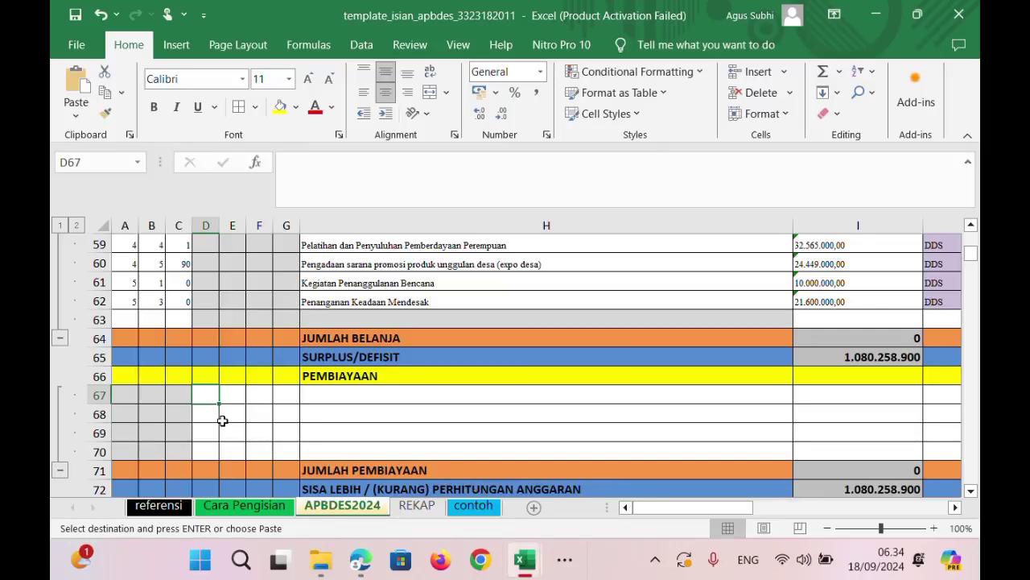
{"action": "key", "text": "ctrl+v"}
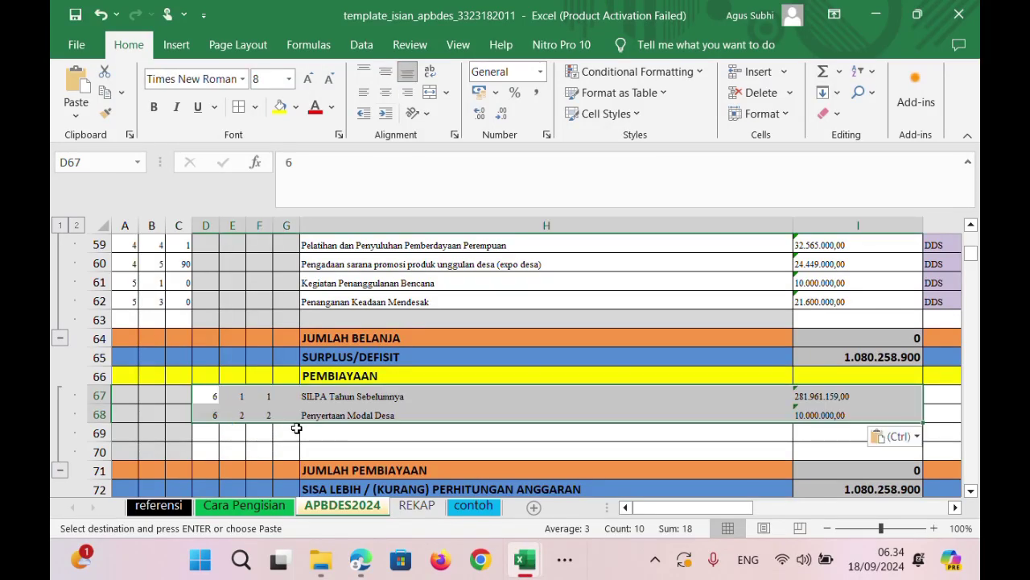
{"action": "left_click", "coordinate": [571, 433]}
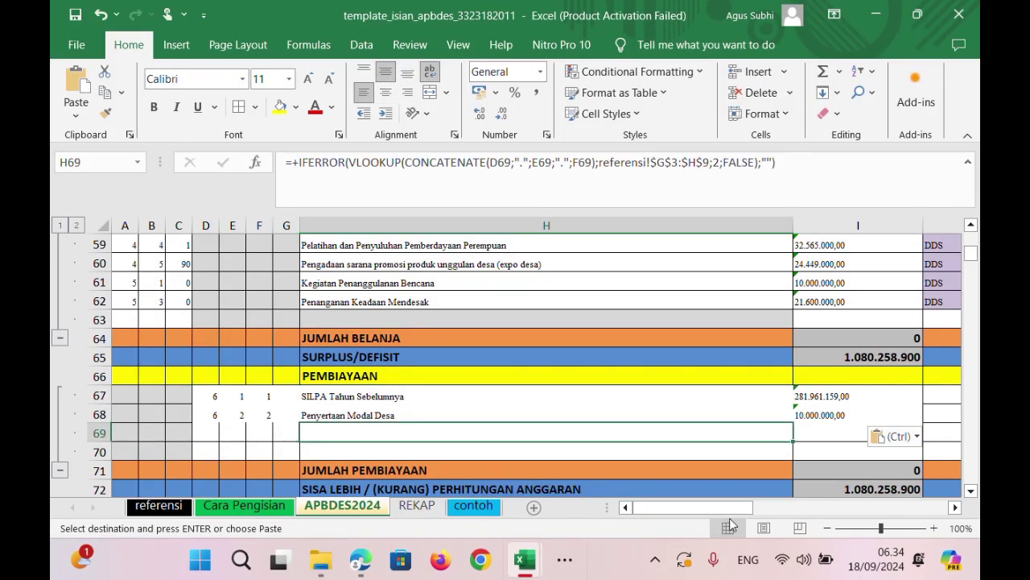
Replace every dot with nothing in the BELANJA amounts in I21:I62 so they become numbers.
{"action": "left_click", "coordinate": [970, 490]}
{"action": "left_click", "coordinate": [971, 490]}
{"action": "left_click", "coordinate": [880, 453]}
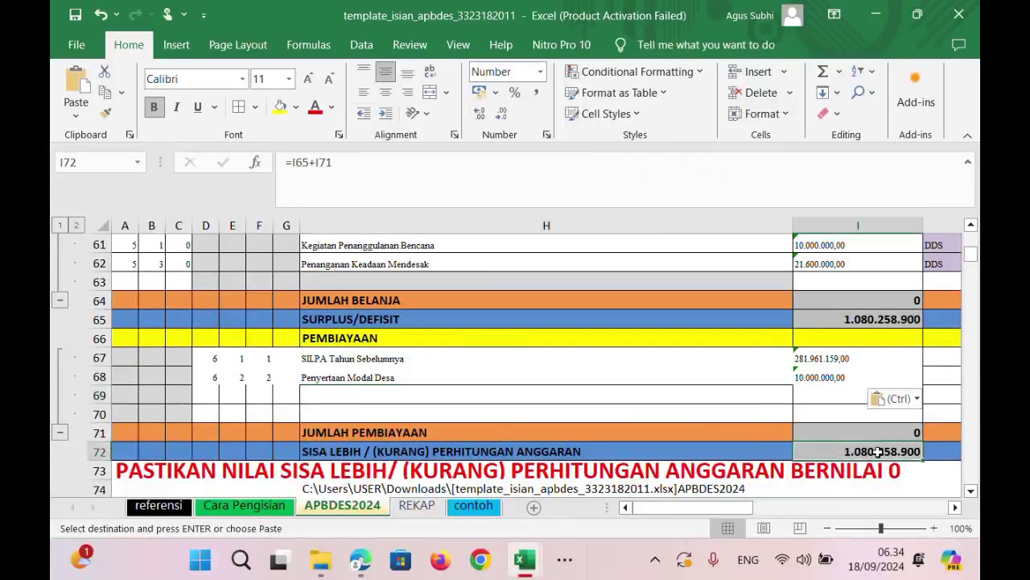
{"action": "left_click", "coordinate": [858, 299]}
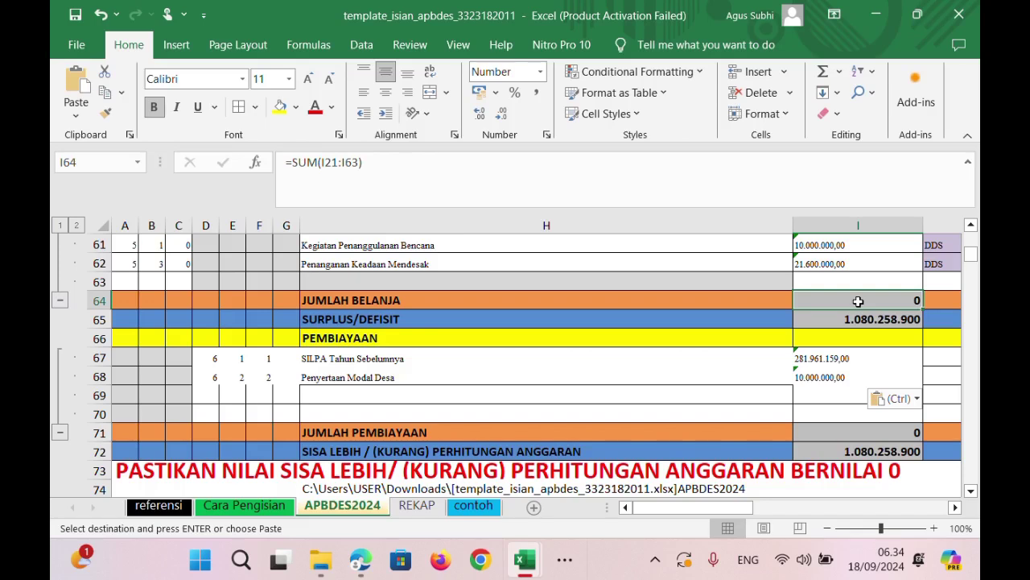
{"action": "left_click", "coordinate": [846, 262]}
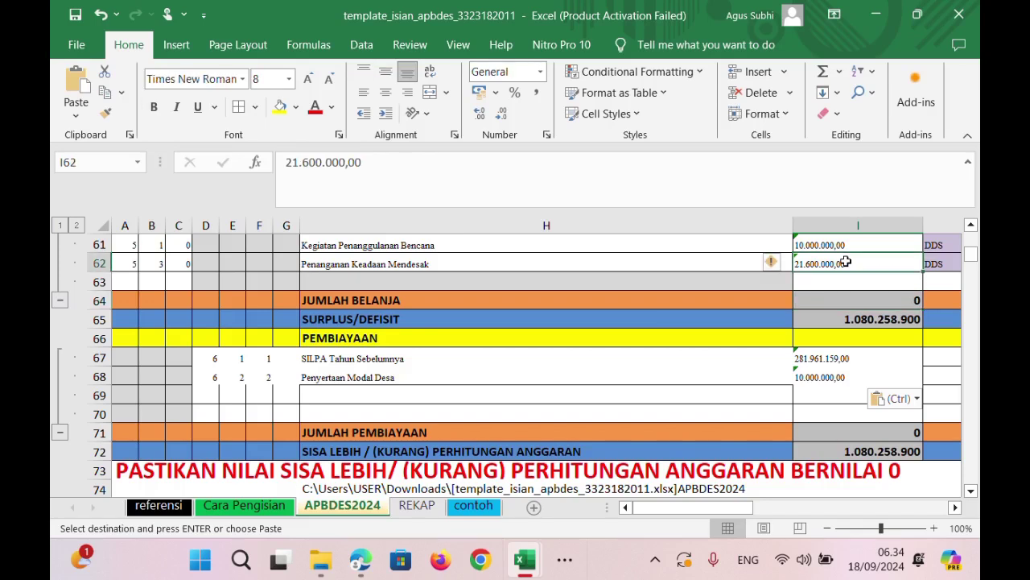
{"action": "left_click_drag", "start_coordinate": [846, 261], "coordinate": [866, 319]}
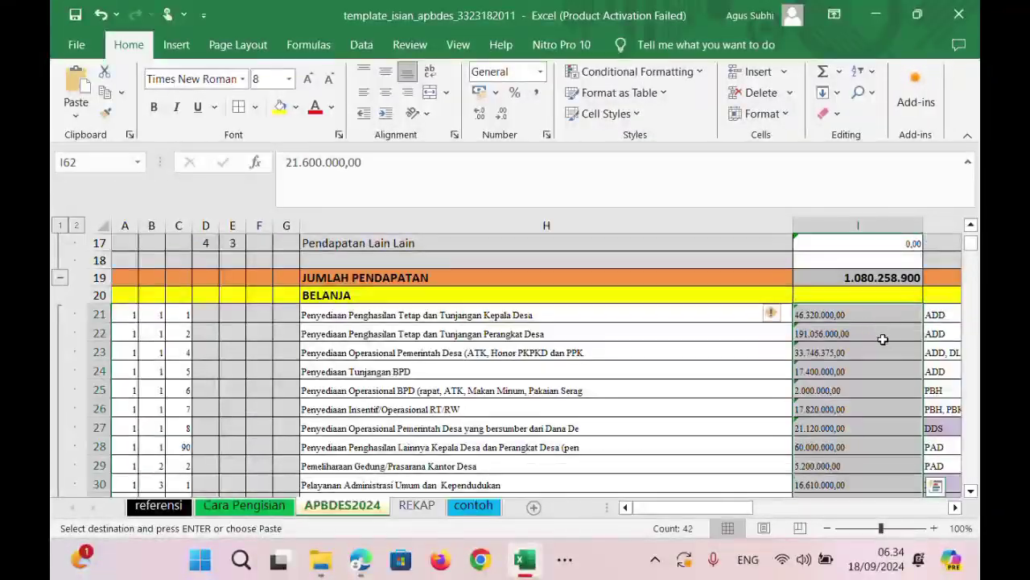
{"action": "key", "text": "ctrl+f"}
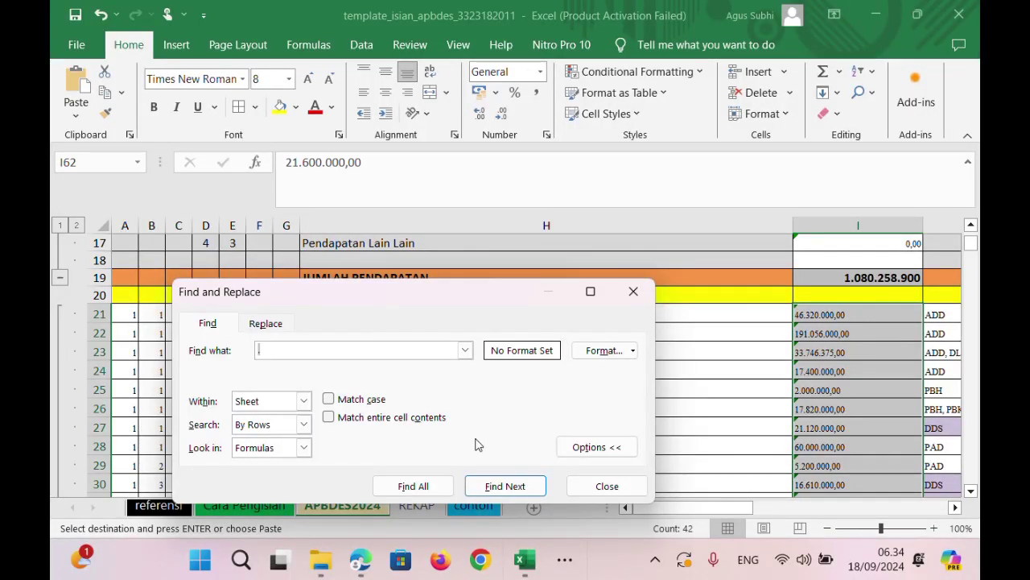
{"action": "type", "text": "."}
{"action": "left_click", "coordinate": [266, 323]}
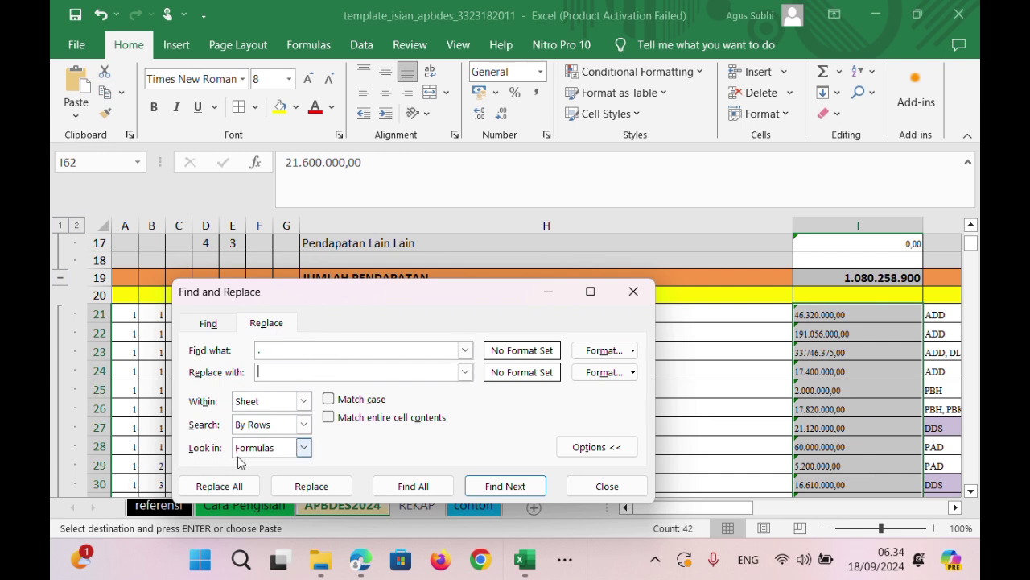
{"action": "left_click", "coordinate": [232, 486]}
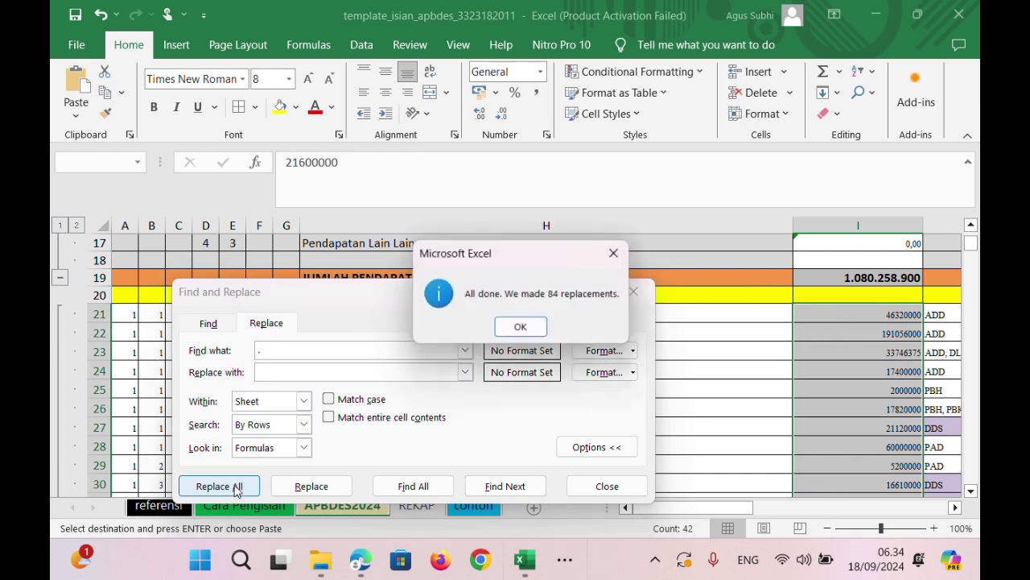
{"action": "left_click", "coordinate": [520, 327]}
{"action": "left_click", "coordinate": [605, 485]}
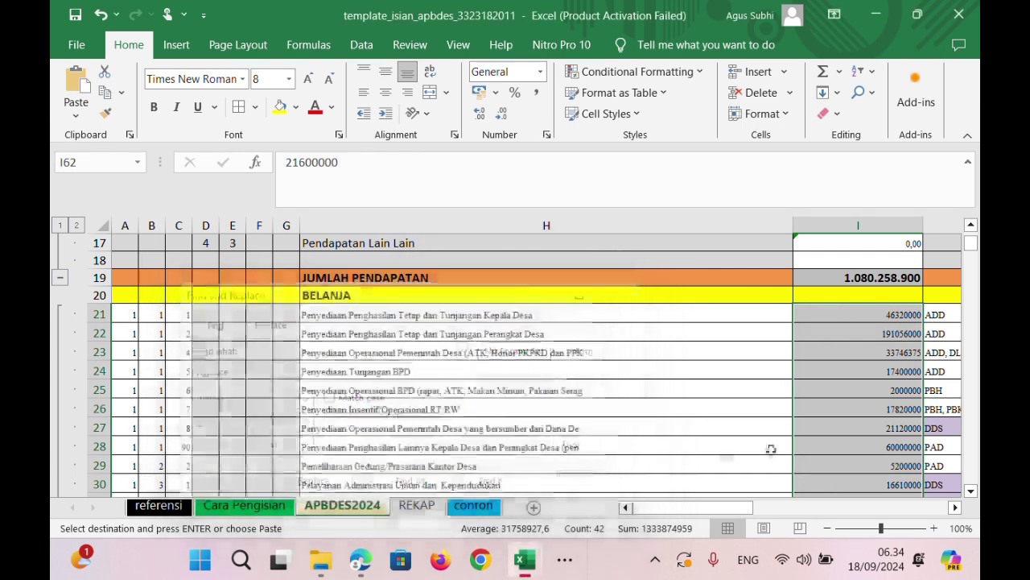
{"action": "left_click", "coordinate": [854, 393]}
Strip all dots from the two PEMBIAYAAN amounts in I67:I68 by replacing them with nothing.
{"action": "left_click", "coordinate": [971, 490]}
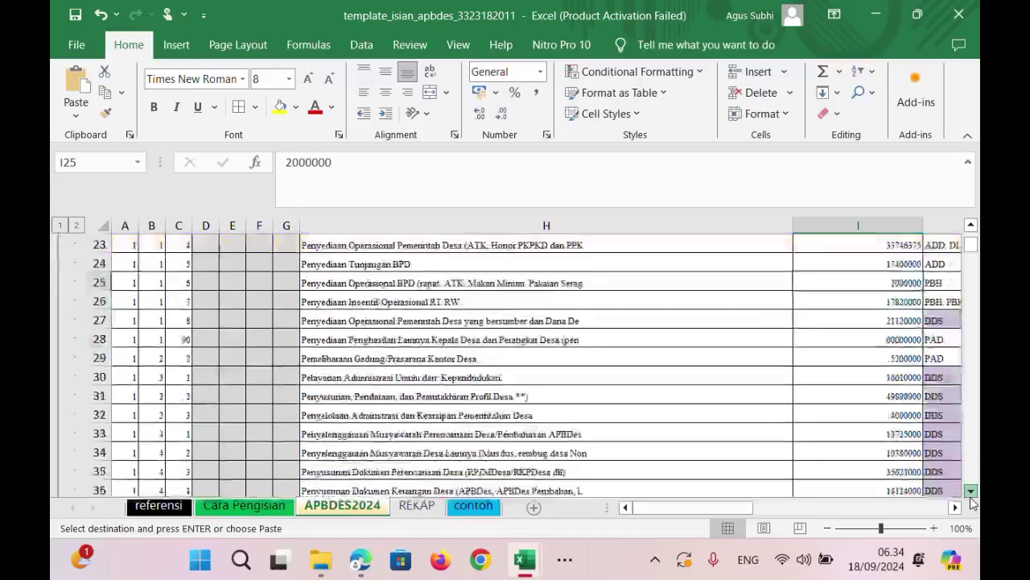
{"action": "left_click_drag", "start_coordinate": [971, 496], "coordinate": [972, 500]}
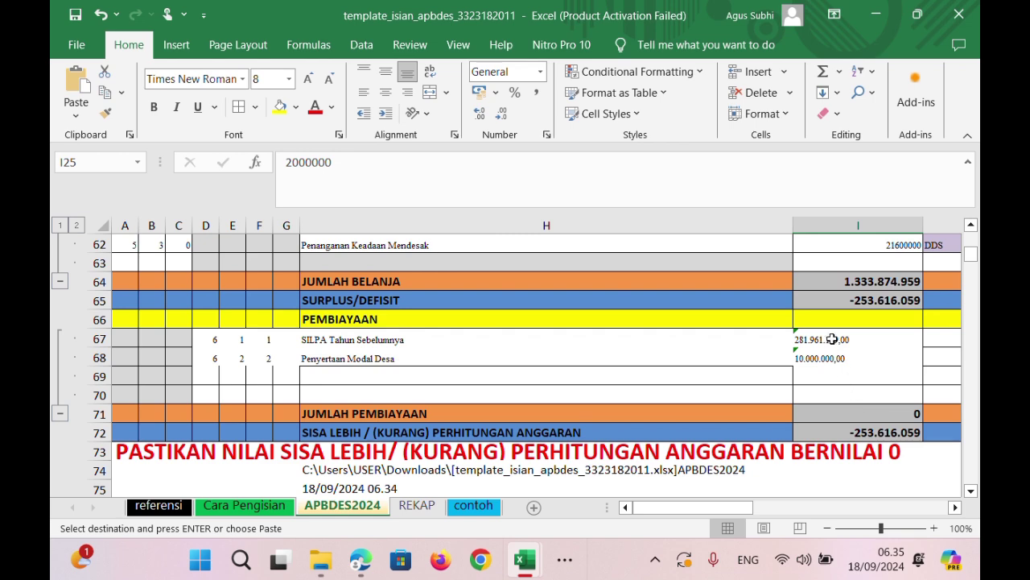
{"action": "left_click_drag", "start_coordinate": [831, 339], "coordinate": [840, 357]}
{"action": "key", "text": "ctrl+f"}
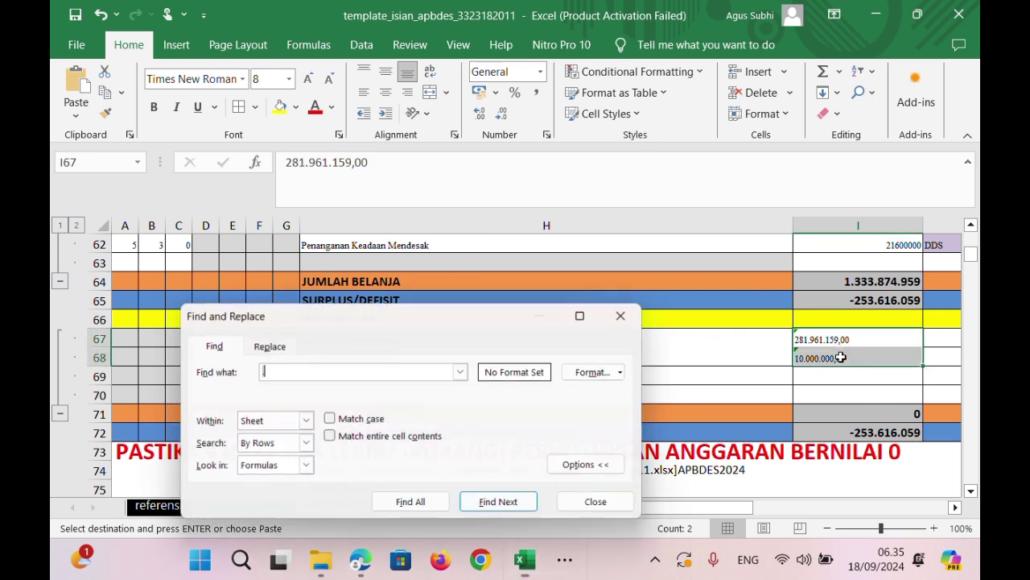
{"action": "left_click", "coordinate": [266, 344]}
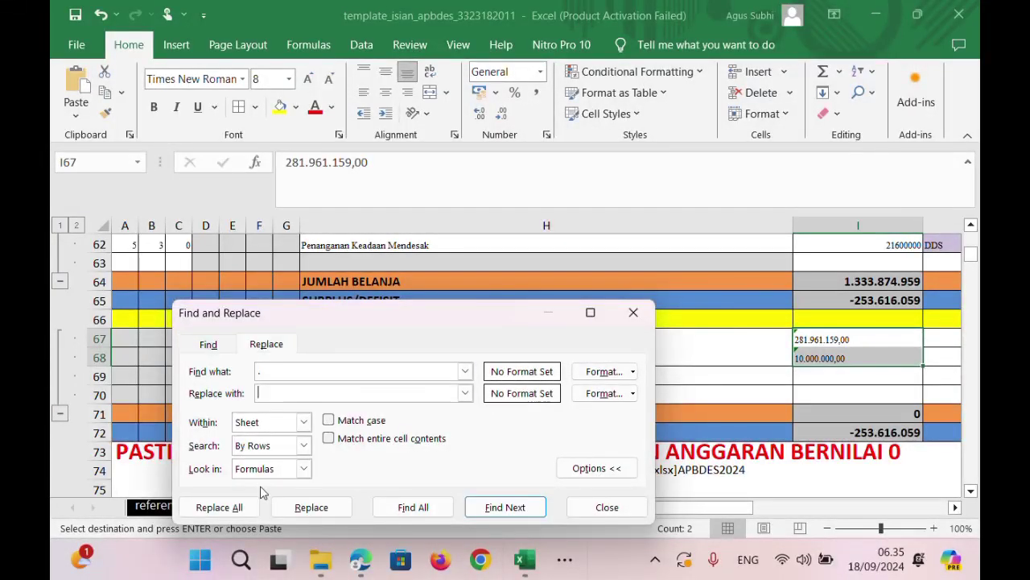
{"action": "left_click", "coordinate": [236, 505]}
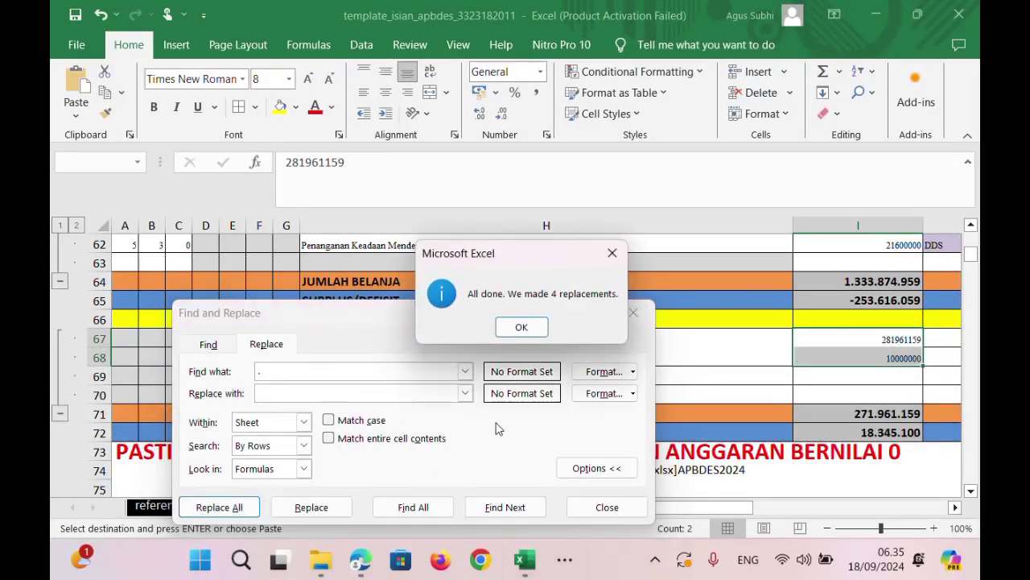
{"action": "left_click", "coordinate": [523, 327]}
{"action": "left_click", "coordinate": [609, 507]}
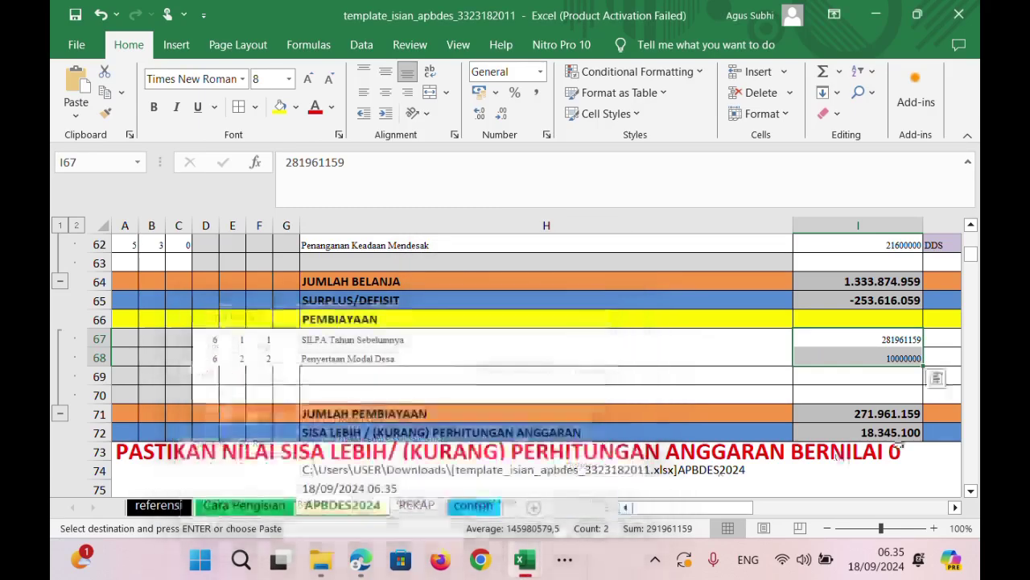
Review the amounts in column I from SISA LEBIH in I72 up through BELANJA to the PENDAPATAN section.
{"action": "left_click", "coordinate": [909, 440]}
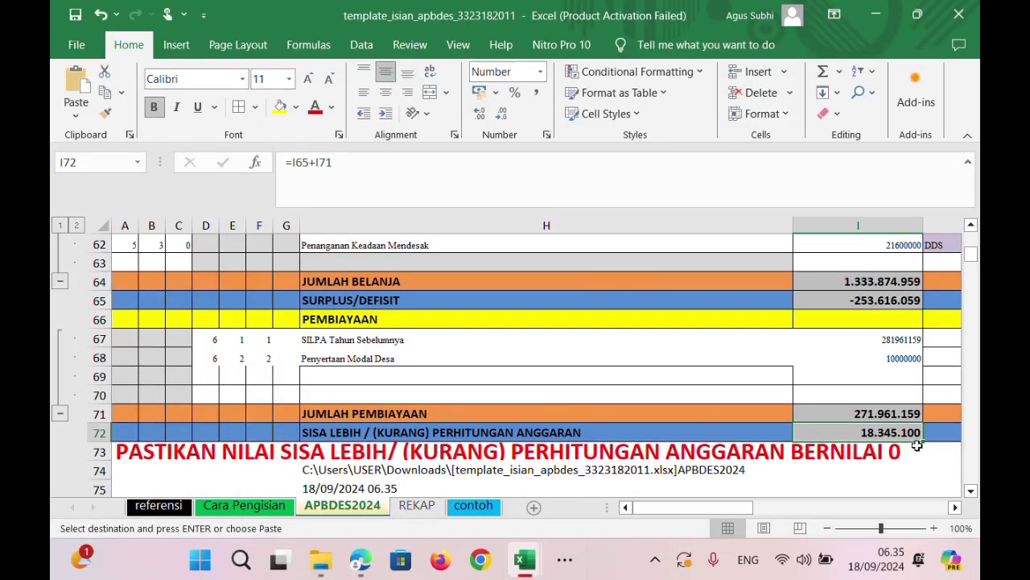
{"action": "key", "text": "Up"}
{"action": "key", "text": "Up"}
{"action": "key", "text": "Up"}
{"action": "key", "text": "Up"}
{"action": "key", "text": "Up"}
{"action": "key", "text": "Up"}
{"action": "key", "text": "Up"}
{"action": "key", "text": "Up"}
{"action": "key", "text": "Up"}
{"action": "key", "text": "Up"}
{"action": "key", "text": "Up"}
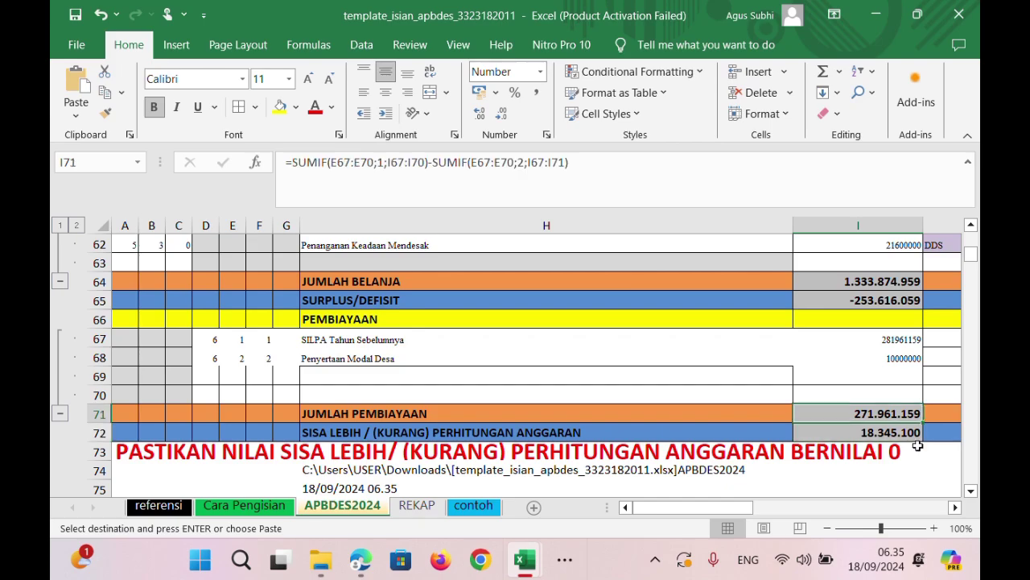
{"action": "key", "text": "Up"}
{"action": "key", "text": "Up"}
{"action": "key", "text": "Up"}
{"action": "key", "text": "Up"}
{"action": "key", "text": "Up"}
{"action": "key", "text": "Up"}
{"action": "key", "text": "Up"}
{"action": "key", "text": "Up"}
{"action": "key", "text": "Up"}
{"action": "key", "text": "Up"}
{"action": "key", "text": "Up"}
{"action": "key", "text": "Up"}
{"action": "key", "text": "Up"}
{"action": "key", "text": "Up"}
{"action": "key", "text": "Up"}
{"action": "key", "text": "Up"}
{"action": "key", "text": "Up"}
{"action": "key", "text": "Up"}
{"action": "key", "text": "Up"}
{"action": "key", "text": "Up"}
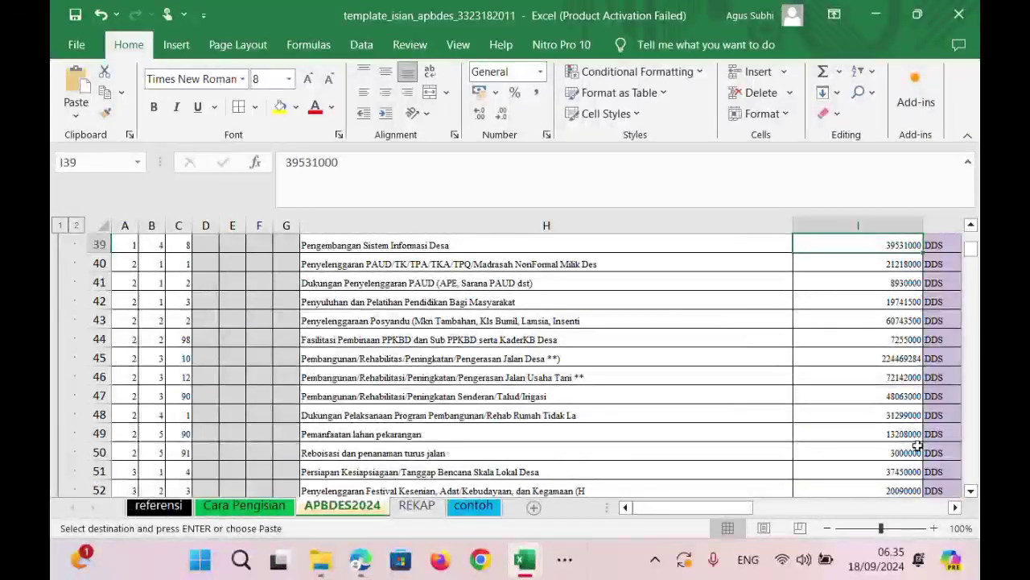
{"action": "key", "text": "Up"}
{"action": "key", "text": "Up"}
{"action": "key", "text": "Up"}
{"action": "key", "text": "Up"}
{"action": "key", "text": "Up"}
{"action": "key", "text": "Up"}
{"action": "key", "text": "Up"}
{"action": "key", "text": "Up"}
{"action": "key", "text": "Up"}
{"action": "key", "text": "Up"}
{"action": "key", "text": "Up"}
{"action": "key", "text": "Up"}
{"action": "key", "text": "Up"}
{"action": "key", "text": "Up"}
{"action": "key", "text": "Up"}
{"action": "key", "text": "Up"}
{"action": "key", "text": "Up"}
{"action": "key", "text": "Up"}
{"action": "key", "text": "Up"}
{"action": "key", "text": "Up"}
{"action": "key", "text": "Up"}
{"action": "key", "text": "Up"}
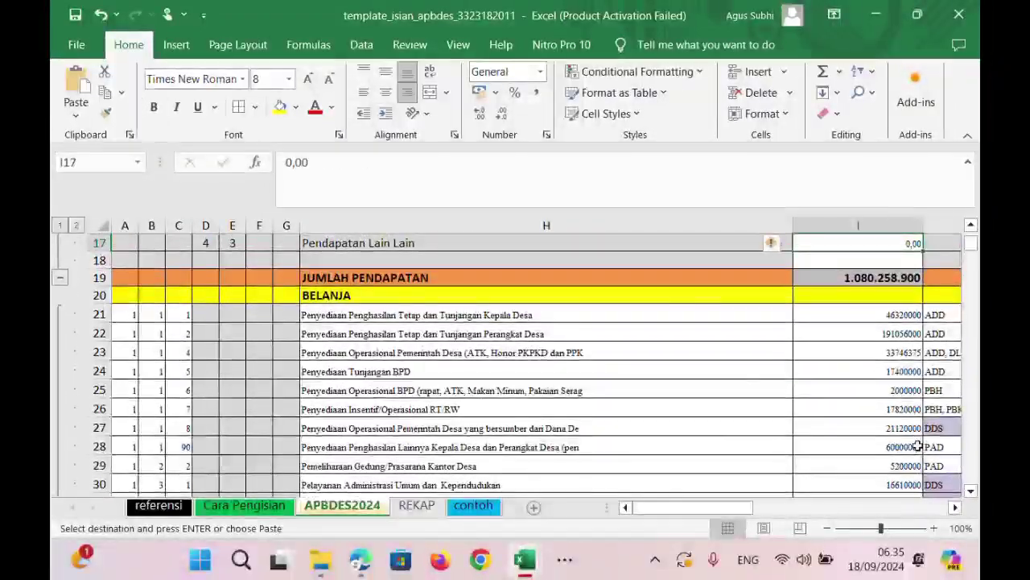
{"action": "key", "text": "Up"}
{"action": "key", "text": "Up"}
{"action": "key", "text": "Up"}
{"action": "key", "text": "Up"}
{"action": "key", "text": "Up"}
{"action": "key", "text": "Up"}
{"action": "key", "text": "Up"}
{"action": "key", "text": "Up"}
{"action": "key", "text": "Up"}
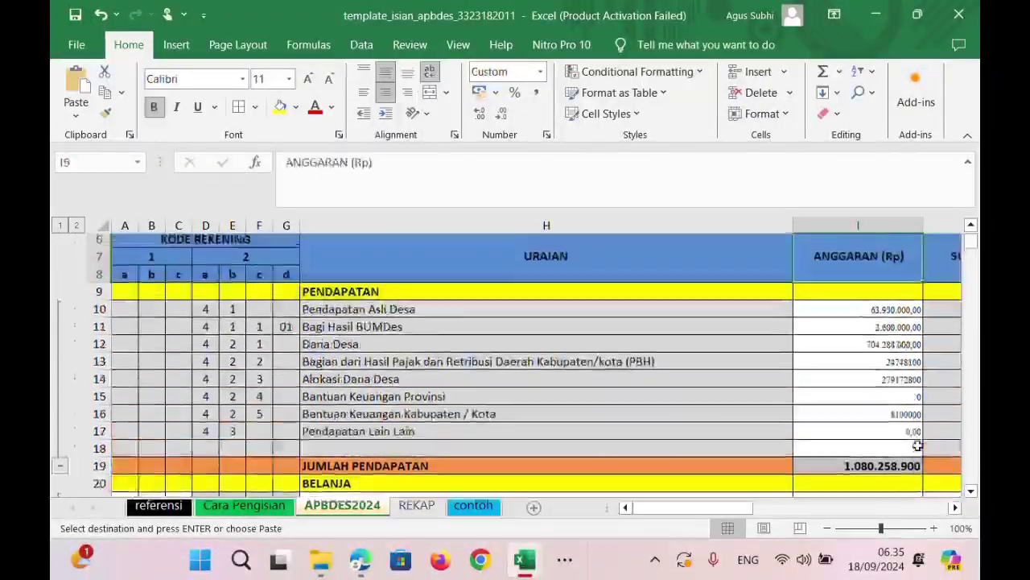
Check the PENDAPATAN amounts in column I row by row, down to Bantuan Keuangan Kabupaten / Kota in I16.
{"action": "key", "text": "Down"}
{"action": "key", "text": "Down"}
{"action": "key", "text": "Down"}
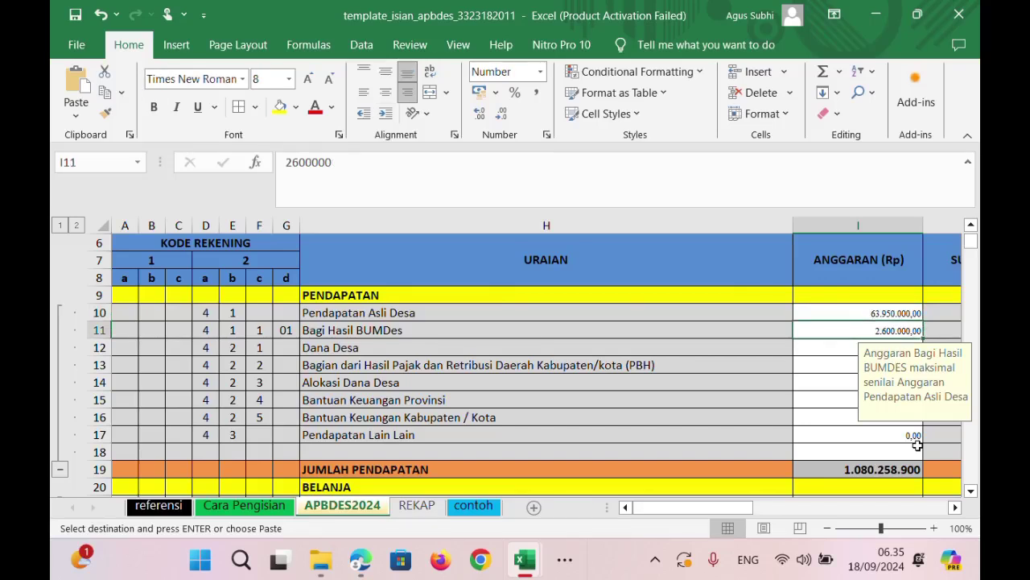
{"action": "key", "text": "Down"}
{"action": "key", "text": "Down"}
{"action": "key", "text": "Down"}
{"action": "key", "text": "Down"}
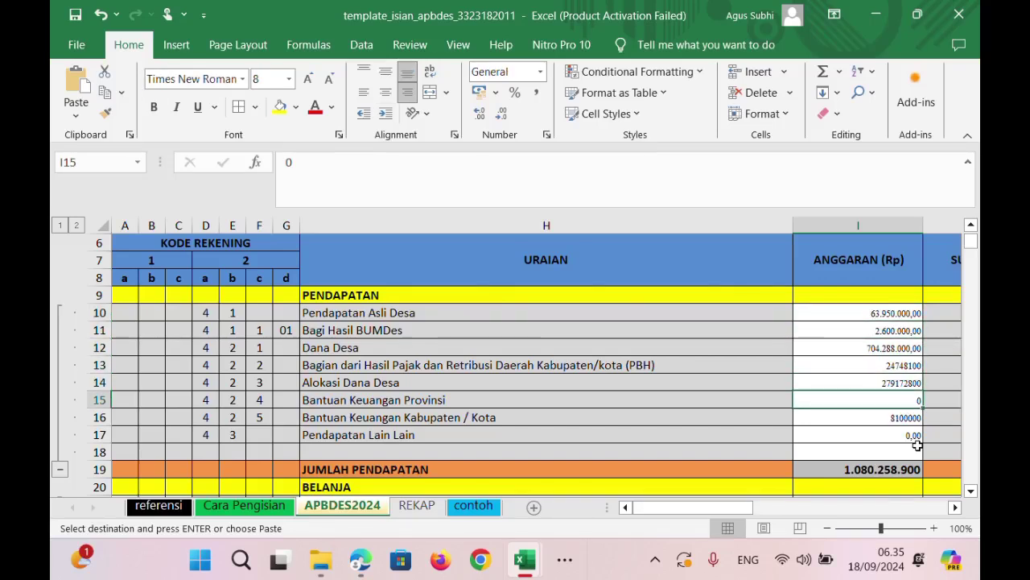
{"action": "left_click", "coordinate": [874, 418]}
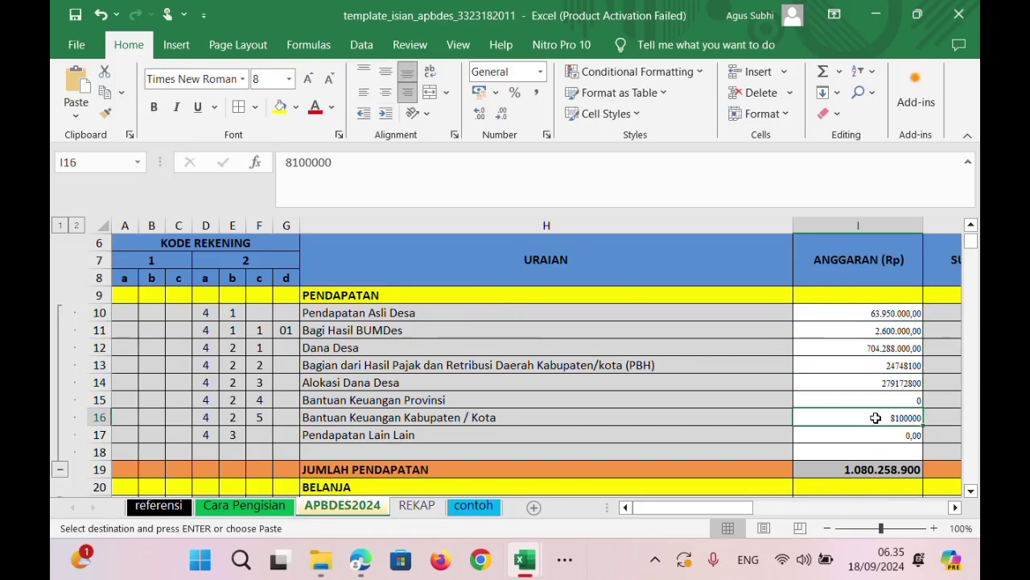
Switch to workbook 1c and review the source income rows at the start of Sheet1.
{"action": "mouse_move", "coordinate": [544, 566]}
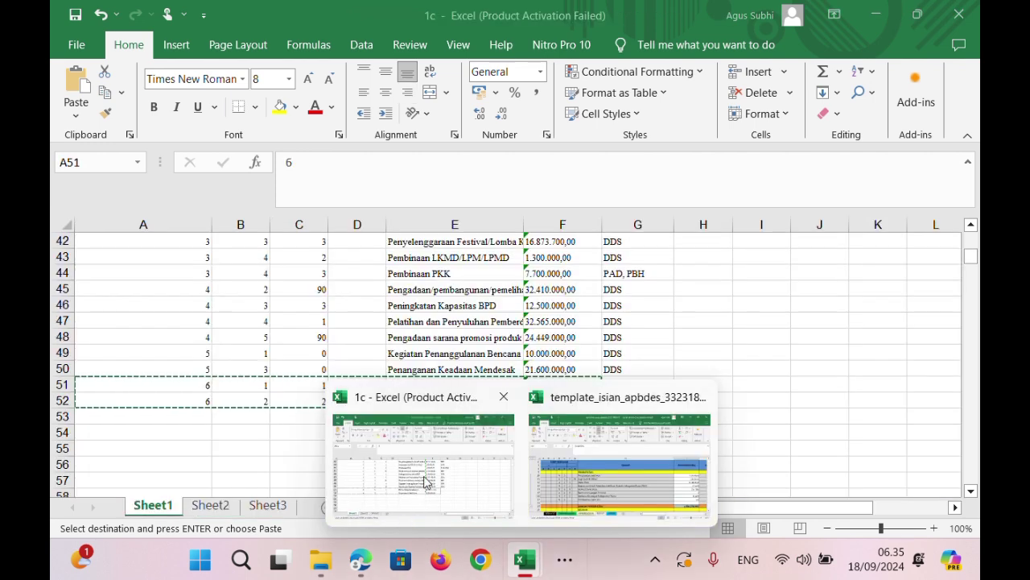
{"action": "left_click", "coordinate": [409, 499]}
{"action": "left_click", "coordinate": [478, 454]}
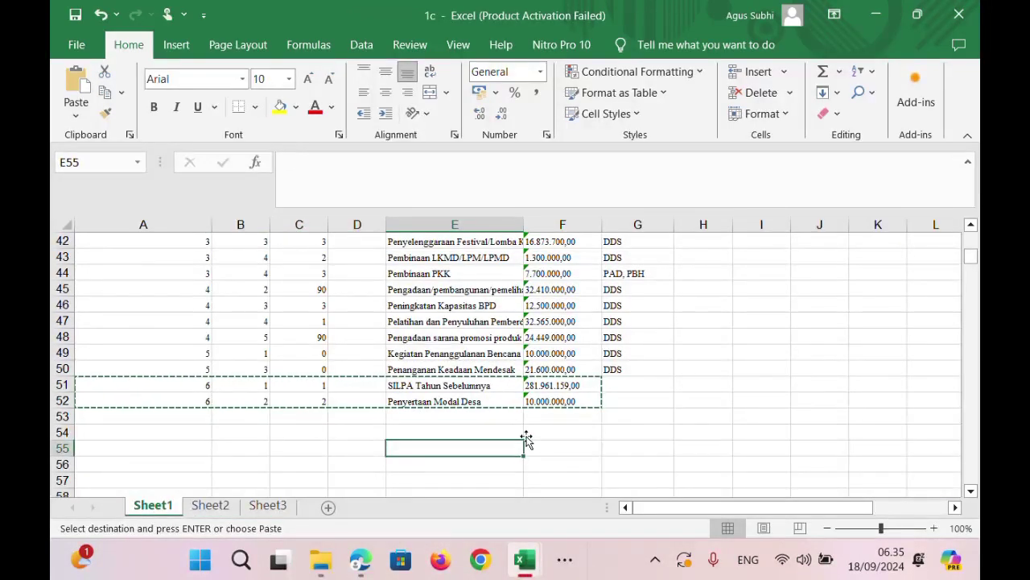
{"action": "scroll", "coordinate": [528, 438], "scroll_direction": "up", "scroll_amount": 13}
{"action": "scroll", "coordinate": [528, 439], "scroll_direction": "up", "scroll_amount": 2}
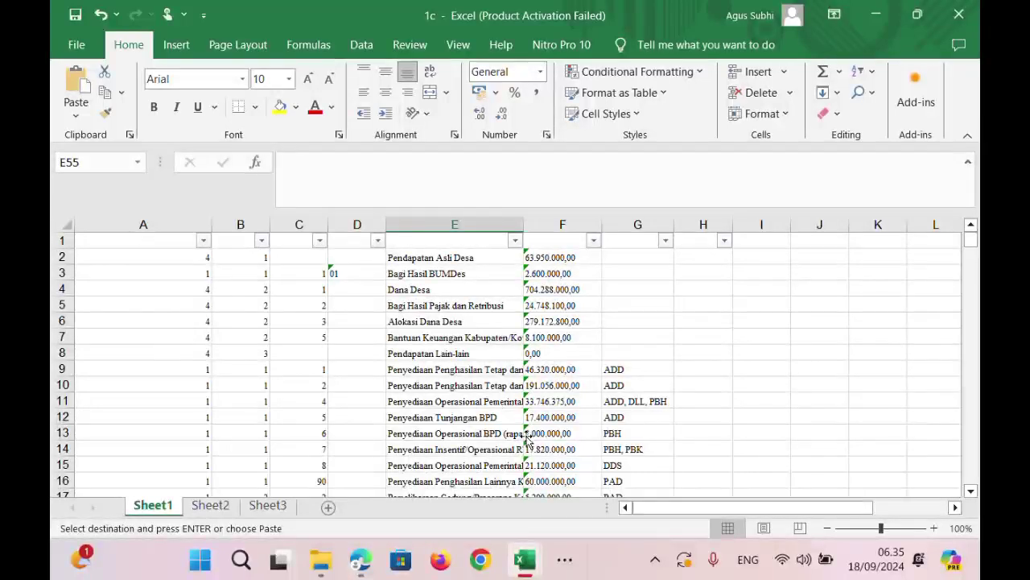
Return to the APBDES2024 sheet and review the SISA LEBIH balance in I72 and the PENDAPATAN section with its total in I19.
{"action": "mouse_move", "coordinate": [524, 558]}
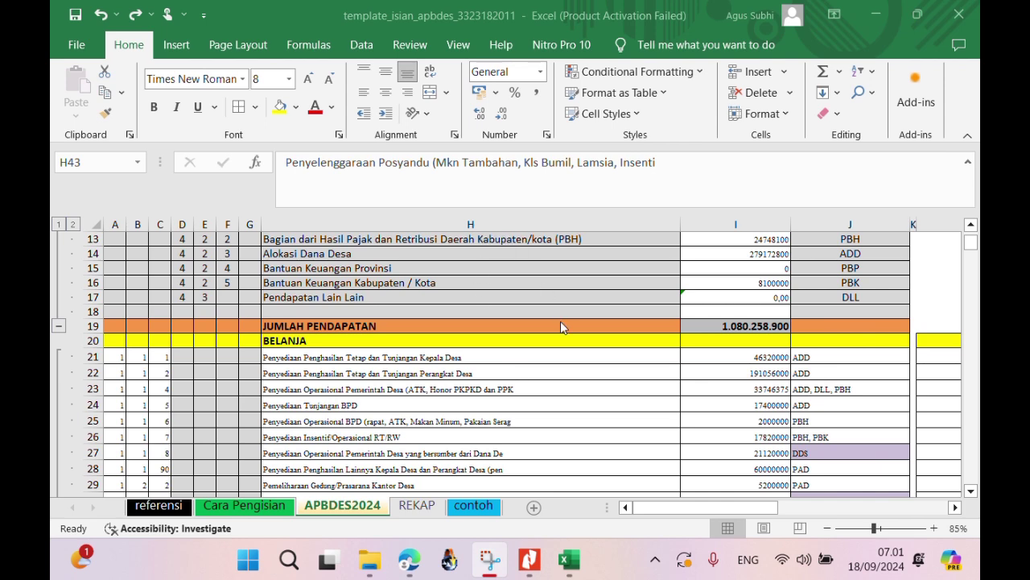
{"action": "mouse_move", "coordinate": [539, 567]}
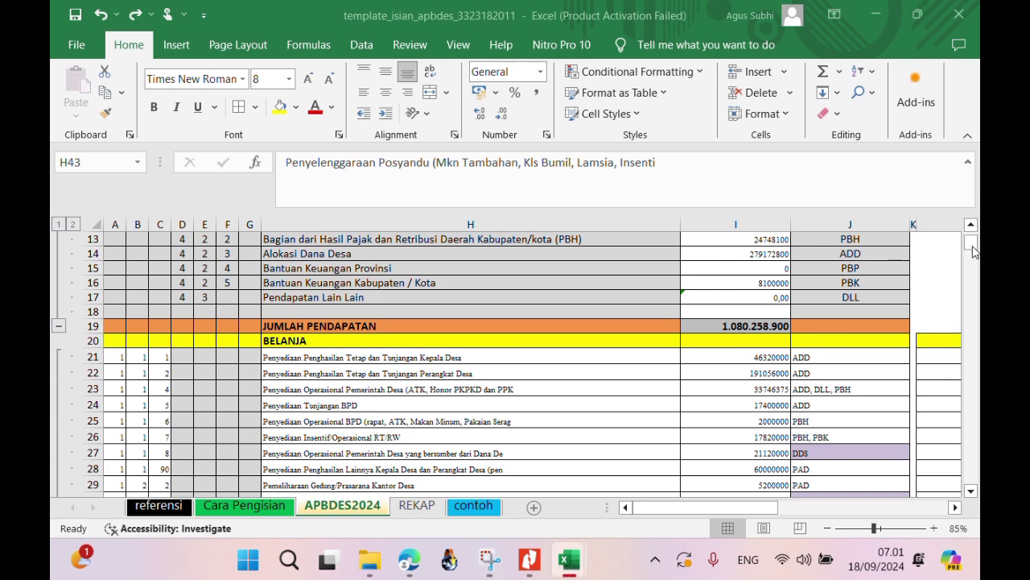
{"action": "left_click_drag", "start_coordinate": [971, 247], "coordinate": [974, 268]}
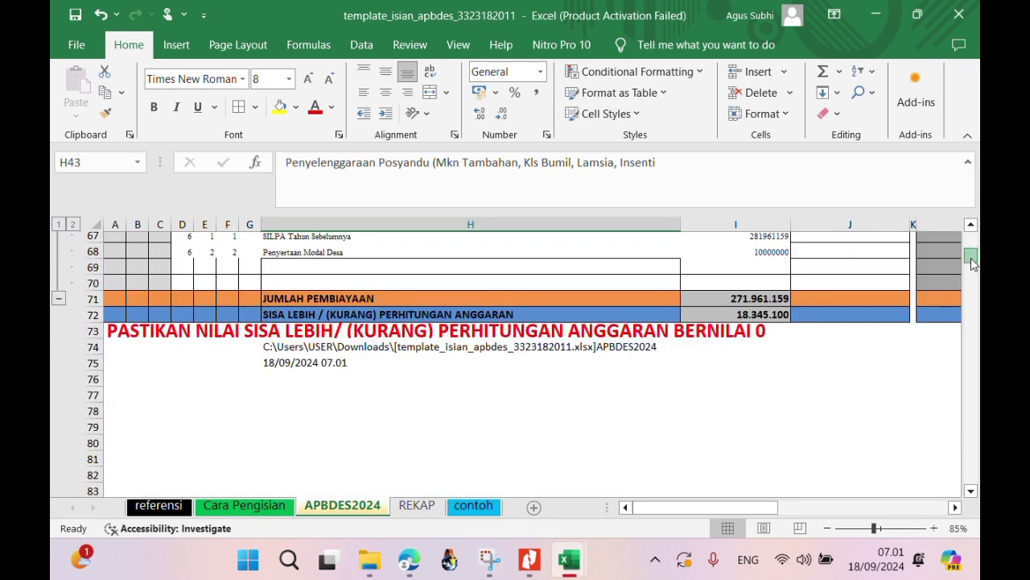
{"action": "left_click_drag", "start_coordinate": [973, 263], "coordinate": [972, 241]}
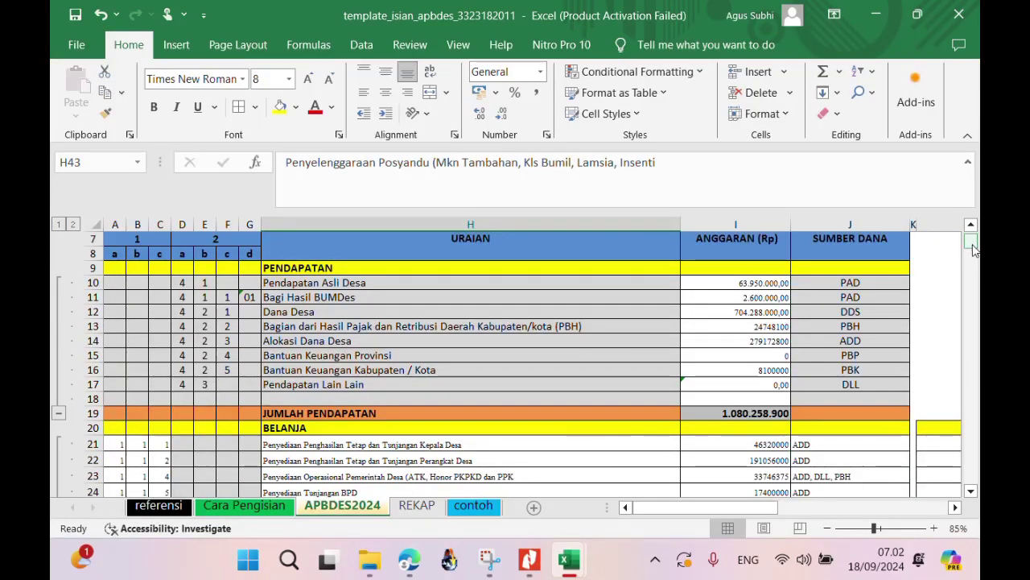
{"action": "scroll", "coordinate": [975, 251], "scroll_direction": "down", "scroll_amount": 2}
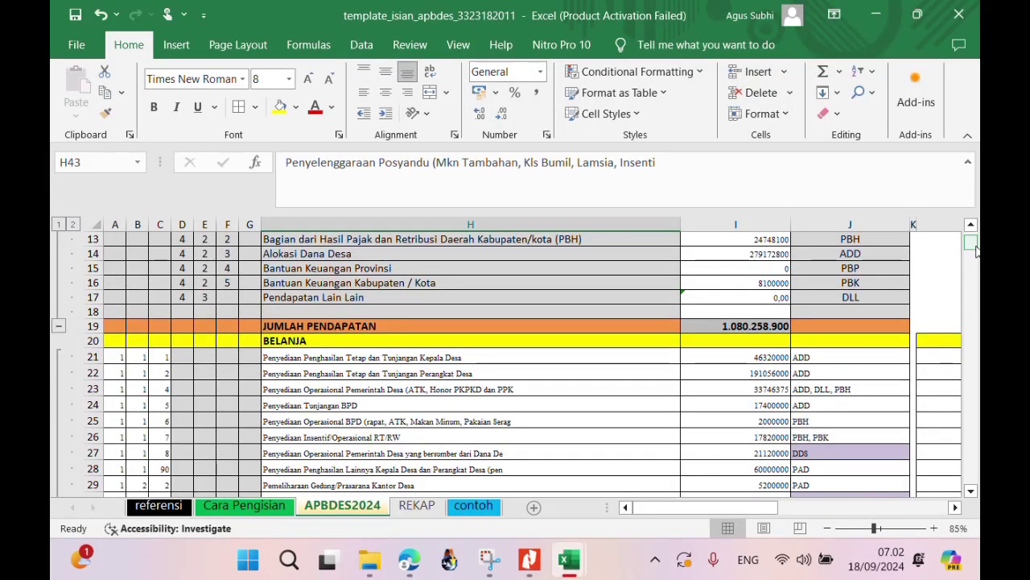
{"action": "scroll", "coordinate": [975, 251], "scroll_direction": "up", "scroll_amount": 2}
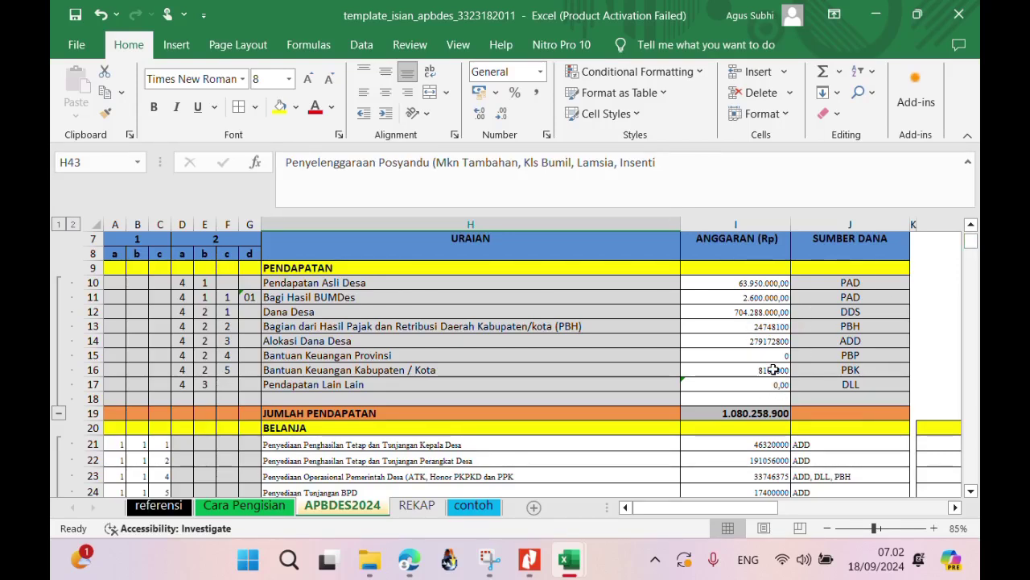
Switch to 1c.pdf in Nitro Pro and check the JUMLAH PENDAPATAN total on page 1.
{"action": "left_click", "coordinate": [530, 561]}
{"action": "scroll", "coordinate": [773, 314], "scroll_direction": "up", "scroll_amount": 5}
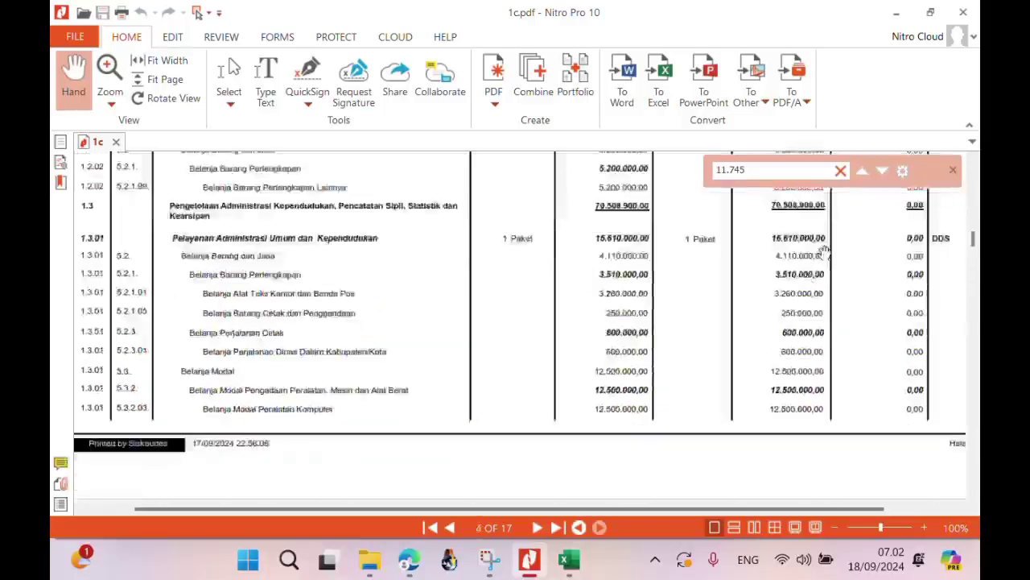
{"action": "scroll", "coordinate": [781, 252], "scroll_direction": "up", "scroll_amount": 12}
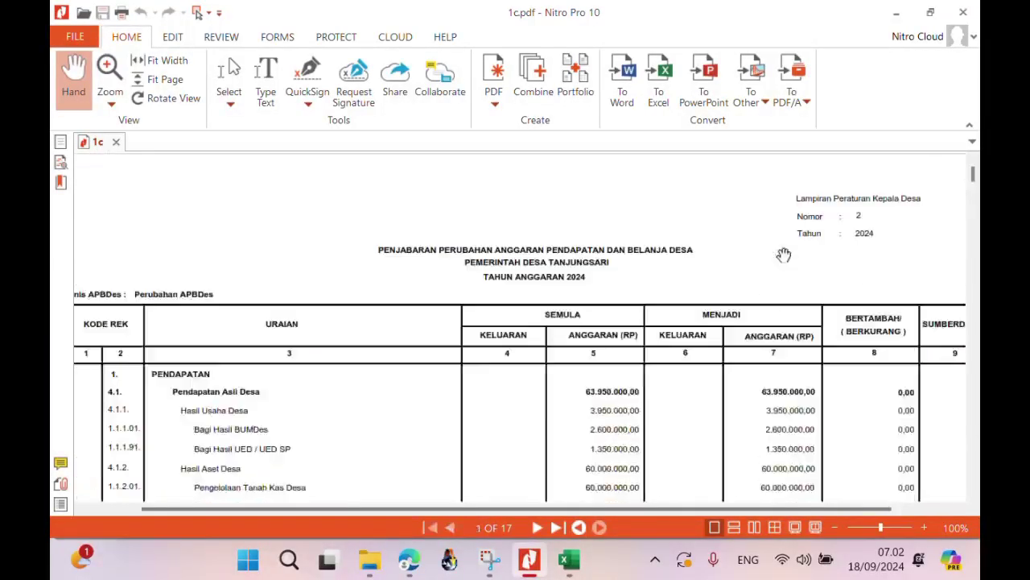
{"action": "scroll", "coordinate": [783, 255], "scroll_direction": "down", "scroll_amount": 4}
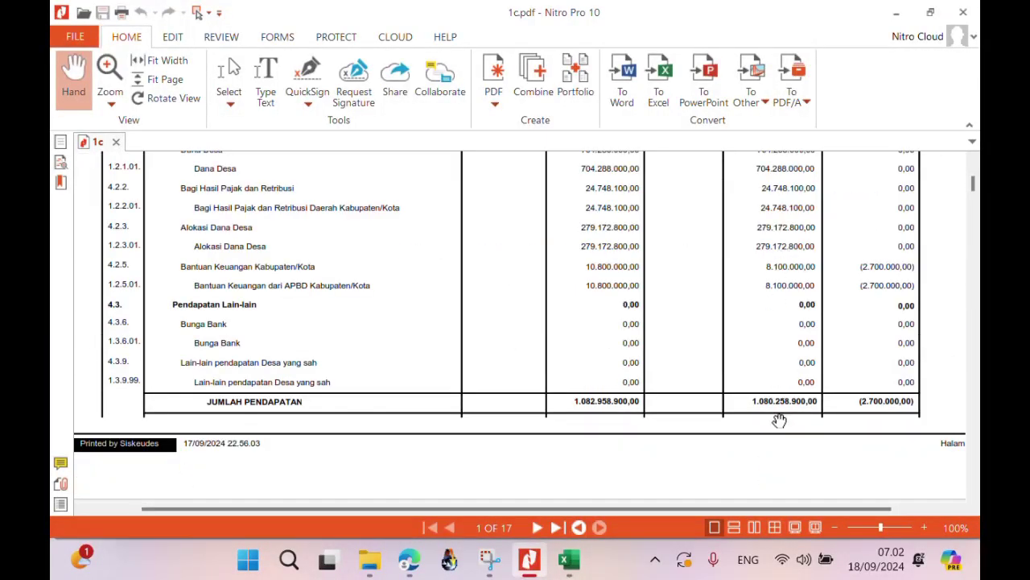
{"action": "mouse_move", "coordinate": [535, 570]}
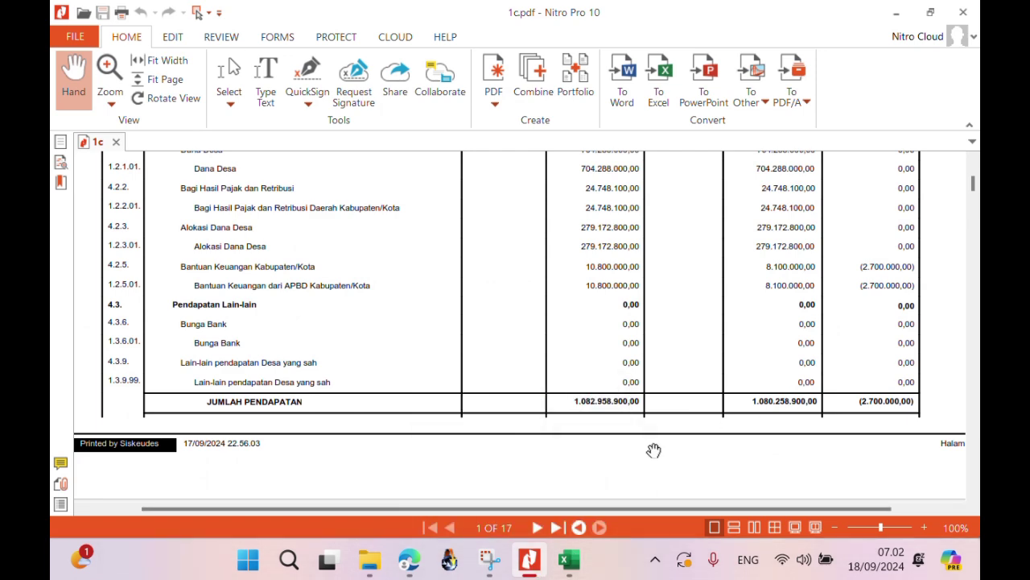
Compare JUMLAH PENDAPATAN in the template's I19 with the MENJADI amount in the PDF by switching between Excel and Nitro Pro.
{"action": "left_click", "coordinate": [532, 558]}
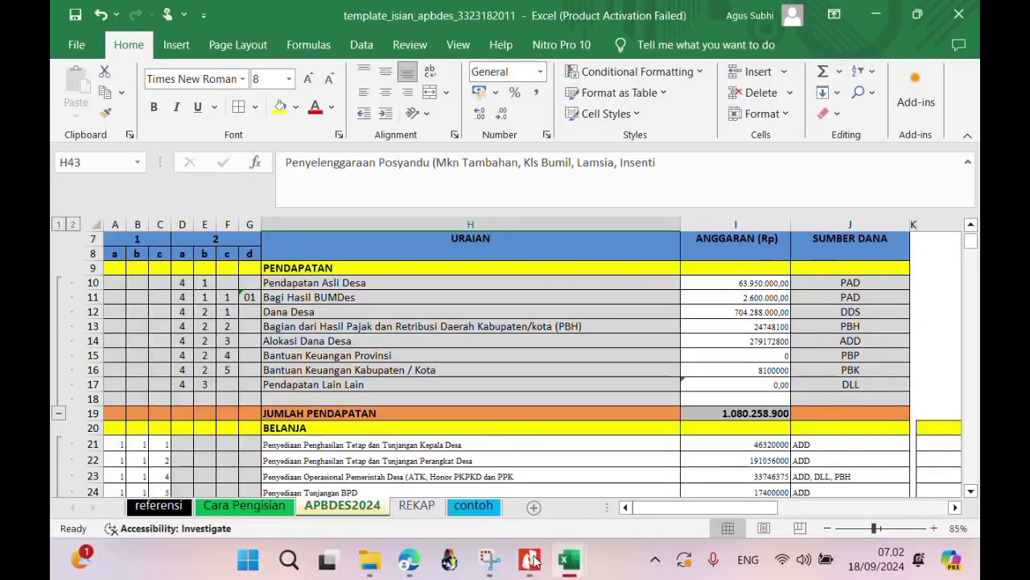
{"action": "left_click", "coordinate": [534, 561]}
{"action": "left_click", "coordinate": [534, 561]}
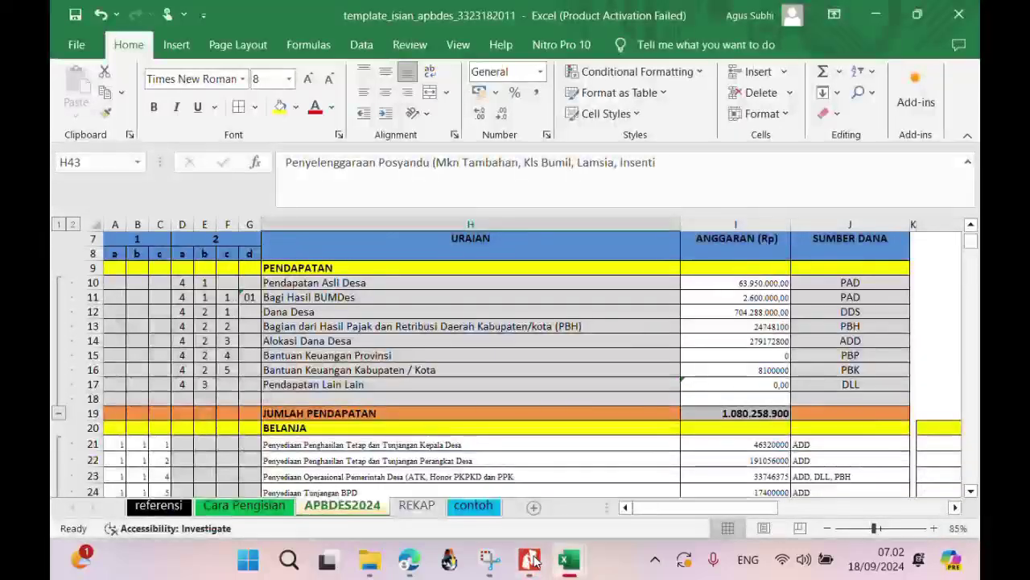
{"action": "left_click", "coordinate": [534, 561]}
{"action": "left_click", "coordinate": [534, 561]}
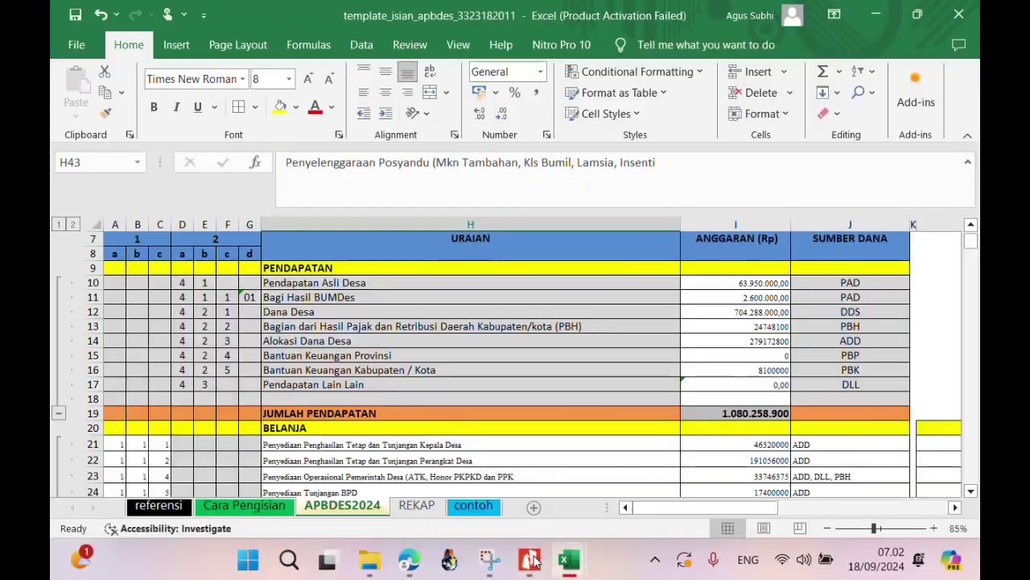
Go through 1c.pdf to page 16 and examine the MENJADI amounts for JUMLAH BELANJA, SURPLUS / (DEFISIT) and PEMBIAYAAN.
{"action": "left_click", "coordinate": [534, 561]}
{"action": "scroll", "coordinate": [655, 402], "scroll_direction": "down", "scroll_amount": 10}
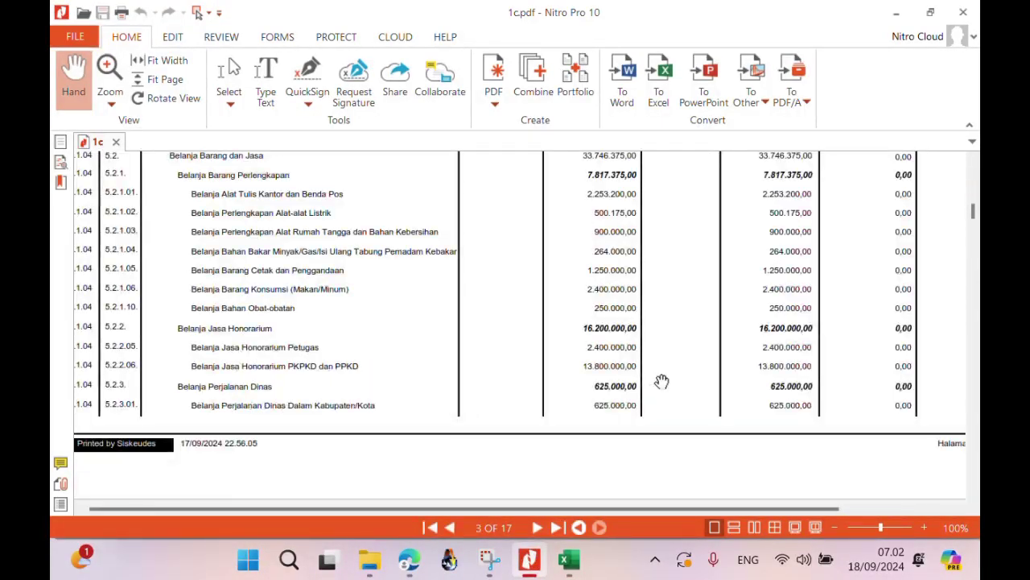
{"action": "scroll", "coordinate": [666, 380], "scroll_direction": "down", "scroll_amount": 3}
{"action": "scroll", "coordinate": [668, 381], "scroll_direction": "down", "scroll_amount": 15}
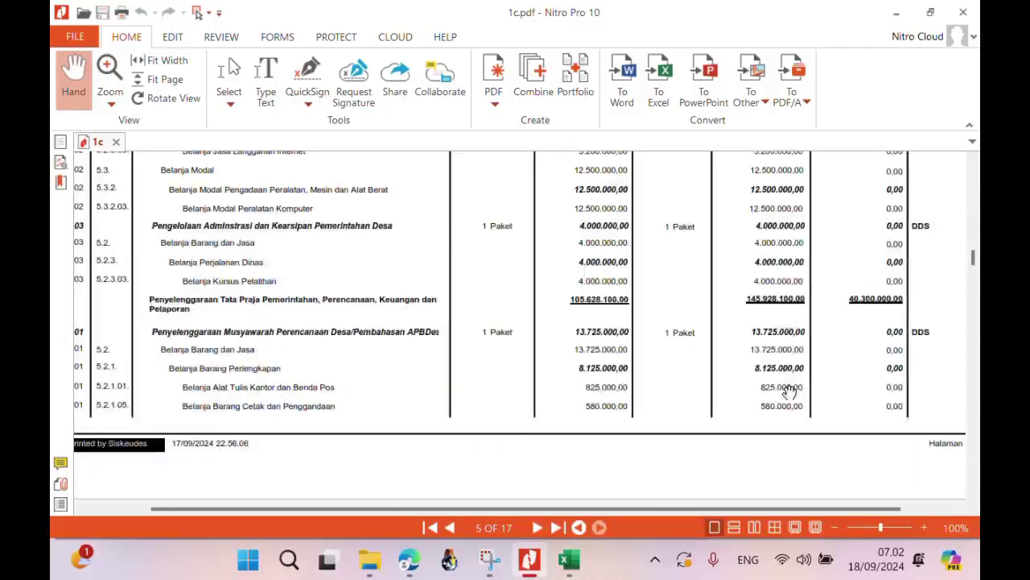
{"action": "scroll", "coordinate": [789, 390], "scroll_direction": "down", "scroll_amount": 15}
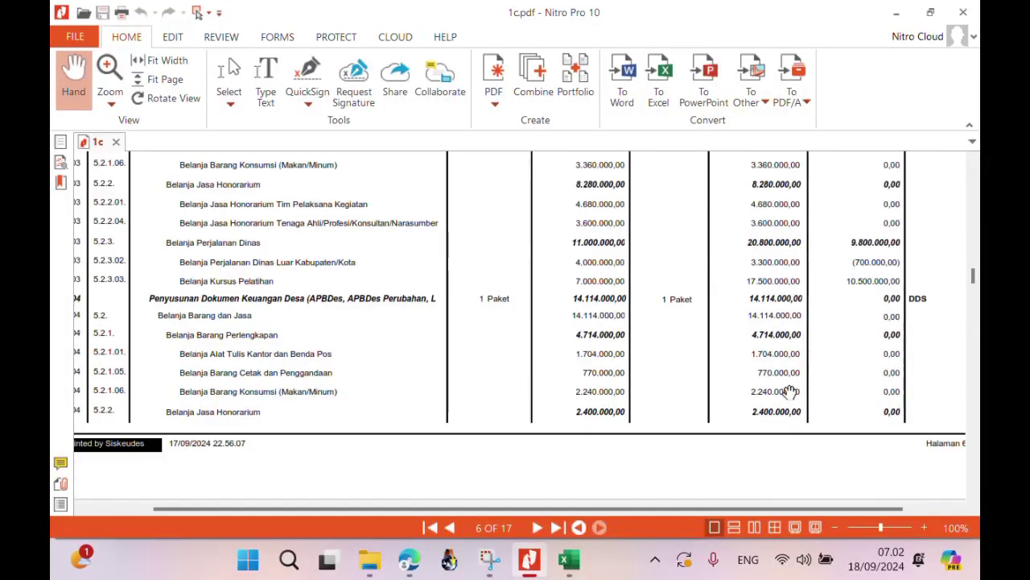
{"action": "scroll", "coordinate": [789, 392], "scroll_direction": "down", "scroll_amount": 20}
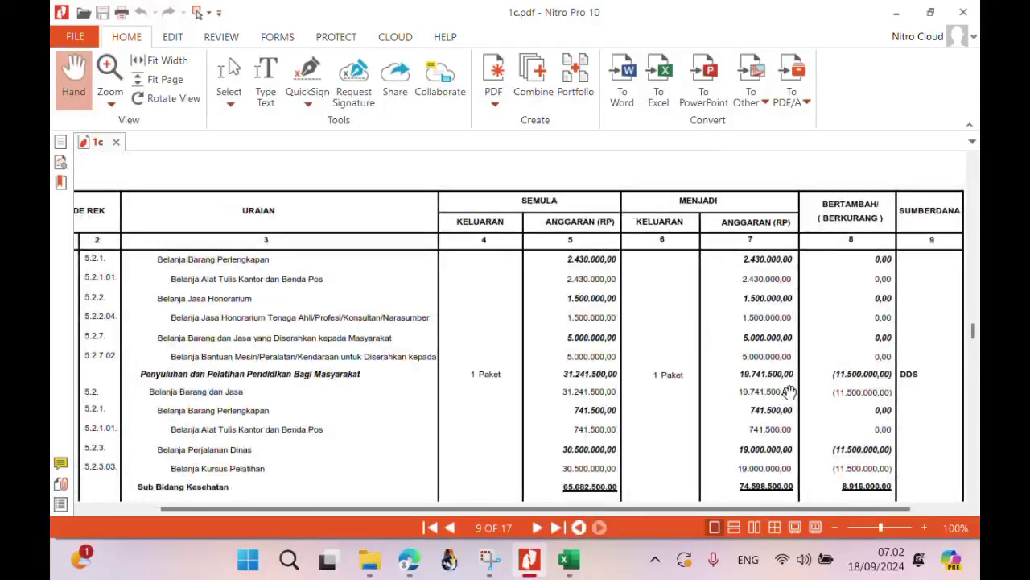
{"action": "scroll", "coordinate": [789, 392], "scroll_direction": "down", "scroll_amount": 15}
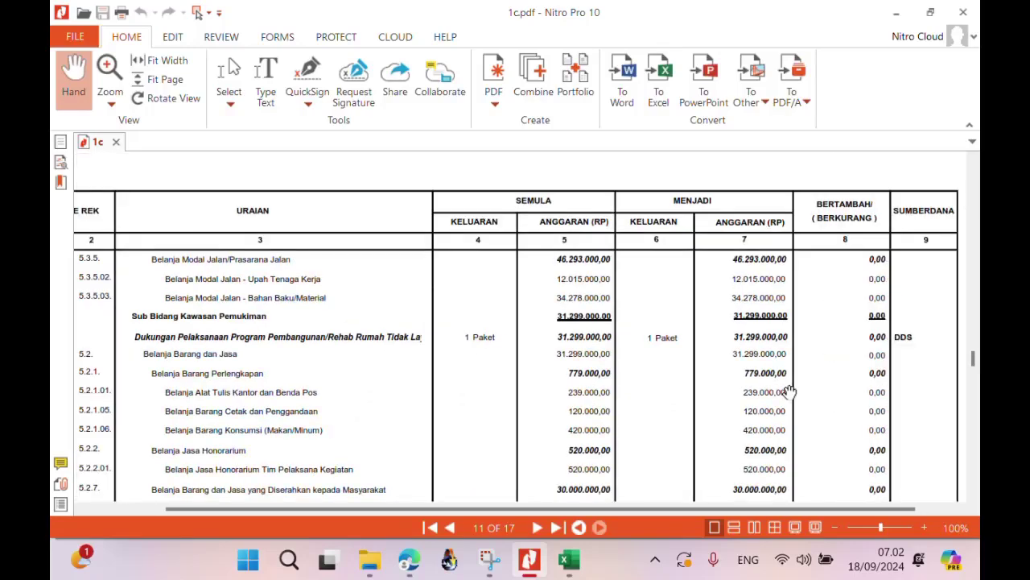
{"action": "scroll", "coordinate": [789, 392], "scroll_direction": "down", "scroll_amount": 4}
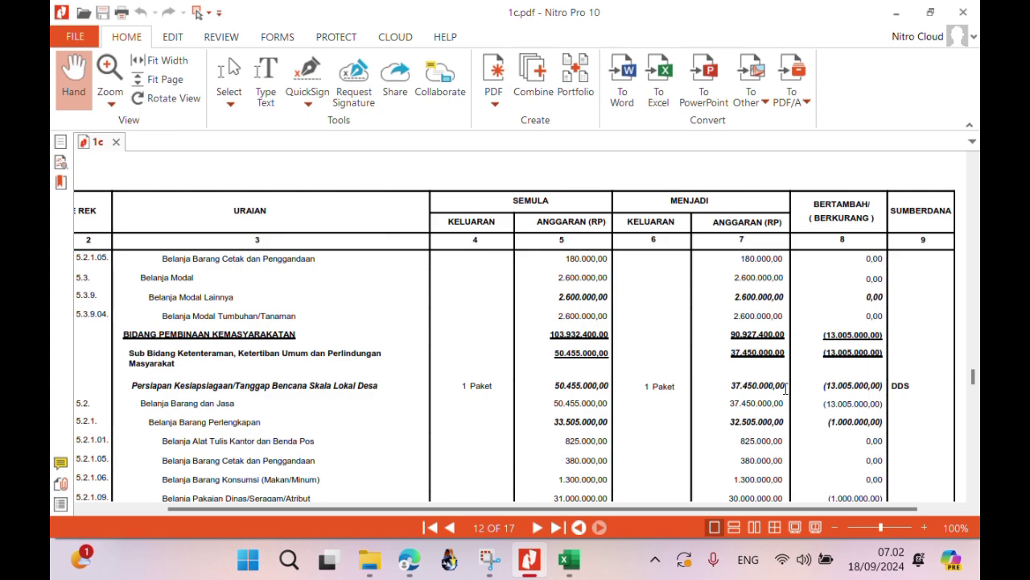
{"action": "scroll", "coordinate": [785, 389], "scroll_direction": "down", "scroll_amount": 8}
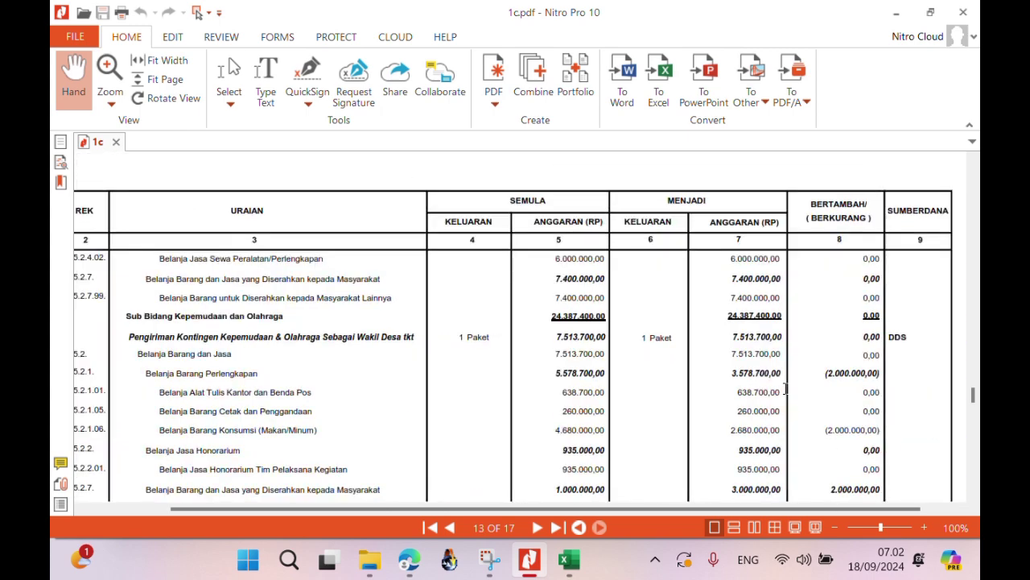
{"action": "scroll", "coordinate": [785, 388], "scroll_direction": "down", "scroll_amount": 15}
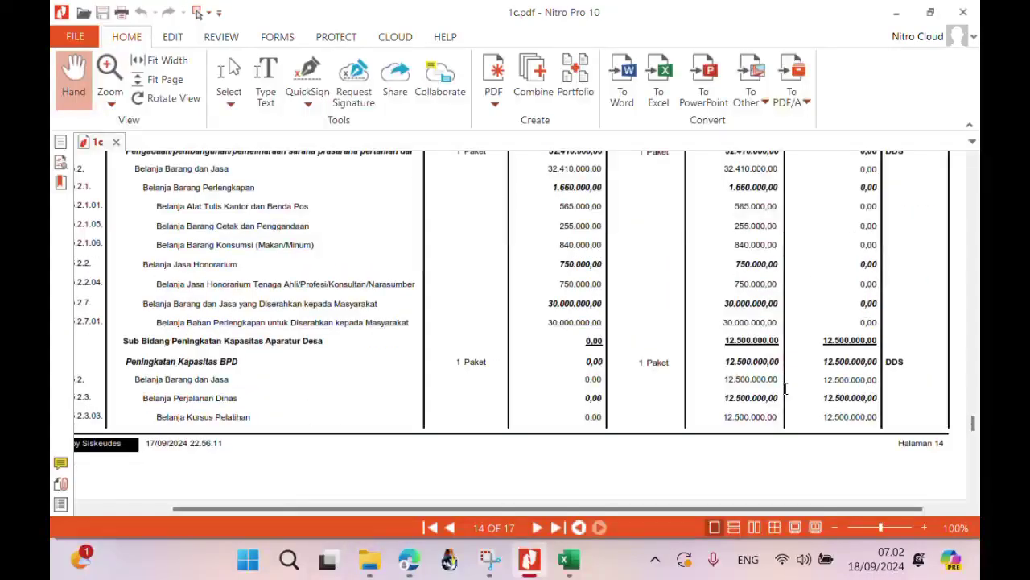
{"action": "scroll", "coordinate": [785, 388], "scroll_direction": "down", "scroll_amount": 15}
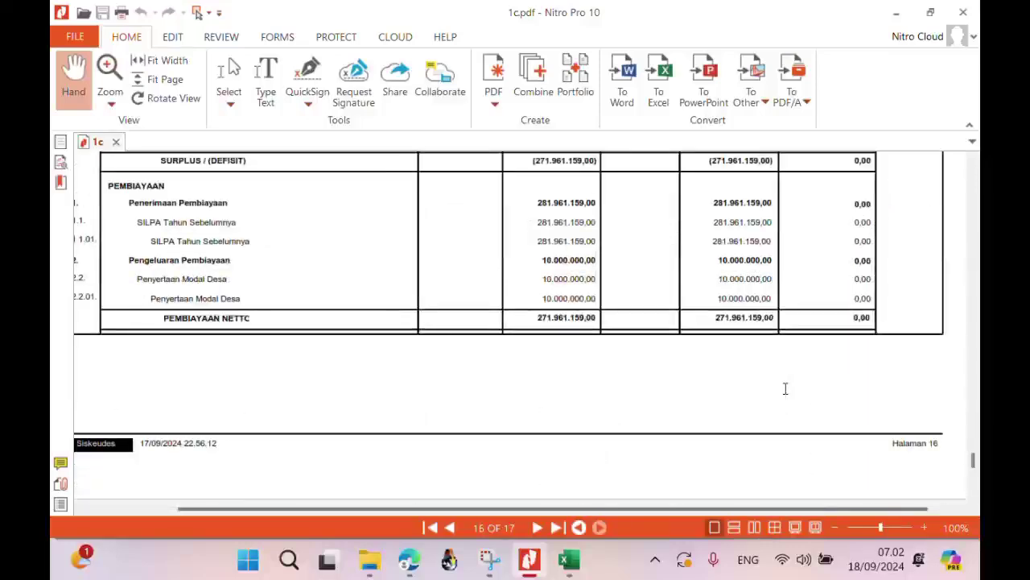
{"action": "left_click", "coordinate": [973, 162]}
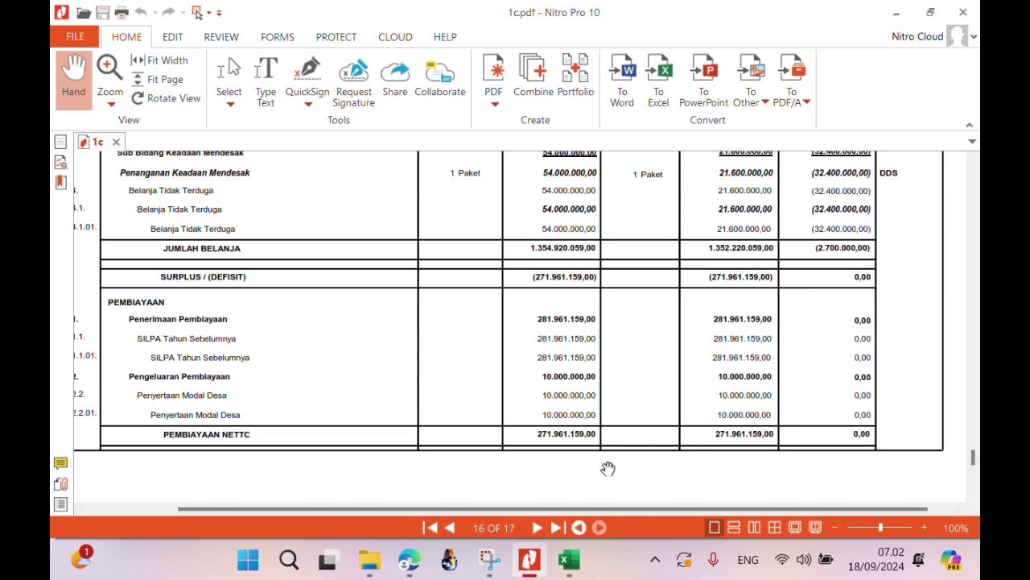
Switch back to the template in Excel and check JUMLAH BELANJA in I64 against the PDF total.
{"action": "left_click", "coordinate": [531, 564]}
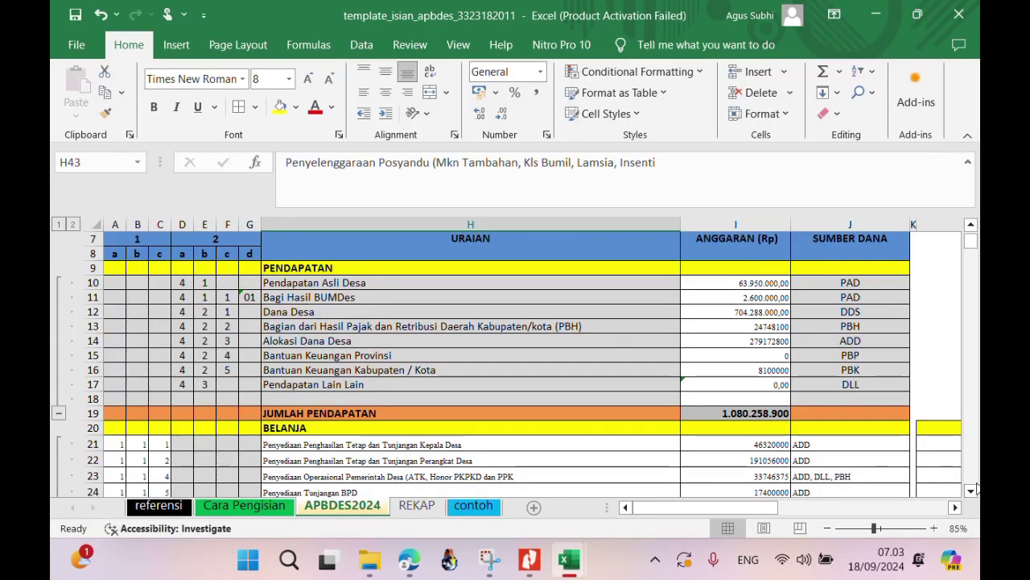
{"action": "scroll", "coordinate": [972, 488], "scroll_direction": "down", "scroll_amount": 3}
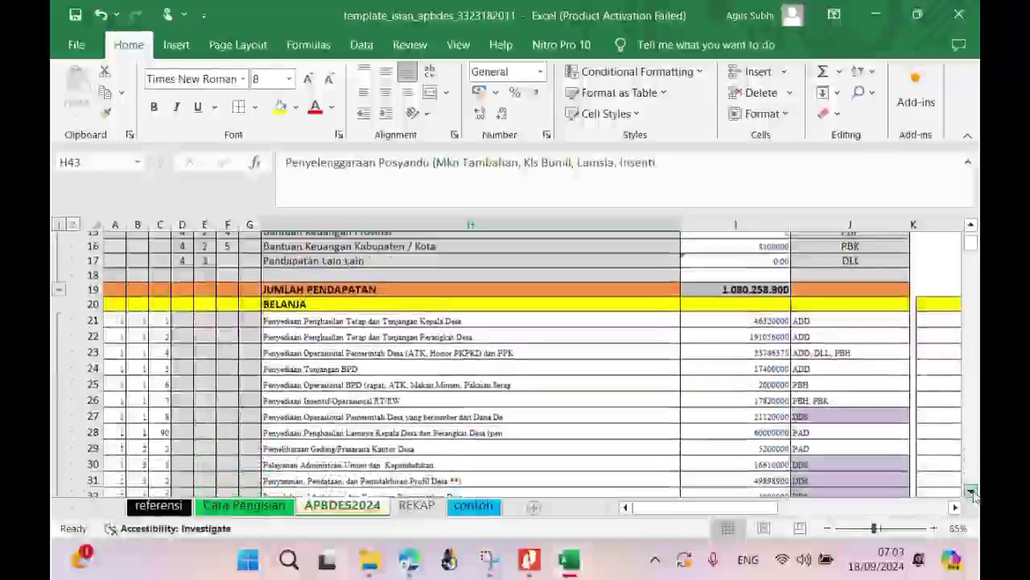
{"action": "scroll", "coordinate": [973, 494], "scroll_direction": "down", "scroll_amount": 5}
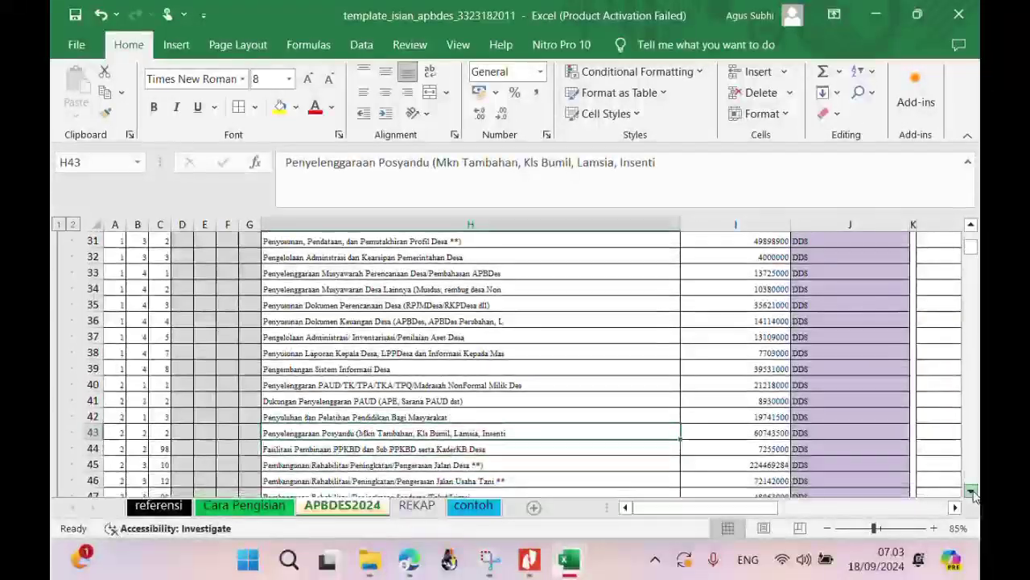
{"action": "scroll", "coordinate": [973, 493], "scroll_direction": "down", "scroll_amount": 7}
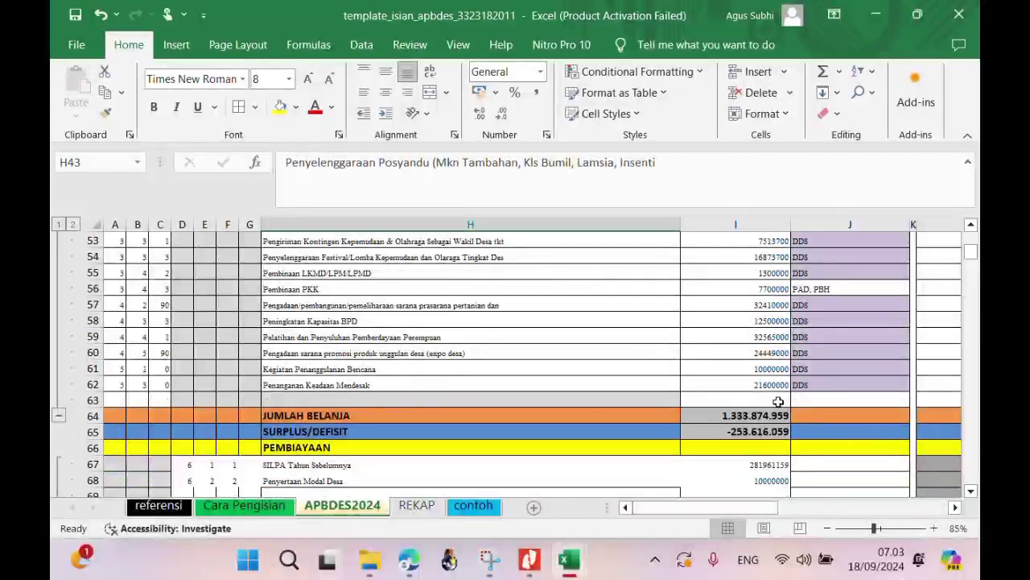
{"action": "left_click", "coordinate": [779, 401]}
{"action": "left_click", "coordinate": [823, 72]}
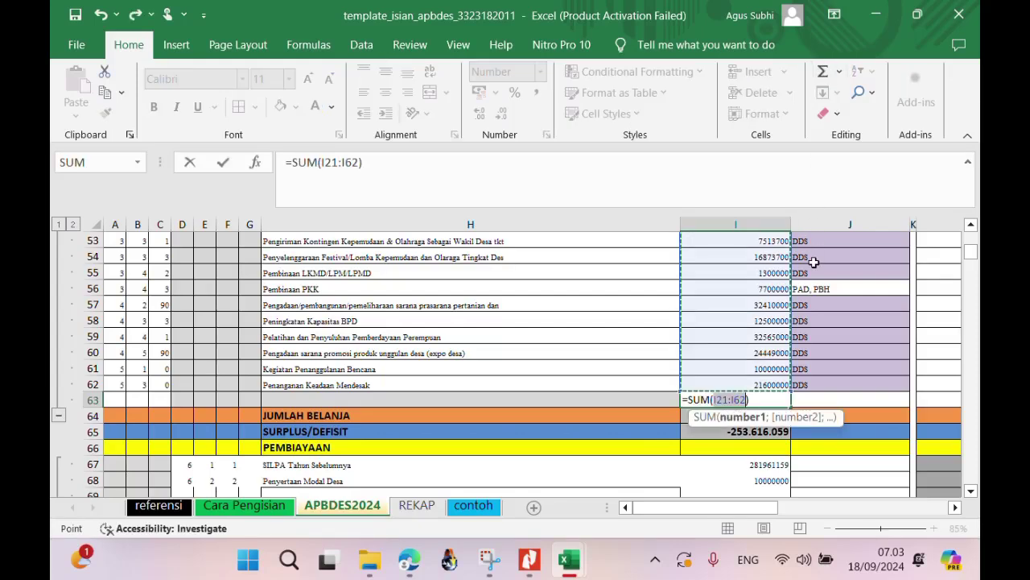
{"action": "key", "text": "Escape"}
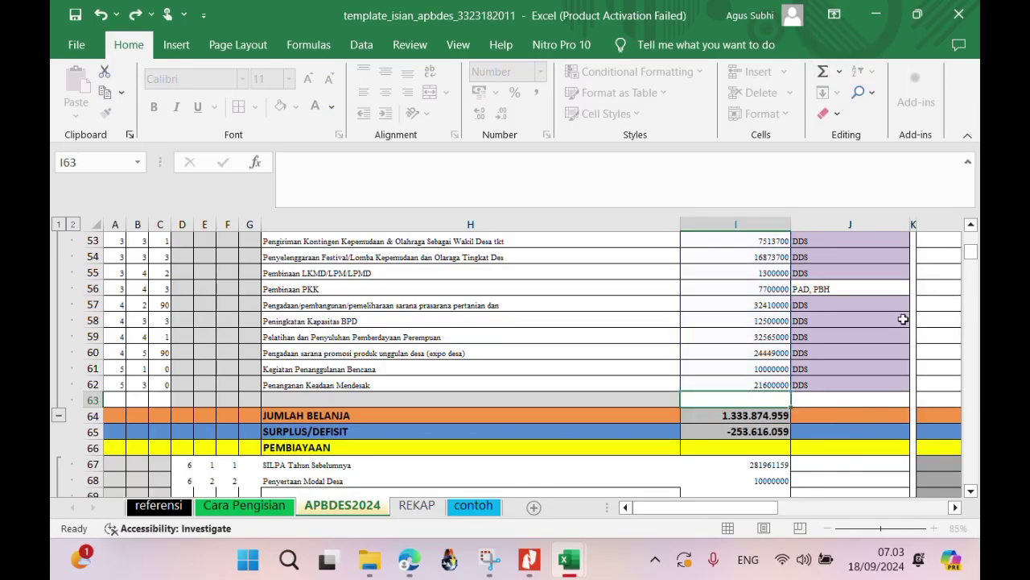
Compare JUMLAH BELANJA in the template's I64 with the MENJADI amount on page 16 of 1c.pdf, switching between Excel and Nitro Pro.
{"action": "left_click", "coordinate": [748, 415]}
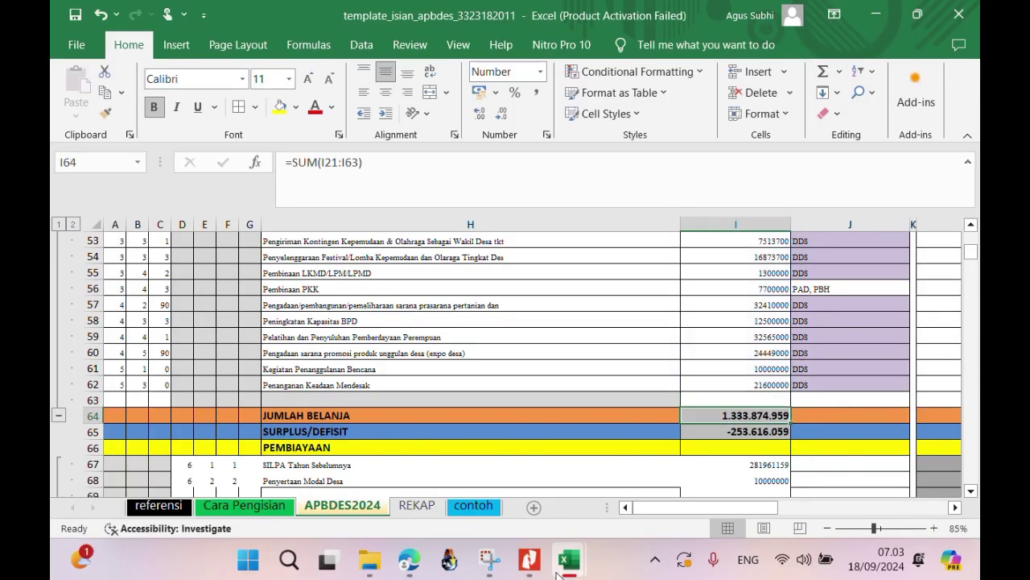
{"action": "left_click", "coordinate": [530, 564]}
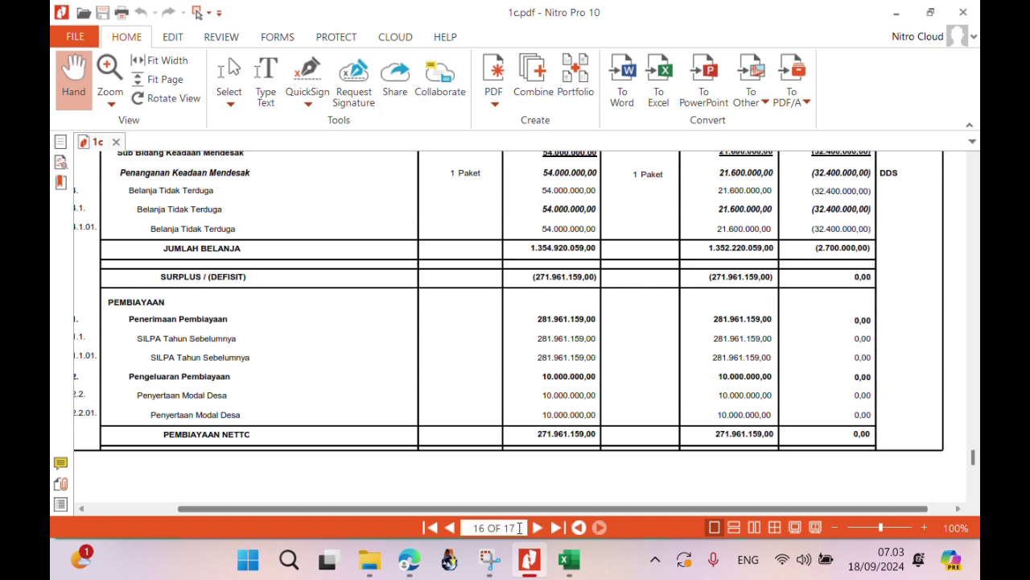
{"action": "mouse_move", "coordinate": [531, 561]}
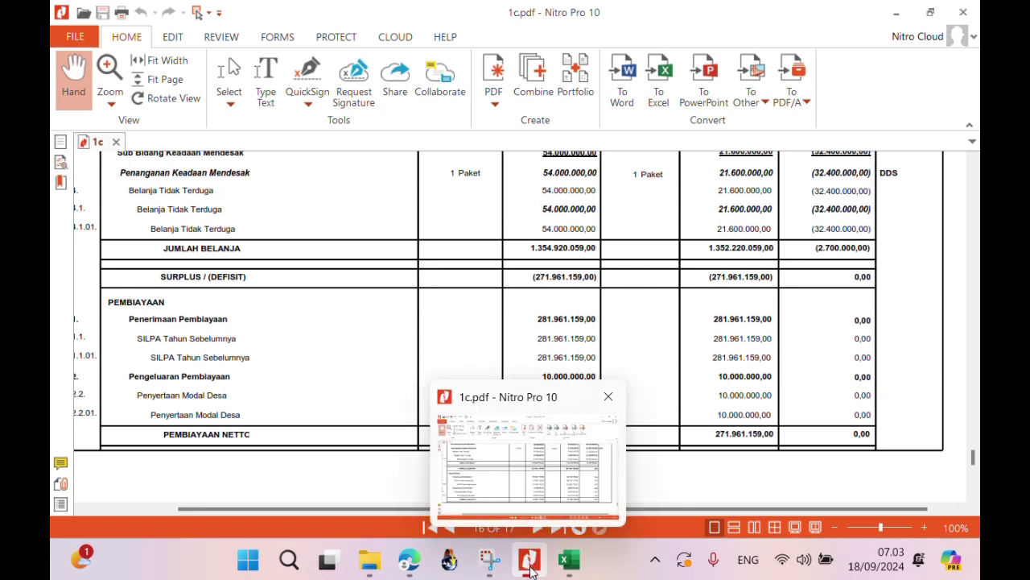
{"action": "left_click", "coordinate": [531, 567]}
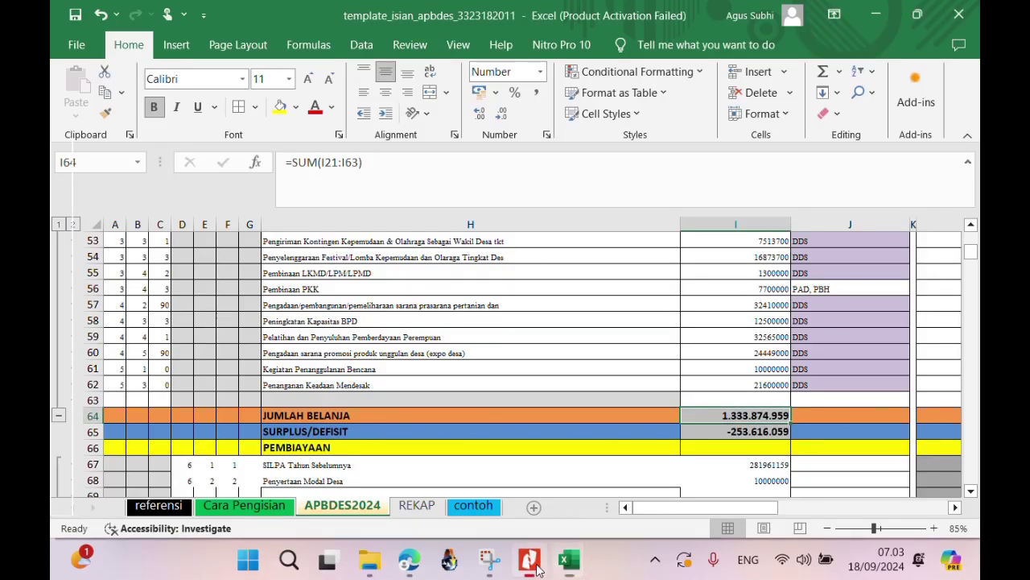
{"action": "left_click", "coordinate": [530, 567]}
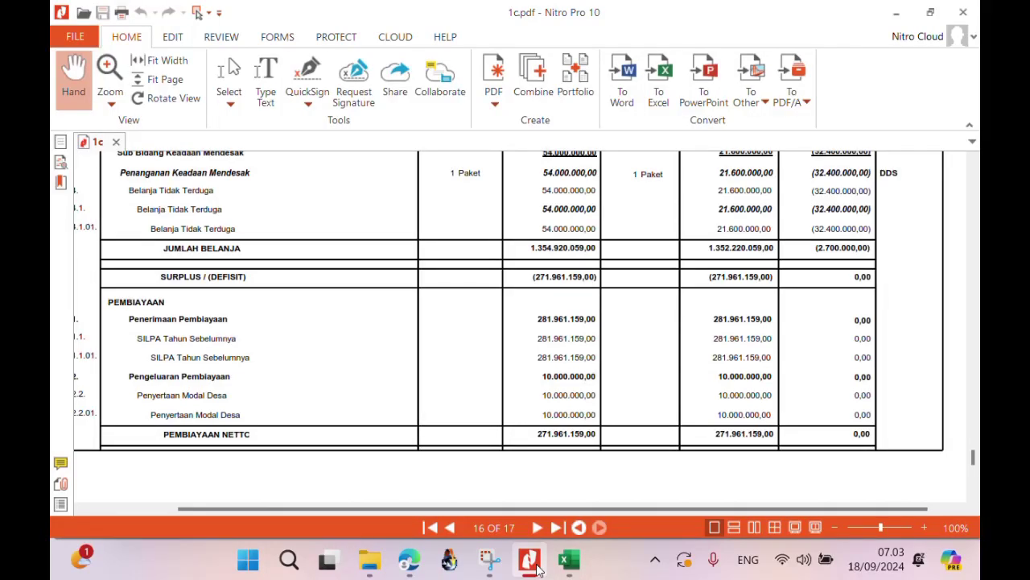
{"action": "left_click", "coordinate": [531, 567]}
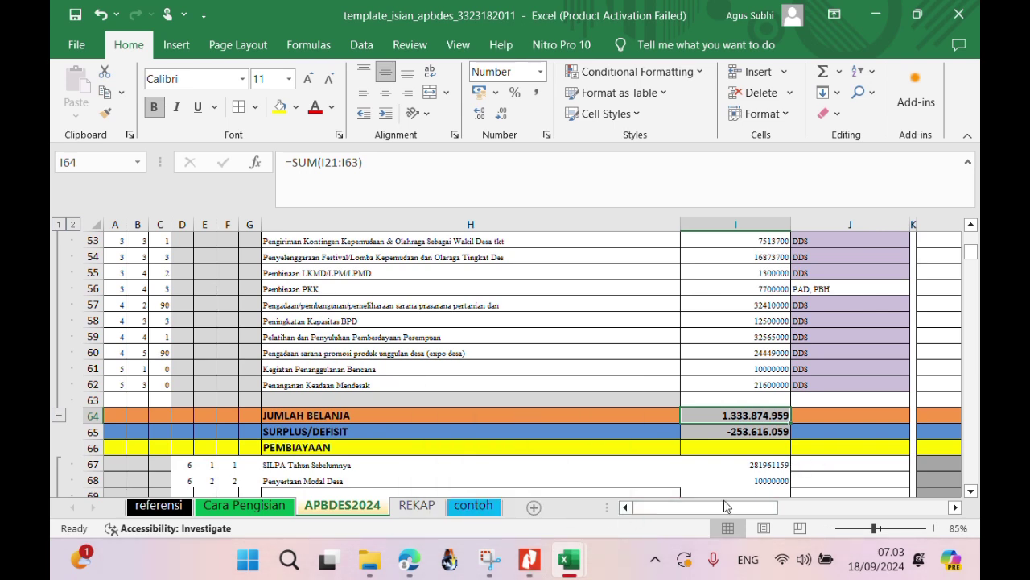
Switch to the 1c (1) workbook and inspect which column D rows the SUM formula in F22 covers.
{"action": "mouse_move", "coordinate": [566, 554]}
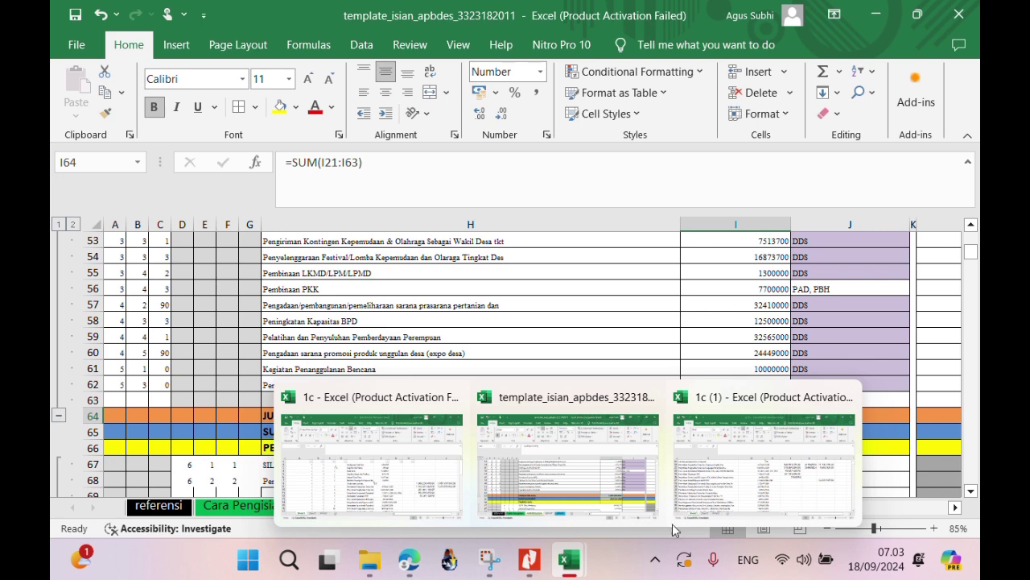
{"action": "left_click", "coordinate": [764, 459]}
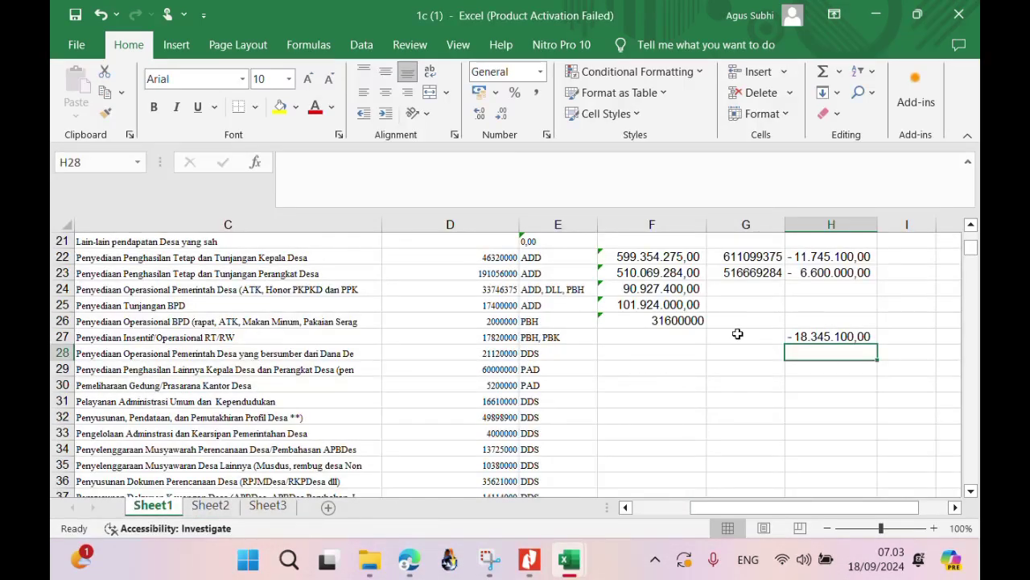
{"action": "left_click", "coordinate": [693, 258]}
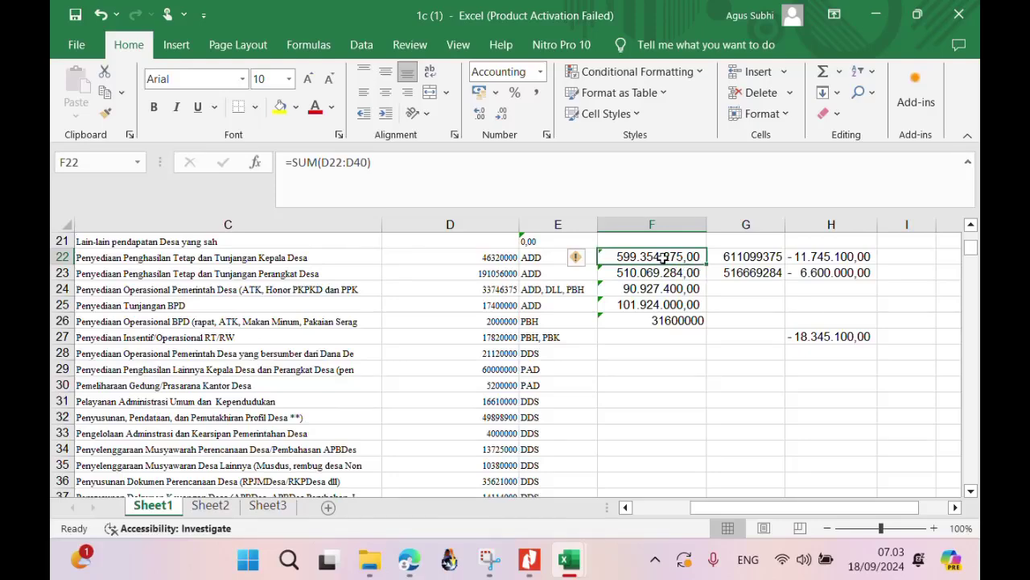
{"action": "left_click_drag", "start_coordinate": [749, 508], "coordinate": [685, 500]}
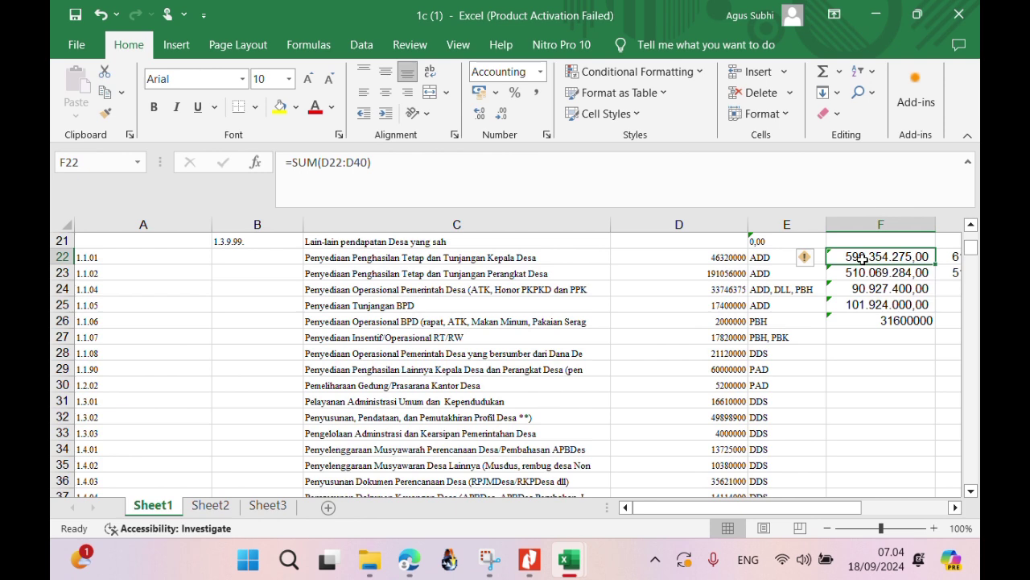
{"action": "double_click", "coordinate": [863, 256]}
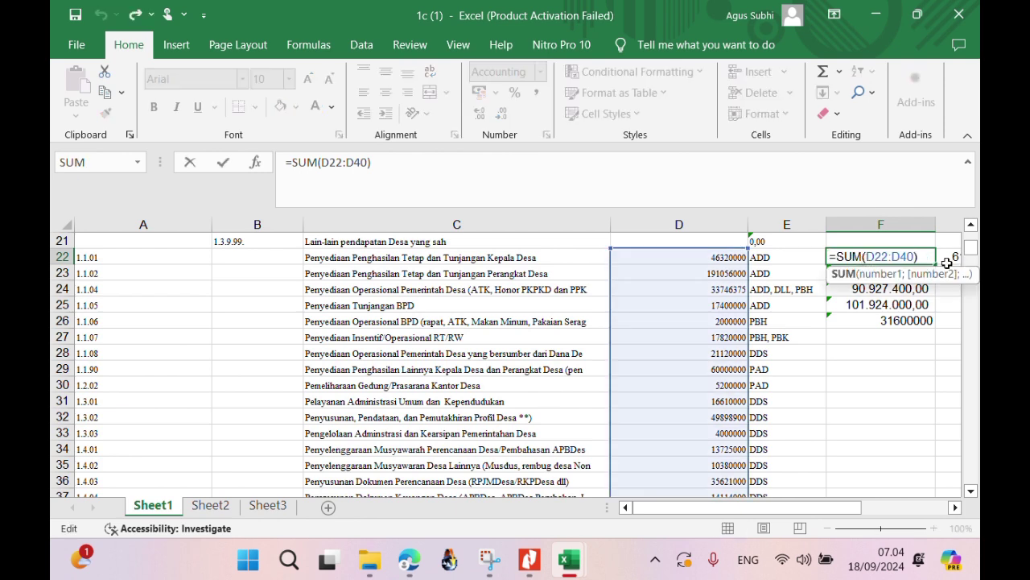
{"action": "left_click_drag", "start_coordinate": [973, 259], "coordinate": [976, 257]}
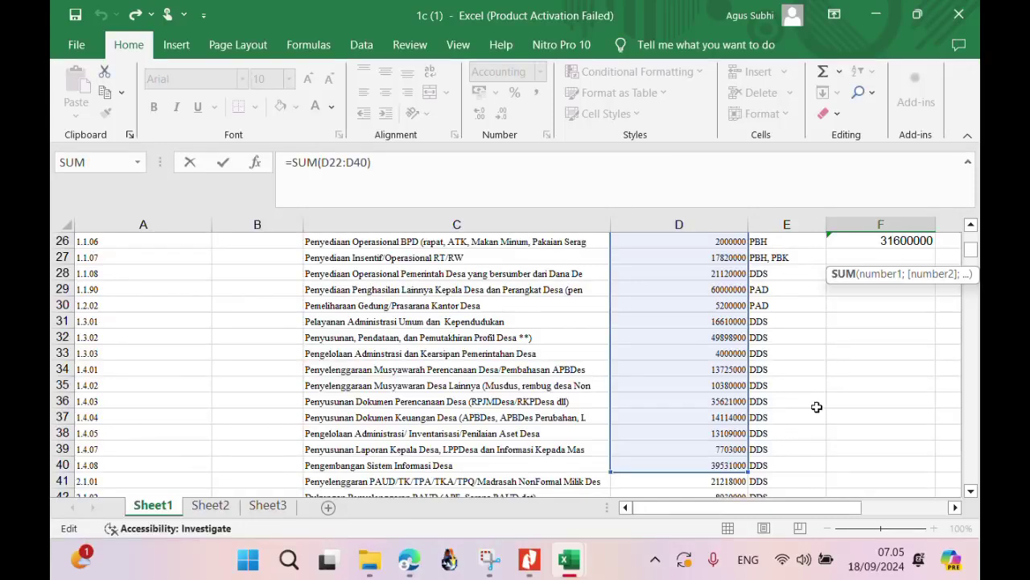
{"action": "left_click", "coordinate": [971, 262]}
{"action": "left_click_drag", "start_coordinate": [971, 263], "coordinate": [971, 247]}
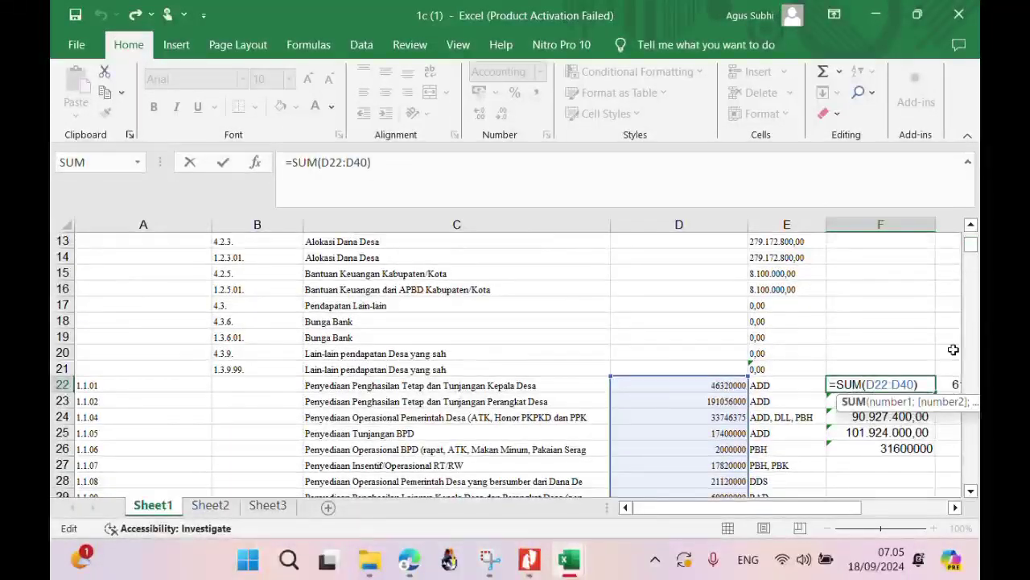
{"action": "key", "text": "ctrl+Return"}
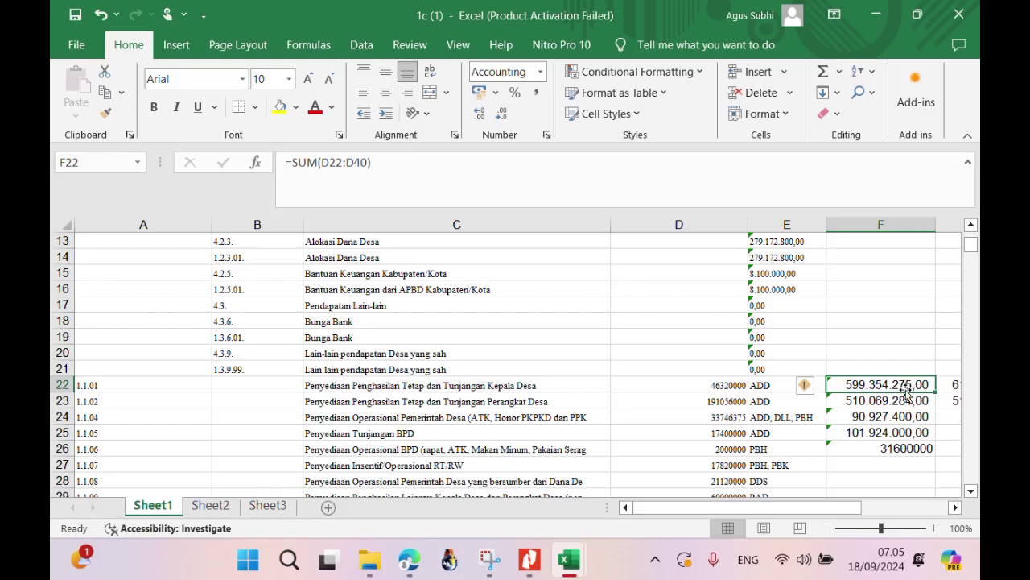
Check the SUM ranges of the other field subtotals in column F, including F23 and F24.
{"action": "left_click", "coordinate": [908, 402]}
{"action": "key", "text": "Down"}
{"action": "key", "text": "Down"}
{"action": "key", "text": "Down"}
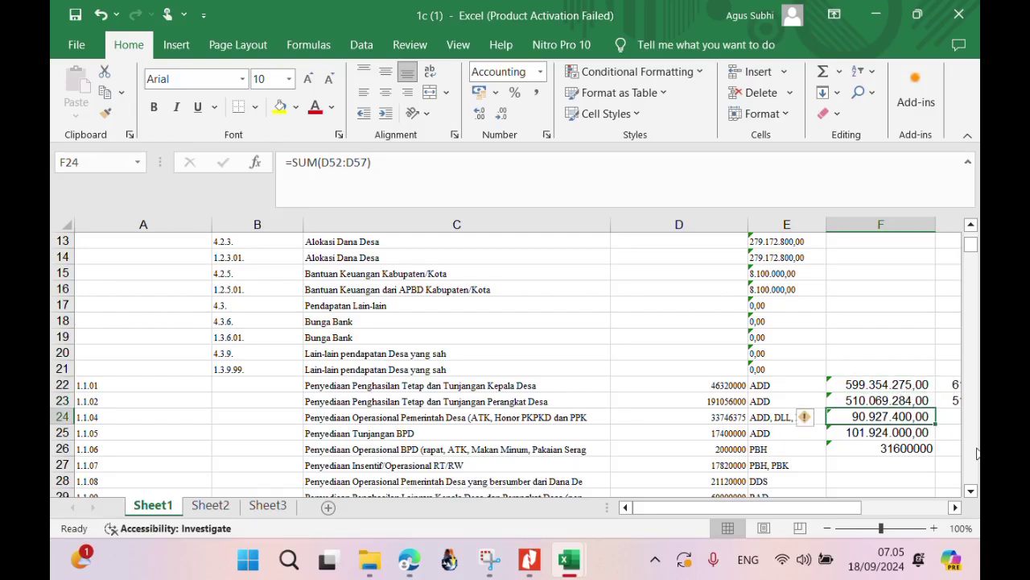
{"action": "key", "text": "Up"}
{"action": "key", "text": "shift+Down"}
{"action": "key", "text": "Up"}
{"action": "key", "text": "Up"}
{"action": "key", "text": "Up"}
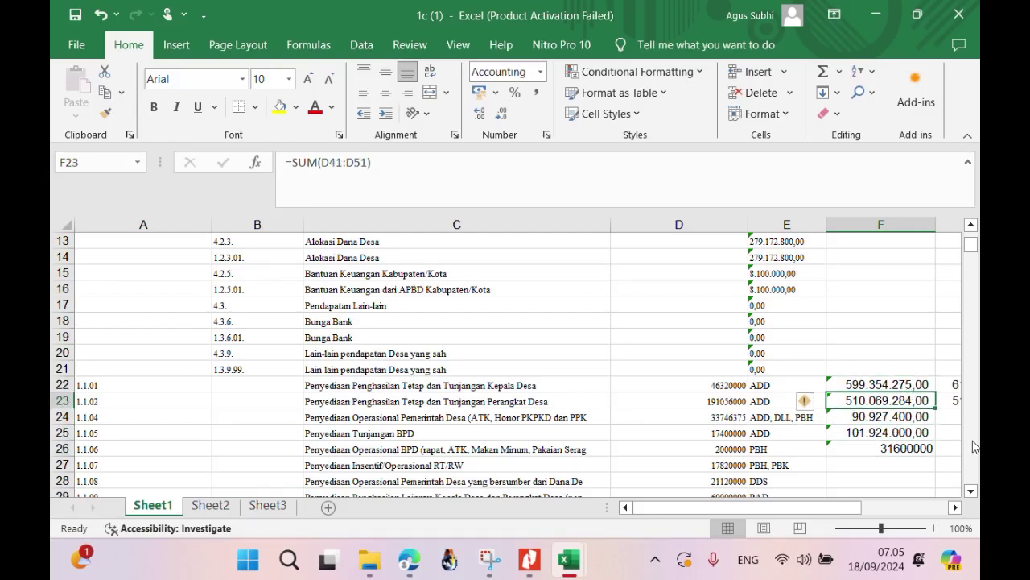
Switch to 1c.pdf in Nitro Pro and find the BIDANG PENYELENGGARAN PEMERINTAHAN DESA total on page 2.
{"action": "left_click", "coordinate": [529, 560]}
{"action": "scroll", "coordinate": [605, 369], "scroll_direction": "up", "scroll_amount": 10}
{"action": "scroll", "coordinate": [606, 369], "scroll_direction": "up", "scroll_amount": 15}
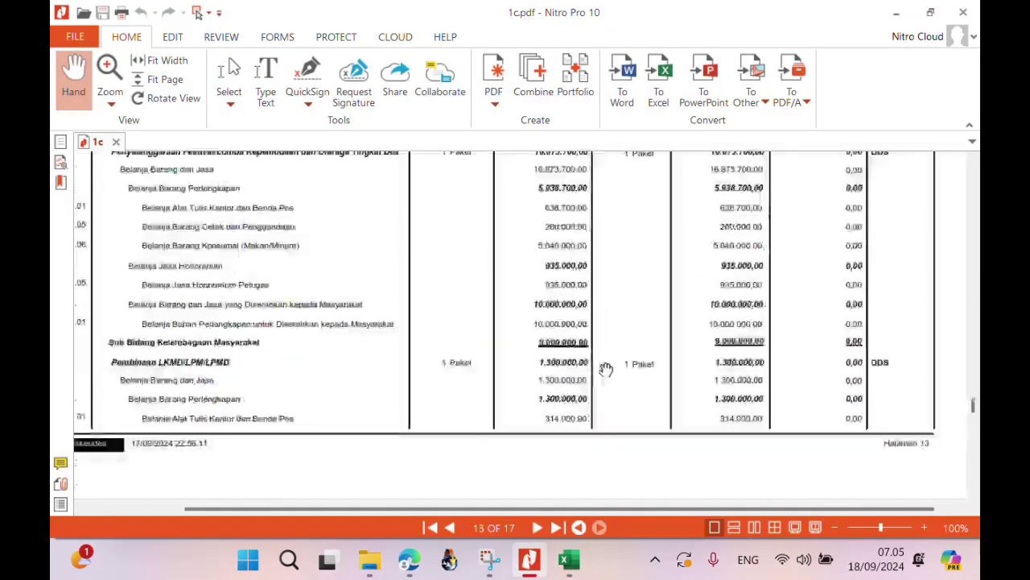
{"action": "scroll", "coordinate": [605, 368], "scroll_direction": "up", "scroll_amount": 15}
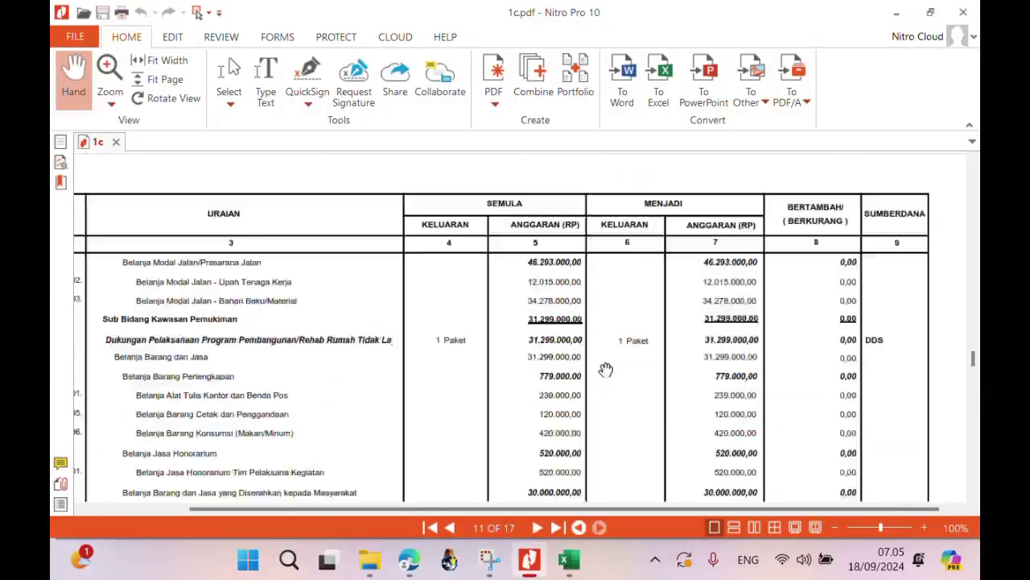
{"action": "scroll", "coordinate": [616, 376], "scroll_direction": "up", "scroll_amount": 12}
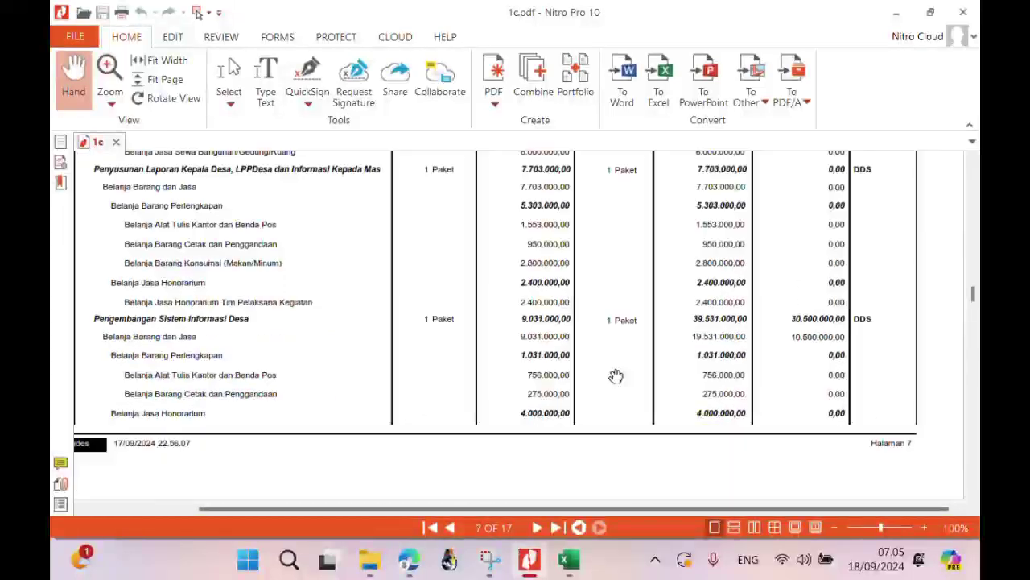
{"action": "scroll", "coordinate": [615, 376], "scroll_direction": "up", "scroll_amount": 15}
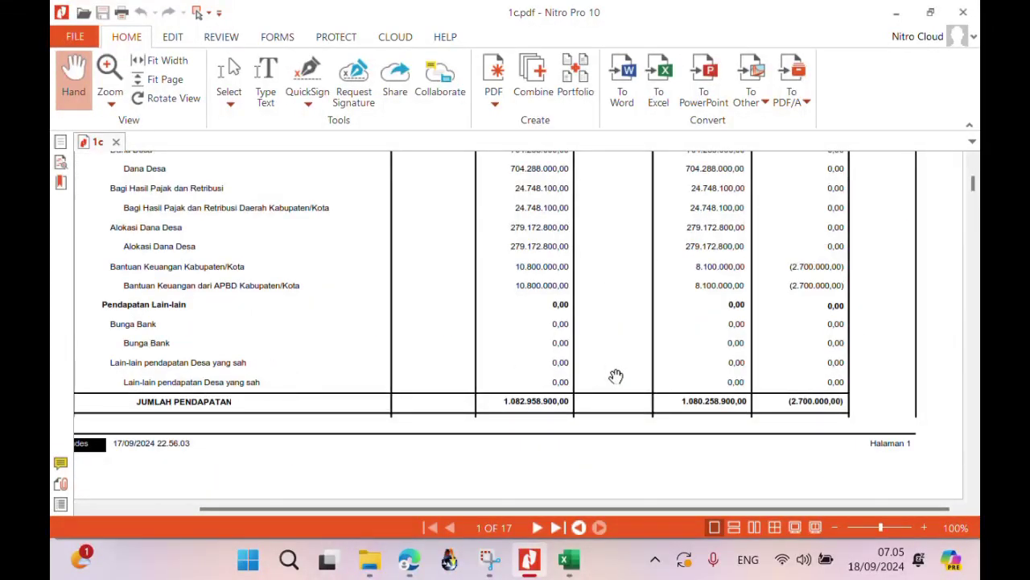
{"action": "scroll", "coordinate": [616, 376], "scroll_direction": "down", "scroll_amount": 4}
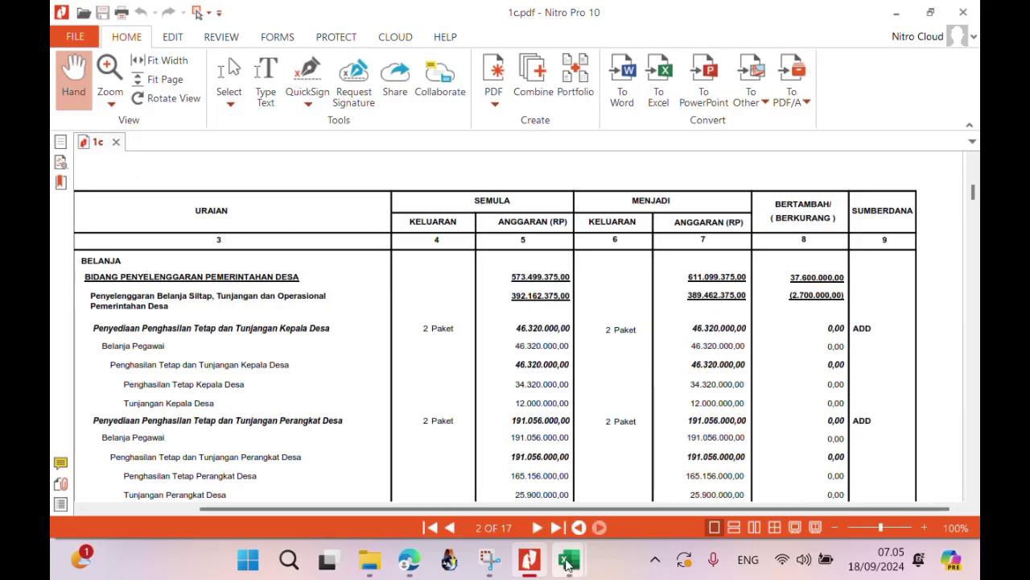
Compare F22 and G22 in the 1c (1) workbook with the PDF's MENJADI total for BIDANG PENYELENGGARAN PEMERINTAHAN DESA.
{"action": "mouse_move", "coordinate": [569, 559]}
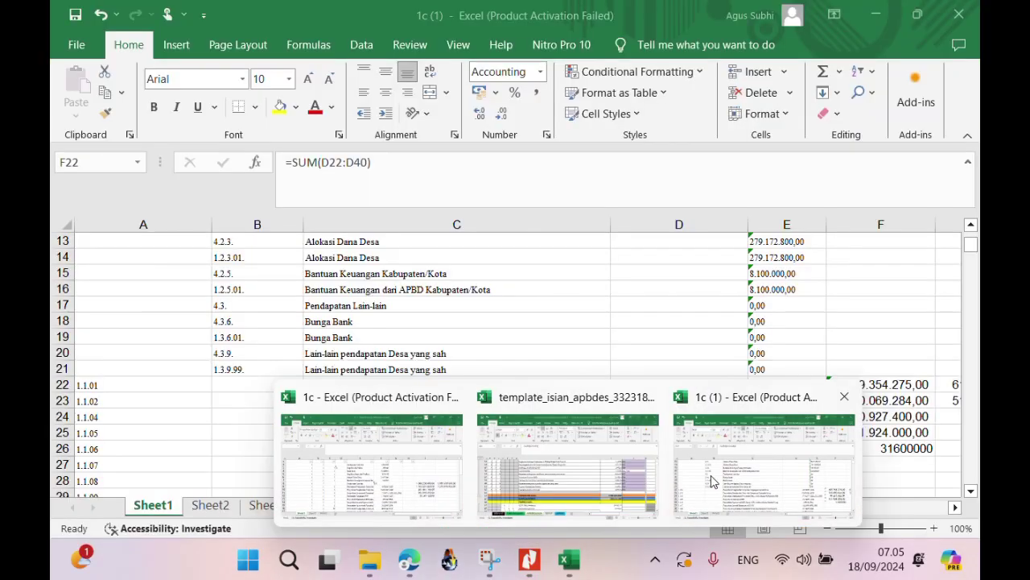
{"action": "left_click", "coordinate": [711, 482]}
{"action": "mouse_move", "coordinate": [530, 560]}
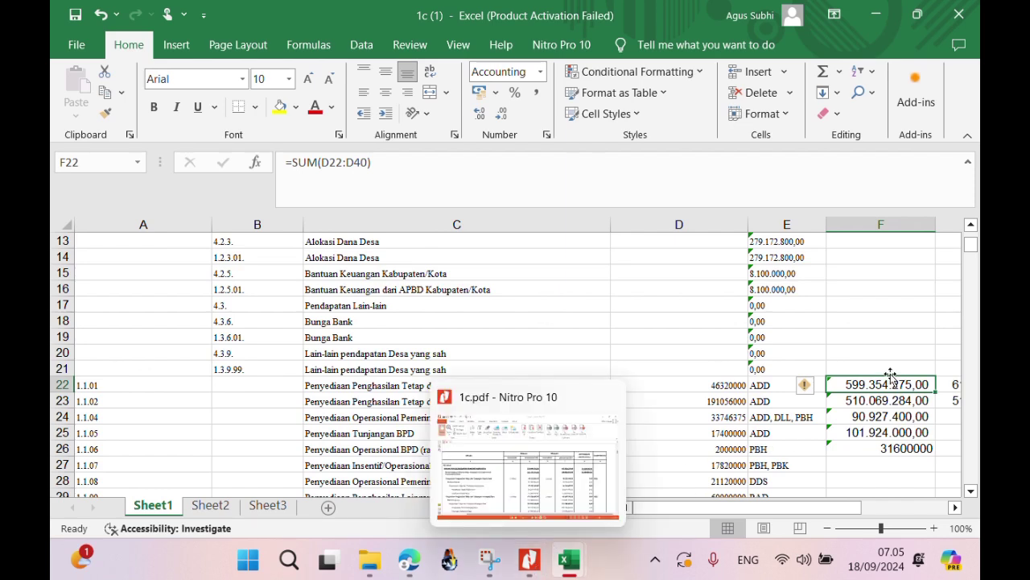
{"action": "left_click", "coordinate": [942, 388]}
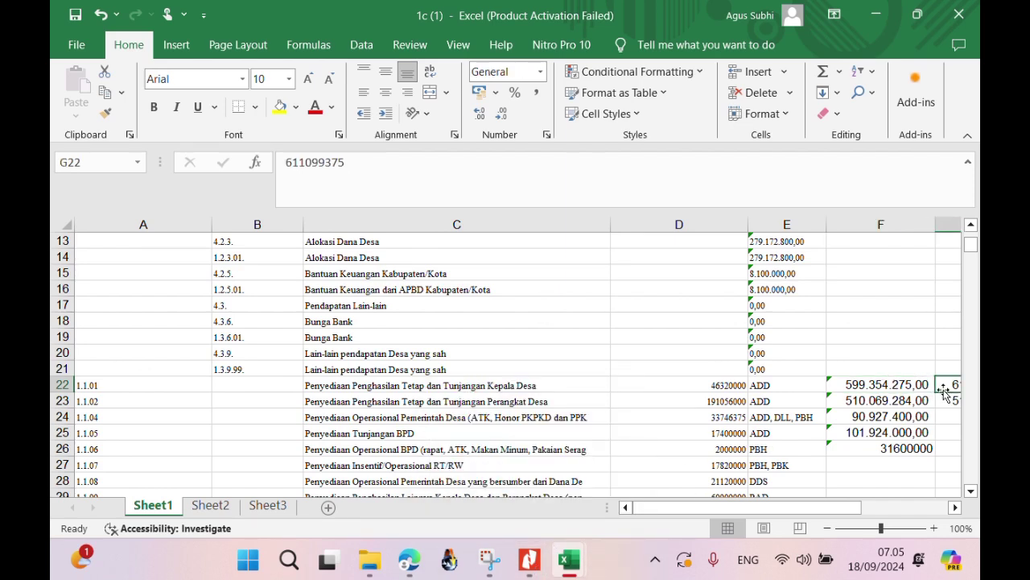
{"action": "left_click", "coordinate": [955, 507]}
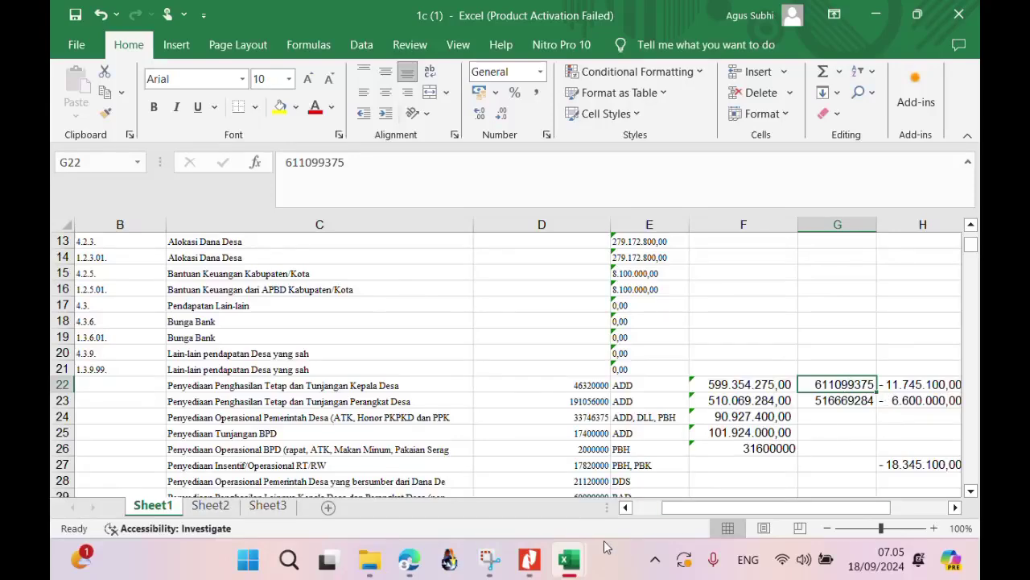
{"action": "left_click", "coordinate": [532, 559]}
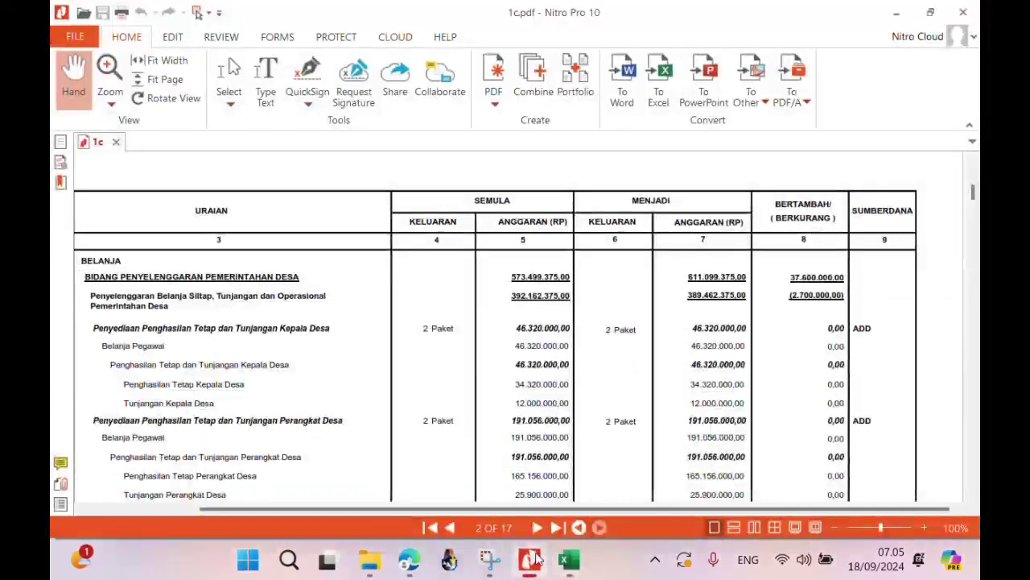
{"action": "left_click", "coordinate": [531, 558]}
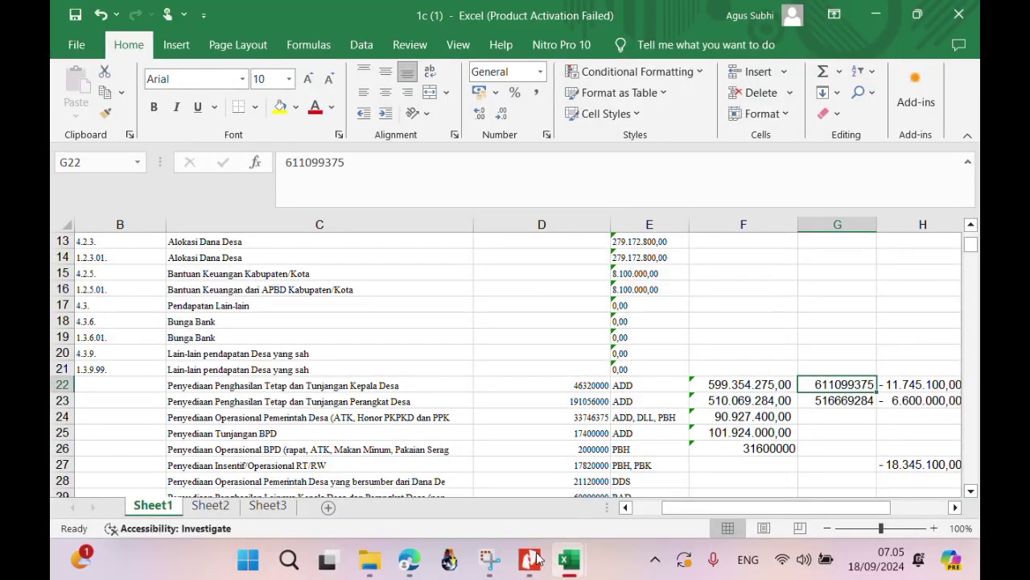
Format column G with the comma-style Accounting number format.
{"action": "left_click", "coordinate": [847, 225]}
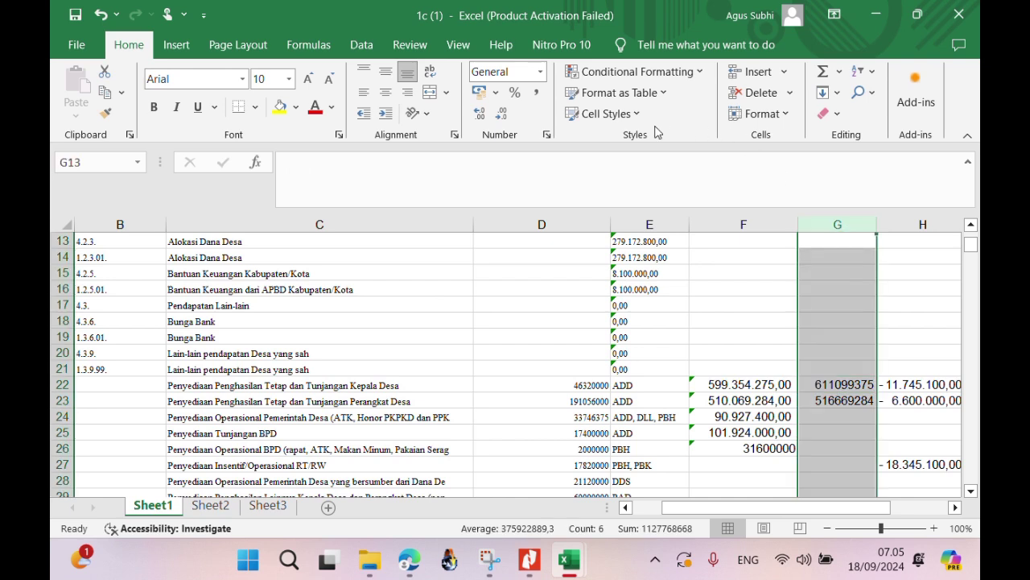
{"action": "left_click", "coordinate": [536, 92]}
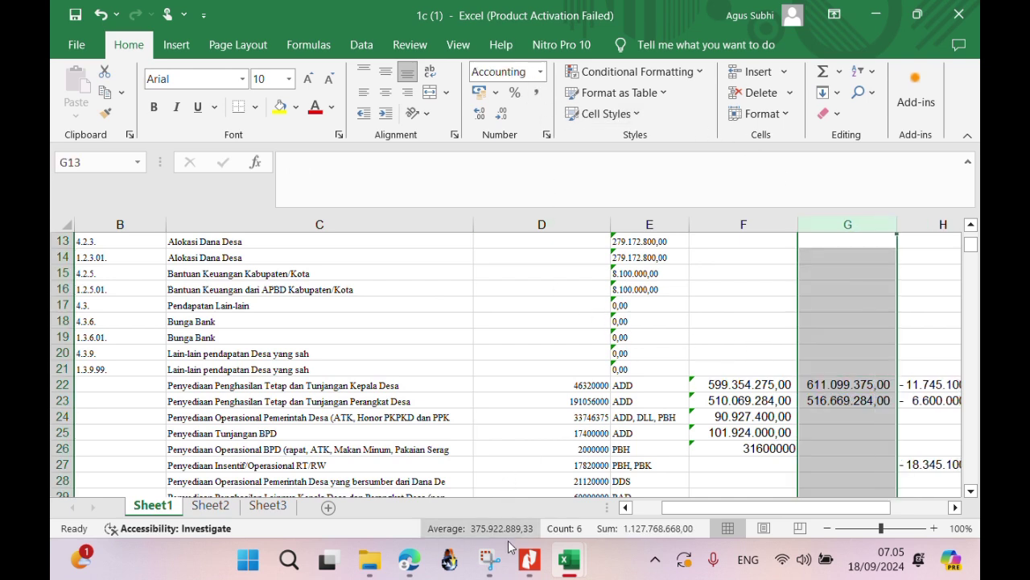
{"action": "left_click", "coordinate": [712, 446]}
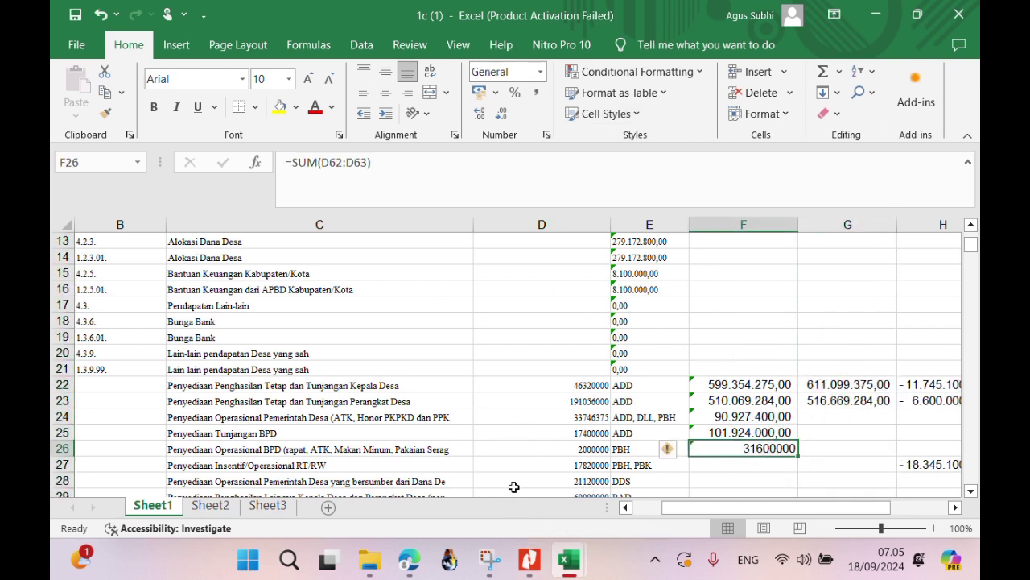
Check the difference formulas in H22 and H23 between the subtotals in columns F and G.
{"action": "left_click", "coordinate": [933, 385]}
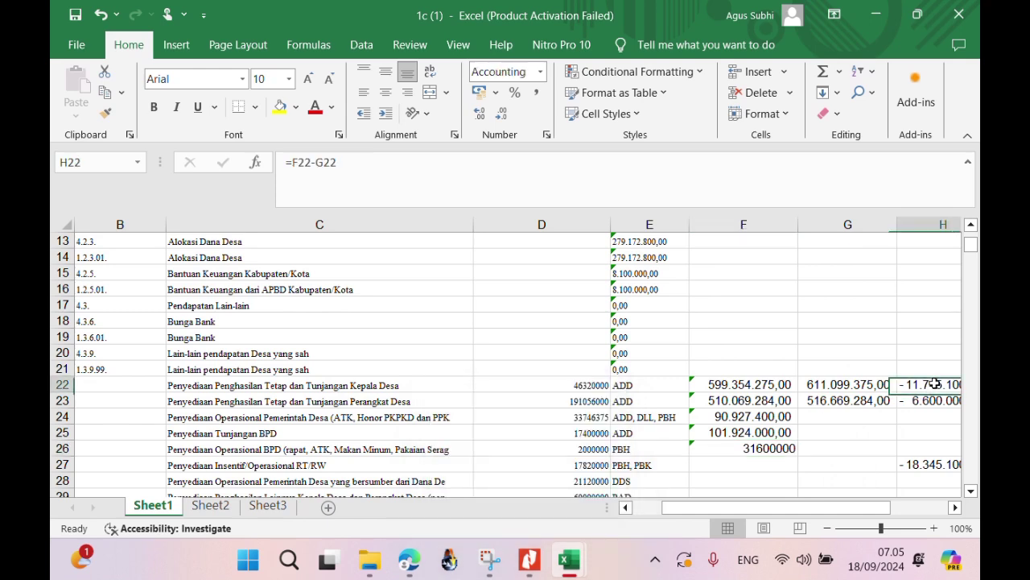
{"action": "left_click", "coordinate": [936, 400]}
{"action": "mouse_move", "coordinate": [532, 563]}
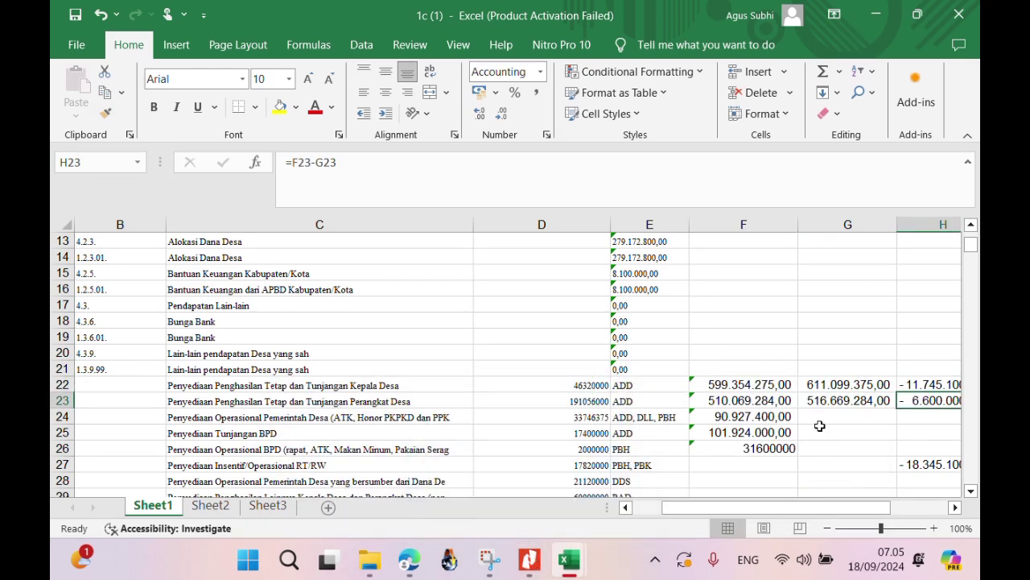
Switch to 1c.pdf in Nitro Pro and find the BIDANG PELAKSANAAN PEMBANGUNAN DESA total on page 8.
{"action": "left_click", "coordinate": [823, 400]}
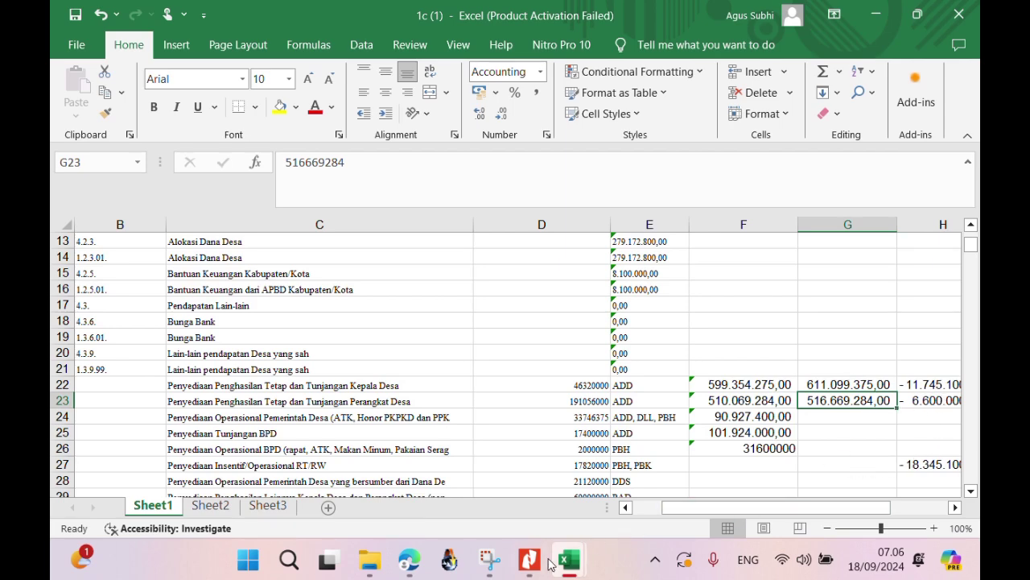
{"action": "left_click", "coordinate": [546, 561]}
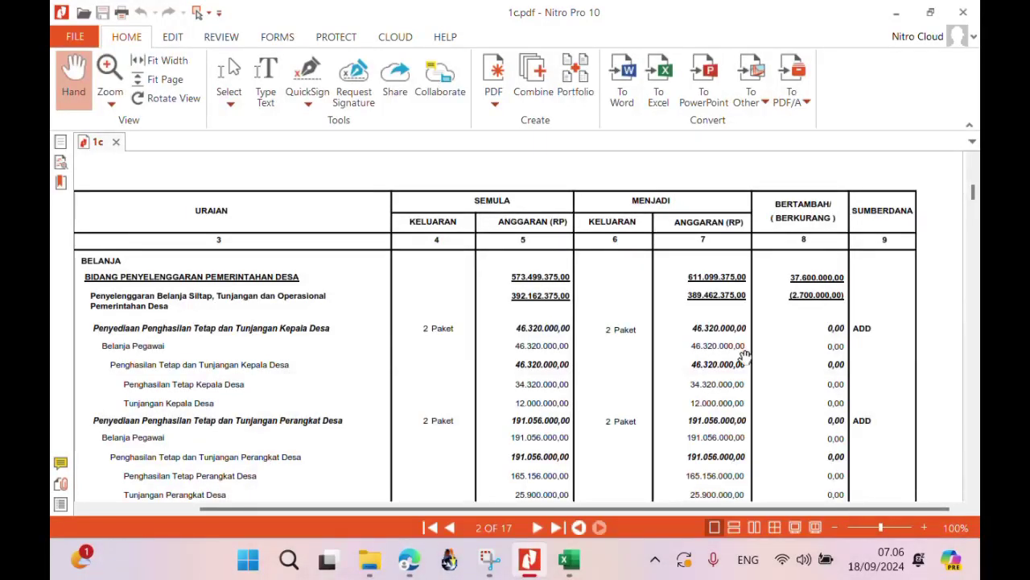
{"action": "scroll", "coordinate": [730, 363], "scroll_direction": "down", "scroll_amount": 10}
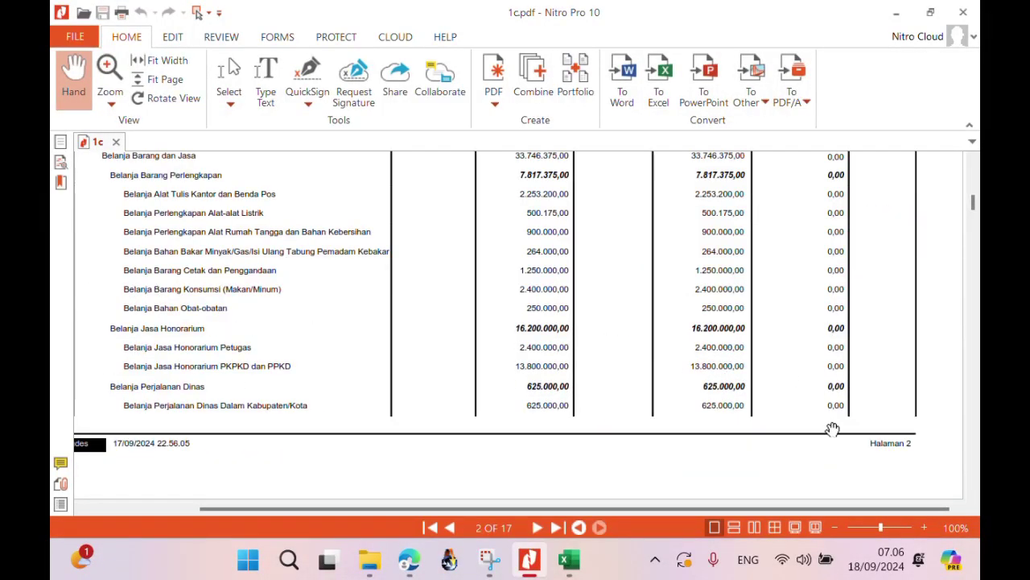
{"action": "scroll", "coordinate": [972, 500], "scroll_direction": "down", "scroll_amount": 10}
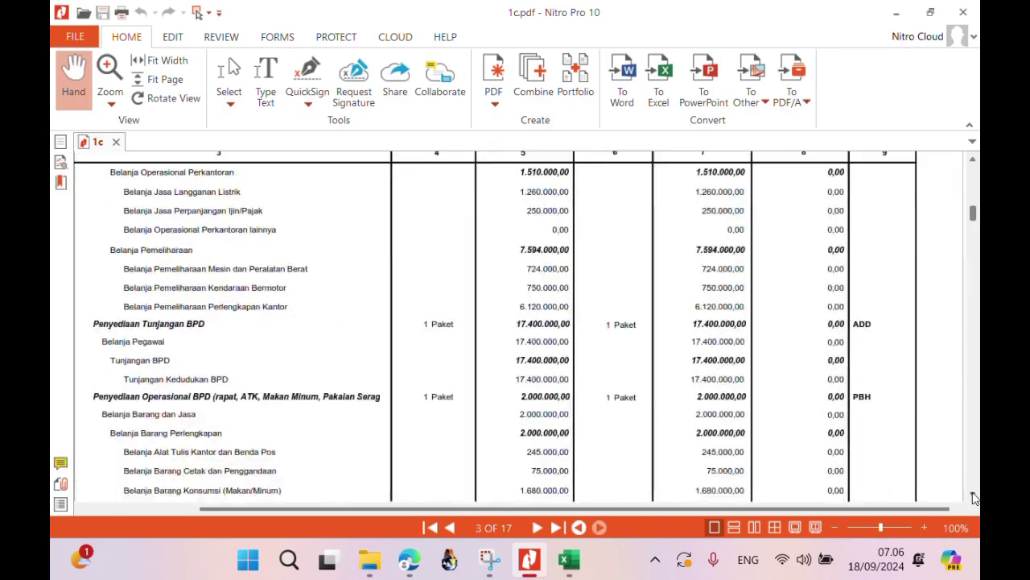
{"action": "scroll", "coordinate": [971, 497], "scroll_direction": "down", "scroll_amount": 15}
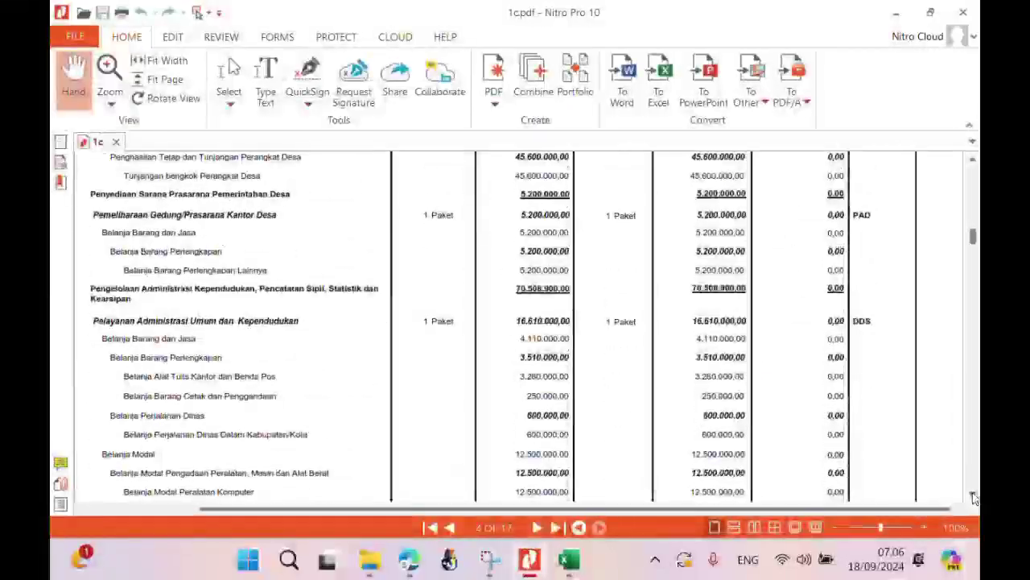
{"action": "scroll", "coordinate": [971, 497], "scroll_direction": "down", "scroll_amount": 5}
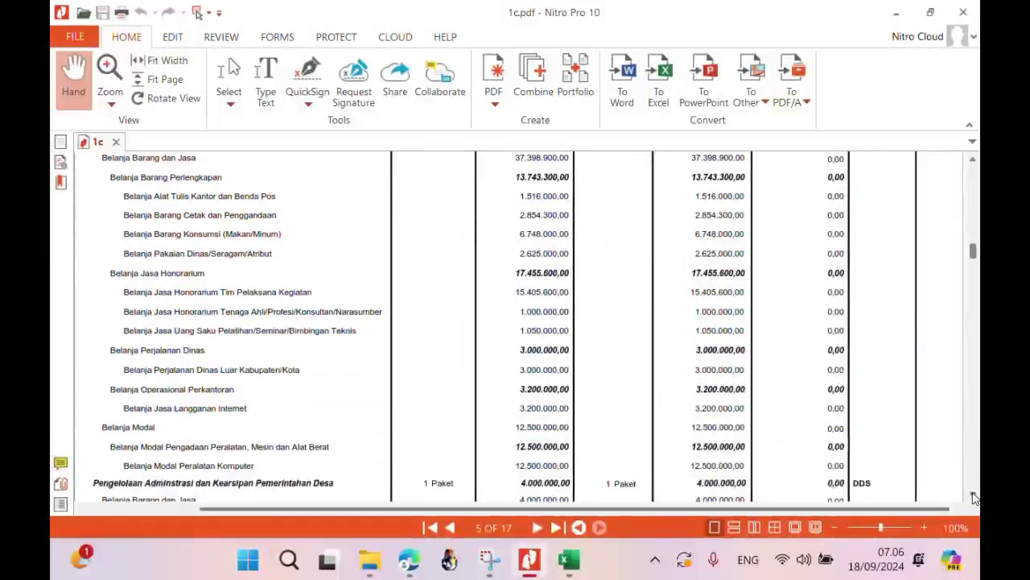
{"action": "scroll", "coordinate": [972, 498], "scroll_direction": "down", "scroll_amount": 10}
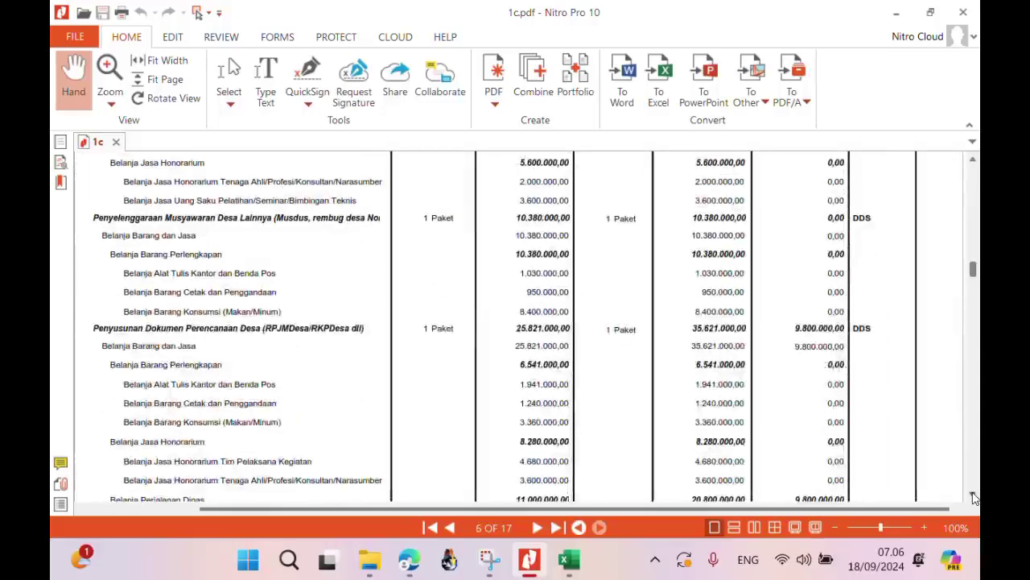
{"action": "scroll", "coordinate": [971, 497], "scroll_direction": "down", "scroll_amount": 10}
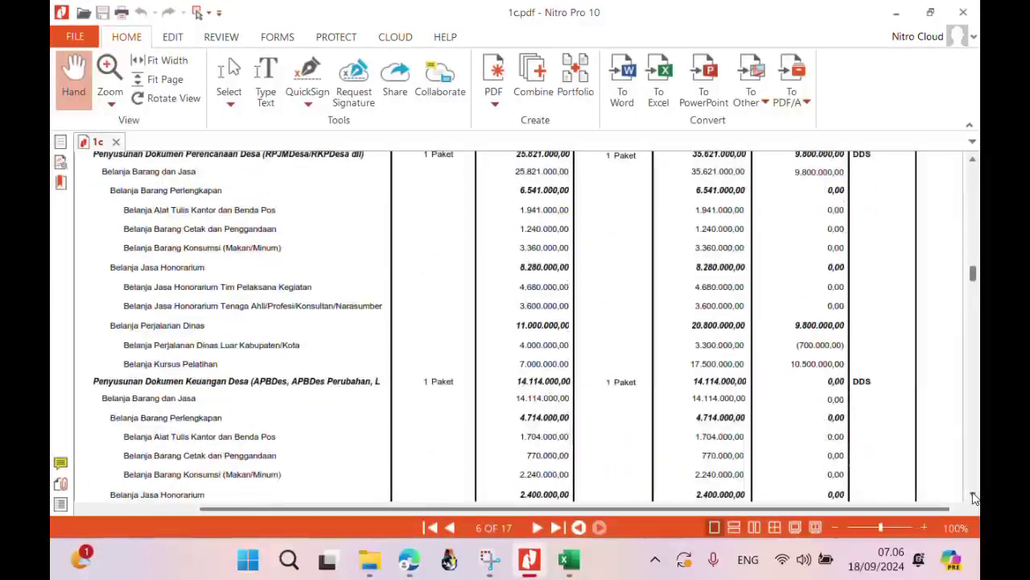
{"action": "scroll", "coordinate": [972, 497], "scroll_direction": "down", "scroll_amount": 8}
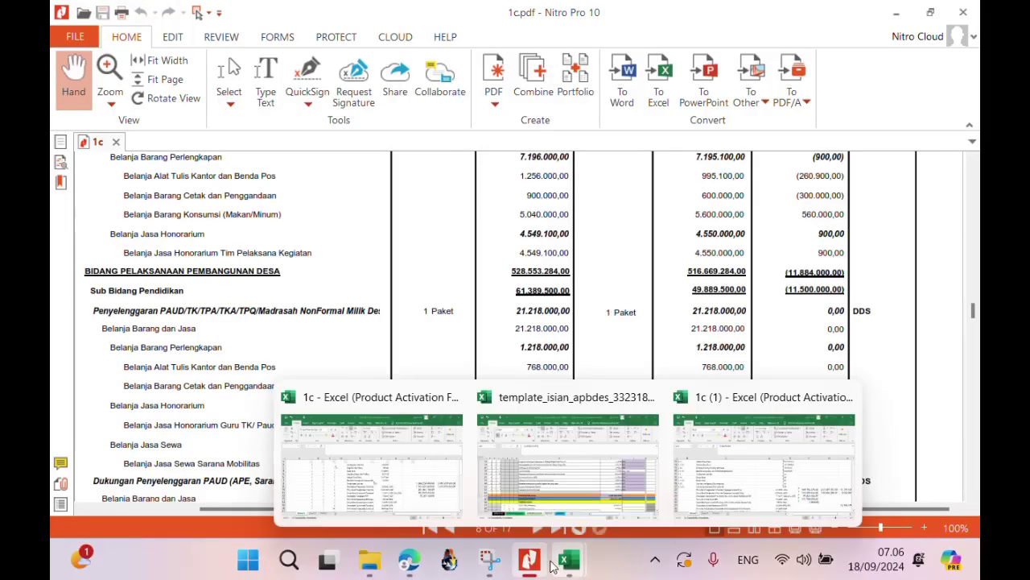
Compare F23 and G23 in the 1c (1) workbook with the PDF's MENJADI total for BIDANG PELAKSANAAN PEMBANGUNAN DESA.
{"action": "left_click", "coordinate": [541, 566]}
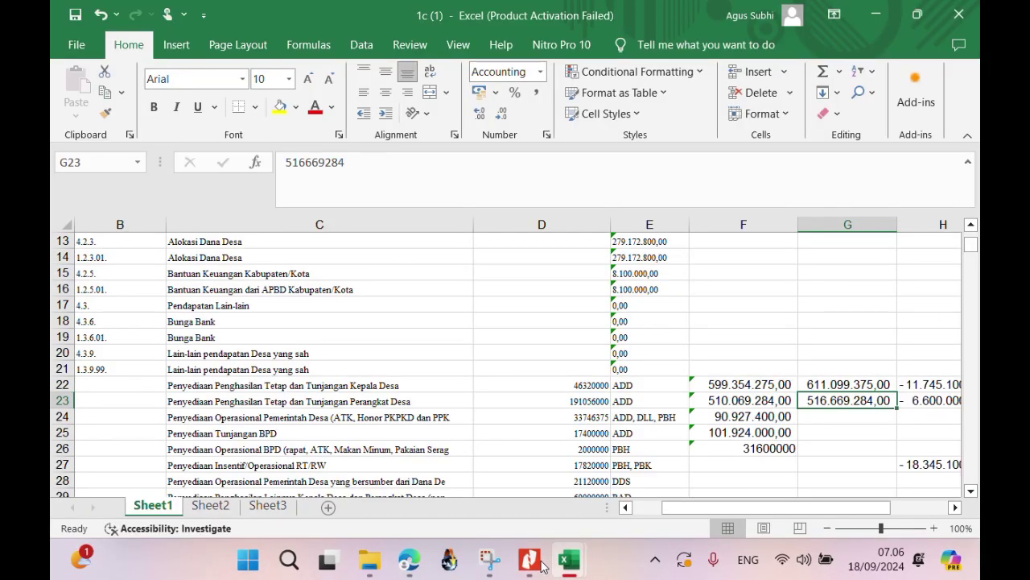
{"action": "left_click", "coordinate": [784, 401]}
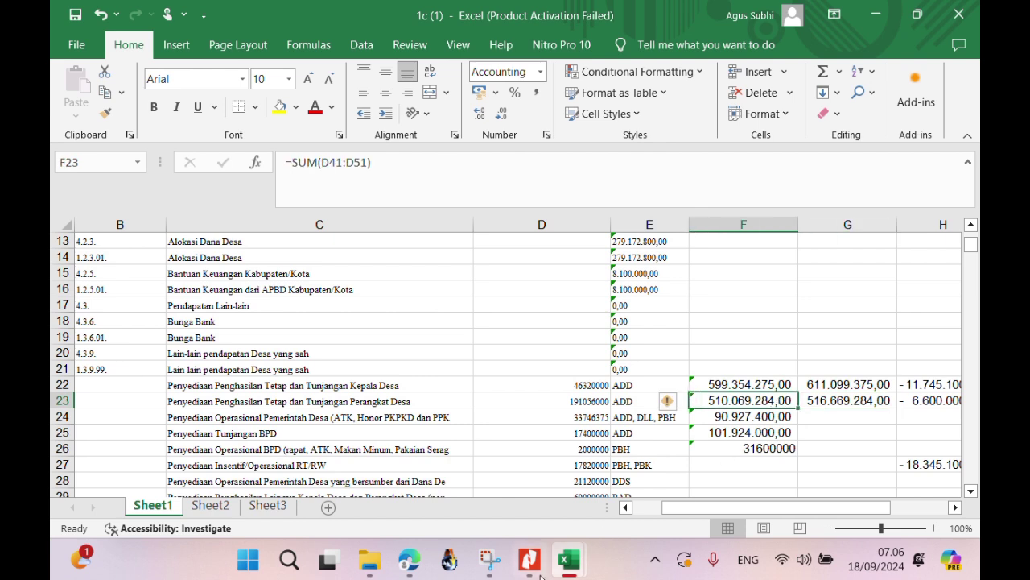
{"action": "double_click", "coordinate": [766, 402]}
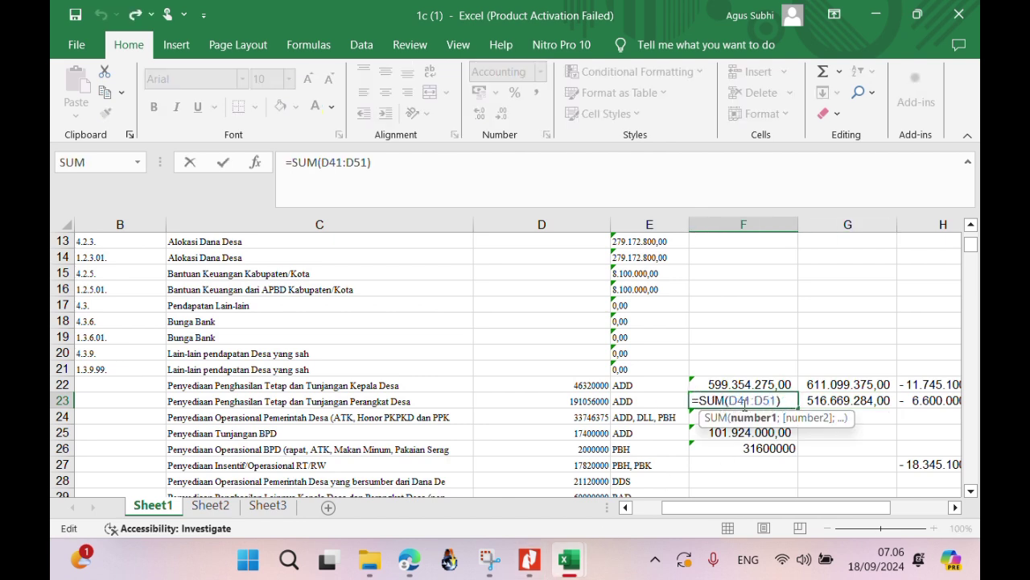
{"action": "key", "text": "Escape"}
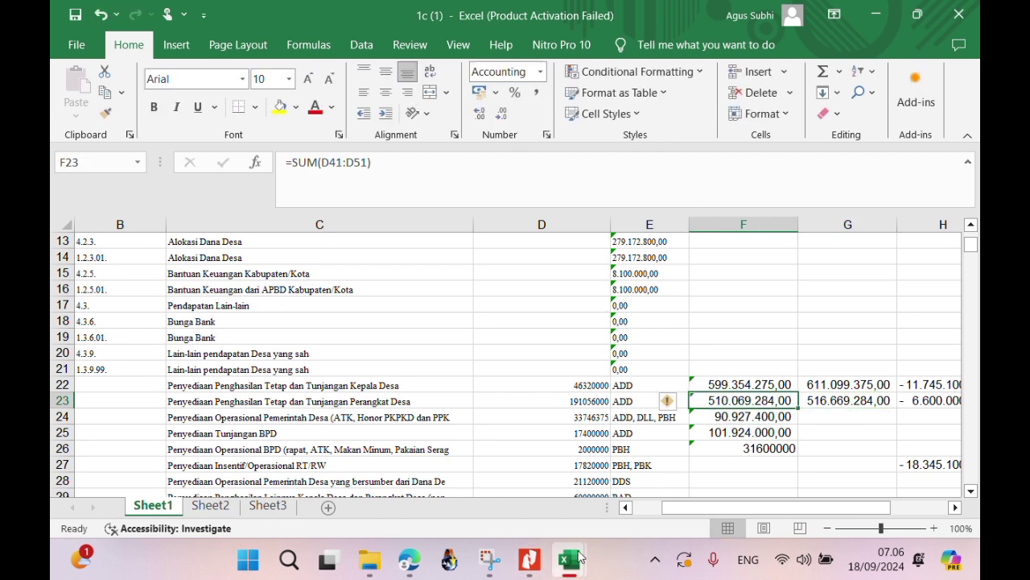
{"action": "mouse_move", "coordinate": [580, 558]}
{"action": "left_click", "coordinate": [865, 244]}
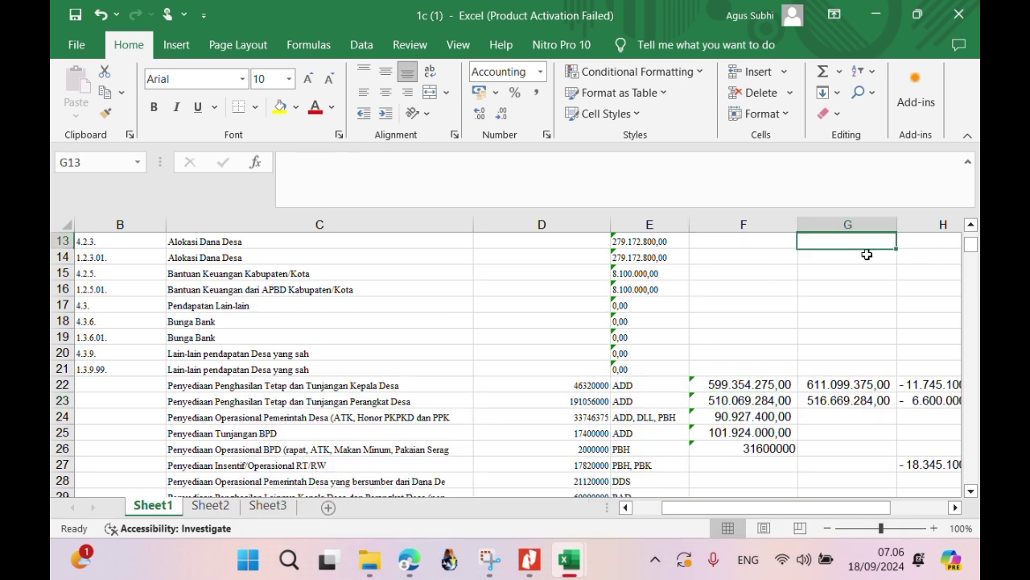
{"action": "left_click", "coordinate": [853, 408]}
{"action": "left_click", "coordinate": [529, 559]}
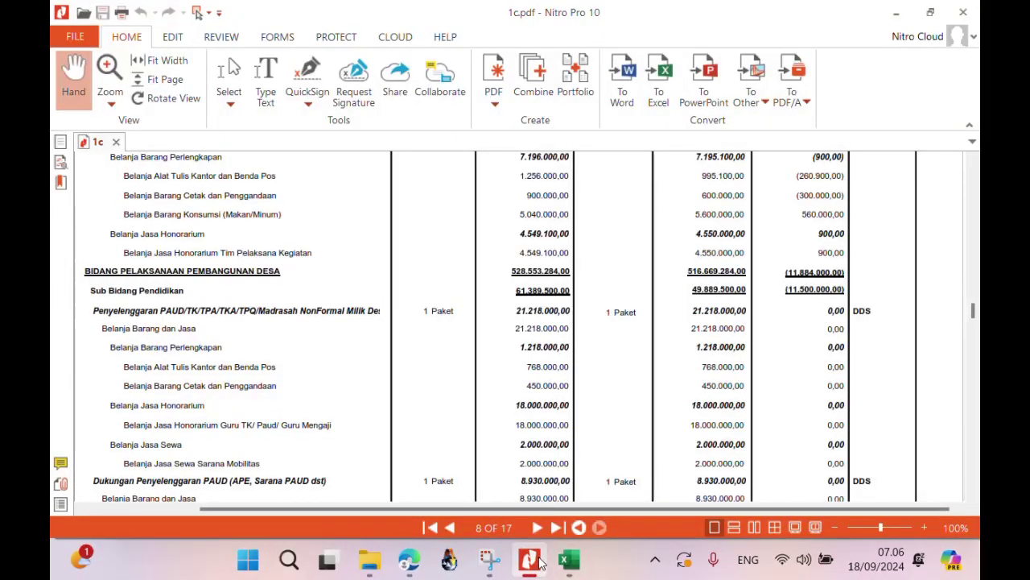
{"action": "left_click", "coordinate": [569, 559]}
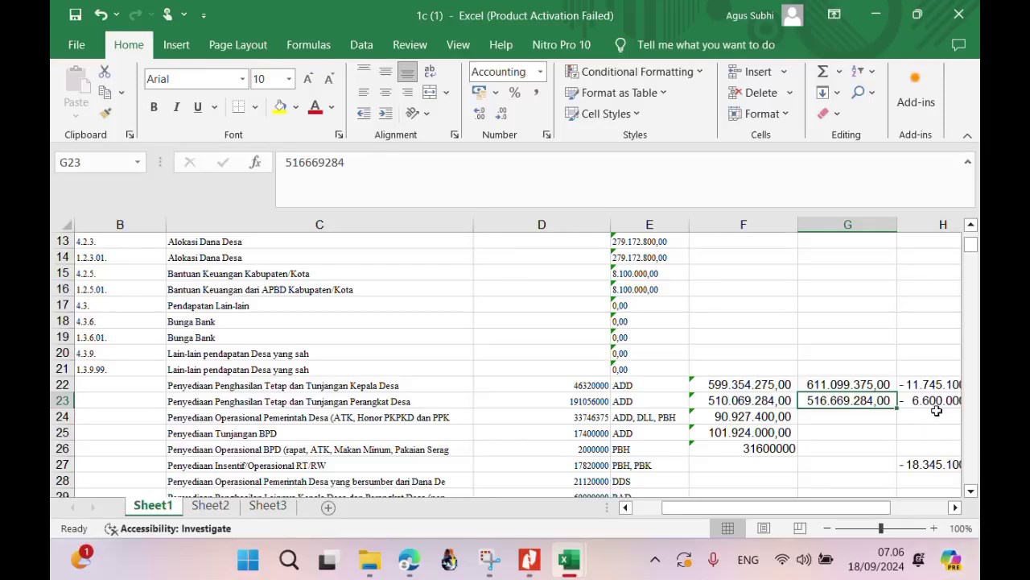
Re-enter the difference formula =F22-G22 in H22.
{"action": "left_click", "coordinate": [942, 401]}
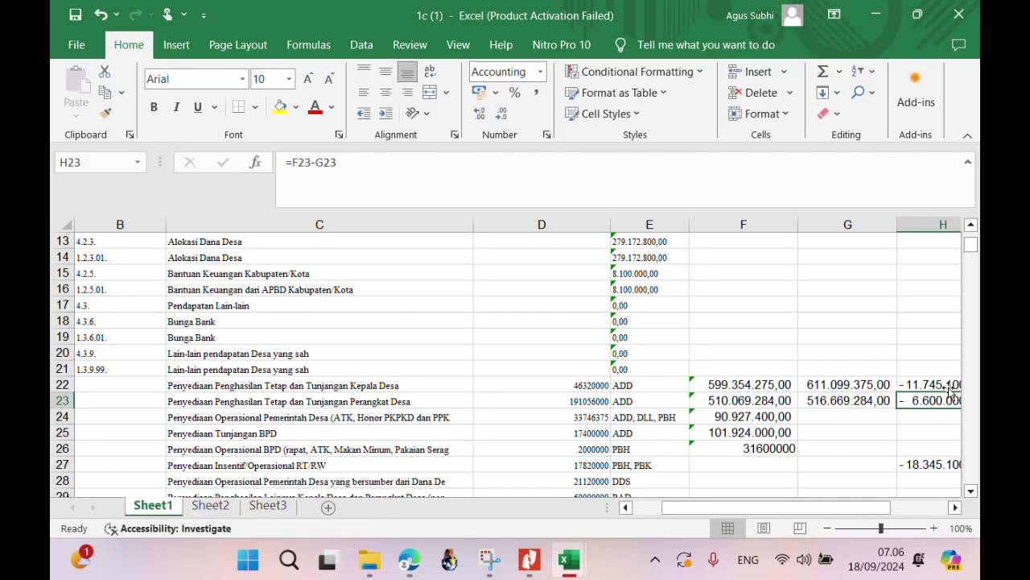
{"action": "left_click", "coordinate": [949, 384]}
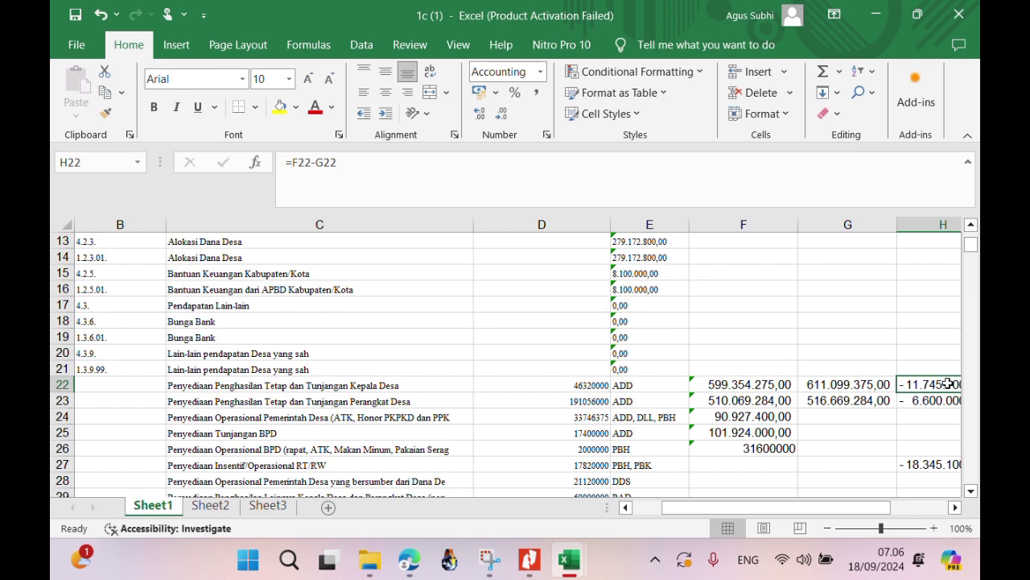
{"action": "type", "text": "="}
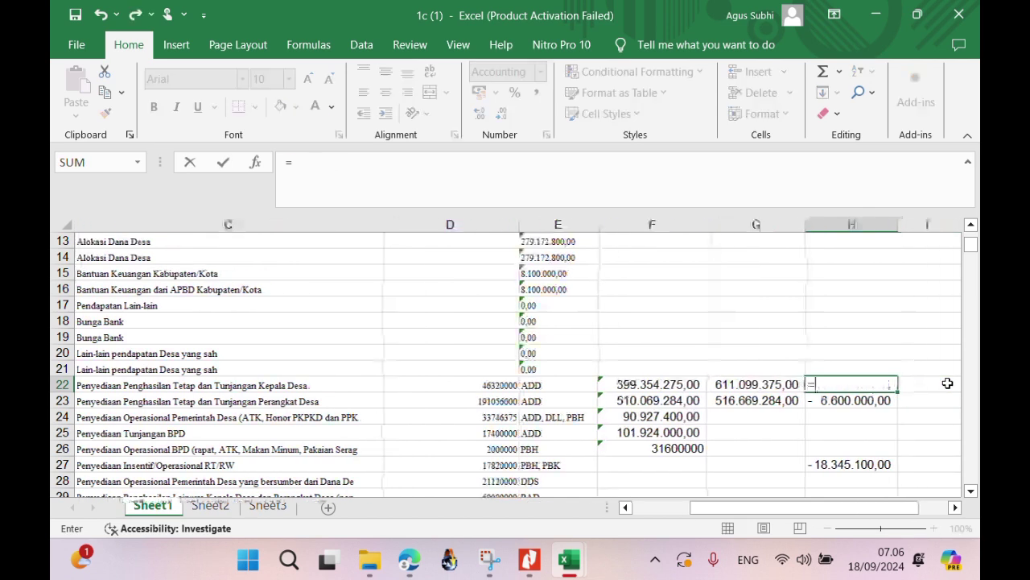
{"action": "left_click", "coordinate": [691, 385]}
{"action": "type", "text": "-"}
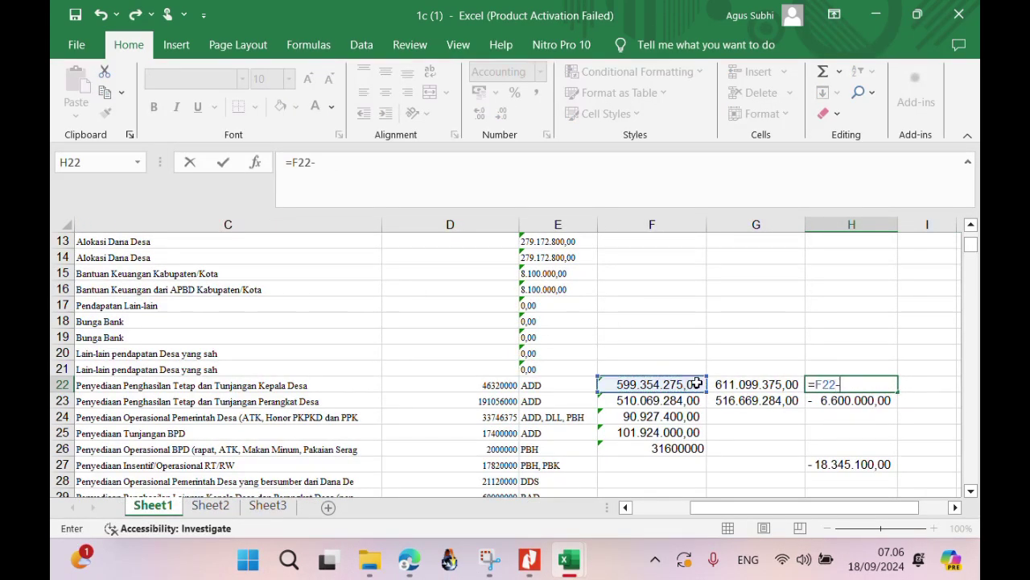
{"action": "left_click", "coordinate": [735, 384]}
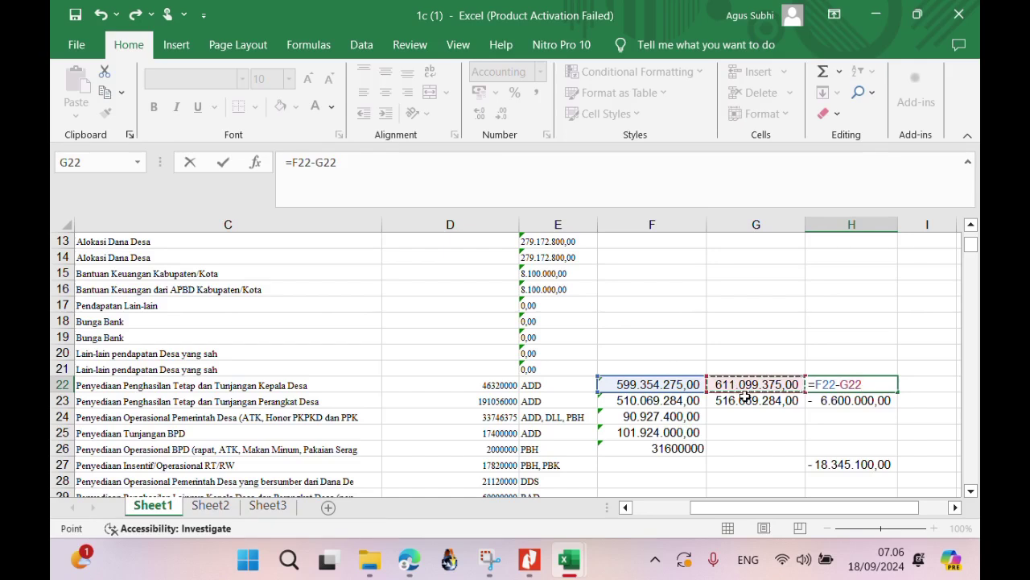
{"action": "key", "text": "Return"}
{"action": "left_click", "coordinate": [865, 382]}
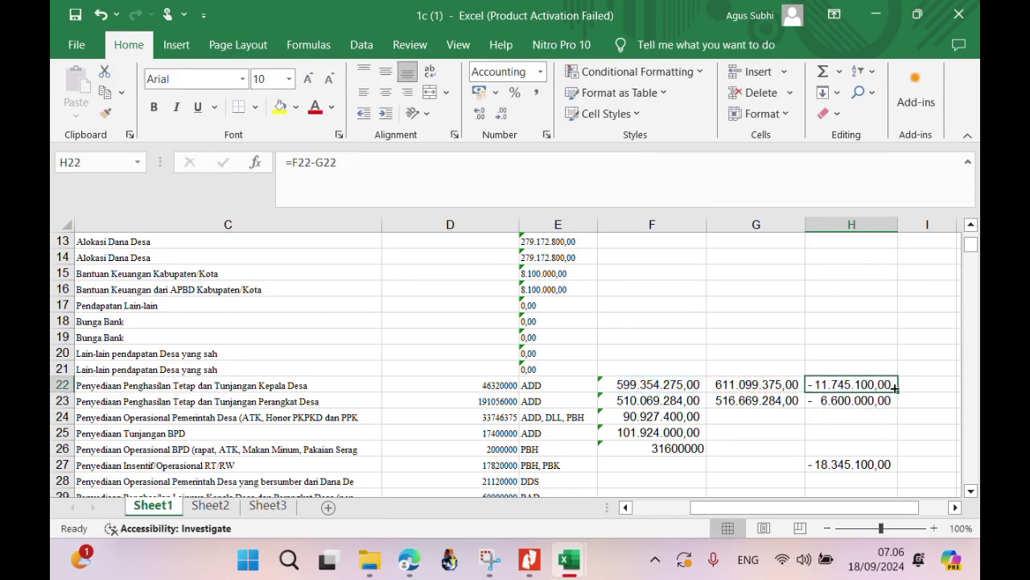
{"action": "left_click_drag", "start_coordinate": [895, 389], "coordinate": [886, 453]}
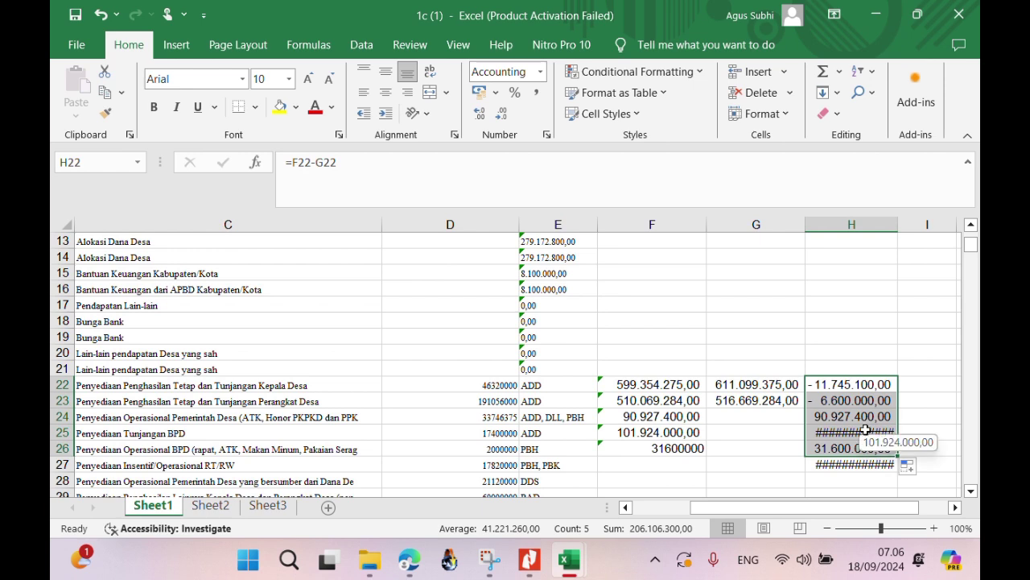
{"action": "key", "text": "ctrl+z"}
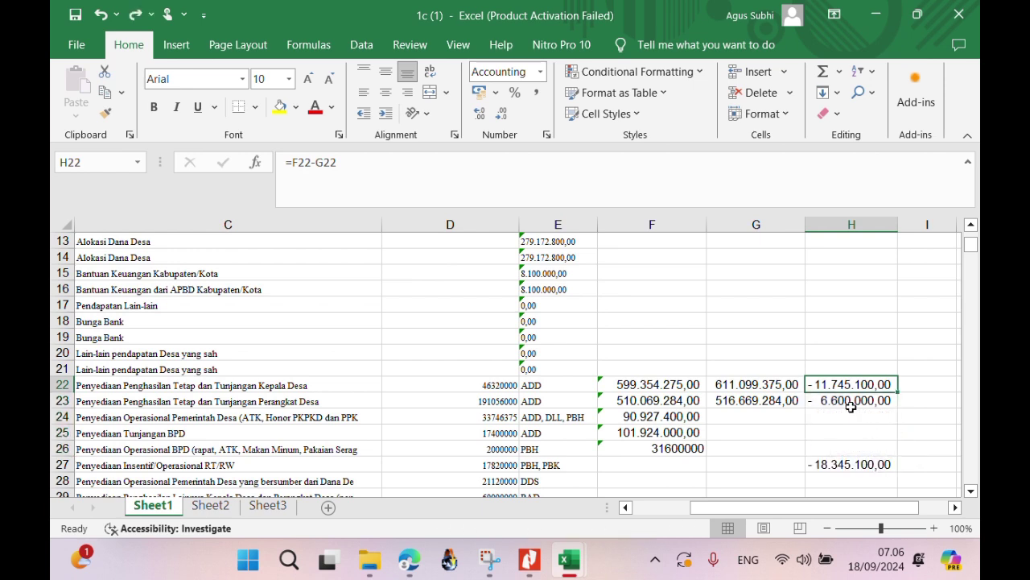
Copy the difference formula from H22 into H23 only, leaving out the rows without PDF totals in column G.
{"action": "left_click", "coordinate": [842, 401]}
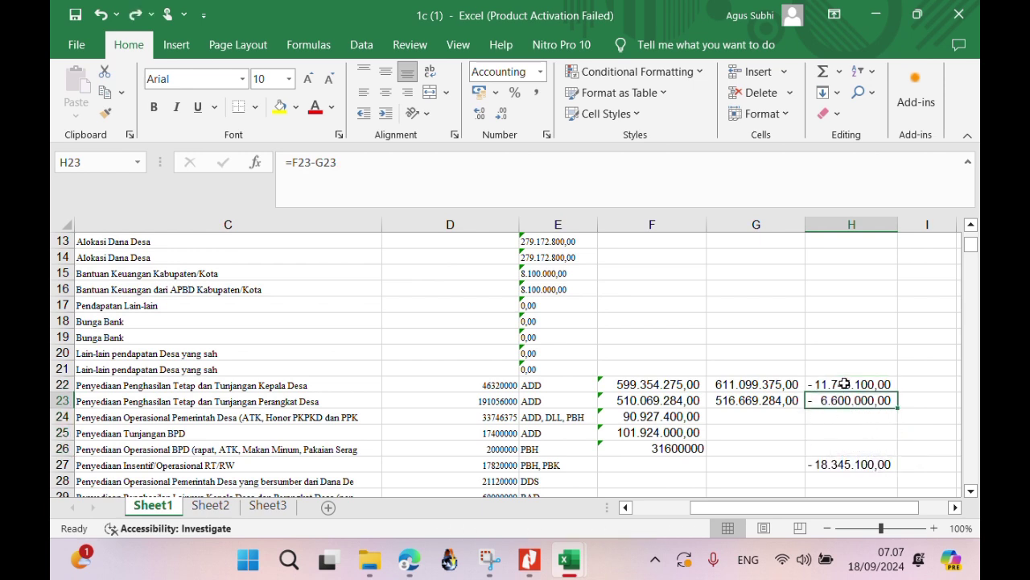
{"action": "left_click", "coordinate": [849, 385]}
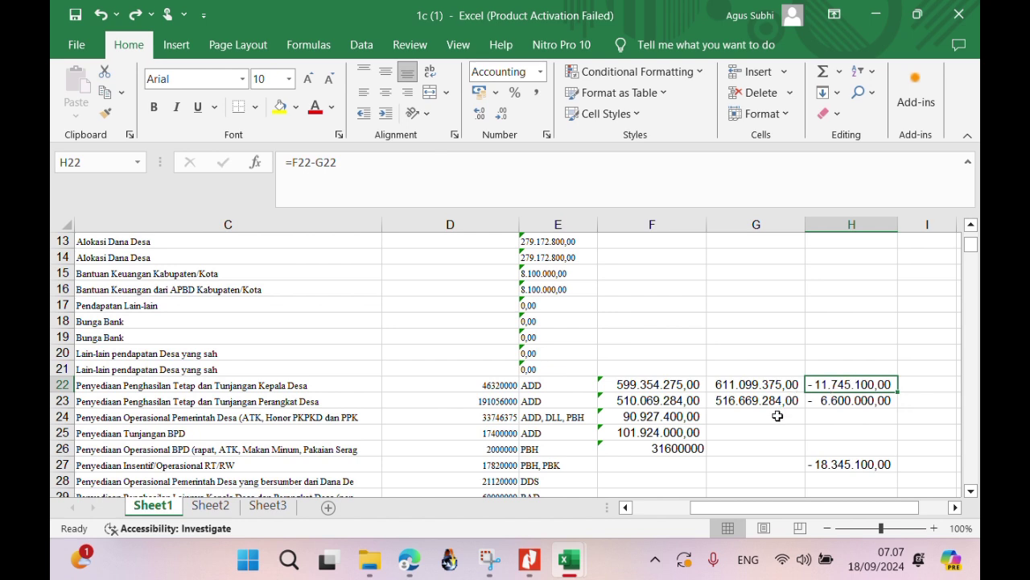
{"action": "left_click_drag", "start_coordinate": [778, 416], "coordinate": [785, 448]}
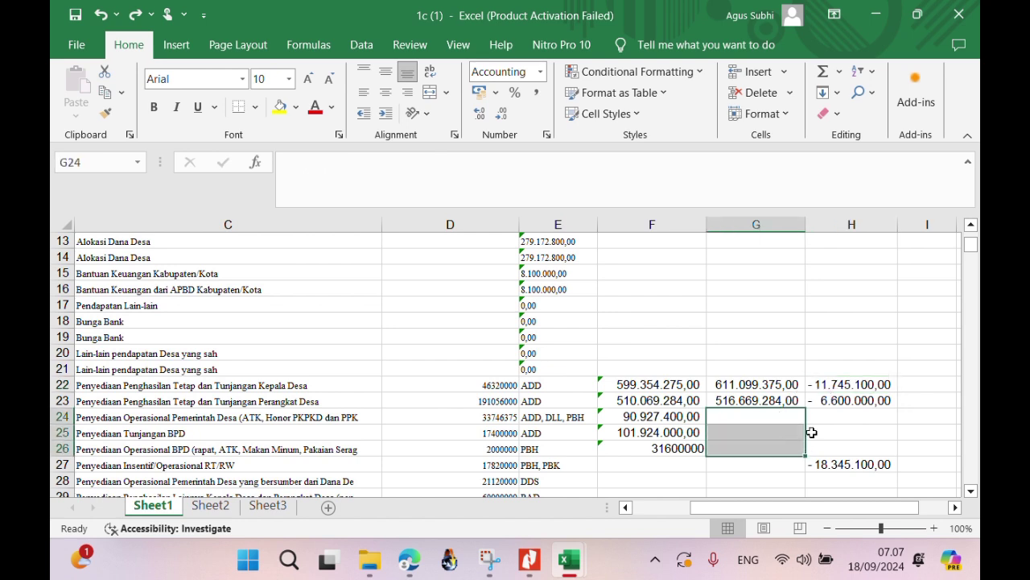
{"action": "left_click", "coordinate": [853, 381]}
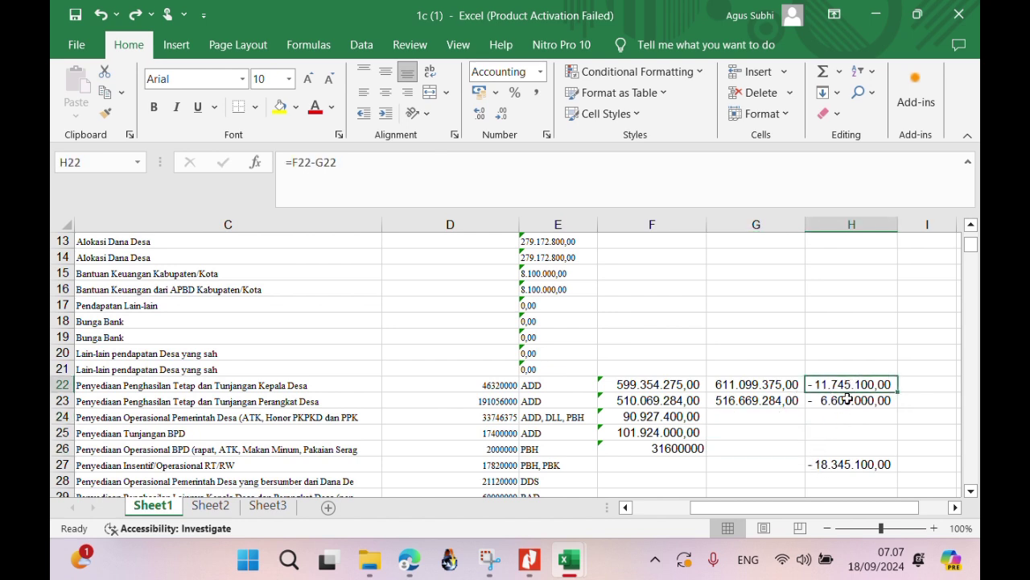
{"action": "left_click_drag", "start_coordinate": [899, 392], "coordinate": [899, 407]}
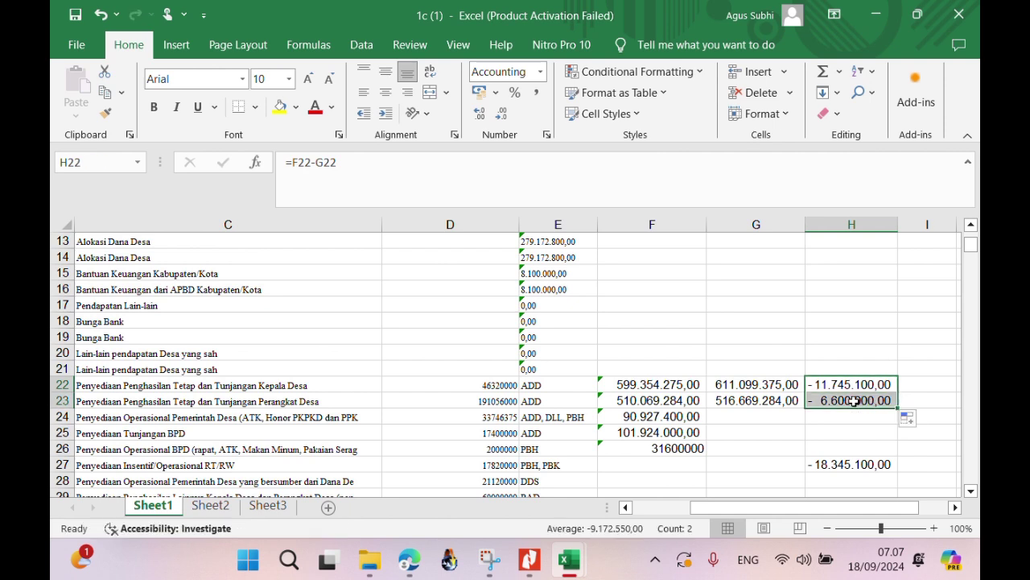
Check the H27 formula that sums the differences in column H.
{"action": "left_click", "coordinate": [781, 398]}
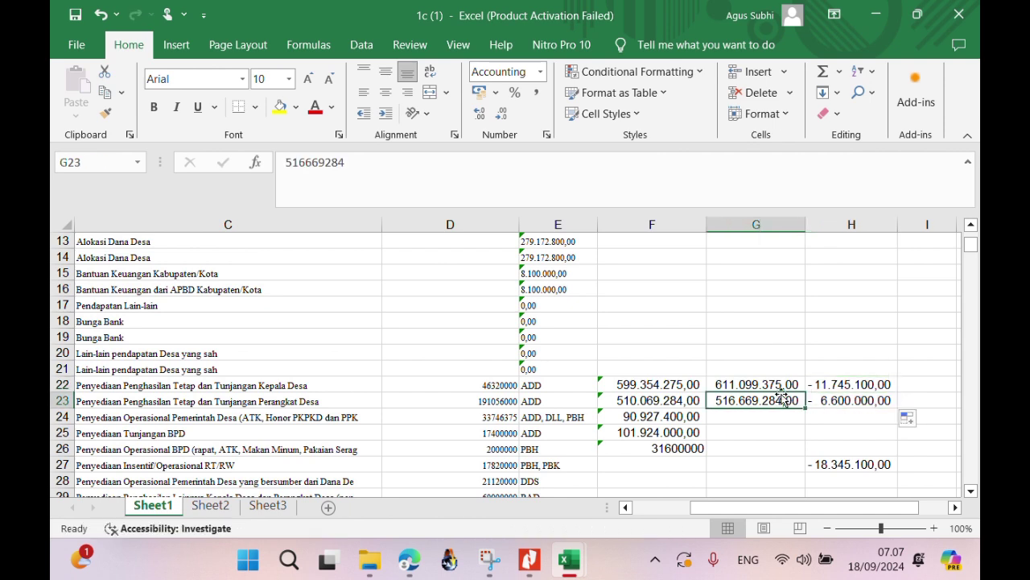
{"action": "left_click", "coordinate": [854, 465]}
{"action": "double_click", "coordinate": [853, 464]}
{"action": "key", "text": "Escape"}
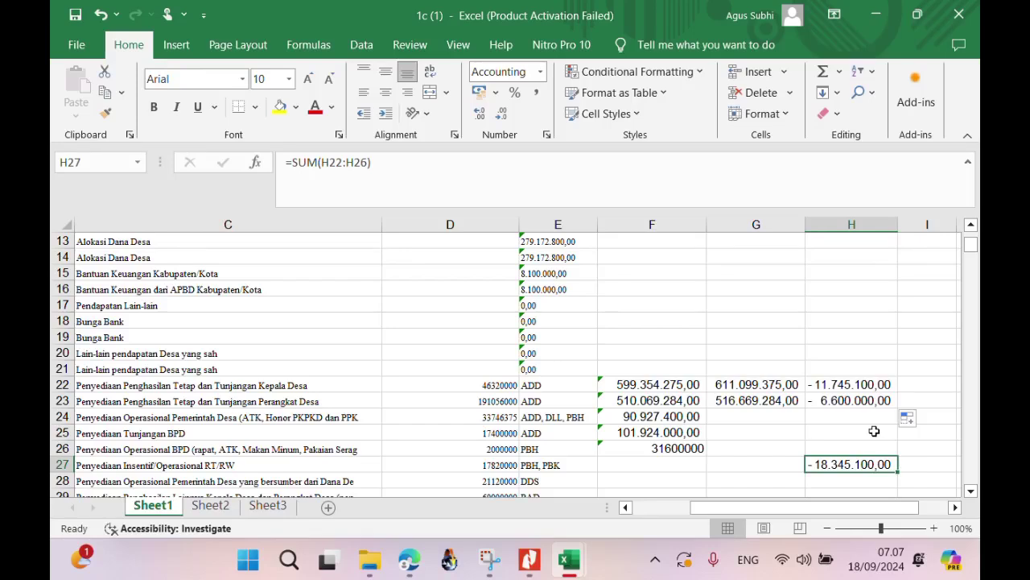
Search 1c.pdf for 11.745 to find the activity behind the H22 difference in the 1c (1) workbook.
{"action": "left_click", "coordinate": [857, 387]}
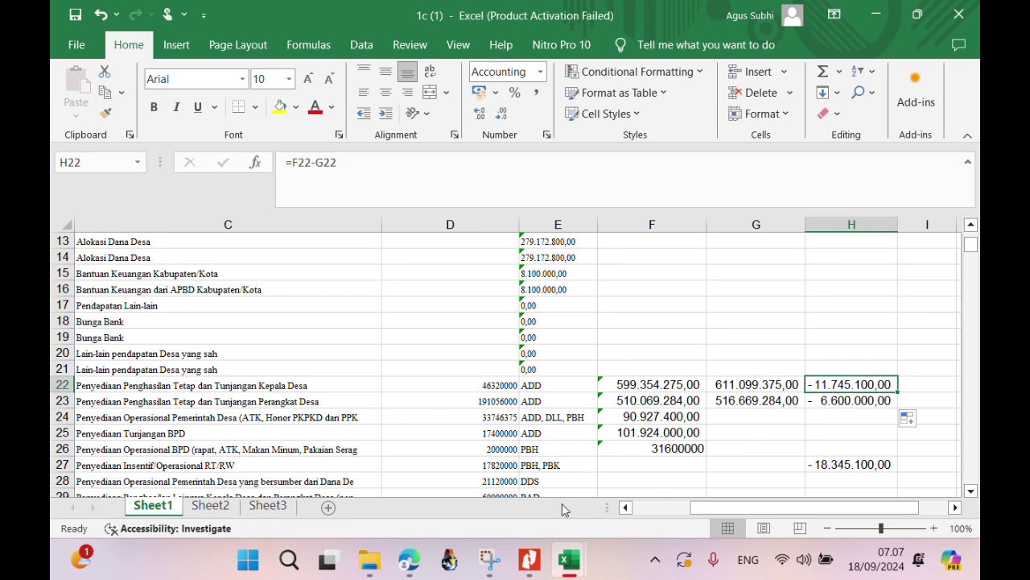
{"action": "left_click", "coordinate": [531, 561]}
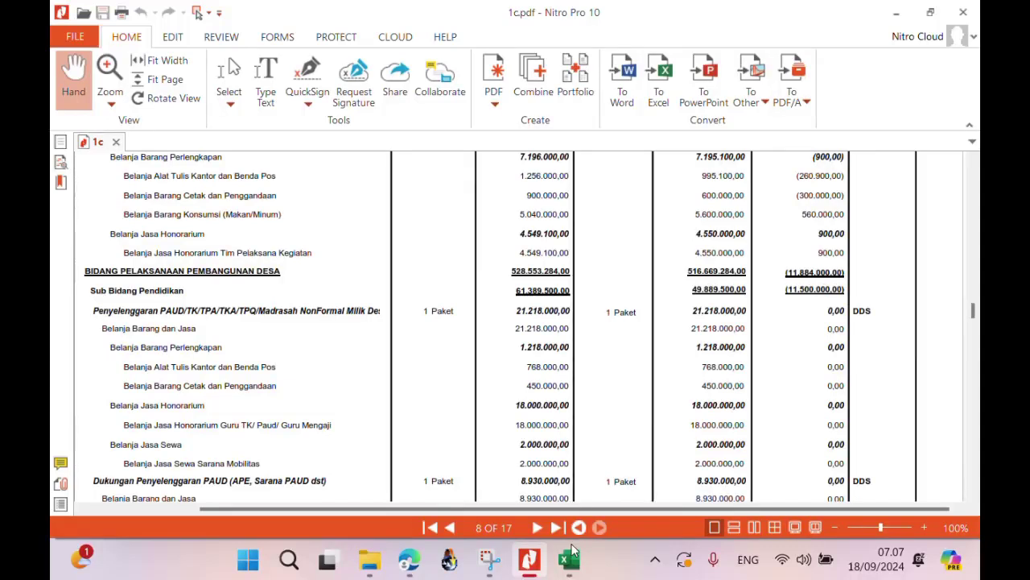
{"action": "key", "text": "ctrl+f"}
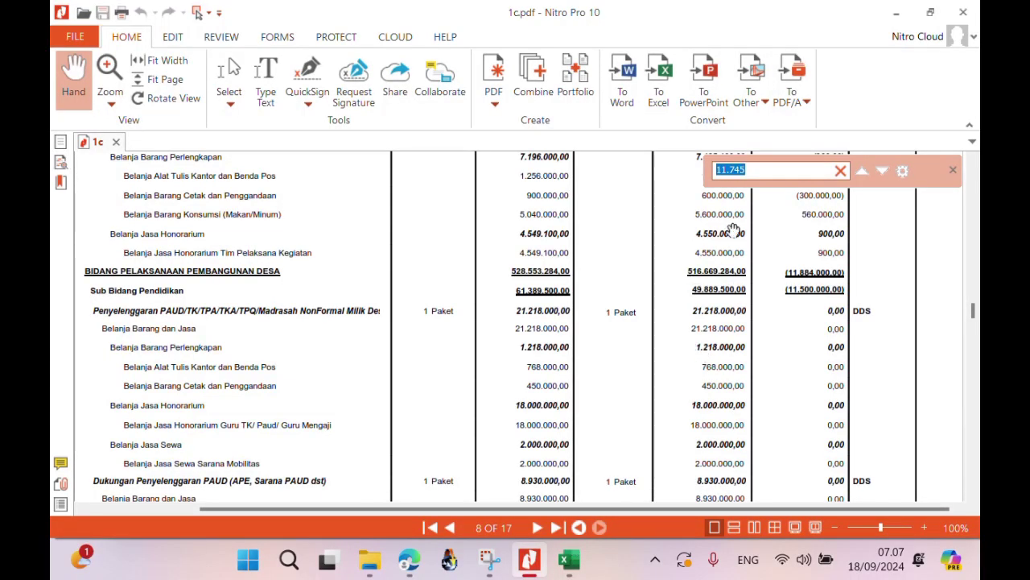
{"action": "left_click", "coordinate": [748, 169]}
{"action": "left_click", "coordinate": [527, 562]}
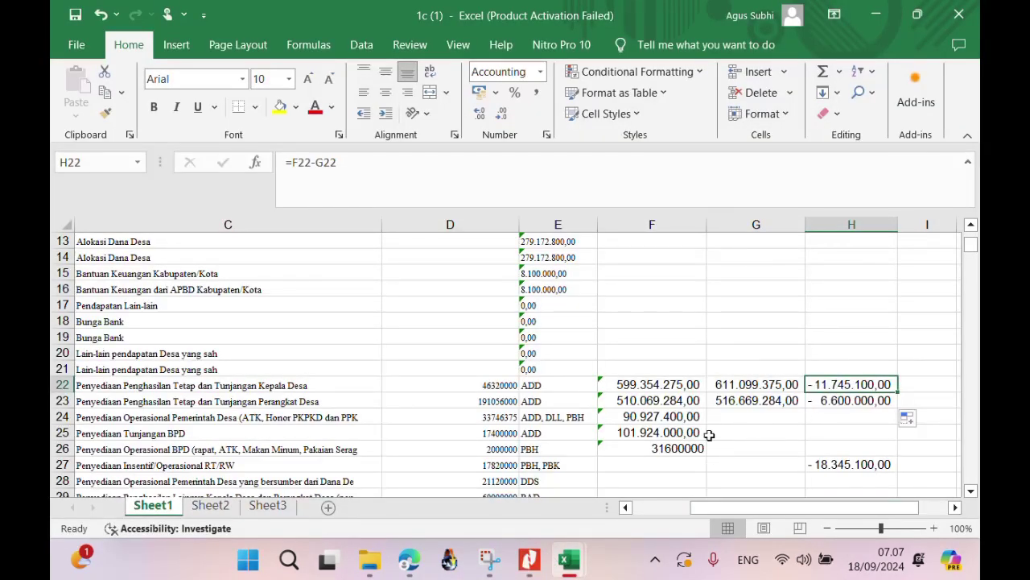
{"action": "left_click", "coordinate": [529, 559]}
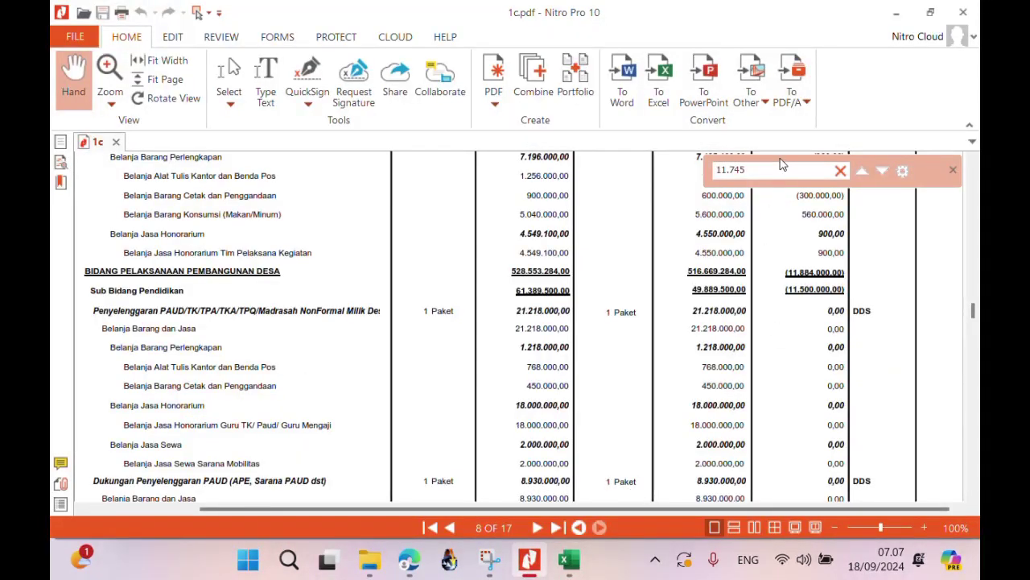
{"action": "key", "text": "Return"}
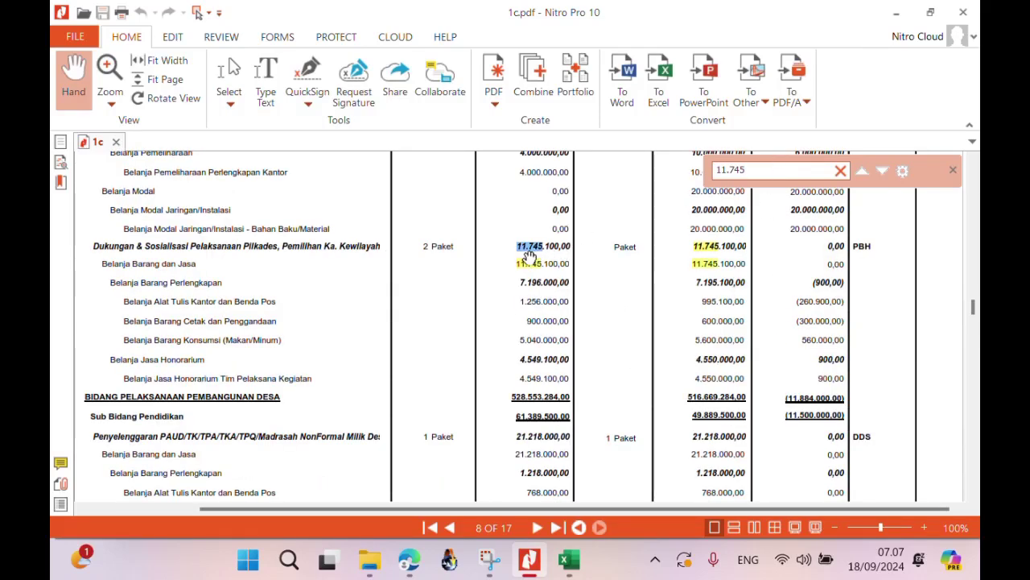
{"action": "left_click", "coordinate": [535, 562]}
{"action": "left_click", "coordinate": [530, 560]}
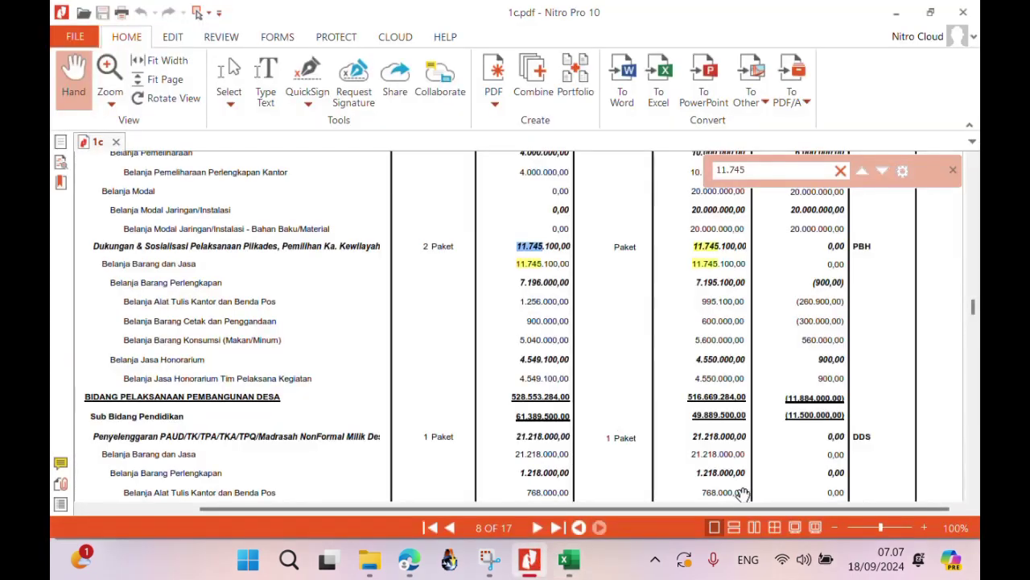
Copy the title of activity 1.4.10, "Dukungan & Sosialisasi Pelaksanaan Pilkades, Pemilihan Ka. Kewilayah", from 1c.pdf.
{"action": "left_click_drag", "start_coordinate": [713, 509], "coordinate": [627, 507]}
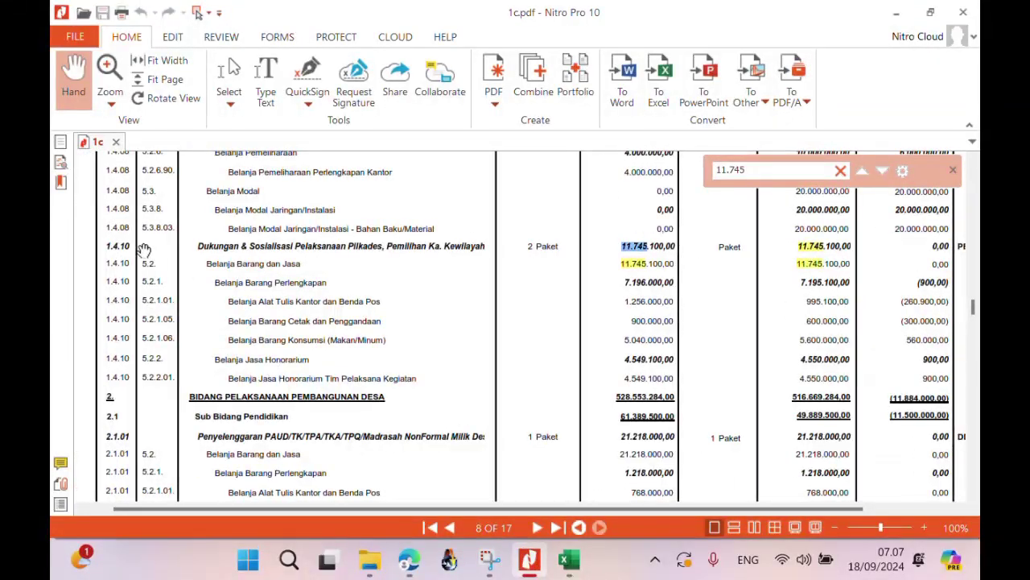
{"action": "left_click", "coordinate": [221, 95]}
{"action": "left_click", "coordinate": [222, 91]}
{"action": "left_click", "coordinate": [228, 80]}
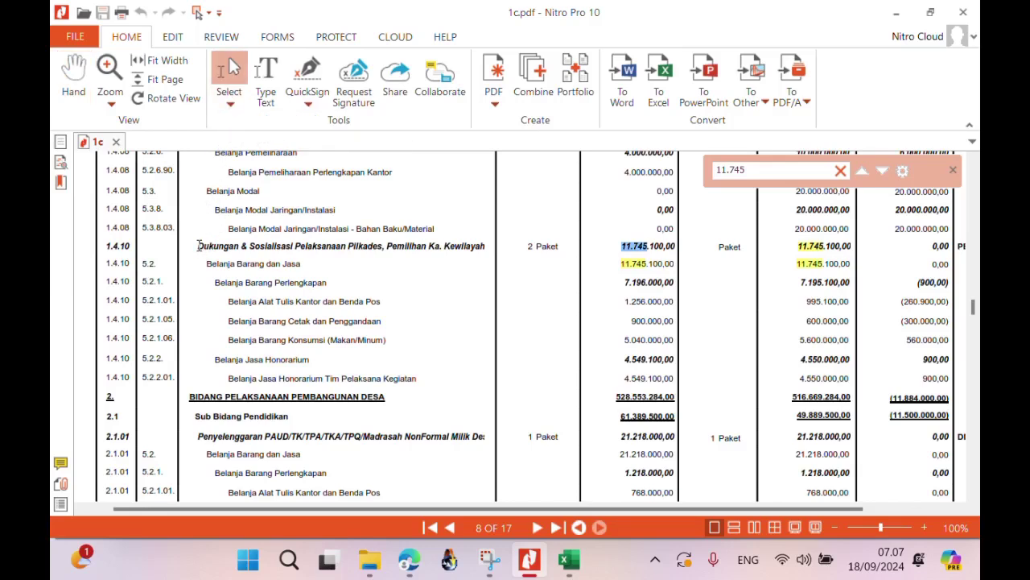
{"action": "left_click_drag", "start_coordinate": [198, 246], "coordinate": [468, 242]}
{"action": "key", "text": "ctrl+c"}
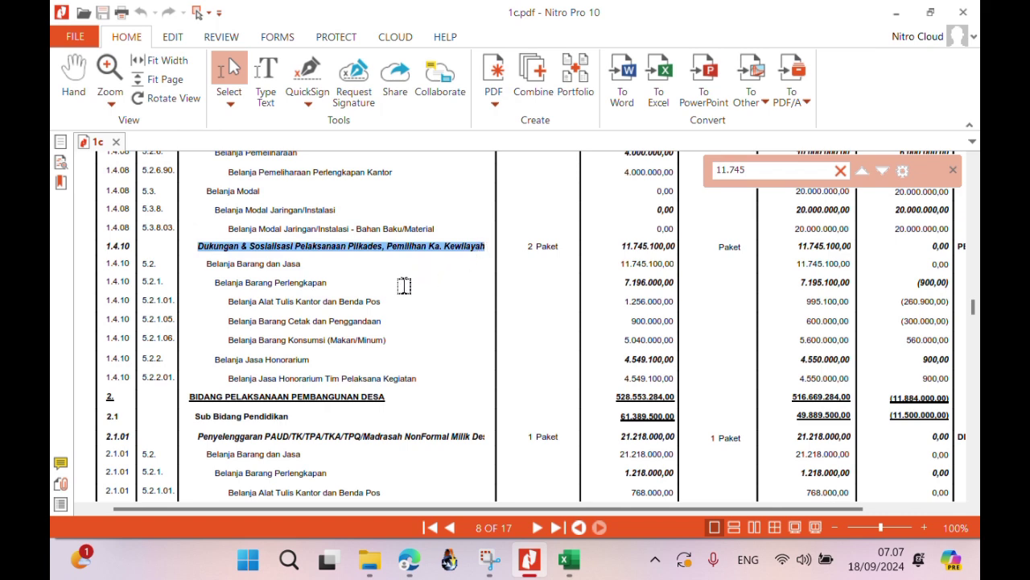
{"action": "mouse_move", "coordinate": [566, 563]}
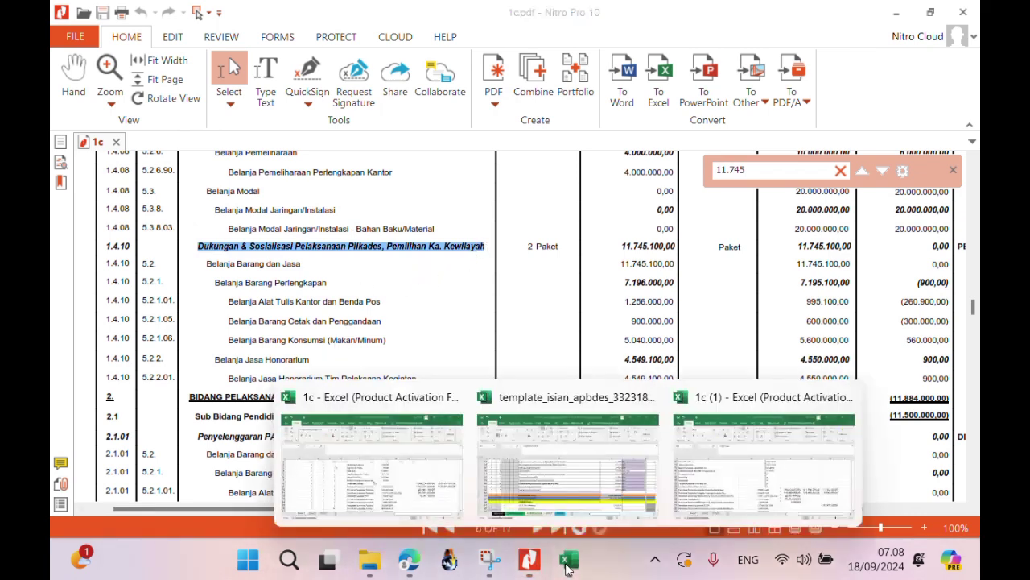
{"action": "mouse_move", "coordinate": [777, 505]}
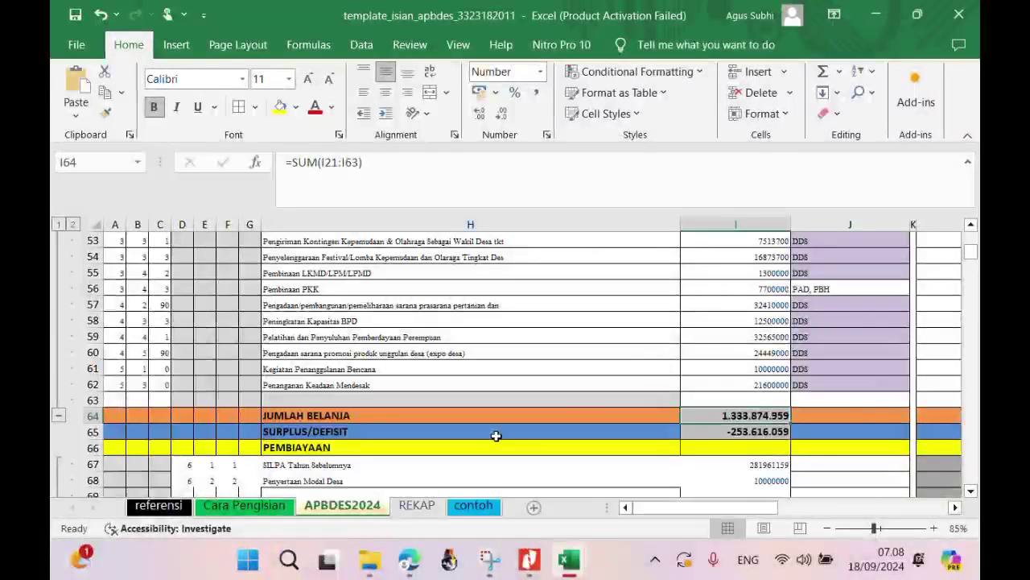
{"action": "left_click", "coordinate": [495, 433]}
{"action": "key", "text": "Down"}
{"action": "key", "text": "Down"}
{"action": "key", "text": "Down"}
{"action": "key", "text": "Down"}
{"action": "key", "text": "Down"}
{"action": "key", "text": "Down"}
{"action": "key", "text": "Down"}
{"action": "key", "text": "Down"}
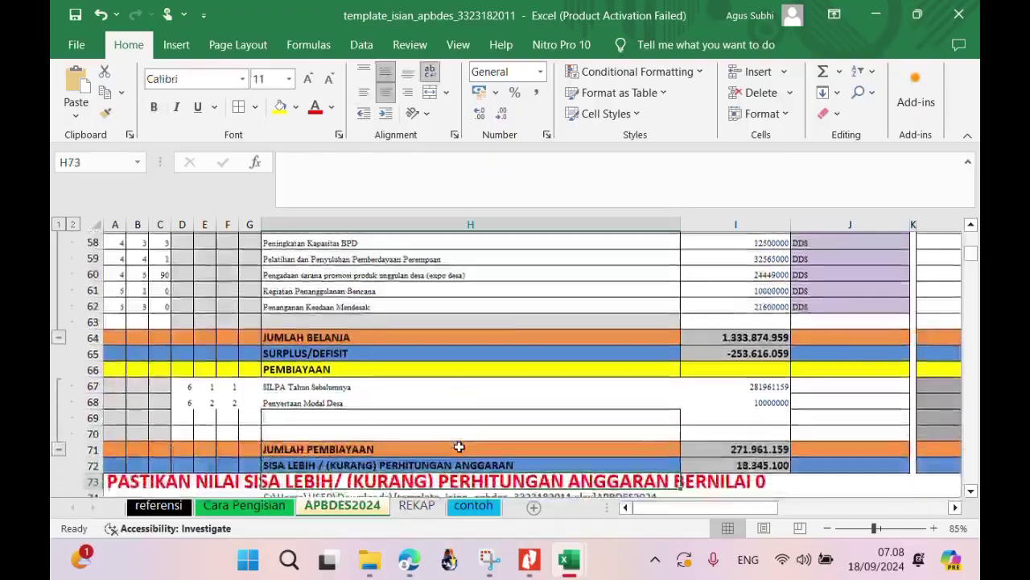
{"action": "key", "text": "Up"}
{"action": "key", "text": "Up"}
{"action": "key", "text": "Up"}
{"action": "key", "text": "Up"}
{"action": "key", "text": "Up"}
{"action": "key", "text": "Up"}
{"action": "key", "text": "Up"}
{"action": "key", "text": "Up"}
{"action": "key", "text": "Up"}
{"action": "key", "text": "Up"}
{"action": "key", "text": "Up"}
{"action": "key", "text": "Up"}
{"action": "key", "text": "Up"}
{"action": "key", "text": "Up"}
{"action": "key", "text": "Up"}
{"action": "key", "text": "Up"}
{"action": "key", "text": "Up"}
{"action": "key", "text": "Up"}
{"action": "key", "text": "Up"}
{"action": "key", "text": "Up"}
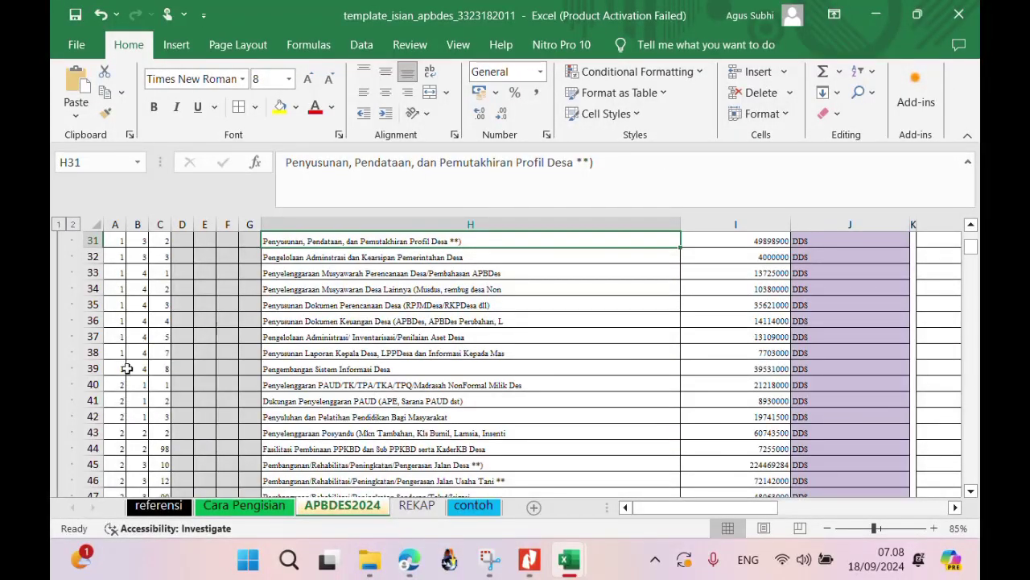
{"action": "left_click", "coordinate": [95, 384]}
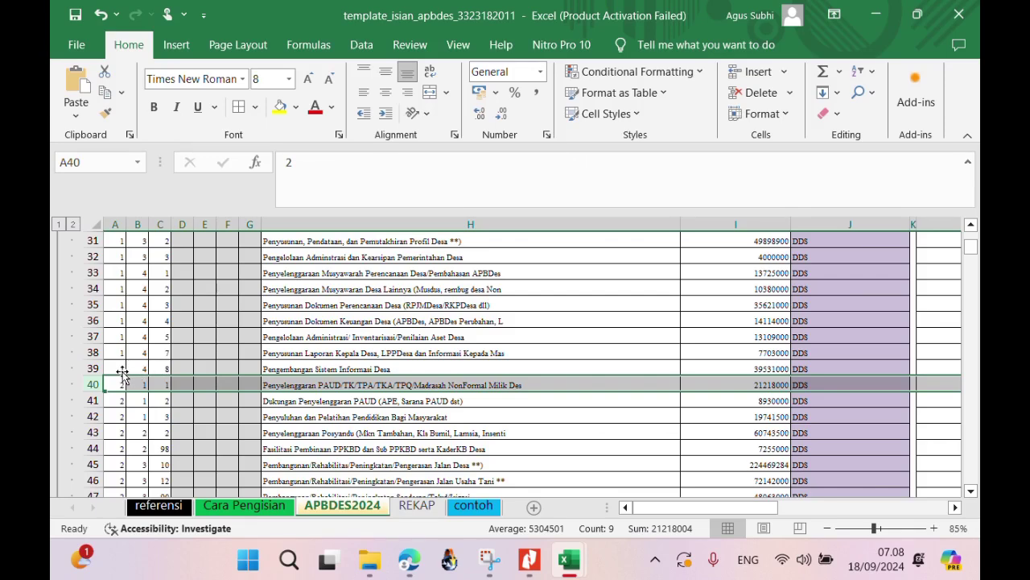
{"action": "right_click", "coordinate": [94, 388]}
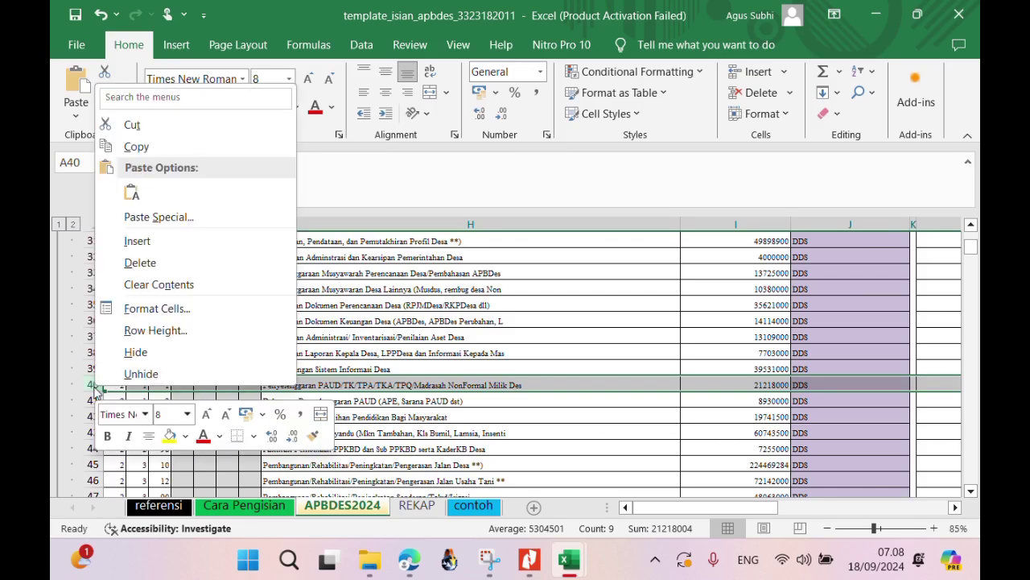
{"action": "left_click", "coordinate": [153, 241]}
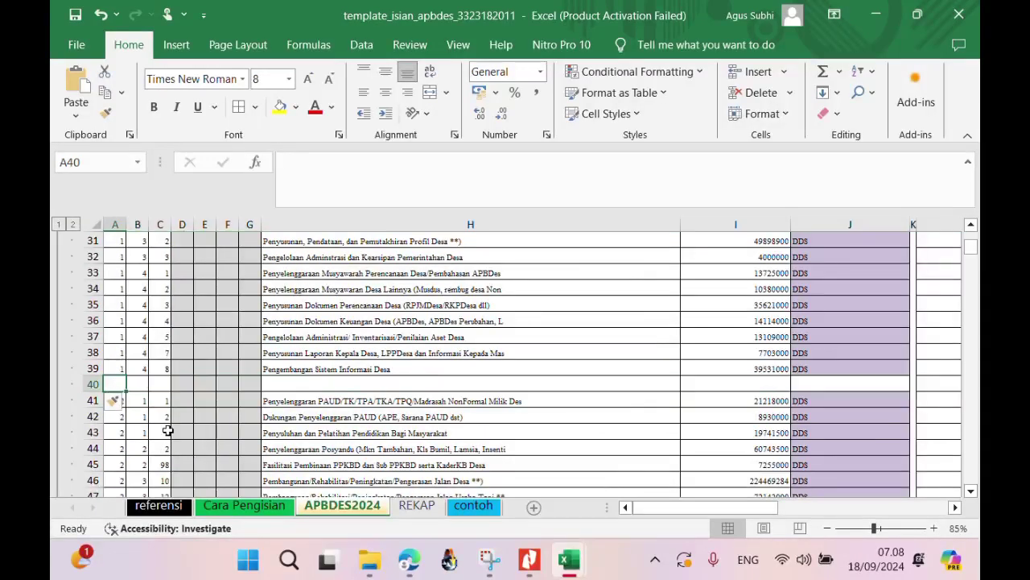
Enter the activity code 1, 4, 10 in cells A40 to C40 of the new row.
{"action": "type", "text": "1"}
{"action": "key", "text": "Tab"}
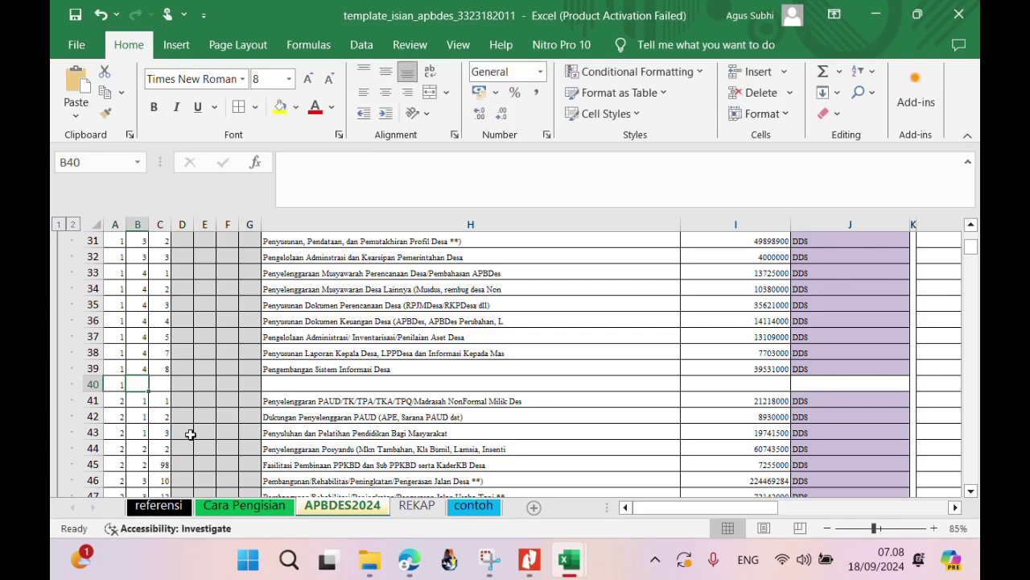
{"action": "type", "text": "4"}
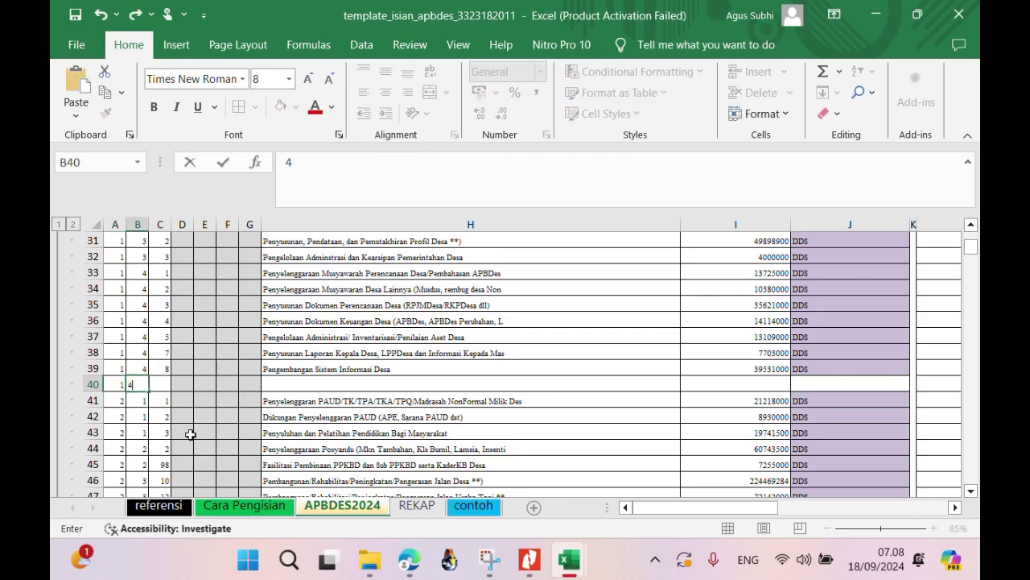
{"action": "key", "text": "Tab"}
{"action": "type", "text": "10"}
{"action": "key", "text": "Tab"}
{"action": "key", "text": "Tab"}
{"action": "key", "text": "Tab"}
{"action": "key", "text": "Tab"}
{"action": "key", "text": "Tab"}
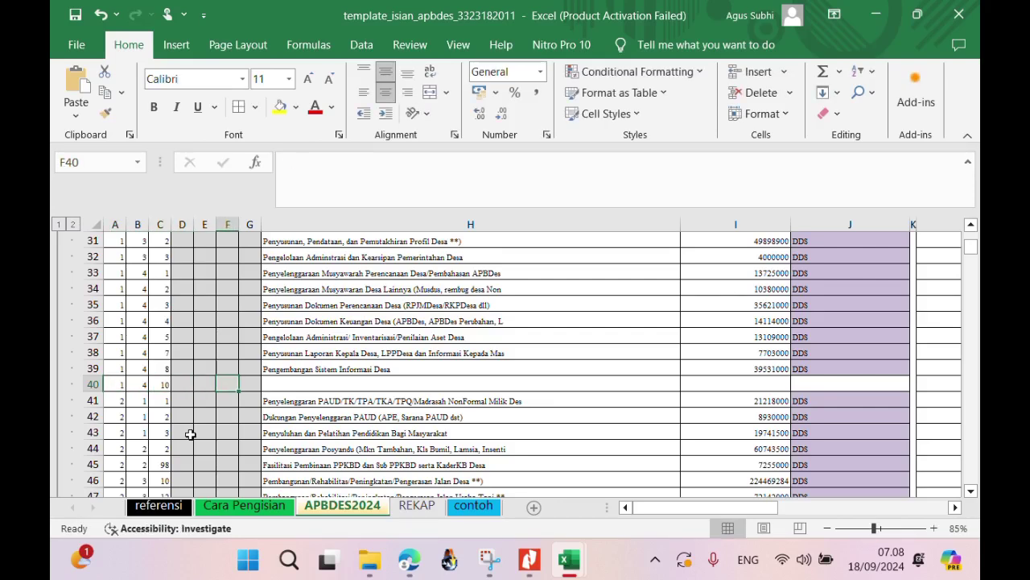
Paste the copied activity title into H40, complete its last word as "Kewilayahan", and enter the amount 11745100 in I40.
{"action": "key", "text": "ctrl+v"}
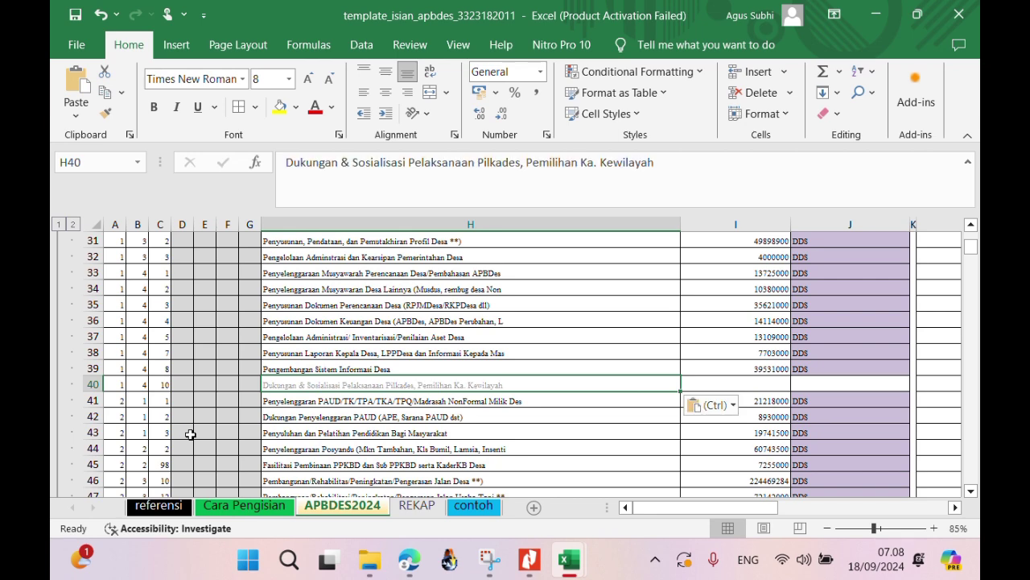
{"action": "left_click", "coordinate": [682, 176]}
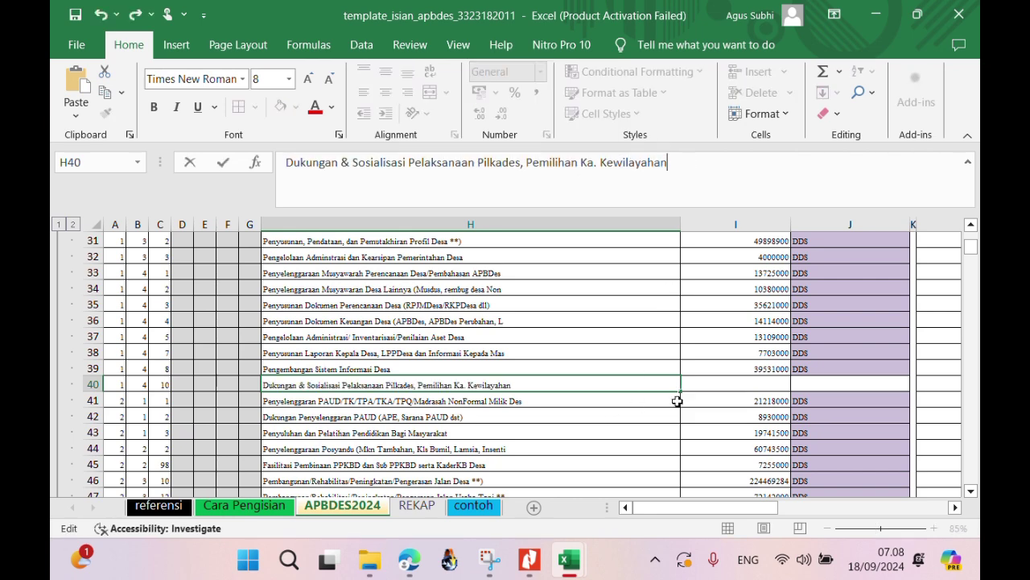
{"action": "left_click", "coordinate": [708, 385]}
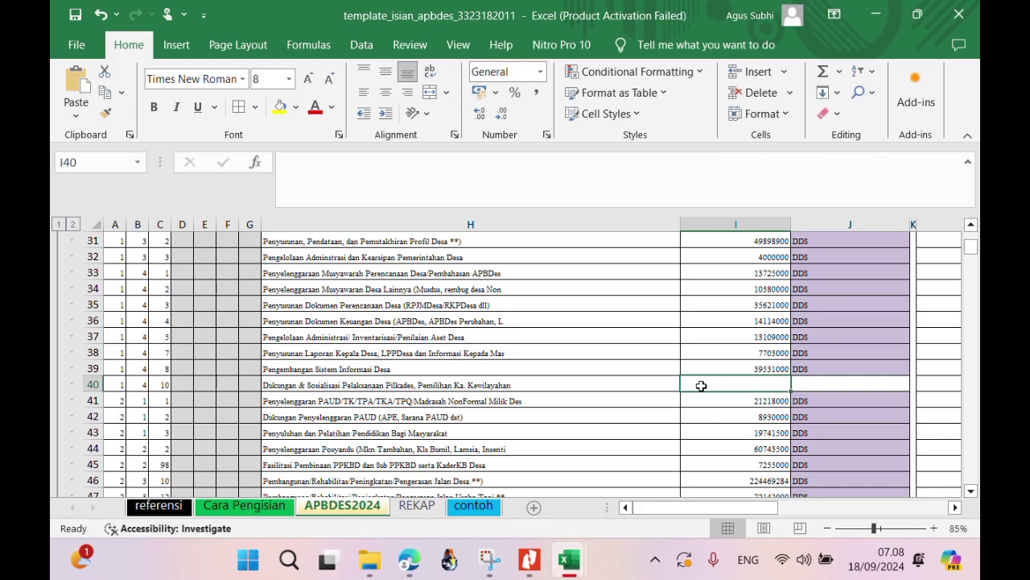
{"action": "type", "text": "11745100"}
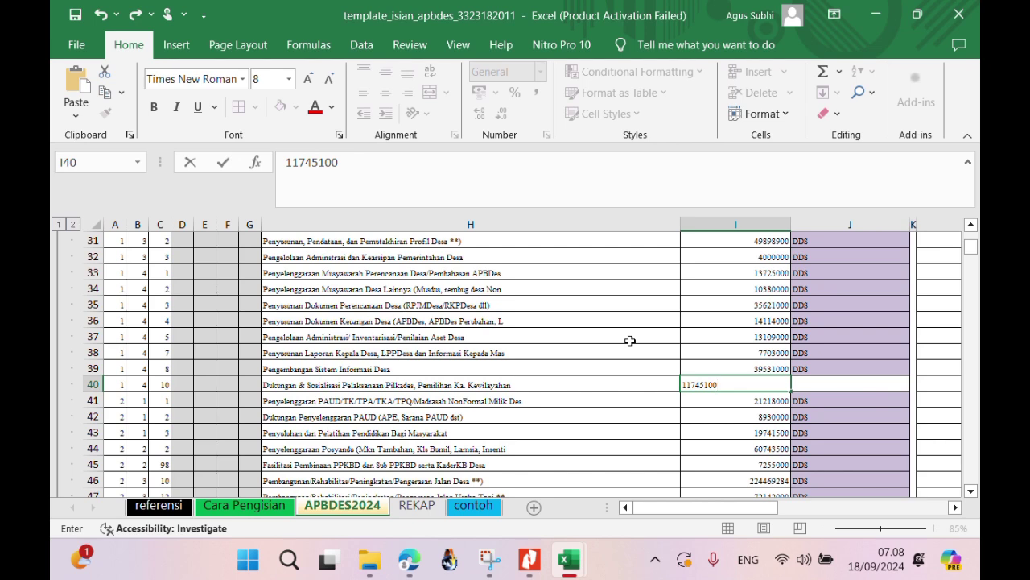
{"action": "key", "text": "Return"}
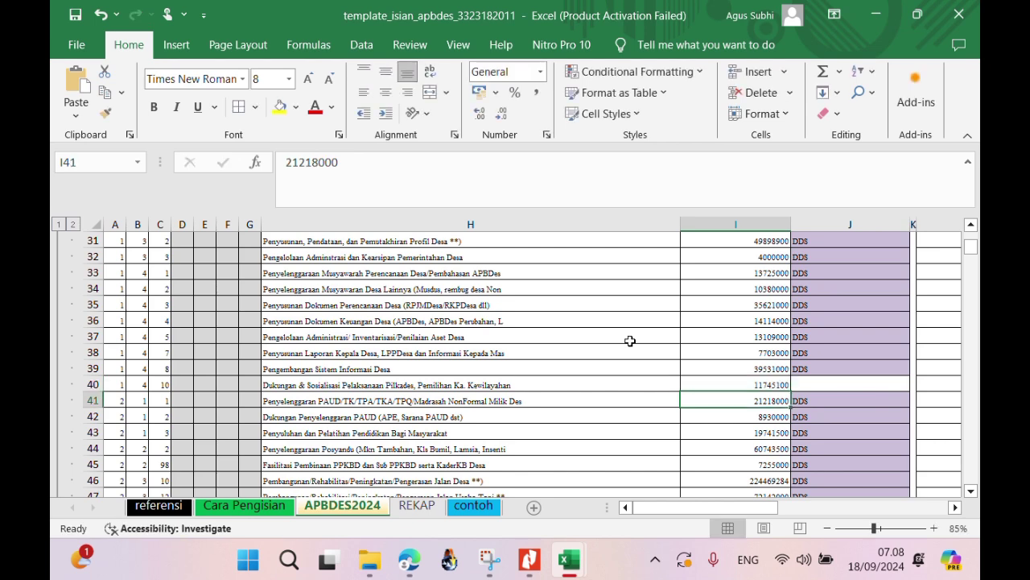
Check the funding source of activity 1.4.10 in 1c.pdf and set J40 in the template to PBH.
{"action": "left_click", "coordinate": [529, 559]}
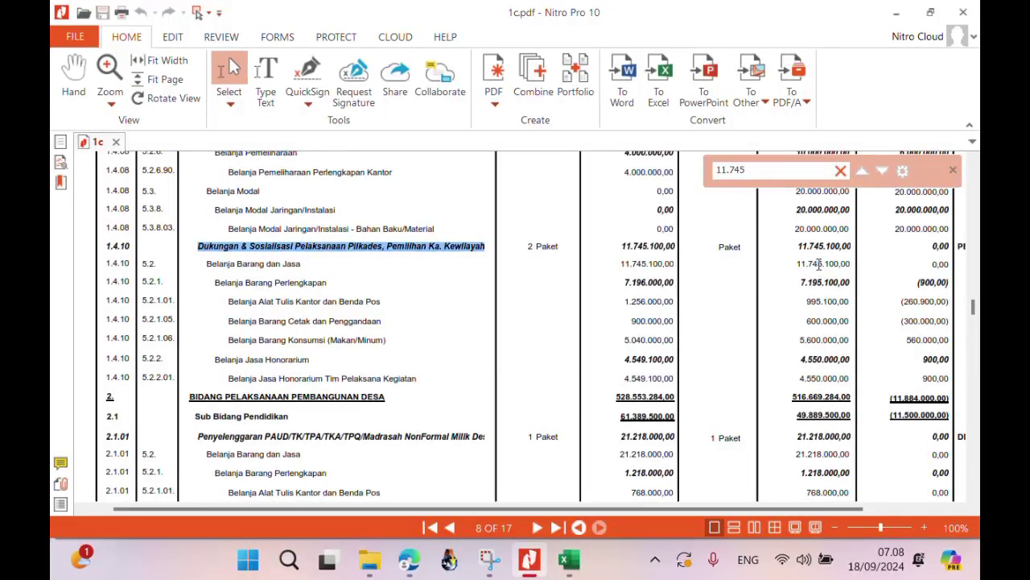
{"action": "mouse_move", "coordinate": [670, 505]}
{"action": "left_mouse_down"}
{"action": "mouse_move", "coordinate": [738, 505]}
{"action": "mouse_move", "coordinate": [651, 506]}
{"action": "left_mouse_up"}
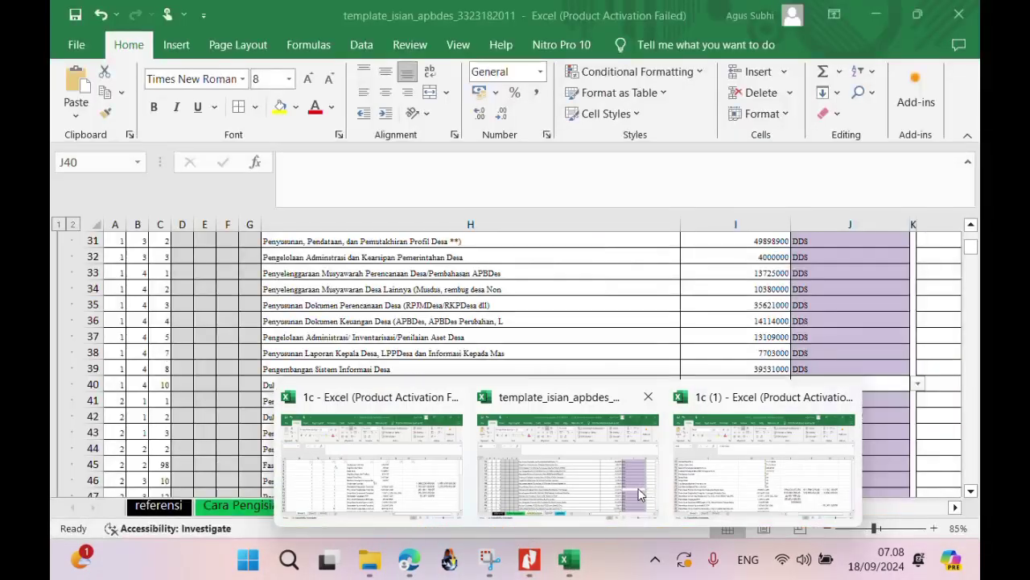
{"action": "left_click", "coordinate": [568, 463]}
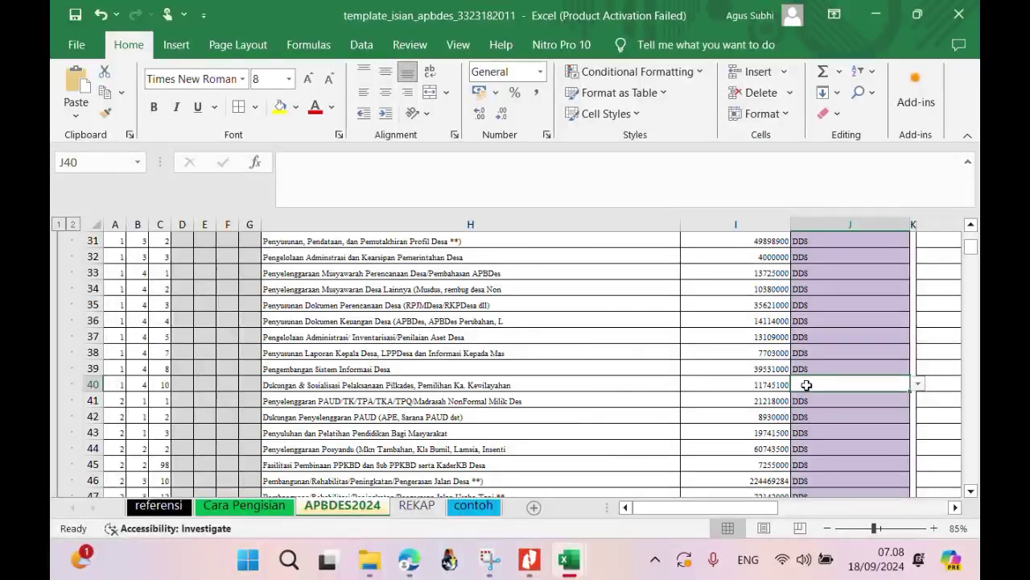
{"action": "left_click", "coordinate": [919, 386]}
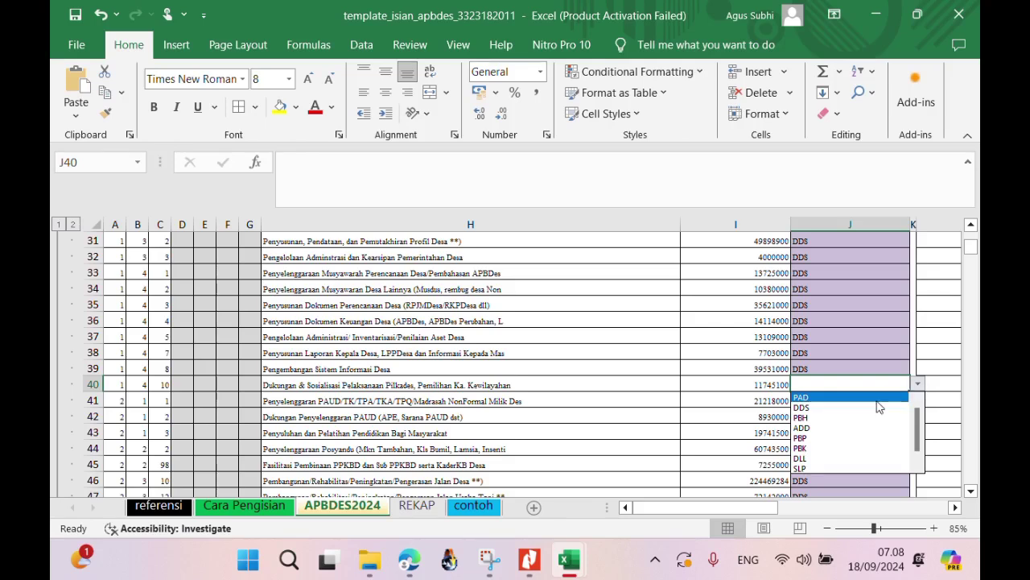
{"action": "left_click", "coordinate": [854, 416]}
{"action": "left_click", "coordinate": [511, 416]}
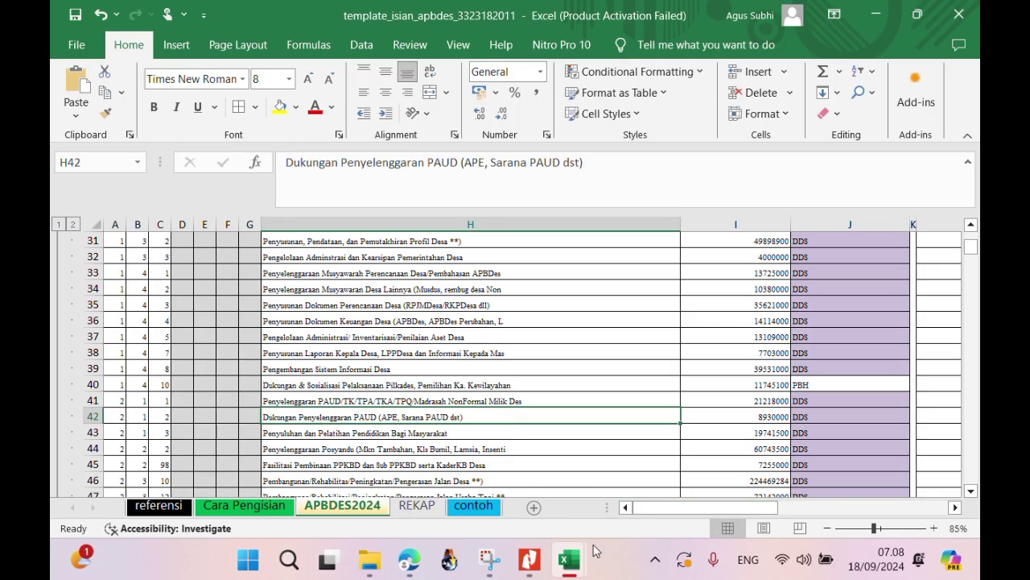
Check the H23 difference in the 1c (1) workbook and search 1c.pdf for 6.600.
{"action": "mouse_move", "coordinate": [570, 560]}
{"action": "left_click", "coordinate": [830, 465]}
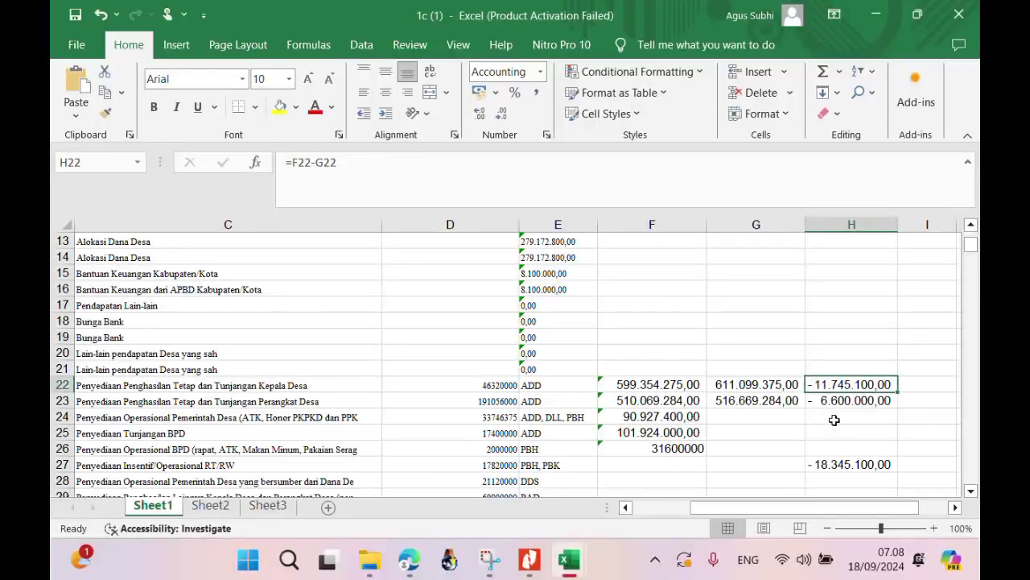
{"action": "left_click", "coordinate": [529, 560]}
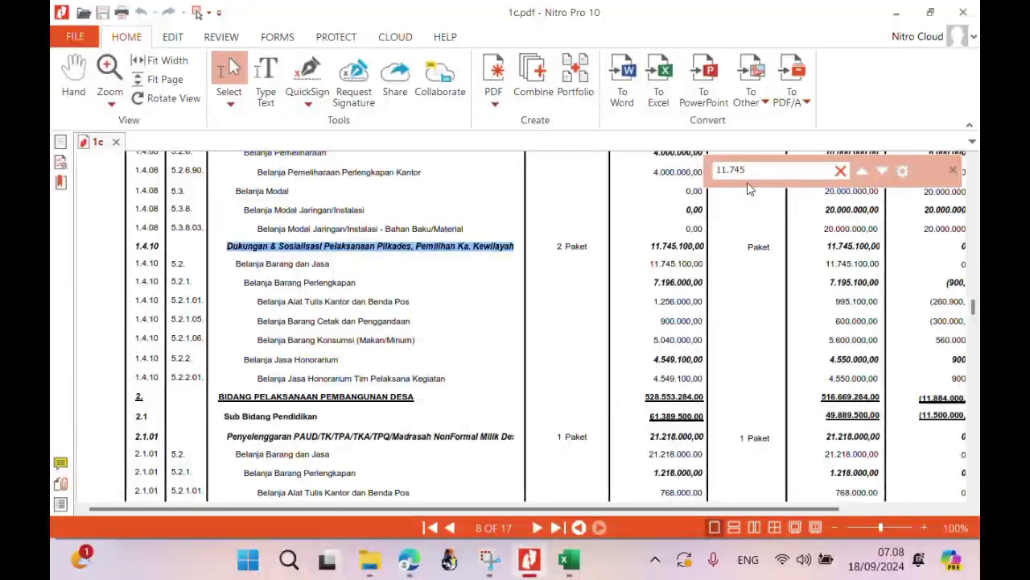
{"action": "left_click_drag", "start_coordinate": [747, 170], "coordinate": [668, 161]}
{"action": "type", "text": "6.600"}
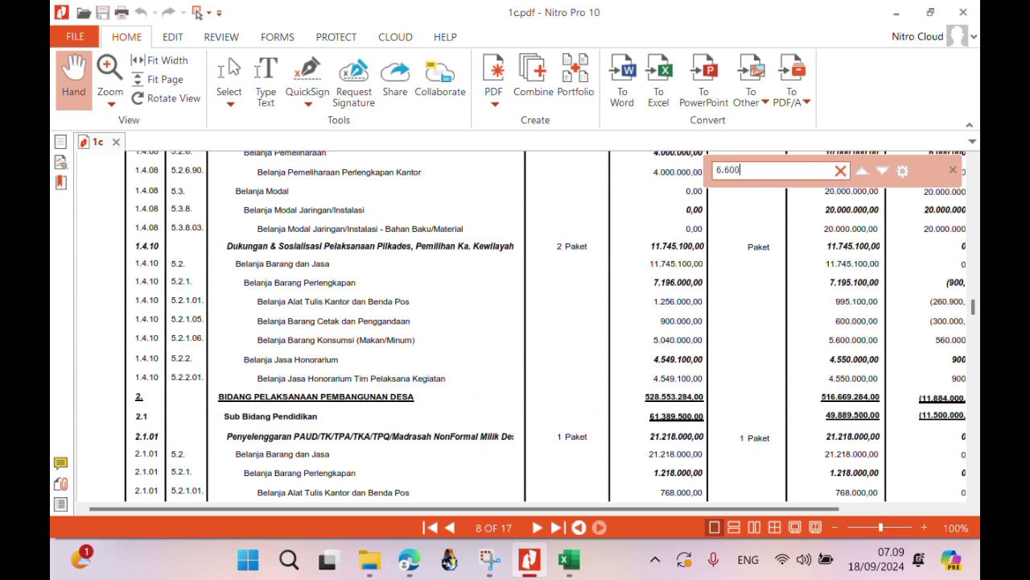
{"action": "key", "text": "Return"}
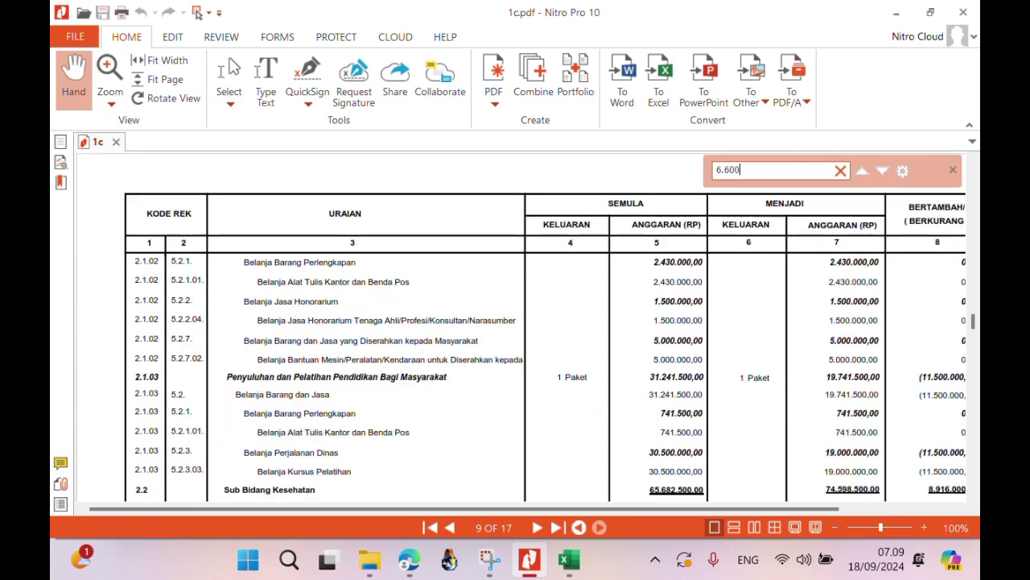
{"action": "key", "text": "Return"}
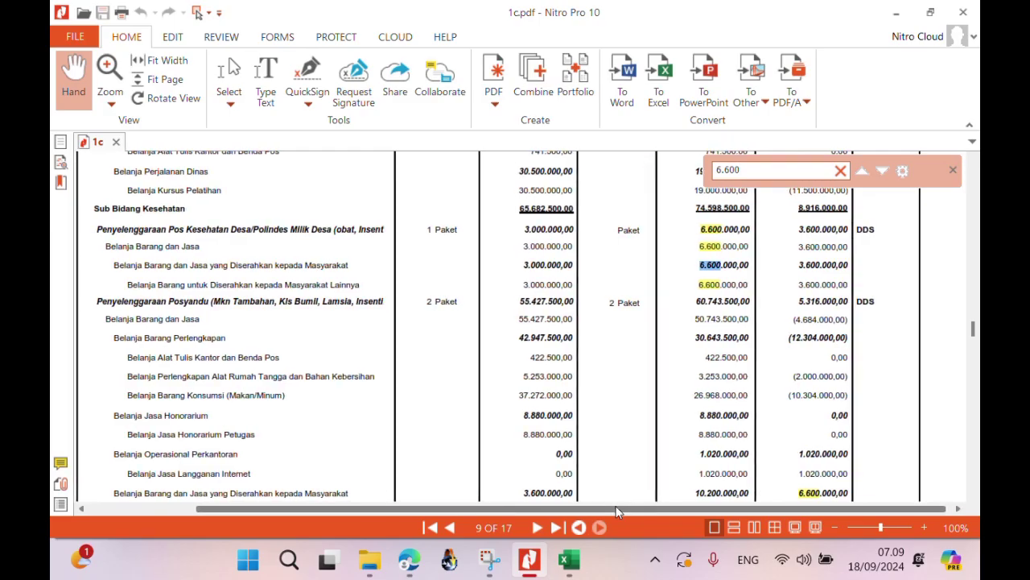
Copy the title of activity 2.2.01 in 1c.pdf, from "Penyelenggaraan Pos Kesehatan" through the opening parenthesis after "Milik Desa".
{"action": "left_click_drag", "start_coordinate": [621, 508], "coordinate": [550, 512]}
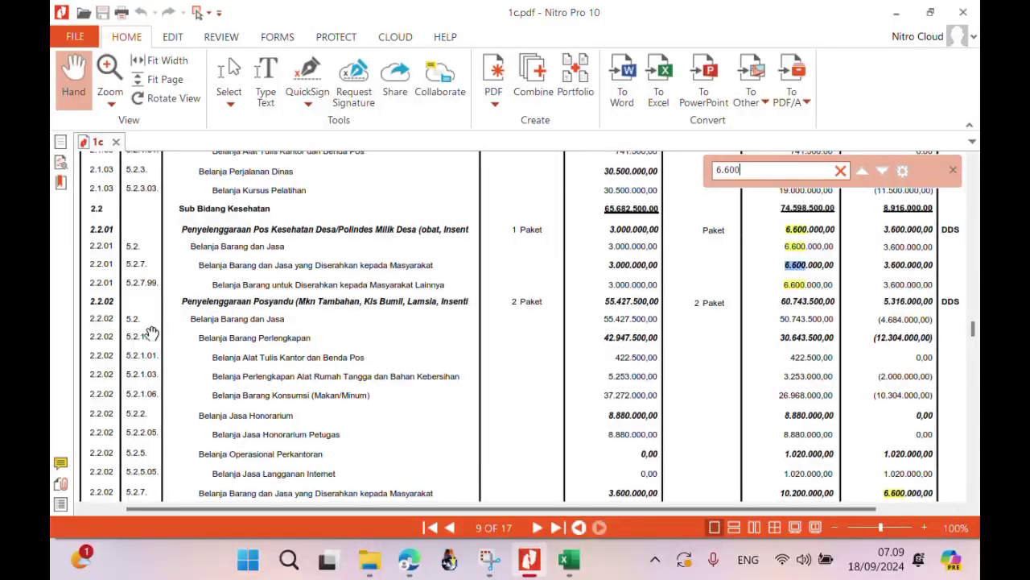
{"action": "left_click", "coordinate": [266, 76]}
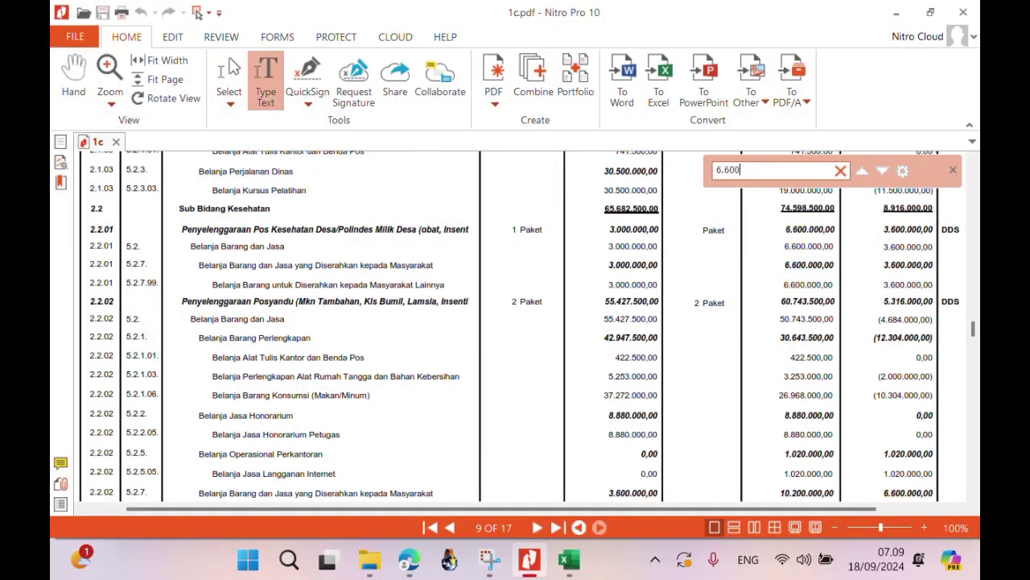
{"action": "left_click_drag", "start_coordinate": [177, 242], "coordinate": [416, 214]}
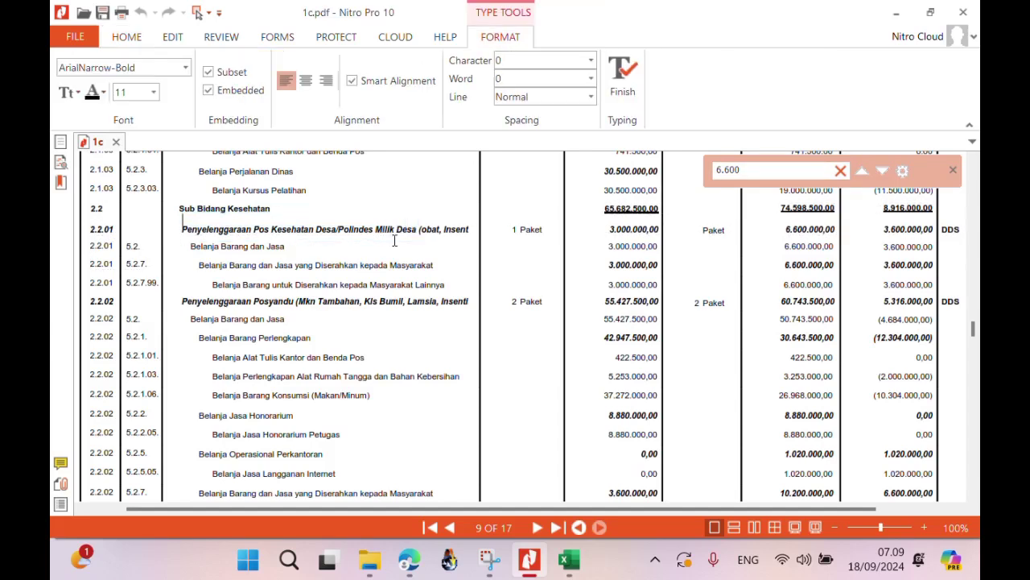
{"action": "left_click", "coordinate": [137, 38]}
{"action": "left_click", "coordinate": [229, 71]}
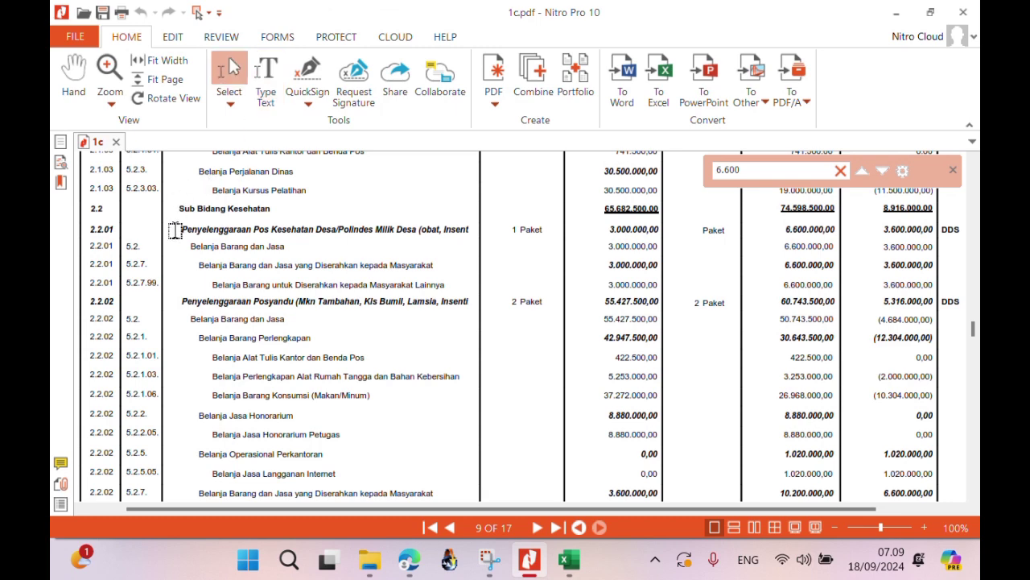
{"action": "left_click_drag", "start_coordinate": [175, 230], "coordinate": [417, 238]}
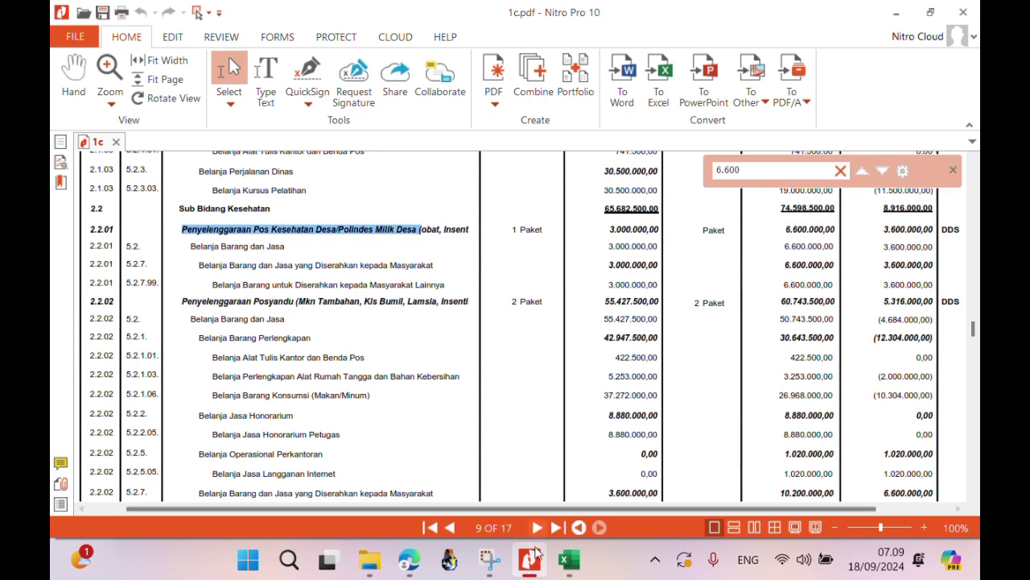
Switch to the template workbook and insert a blank row above the Penyelenggaraan Posyandu activity in row 44.
{"action": "mouse_move", "coordinate": [570, 559]}
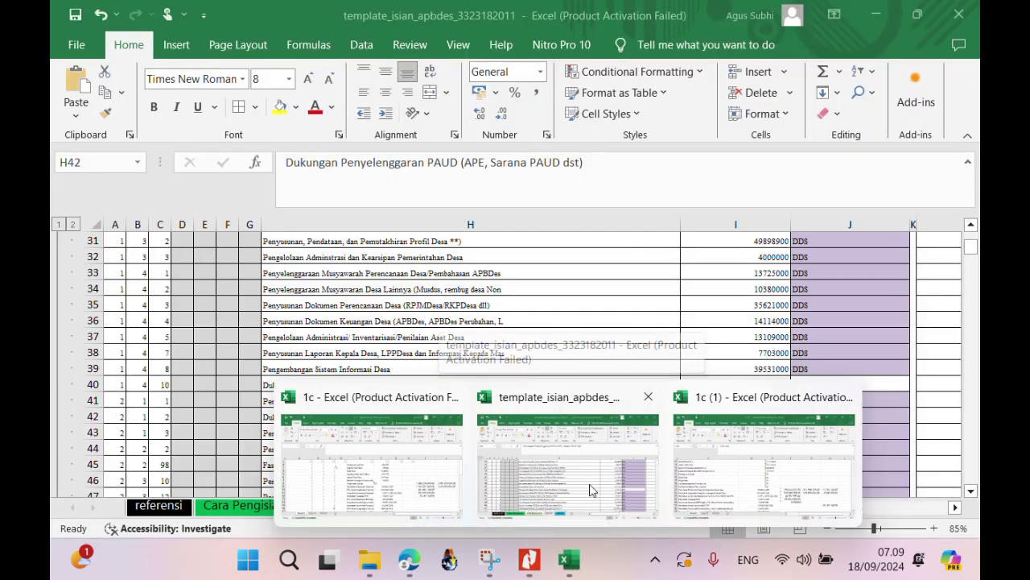
{"action": "left_click", "coordinate": [616, 499]}
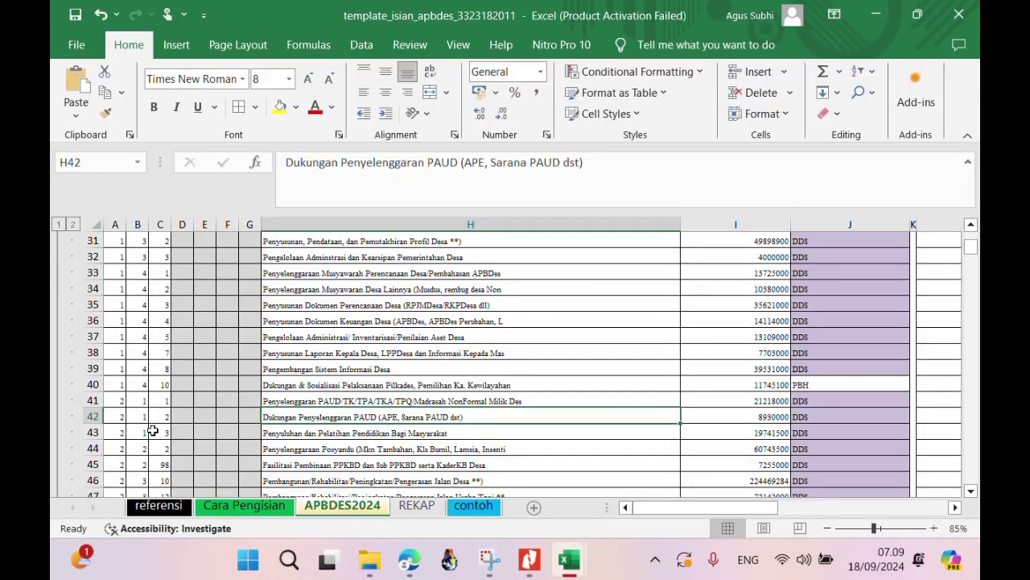
{"action": "left_click", "coordinate": [91, 449]}
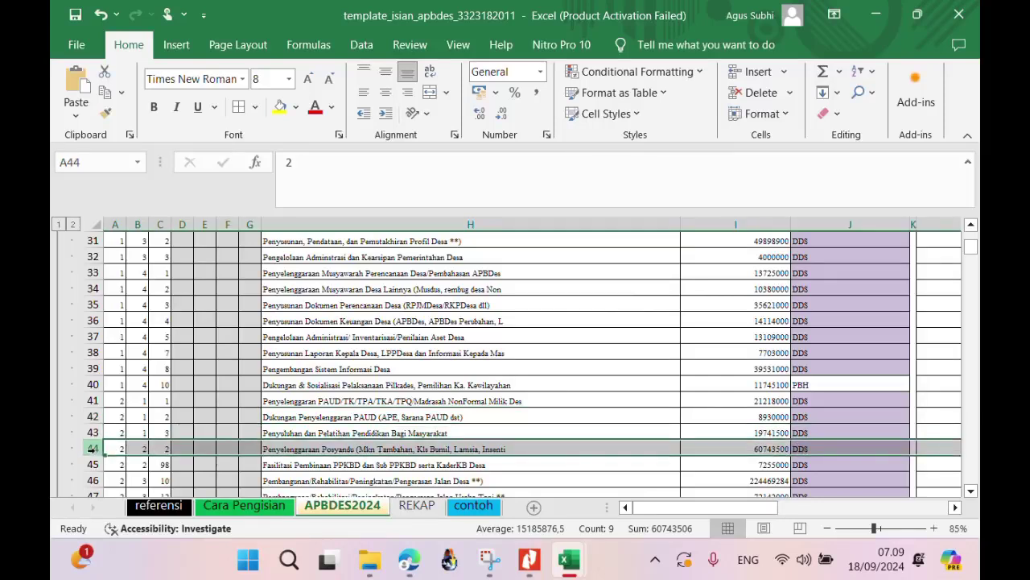
{"action": "right_click", "coordinate": [92, 448]}
{"action": "left_click", "coordinate": [171, 310]}
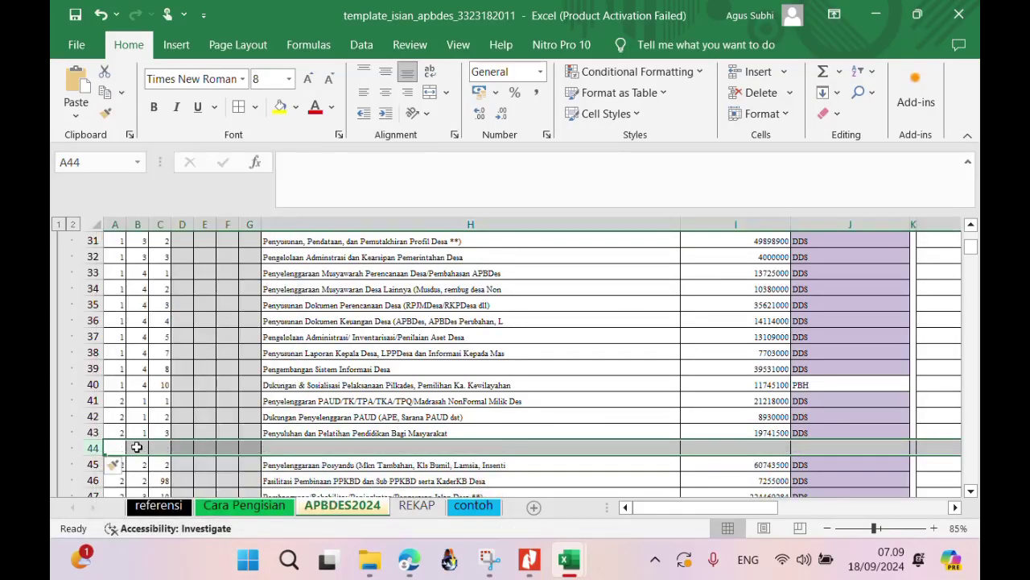
Enter the activity code 2, 2, 1 in A44 to C44 and paste the copied Pos Kesehatan Desa title into H44.
{"action": "type", "text": "2q"}
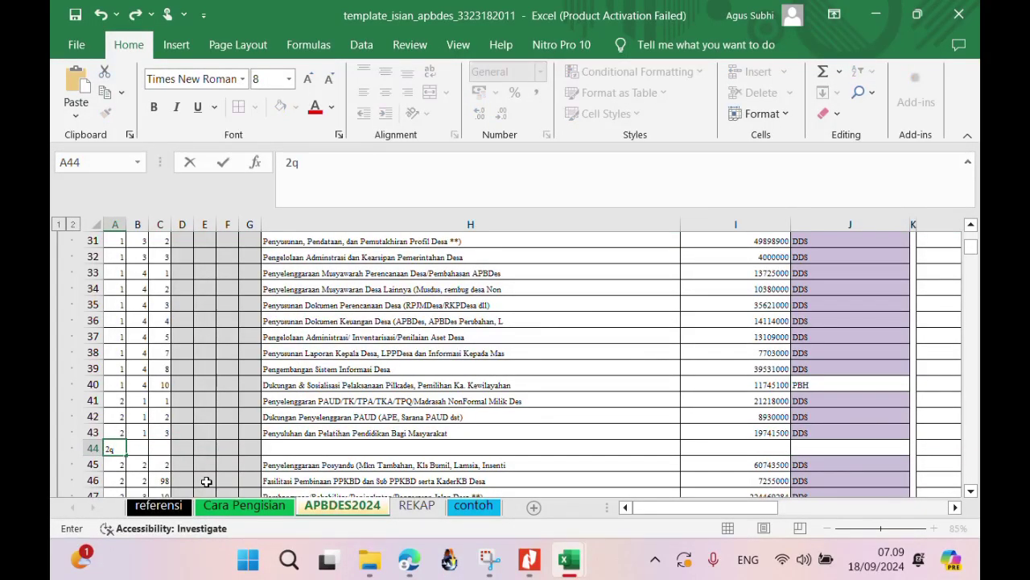
{"action": "key", "text": "Tab"}
{"action": "type", "text": "2"}
{"action": "key", "text": "Tab"}
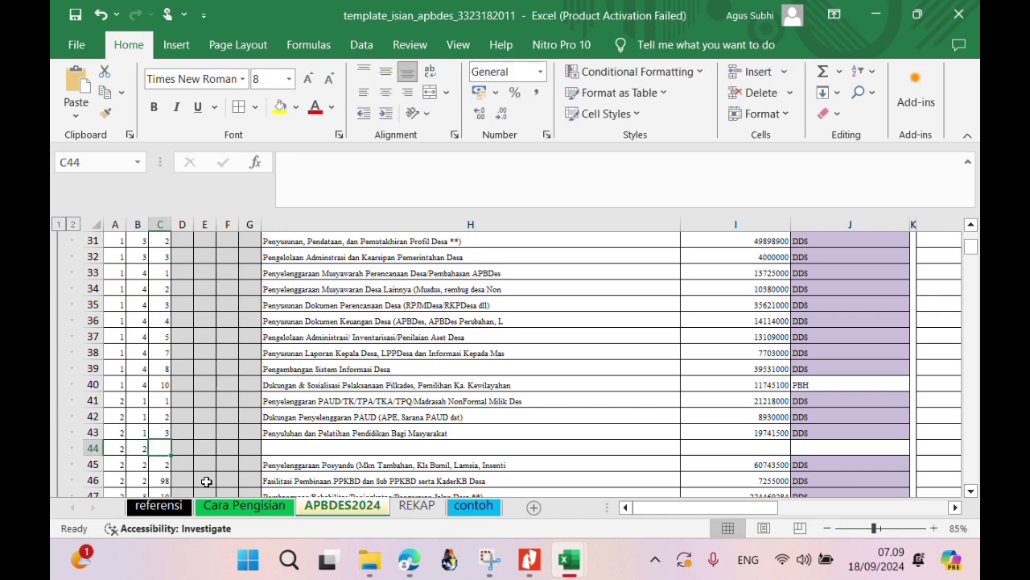
{"action": "type", "text": "1"}
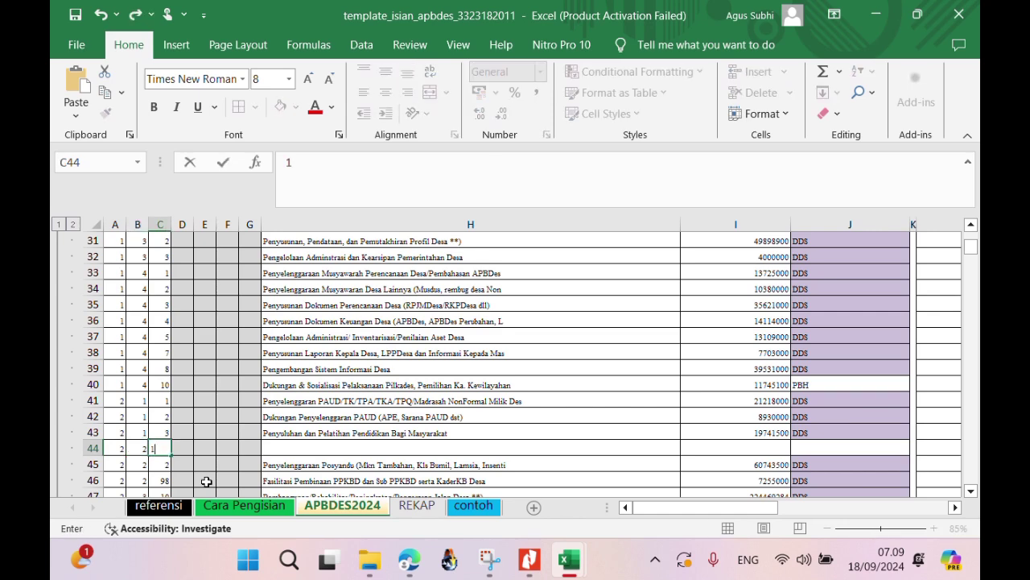
{"action": "left_click", "coordinate": [272, 450]}
{"action": "type", "text": "Penyelenggaraan Pos Kesehatan Desa/Polindes Milik Desa ("}
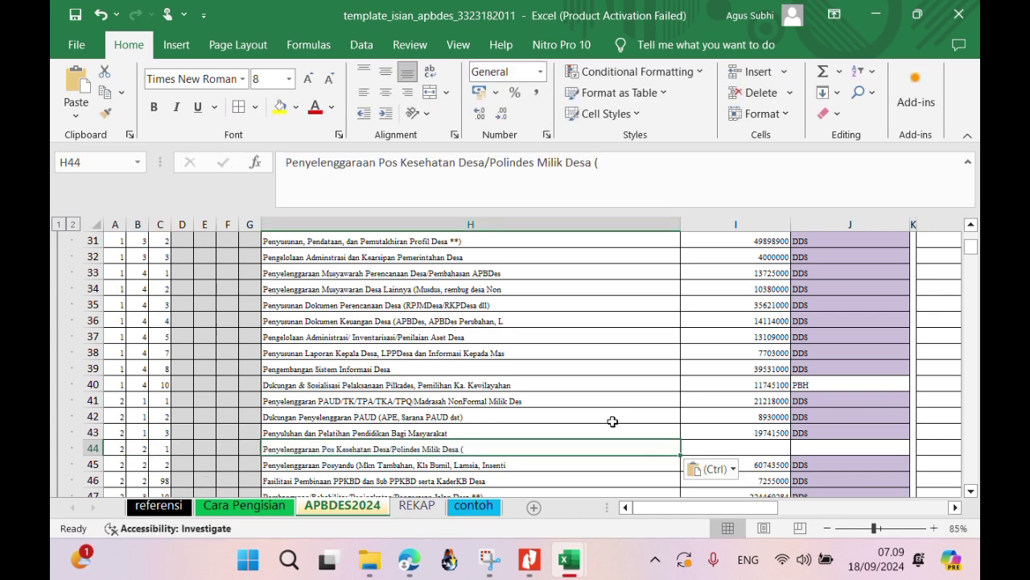
{"action": "left_click", "coordinate": [733, 447]}
{"action": "type", "text": "6600"}
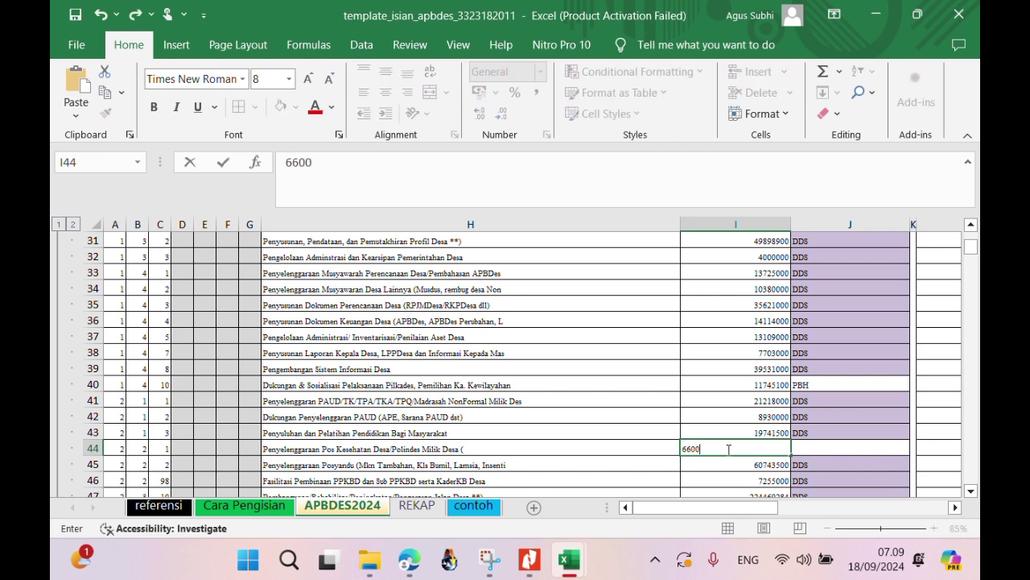
{"action": "type", "text": "000"}
{"action": "key", "text": "Escape"}
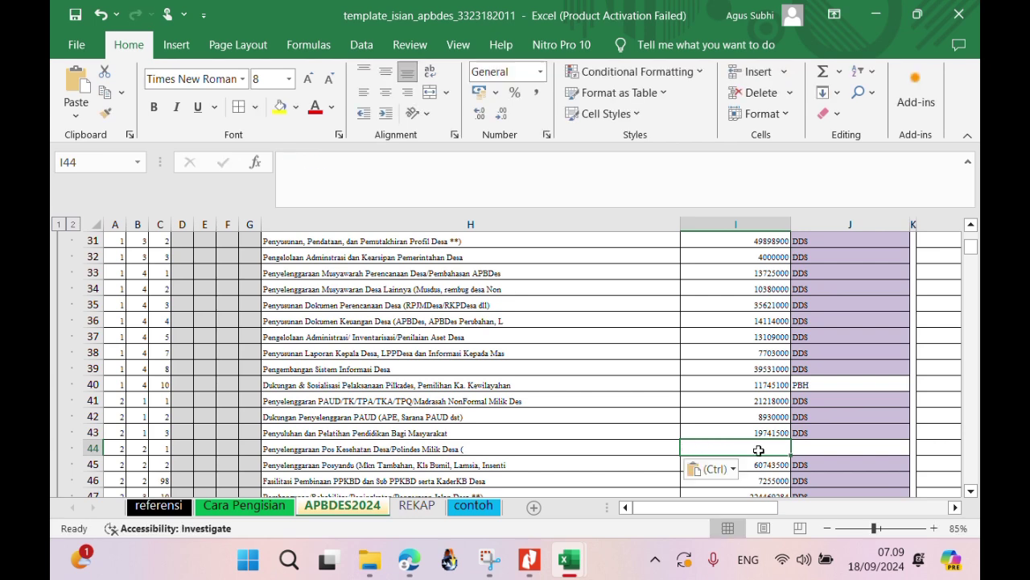
{"action": "key", "text": "ctrl+z"}
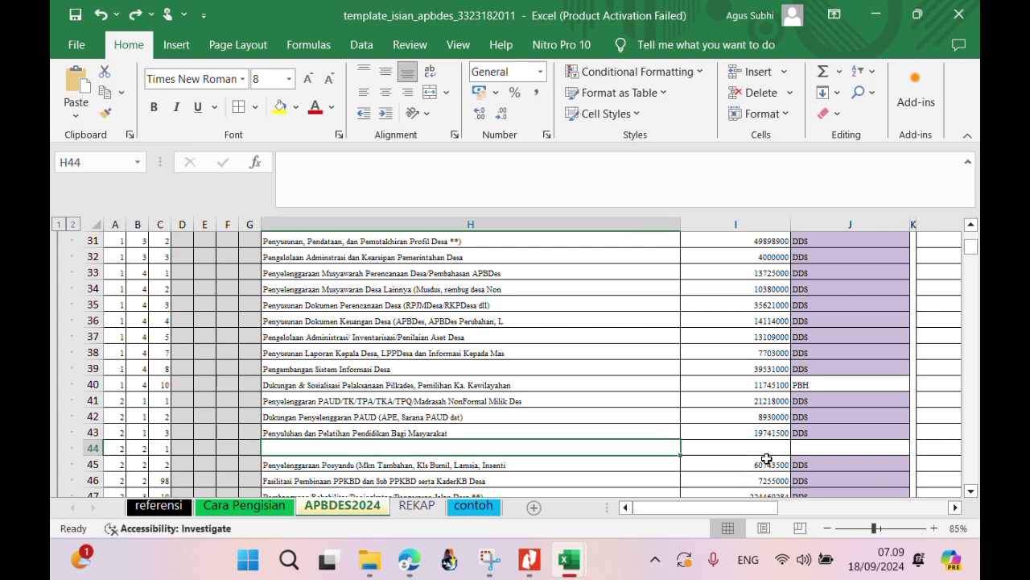
{"action": "left_click", "coordinate": [135, 14]}
Enter the amount 6600000 in I44 for the Pos Kesehatan Desa activity.
{"action": "left_click", "coordinate": [734, 453]}
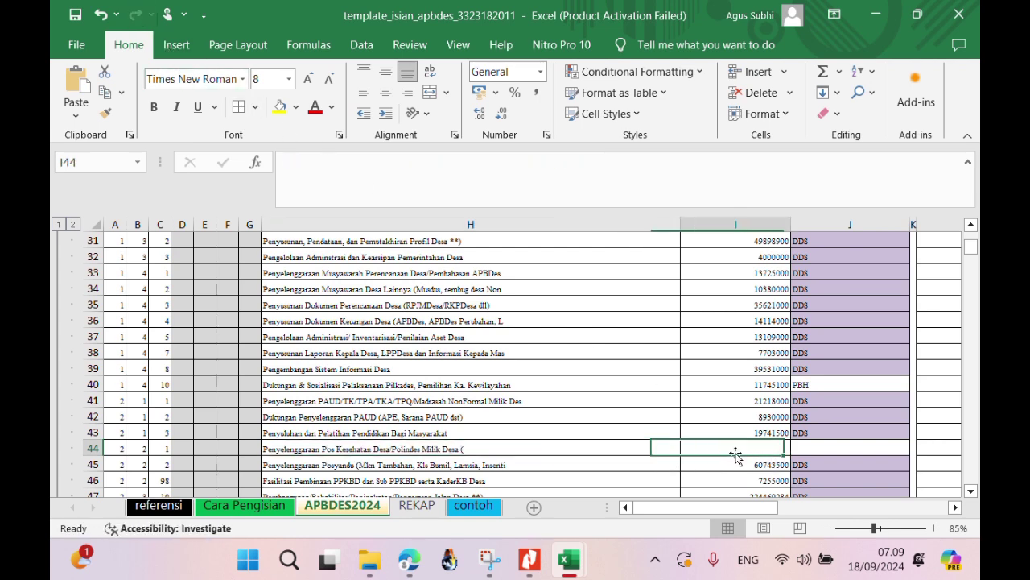
{"action": "type", "text": "6600"}
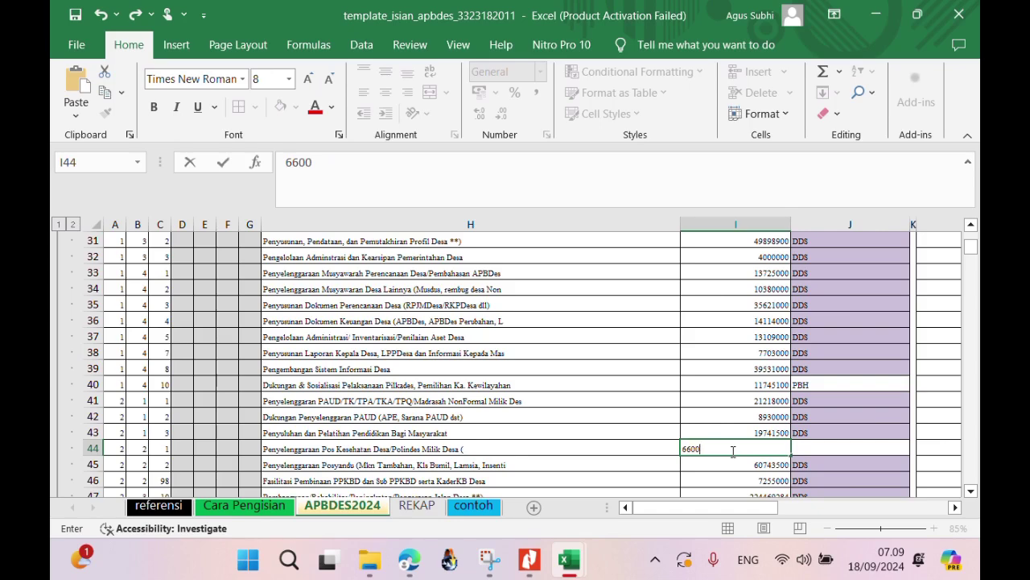
{"action": "type", "text": "000"}
{"action": "key", "text": "Tab"}
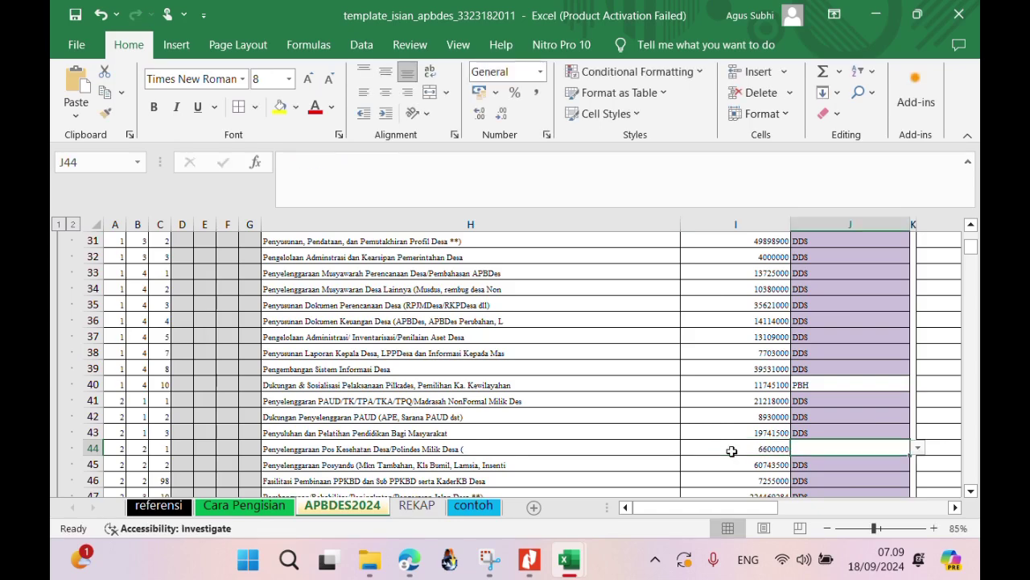
Check the funding source of activity 2.2.01 in 1c.pdf and set J44 in the template to DDS.
{"action": "left_click", "coordinate": [771, 448]}
{"action": "left_click", "coordinate": [862, 444]}
{"action": "mouse_move", "coordinate": [569, 567]}
{"action": "left_click", "coordinate": [531, 562]}
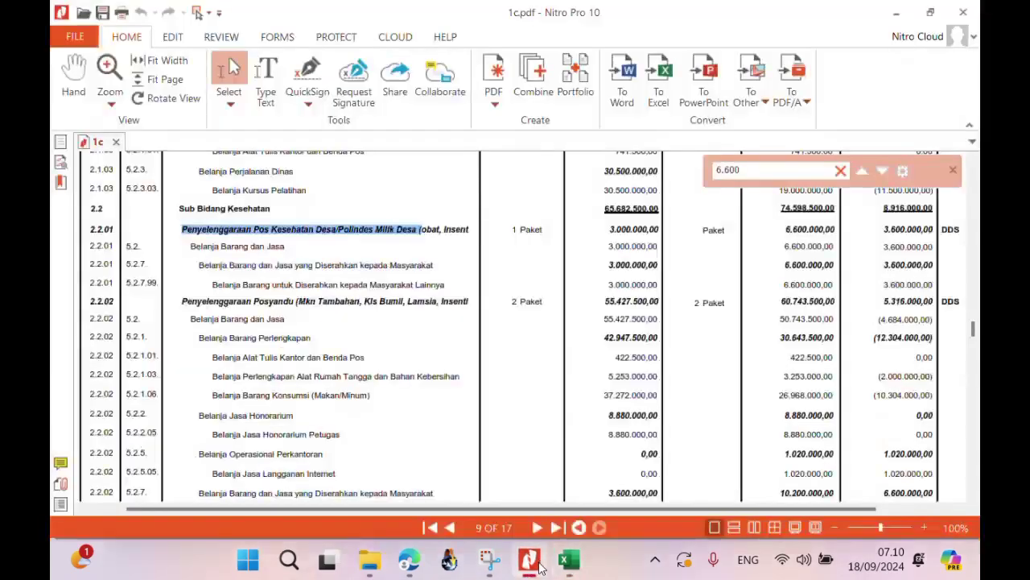
{"action": "left_click", "coordinate": [538, 566]}
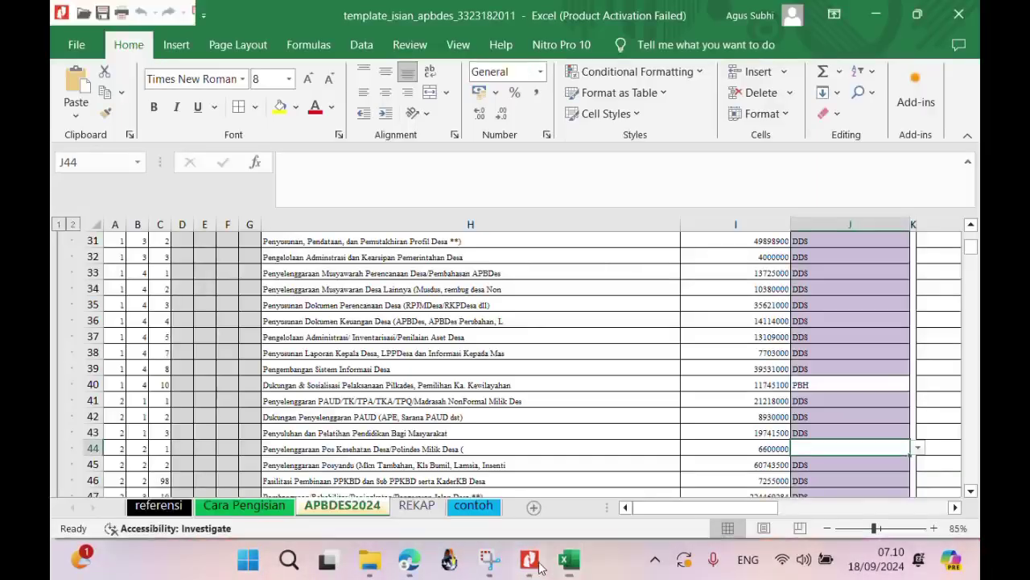
{"action": "left_click", "coordinate": [538, 566]}
{"action": "left_click", "coordinate": [538, 567]}
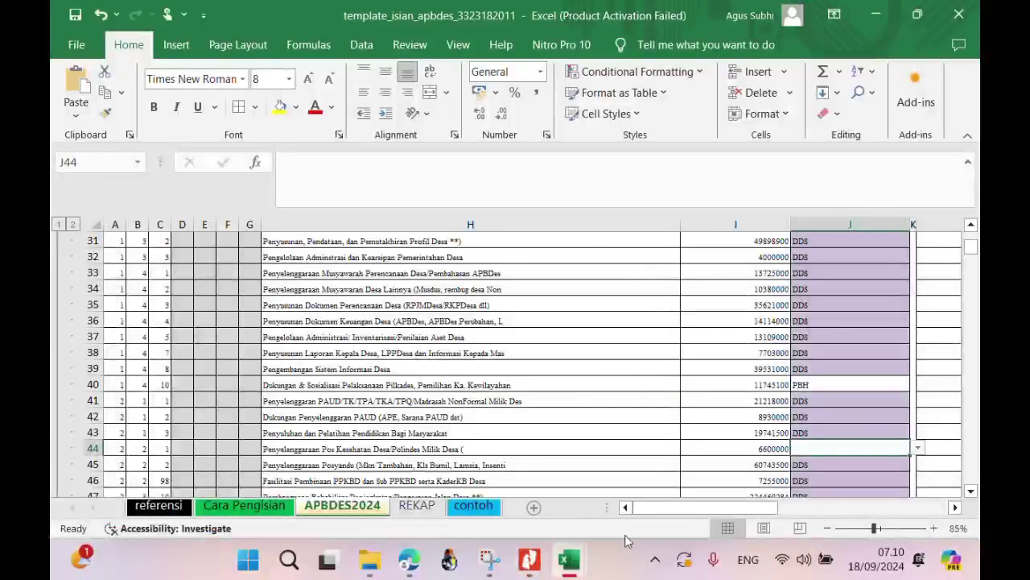
{"action": "left_click", "coordinate": [916, 448]}
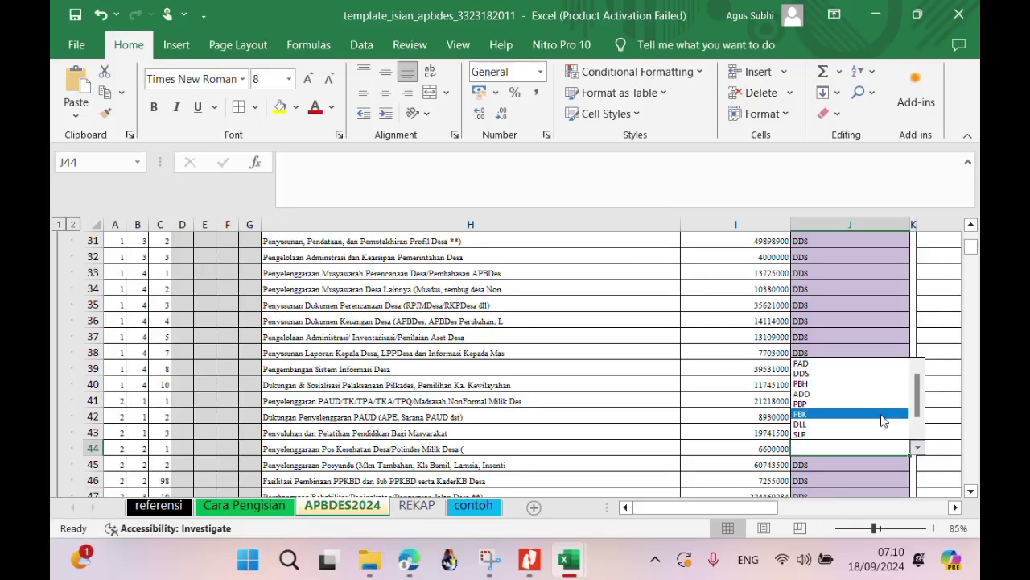
{"action": "left_click", "coordinate": [870, 375]}
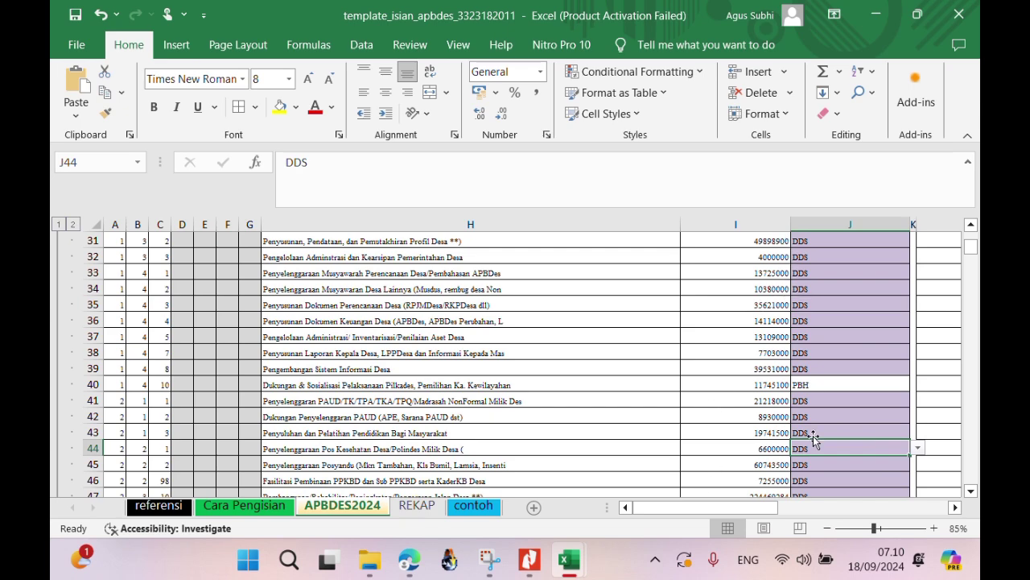
Check the SISA LEBIH / (KURANG) PERHITUNGAN ANGGARAN value in row 74 of the APBDES2024 sheet.
{"action": "scroll", "coordinate": [812, 428], "scroll_direction": "down", "scroll_amount": 20}
{"action": "scroll", "coordinate": [814, 427], "scroll_direction": "up", "scroll_amount": 20}
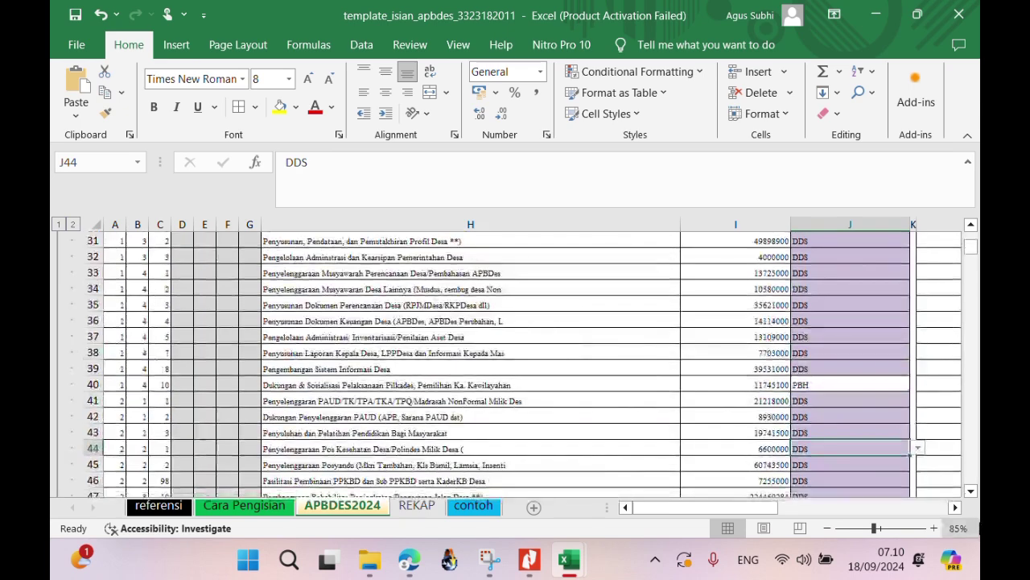
{"action": "left_click_drag", "start_coordinate": [971, 491], "coordinate": [972, 497]}
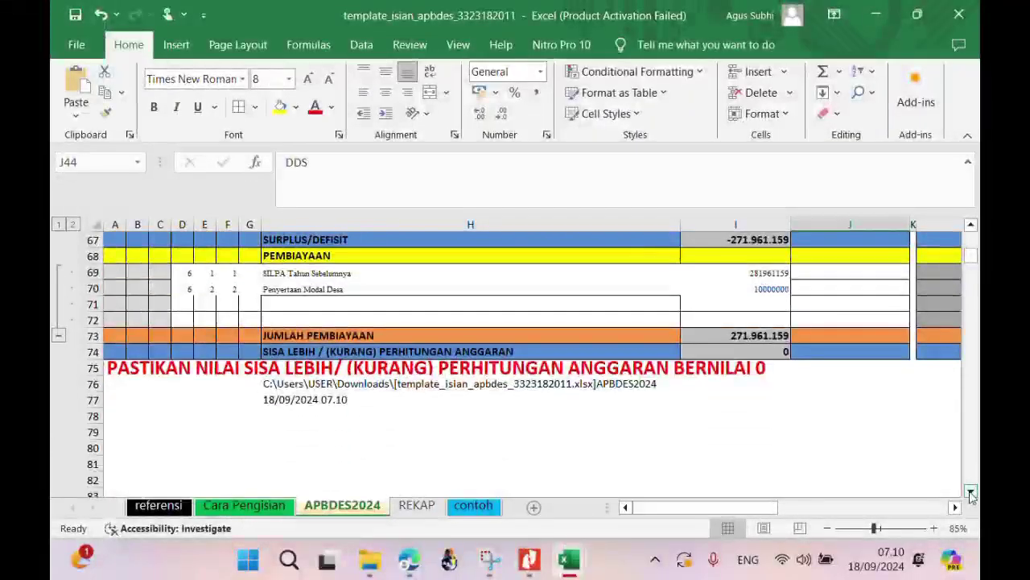
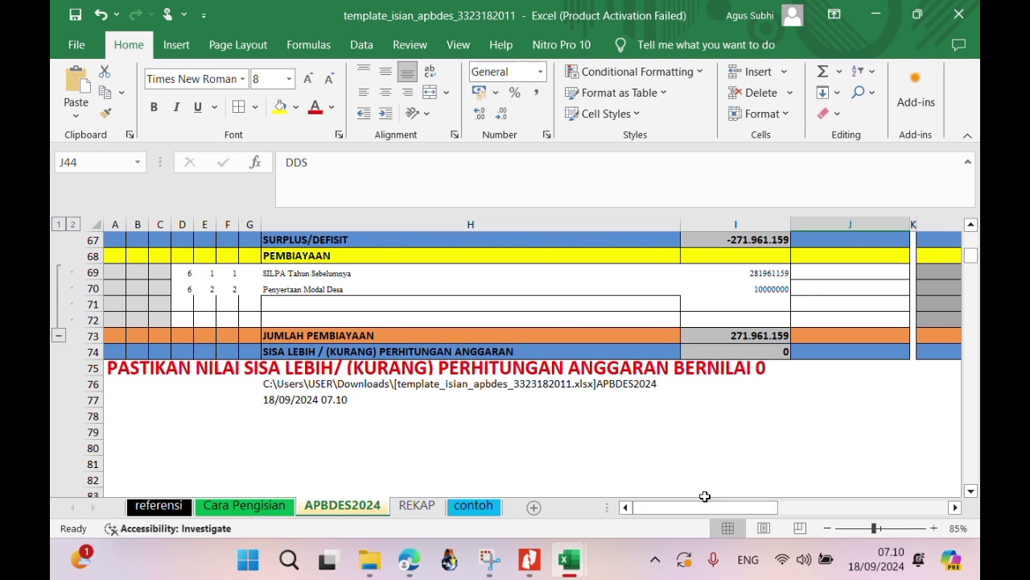
Examine the Balance column for each funding source in the CEK table of the APBDES2024 sheet.
{"action": "left_click_drag", "start_coordinate": [716, 507], "coordinate": [833, 493]}
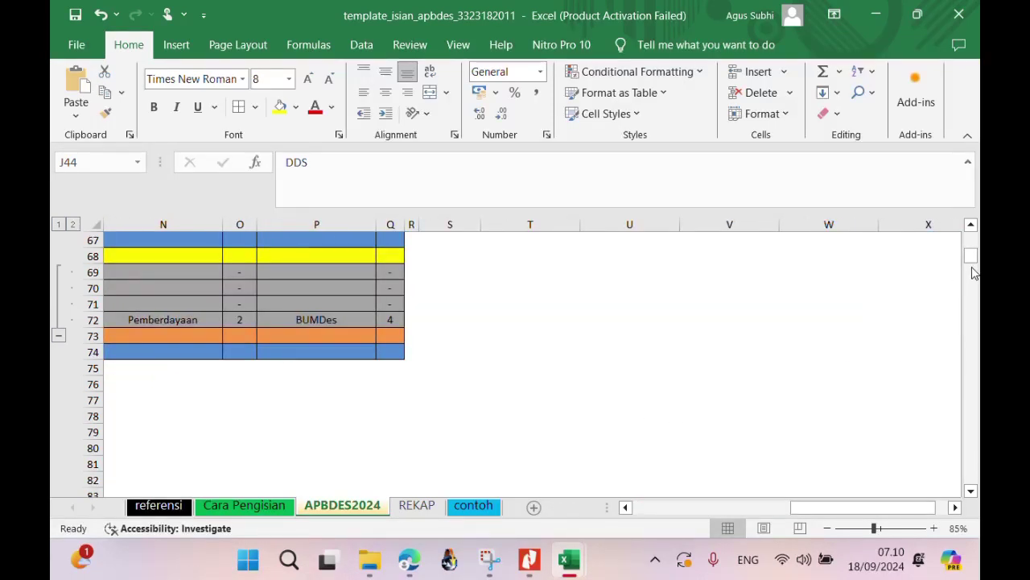
{"action": "left_click_drag", "start_coordinate": [972, 258], "coordinate": [971, 234]}
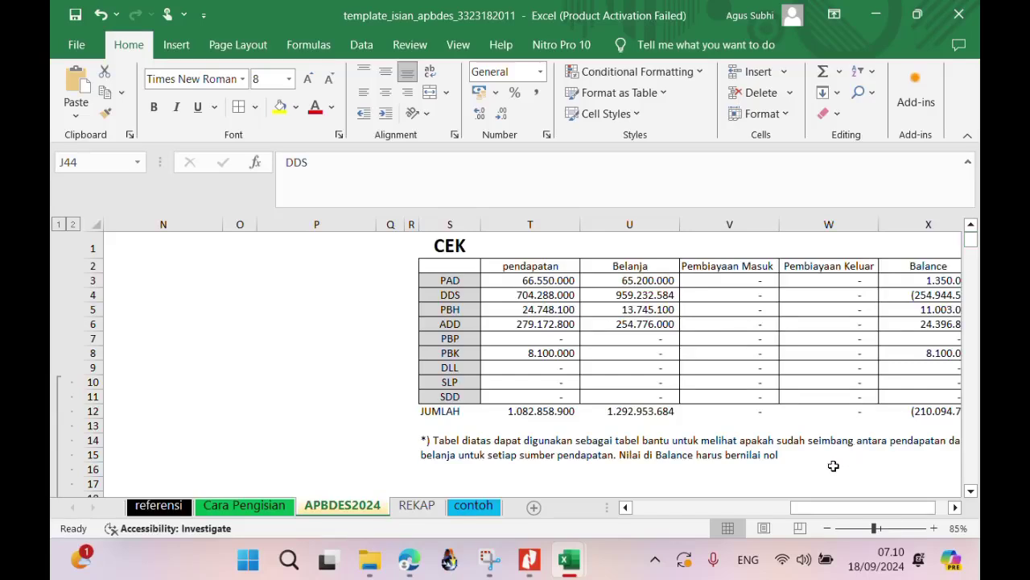
{"action": "left_click_drag", "start_coordinate": [830, 507], "coordinate": [857, 506]}
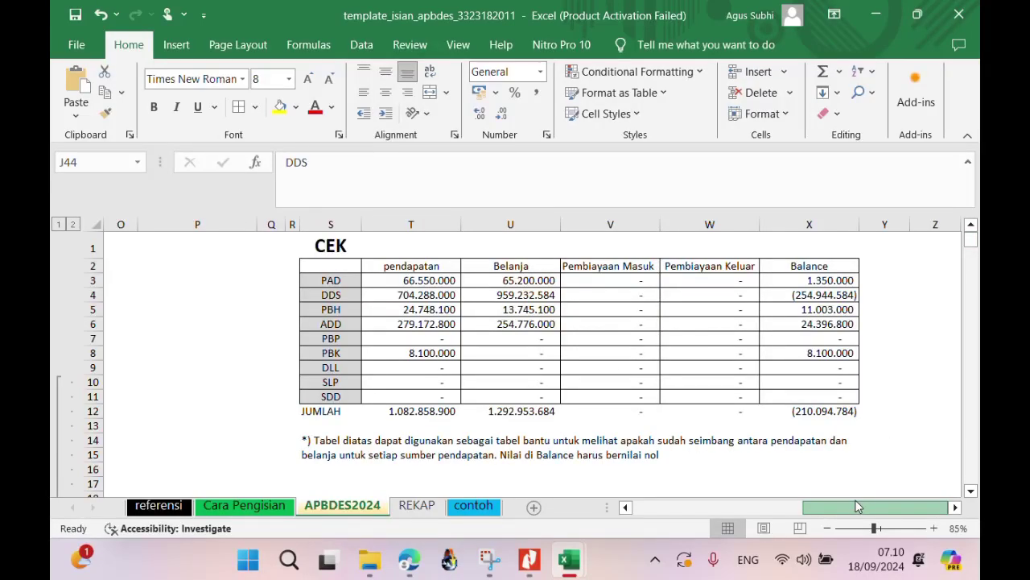
{"action": "left_click_drag", "start_coordinate": [824, 281], "coordinate": [834, 351]}
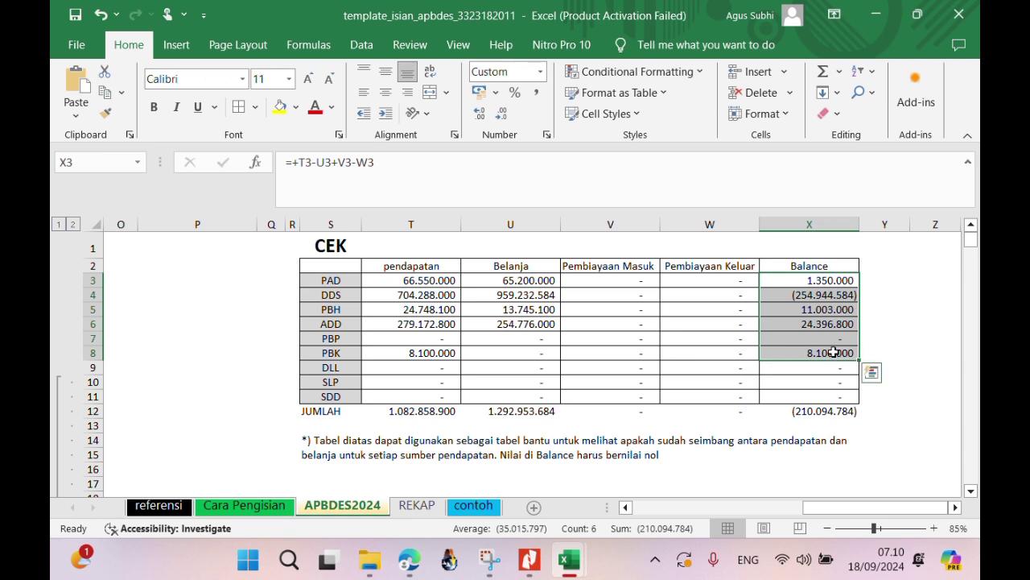
{"action": "left_click", "coordinate": [832, 339]}
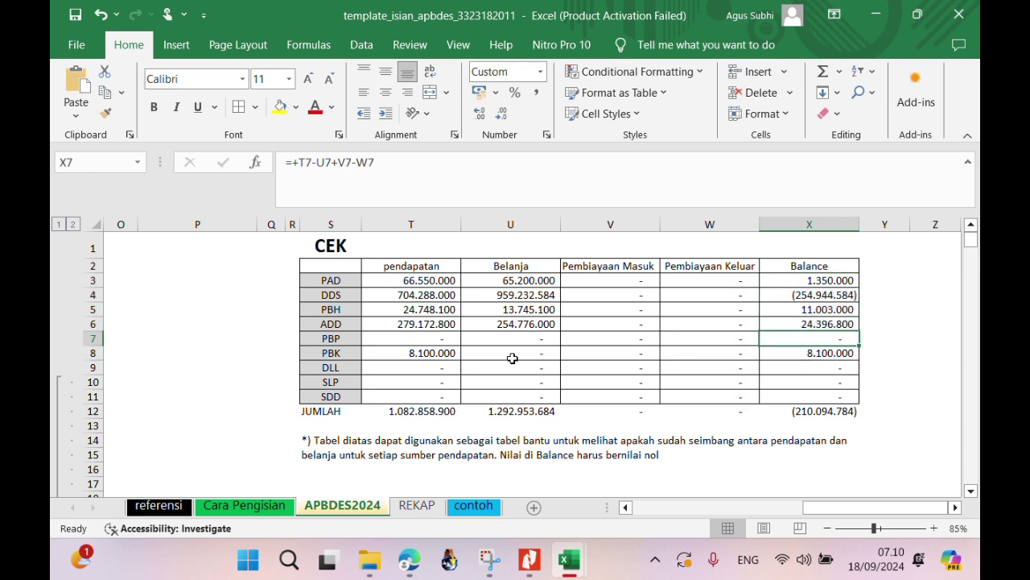
{"action": "left_click", "coordinate": [359, 380]}
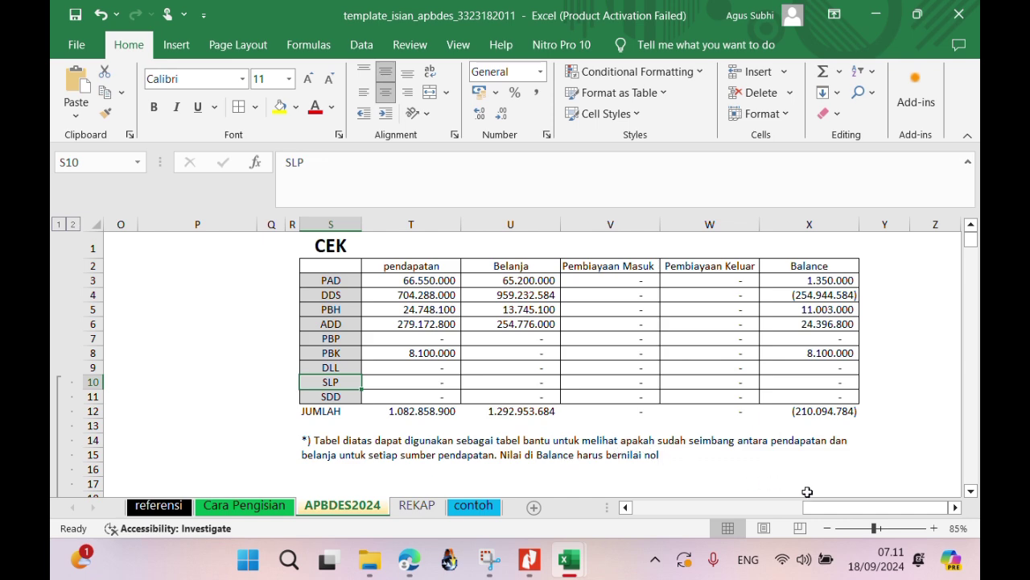
Turn on filtering for the BELANJA table on the APBDES2024 sheet, covering columns A to J from row 20 to row 65.
{"action": "left_click_drag", "start_coordinate": [817, 508], "coordinate": [681, 530]}
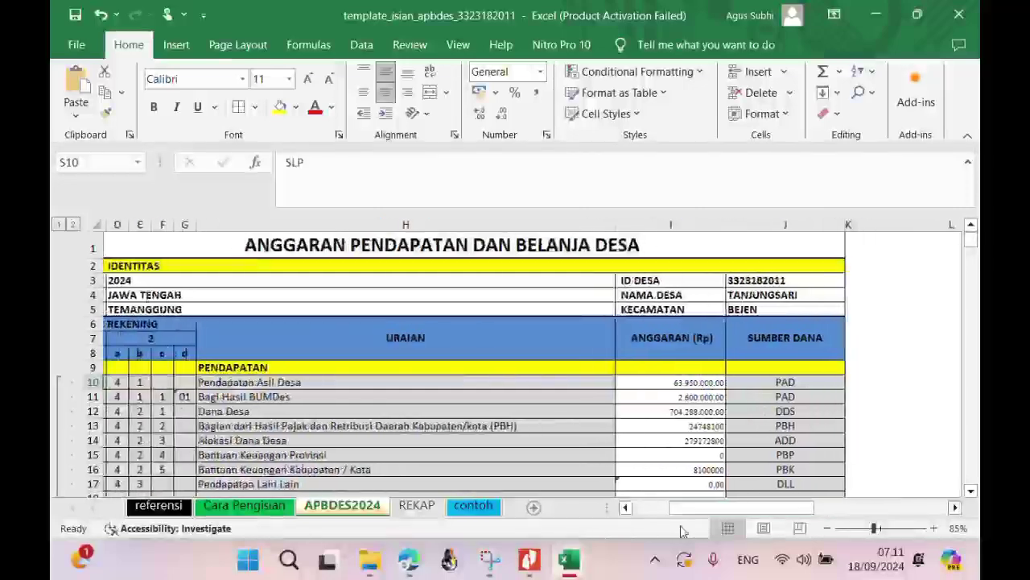
{"action": "mouse_move", "coordinate": [972, 242]}
{"action": "left_mouse_down"}
{"action": "mouse_move", "coordinate": [977, 268]}
{"action": "mouse_move", "coordinate": [970, 242]}
{"action": "left_mouse_up"}
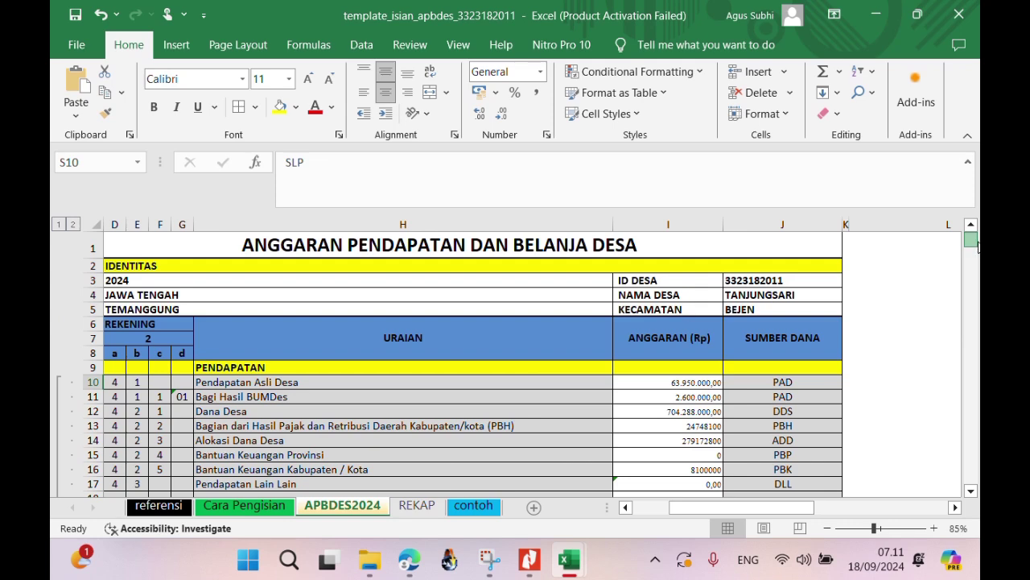
{"action": "scroll", "coordinate": [976, 251], "scroll_direction": "down", "scroll_amount": 6}
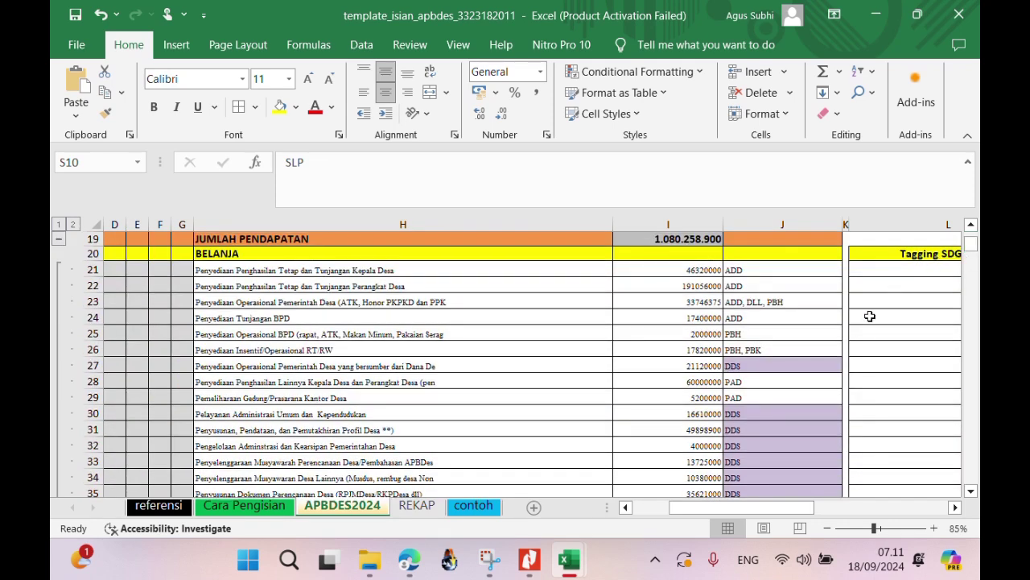
{"action": "left_click", "coordinate": [112, 253]}
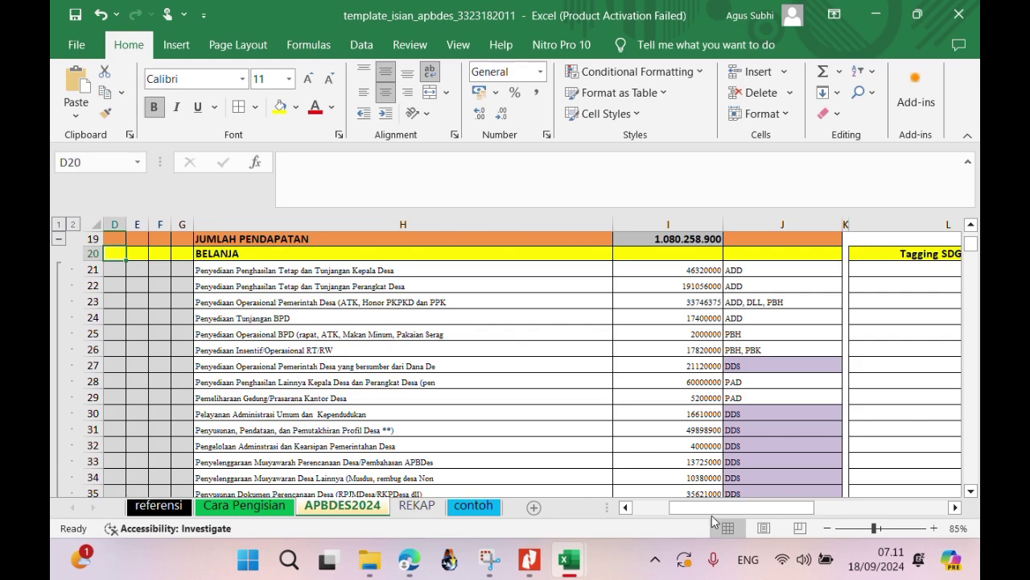
{"action": "left_click_drag", "start_coordinate": [712, 509], "coordinate": [646, 518]}
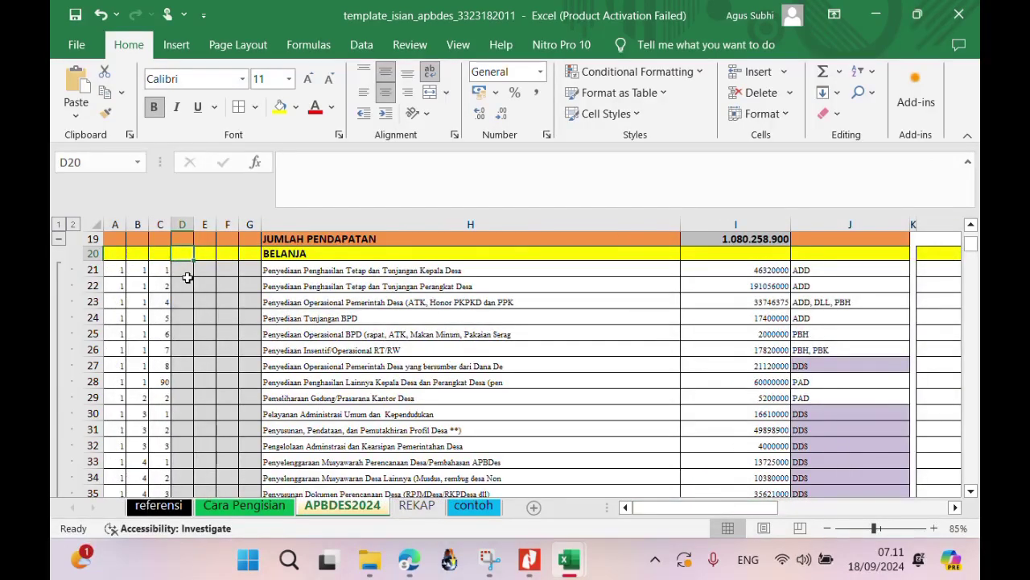
{"action": "left_click", "coordinate": [114, 254]}
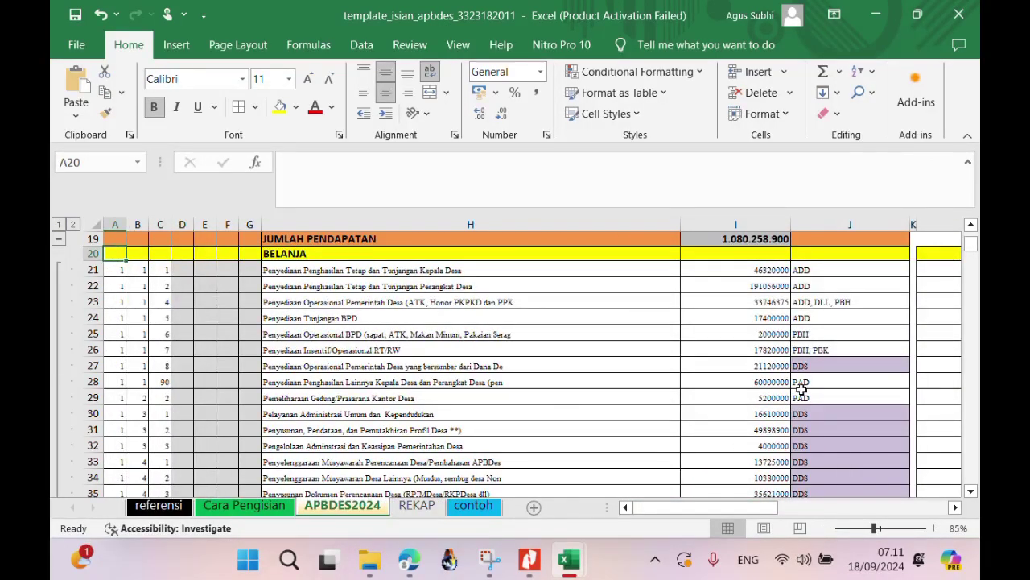
{"action": "left_click", "coordinate": [971, 492]}
{"action": "left_click", "coordinate": [971, 493]}
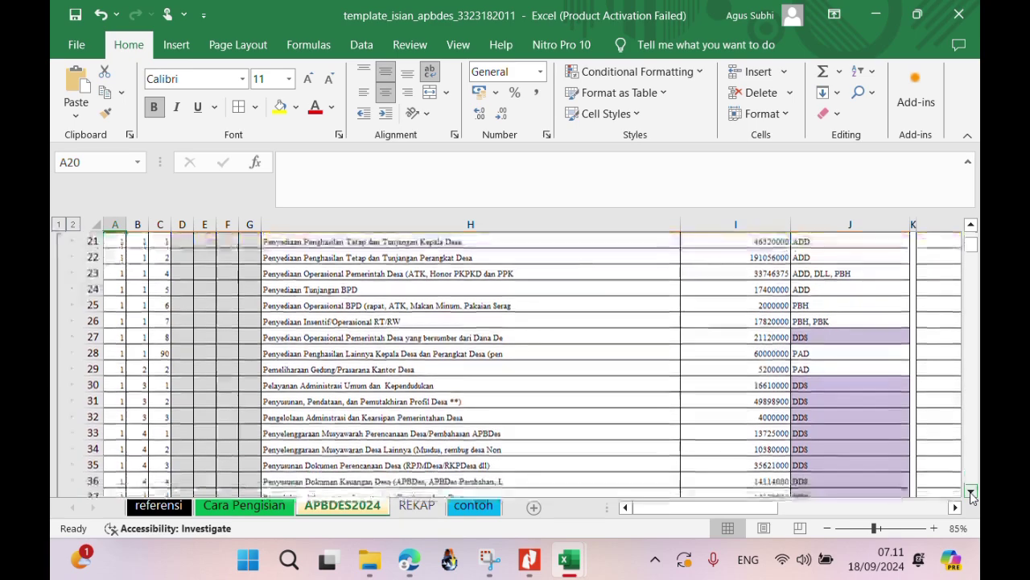
{"action": "left_click_drag", "start_coordinate": [971, 493], "coordinate": [971, 492]}
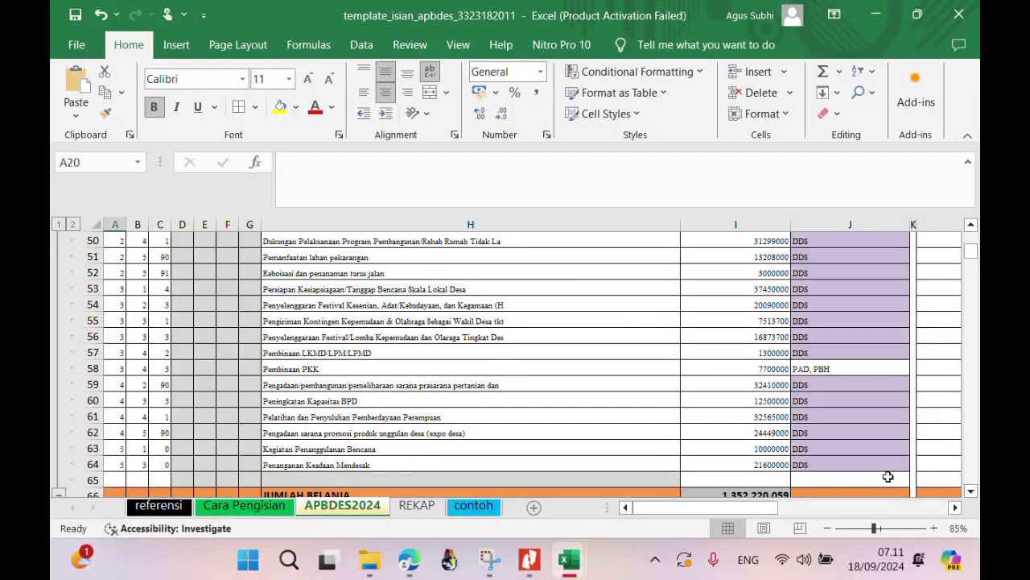
{"action": "key", "text": "ctrl+a"}
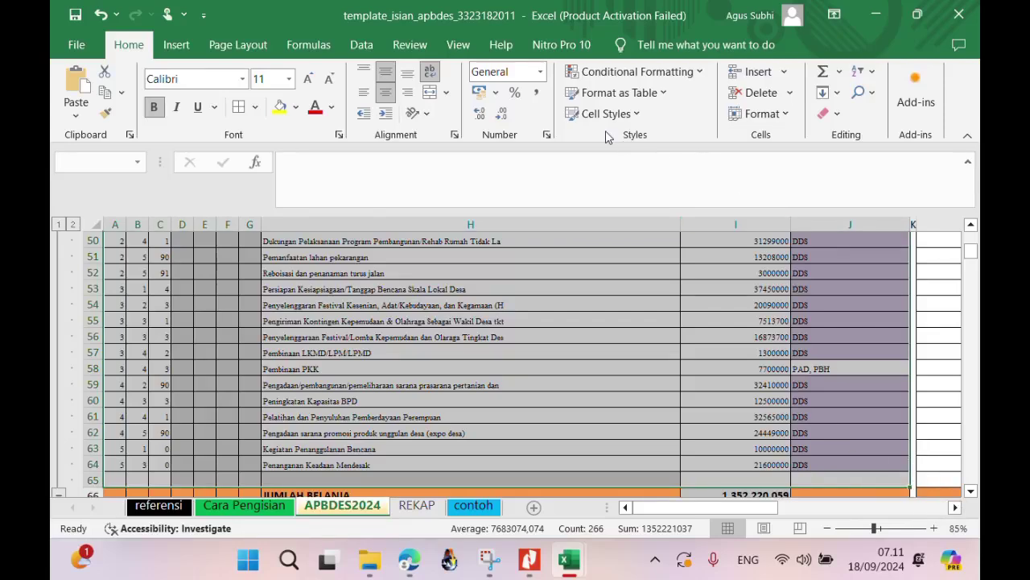
{"action": "left_click", "coordinate": [351, 46]}
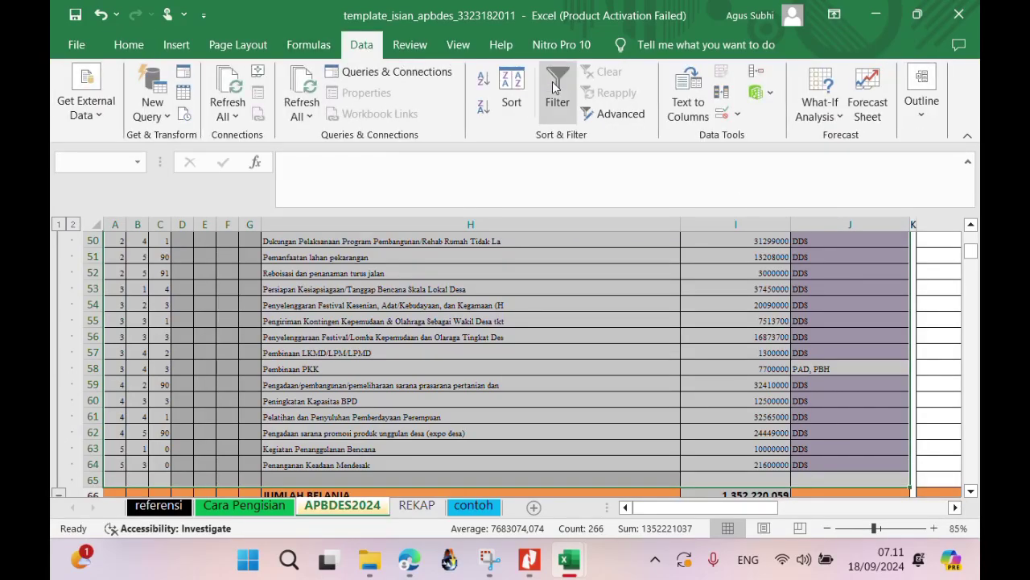
{"action": "left_click", "coordinate": [867, 306]}
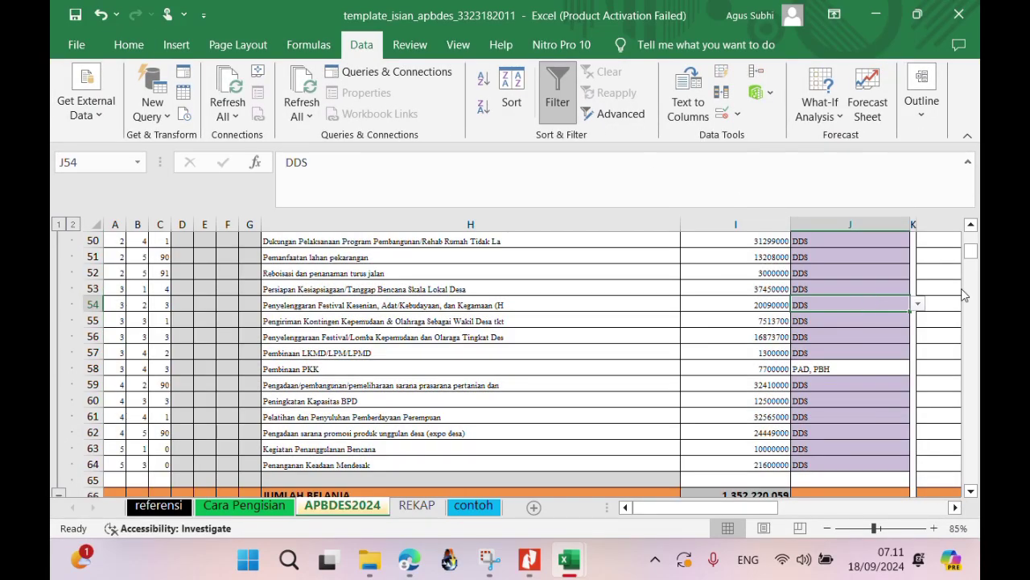
Filter the BELANJA rows by funding source to show only "ADD, DLL, PBH", "PAD, PBH" and "PBH, PBK".
{"action": "mouse_move", "coordinate": [971, 251]}
{"action": "left_mouse_down"}
{"action": "mouse_move", "coordinate": [971, 235]}
{"action": "mouse_move", "coordinate": [976, 248]}
{"action": "left_mouse_up"}
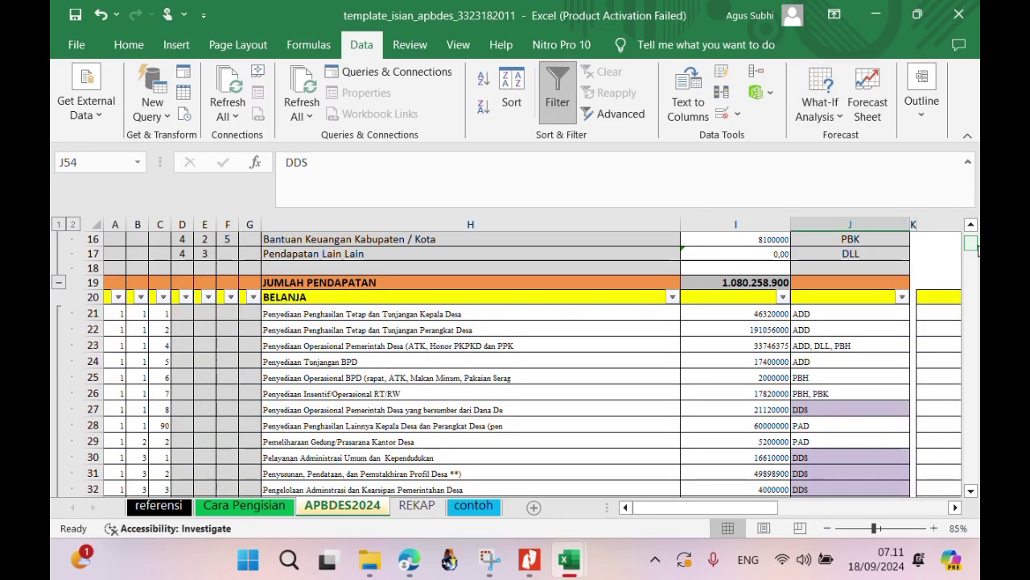
{"action": "left_click", "coordinate": [903, 297]}
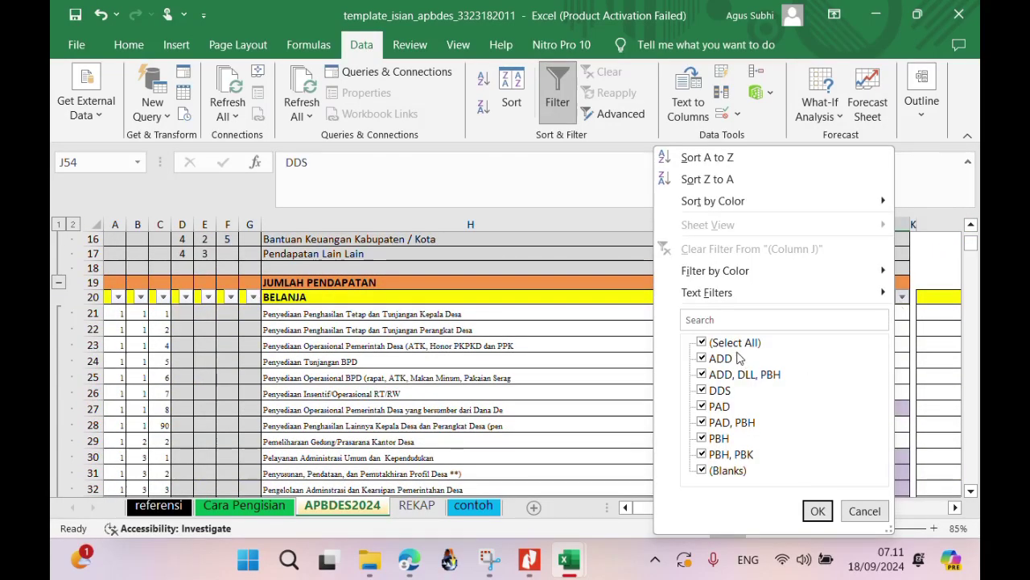
{"action": "left_click", "coordinate": [734, 343]}
{"action": "left_click", "coordinate": [743, 375]}
{"action": "left_click", "coordinate": [737, 423]}
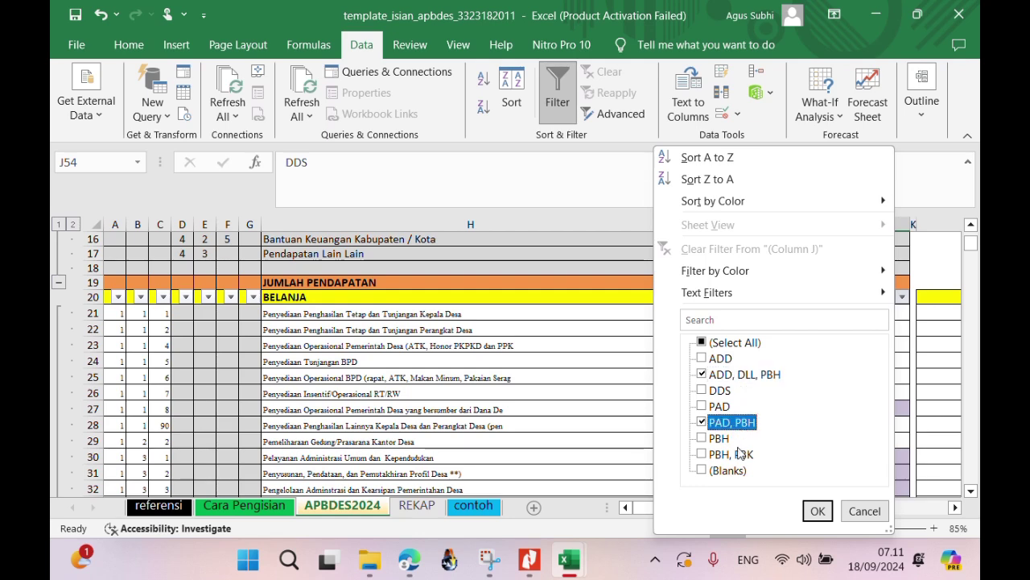
{"action": "left_click", "coordinate": [739, 455]}
{"action": "left_click", "coordinate": [816, 511]}
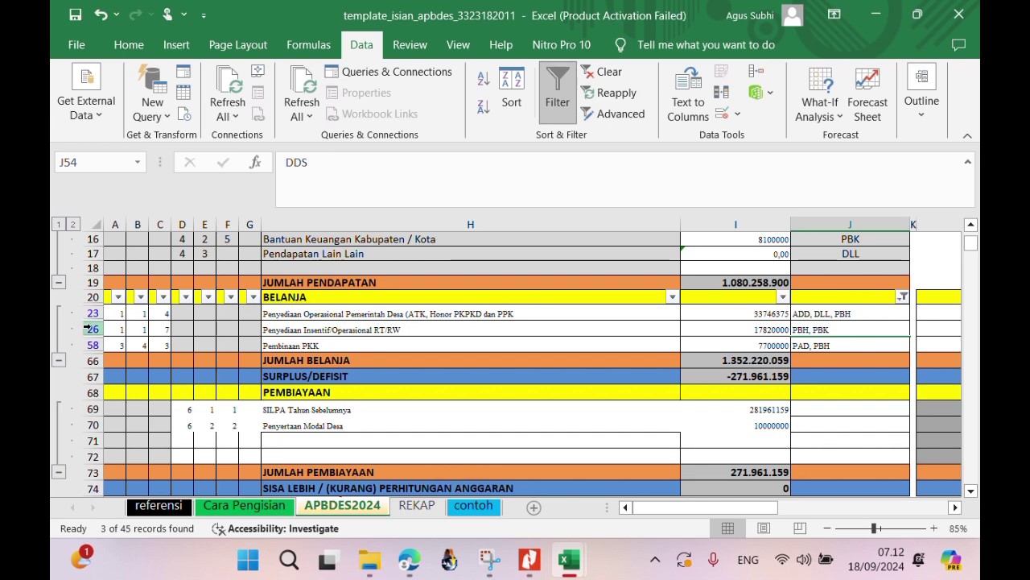
Clear the funding source filter and insert two blank rows directly below row 23.
{"action": "left_click_drag", "start_coordinate": [88, 328], "coordinate": [89, 344]}
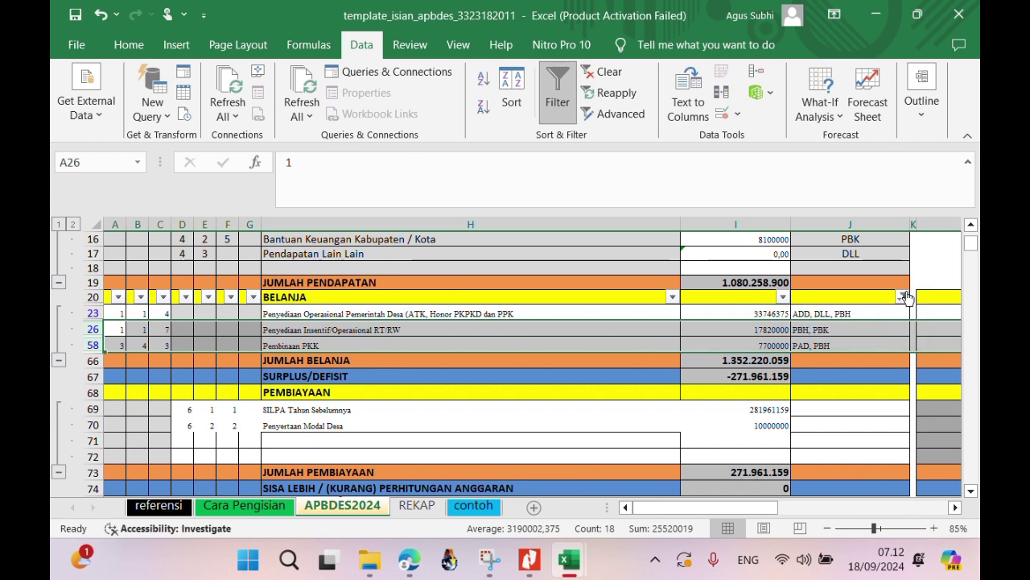
{"action": "key", "text": "ctrl+z"}
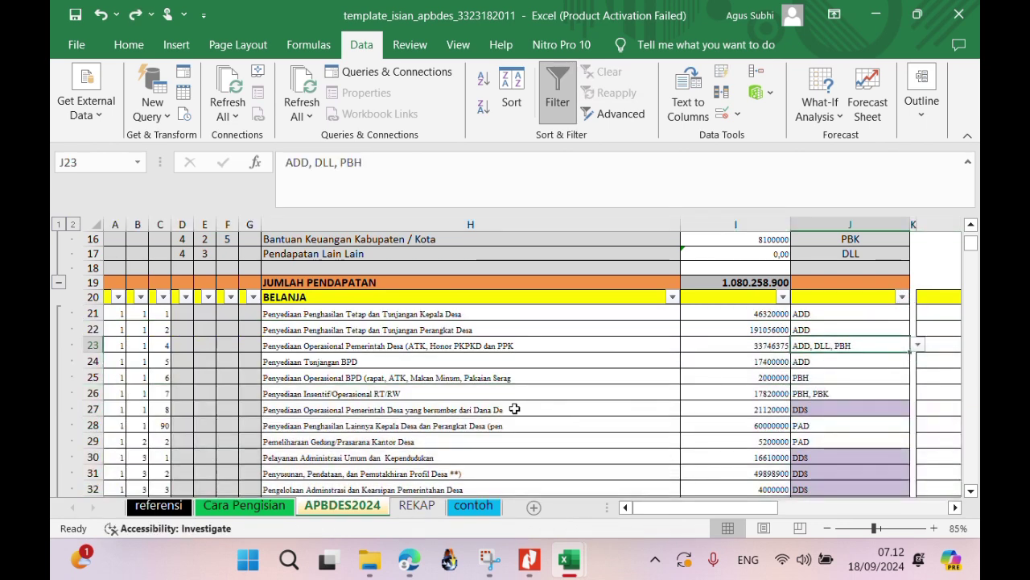
{"action": "left_click", "coordinate": [93, 362]}
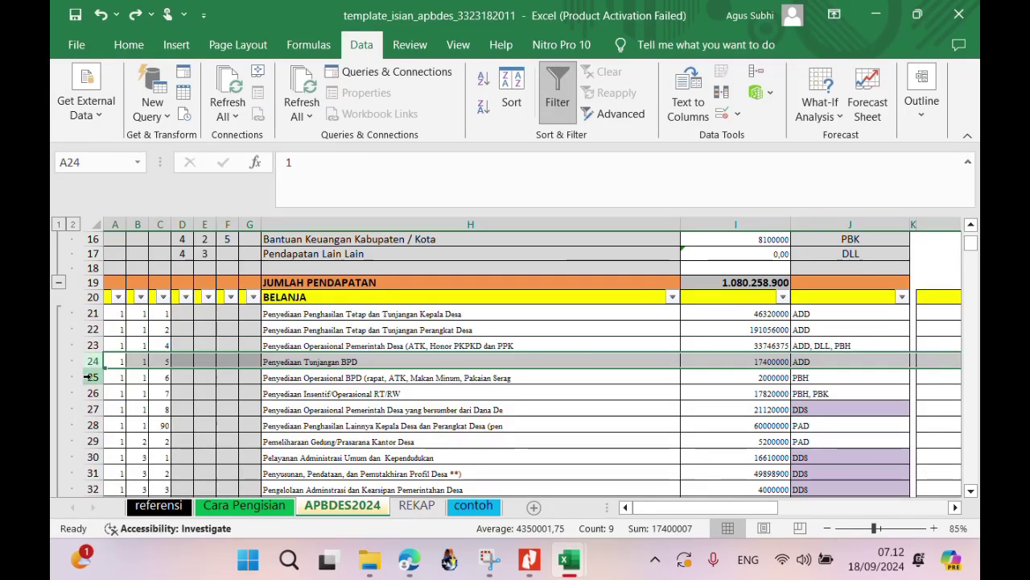
{"action": "left_click_drag", "start_coordinate": [93, 362], "coordinate": [95, 372]}
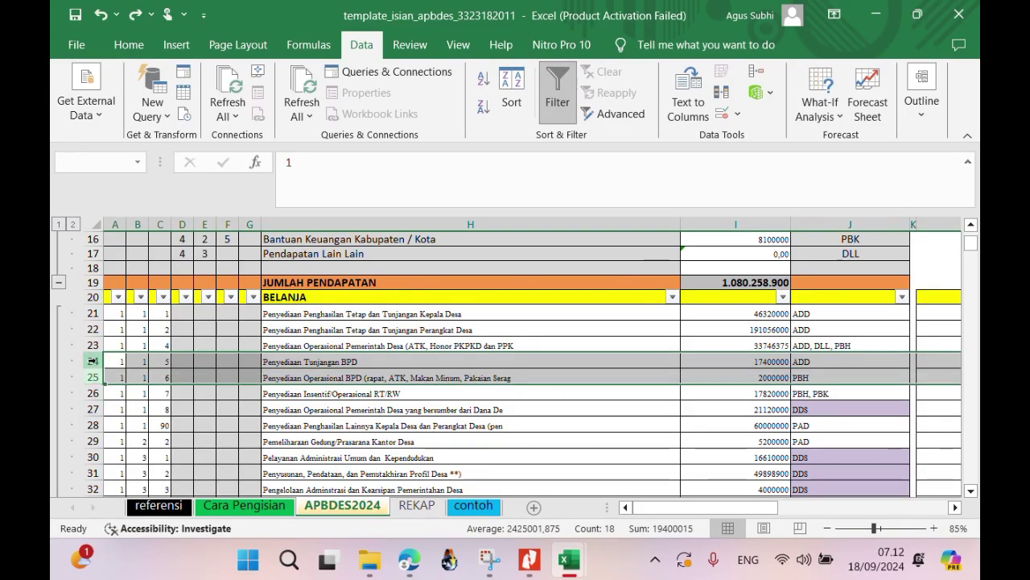
{"action": "right_click", "coordinate": [95, 371]}
{"action": "left_click", "coordinate": [139, 217]}
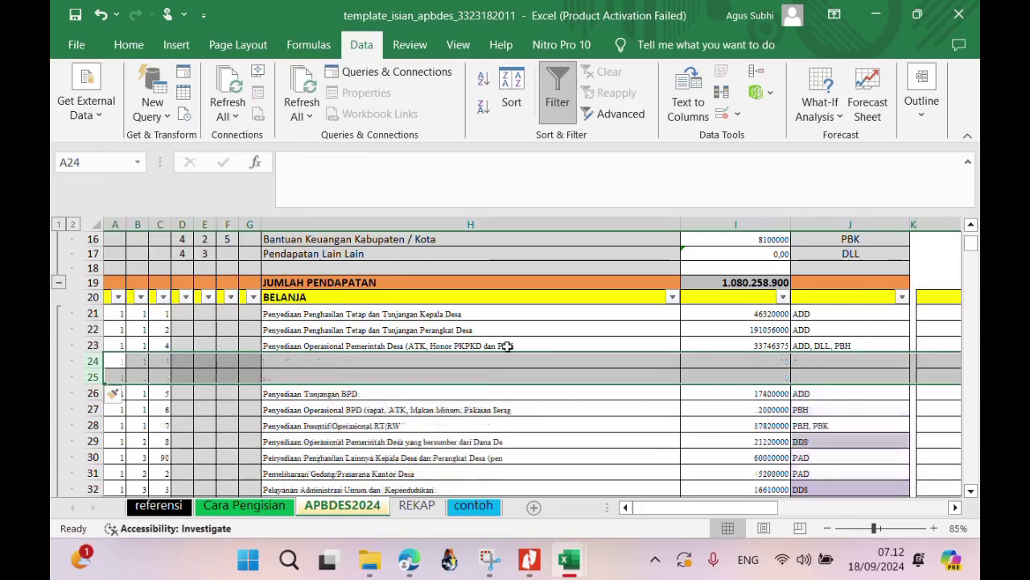
Copy the account codes and description from A23:H23 into the blank rows 24 and 25.
{"action": "left_click_drag", "start_coordinate": [121, 345], "coordinate": [505, 346]}
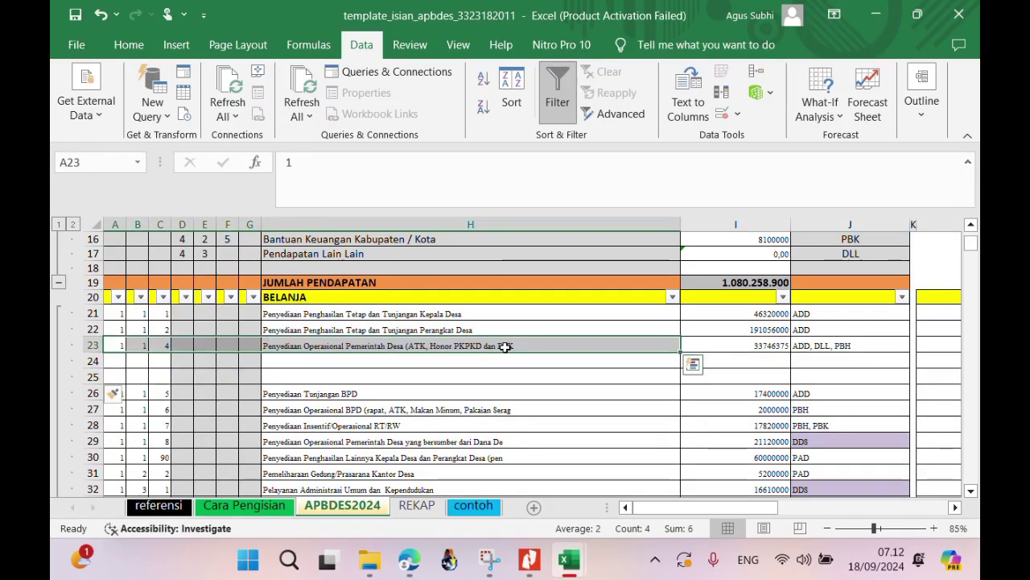
{"action": "key", "text": "ctrl+c"}
{"action": "key", "text": "Escape"}
{"action": "left_click_drag", "start_coordinate": [119, 363], "coordinate": [328, 378]}
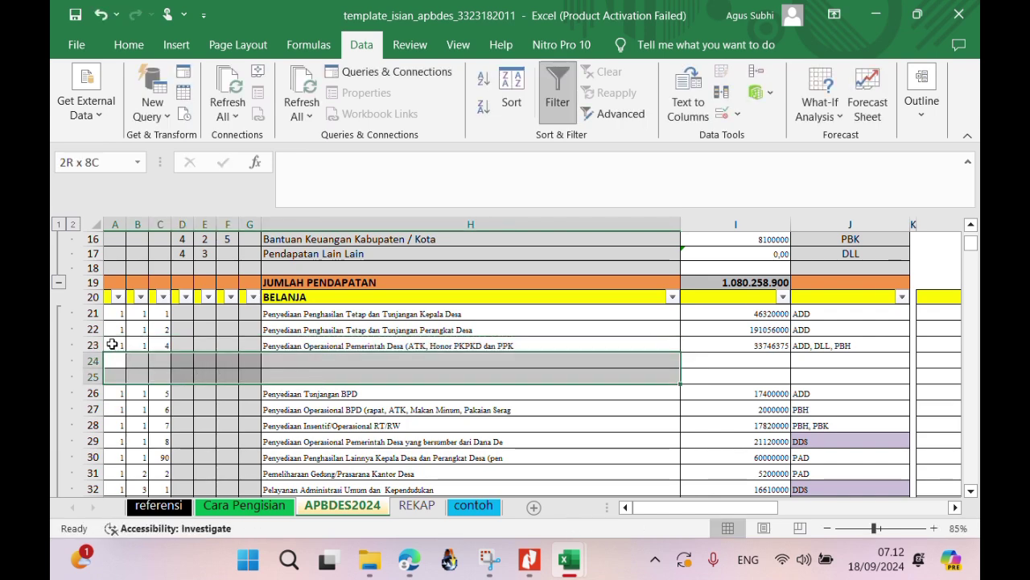
{"action": "left_click_drag", "start_coordinate": [112, 344], "coordinate": [304, 340]}
{"action": "key", "text": "ctrl+c"}
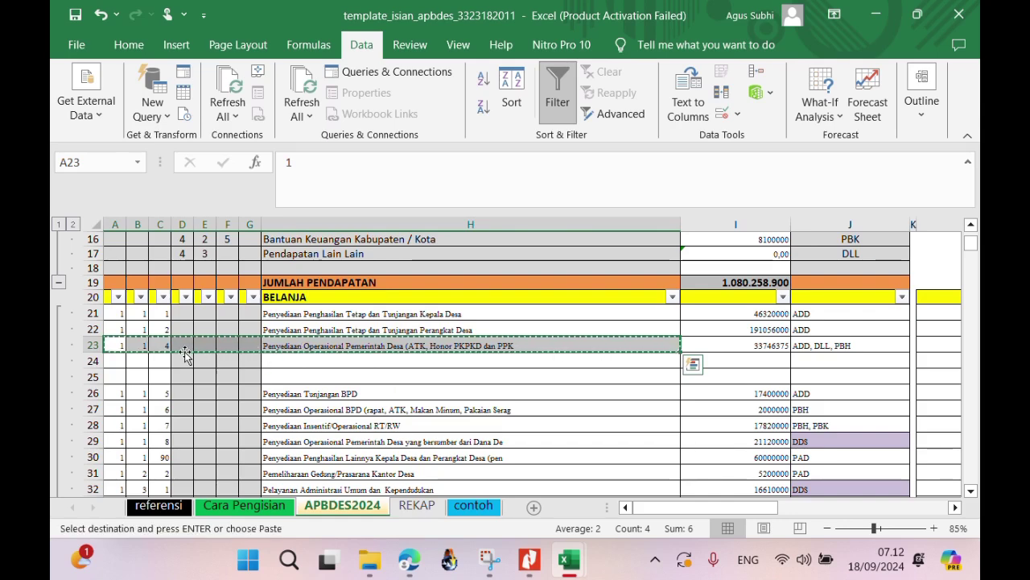
{"action": "left_click_drag", "start_coordinate": [116, 362], "coordinate": [332, 377]}
{"action": "key", "text": "ctrl+v"}
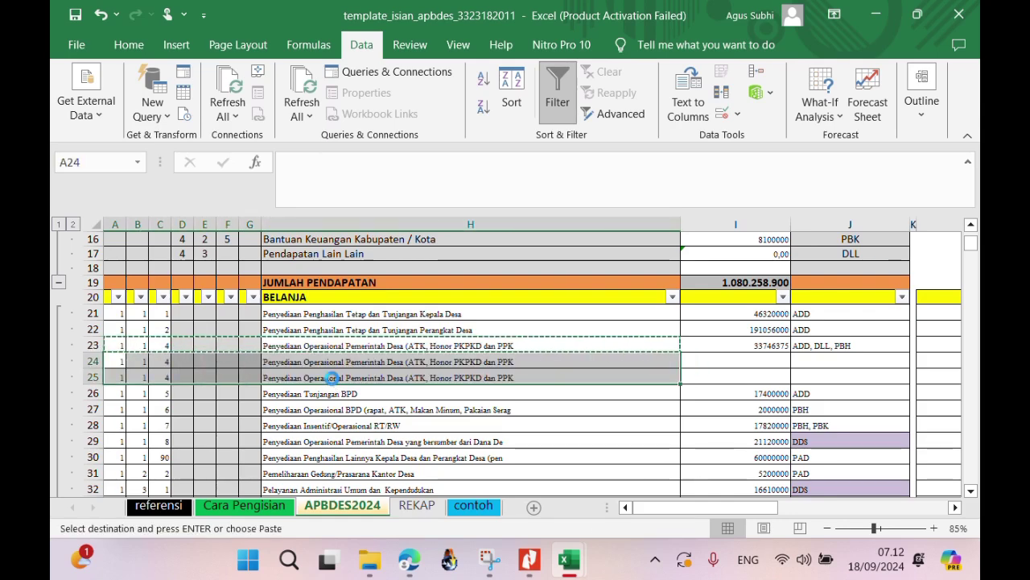
Enter DLL as the funding source in J24 and PBH in J25.
{"action": "left_click", "coordinate": [805, 362]}
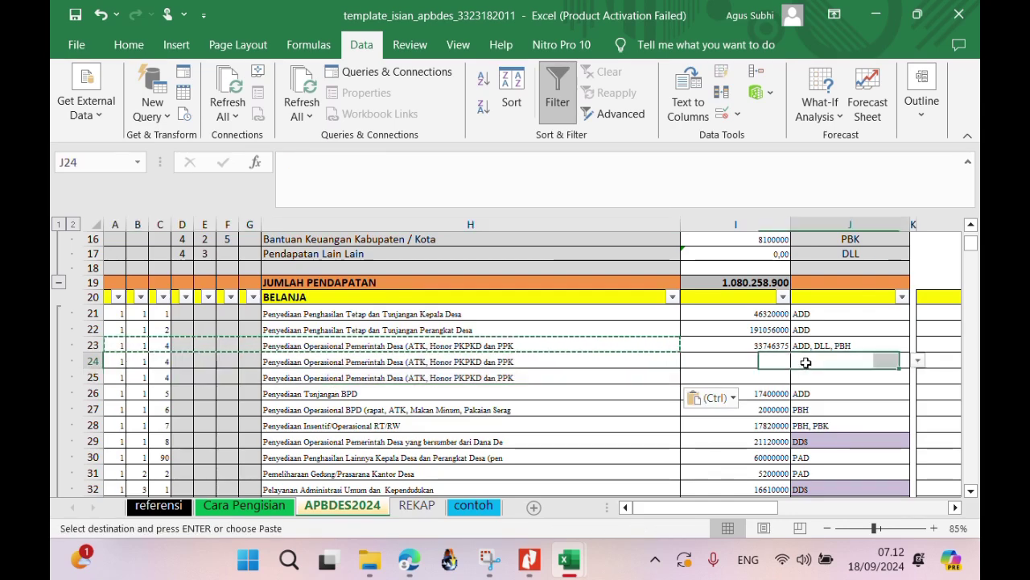
{"action": "type", "text": "DLL"}
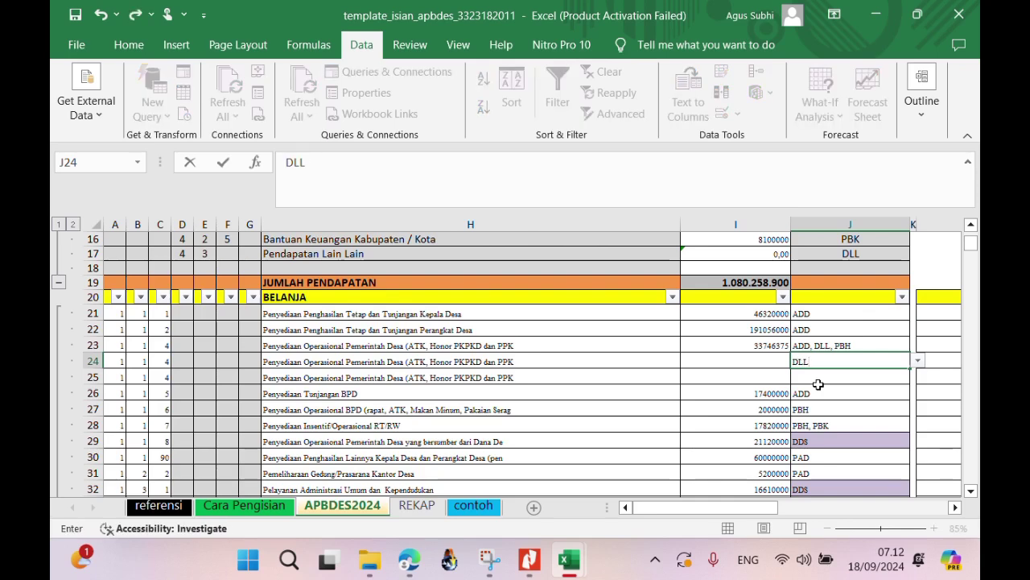
{"action": "key", "text": "Return"}
{"action": "type", "text": "PB"}
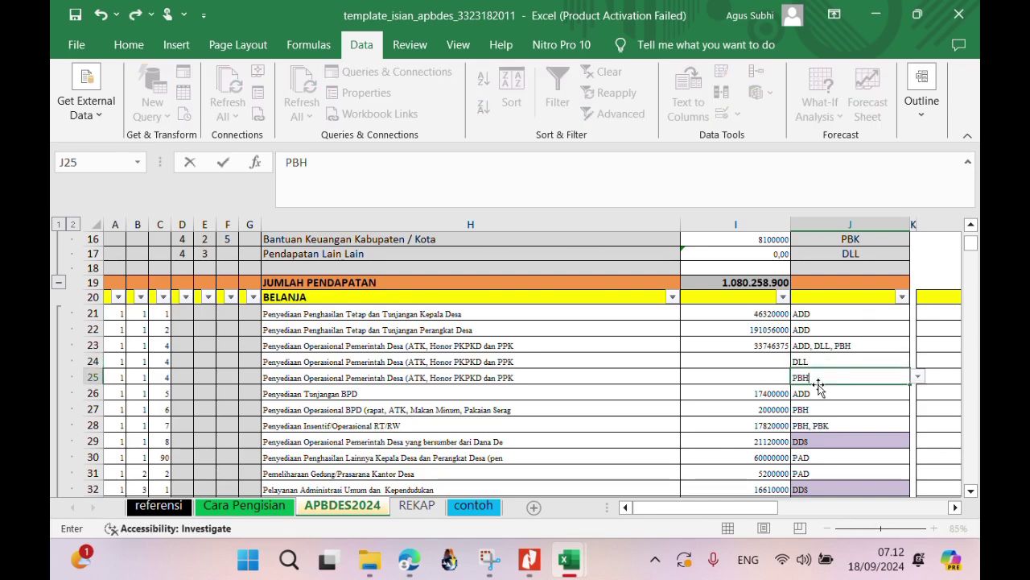
{"action": "type", "text": "H"}
{"action": "left_click", "coordinate": [918, 376]}
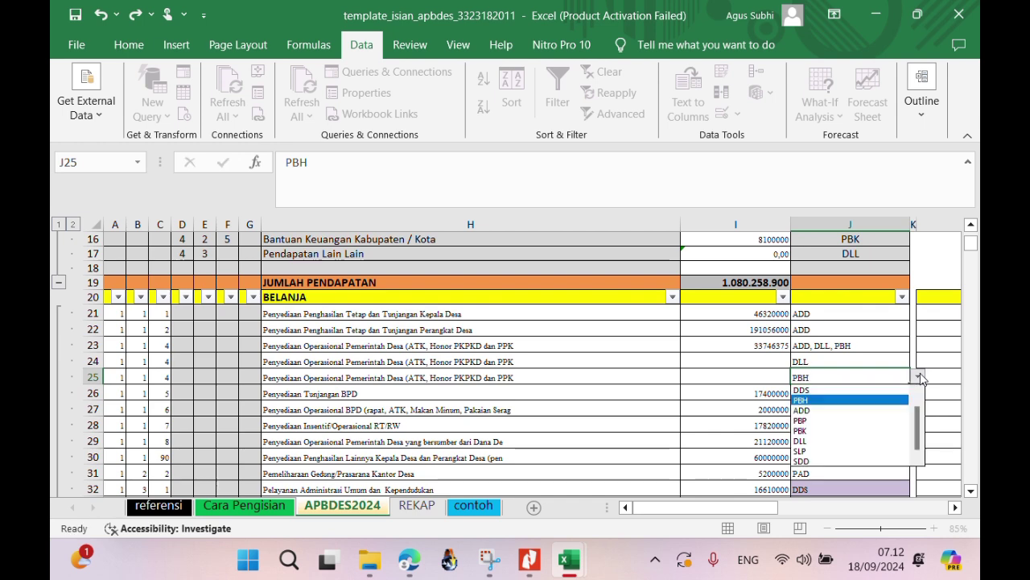
{"action": "left_click", "coordinate": [851, 401]}
Reselect DLL from the allowed values as the funding source in J24.
{"action": "left_click", "coordinate": [863, 361]}
{"action": "left_click", "coordinate": [918, 361]}
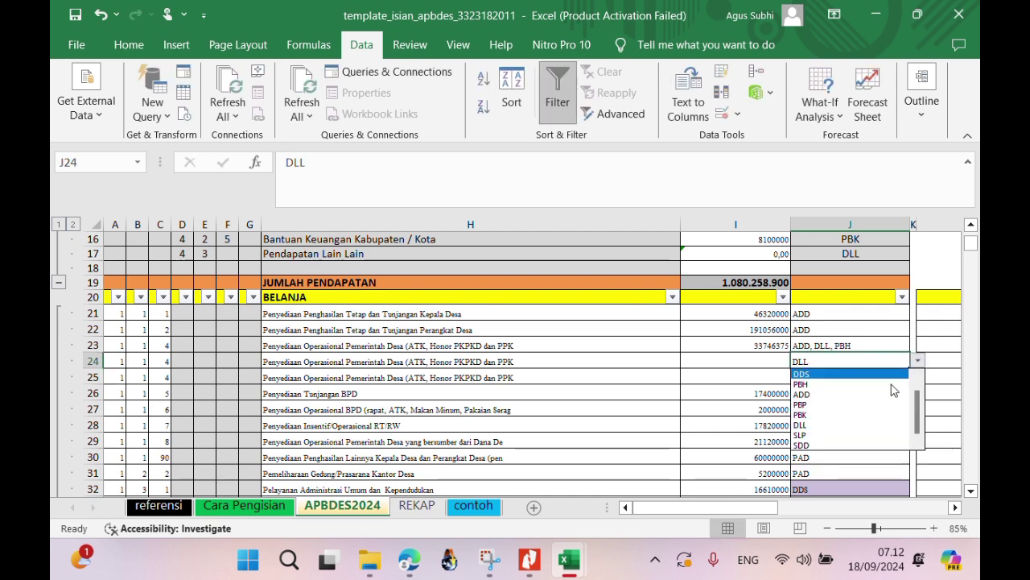
{"action": "left_click", "coordinate": [845, 430]}
{"action": "left_click", "coordinate": [844, 425]}
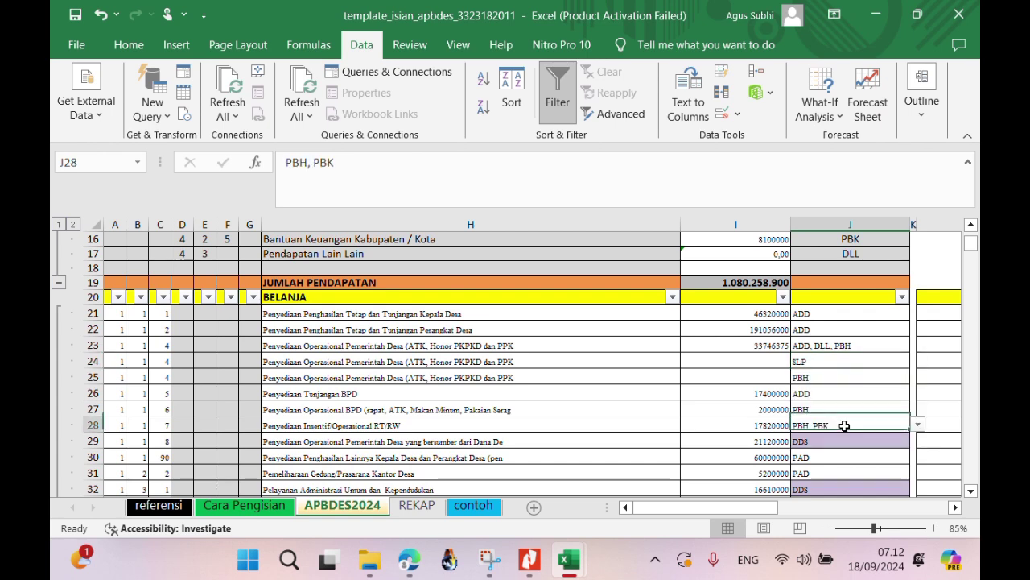
{"action": "left_click", "coordinate": [866, 364]}
{"action": "left_click", "coordinate": [919, 362]}
{"action": "left_click", "coordinate": [837, 429]}
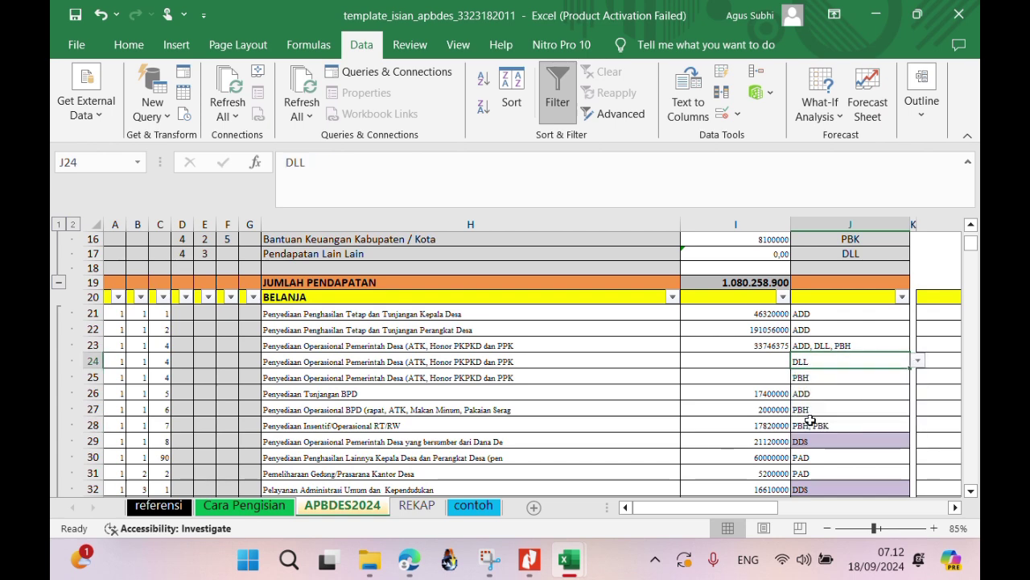
{"action": "left_click", "coordinate": [745, 361]}
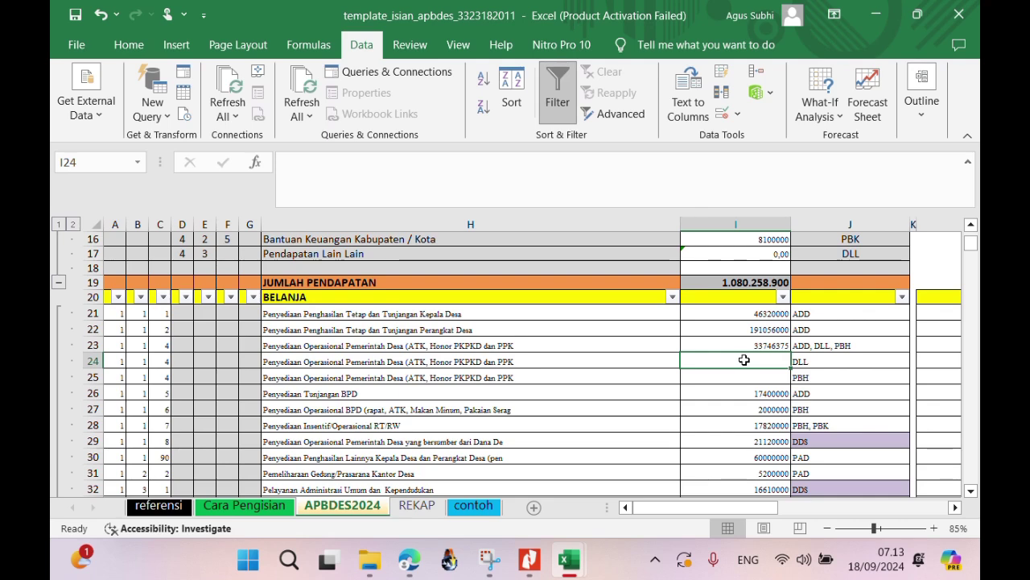
Insert one blank row directly below row 28, Penyediaan Insentif/Operasional RT/RW.
{"action": "left_click", "coordinate": [88, 441]}
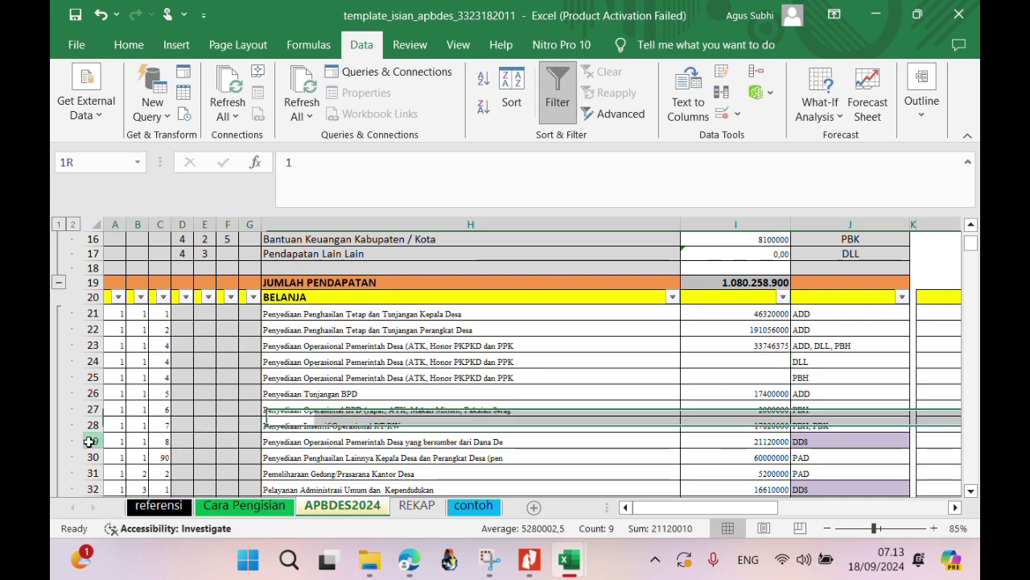
{"action": "right_click", "coordinate": [89, 441]}
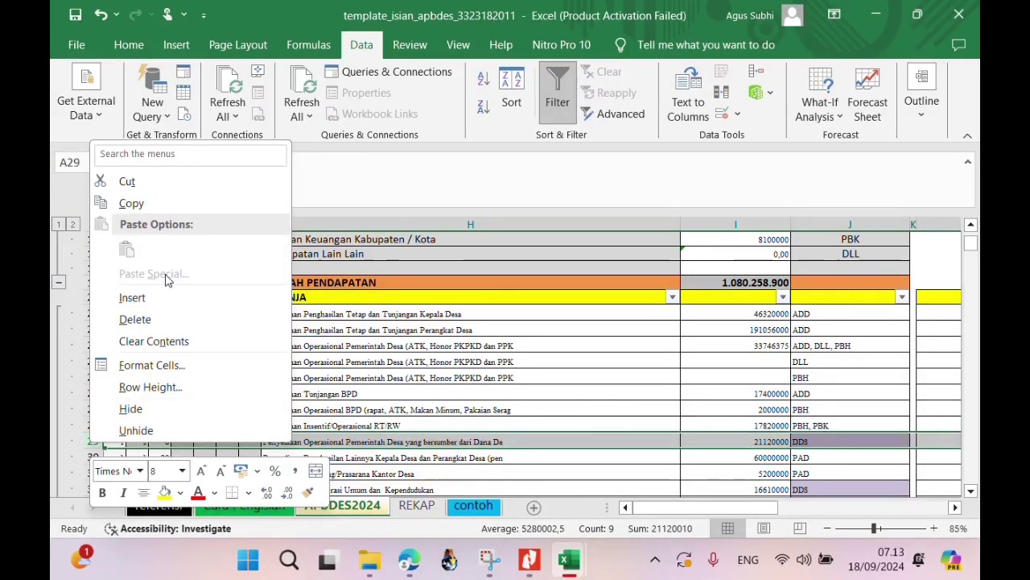
{"action": "left_click", "coordinate": [132, 297]}
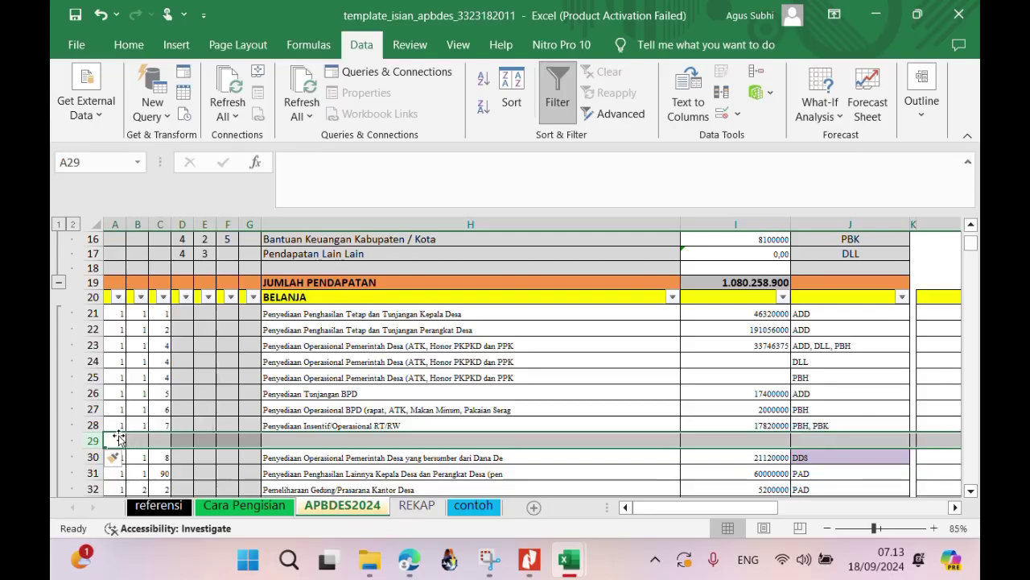
Copy the account codes and description from A28:H28 into the blank row 29.
{"action": "left_click_drag", "start_coordinate": [115, 424], "coordinate": [286, 433]}
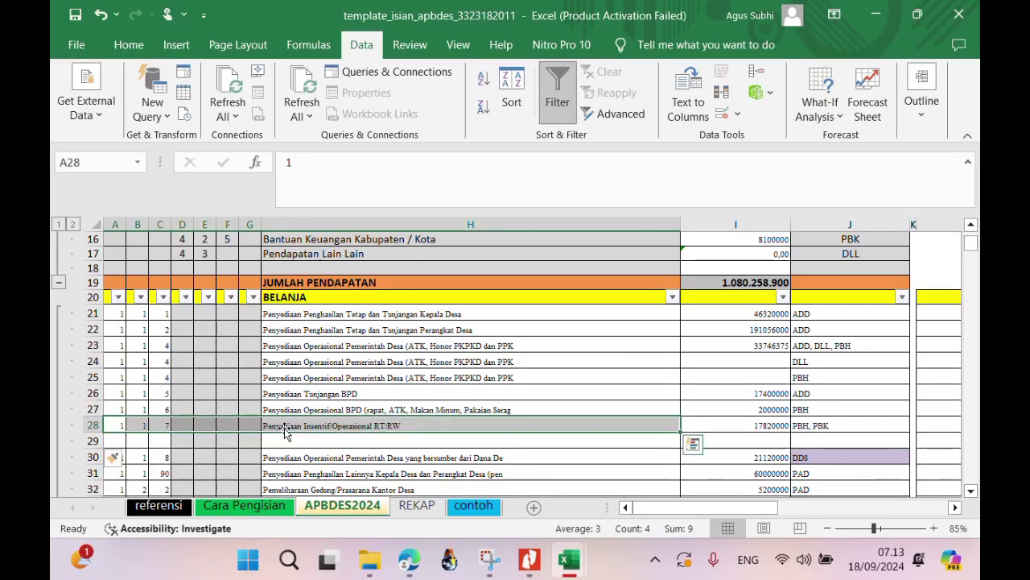
{"action": "key", "text": "ctrl+c"}
{"action": "left_click", "coordinate": [115, 441]}
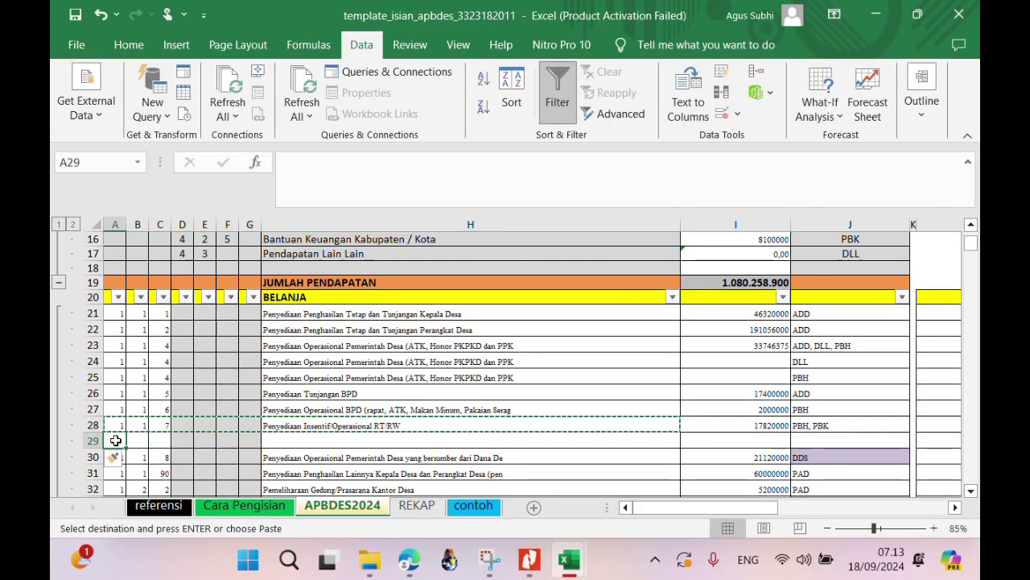
{"action": "key", "text": "ctrl+v"}
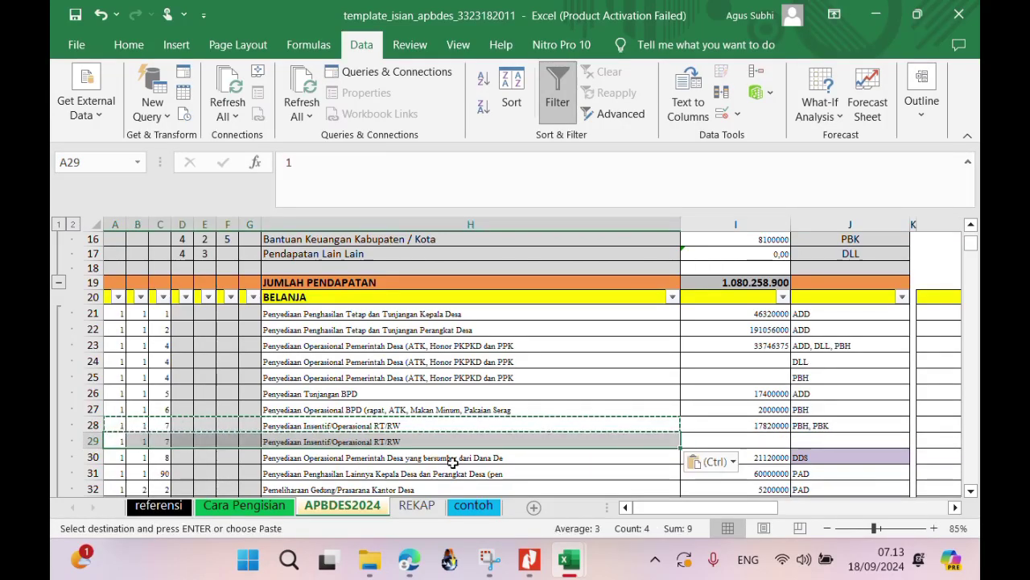
Enter PBK as the funding source in J29.
{"action": "left_click", "coordinate": [816, 445]}
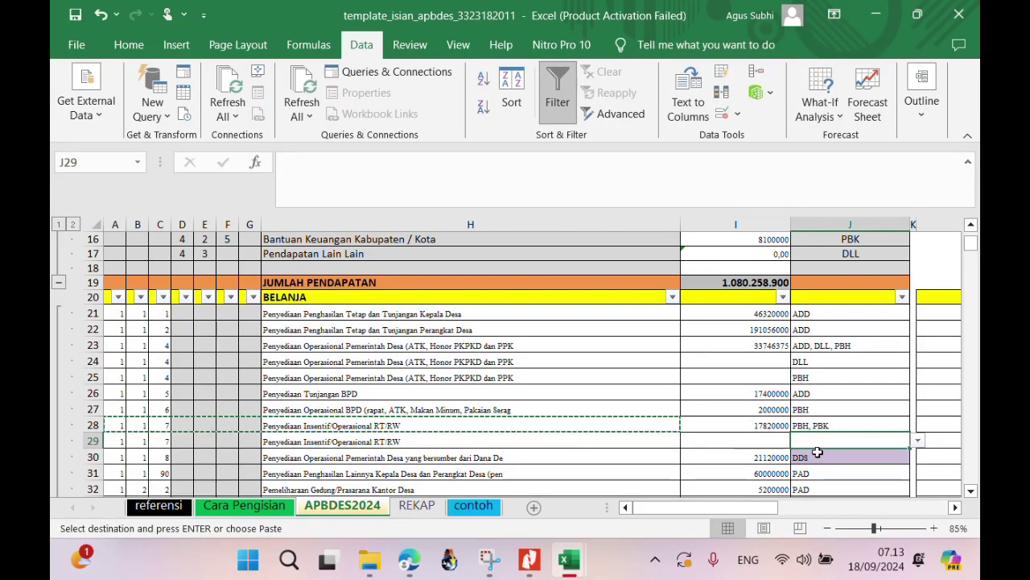
{"action": "type", "text": "PBK"}
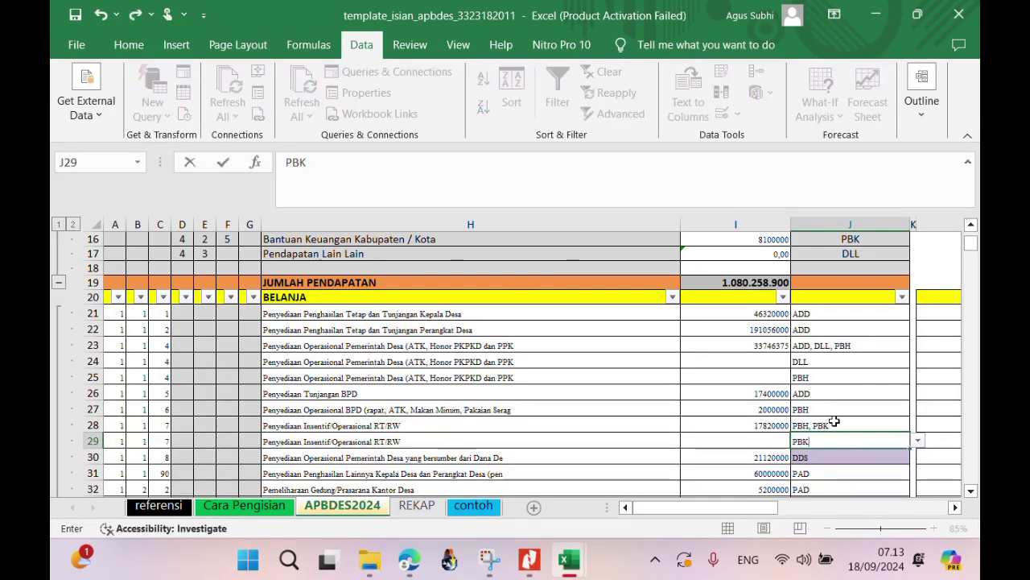
{"action": "left_click", "coordinate": [834, 421]}
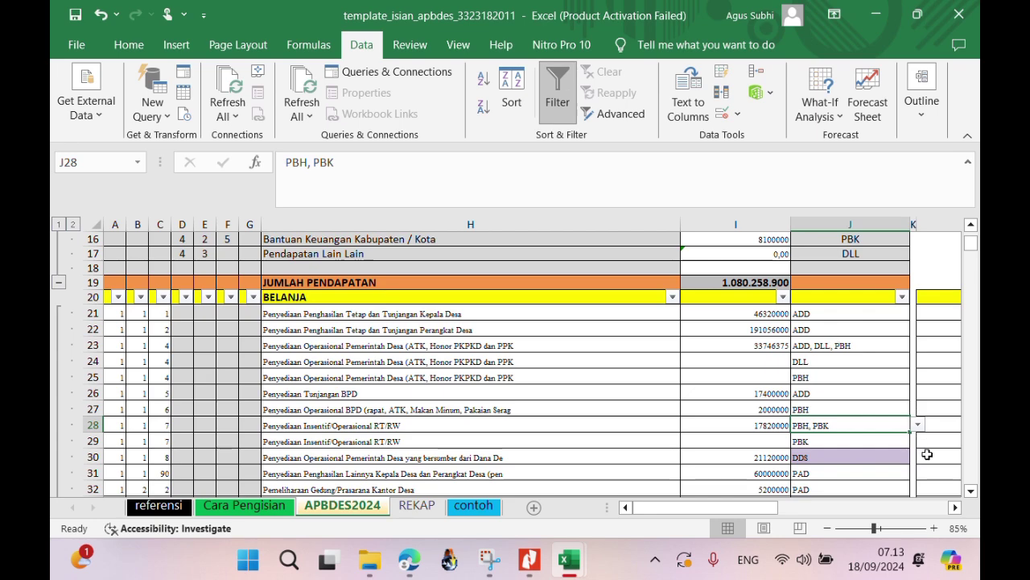
Insert one blank row directly below row 61, Pembinaan PKK.
{"action": "left_click", "coordinate": [972, 491]}
{"action": "left_click", "coordinate": [972, 491]}
{"action": "left_click", "coordinate": [971, 491]}
{"action": "left_click", "coordinate": [972, 491]}
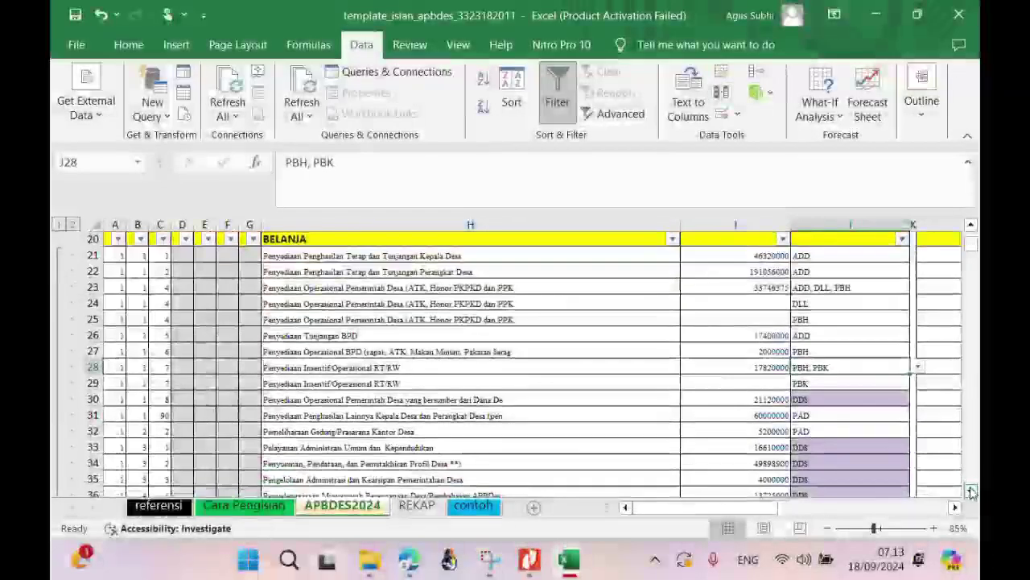
{"action": "left_click_drag", "start_coordinate": [972, 491], "coordinate": [972, 492]}
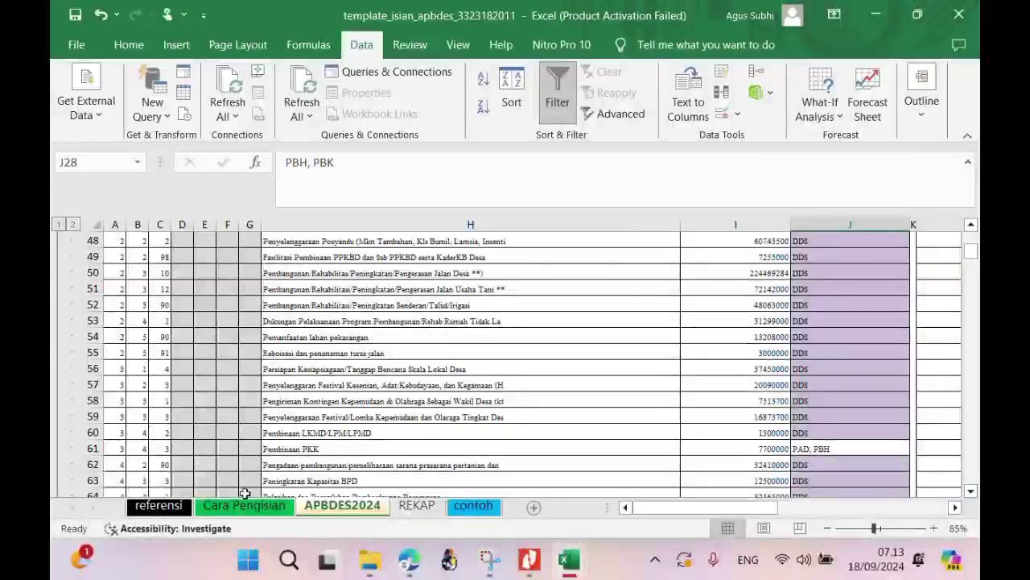
{"action": "left_click", "coordinate": [93, 465]}
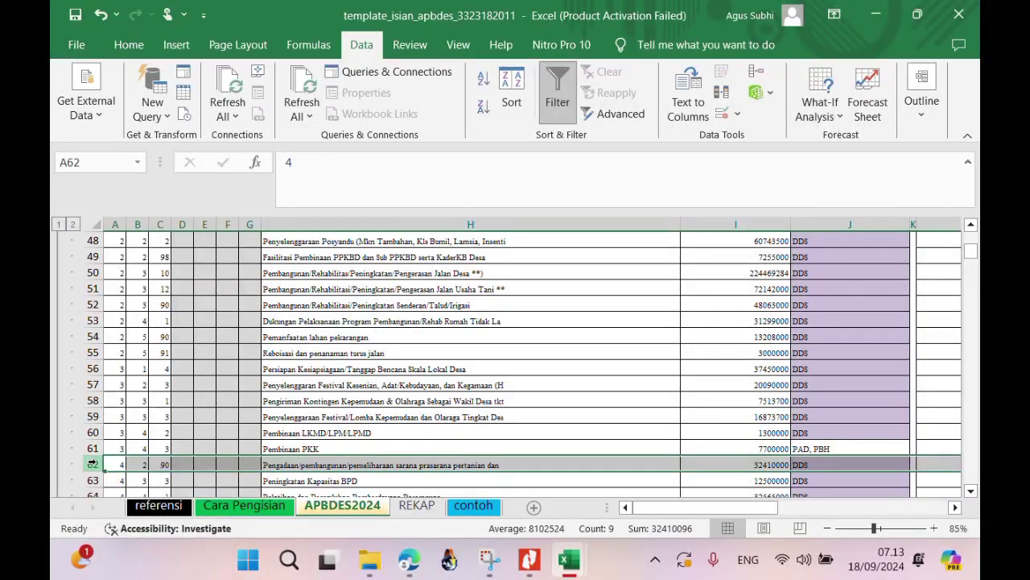
{"action": "right_click", "coordinate": [92, 465]}
{"action": "left_click", "coordinate": [133, 313]}
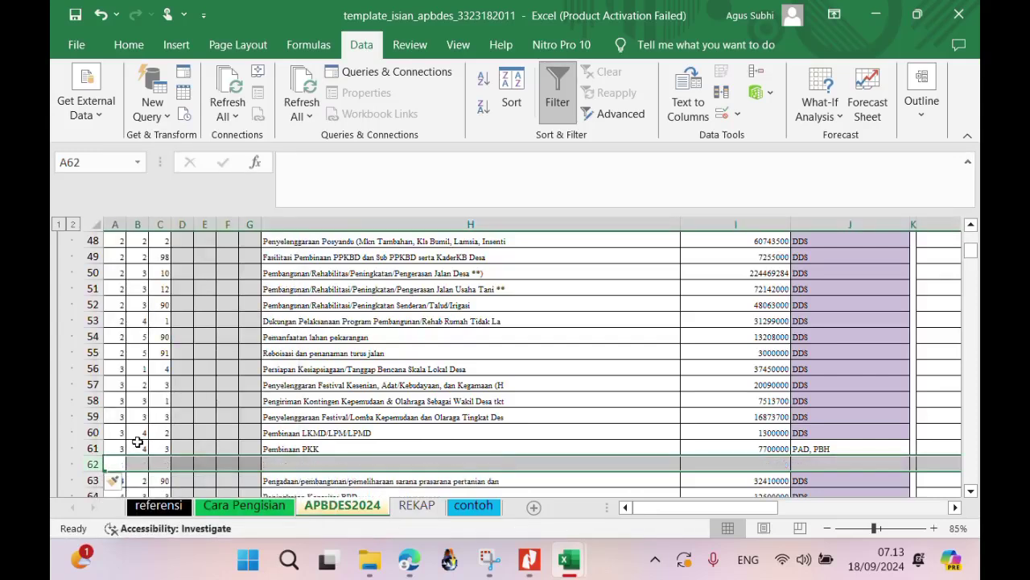
Copy the account codes and description from A61:H61 into the blank row 62.
{"action": "left_click_drag", "start_coordinate": [121, 449], "coordinate": [276, 450]}
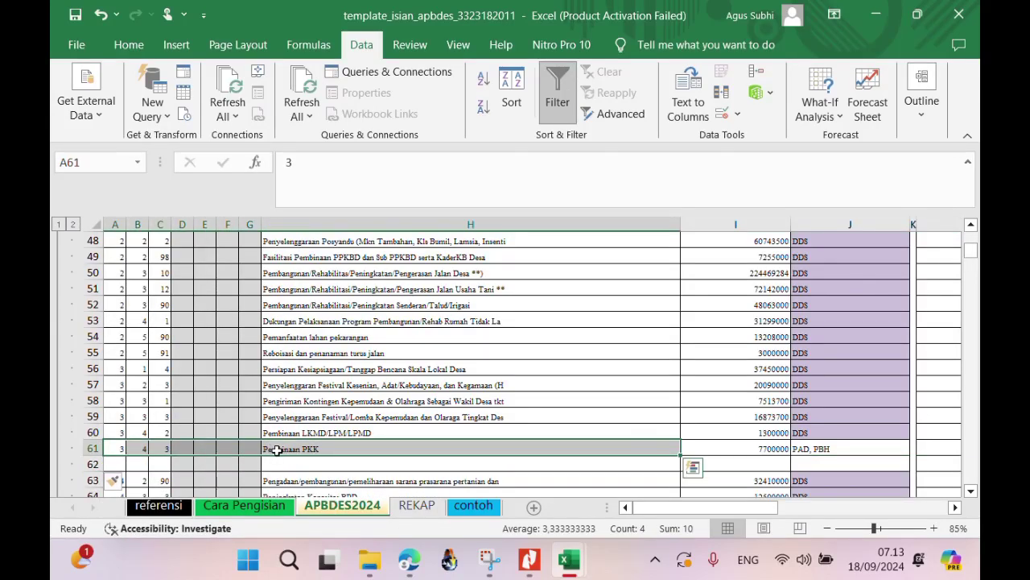
{"action": "key", "text": "ctrl+c"}
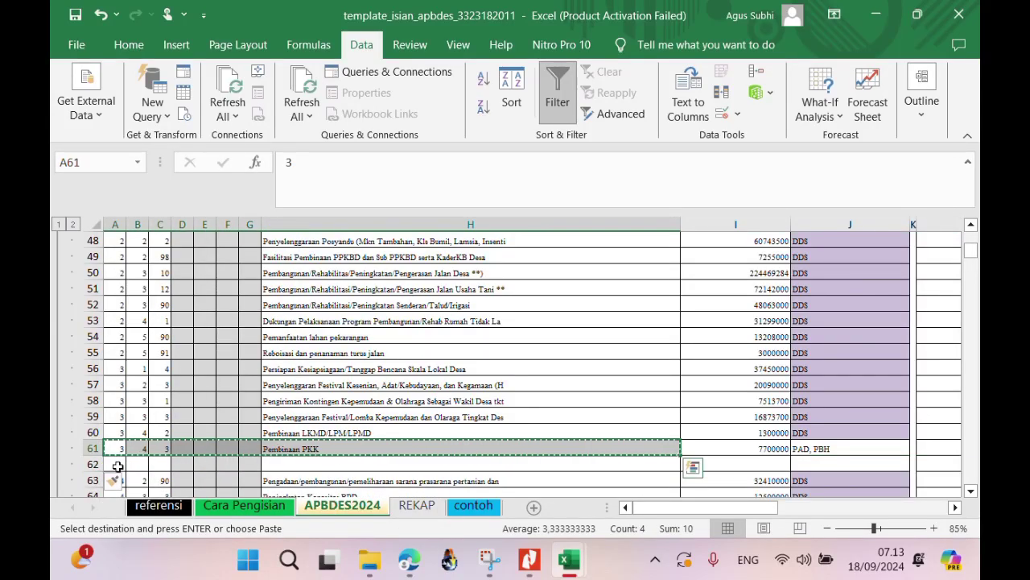
{"action": "left_click", "coordinate": [115, 464]}
{"action": "key", "text": "ctrl+v"}
Enter PBH as the funding source in J62 and reselect it from the allowed values.
{"action": "left_click", "coordinate": [802, 462]}
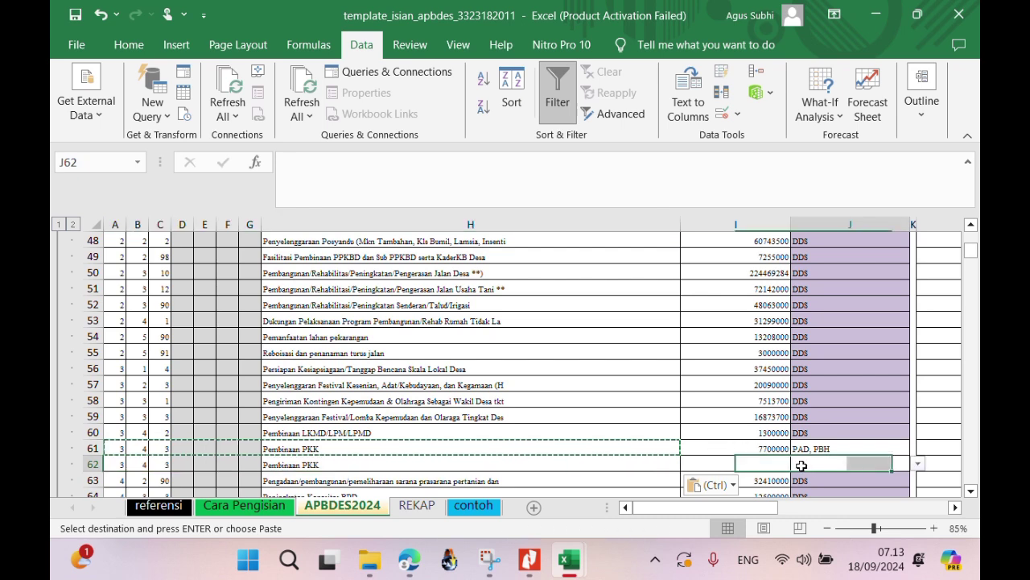
{"action": "double_click", "coordinate": [823, 467]}
{"action": "type", "text": "PBH"}
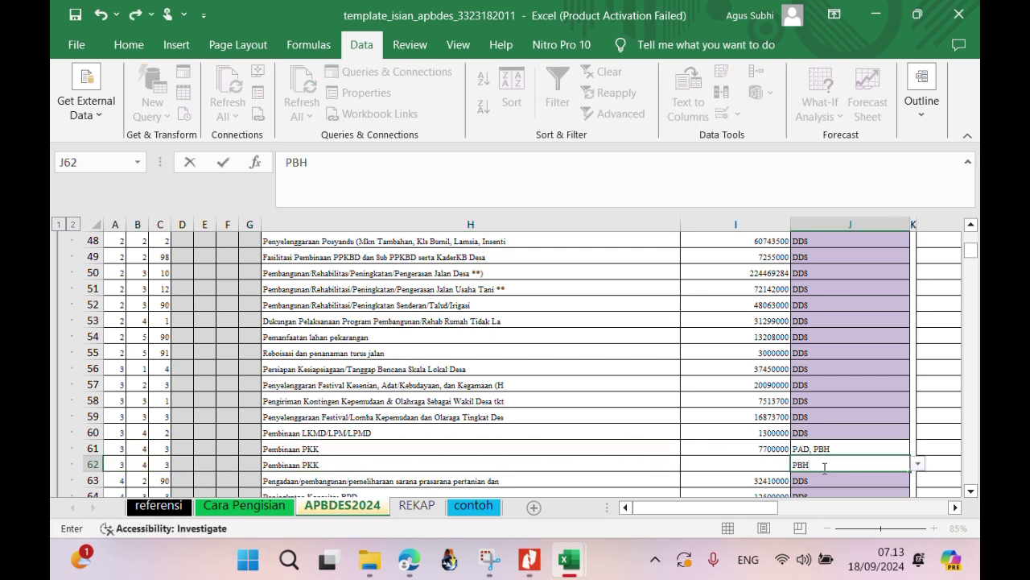
{"action": "left_click", "coordinate": [918, 464]}
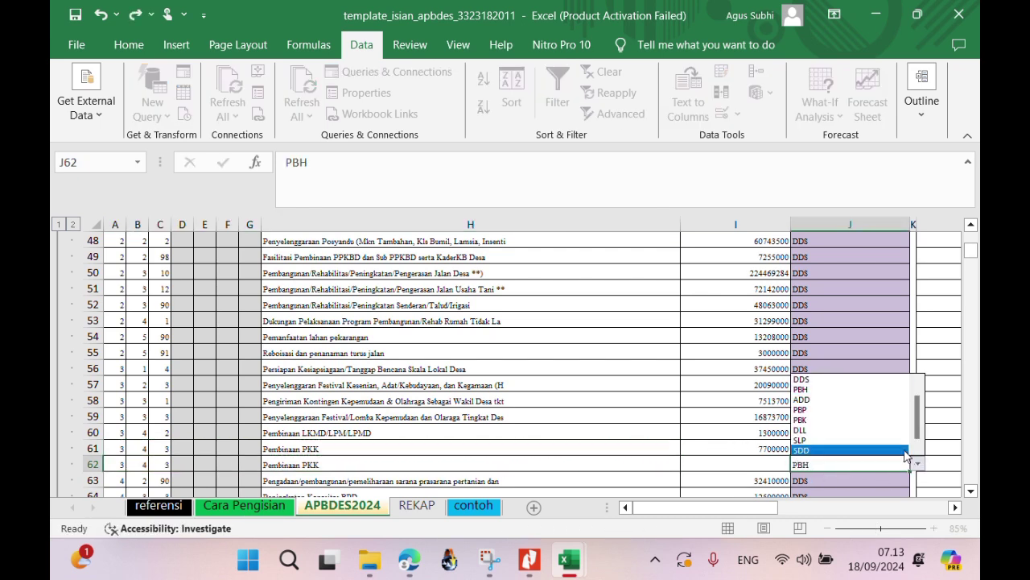
{"action": "left_click", "coordinate": [877, 392]}
{"action": "left_click", "coordinate": [748, 464]}
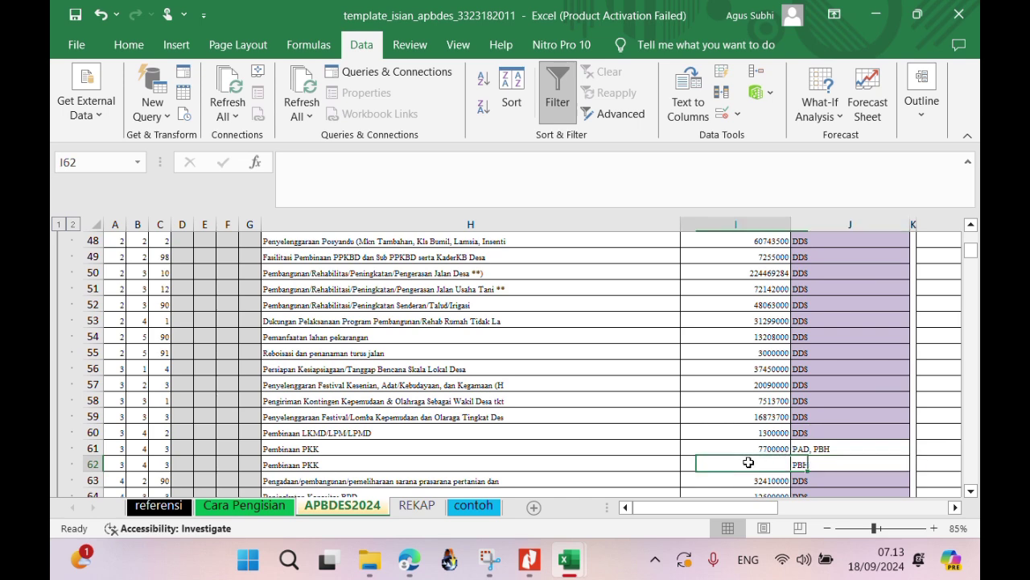
{"action": "left_click", "coordinate": [674, 464]}
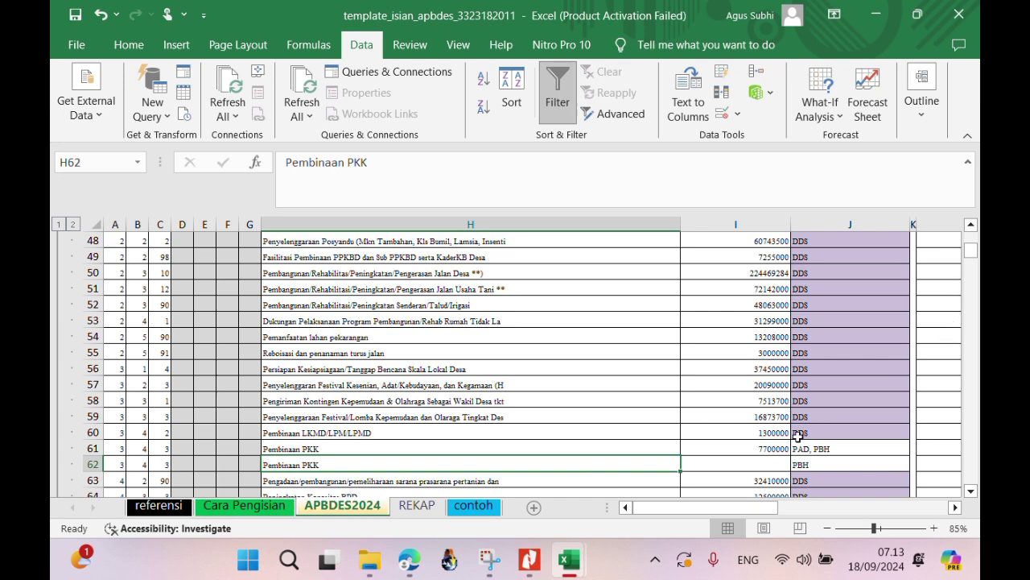
Switch to File Explorer and open PBH.pdf from the 182011 folder to look through its PBH-funded expenditure.
{"action": "left_click", "coordinate": [761, 469]}
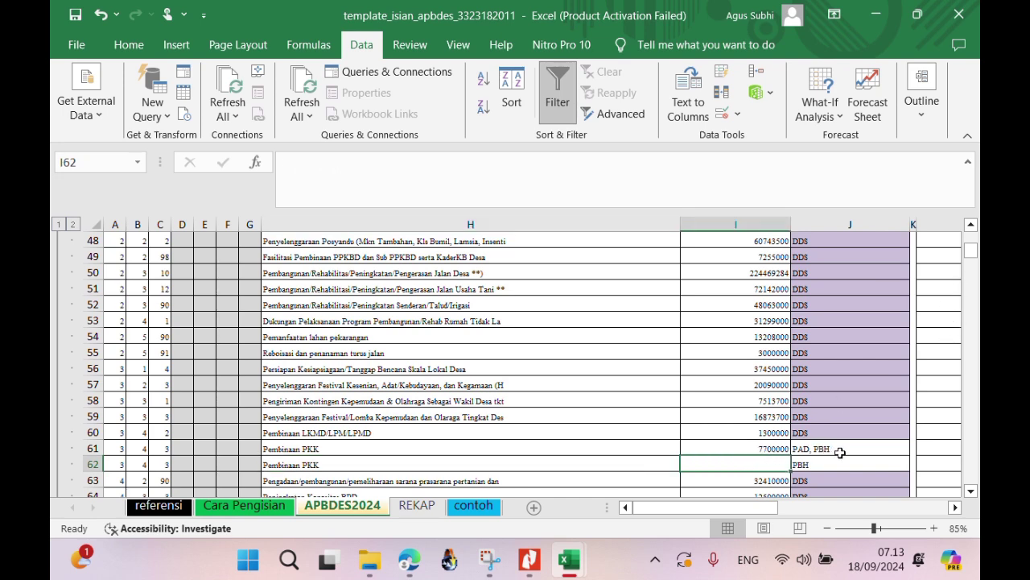
{"action": "mouse_move", "coordinate": [532, 561]}
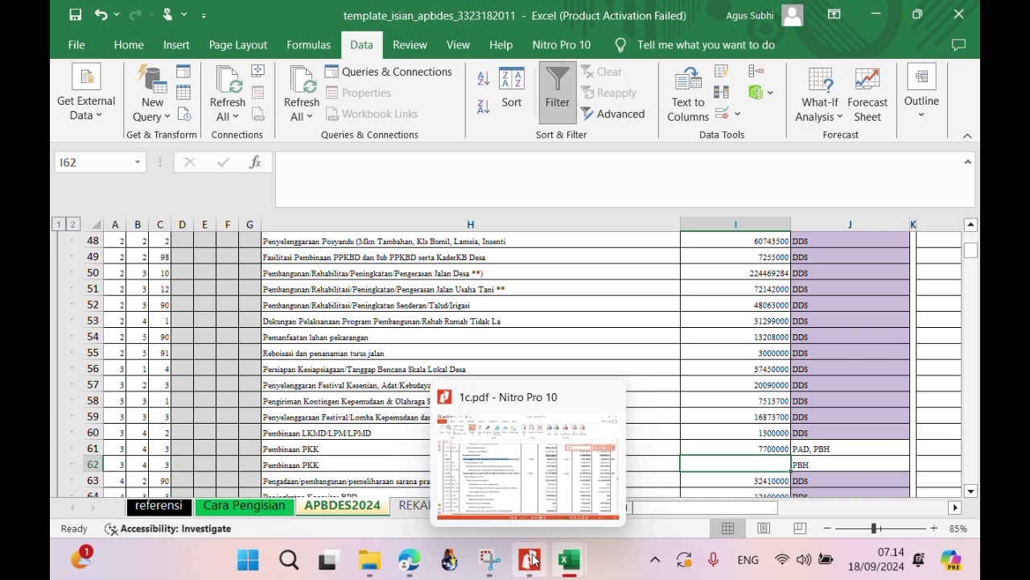
{"action": "left_click", "coordinate": [532, 560]}
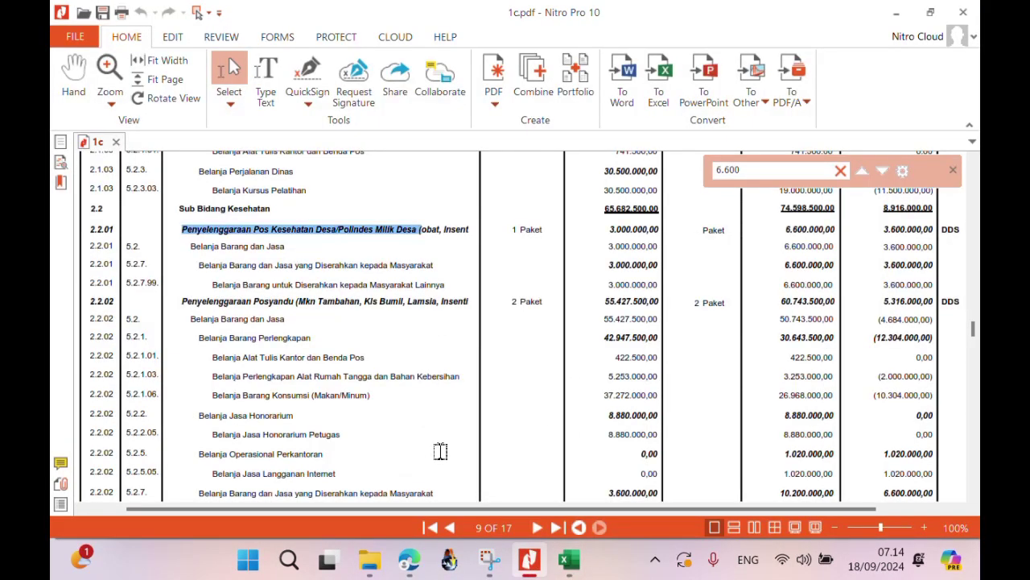
{"action": "left_click", "coordinate": [364, 561]}
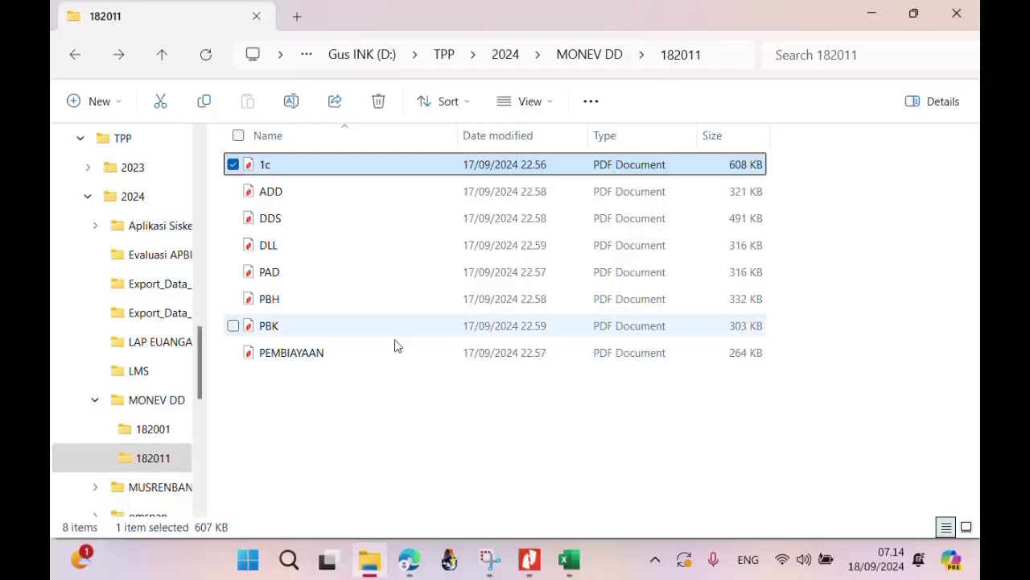
{"action": "double_click", "coordinate": [344, 303]}
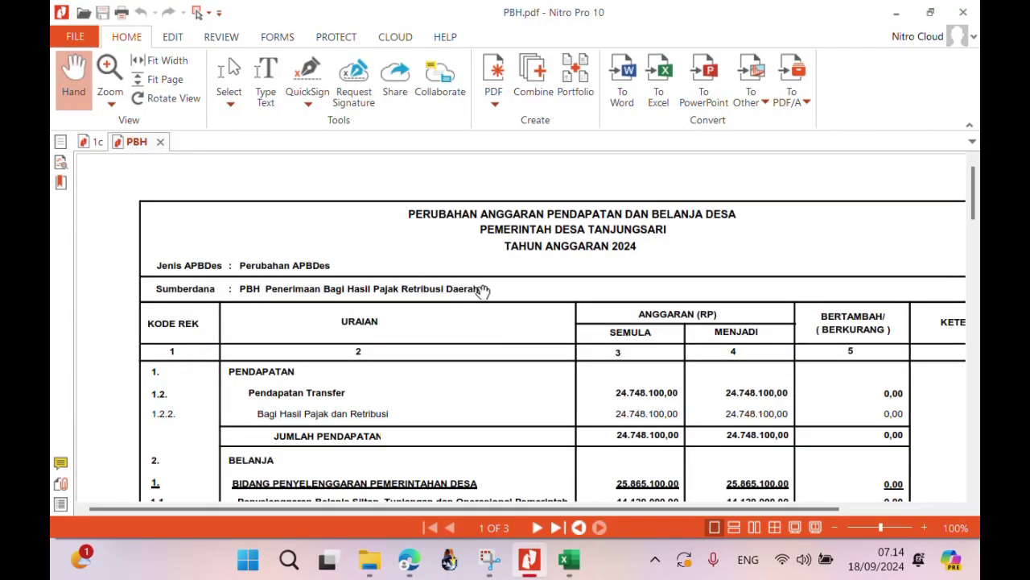
{"action": "scroll", "coordinate": [705, 362], "scroll_direction": "down", "scroll_amount": 10}
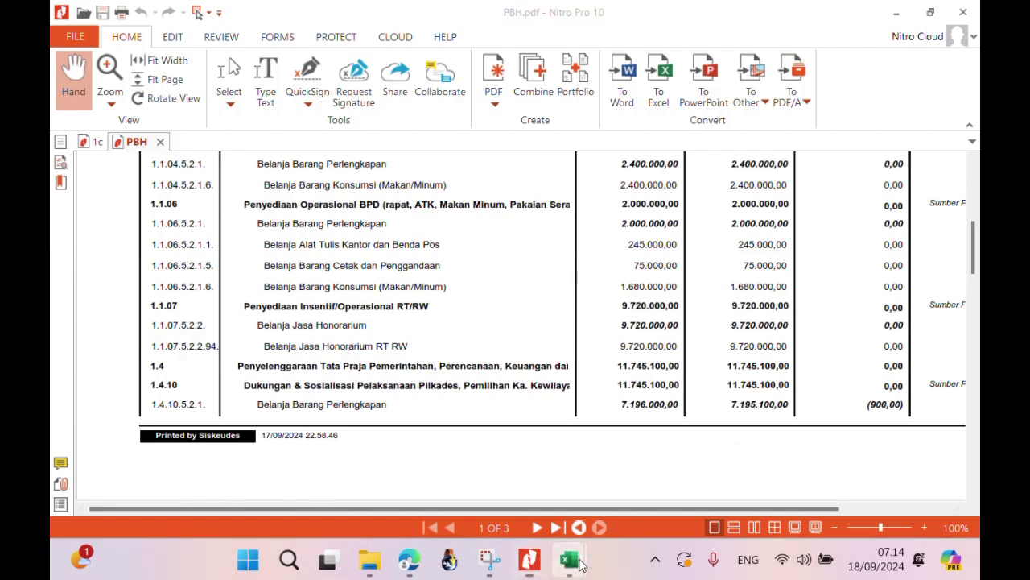
Check the account code of row 62 in the Excel template and find the matching Pembinaan PKK budget in PBH.pdf.
{"action": "mouse_move", "coordinate": [569, 560]}
{"action": "left_click", "coordinate": [642, 497]}
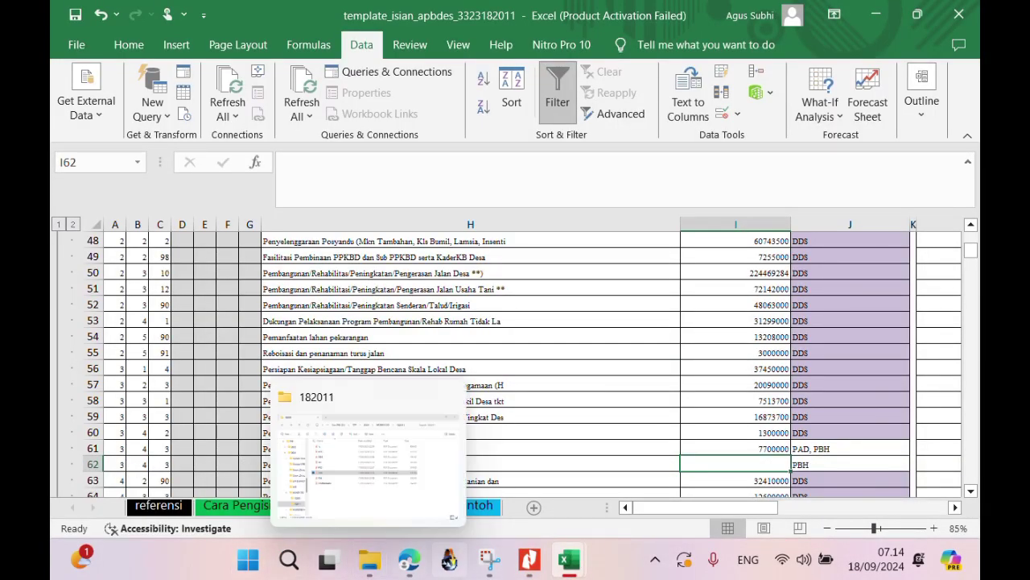
{"action": "left_click_drag", "start_coordinate": [116, 464], "coordinate": [185, 465]}
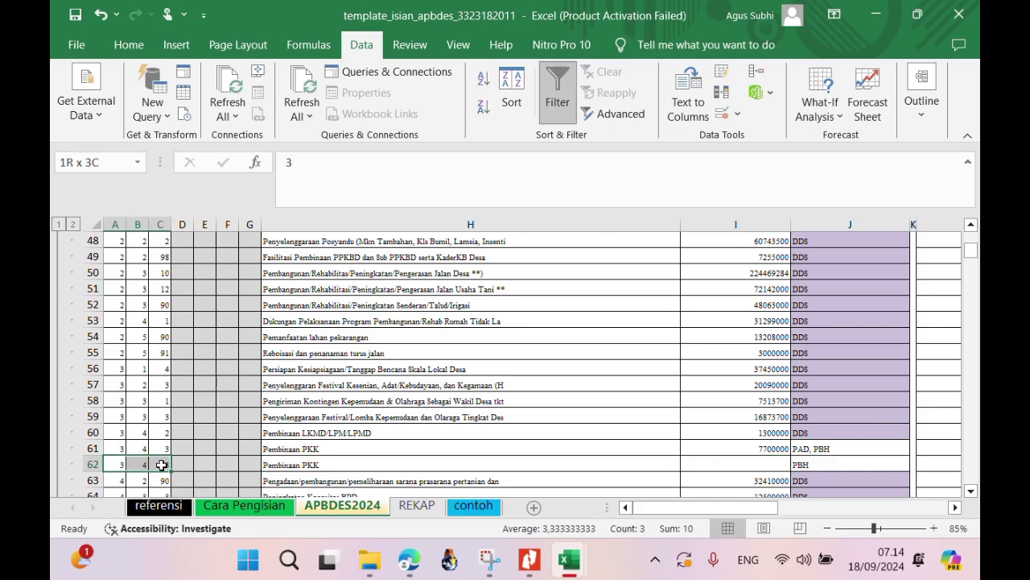
{"action": "left_click", "coordinate": [530, 560]}
{"action": "scroll", "coordinate": [322, 435], "scroll_direction": "down", "scroll_amount": 10}
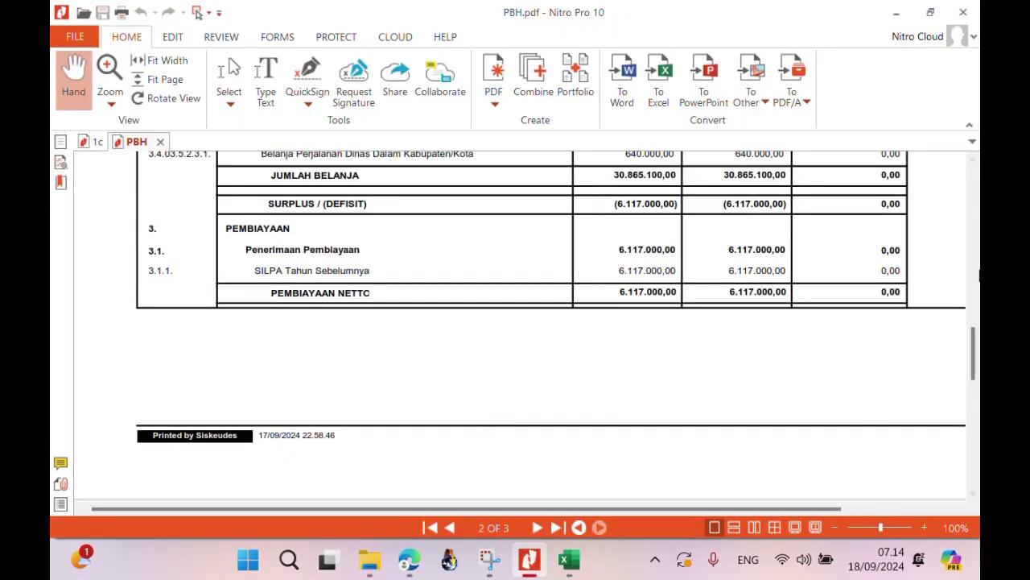
{"action": "left_click_drag", "start_coordinate": [971, 337], "coordinate": [971, 321]}
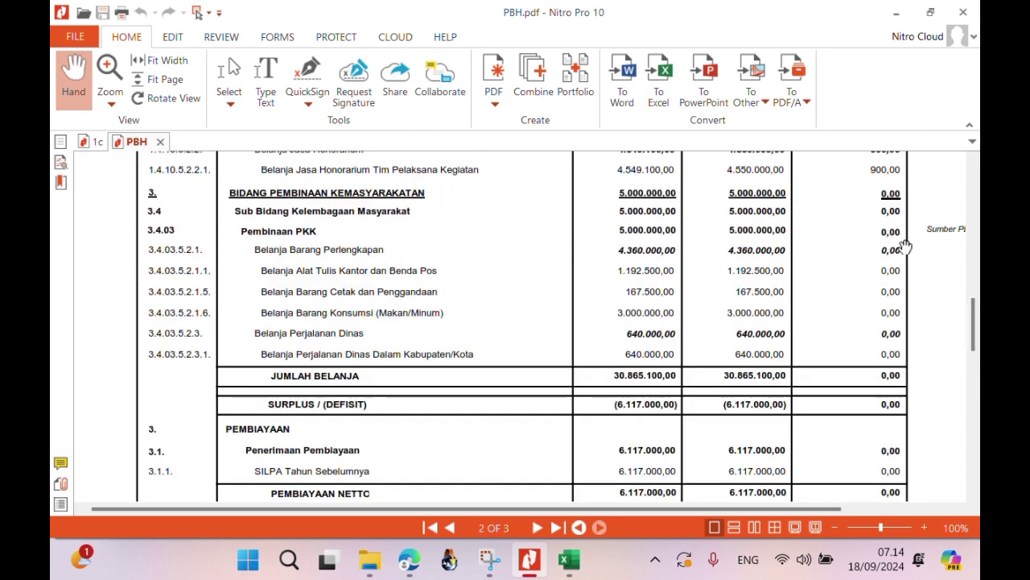
Switch back to the template_isian_apbdes workbook in Excel and enter 5000000 as the PBH-funded Pembinaan PKK amount in I62.
{"action": "mouse_move", "coordinate": [571, 554]}
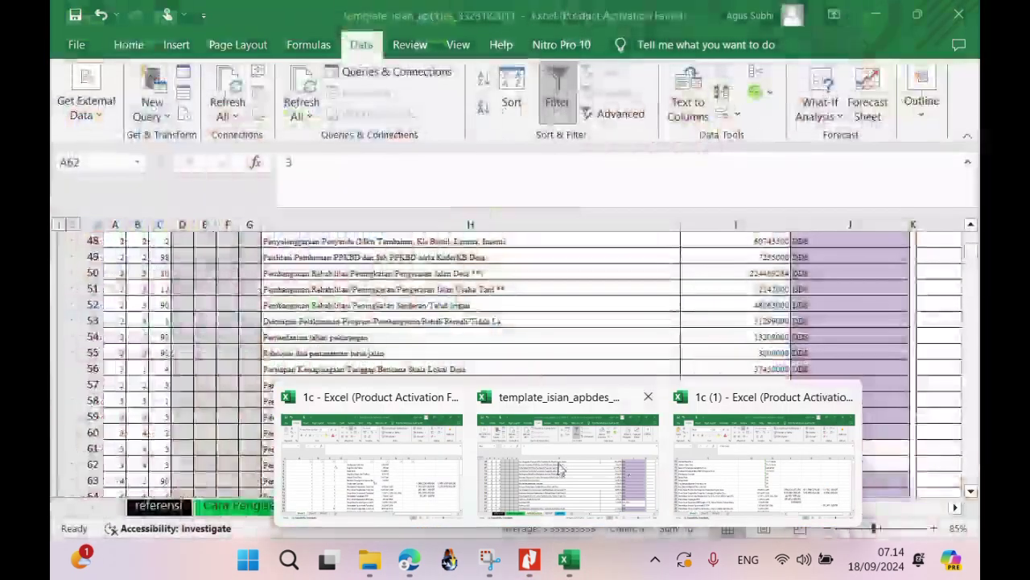
{"action": "left_click", "coordinate": [562, 469]}
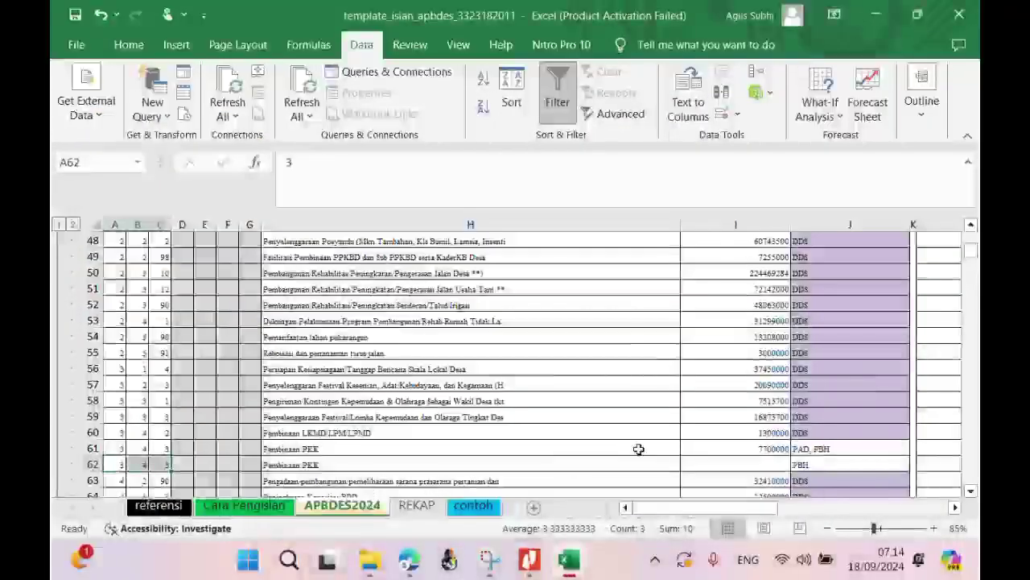
{"action": "left_click", "coordinate": [741, 465]}
{"action": "type", "text": "5000000"}
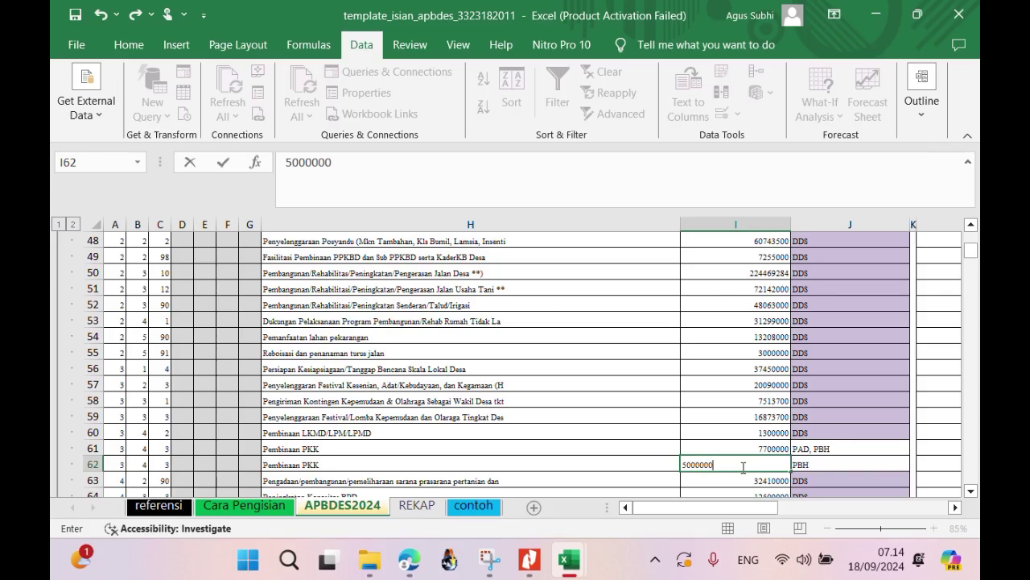
{"action": "key", "text": "Return"}
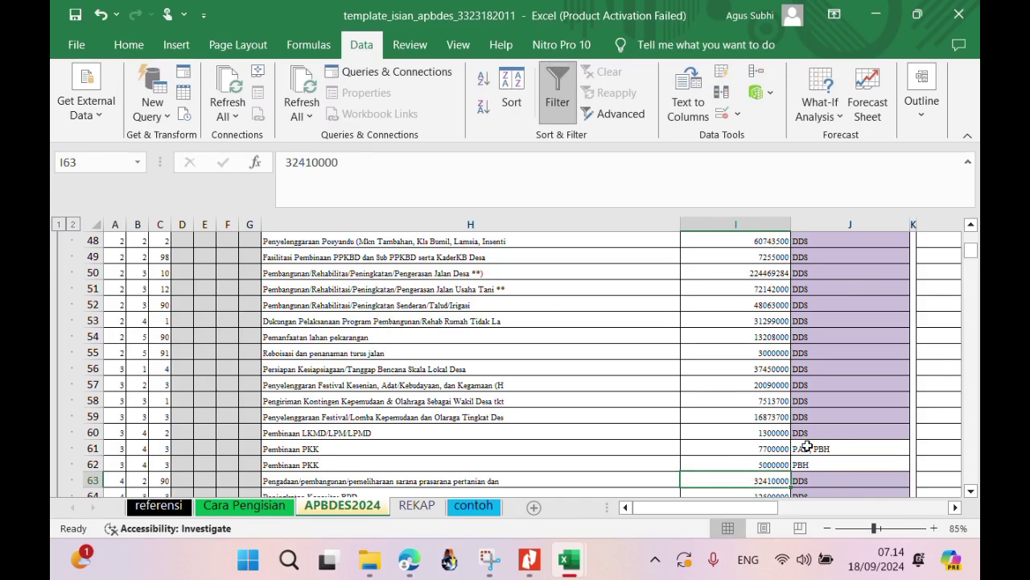
Enter the scratch formula =I61-I62 in H62 to work out the PAD-funded share of Pembinaan PKK.
{"action": "left_click", "coordinate": [781, 451]}
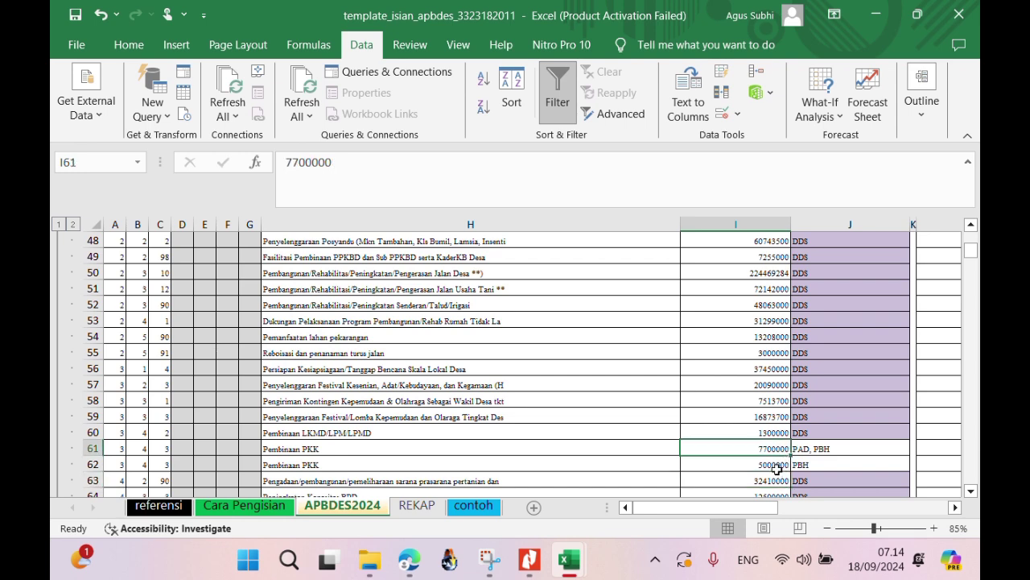
{"action": "left_click", "coordinate": [672, 466]}
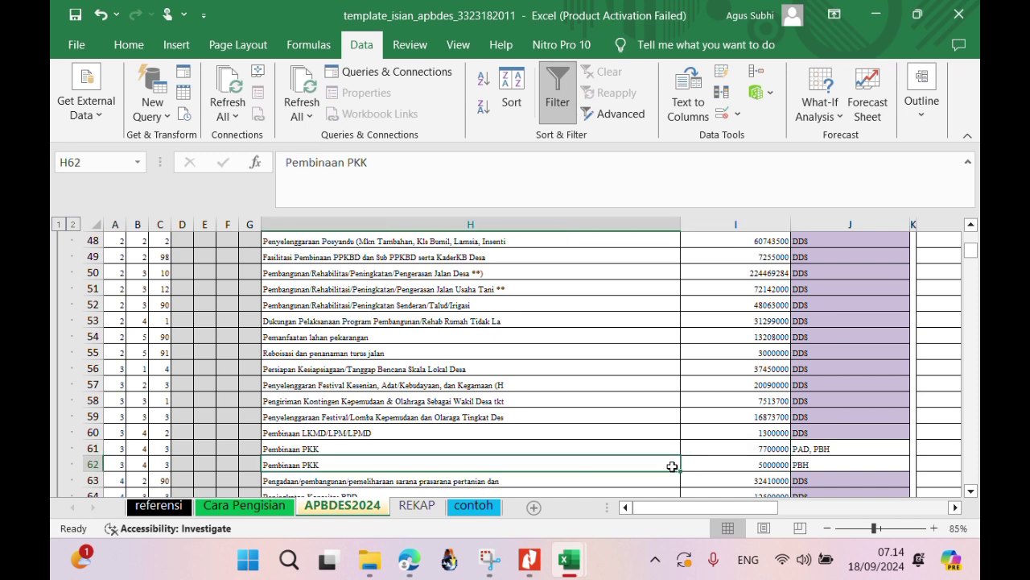
{"action": "type", "text": "="}
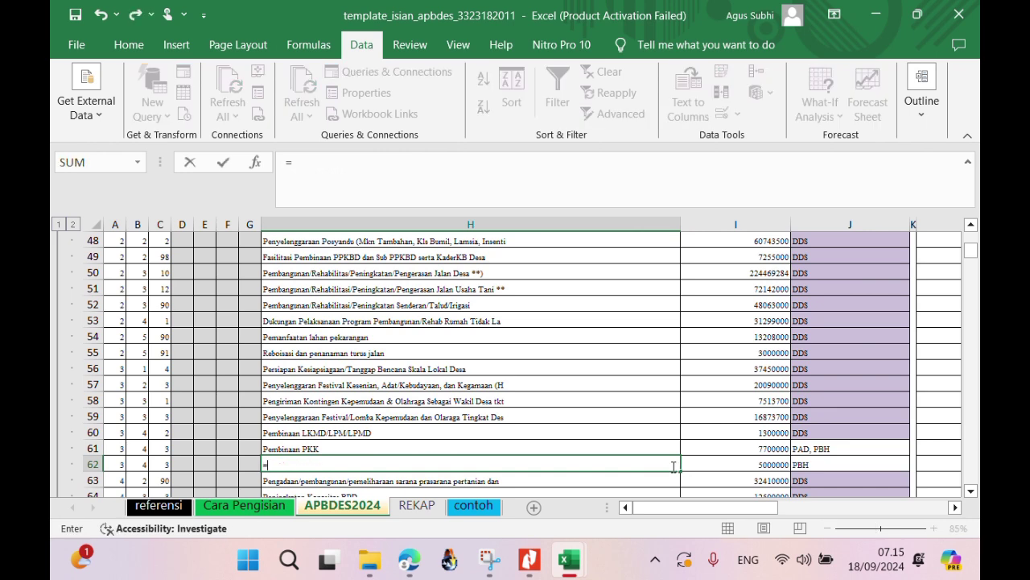
{"action": "left_click", "coordinate": [730, 447]}
{"action": "type", "text": "-"}
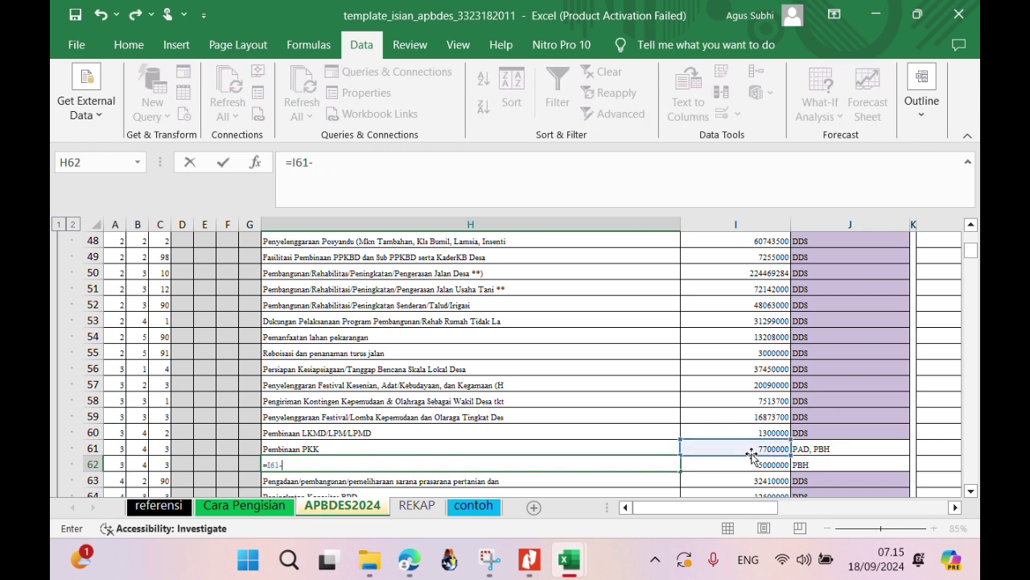
{"action": "left_click", "coordinate": [760, 467]}
{"action": "key", "text": "Return"}
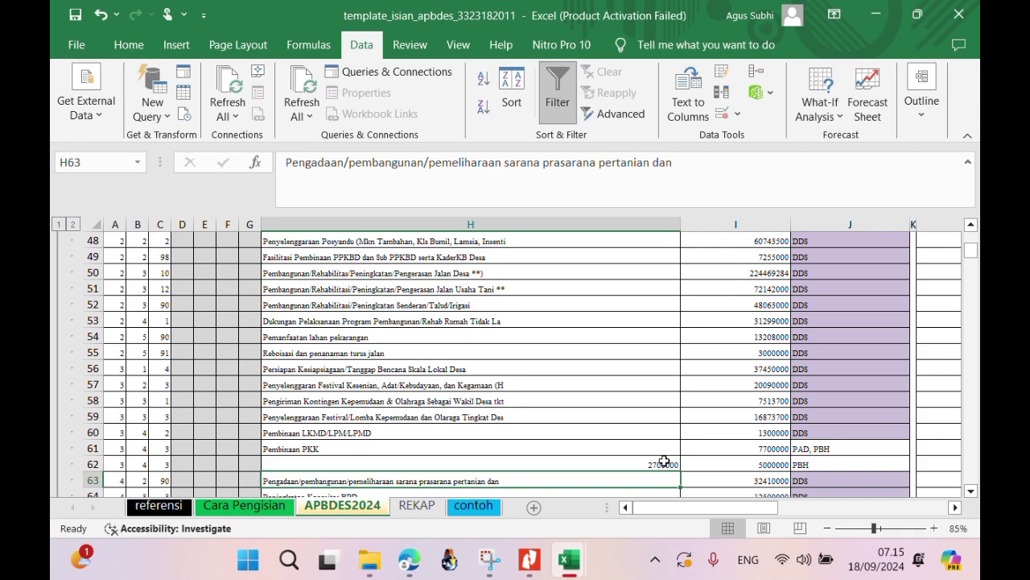
Copy the difference calculated in H62 and paste it as a value only into I61 as the 2700000 PAD amount.
{"action": "left_click", "coordinate": [761, 447]}
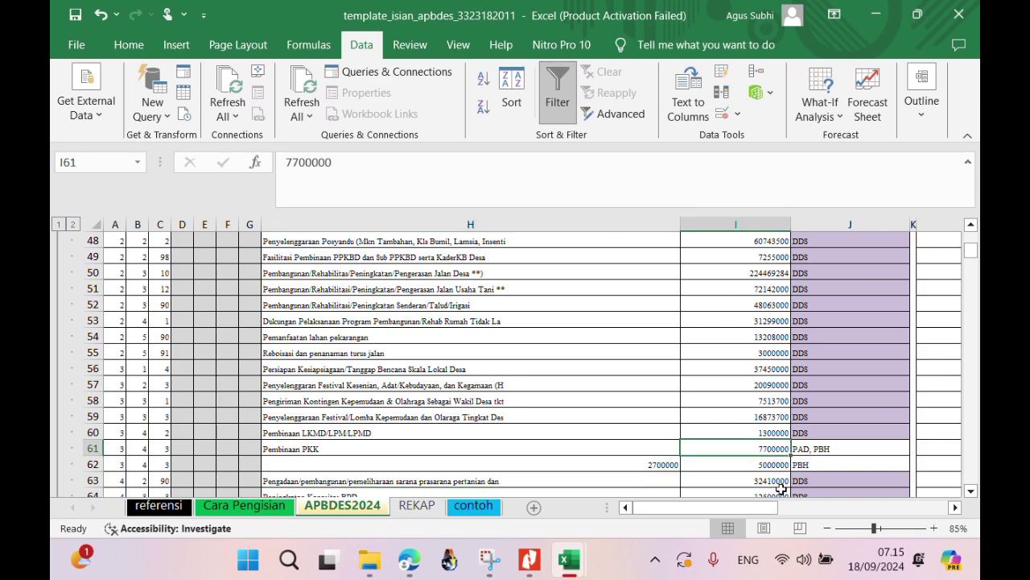
{"action": "type", "text": "27"}
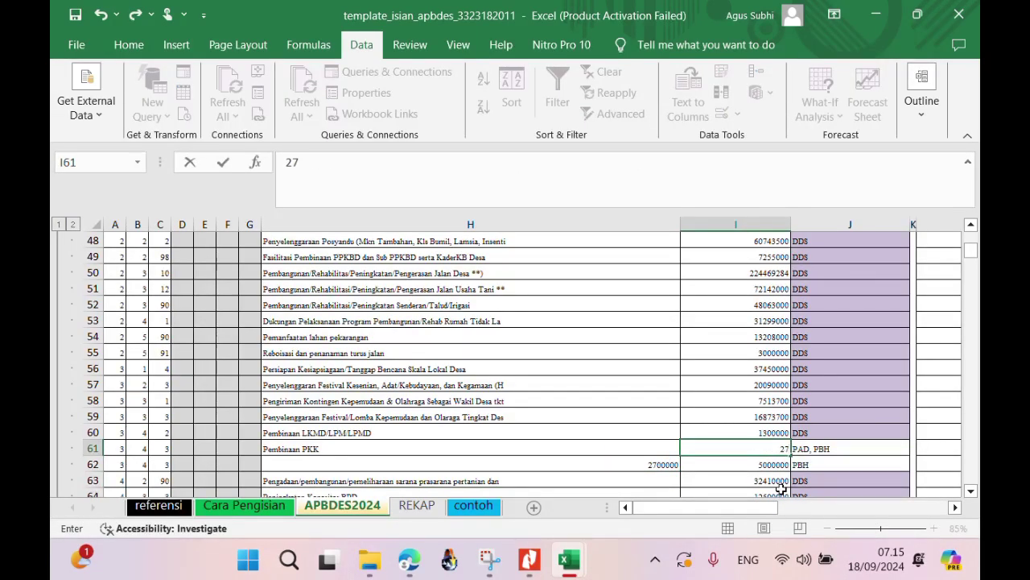
{"action": "key", "text": "Escape"}
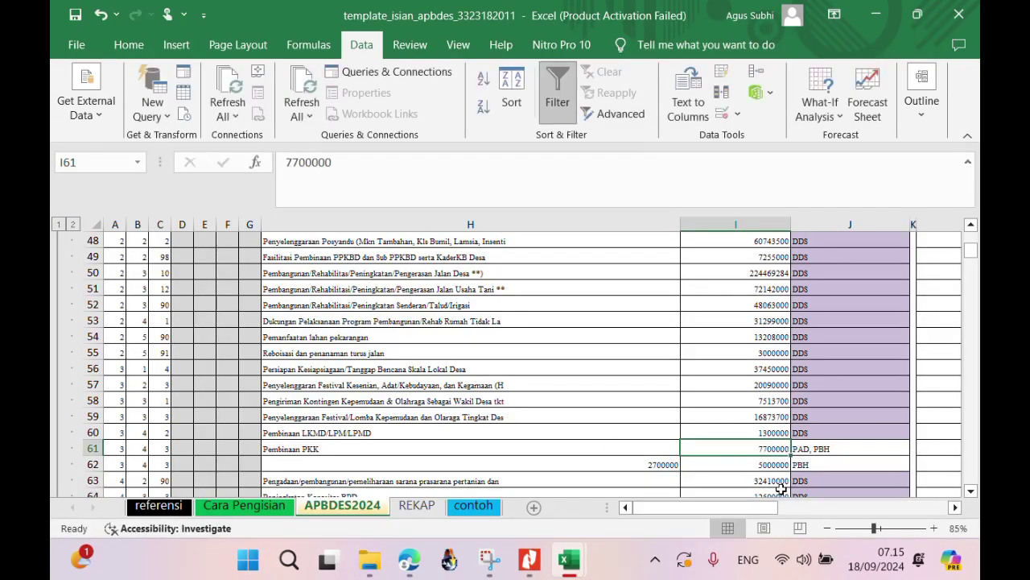
{"action": "left_click", "coordinate": [636, 465]}
{"action": "key", "text": "ctrl+c"}
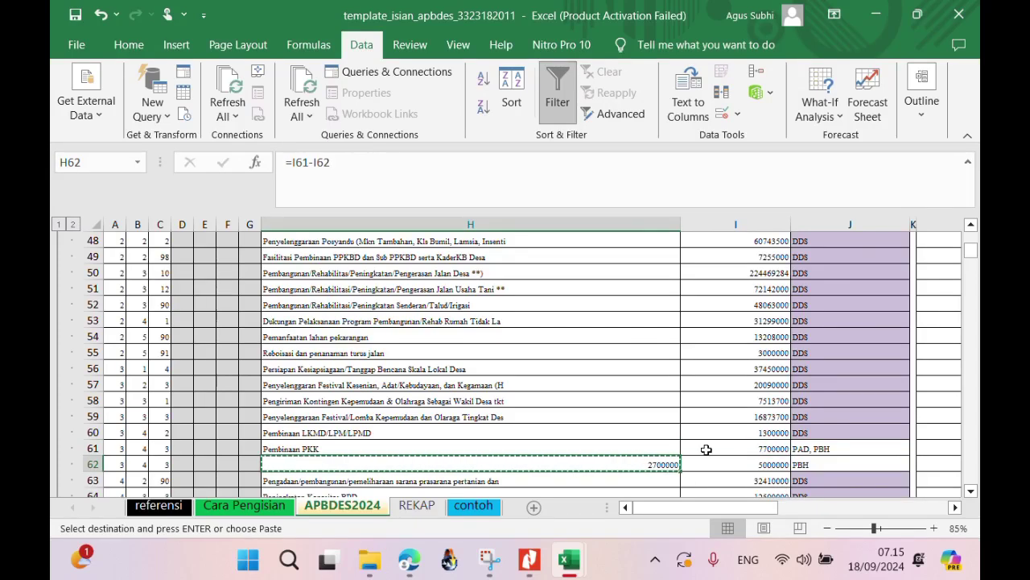
{"action": "right_click", "coordinate": [709, 451]}
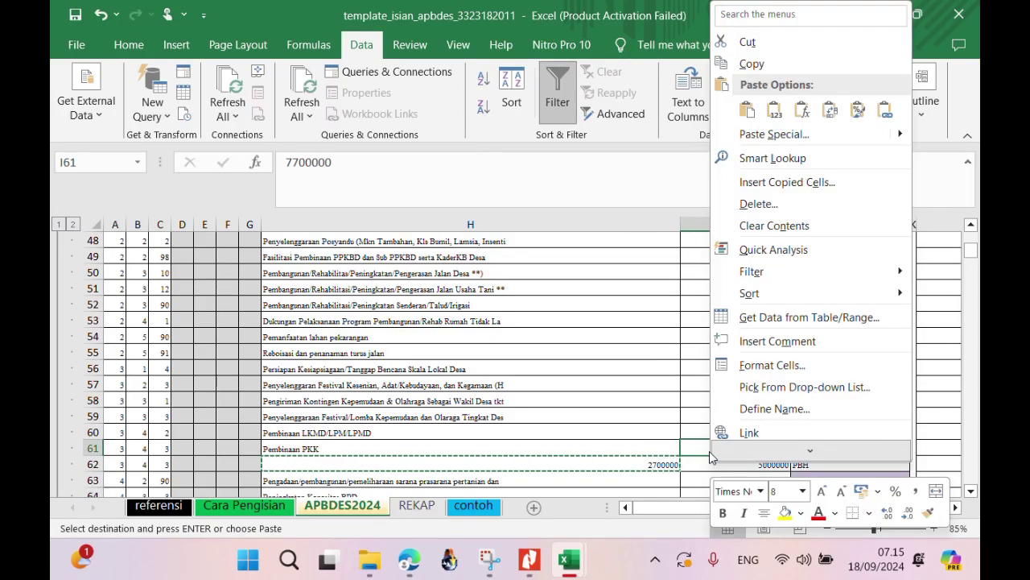
{"action": "left_click", "coordinate": [782, 111]}
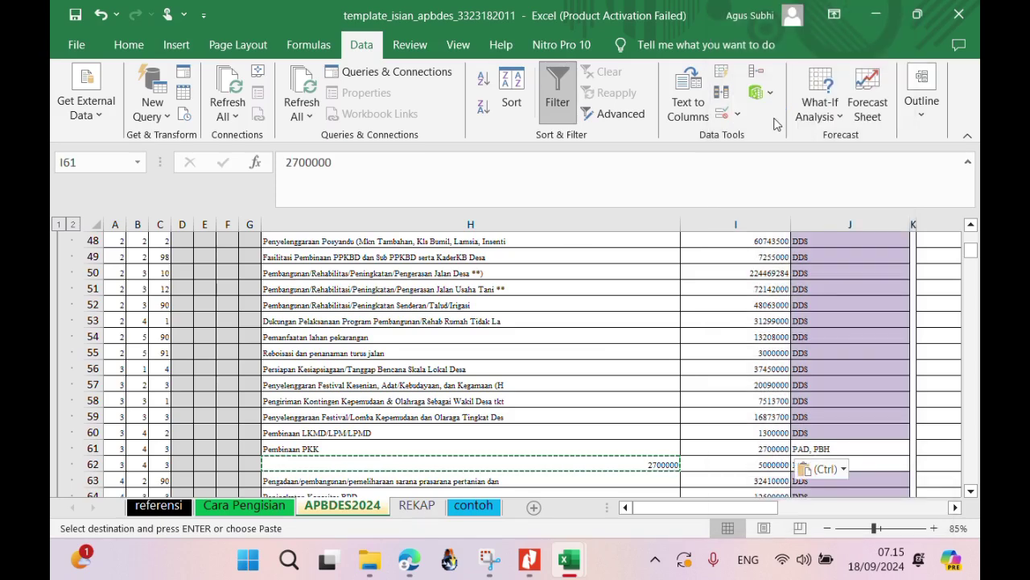
Restore the description in H62 by copying Pembinaan PKK from H61 over the scratch formula.
{"action": "left_click", "coordinate": [562, 446]}
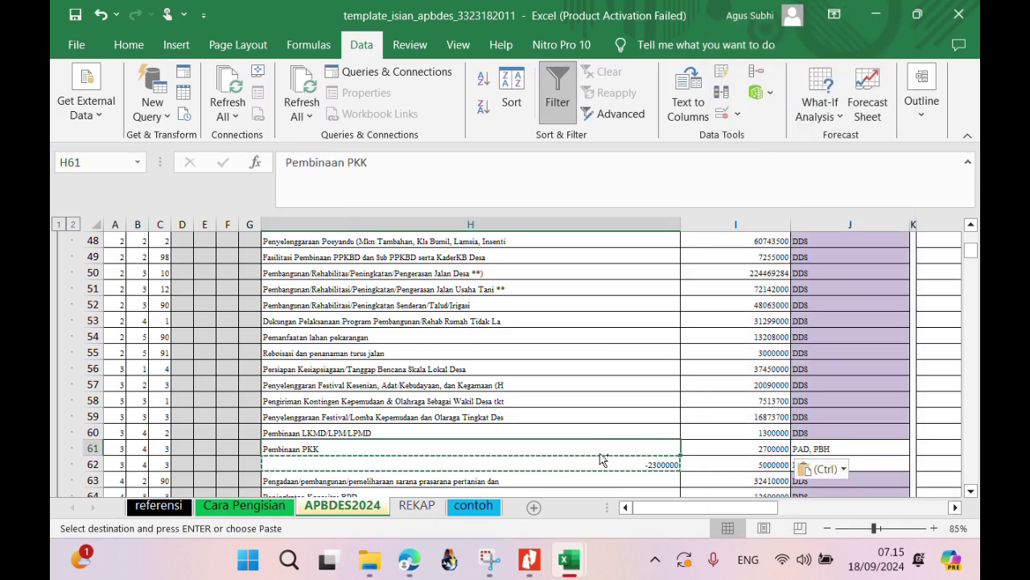
{"action": "key", "text": "ctrl+c"}
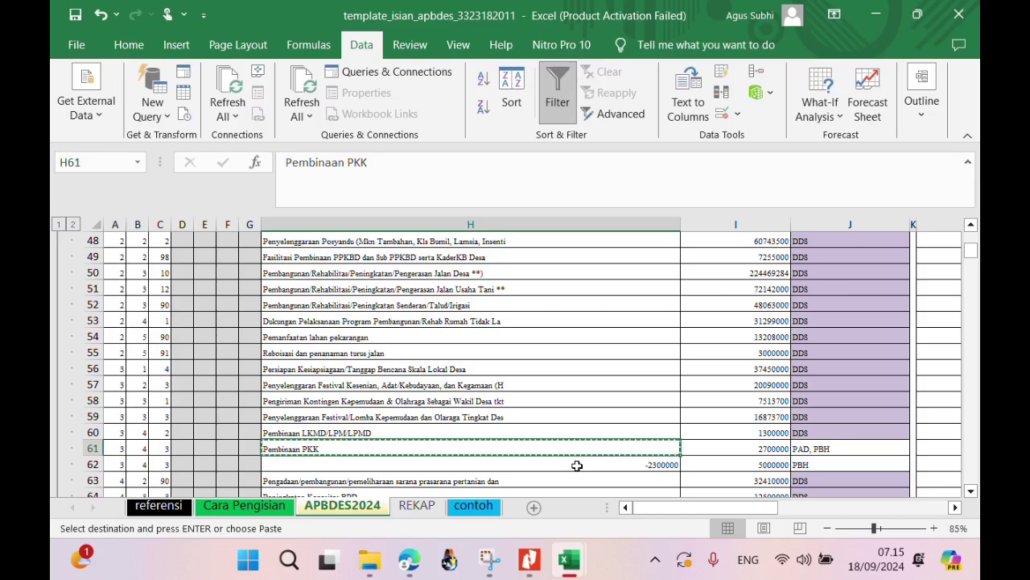
{"action": "left_click", "coordinate": [577, 466]}
{"action": "key", "text": "ctrl+v"}
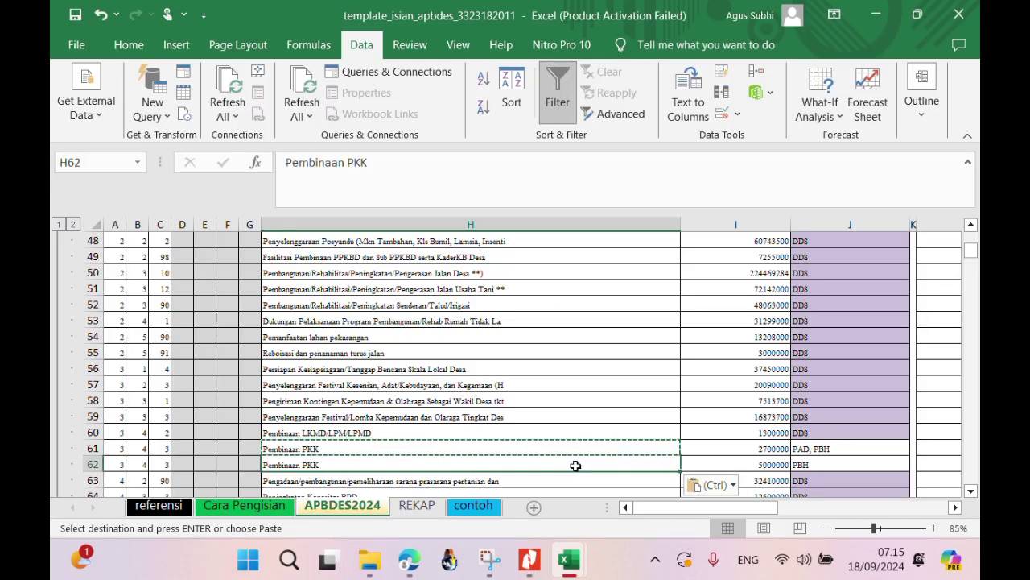
{"action": "left_click", "coordinate": [581, 449]}
Set the funding source of the first Pembinaan PKK row, J61, to PAD from the allowed values.
{"action": "left_click", "coordinate": [816, 451]}
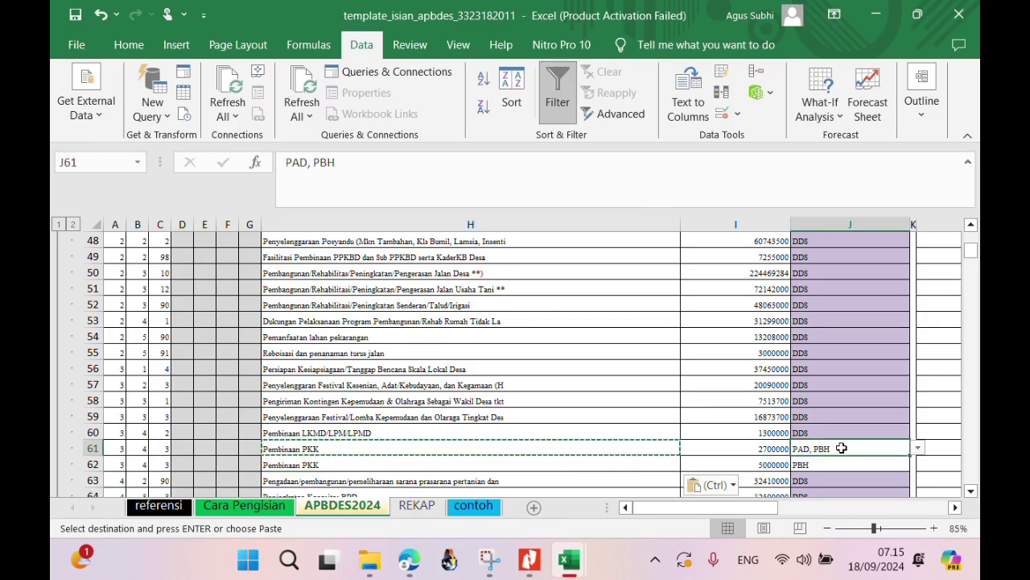
{"action": "left_click", "coordinate": [923, 450]}
{"action": "left_click", "coordinate": [904, 450]}
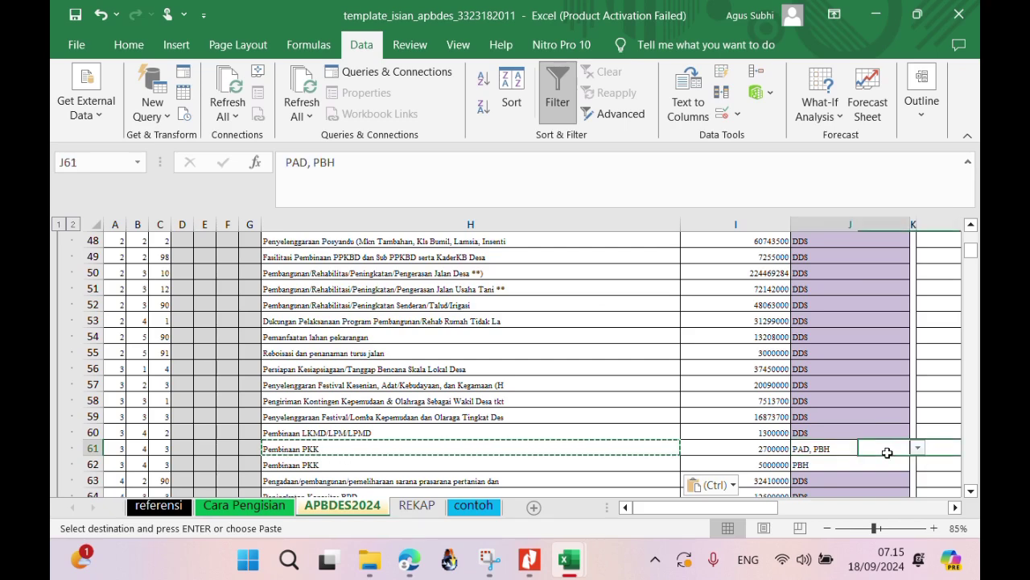
{"action": "left_click", "coordinate": [917, 448]}
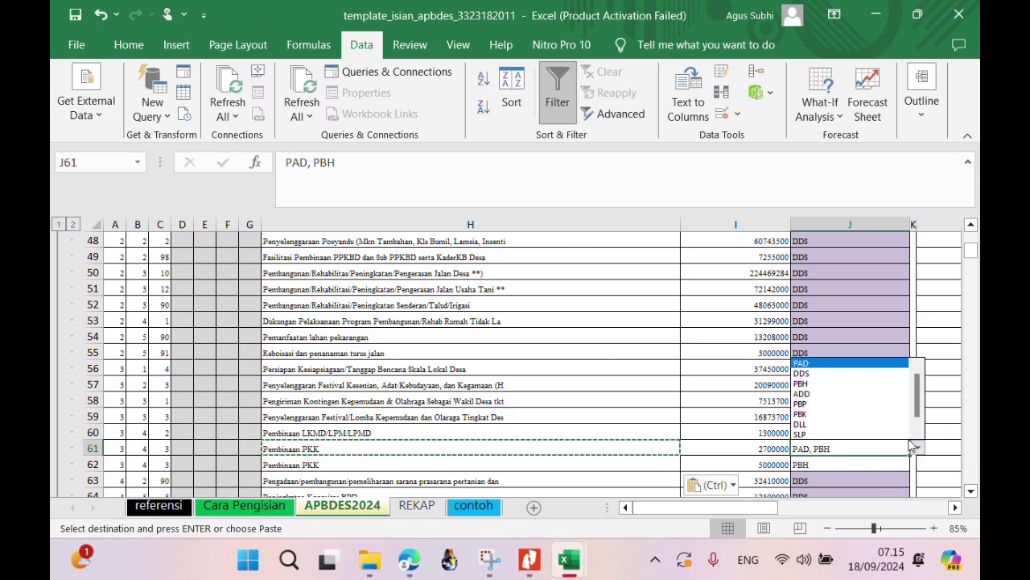
{"action": "left_click", "coordinate": [882, 365]}
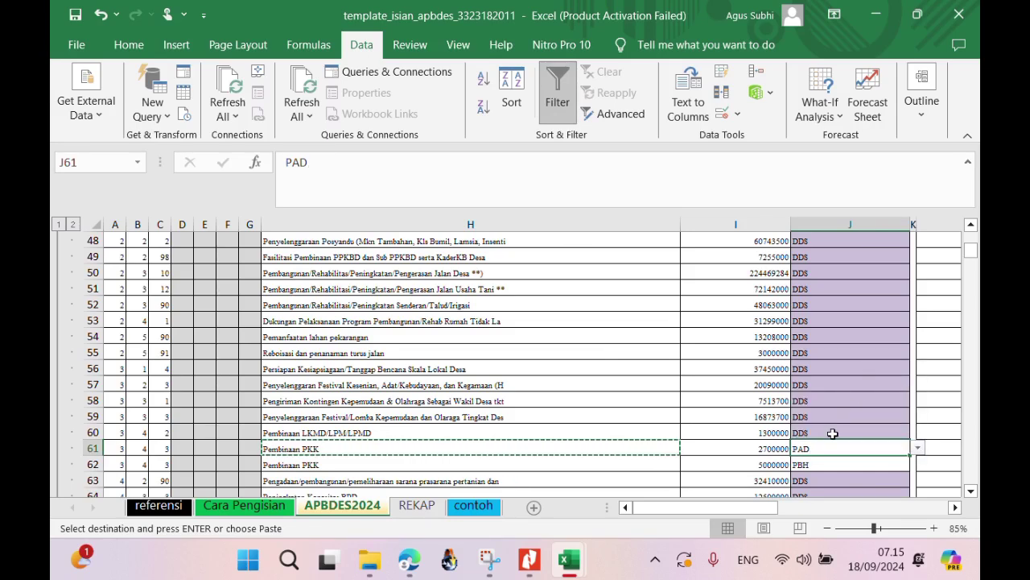
Highlight the Pembinaan PKK description in H61 with a yellow fill.
{"action": "left_click", "coordinate": [302, 450]}
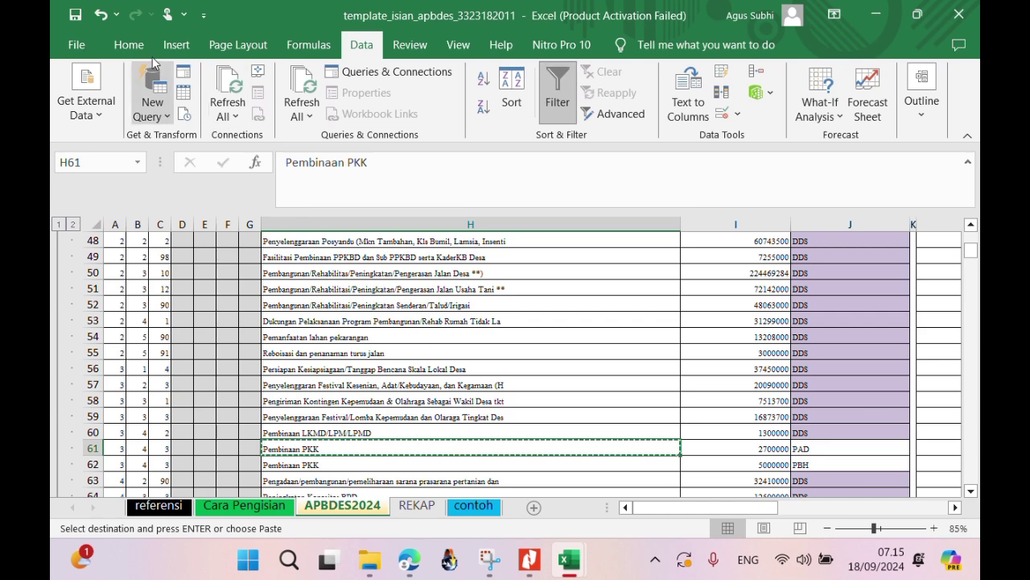
{"action": "left_click", "coordinate": [129, 45]}
{"action": "left_click", "coordinate": [279, 107]}
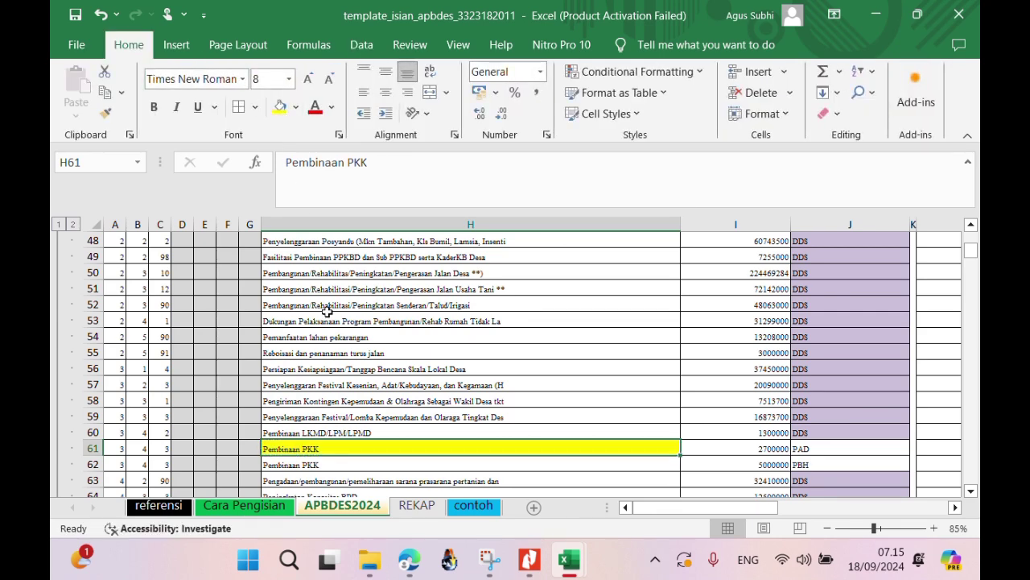
Look through the expenditure rows around the highlighted entry and compare the two Pembinaan PKK rows, 61 and 62.
{"action": "left_click_drag", "start_coordinate": [402, 401], "coordinate": [401, 388]}
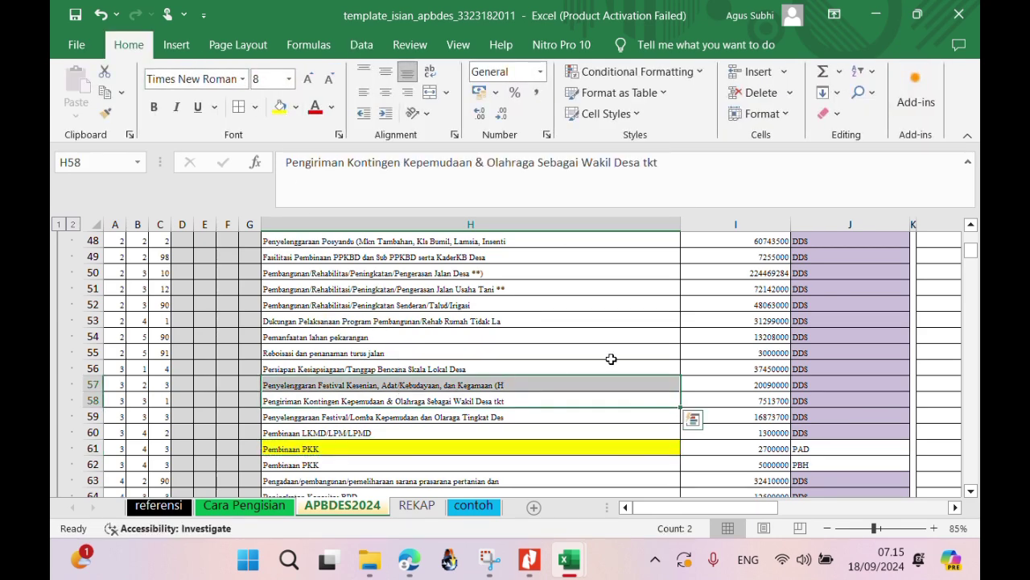
{"action": "key", "text": "Up"}
{"action": "key", "text": "Up"}
{"action": "key", "text": "Up"}
{"action": "key", "text": "Up"}
{"action": "key", "text": "Up"}
{"action": "key", "text": "Up"}
{"action": "key", "text": "Up"}
{"action": "key", "text": "Up"}
{"action": "key", "text": "Up"}
{"action": "key", "text": "Up"}
{"action": "key", "text": "Up"}
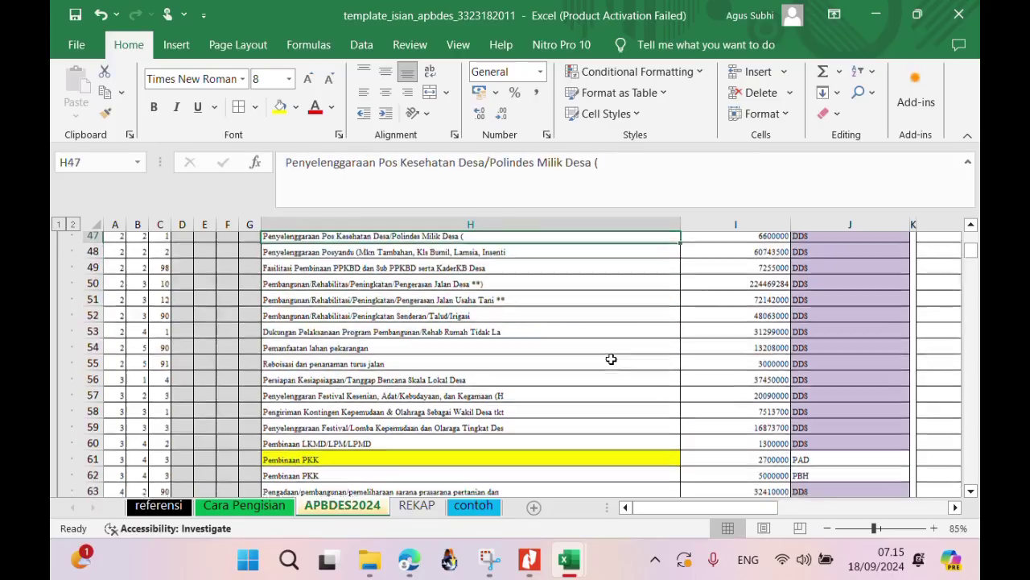
{"action": "key", "text": "Up"}
{"action": "key", "text": "Up"}
{"action": "key", "text": "Up"}
{"action": "key", "text": "Up"}
{"action": "key", "text": "Up"}
{"action": "key", "text": "Up"}
{"action": "key", "text": "Up"}
{"action": "key", "text": "Down"}
{"action": "key", "text": "Down"}
{"action": "key", "text": "Down"}
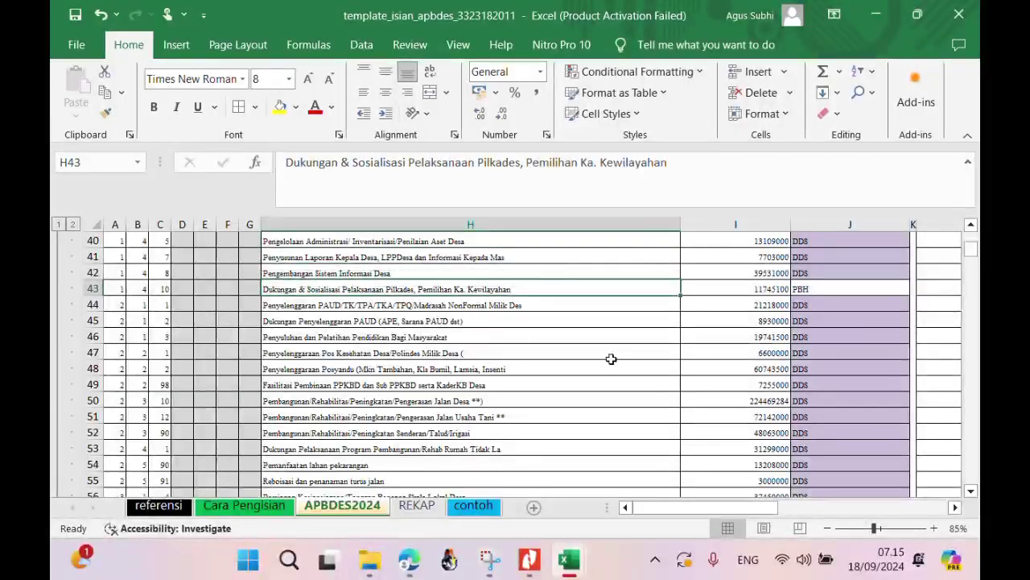
{"action": "key", "text": "Down"}
{"action": "key", "text": "Down"}
{"action": "key", "text": "Down"}
{"action": "key", "text": "Down"}
{"action": "key", "text": "Down"}
{"action": "key", "text": "Down"}
{"action": "key", "text": "Down"}
{"action": "key", "text": "Down"}
{"action": "key", "text": "Down"}
{"action": "key", "text": "Down"}
{"action": "key", "text": "Down"}
{"action": "key", "text": "Down"}
{"action": "key", "text": "Down"}
{"action": "key", "text": "Down"}
{"action": "key", "text": "Down"}
{"action": "key", "text": "Down"}
{"action": "key", "text": "Down"}
{"action": "key", "text": "Down"}
{"action": "key", "text": "Down"}
{"action": "key", "text": "Down"}
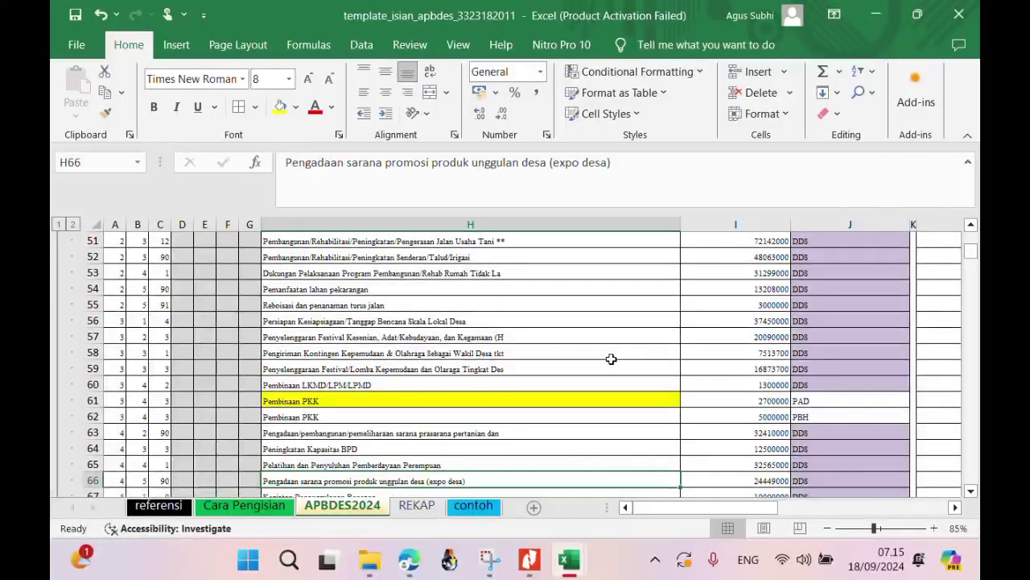
{"action": "left_click", "coordinate": [585, 421], "text": "shift"}
{"action": "left_click", "coordinate": [581, 415]}
{"action": "left_click", "coordinate": [583, 400], "text": "shift"}
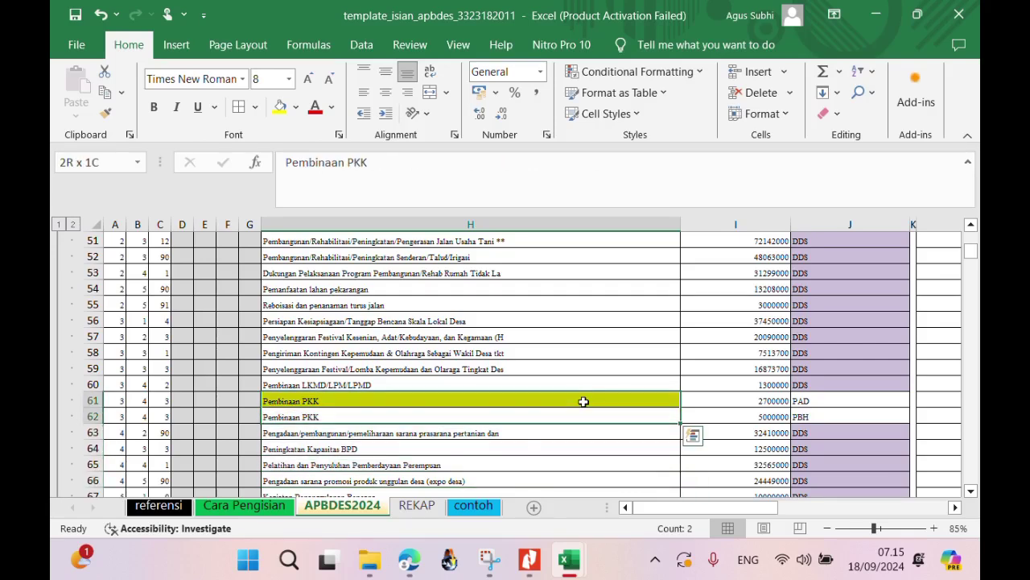
{"action": "left_click", "coordinate": [583, 412]}
{"action": "left_click", "coordinate": [591, 396]}
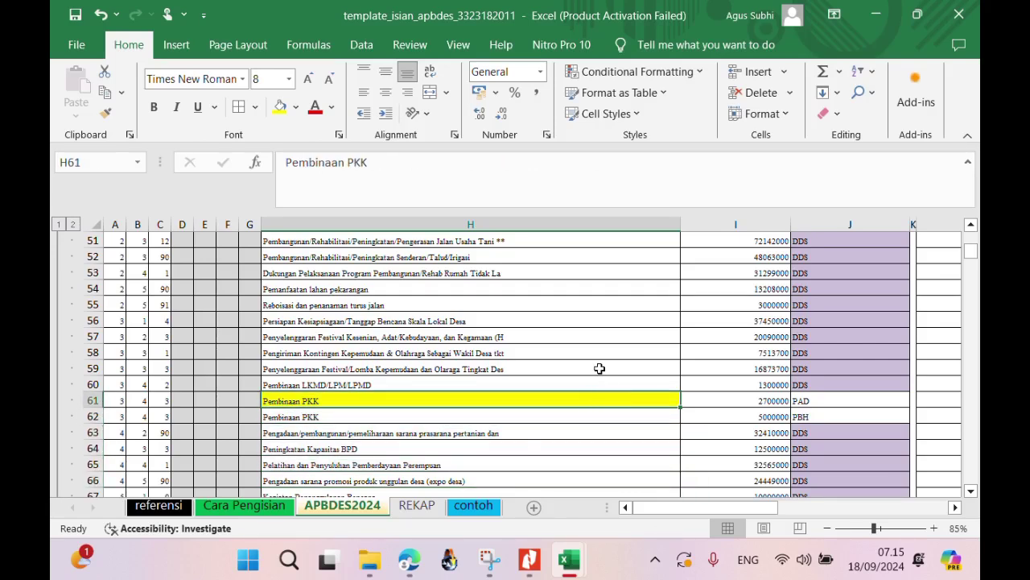
Look back up the APBDES2024 rows for entries that still have combined funding sources or blank amounts.
{"action": "key", "text": "Up"}
{"action": "key", "text": "Up"}
{"action": "key", "text": "Up"}
{"action": "key", "text": "Up"}
{"action": "key", "text": "Up"}
{"action": "key", "text": "Up"}
{"action": "key", "text": "Up"}
{"action": "key", "text": "Up"}
{"action": "key", "text": "Up"}
{"action": "key", "text": "Up"}
{"action": "key", "text": "Up"}
{"action": "key", "text": "Up"}
{"action": "key", "text": "Up"}
{"action": "key", "text": "Up"}
{"action": "key", "text": "Up"}
{"action": "key", "text": "Up"}
{"action": "key", "text": "Up"}
{"action": "key", "text": "Up"}
{"action": "key", "text": "Up"}
{"action": "key", "text": "Up"}
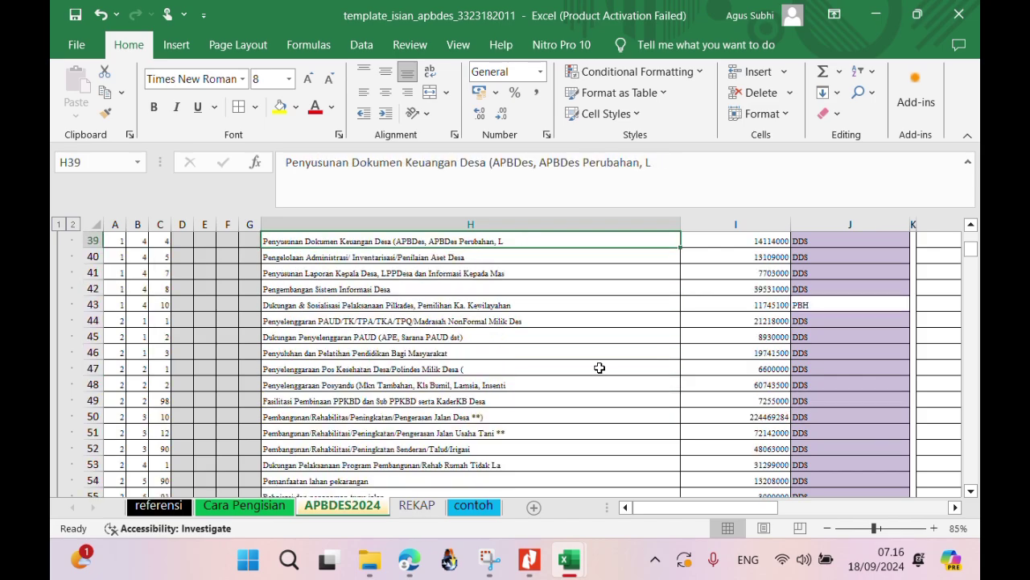
{"action": "key", "text": "Up"}
{"action": "key", "text": "Up"}
{"action": "key", "text": "Up"}
{"action": "key", "text": "Up"}
{"action": "key", "text": "Up"}
{"action": "key", "text": "Up"}
{"action": "key", "text": "Up"}
{"action": "key", "text": "Up"}
{"action": "key", "text": "Up"}
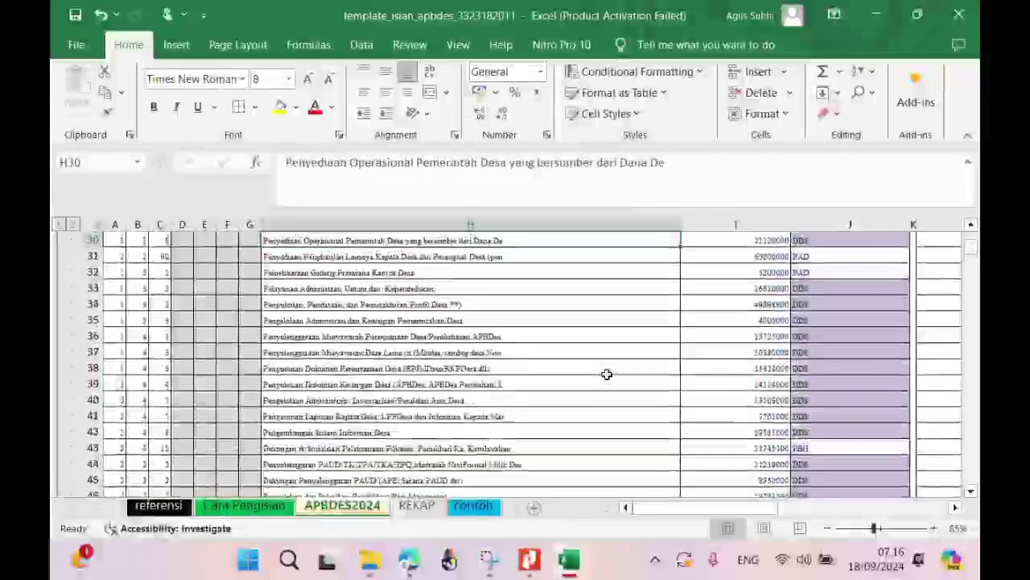
{"action": "key", "text": "Up"}
{"action": "key", "text": "Up"}
{"action": "key", "text": "Up"}
{"action": "key", "text": "Up"}
{"action": "key", "text": "Up"}
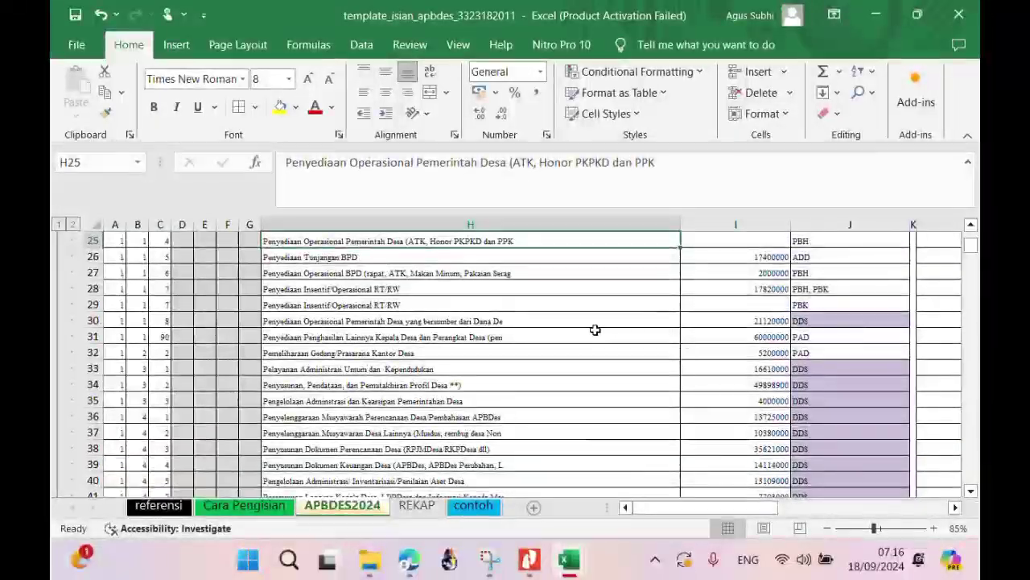
Select the blank PBH amount I25 for Penyediaan Operasional Pemerintah Desa and switch to PBH.pdf in Nitro Pro.
{"action": "left_click", "coordinate": [612, 303]}
{"action": "left_click", "coordinate": [731, 304]}
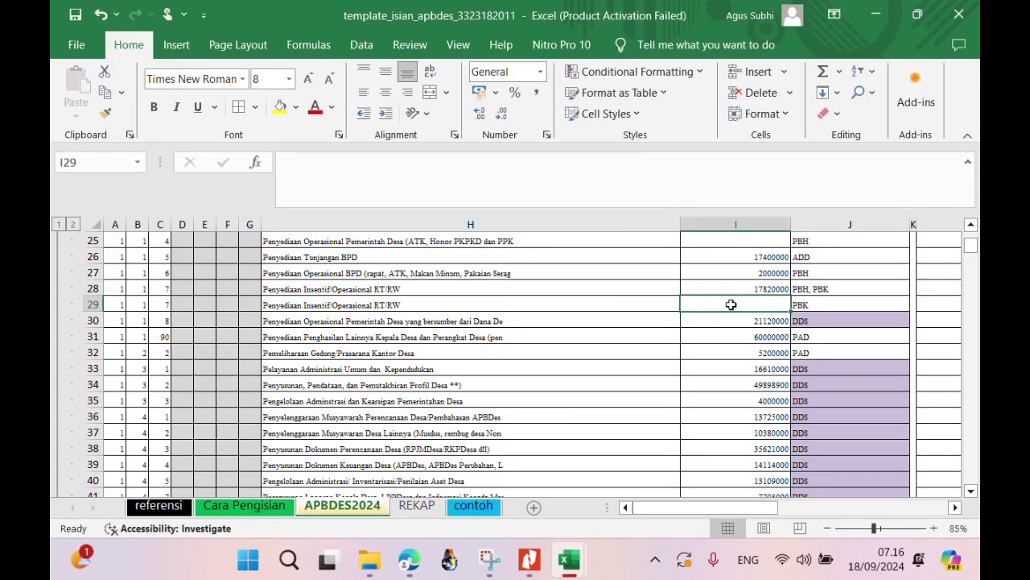
{"action": "key", "text": "Up"}
{"action": "key", "text": "Up"}
{"action": "key", "text": "Up"}
{"action": "key", "text": "Up"}
{"action": "key", "text": "Up"}
{"action": "key", "text": "Up"}
{"action": "key", "text": "Up"}
{"action": "key", "text": "Up"}
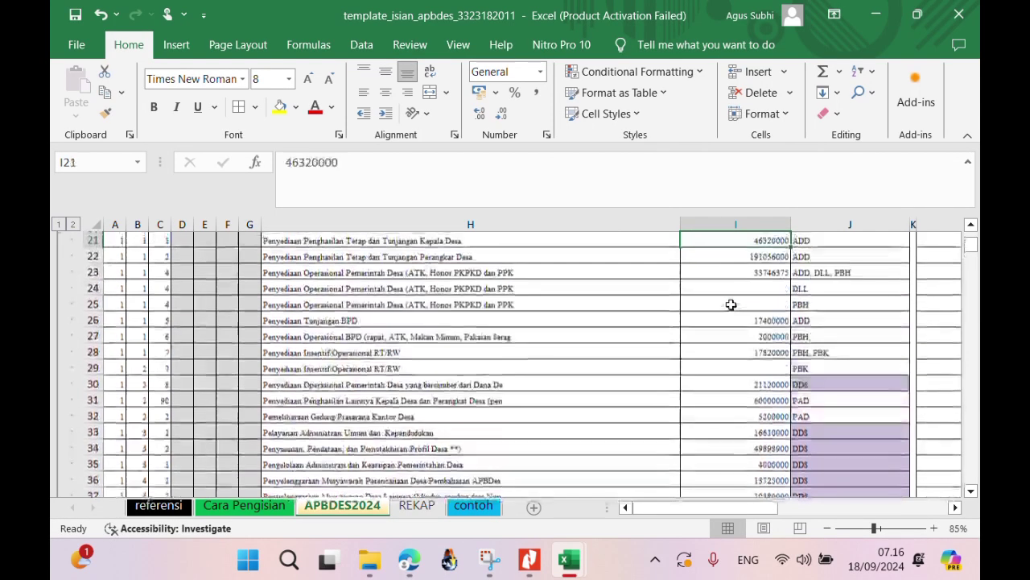
{"action": "left_click", "coordinate": [731, 305]}
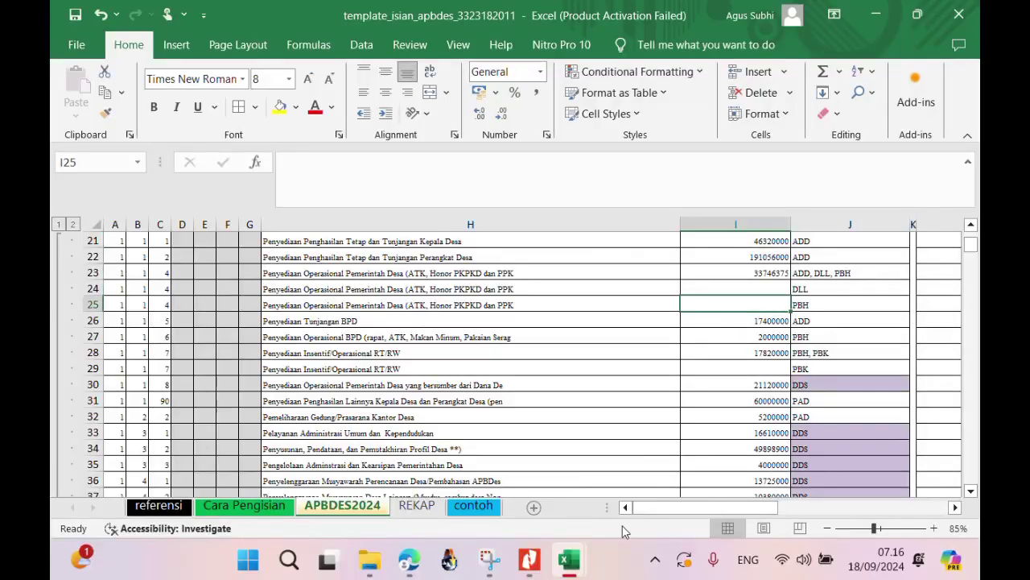
{"action": "left_click", "coordinate": [529, 560]}
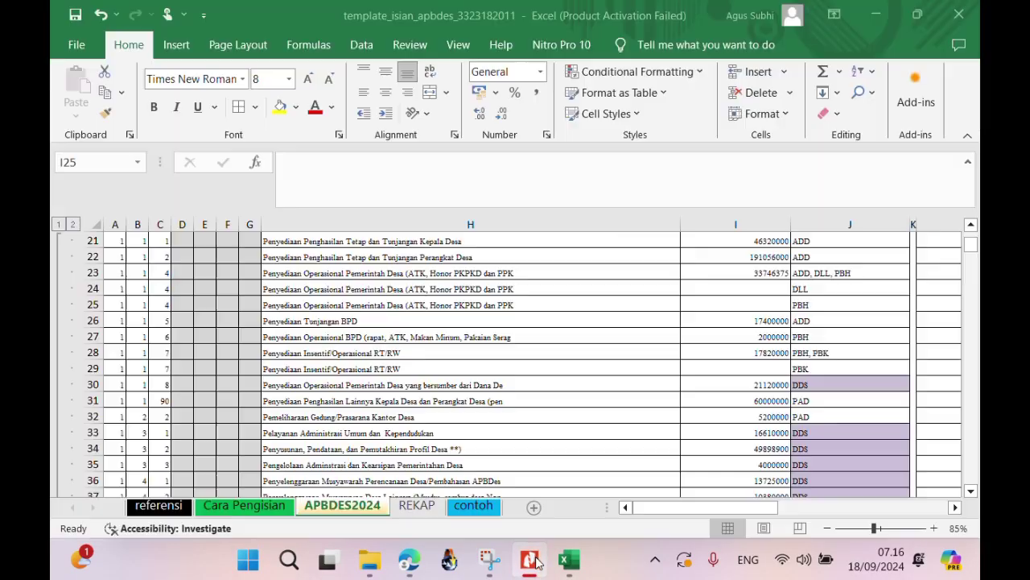
{"action": "left_click", "coordinate": [535, 559]}
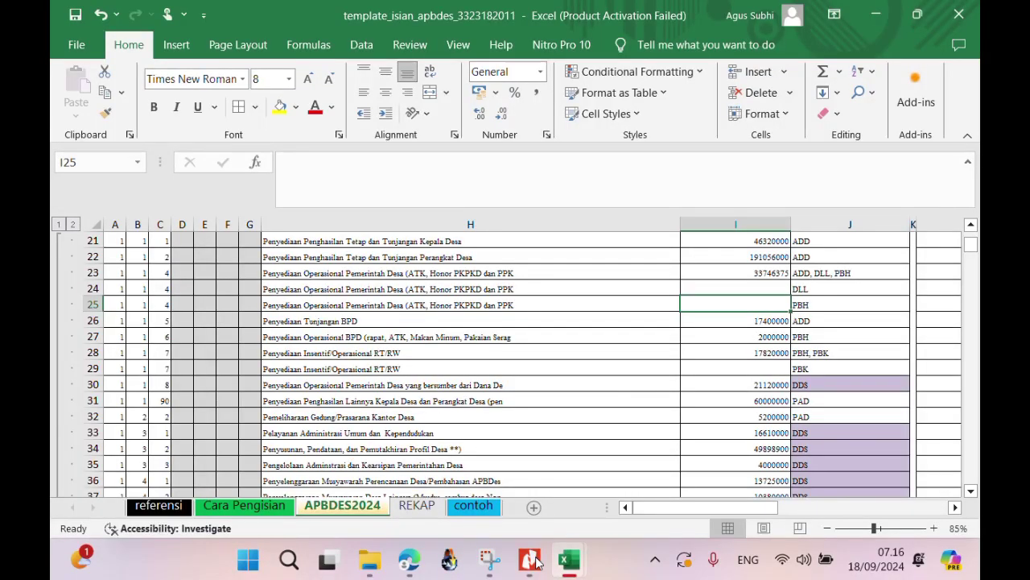
{"action": "left_click", "coordinate": [536, 561]}
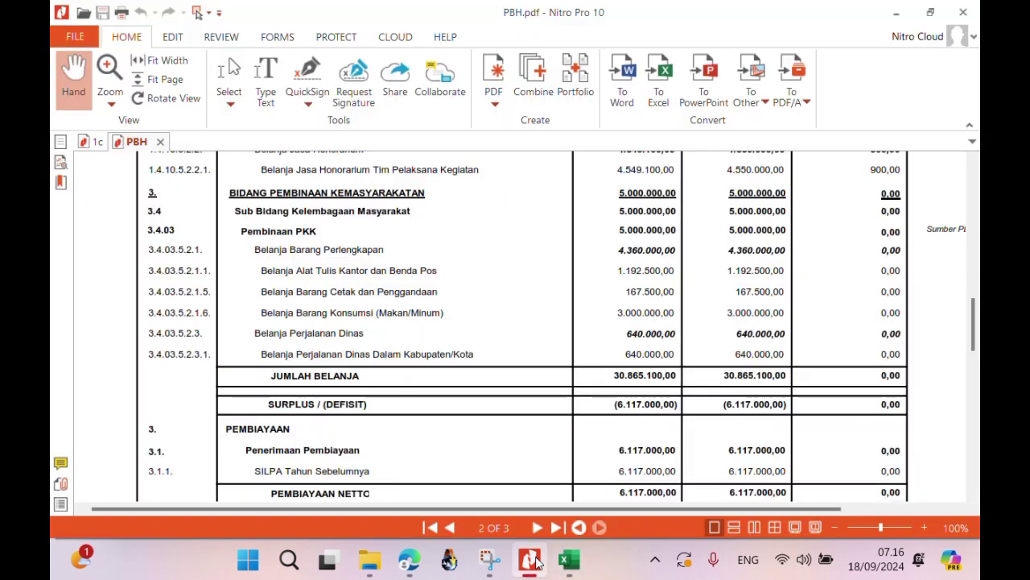
Look up Penyediaan Operasional Pemerintah Desa in the PBH report and enter its amount, 2400000, in I25 of the workbook.
{"action": "scroll", "coordinate": [478, 427], "scroll_direction": "up", "scroll_amount": 15}
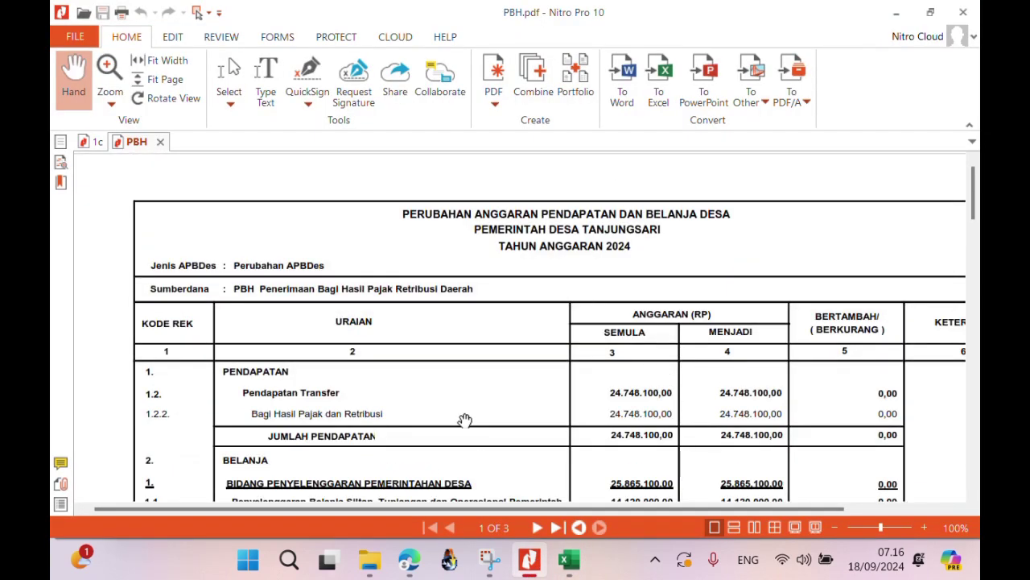
{"action": "left_click_drag", "start_coordinate": [974, 192], "coordinate": [977, 230]}
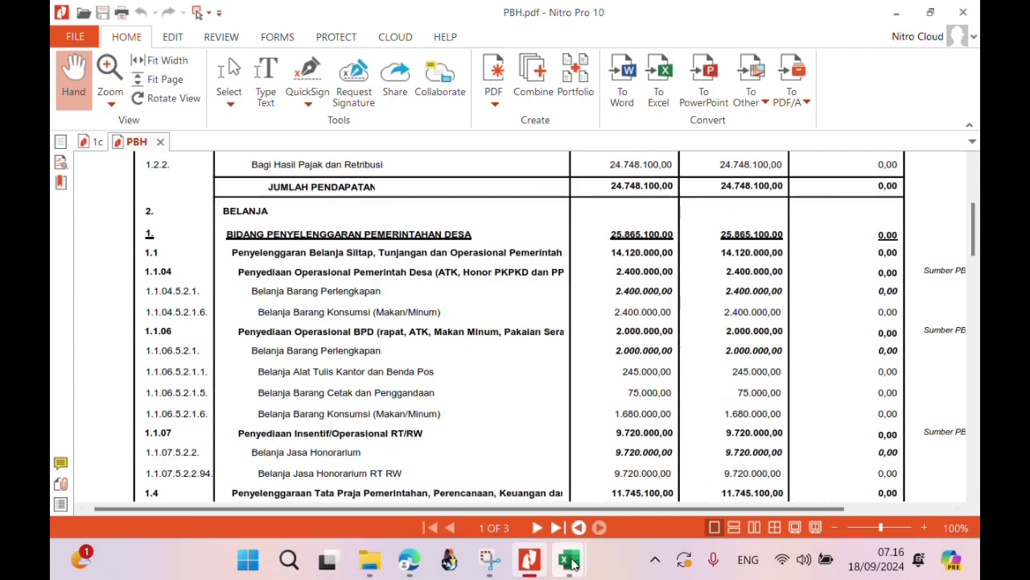
{"action": "mouse_move", "coordinate": [569, 559]}
{"action": "mouse_move", "coordinate": [712, 483]}
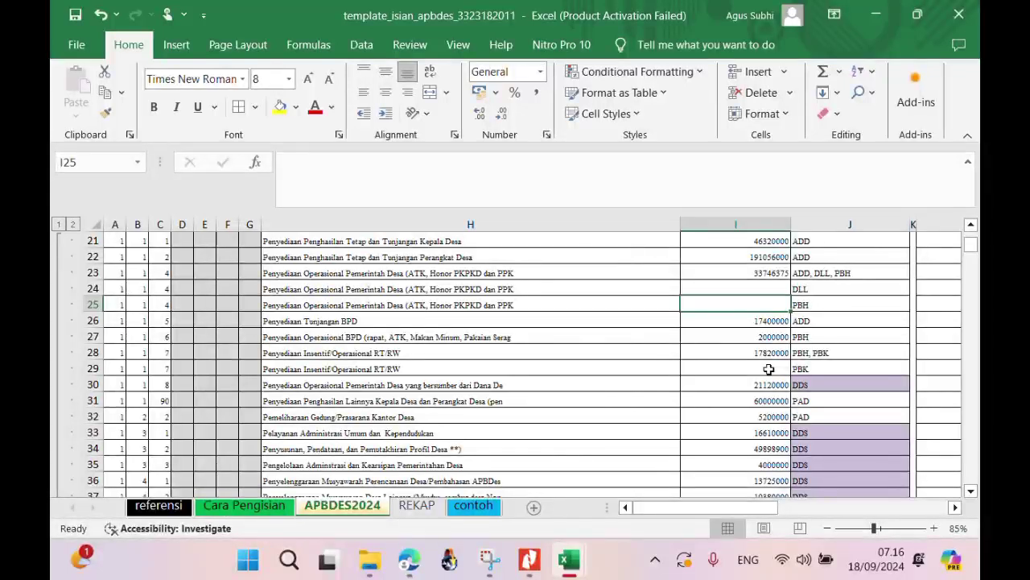
{"action": "type", "text": "2400000"}
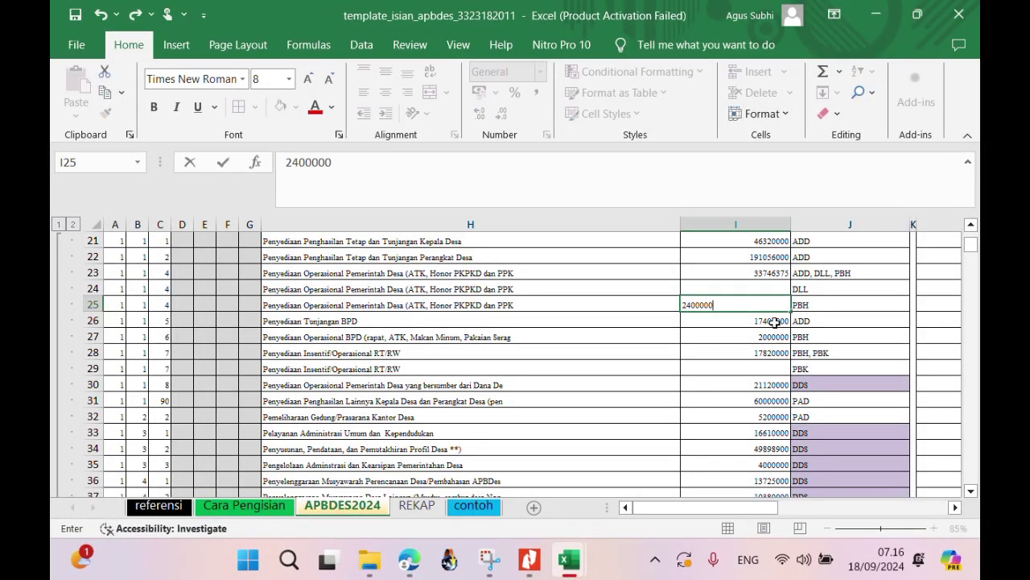
{"action": "key", "text": "Return"}
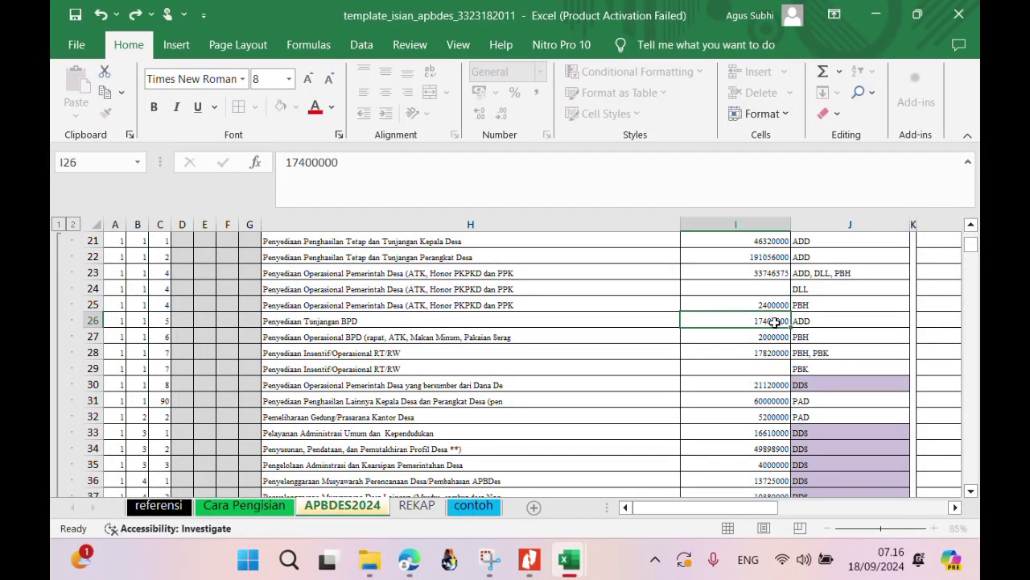
Select the blank DLL amount I24, open DLL.pdf from the 182011 folder and find Penyediaan Operasional Pemerintah Desa.
{"action": "left_click", "coordinate": [781, 286]}
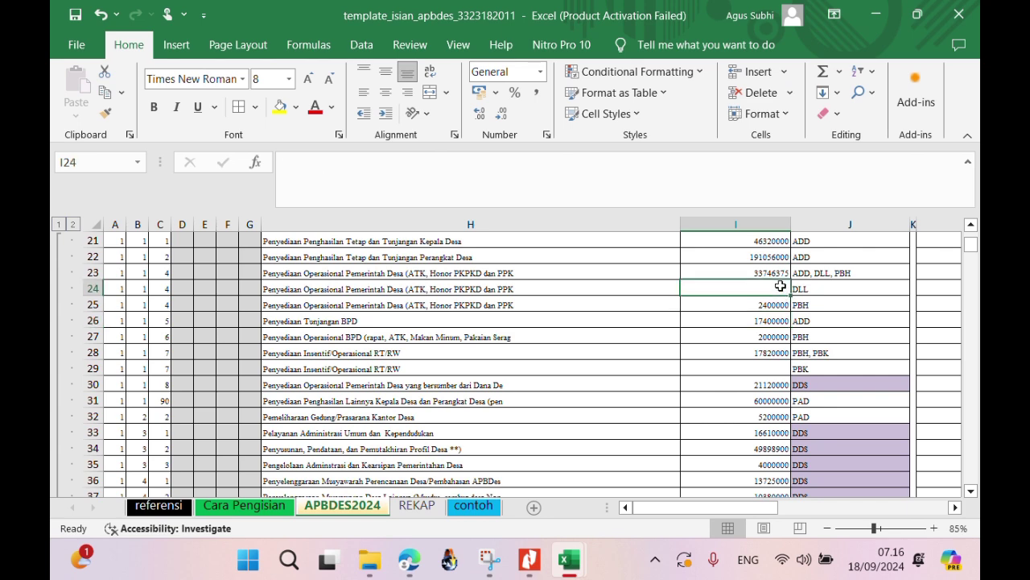
{"action": "left_click", "coordinate": [781, 274]}
{"action": "left_click", "coordinate": [784, 292]}
{"action": "left_click", "coordinate": [529, 562]}
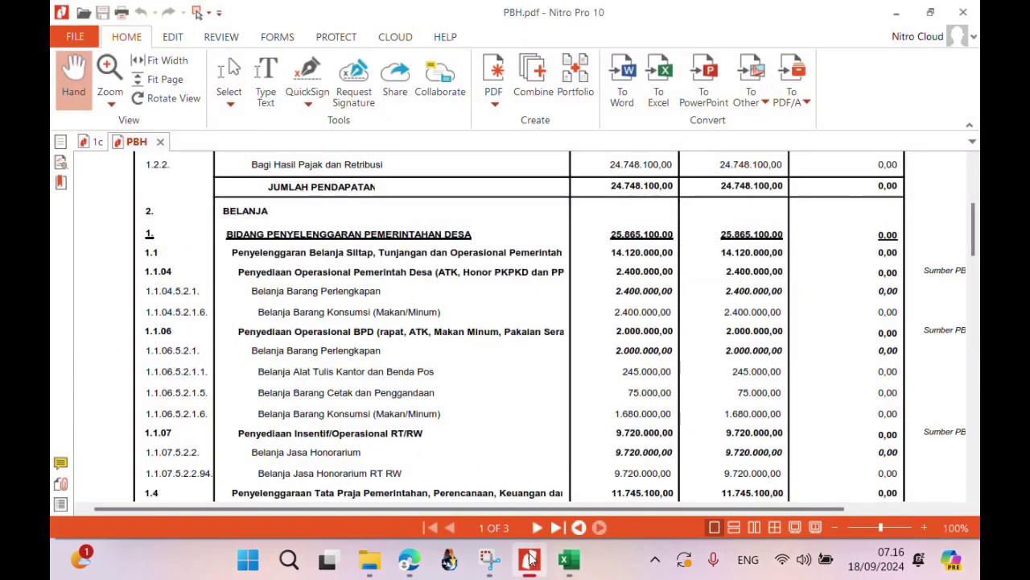
{"action": "left_click", "coordinate": [529, 562]}
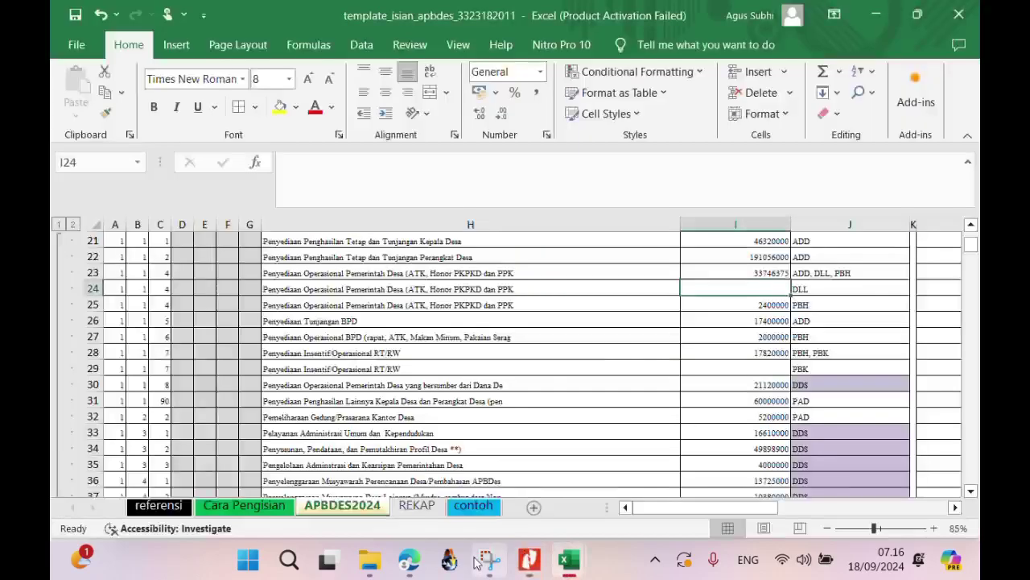
{"action": "left_click", "coordinate": [370, 560]}
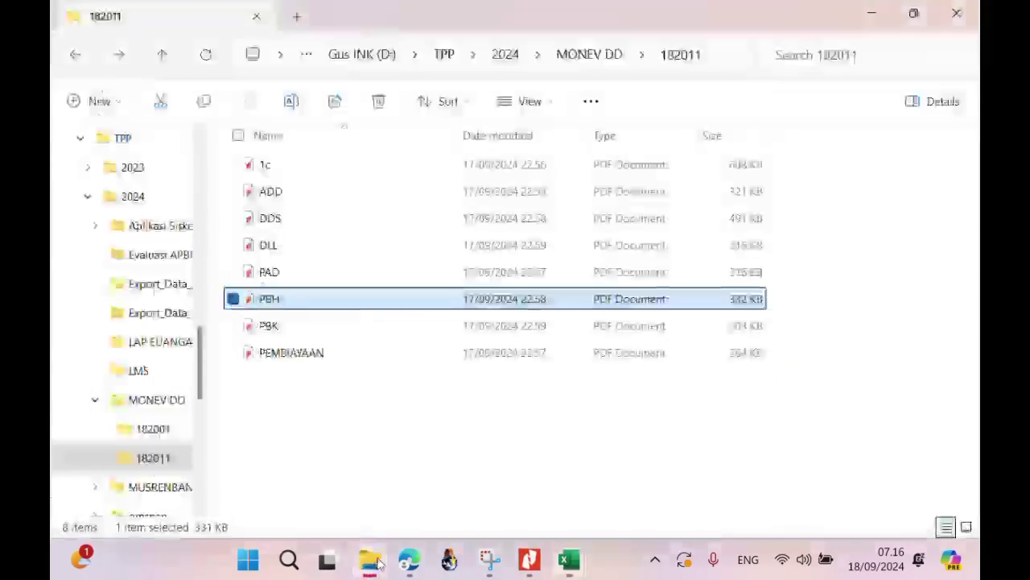
{"action": "double_click", "coordinate": [283, 251]}
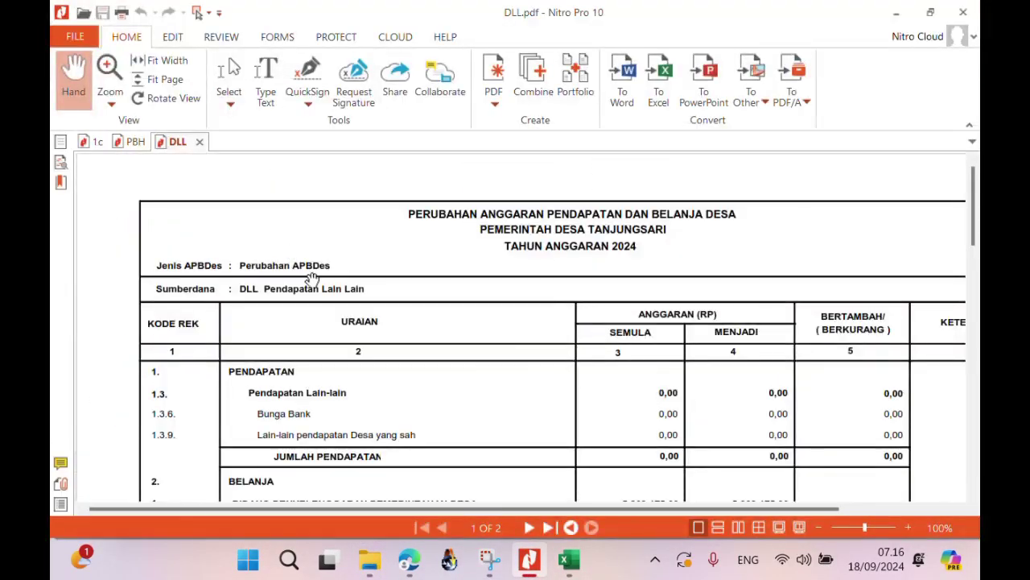
{"action": "left_click_drag", "start_coordinate": [975, 214], "coordinate": [974, 290]}
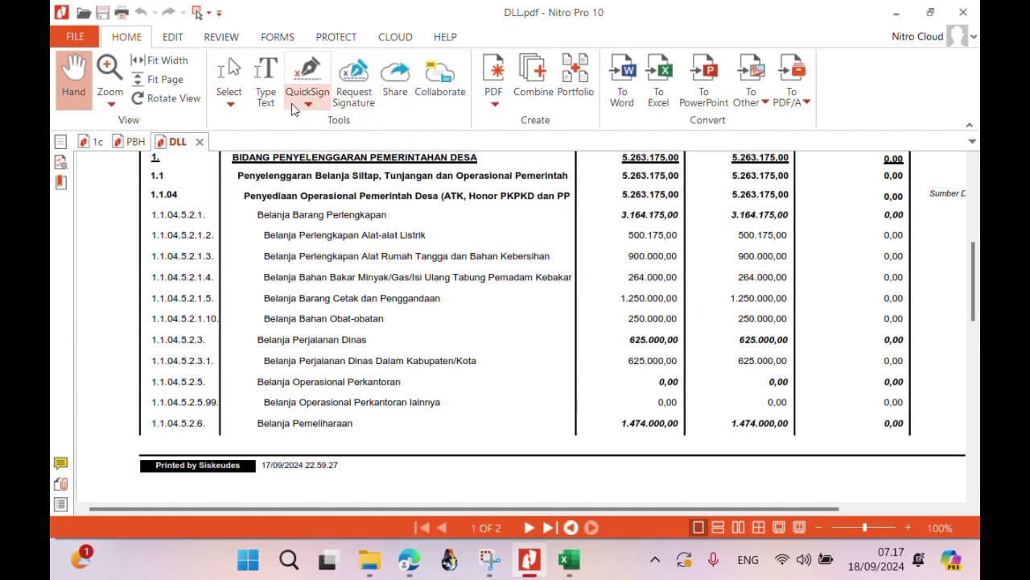
Copy the 5.263.175,00 MENJADI amount for Penyediaan Operasional Pemerintah Desa from DLL.pdf into I24 of the Excel template.
{"action": "left_click", "coordinate": [238, 81]}
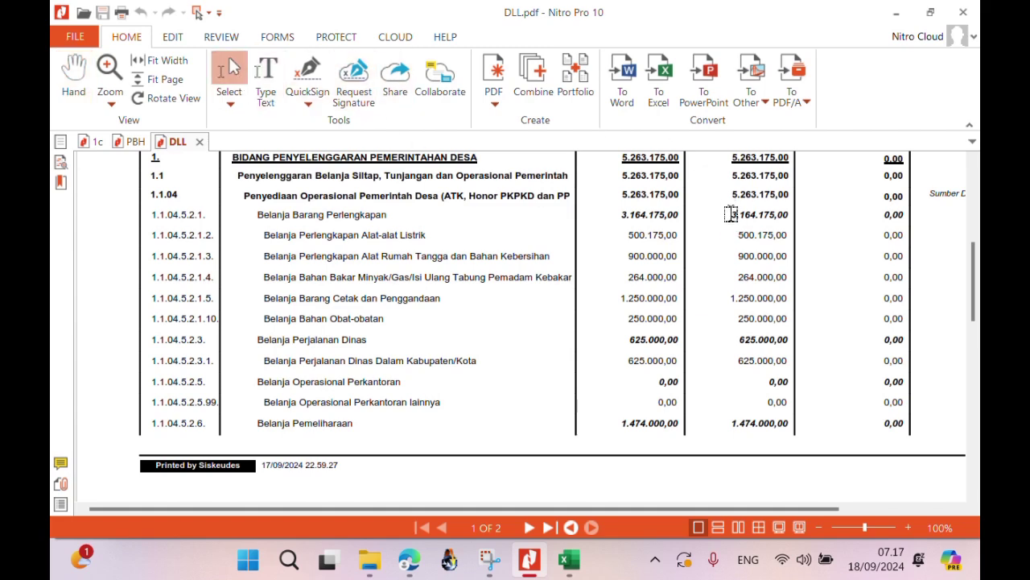
{"action": "left_click_drag", "start_coordinate": [735, 195], "coordinate": [790, 195]}
{"action": "key", "text": "ctrl+c"}
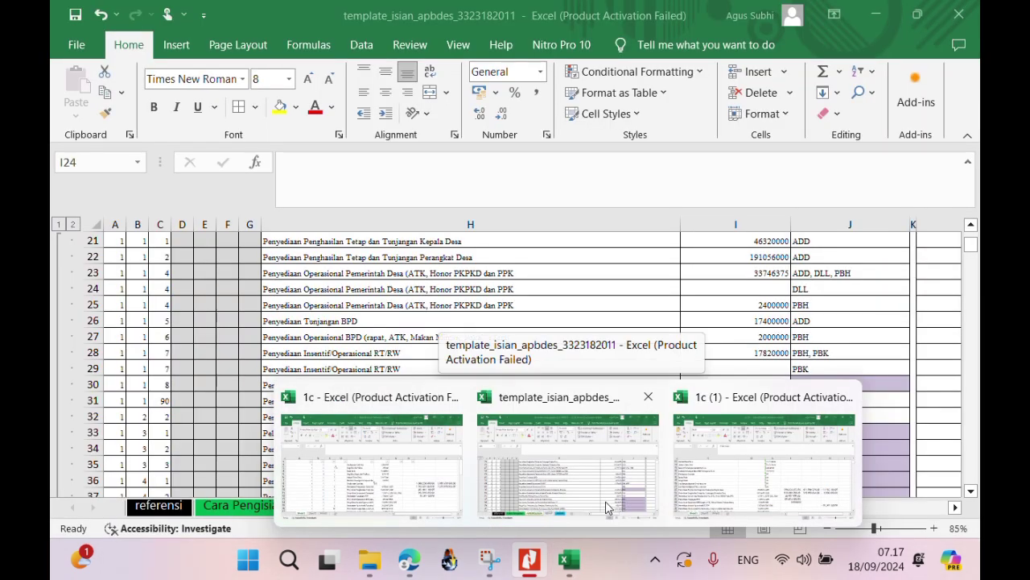
{"action": "left_click", "coordinate": [607, 507]}
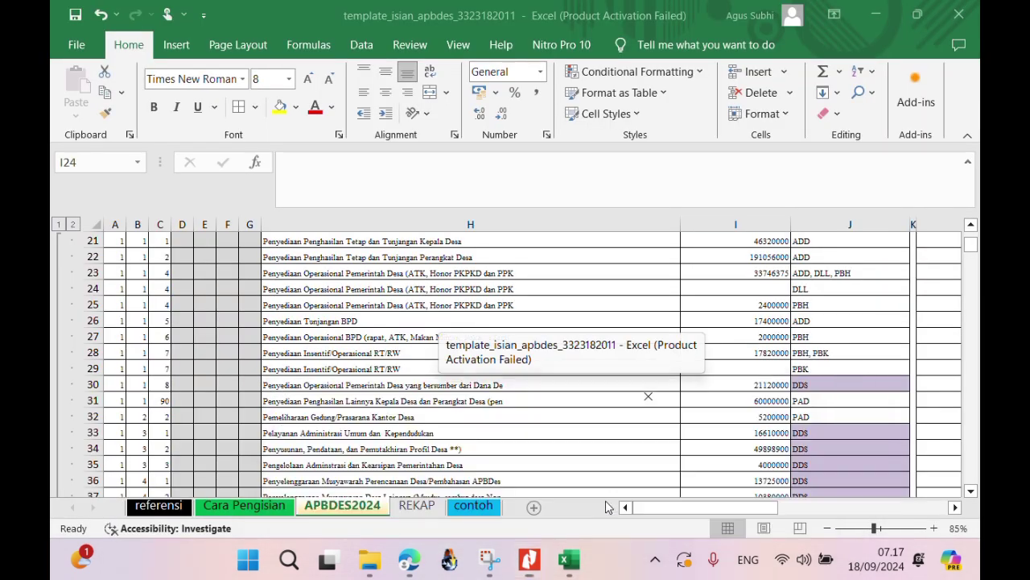
{"action": "key", "text": "ctrl+v"}
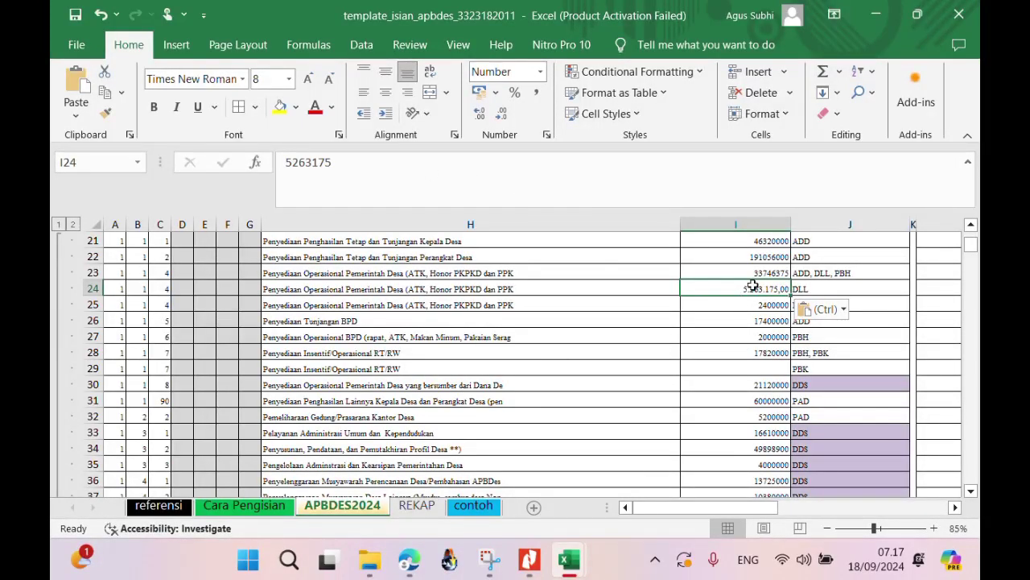
{"action": "left_click", "coordinate": [725, 326]}
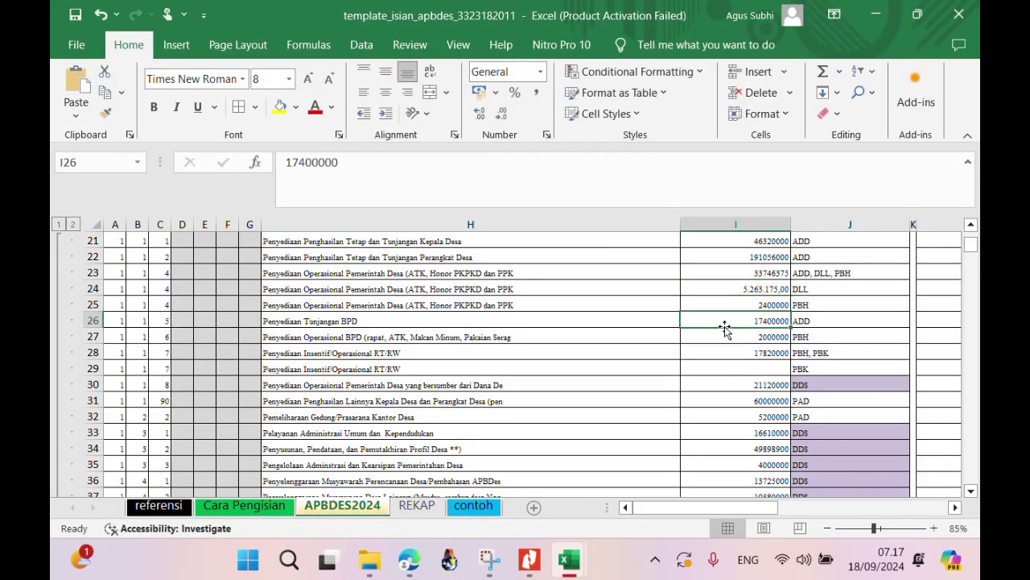
{"action": "left_click", "coordinate": [747, 289]}
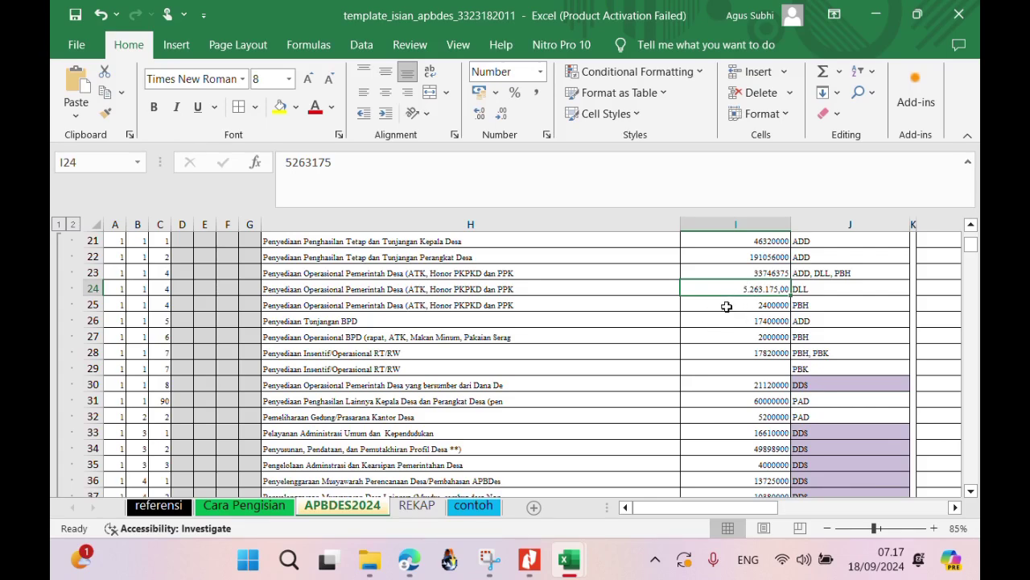
Calculate the remaining ADD share temporarily in H25 with the formula =I23-(I24+I25).
{"action": "left_click", "coordinate": [630, 305]}
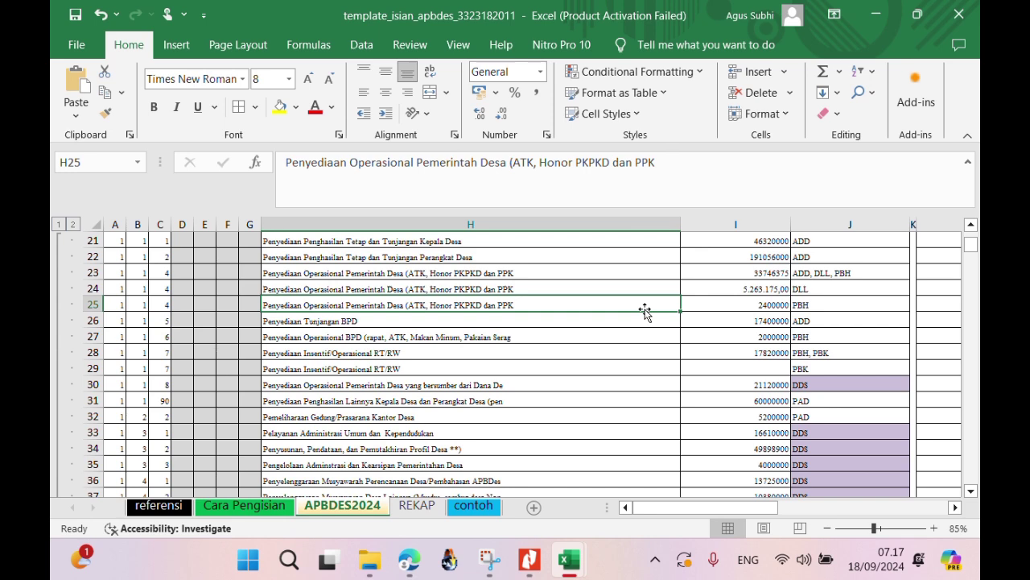
{"action": "type", "text": "="}
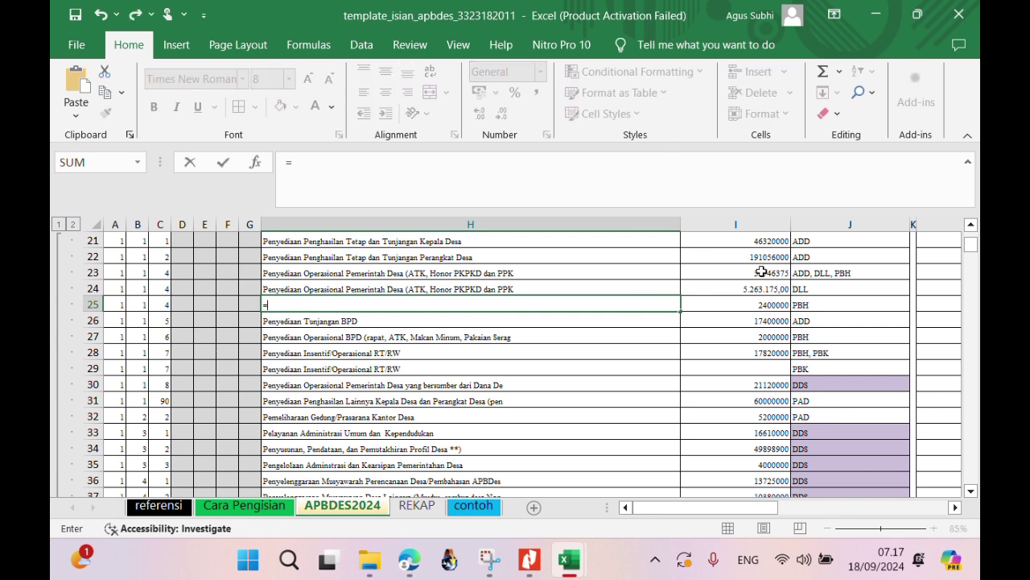
{"action": "left_click", "coordinate": [761, 273]}
{"action": "type", "text": "-"}
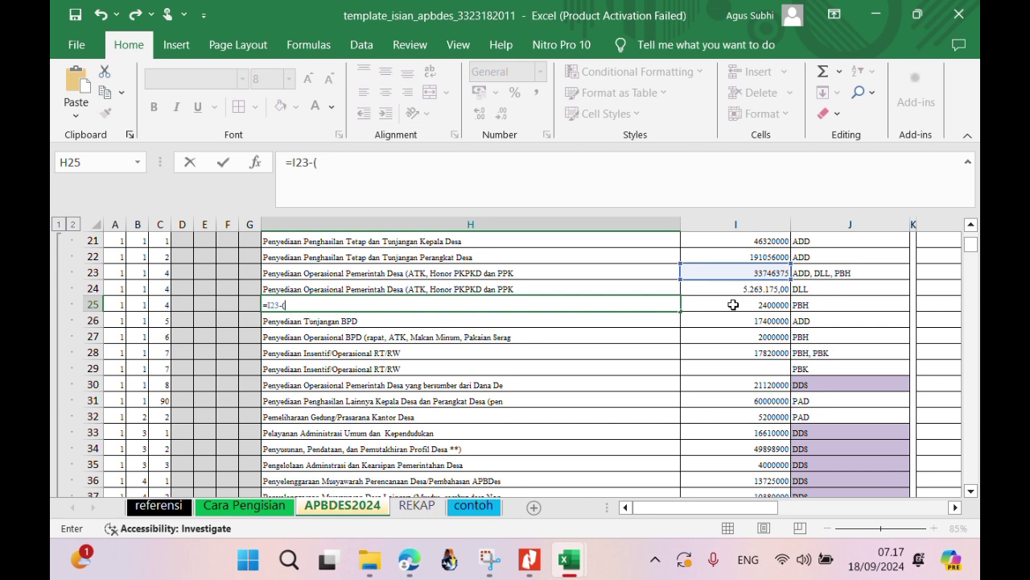
{"action": "type", "text": "("}
{"action": "left_click", "coordinate": [749, 287]}
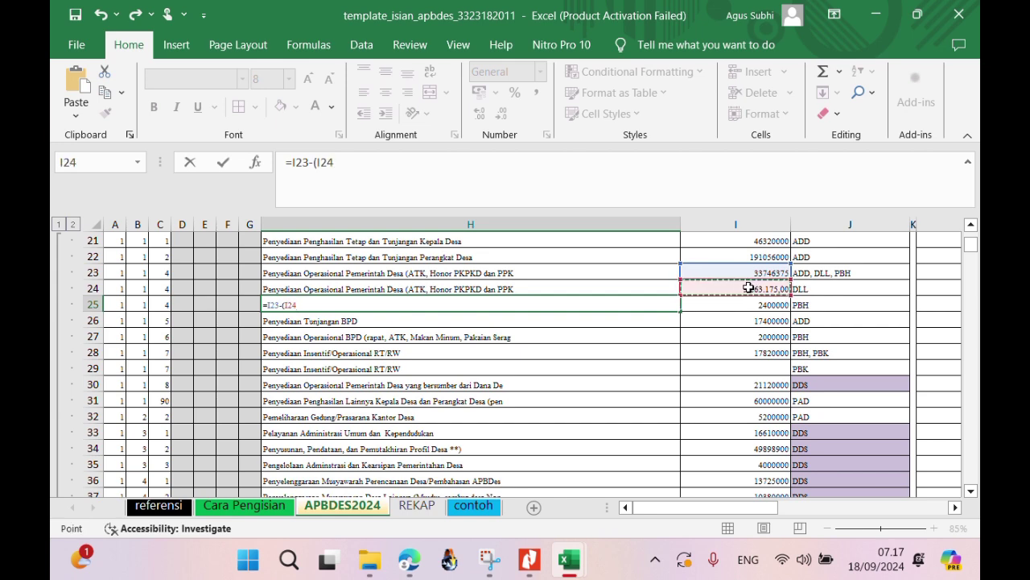
{"action": "type", "text": "+"}
{"action": "left_click", "coordinate": [753, 304]}
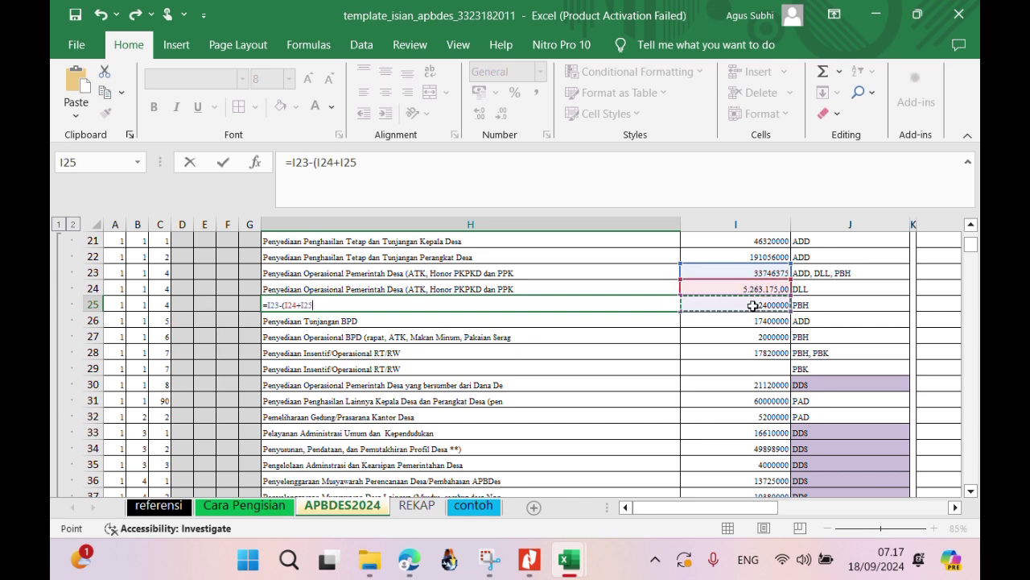
{"action": "type", "text": ")"}
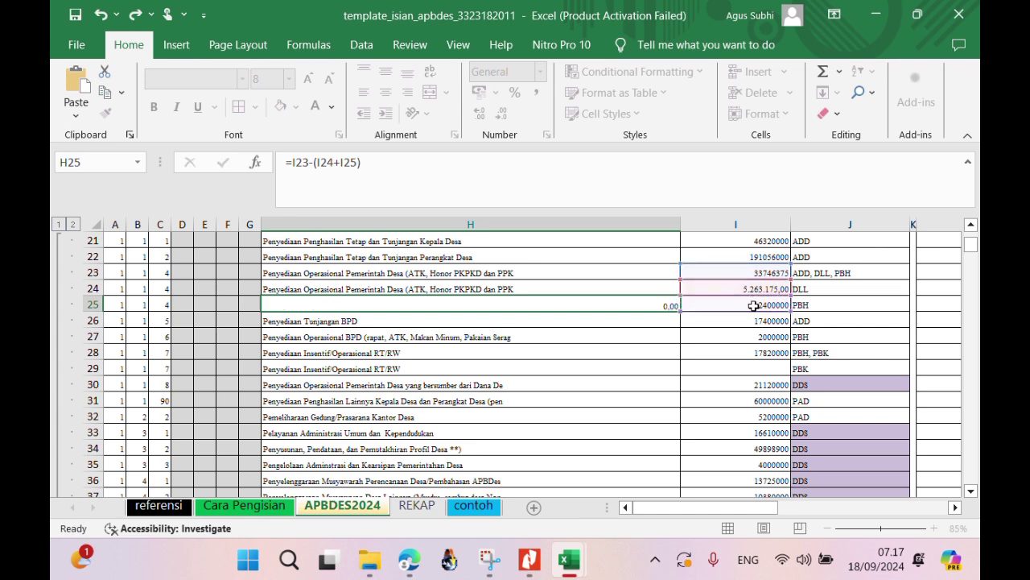
{"action": "key", "text": "Return"}
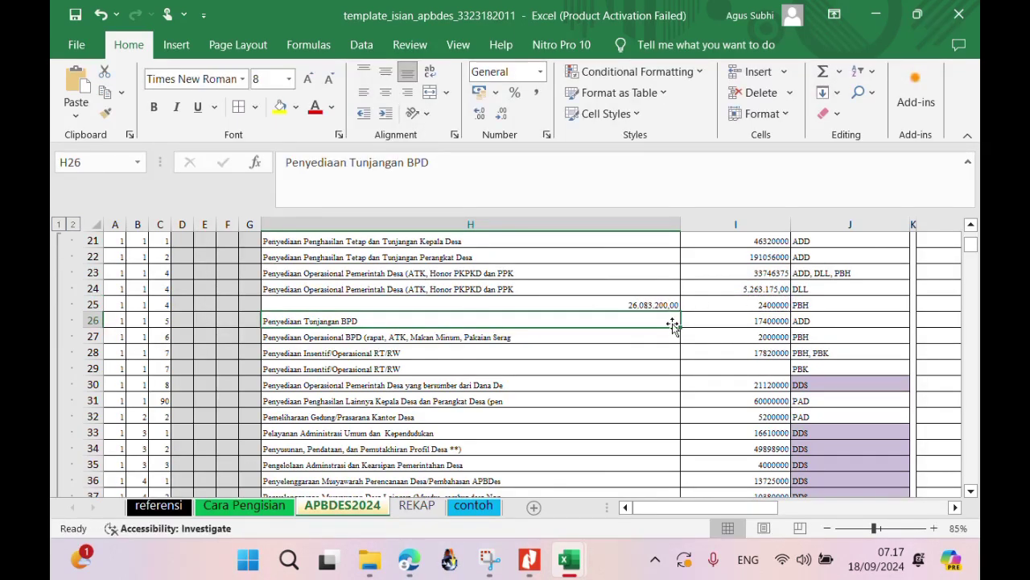
Replace the combined amount in I23 with the calculated result from H25, pasted as a value only.
{"action": "key", "text": "ctrl+c"}
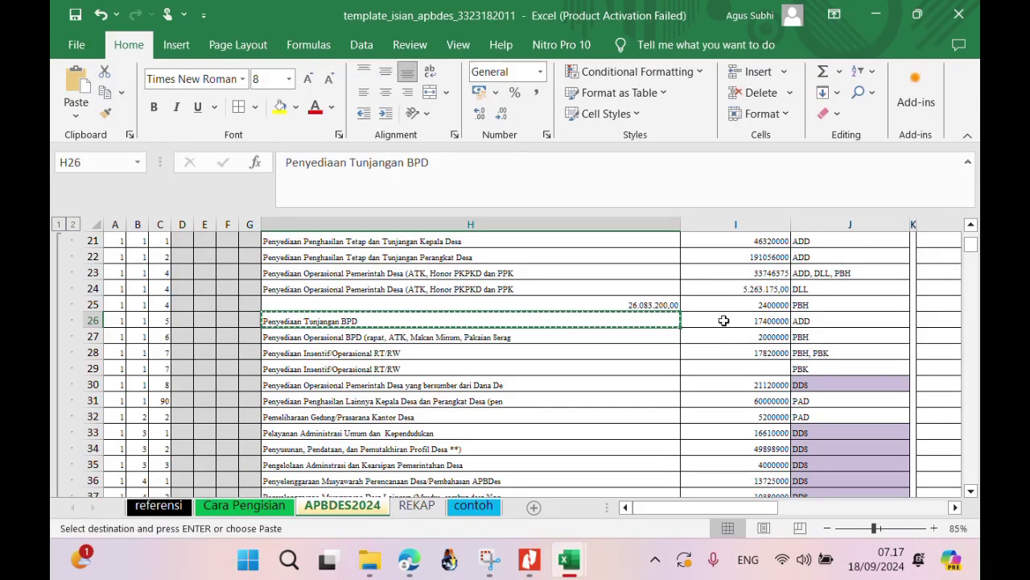
{"action": "left_click", "coordinate": [673, 302]}
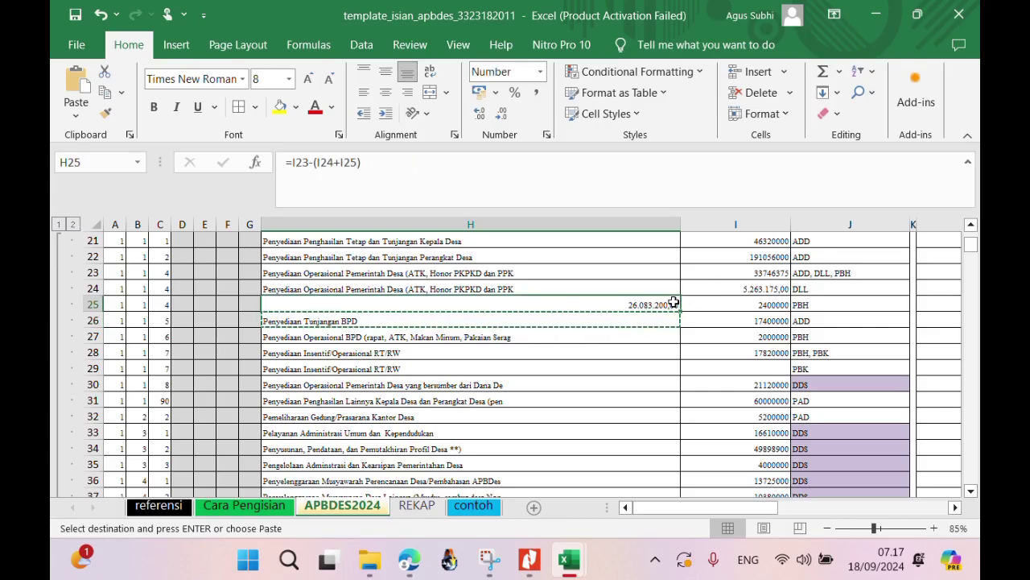
{"action": "key", "text": "ctrl+c"}
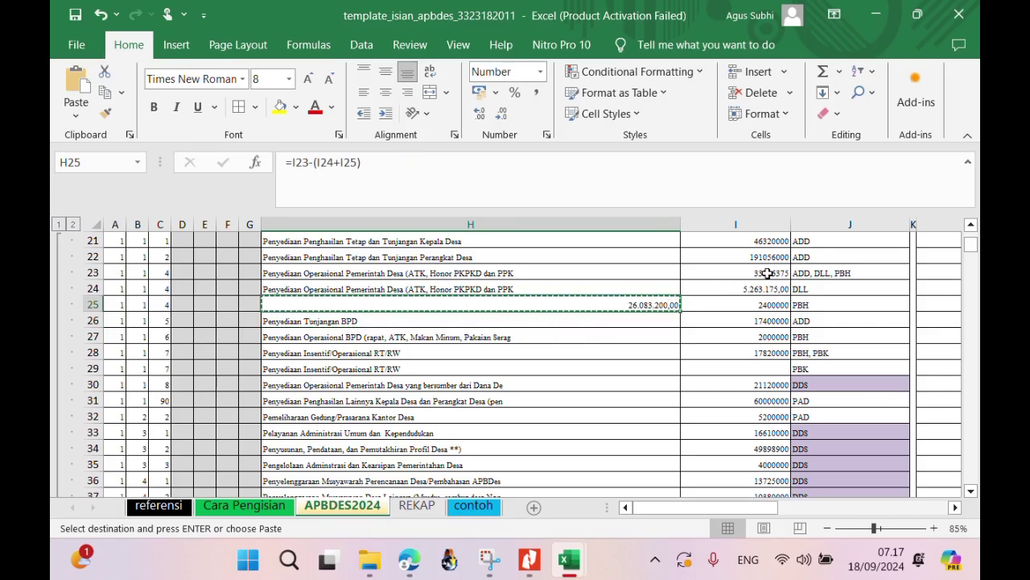
{"action": "left_click", "coordinate": [767, 270]}
{"action": "right_click", "coordinate": [767, 272]}
{"action": "left_click", "coordinate": [834, 111]}
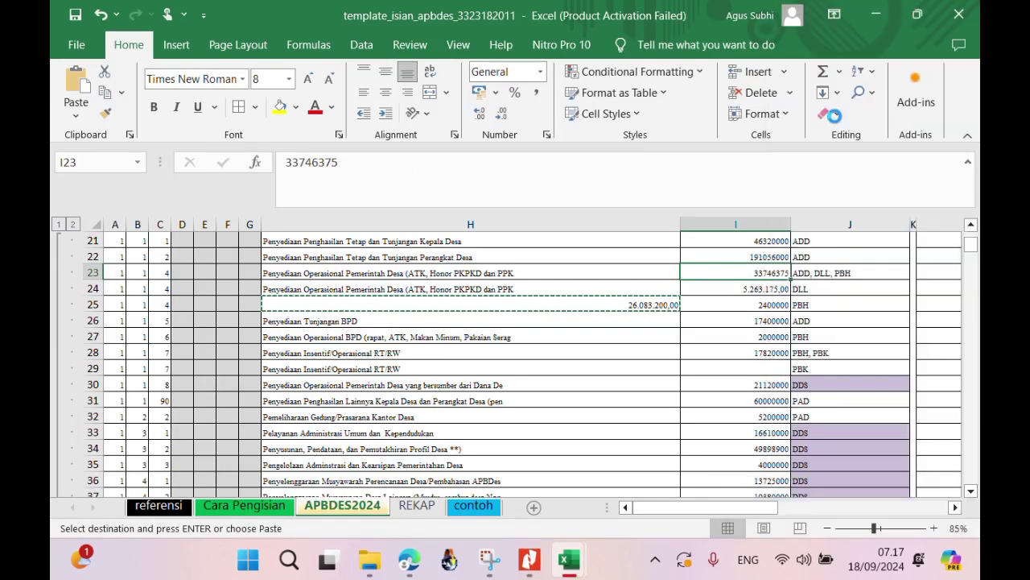
Restore the Penyediaan Operasional Pemerintah Desa description in H25 by copying it from H24 over the formula.
{"action": "left_click", "coordinate": [545, 289]}
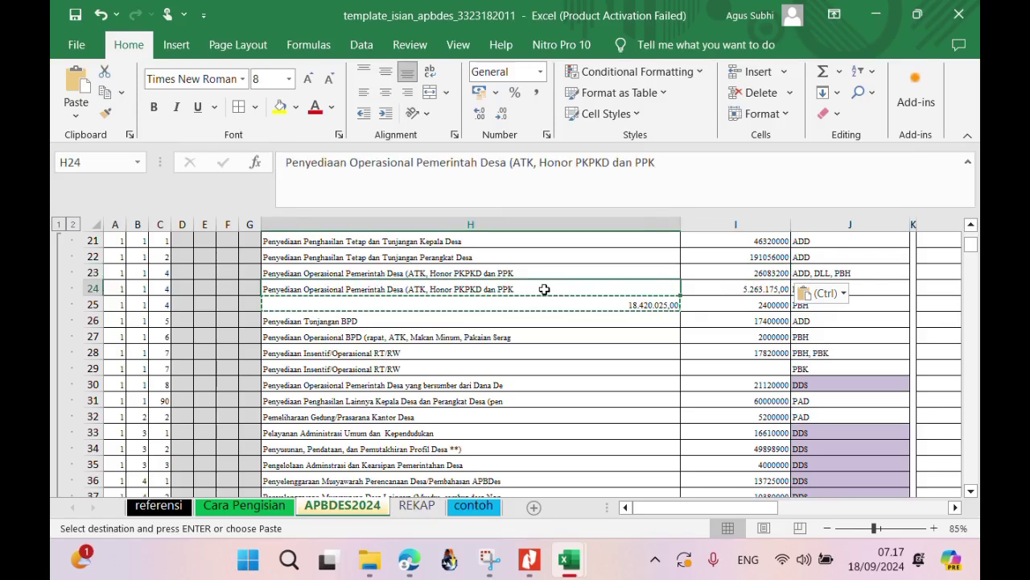
{"action": "key", "text": "ctrl+c"}
{"action": "left_click", "coordinate": [542, 302]}
{"action": "key", "text": "ctrl+v"}
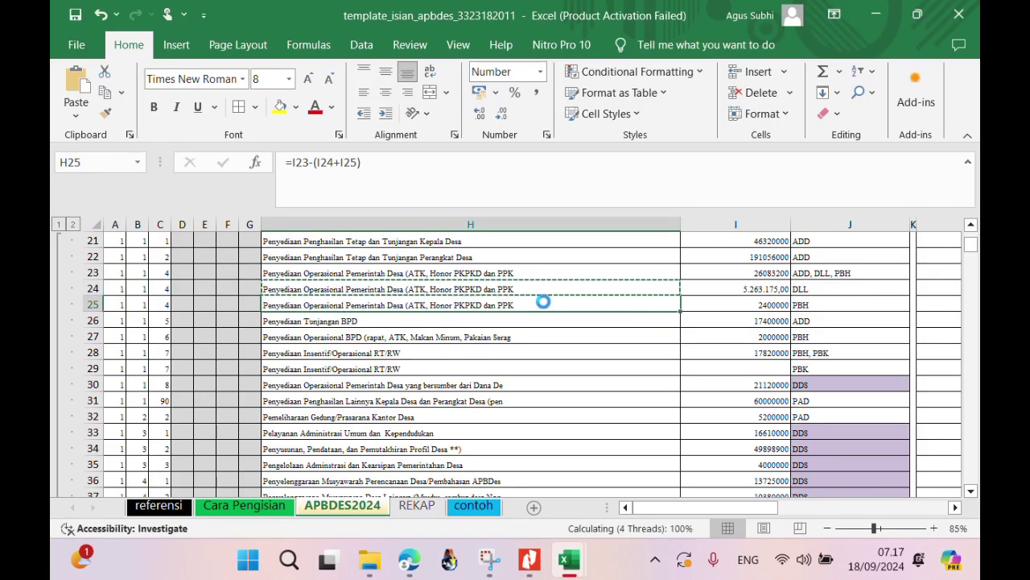
Set the funding source in J23 to ADD and highlight the description in H23 with a yellow fill.
{"action": "left_click", "coordinate": [874, 273]}
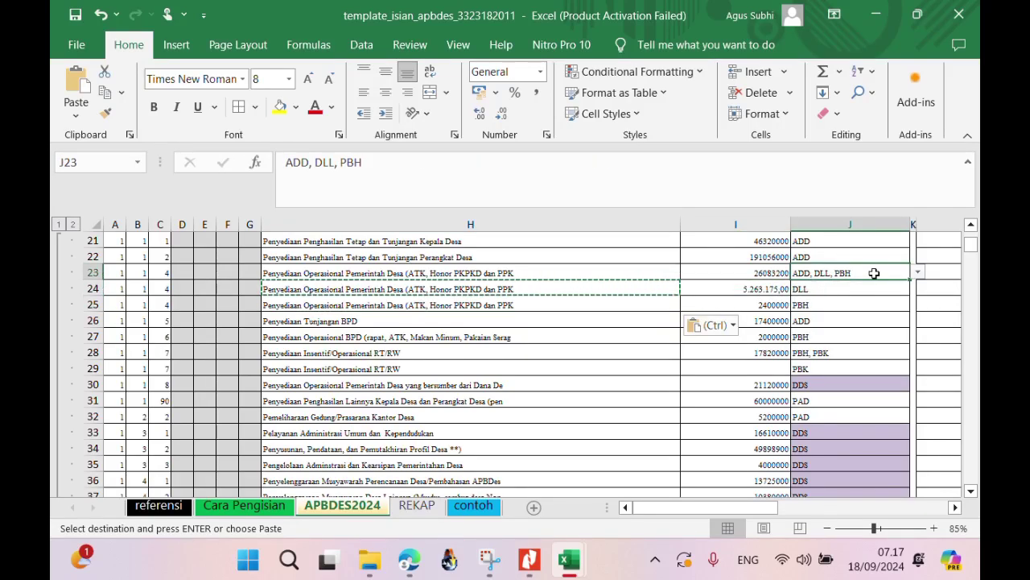
{"action": "left_click", "coordinate": [918, 273]}
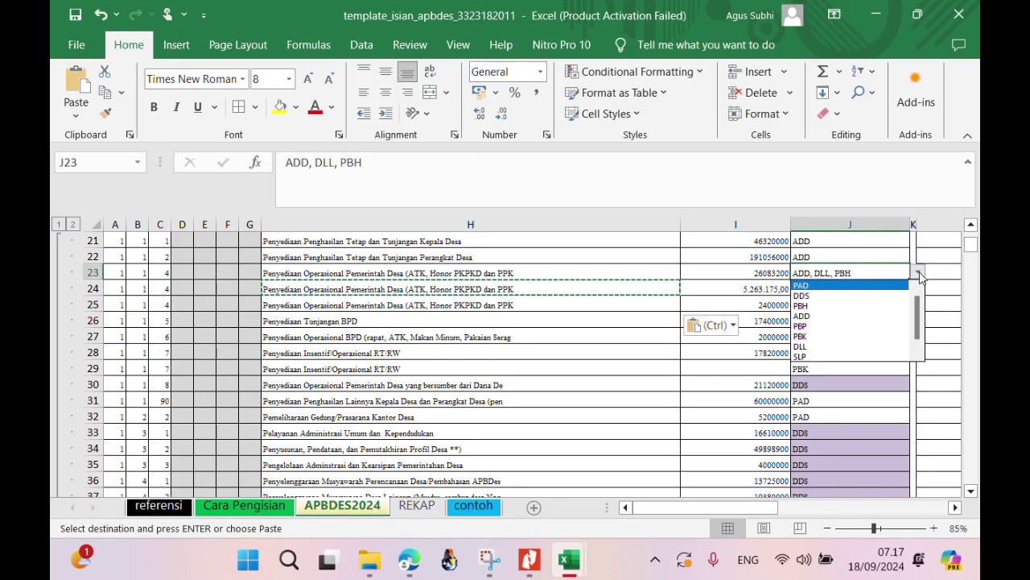
{"action": "left_click", "coordinate": [883, 316]}
{"action": "left_click", "coordinate": [591, 275]}
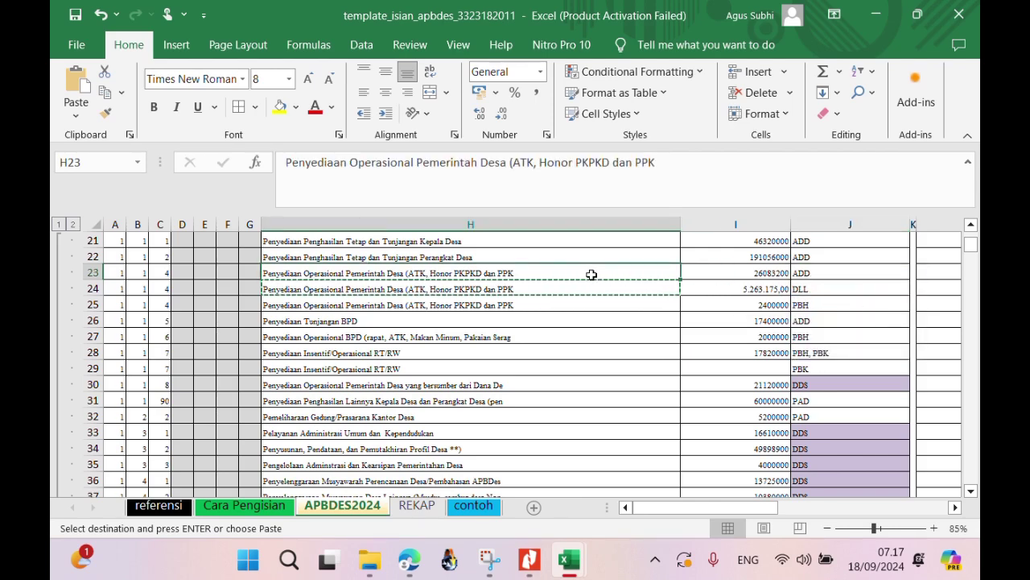
{"action": "left_click", "coordinate": [279, 107]}
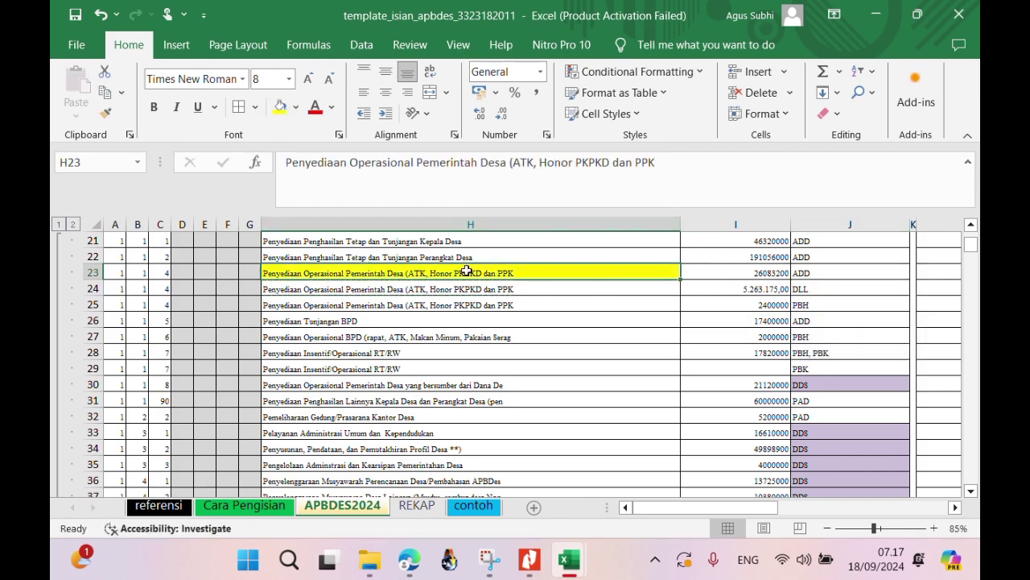
{"action": "left_click", "coordinate": [486, 302]}
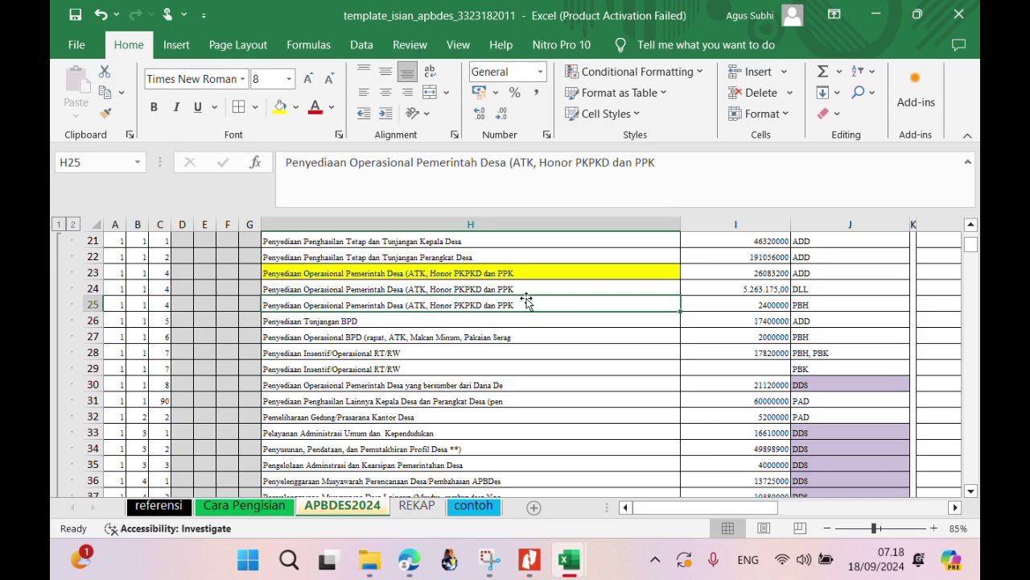
Look up the Penyediaan Insentif/Operasional RT/RW amount in PBK.pdf and enter 8100000 as its PBK share in I29.
{"action": "key", "text": "Down"}
{"action": "key", "text": "Down"}
{"action": "key", "text": "Down"}
{"action": "key", "text": "Down"}
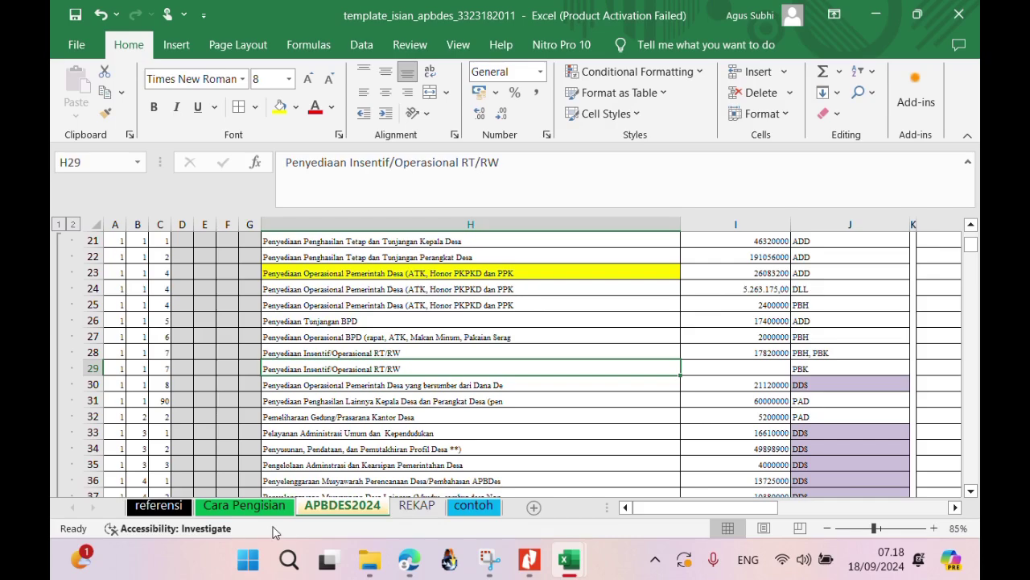
{"action": "left_click", "coordinate": [369, 560]}
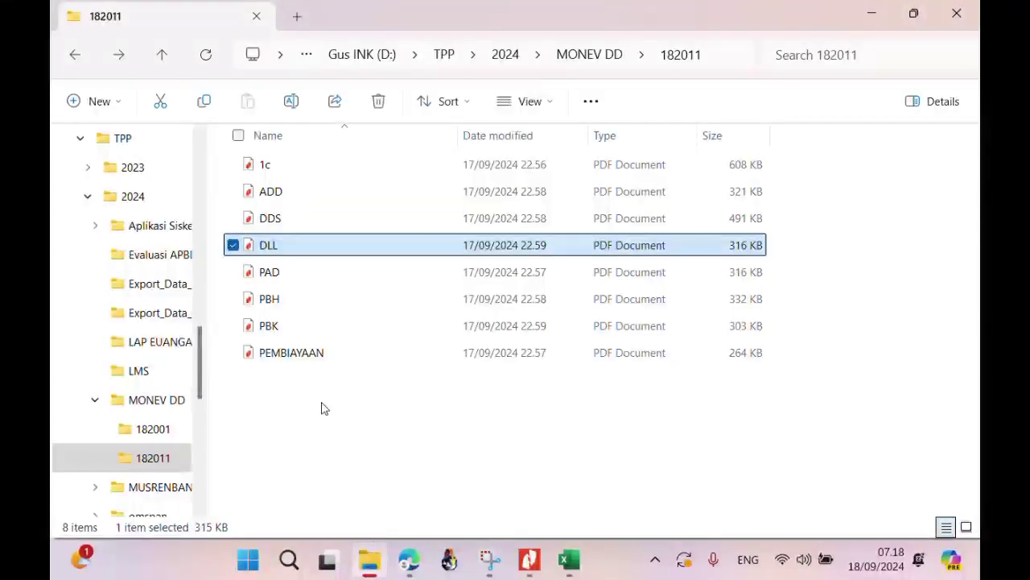
{"action": "double_click", "coordinate": [311, 328]}
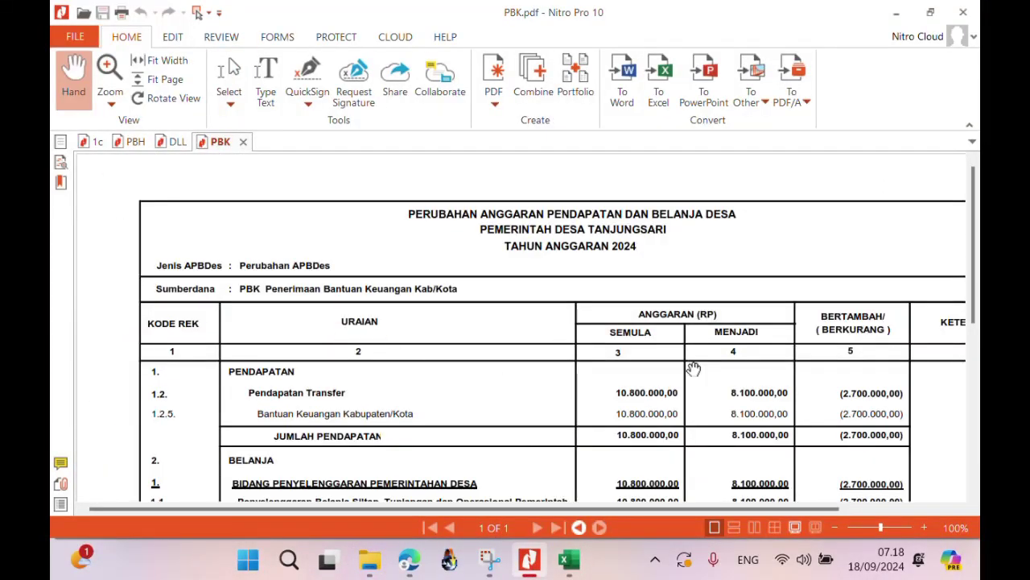
{"action": "scroll", "coordinate": [971, 496], "scroll_direction": "down", "scroll_amount": 4}
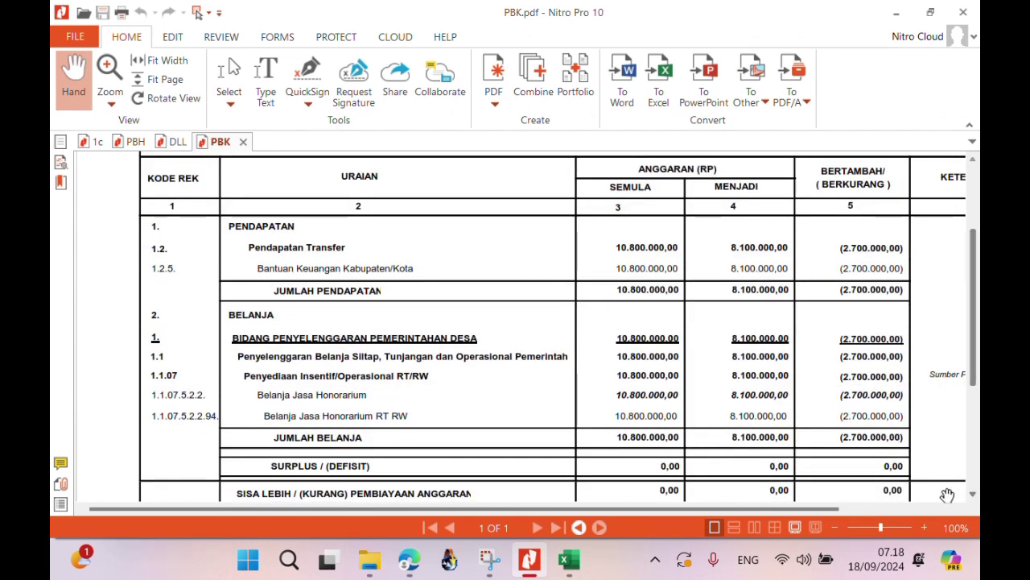
{"action": "mouse_move", "coordinate": [566, 557]}
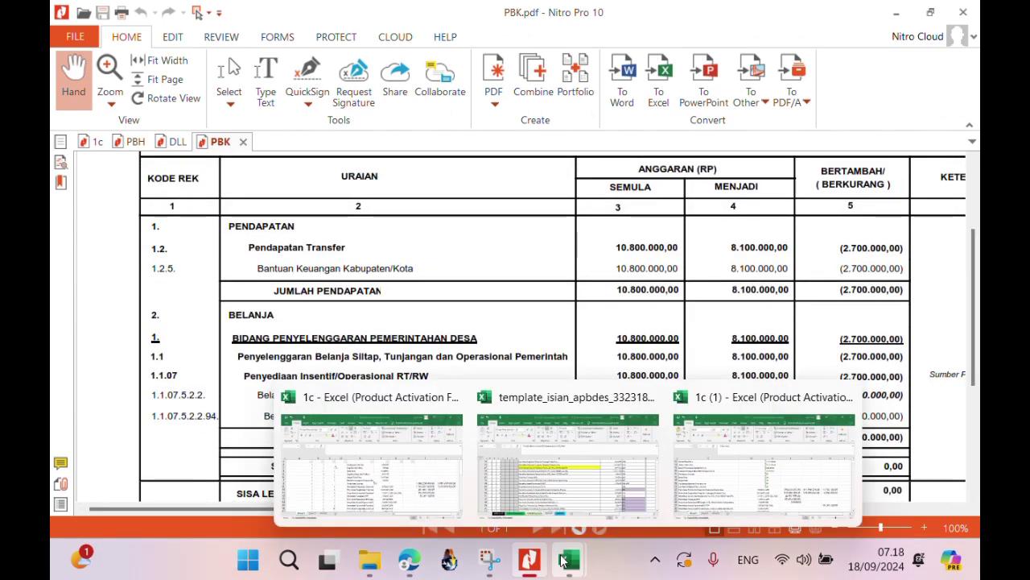
{"action": "left_click", "coordinate": [568, 483]}
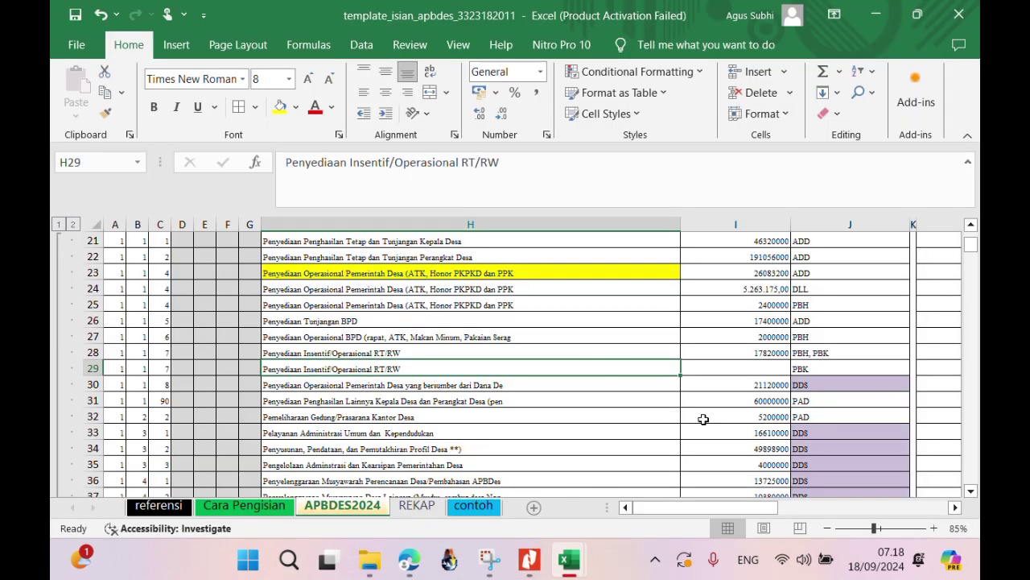
{"action": "left_click", "coordinate": [754, 370]}
{"action": "type", "text": "8100000"}
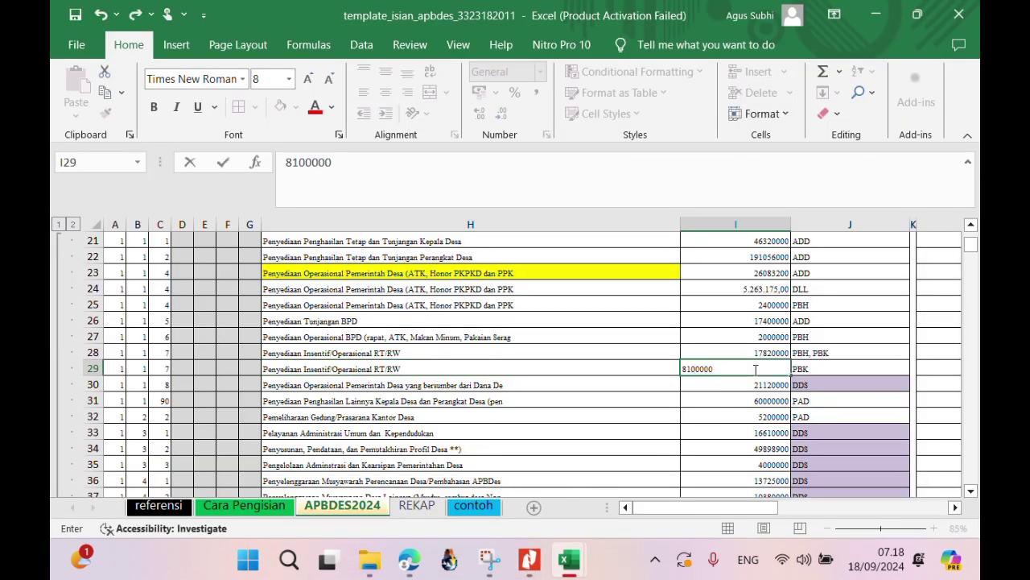
{"action": "key", "text": "Return"}
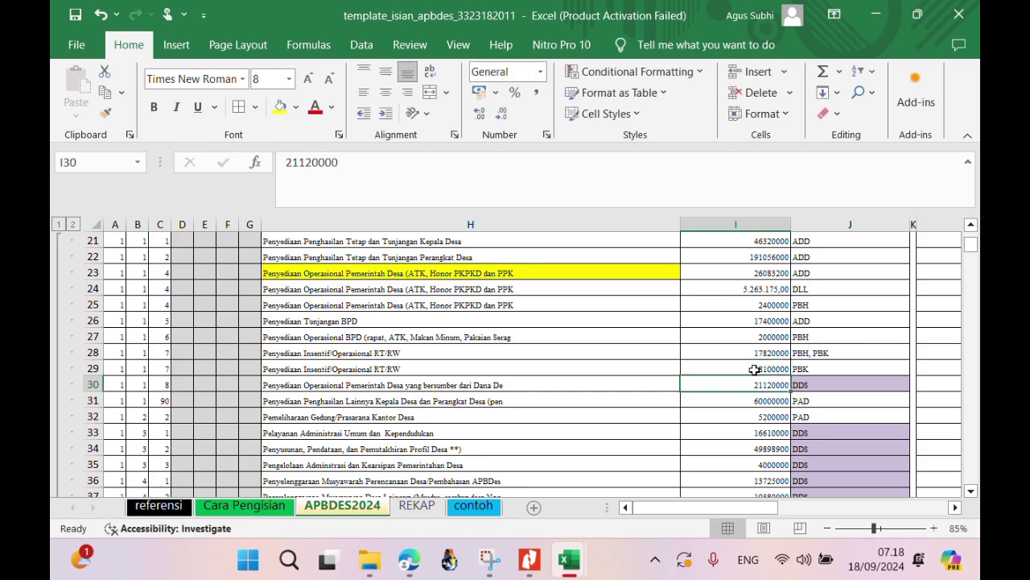
Calculate the remaining PBH share temporarily in H29 with the formula =I28-I29.
{"action": "left_click", "coordinate": [576, 366]}
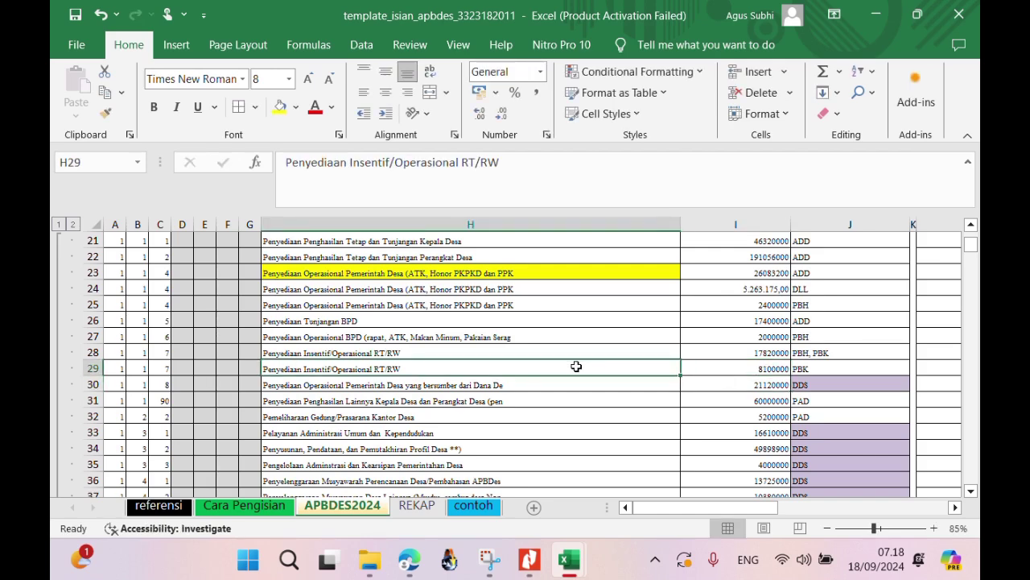
{"action": "type", "text": "="}
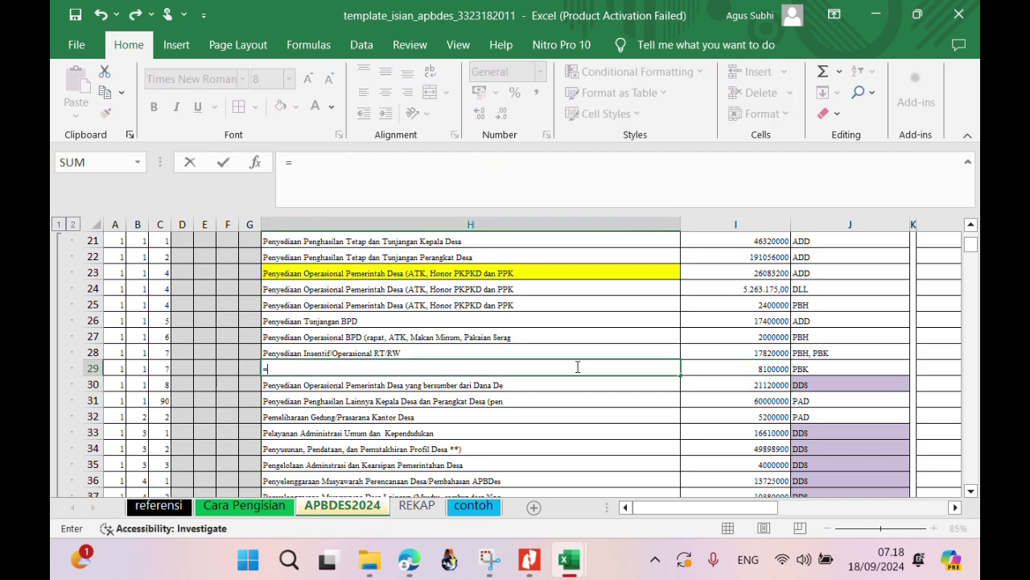
{"action": "left_click", "coordinate": [743, 355]}
{"action": "type", "text": "-"}
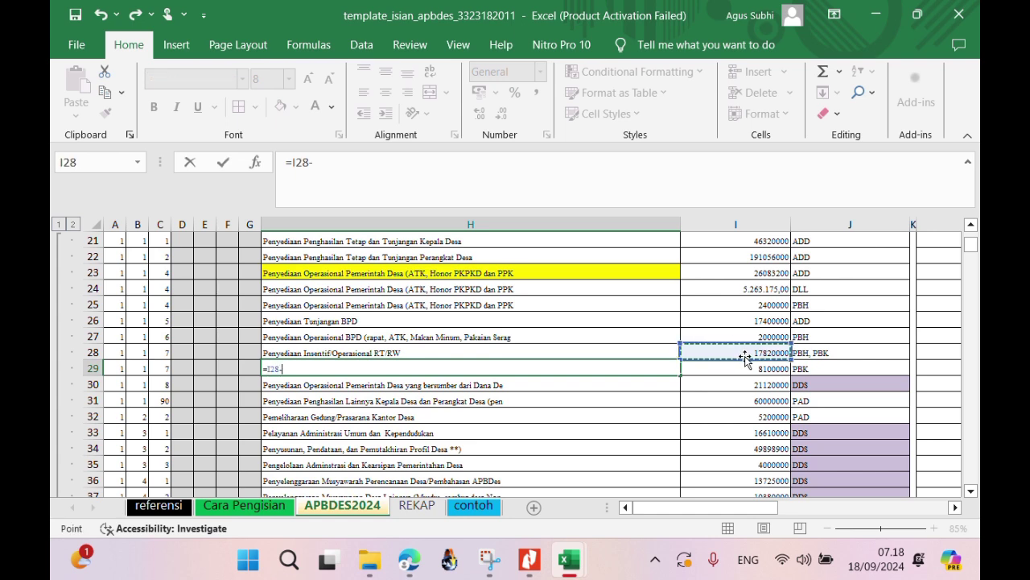
{"action": "left_click", "coordinate": [750, 366]}
{"action": "key", "text": "Return"}
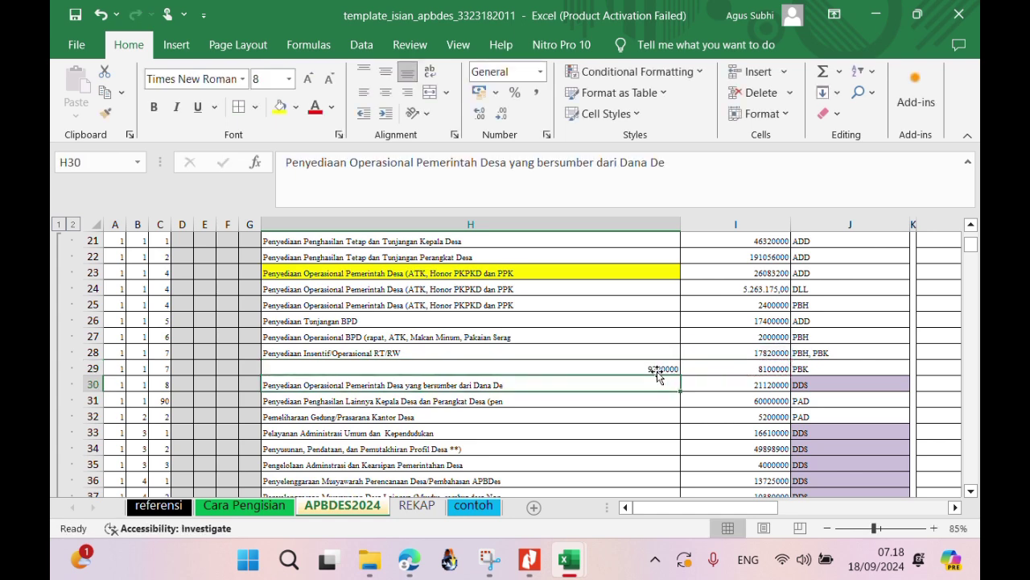
Replace the combined amount in I28 with the calculated result from H29, pasted as a value only.
{"action": "left_click", "coordinate": [658, 368]}
{"action": "key", "text": "ctrl+c"}
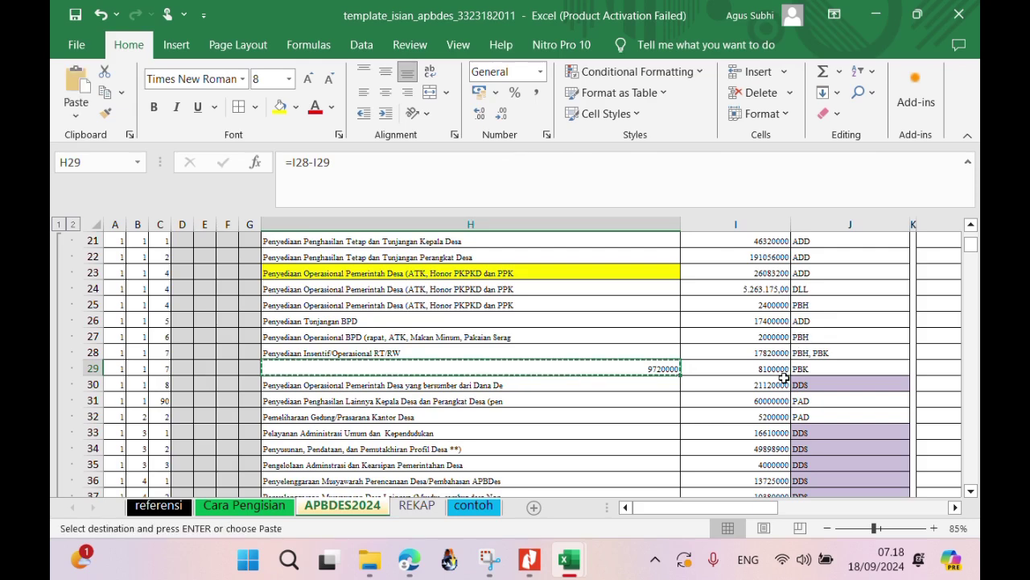
{"action": "right_click", "coordinate": [766, 357]}
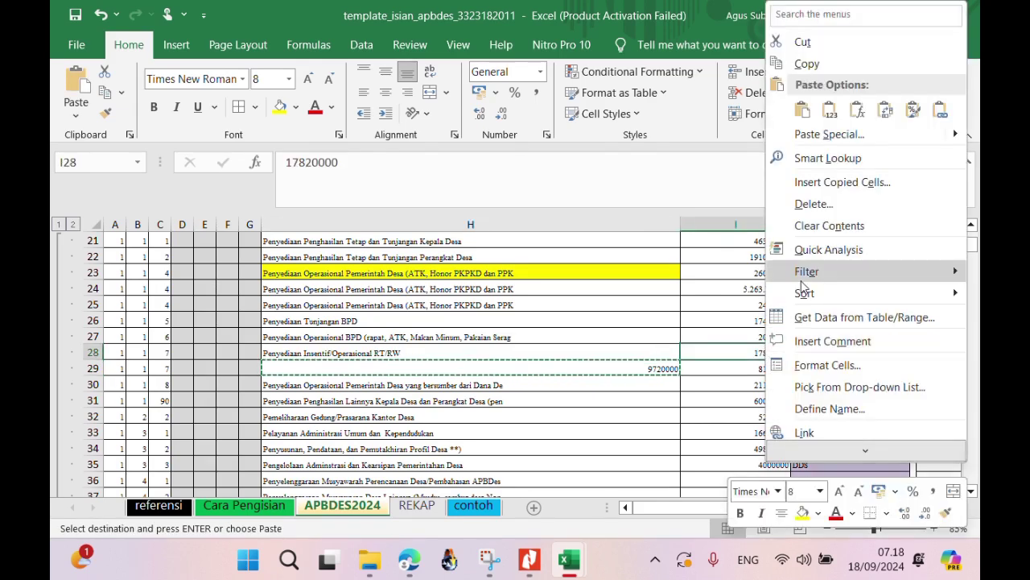
{"action": "left_click", "coordinate": [830, 110]}
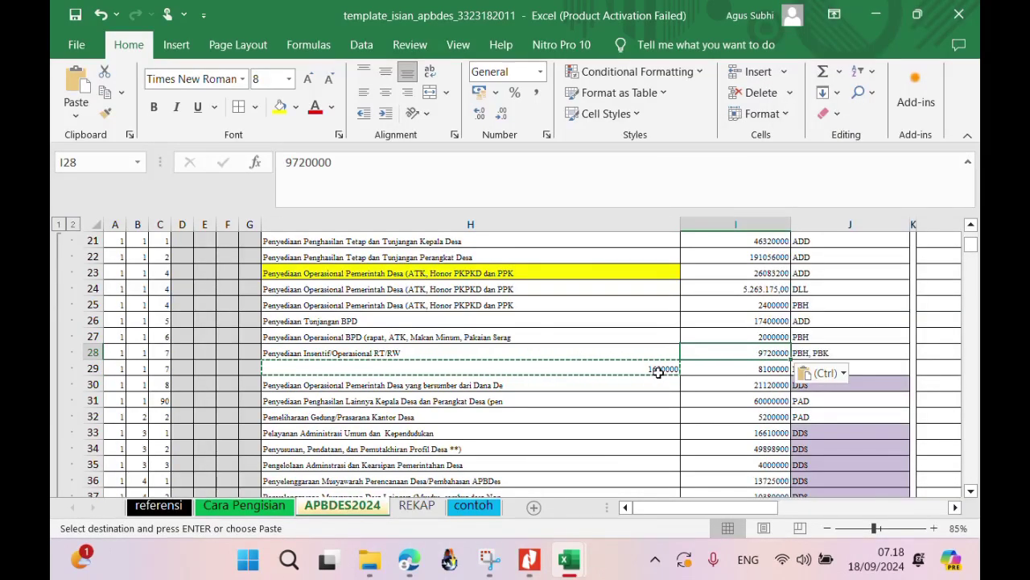
Restore the Penyediaan Insentif/Operasional RT/RW description in H29 by filling it down from H28 over the formula.
{"action": "left_click", "coordinate": [637, 351]}
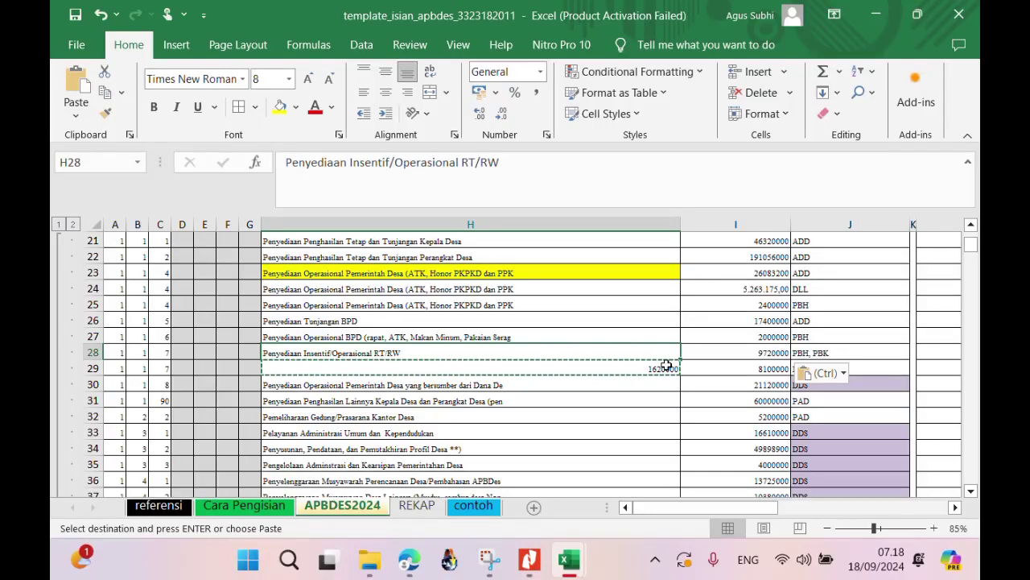
{"action": "left_click_drag", "start_coordinate": [680, 360], "coordinate": [678, 373]}
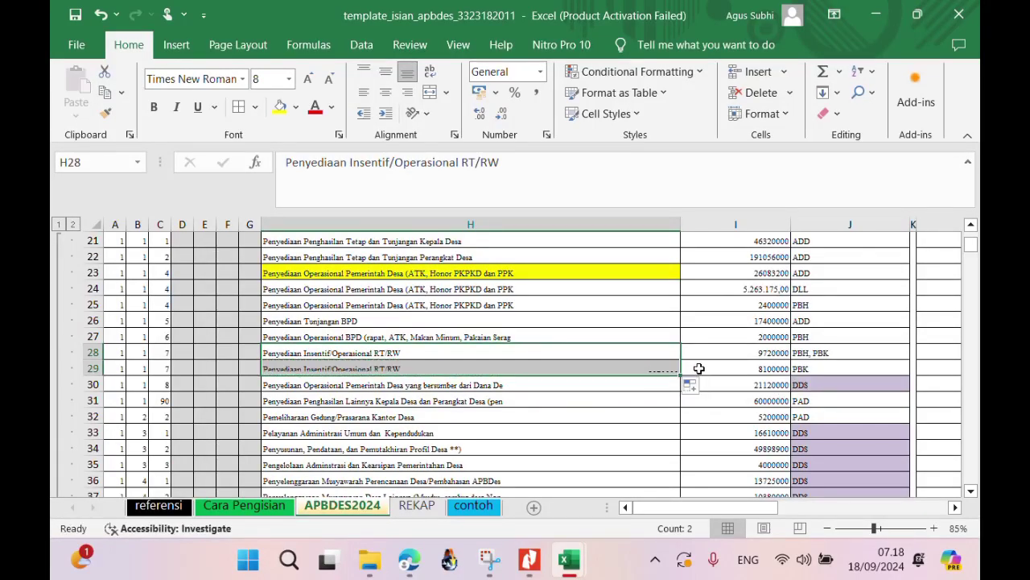
{"action": "left_click", "coordinate": [706, 367]}
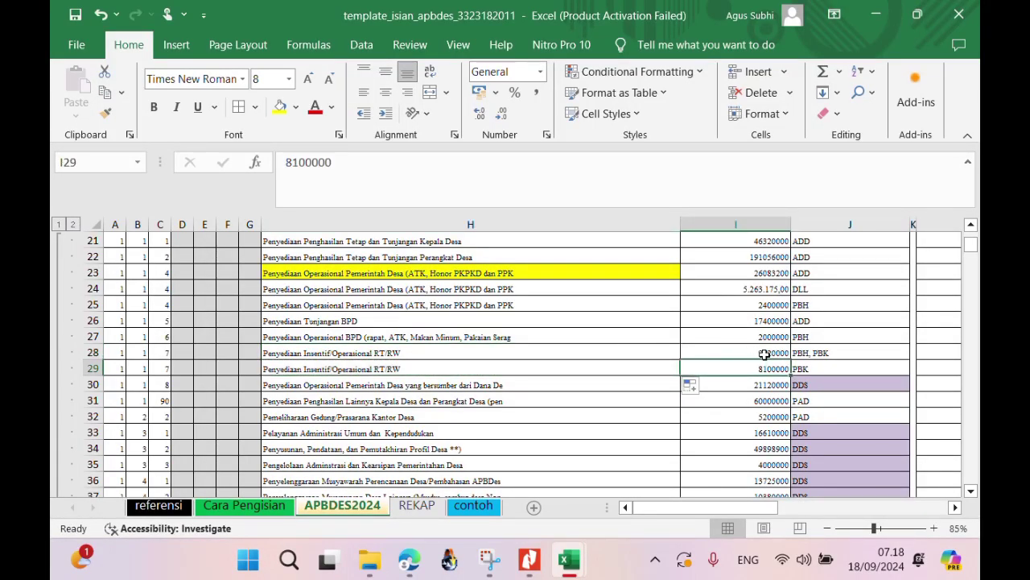
Set the funding source in J28 to PBH.
{"action": "left_click", "coordinate": [838, 354]}
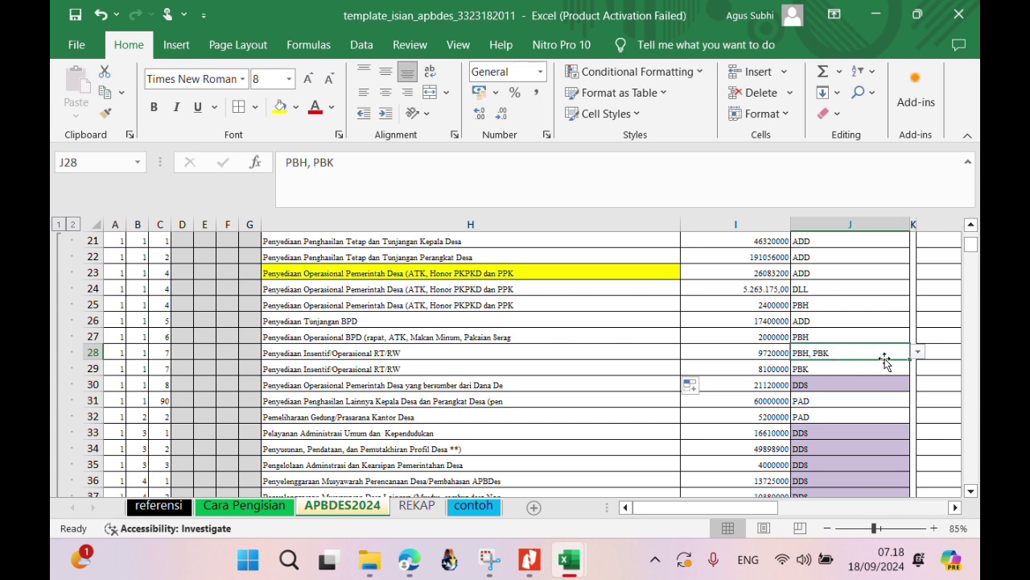
{"action": "left_click", "coordinate": [918, 353]}
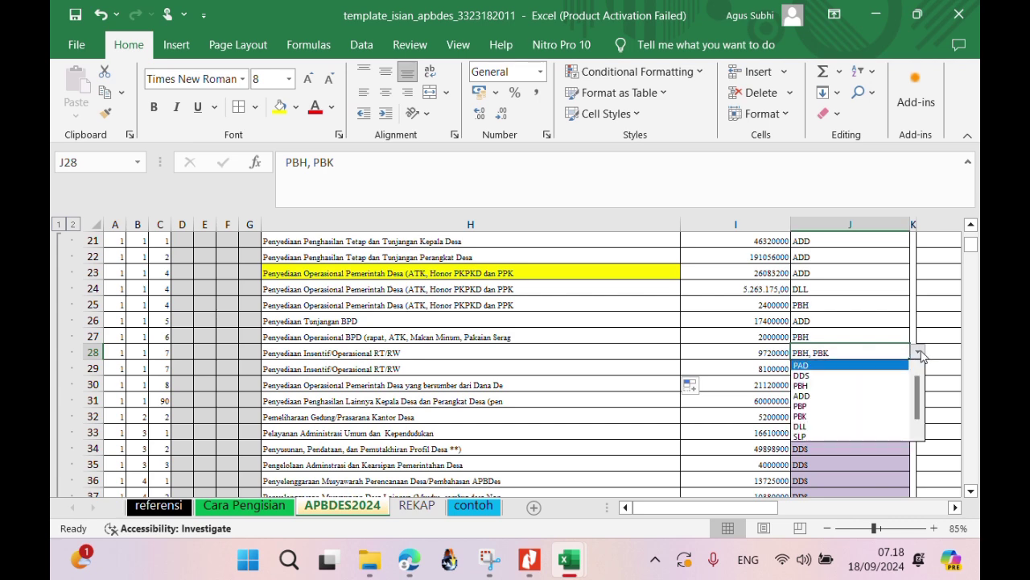
{"action": "left_click", "coordinate": [865, 388]}
{"action": "left_click", "coordinate": [733, 369]}
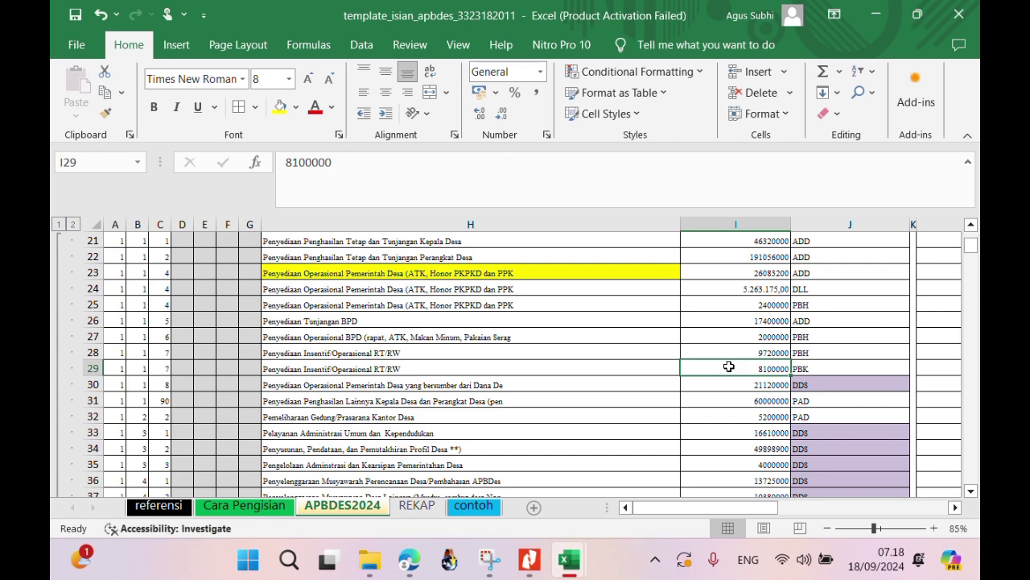
Examine the budget totals at the end of APBDES2024 and the per-source balances in the CEK table.
{"action": "scroll", "coordinate": [743, 371], "scroll_direction": "down", "scroll_amount": 20}
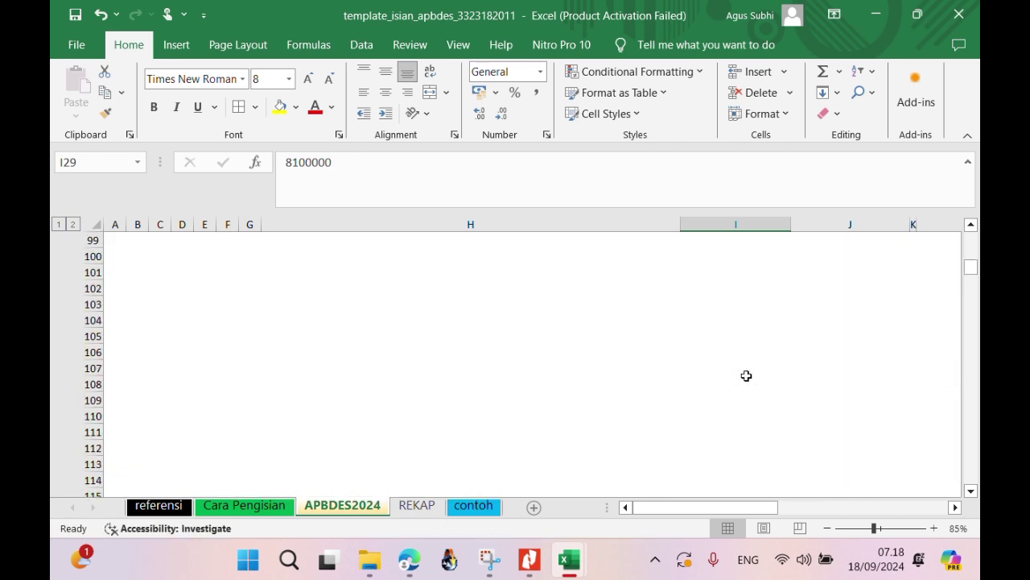
{"action": "scroll", "coordinate": [810, 381], "scroll_direction": "up", "scroll_amount": 20}
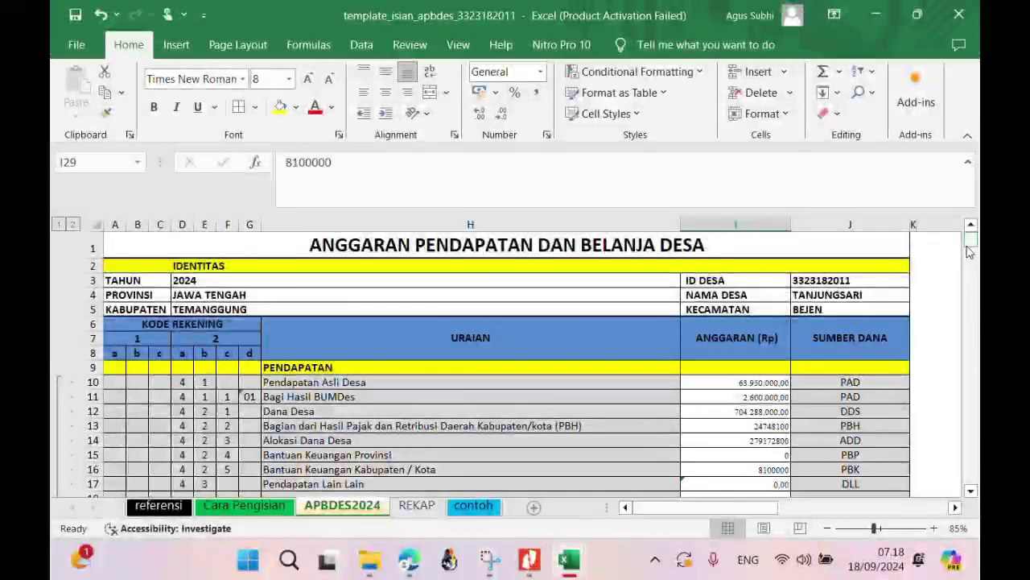
{"action": "mouse_move", "coordinate": [970, 252]}
{"action": "left_mouse_down"}
{"action": "mouse_move", "coordinate": [973, 276]}
{"action": "mouse_move", "coordinate": [972, 259]}
{"action": "left_mouse_up"}
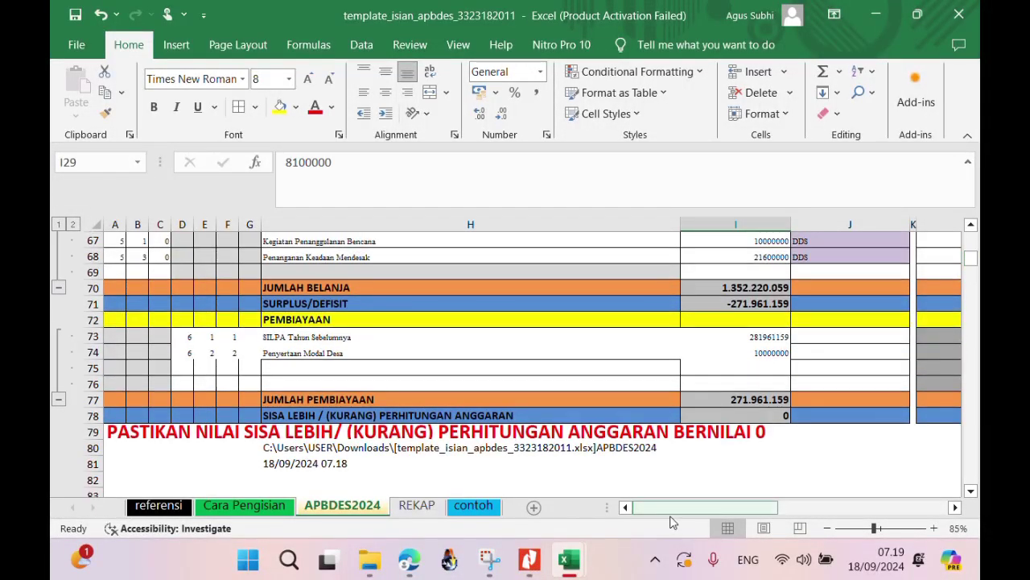
{"action": "left_click_drag", "start_coordinate": [676, 510], "coordinate": [920, 506]}
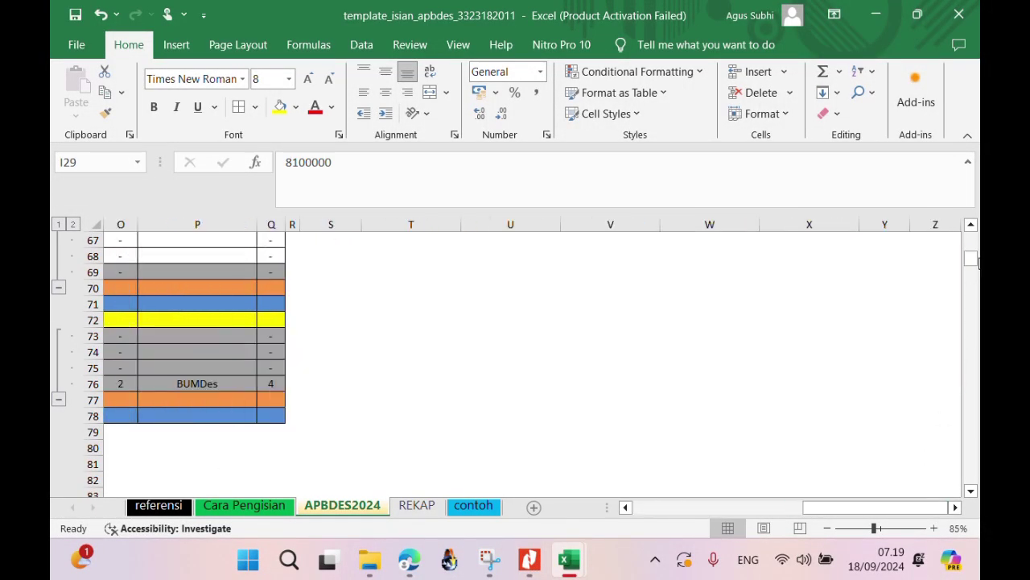
{"action": "left_click_drag", "start_coordinate": [971, 259], "coordinate": [972, 238]}
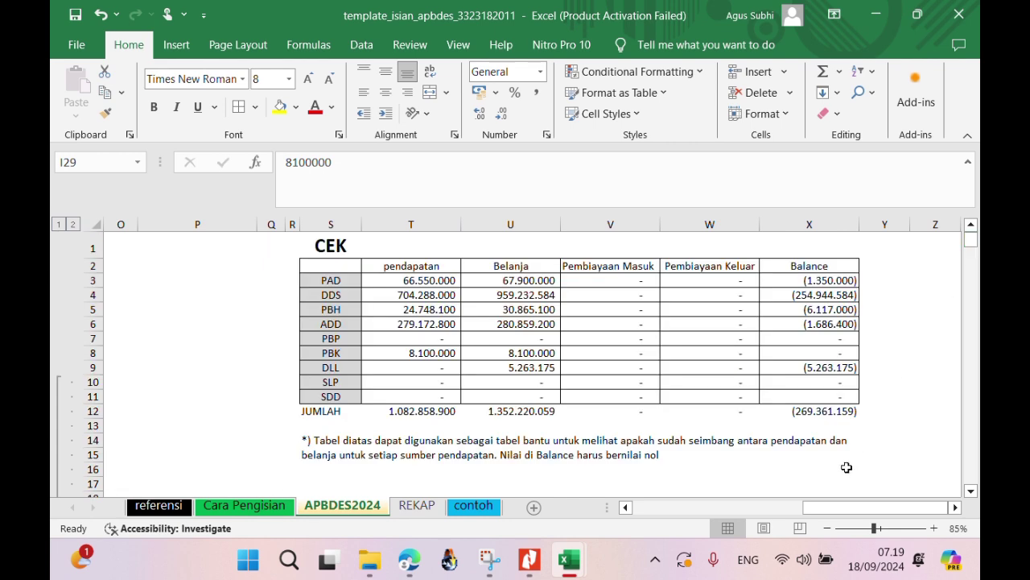
{"action": "left_click", "coordinate": [816, 340]}
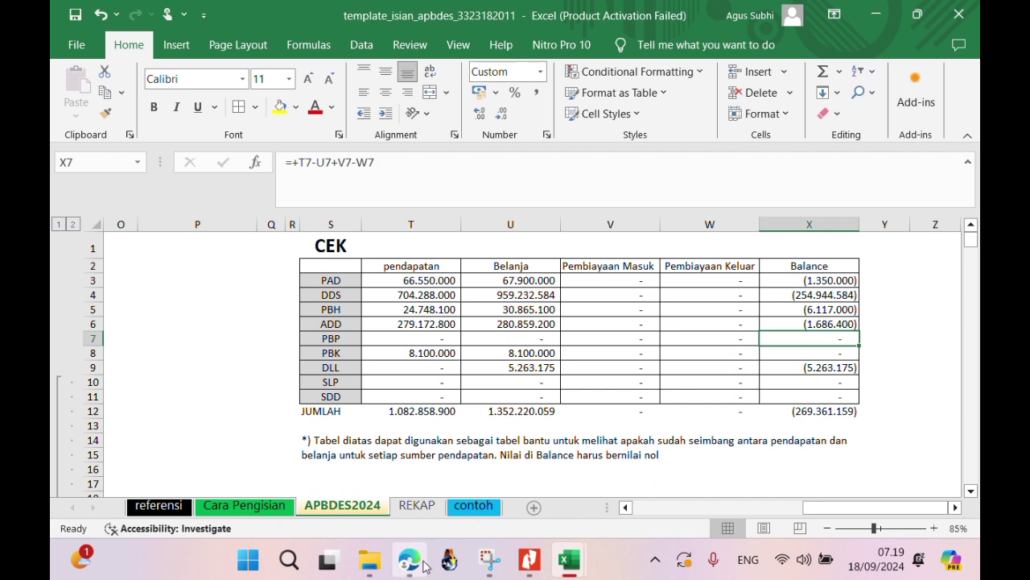
Open PEMBIAYAAN.pdf and examine the SILPA amounts per funding source and the Penyertaan Modal Desa entry.
{"action": "mouse_move", "coordinate": [565, 565]}
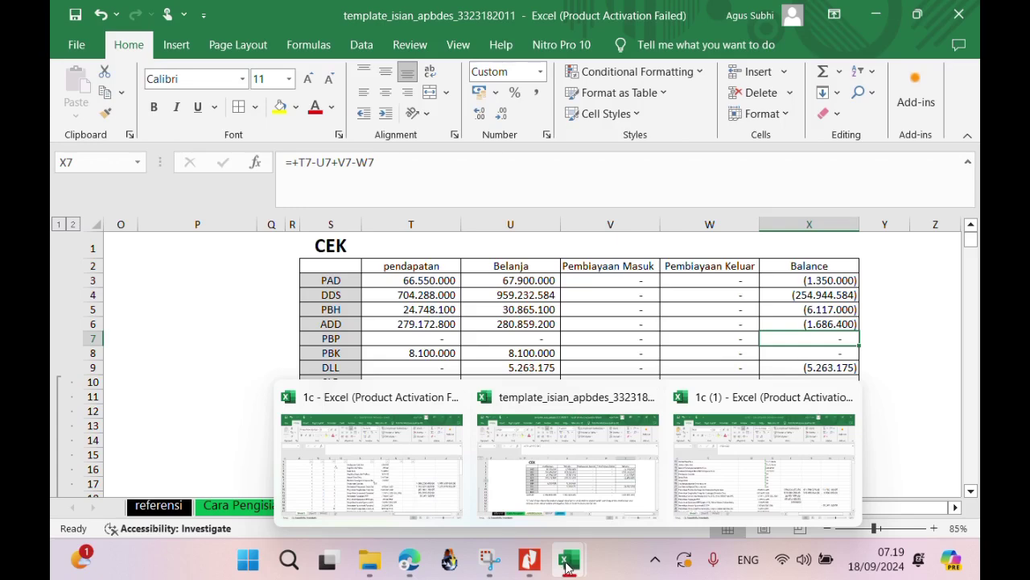
{"action": "left_click", "coordinate": [370, 559]}
{"action": "left_click", "coordinate": [342, 354]}
{"action": "double_click", "coordinate": [342, 353]}
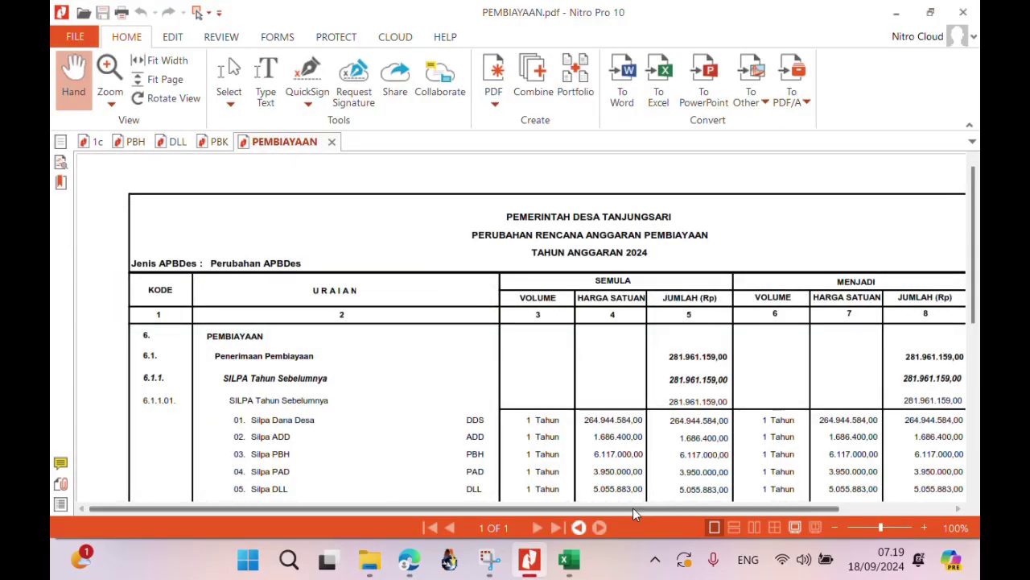
{"action": "left_click_drag", "start_coordinate": [637, 509], "coordinate": [692, 522]}
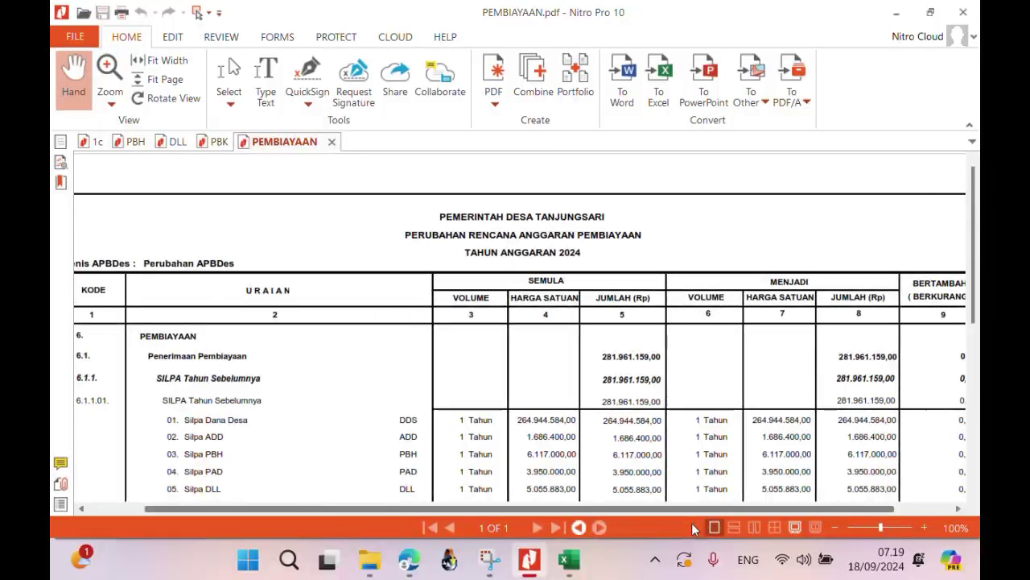
{"action": "scroll", "coordinate": [973, 498], "scroll_direction": "down", "scroll_amount": 3}
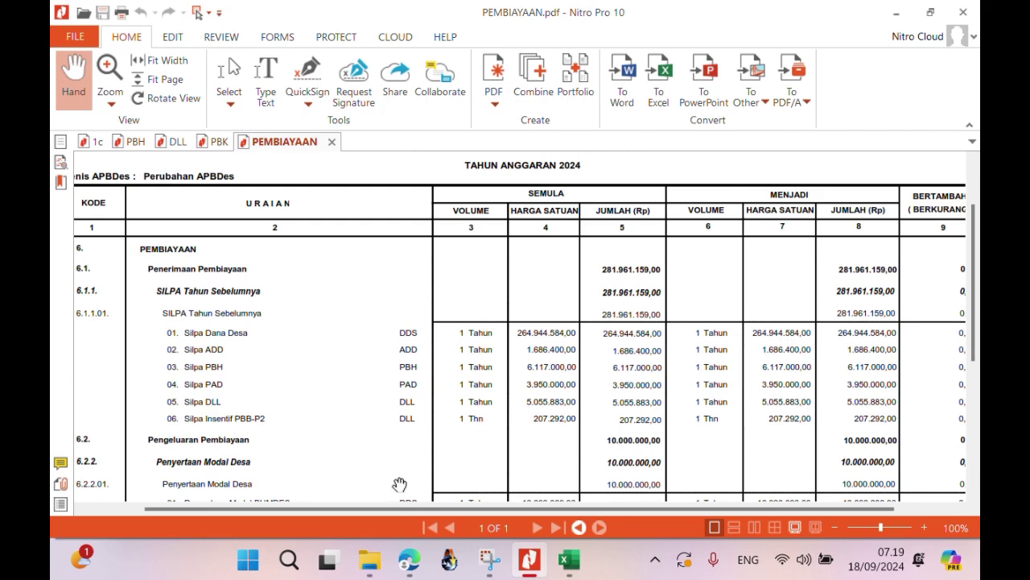
{"action": "left_click", "coordinate": [579, 568]}
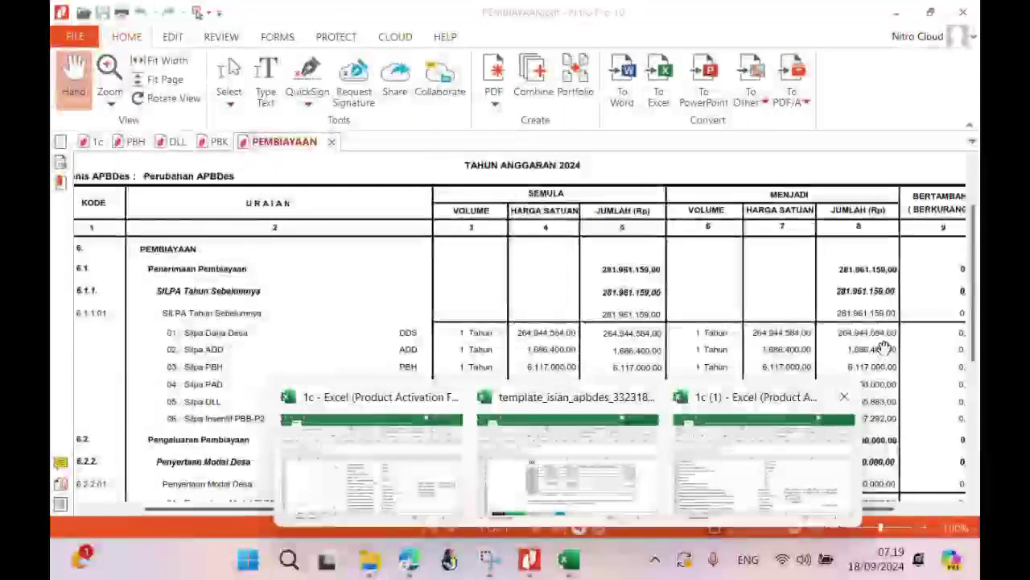
{"action": "left_click", "coordinate": [886, 344]}
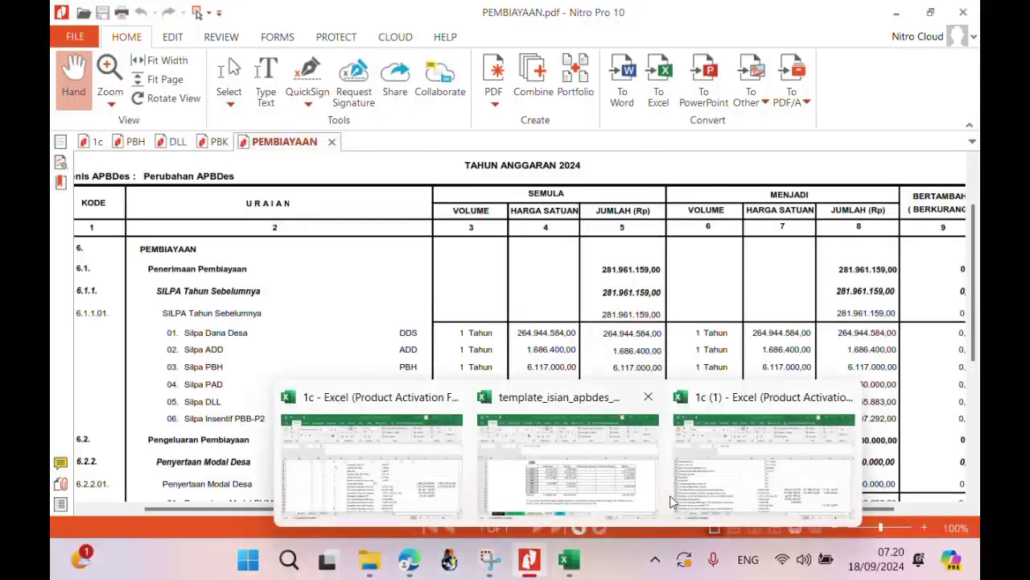
Compare the per-source balances in the CEK table with the SILPA amounts per funding source in PEMBIAYAAN.pdf.
{"action": "left_click", "coordinate": [634, 496]}
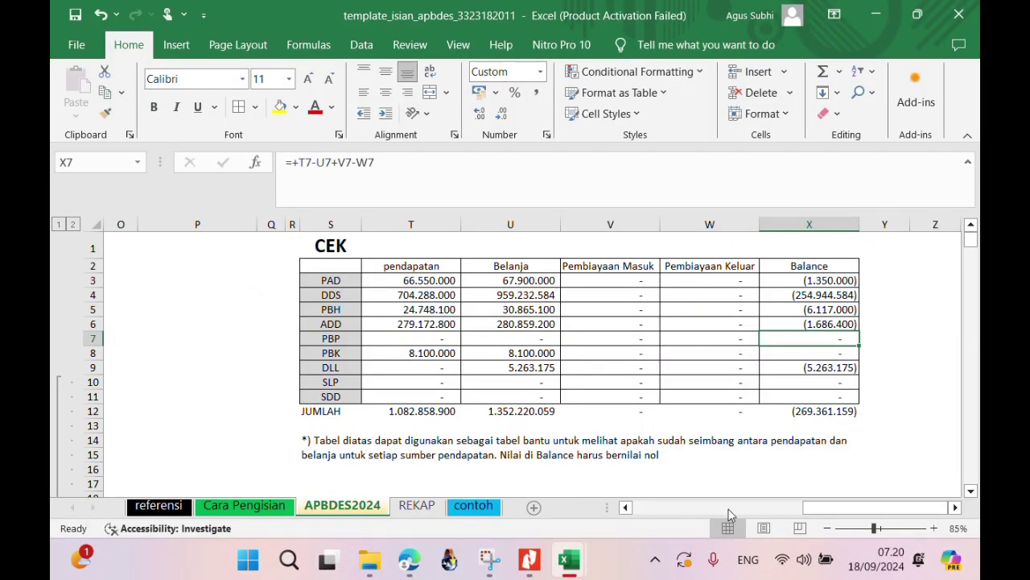
{"action": "left_click", "coordinate": [735, 506]}
{"action": "left_click_drag", "start_coordinate": [735, 505], "coordinate": [816, 511]}
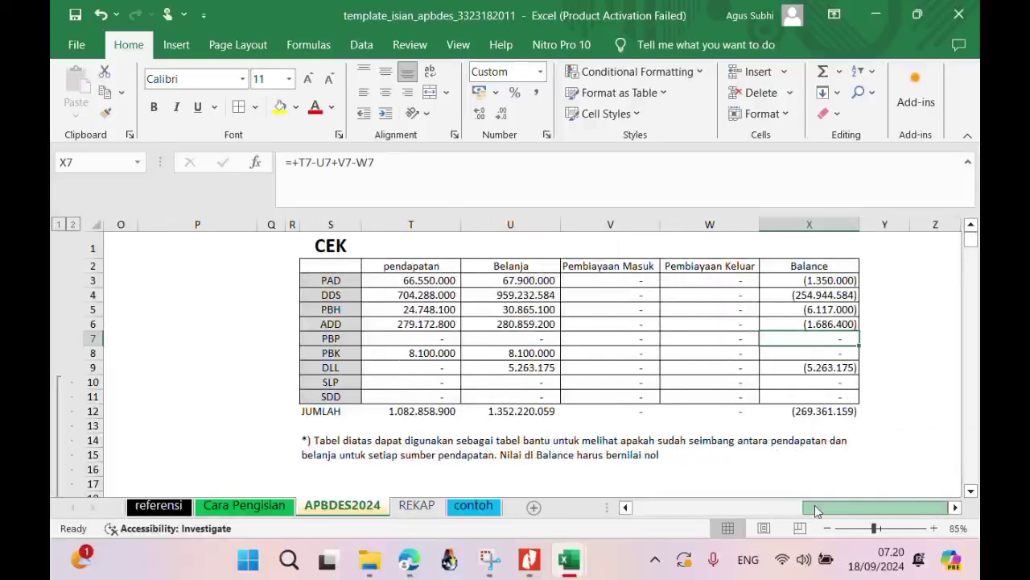
{"action": "mouse_move", "coordinate": [577, 561]}
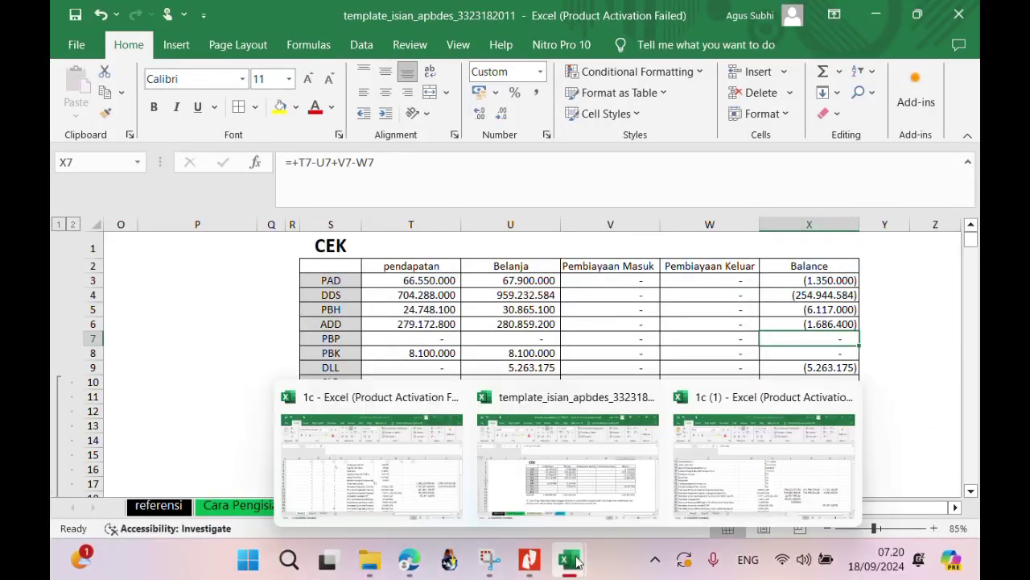
{"action": "left_click", "coordinate": [529, 559]}
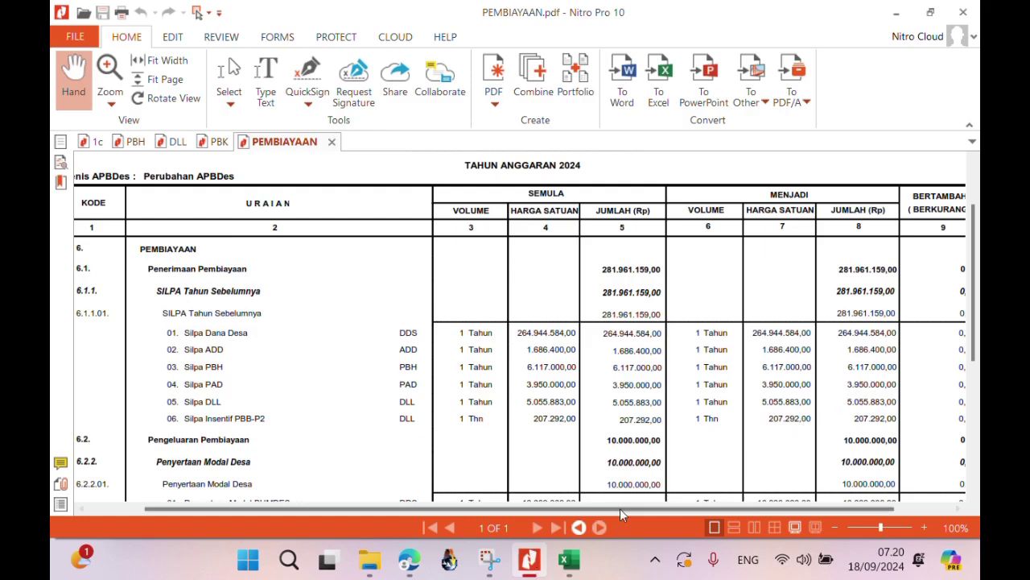
{"action": "left_click", "coordinate": [533, 559]}
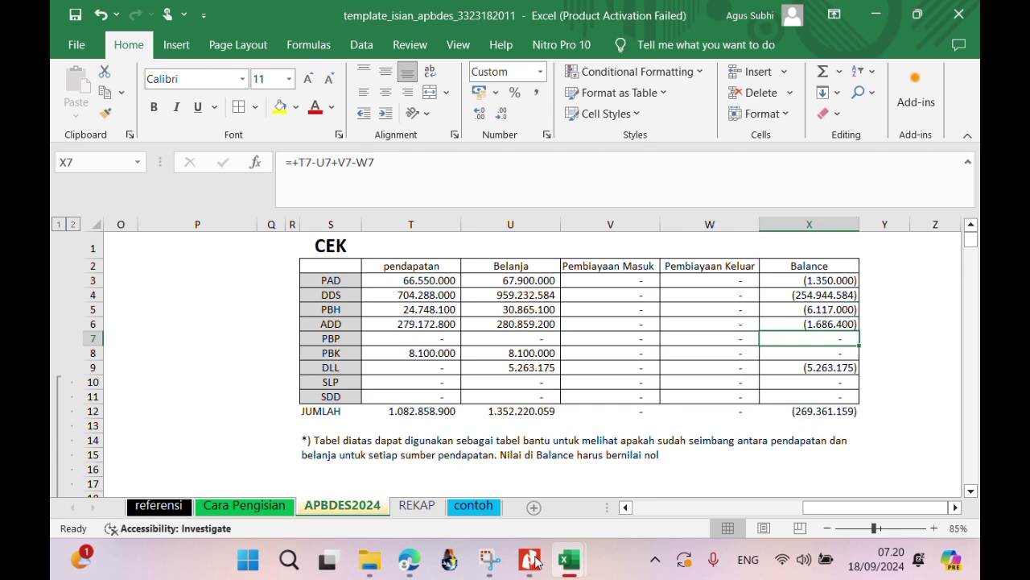
{"action": "left_click", "coordinate": [533, 559]}
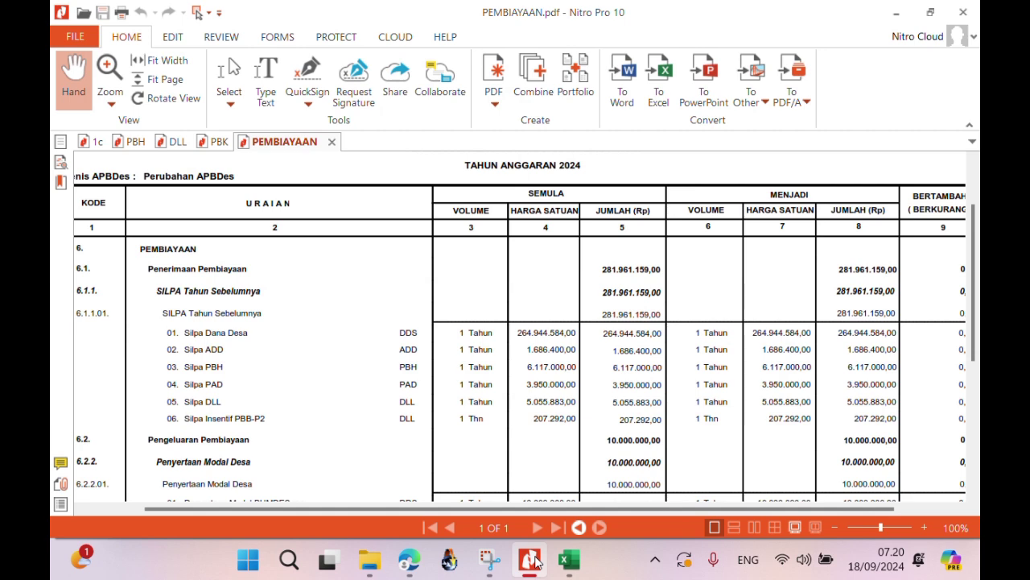
{"action": "left_click", "coordinate": [535, 561]}
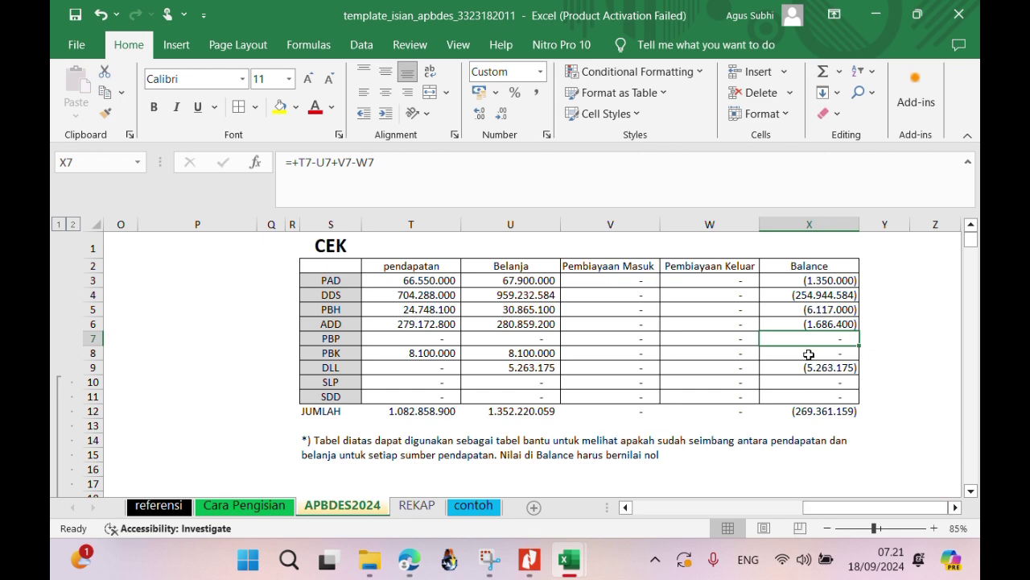
{"action": "left_click", "coordinate": [801, 300]}
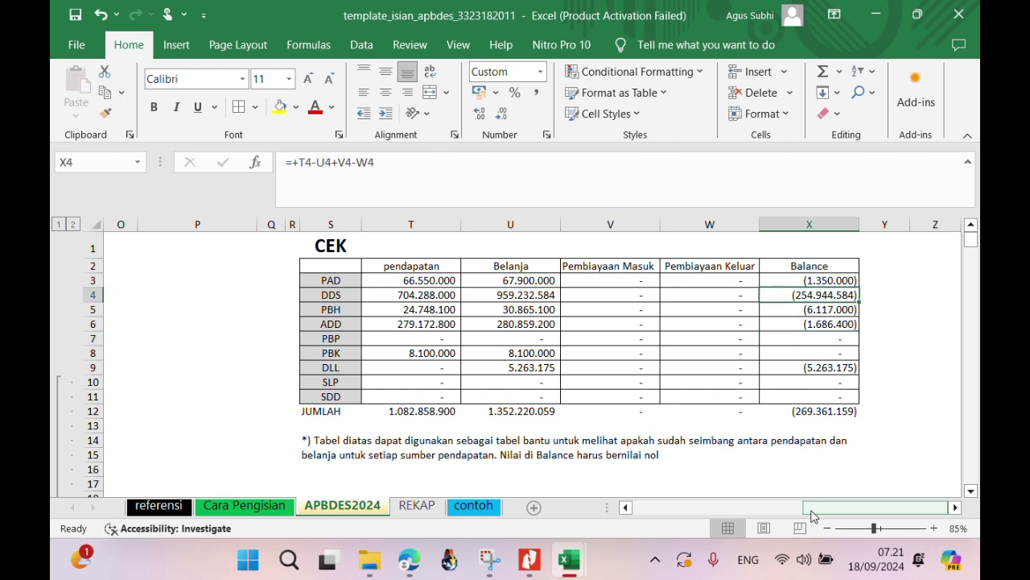
Set the funding source of Penyertaan Modal Desa in J74 to DDS and check the balances in the CEK table.
{"action": "left_click_drag", "start_coordinate": [809, 513], "coordinate": [718, 514]}
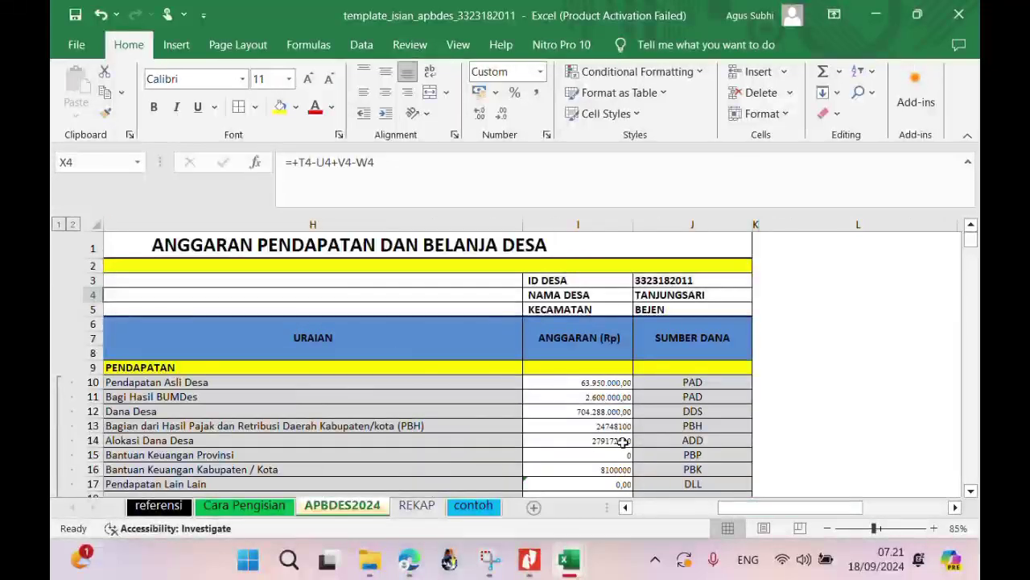
{"action": "scroll", "coordinate": [625, 442], "scroll_direction": "down", "scroll_amount": 20}
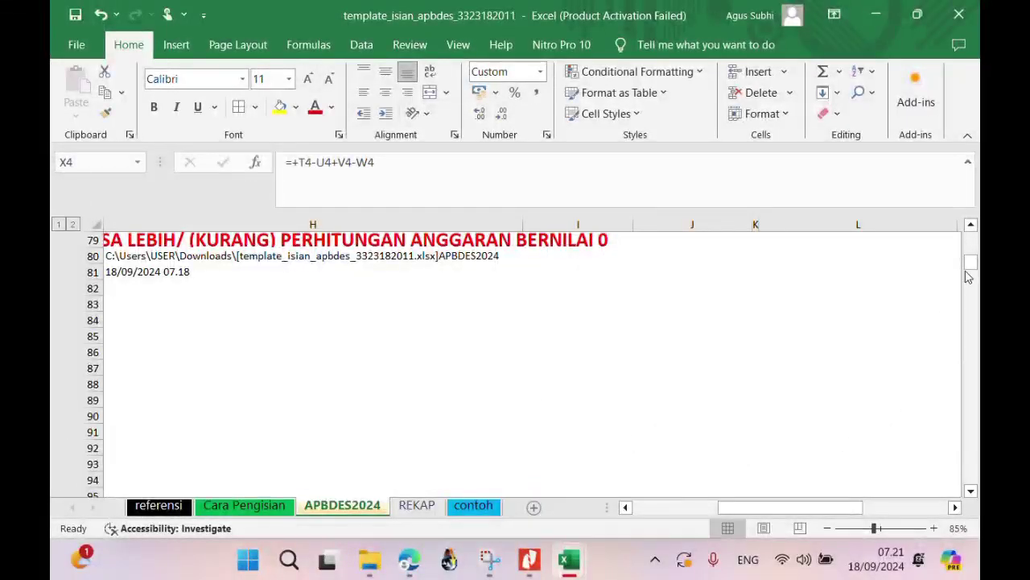
{"action": "left_click_drag", "start_coordinate": [969, 265], "coordinate": [969, 267]}
{"action": "left_click", "coordinate": [706, 432]}
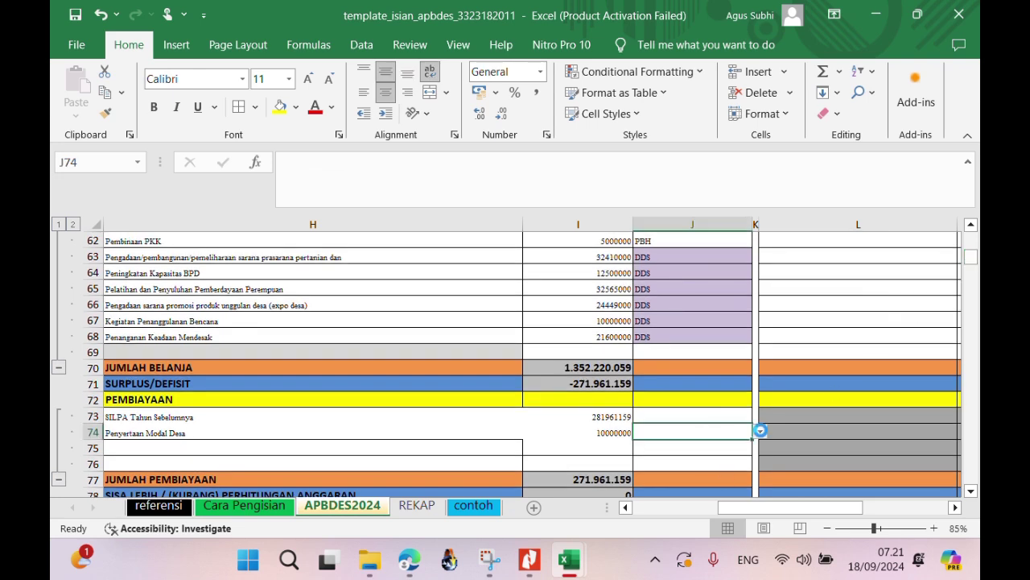
{"action": "left_click", "coordinate": [760, 432]}
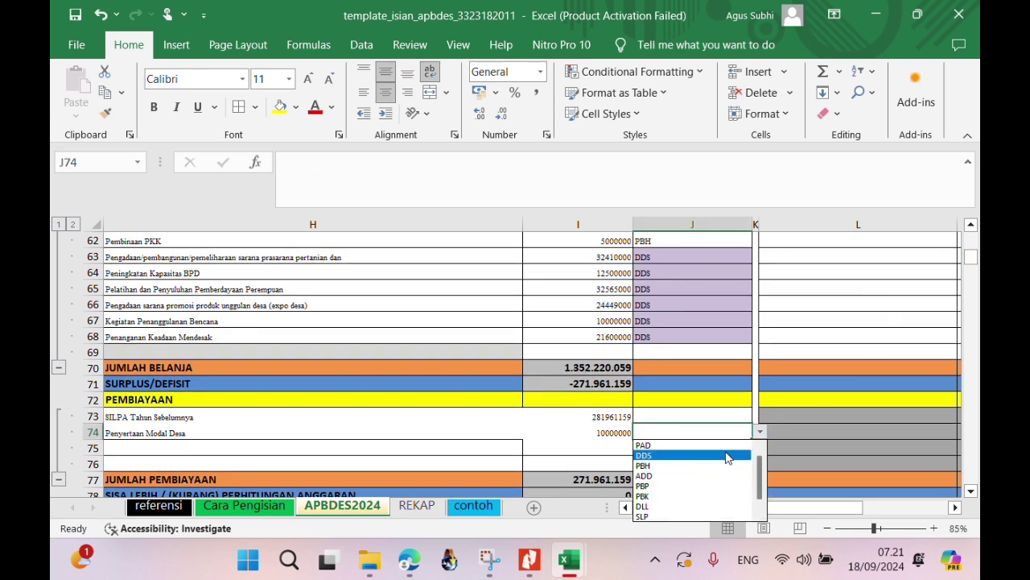
{"action": "left_click", "coordinate": [727, 456]}
{"action": "left_click", "coordinate": [698, 465]}
{"action": "left_click_drag", "start_coordinate": [734, 510], "coordinate": [872, 499]}
{"action": "scroll", "coordinate": [773, 432], "scroll_direction": "up", "scroll_amount": 20}
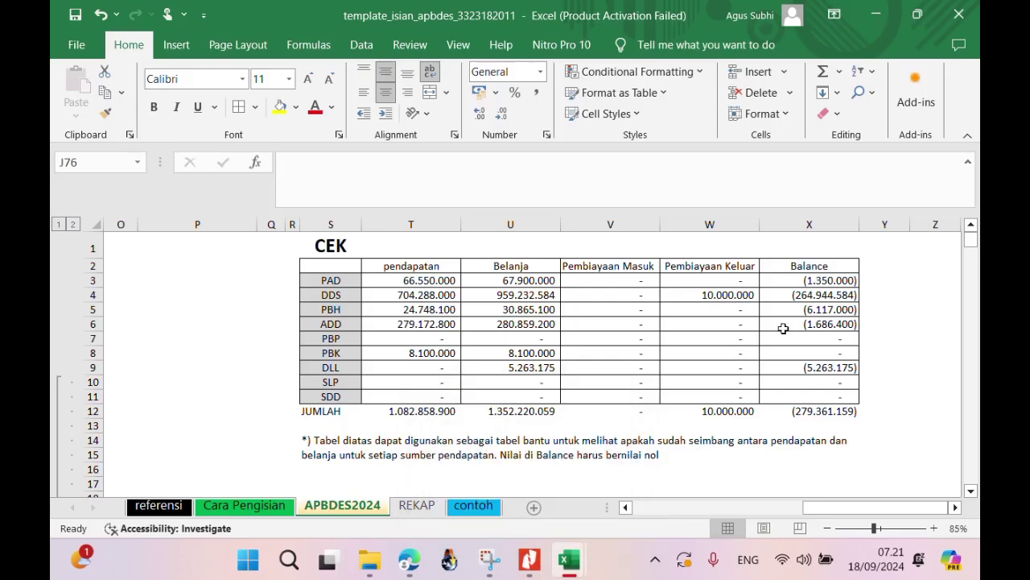
{"action": "scroll", "coordinate": [736, 465], "scroll_direction": "down", "scroll_amount": 20}
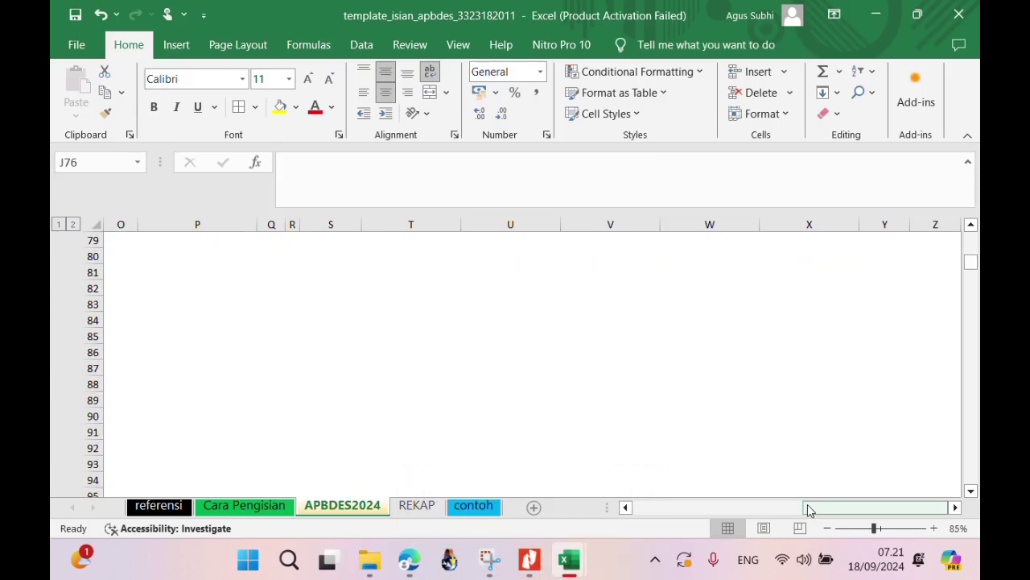
{"action": "left_click_drag", "start_coordinate": [809, 508], "coordinate": [685, 516]}
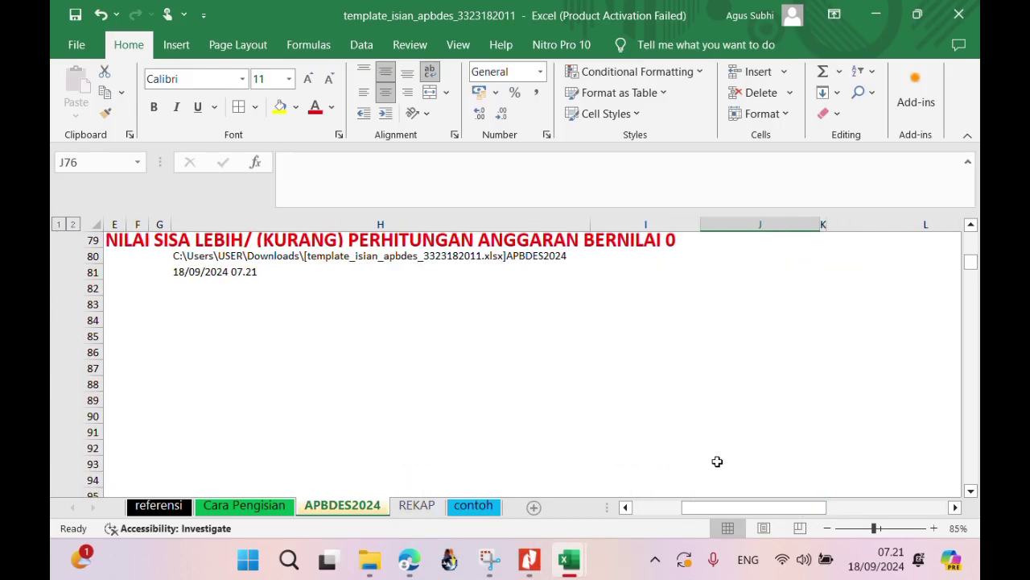
{"action": "scroll", "coordinate": [717, 460], "scroll_direction": "up", "scroll_amount": 20}
{"action": "left_click_drag", "start_coordinate": [789, 513], "coordinate": [881, 488]}
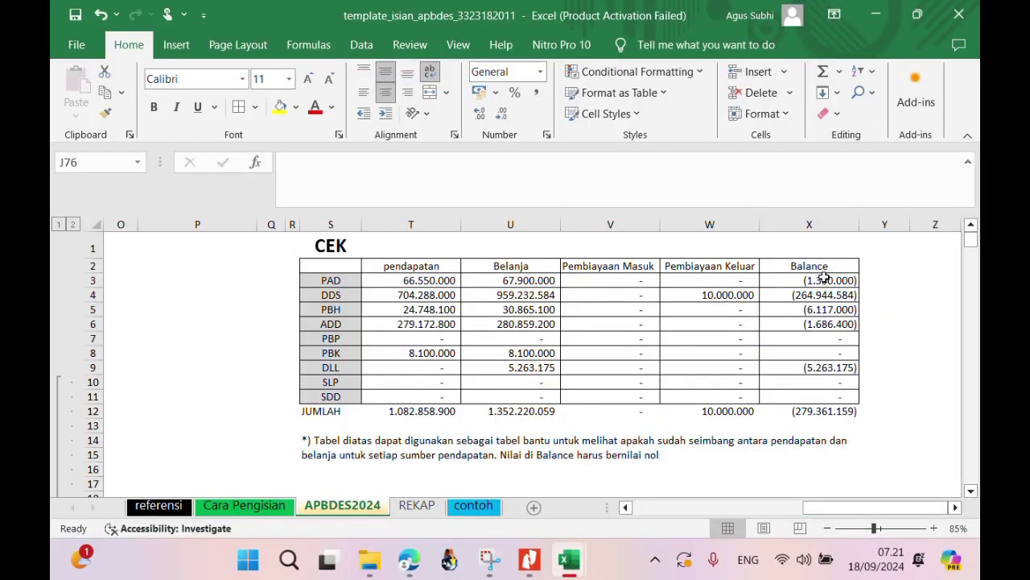
{"action": "left_click_drag", "start_coordinate": [825, 278], "coordinate": [829, 367]}
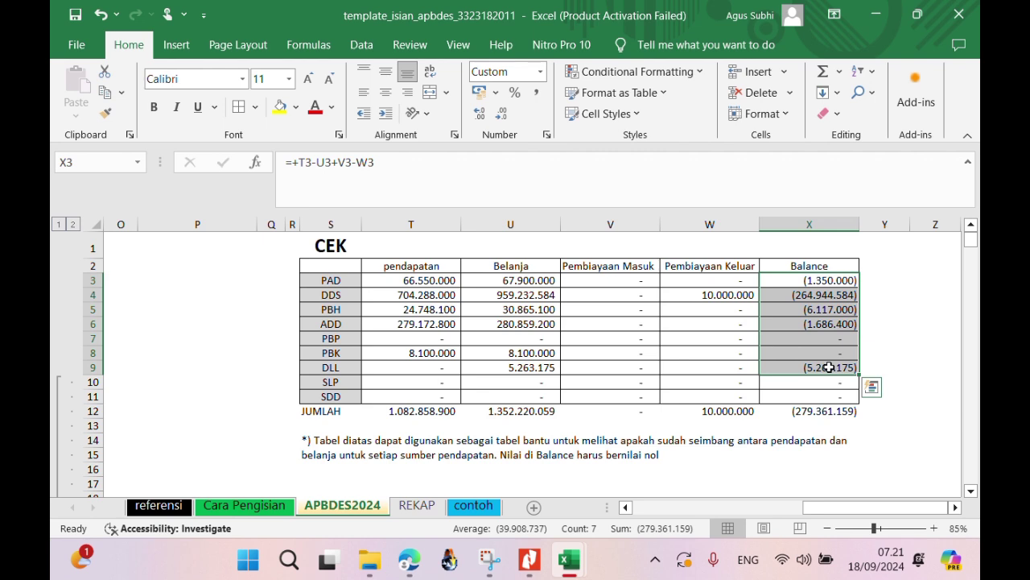
{"action": "key", "text": "ctrl+q"}
{"action": "left_click", "coordinate": [385, 310]}
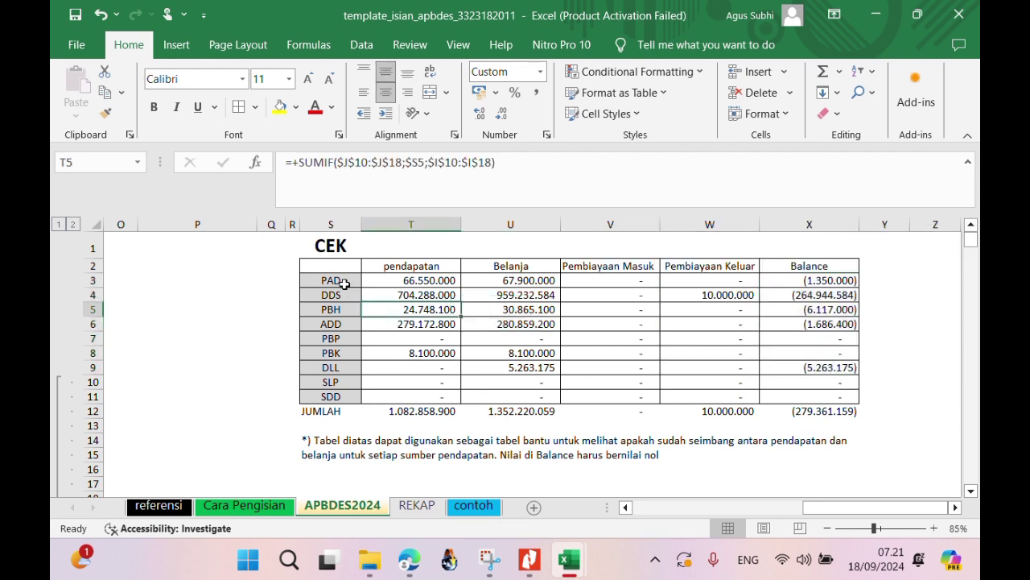
Copy the CEK table's PAD to DLL rows (S3:X9) and paste them as values below the budget, starting at I81.
{"action": "left_click_drag", "start_coordinate": [345, 283], "coordinate": [811, 376]}
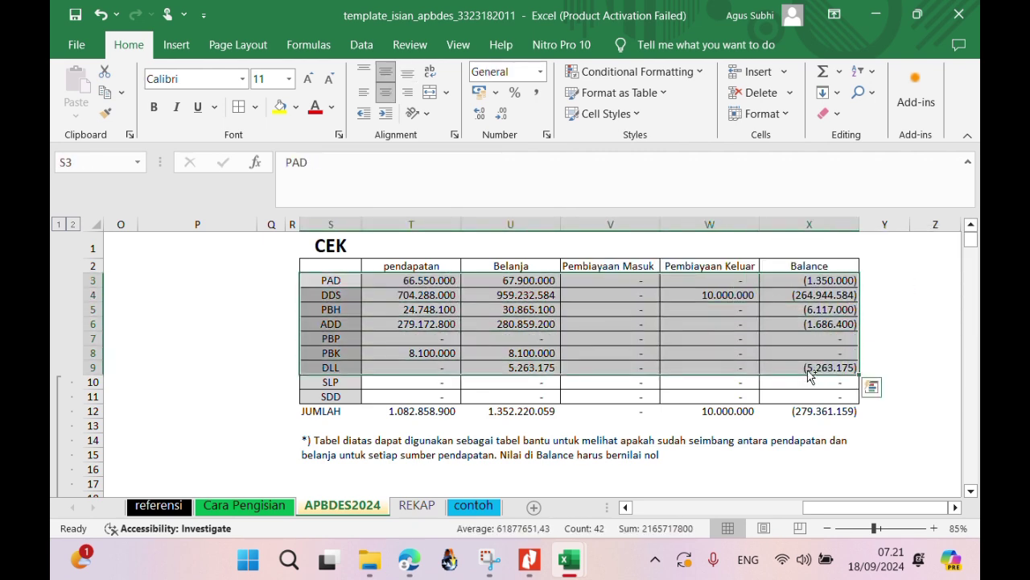
{"action": "key", "text": "ctrl+c"}
{"action": "scroll", "coordinate": [836, 450], "scroll_direction": "down", "scroll_amount": 20}
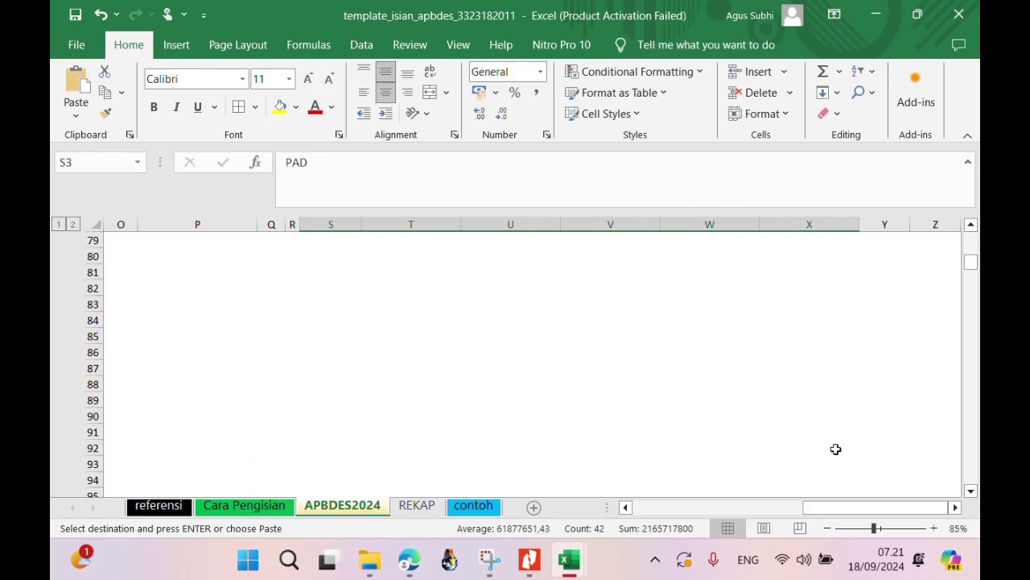
{"action": "left_click_drag", "start_coordinate": [864, 508], "coordinate": [780, 507]}
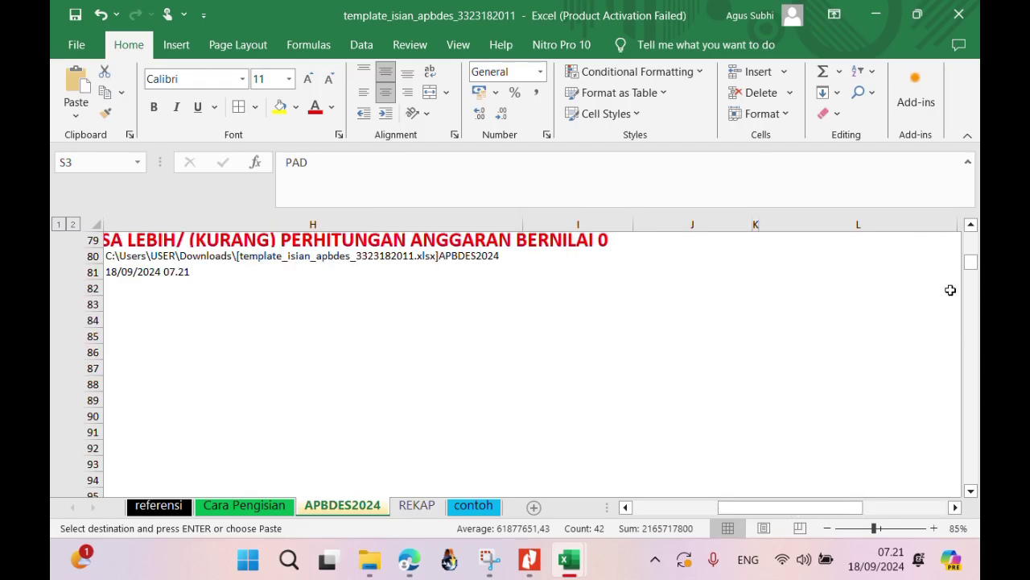
{"action": "left_click", "coordinate": [578, 272]}
{"action": "right_click", "coordinate": [615, 278]}
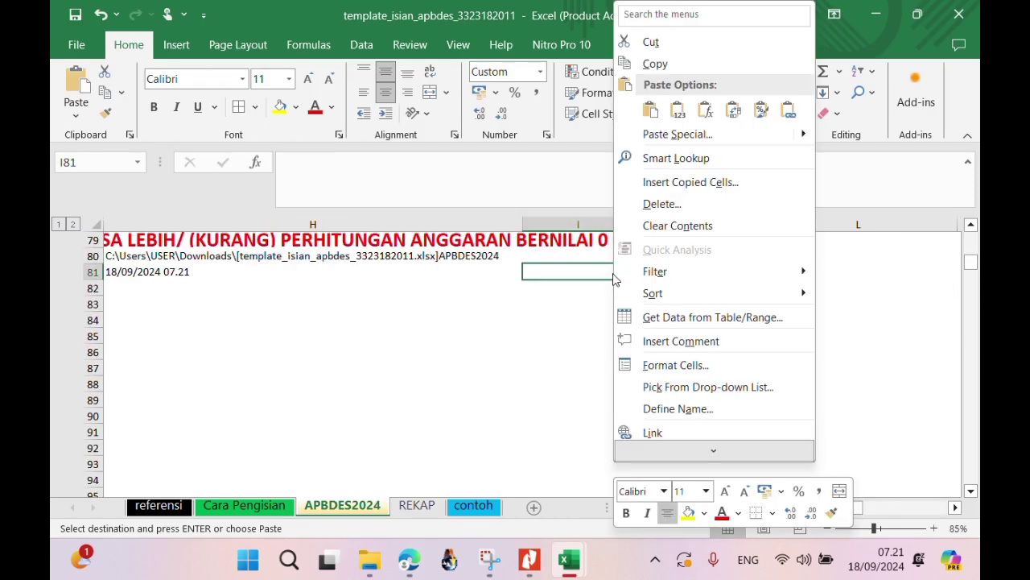
{"action": "left_click", "coordinate": [677, 110]}
{"action": "left_click", "coordinate": [690, 351]}
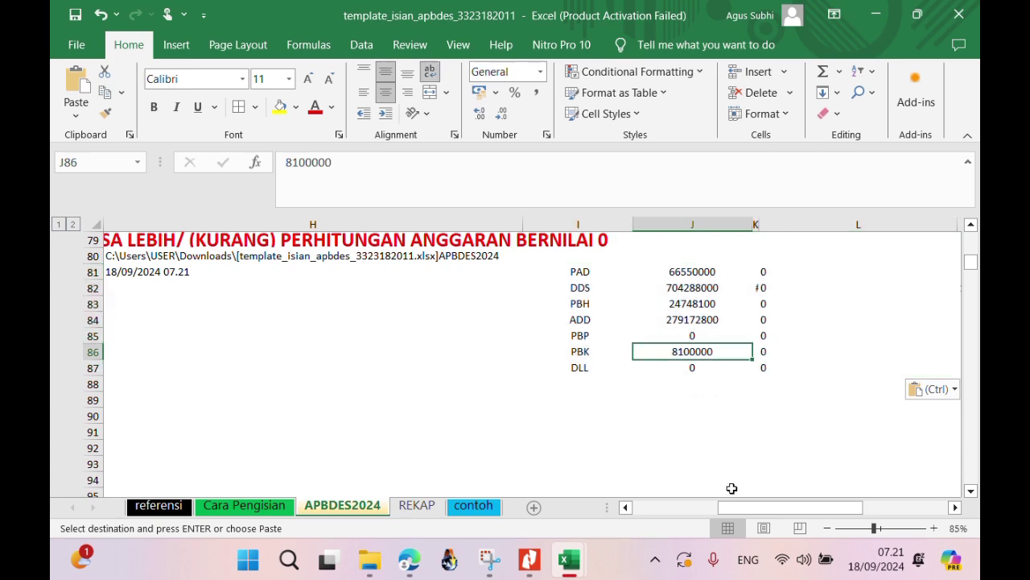
Delete cells J81:M87 of the pasted copy with the remaining cells shifted left, keeping only the source codes and balances.
{"action": "left_click_drag", "start_coordinate": [746, 509], "coordinate": [759, 511]}
{"action": "left_click", "coordinate": [281, 272]}
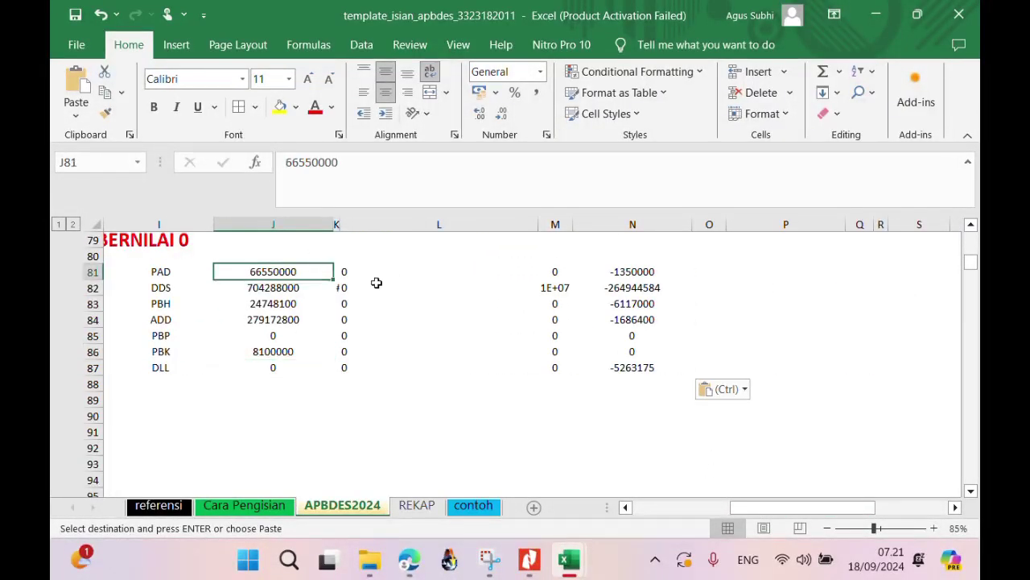
{"action": "left_click_drag", "start_coordinate": [273, 271], "coordinate": [552, 361]}
{"action": "right_click", "coordinate": [553, 368]}
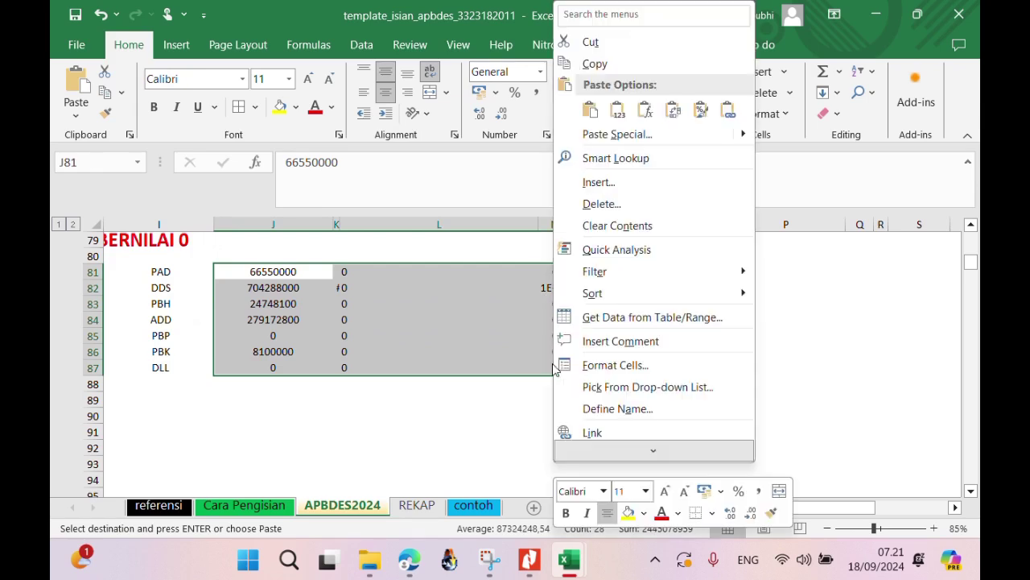
{"action": "left_click", "coordinate": [602, 204]}
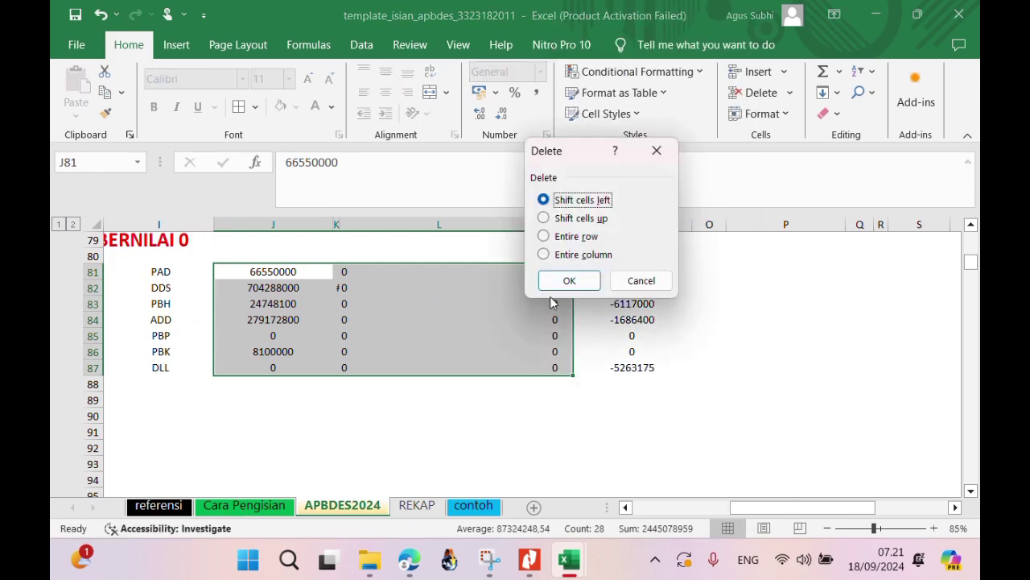
{"action": "left_click", "coordinate": [570, 280]}
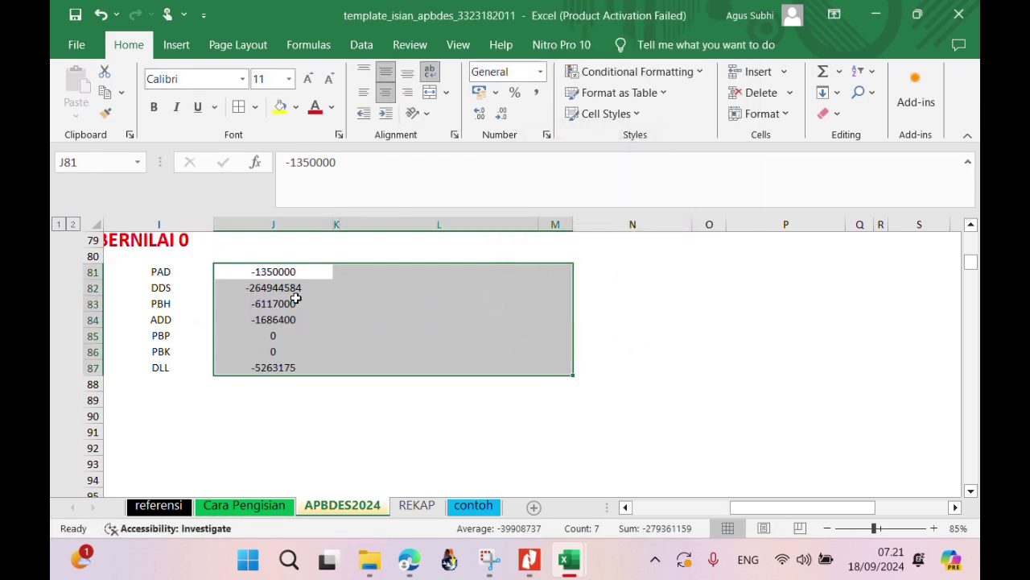
Delete the PBP and PBK entries in I85:J86 of the pasted list, shifting the cells below up.
{"action": "left_click_drag", "start_coordinate": [288, 273], "coordinate": [297, 367]}
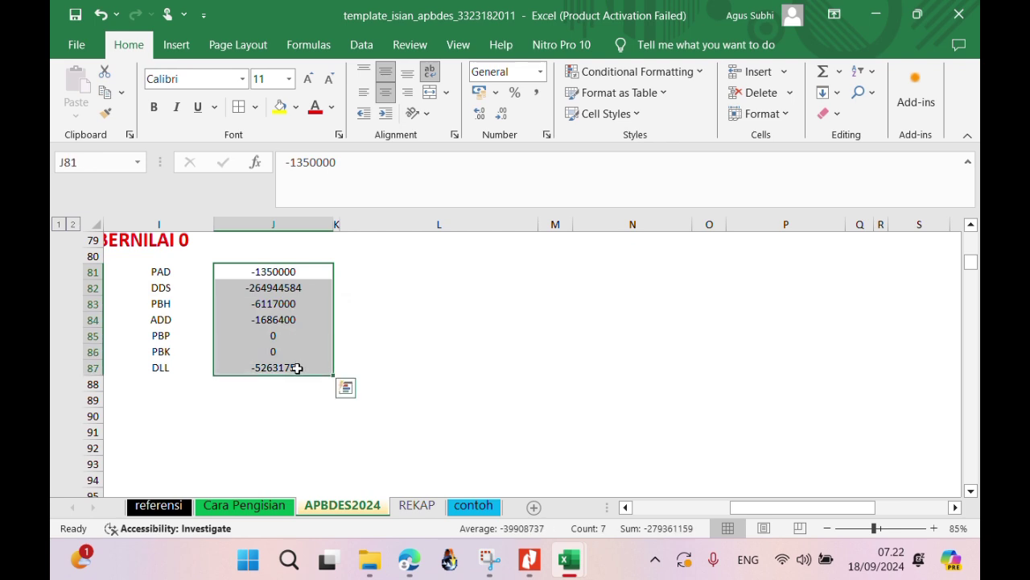
{"action": "right_click", "coordinate": [300, 373]}
{"action": "key", "text": "Escape"}
{"action": "left_click_drag", "start_coordinate": [169, 335], "coordinate": [265, 352]}
{"action": "right_click", "coordinate": [265, 352]}
{"action": "left_click", "coordinate": [311, 199]}
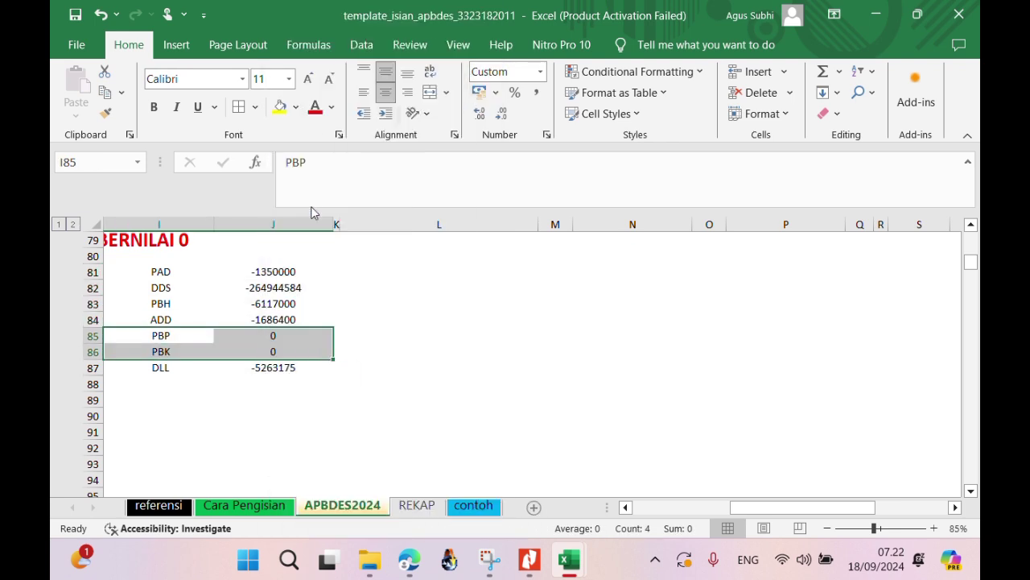
{"action": "left_click", "coordinate": [280, 283]}
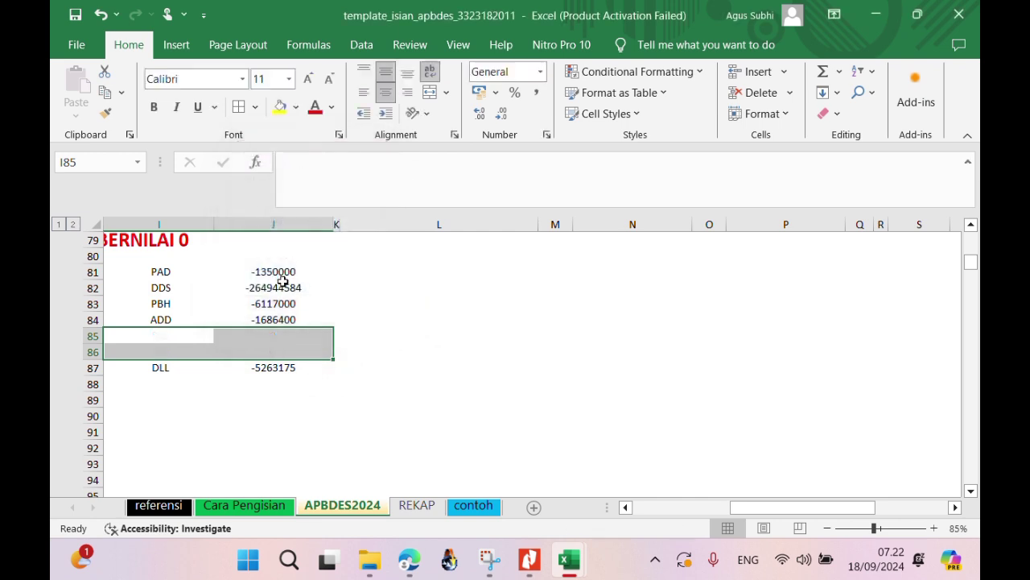
{"action": "right_click", "coordinate": [240, 347]}
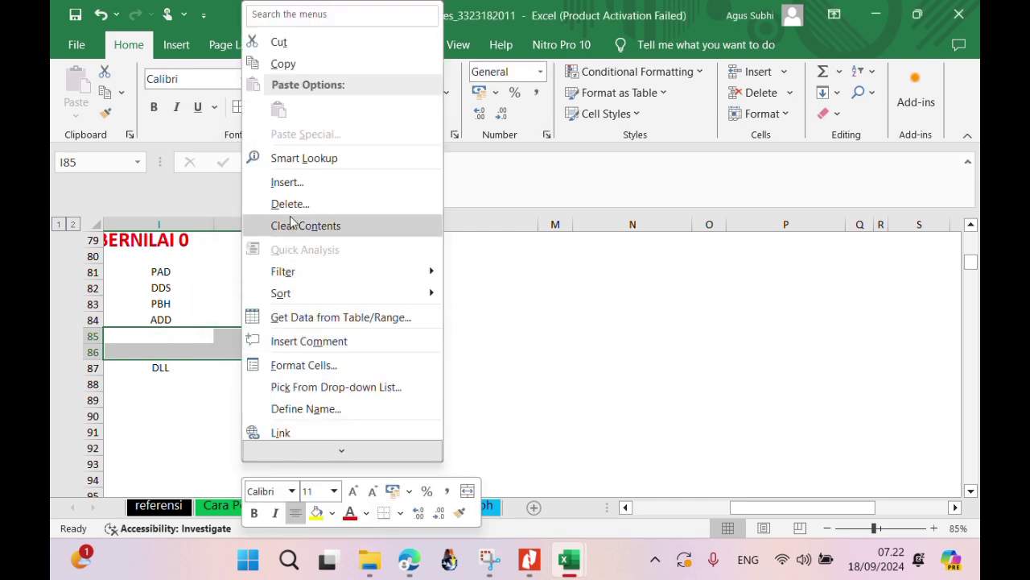
{"action": "left_click", "coordinate": [291, 211]}
{"action": "left_click", "coordinate": [266, 229]}
{"action": "left_click", "coordinate": [257, 292]}
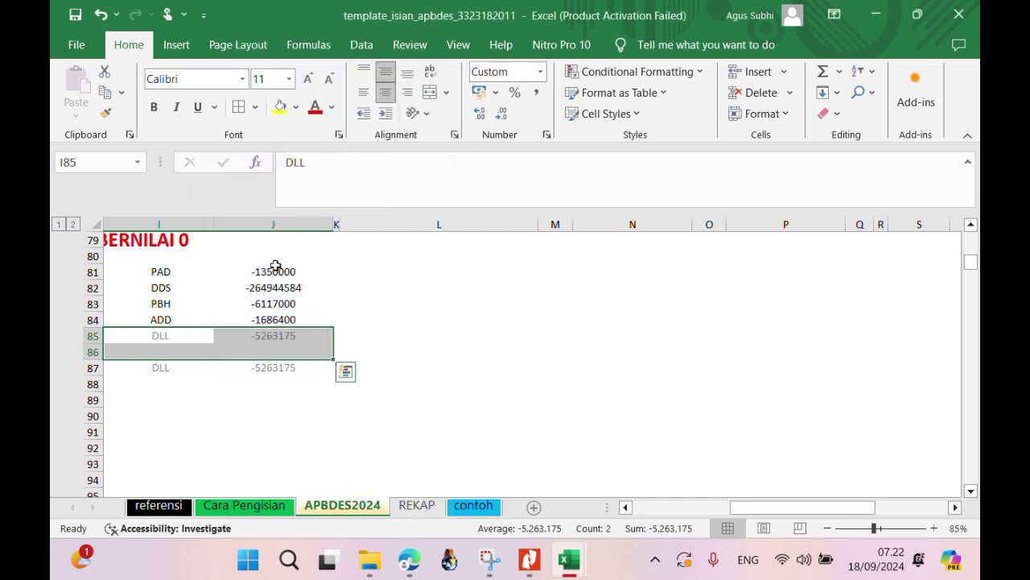
Replace every minus sign with nothing in the balances J81:J85 of the pasted source list.
{"action": "left_click_drag", "start_coordinate": [269, 274], "coordinate": [276, 344]}
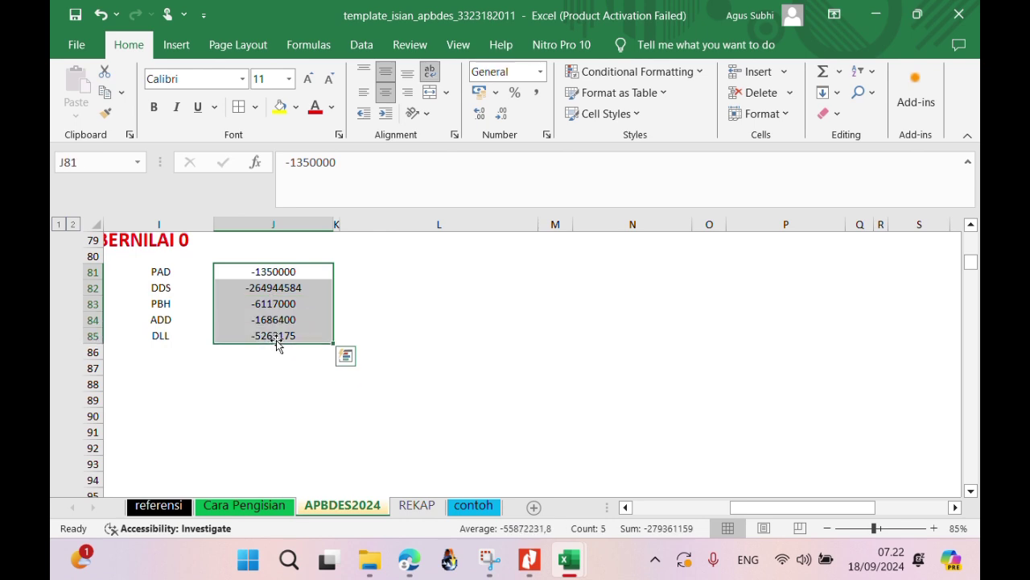
{"action": "key", "text": "ctrl+f"}
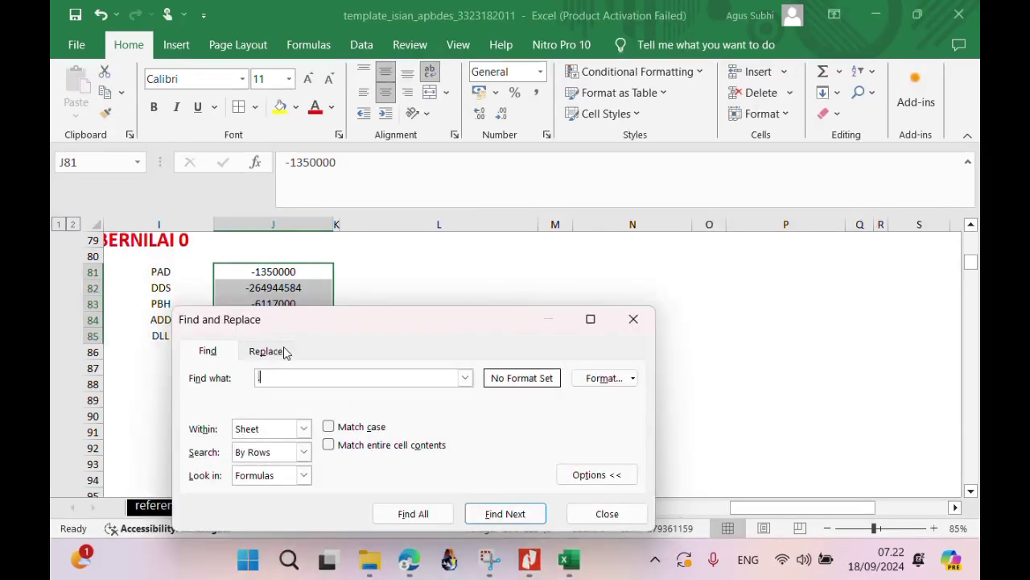
{"action": "left_click", "coordinate": [268, 351]}
{"action": "type", "text": "-"}
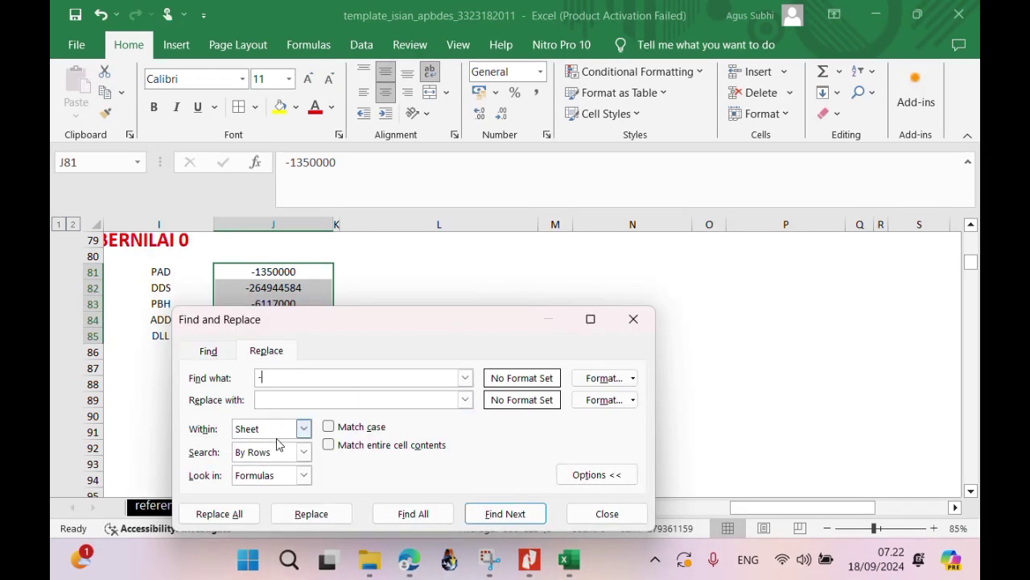
{"action": "left_click", "coordinate": [251, 514]}
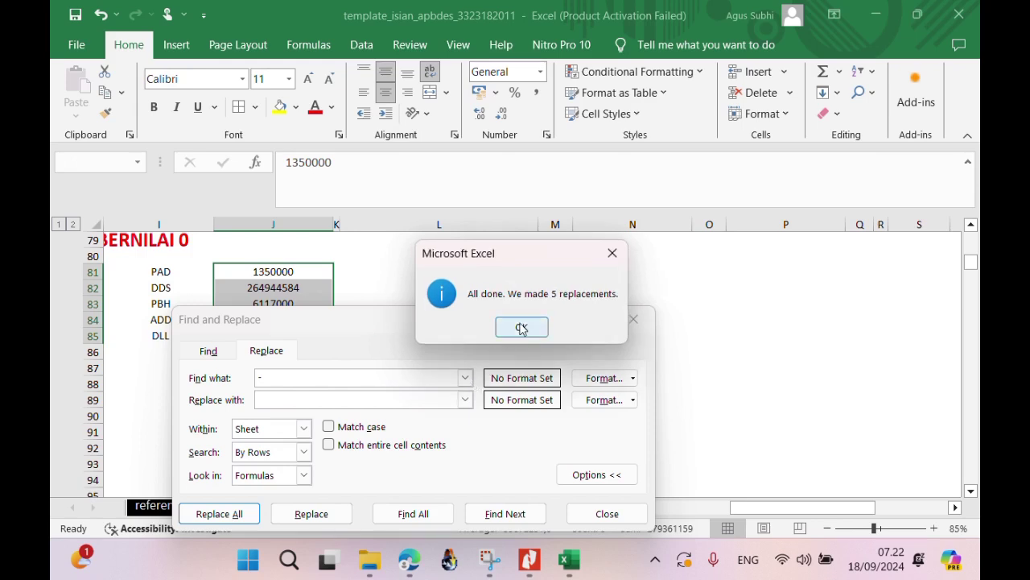
{"action": "left_click", "coordinate": [524, 325]}
{"action": "left_click", "coordinate": [604, 513]}
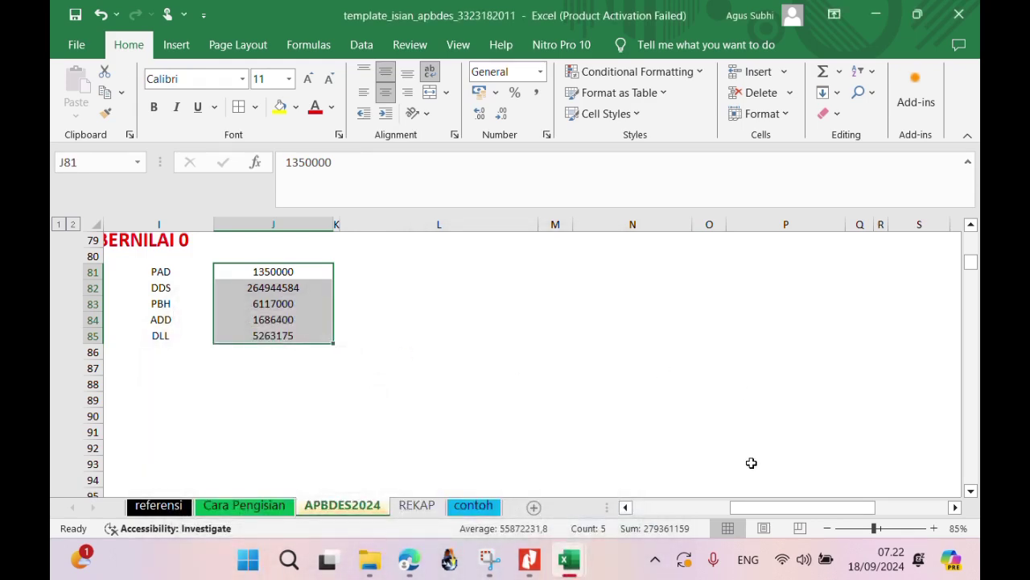
Copy the Penyertaan Modal Desa entry from D74:J74 to row 76 and clear the original cells in row 74.
{"action": "scroll", "coordinate": [973, 238], "scroll_direction": "up", "scroll_amount": 3}
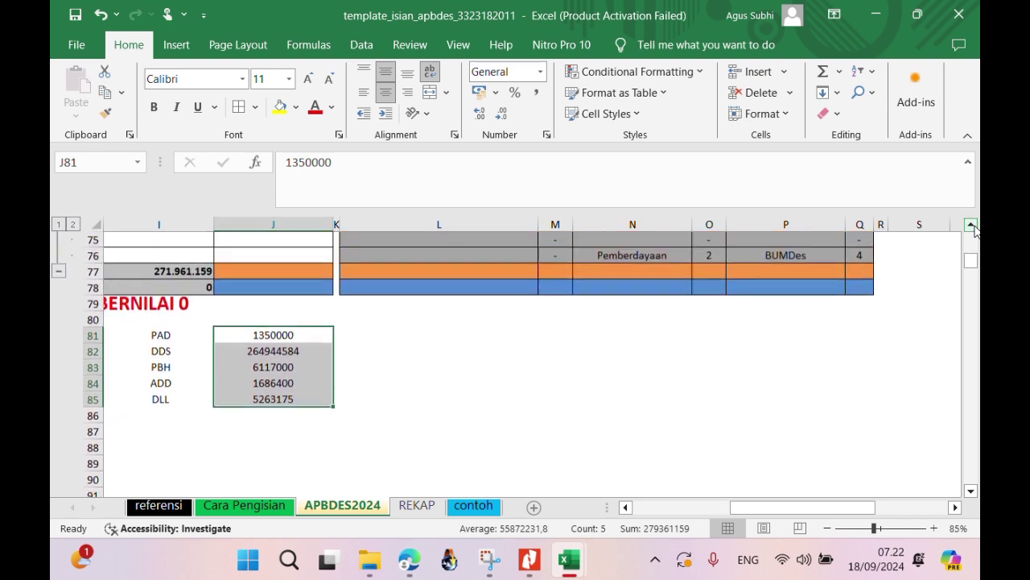
{"action": "left_click_drag", "start_coordinate": [803, 507], "coordinate": [741, 505]}
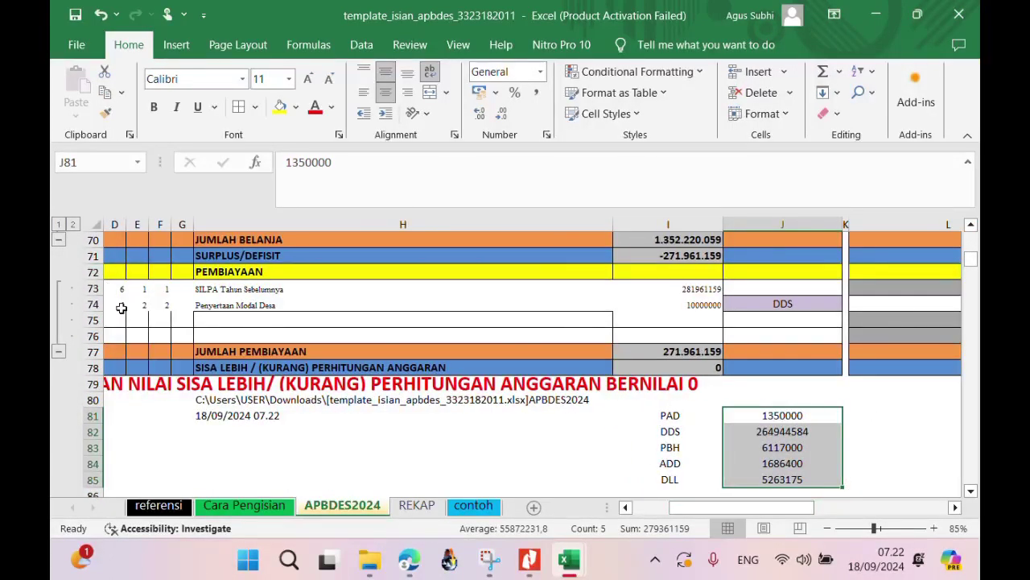
{"action": "left_click_drag", "start_coordinate": [121, 308], "coordinate": [730, 305]}
{"action": "key", "text": "ctrl+c"}
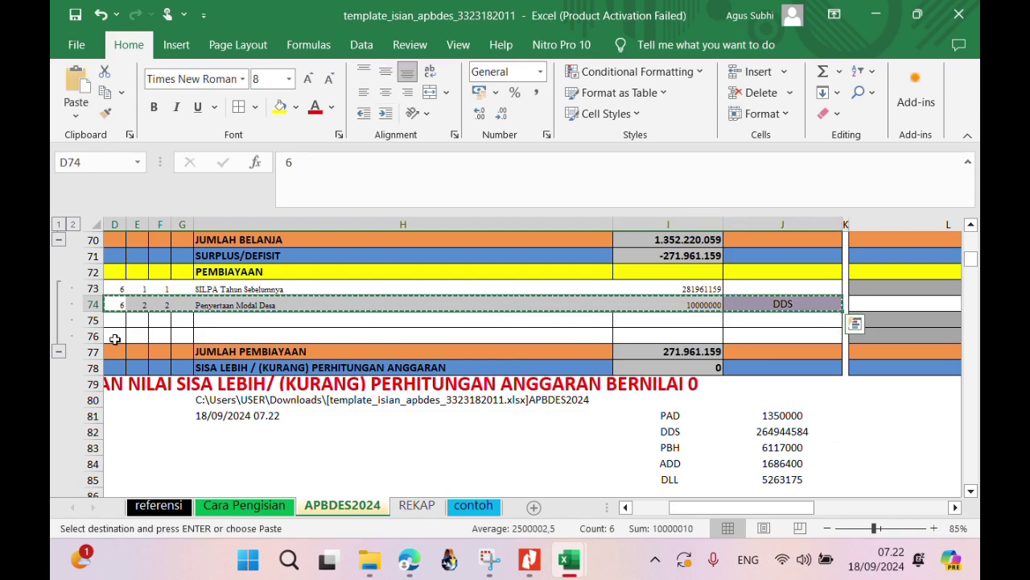
{"action": "left_click", "coordinate": [115, 337]}
{"action": "key", "text": "ctrl+v"}
{"action": "left_click_drag", "start_coordinate": [121, 306], "coordinate": [743, 301]}
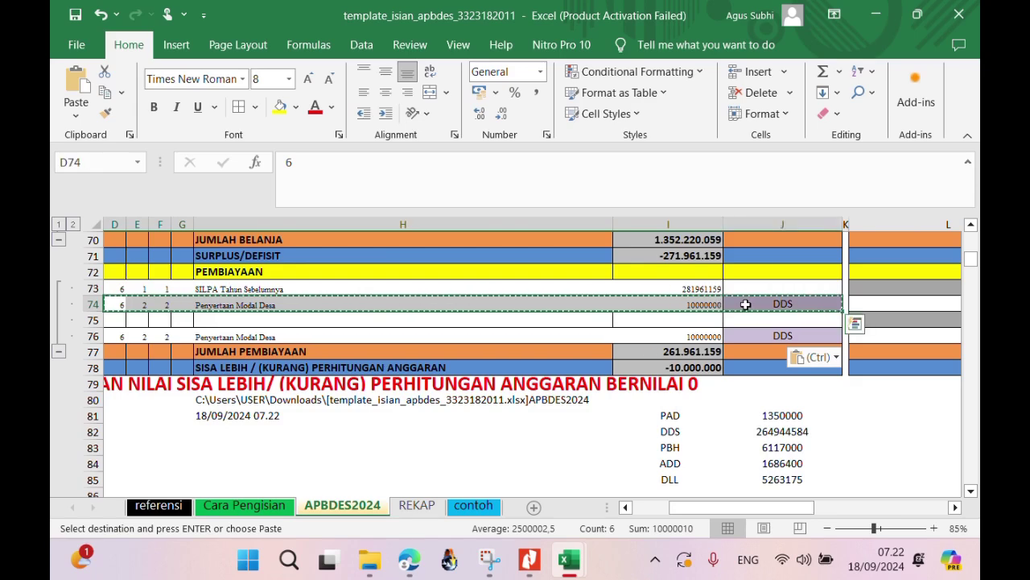
{"action": "key", "text": "Delete"}
{"action": "left_click", "coordinate": [110, 318]}
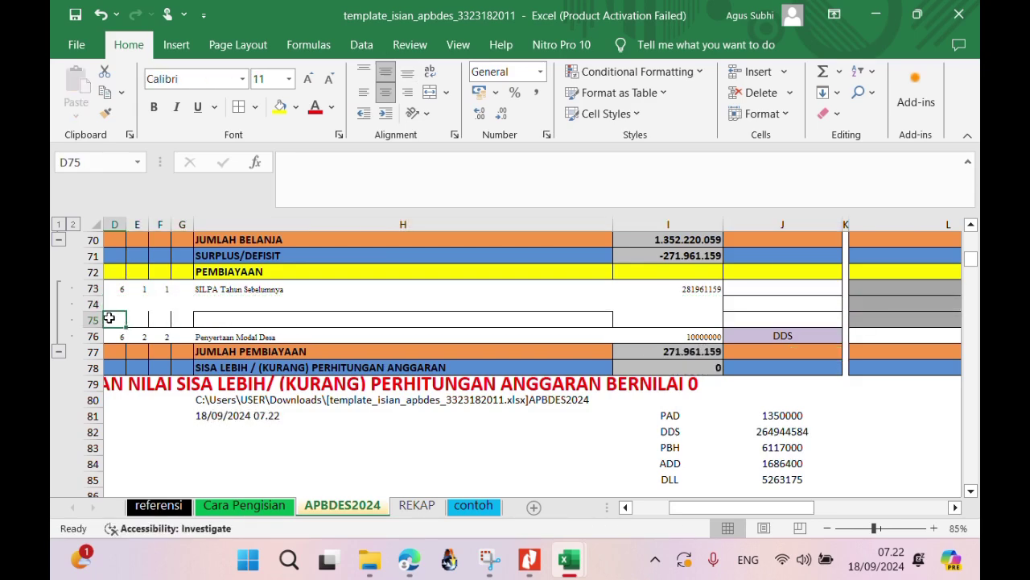
Insert two rows at row 74 and copy the SILPA Tahun Sebelumnya codes and description D73:H73 into rows 74 to 77.
{"action": "left_click_drag", "start_coordinate": [94, 304], "coordinate": [94, 320]}
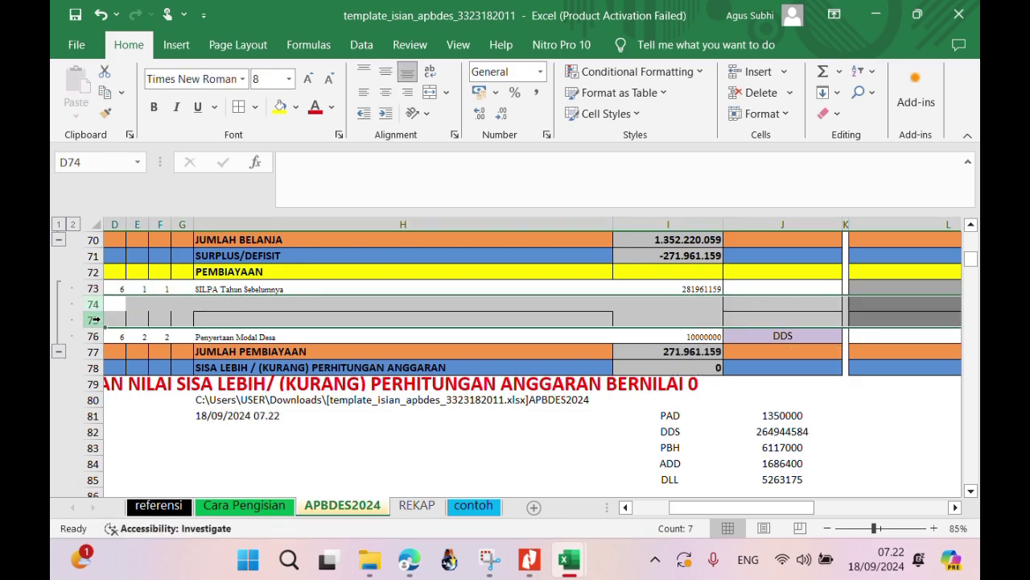
{"action": "right_click", "coordinate": [94, 320]}
{"action": "left_click", "coordinate": [144, 176]}
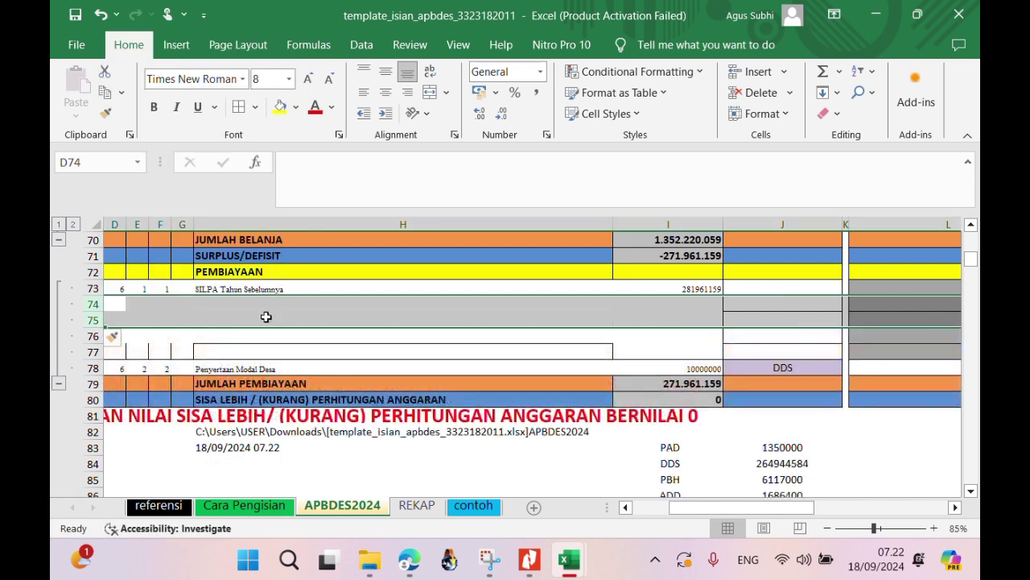
{"action": "left_click_drag", "start_coordinate": [119, 292], "coordinate": [318, 298]}
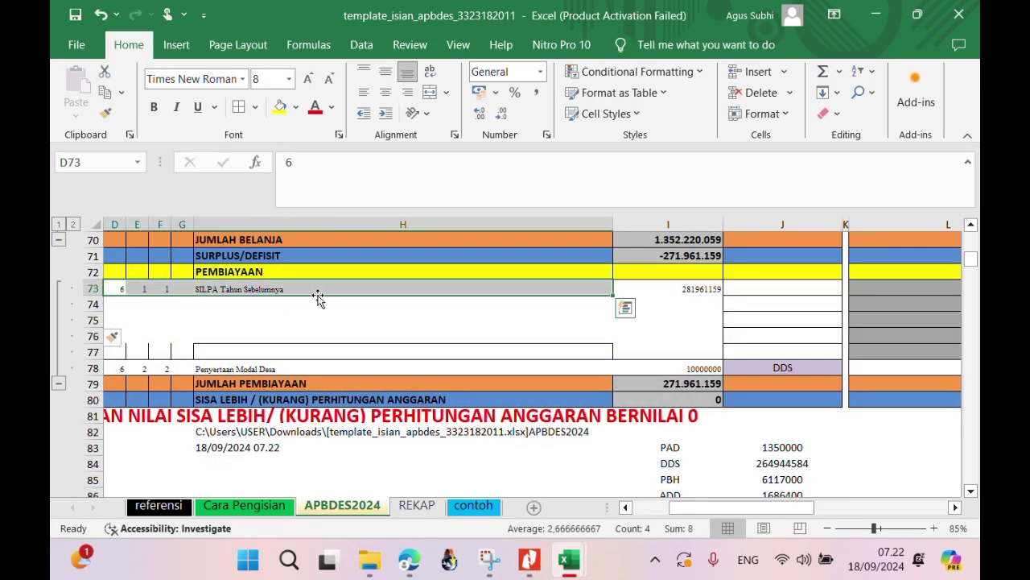
{"action": "key", "text": "ctrl+c"}
{"action": "left_click_drag", "start_coordinate": [114, 305], "coordinate": [395, 352]}
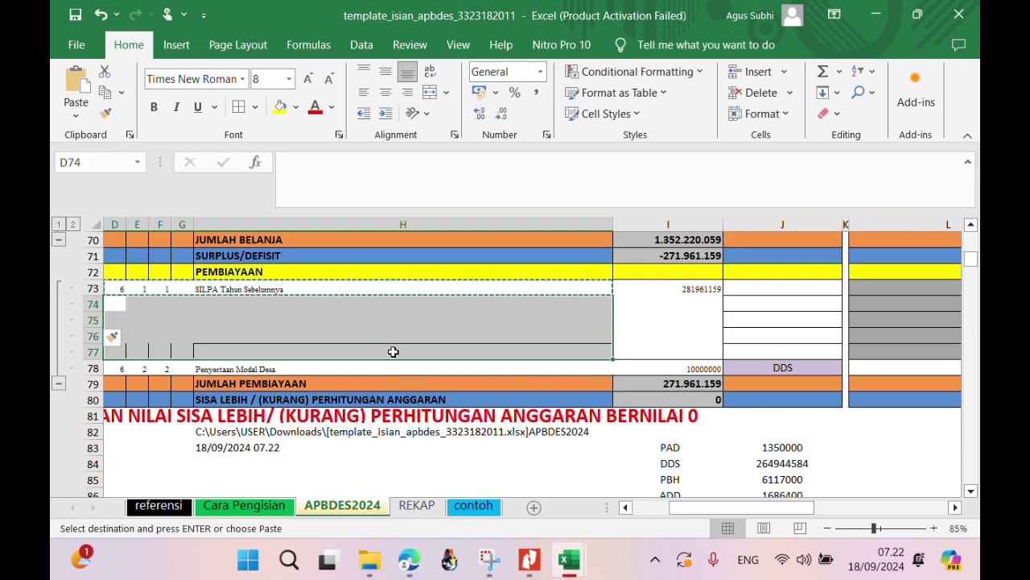
{"action": "key", "text": "ctrl+v"}
Copy the five source balances J83:J87 into the SILPA budget cells I73:I77 and align them right.
{"action": "left_click", "coordinate": [636, 305]}
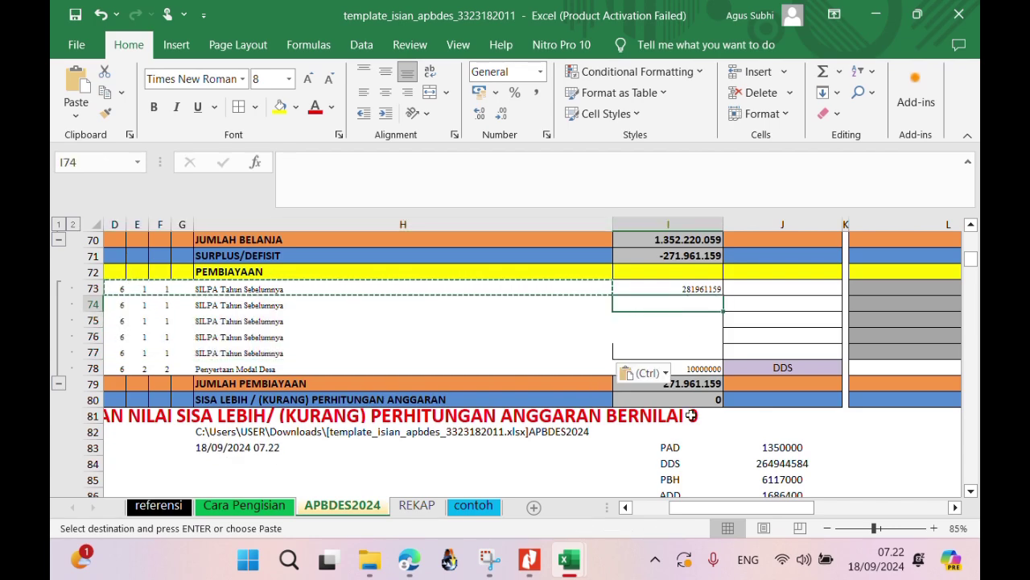
{"action": "mouse_move", "coordinate": [778, 448]}
{"action": "left_mouse_down"}
{"action": "mouse_move", "coordinate": [787, 496]}
{"action": "mouse_move", "coordinate": [782, 463]}
{"action": "left_mouse_up"}
{"action": "key", "text": "ctrl+c"}
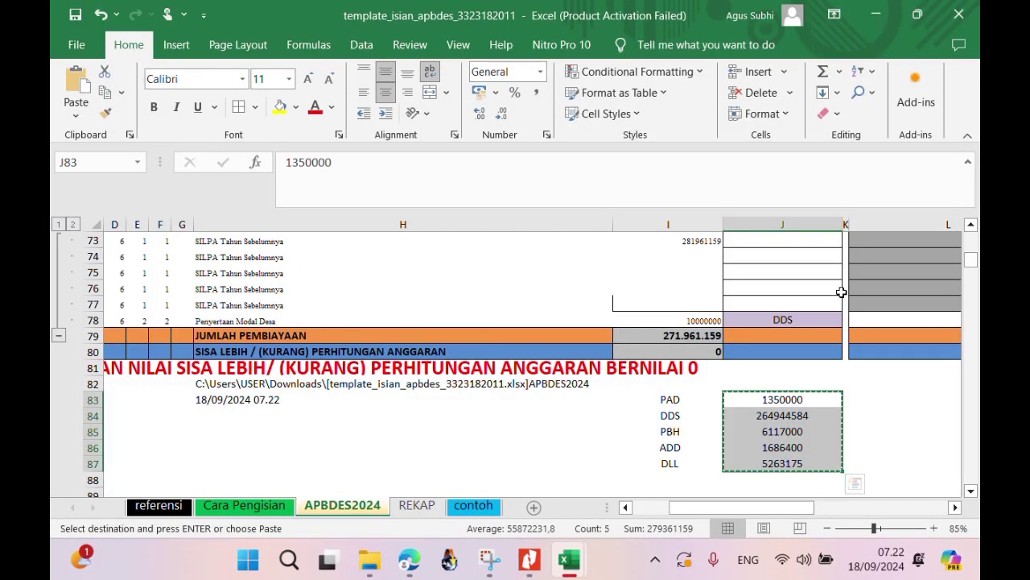
{"action": "scroll", "coordinate": [724, 274], "scroll_direction": "up", "scroll_amount": 1}
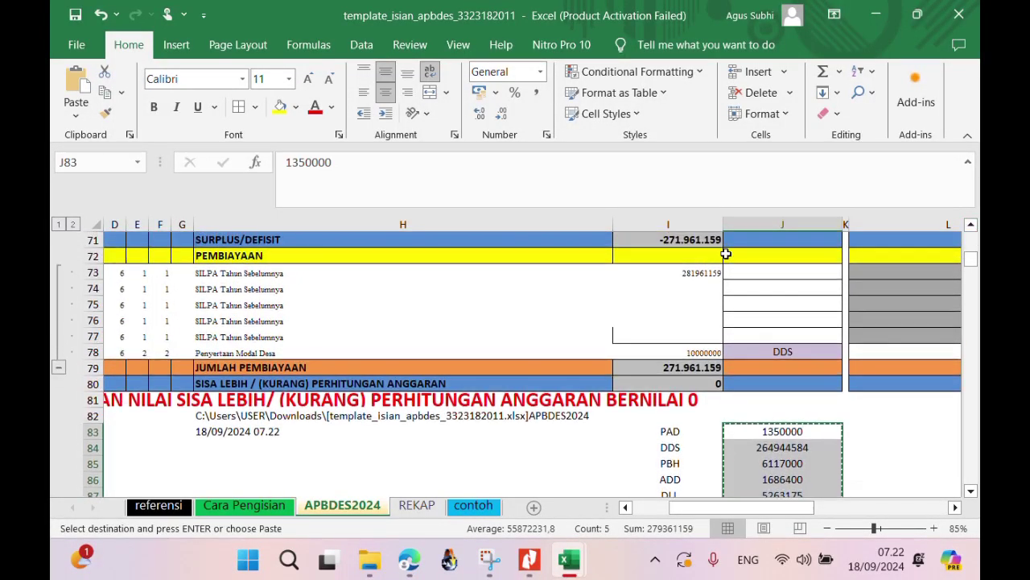
{"action": "left_click", "coordinate": [686, 274]}
{"action": "key", "text": "ctrl+v"}
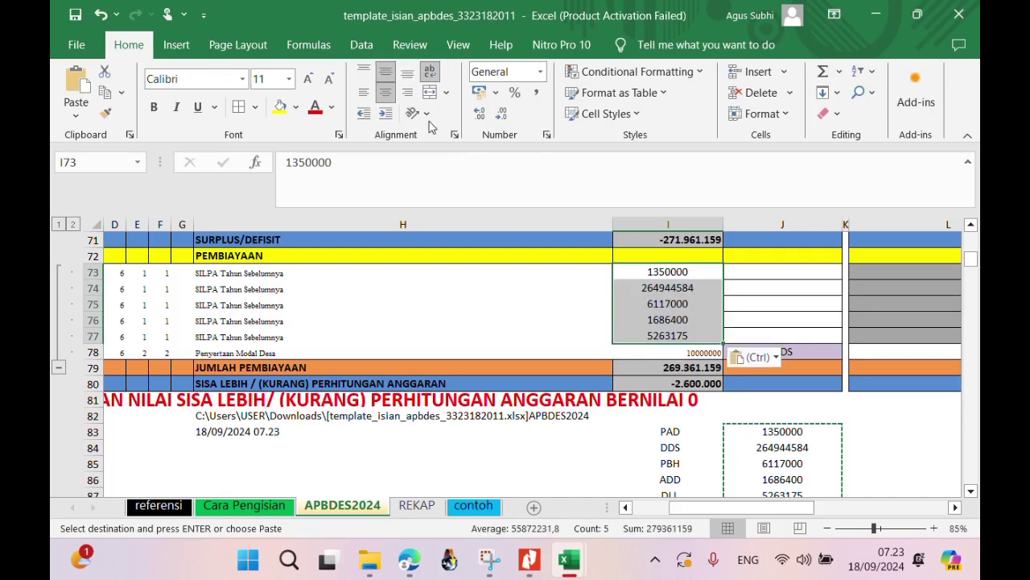
{"action": "left_click", "coordinate": [407, 92]}
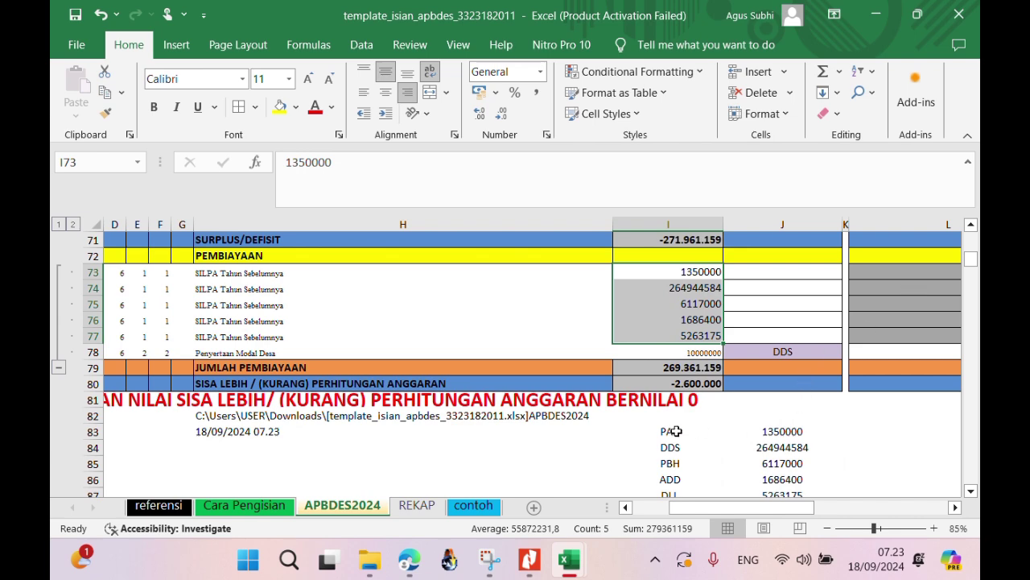
Try to paste the source codes from I83:I87 into the funding source cells J73:J77, and undo the paste.
{"action": "left_click_drag", "start_coordinate": [677, 431], "coordinate": [667, 473]}
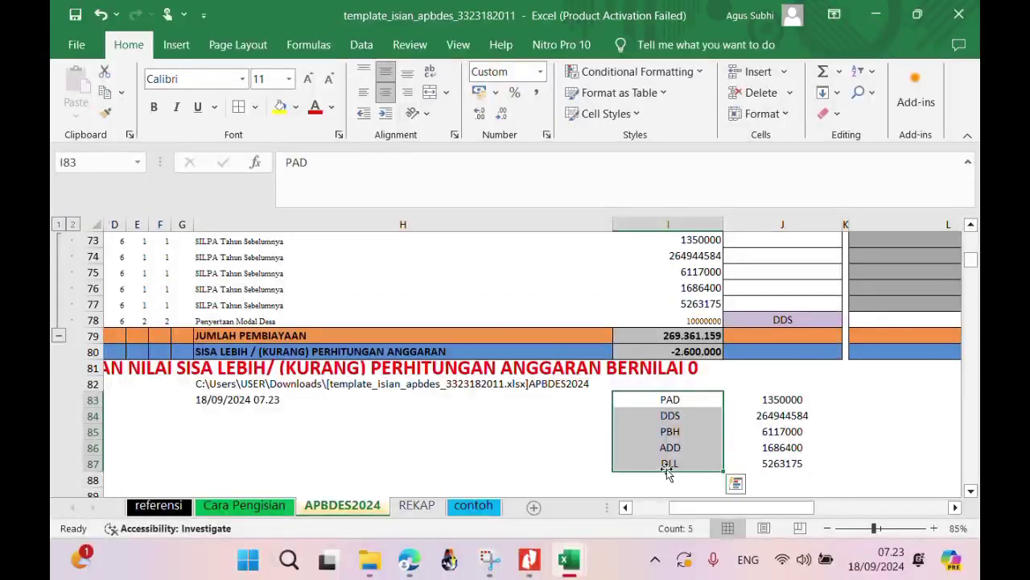
{"action": "key", "text": "ctrl+c"}
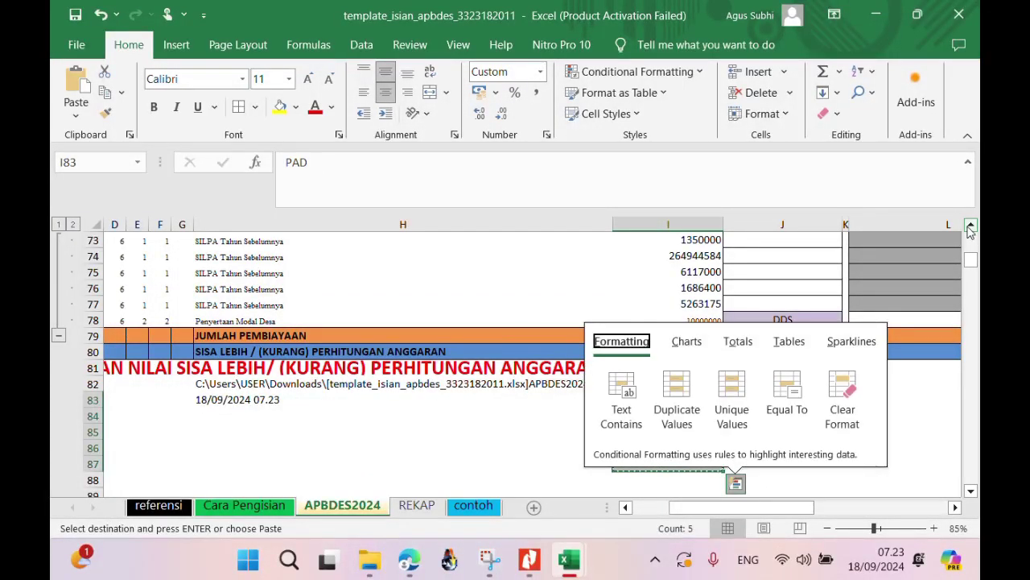
{"action": "left_click", "coordinate": [971, 225]}
{"action": "left_click", "coordinate": [814, 274]}
{"action": "key", "text": "ctrl+v"}
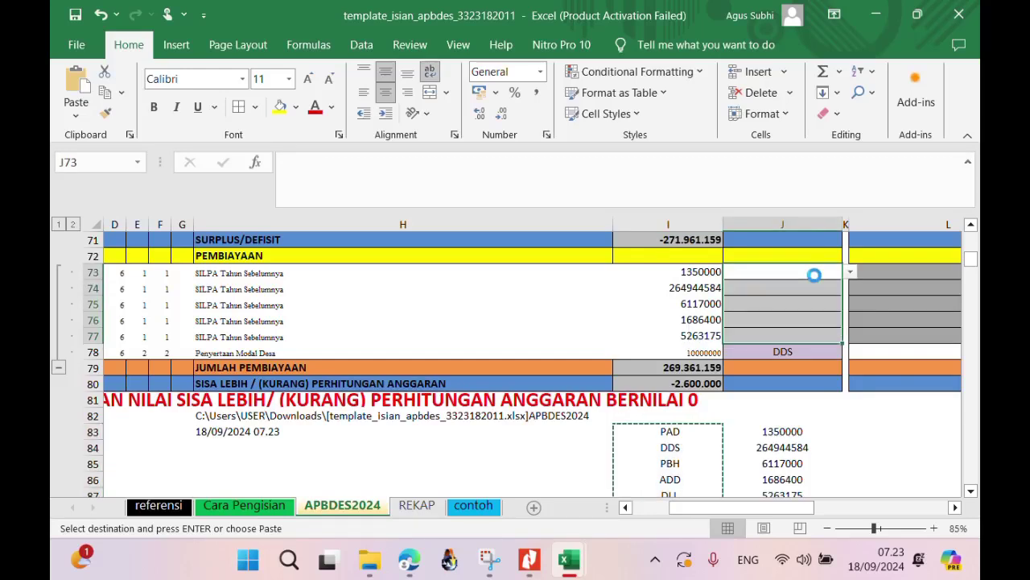
{"action": "left_click", "coordinate": [806, 303]}
{"action": "left_click", "coordinate": [818, 273]}
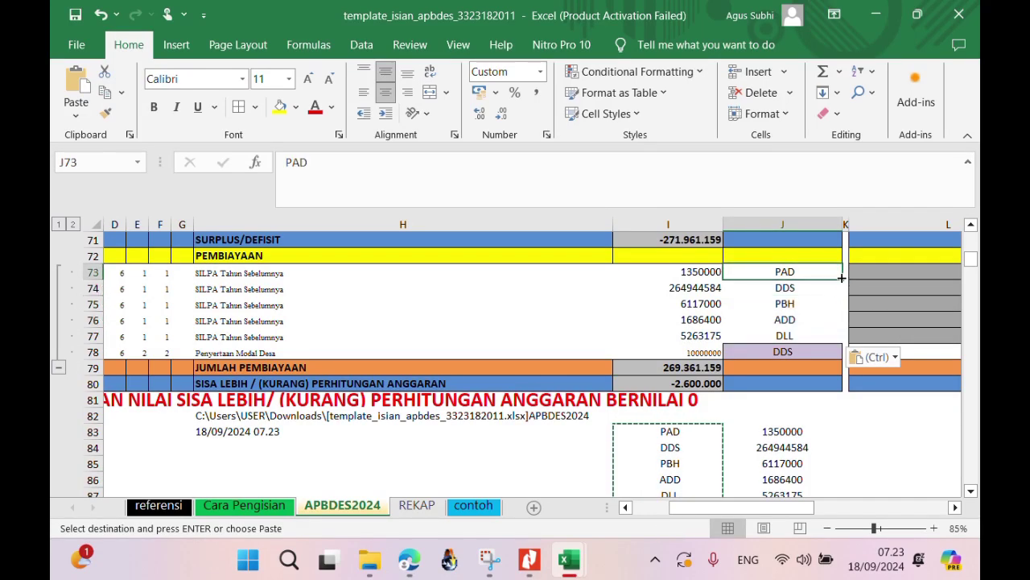
{"action": "double_click", "coordinate": [827, 274]}
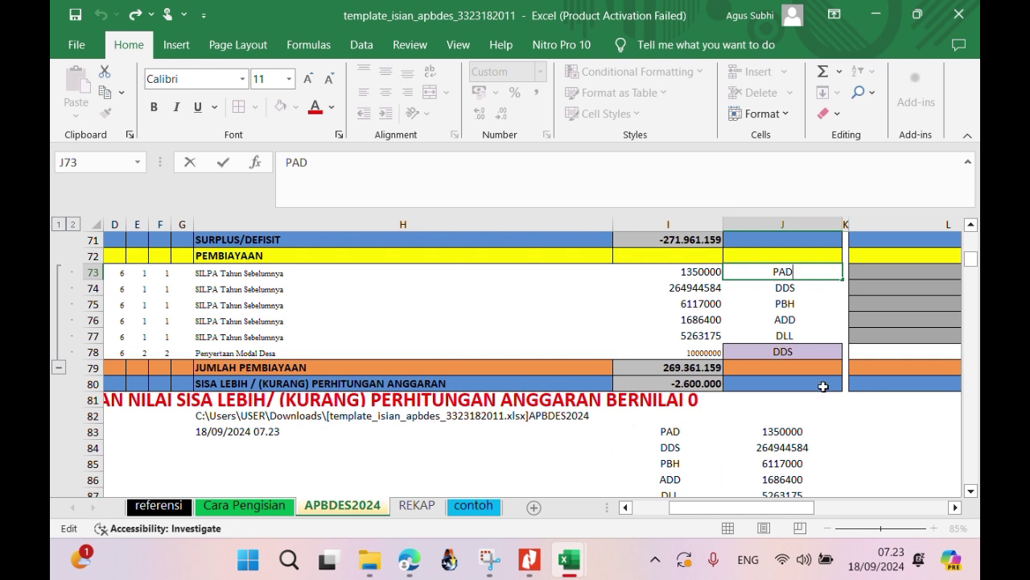
{"action": "key", "text": "Escape"}
{"action": "key", "text": "ctrl+z"}
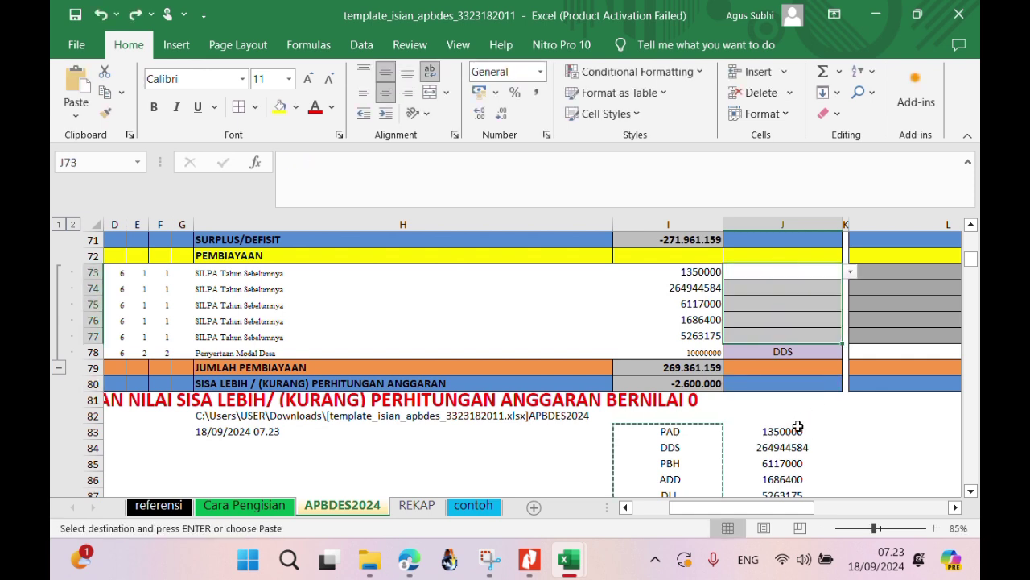
{"action": "left_click", "coordinate": [796, 416]}
Enter the funding sources PAD, DDS, PBH, ADD and DLL for the five SILPA rows in J73:J77.
{"action": "left_click", "coordinate": [802, 276]}
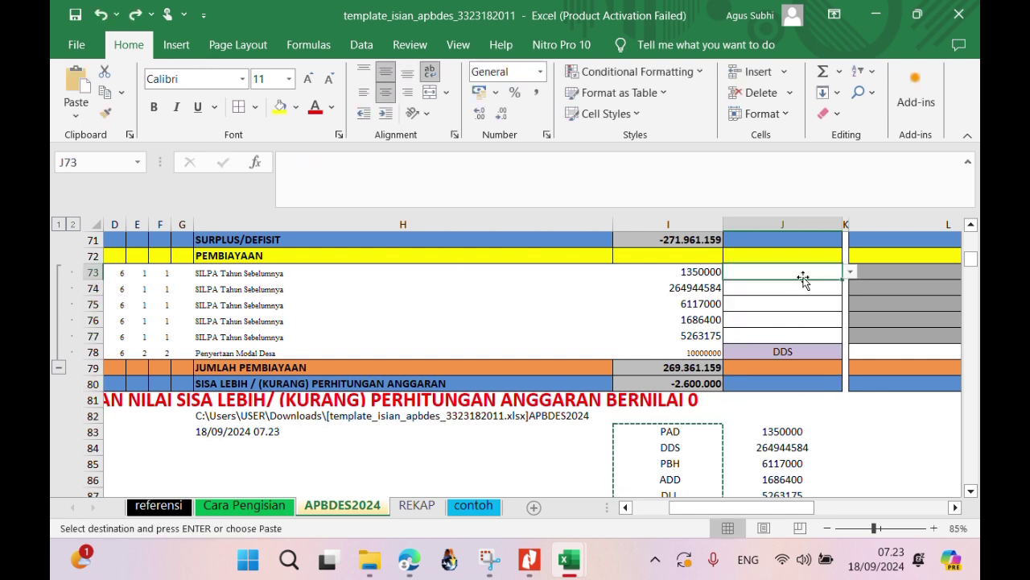
{"action": "type", "text": "P"}
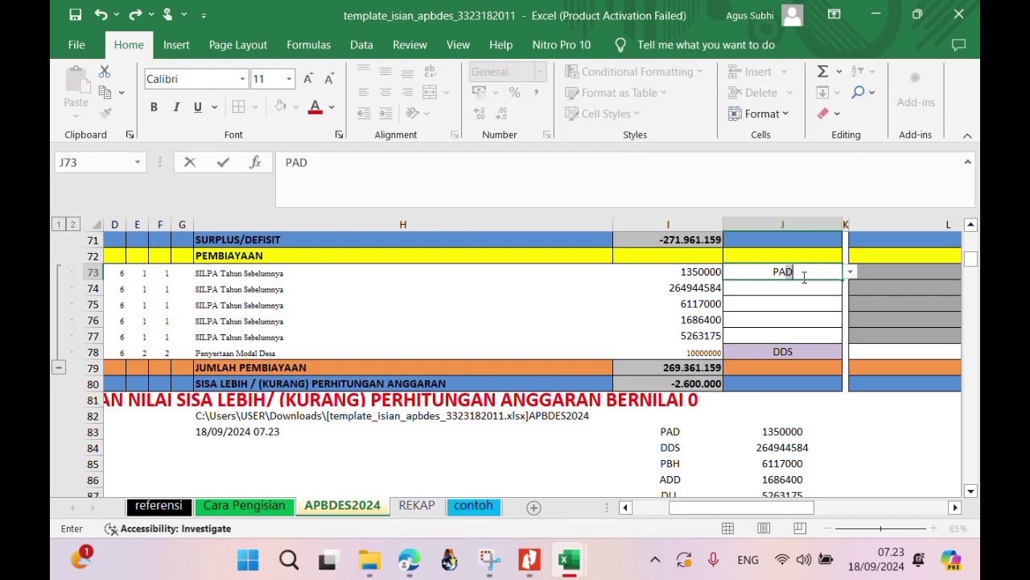
{"action": "type", "text": "AD"}
{"action": "key", "text": "Return"}
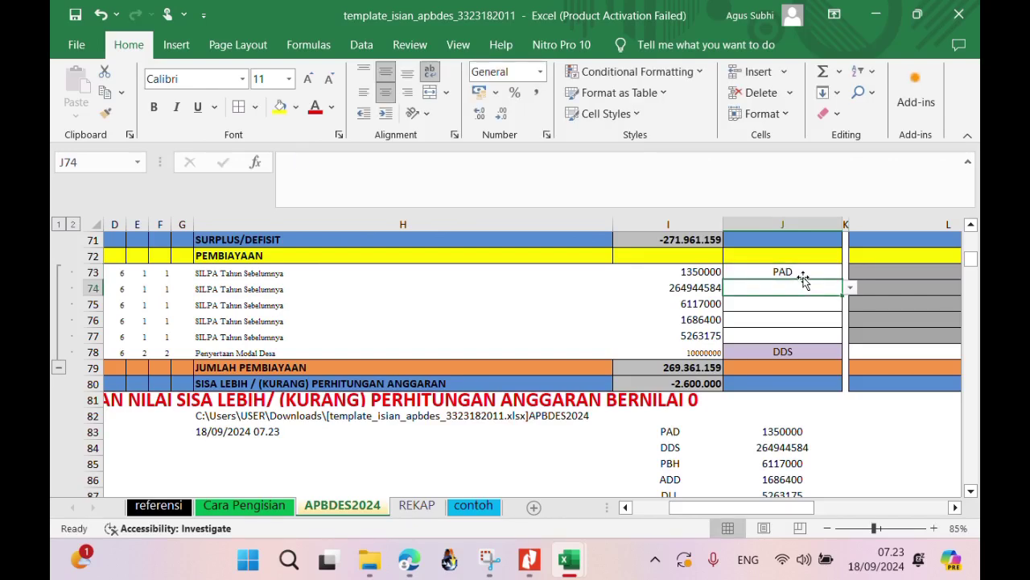
{"action": "type", "text": "DDS"}
{"action": "key", "text": "Return"}
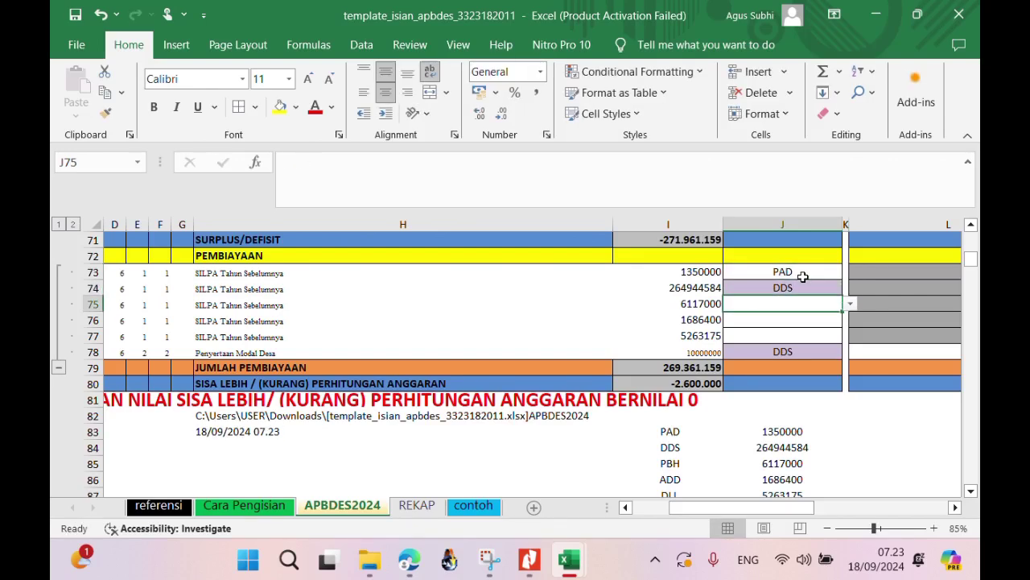
{"action": "type", "text": "PBH"}
{"action": "key", "text": "Return"}
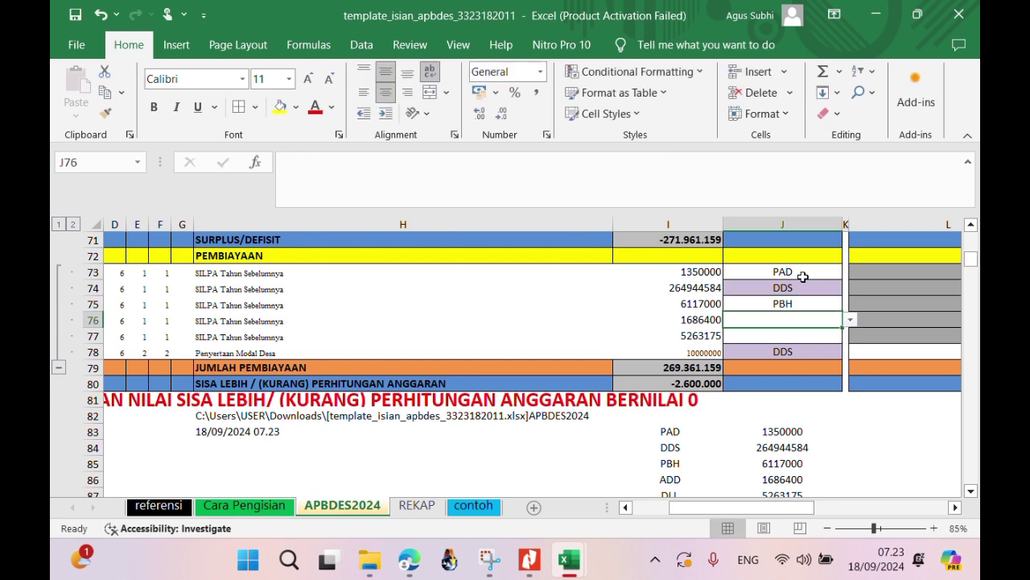
{"action": "type", "text": "ADD"}
{"action": "key", "text": "Return"}
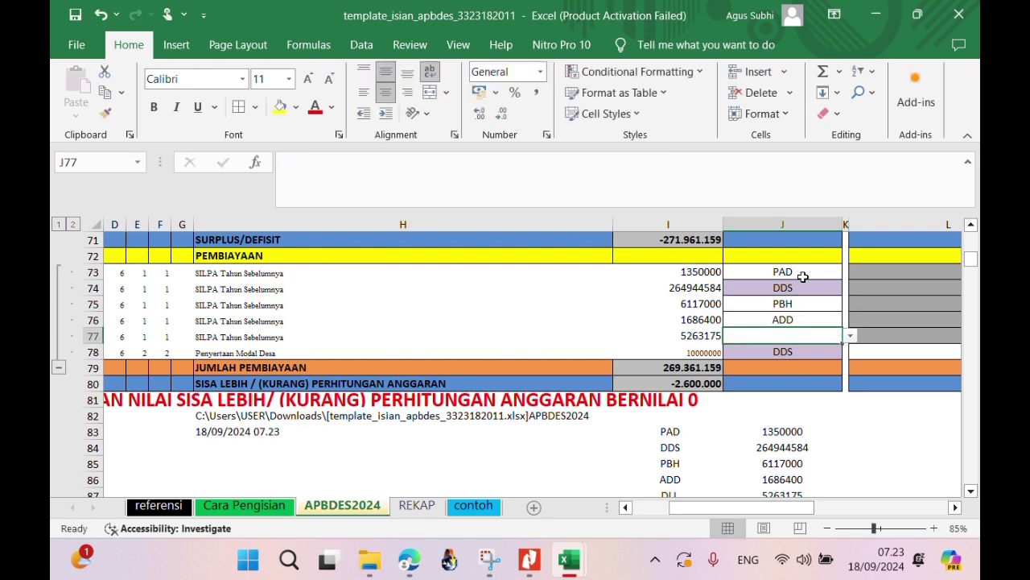
{"action": "type", "text": "DLL"}
{"action": "key", "text": "Return"}
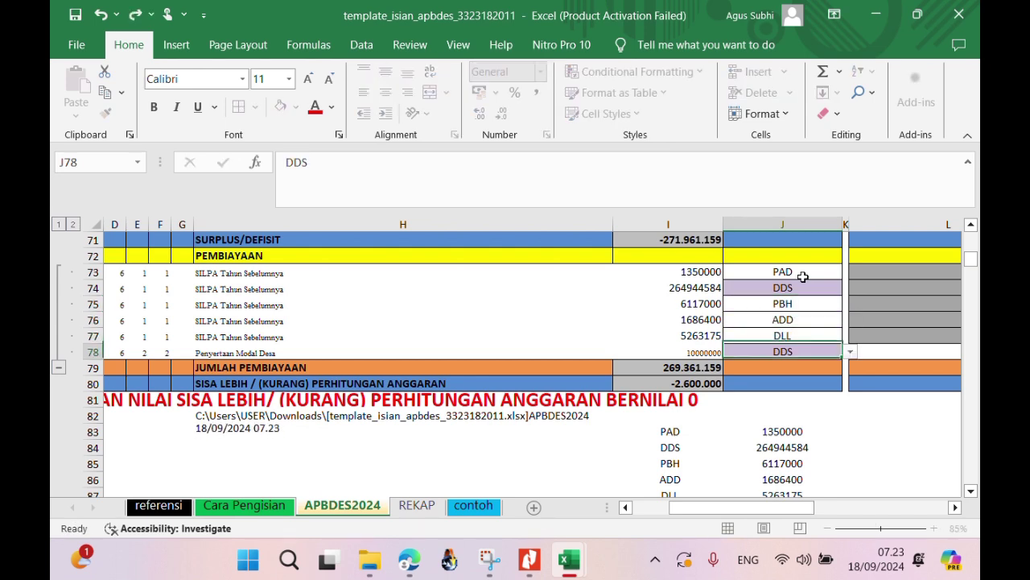
Clear the helper list of source codes and balances in I83:J87 below the budget.
{"action": "left_click", "coordinate": [725, 408]}
{"action": "left_click_drag", "start_coordinate": [681, 431], "coordinate": [890, 506]}
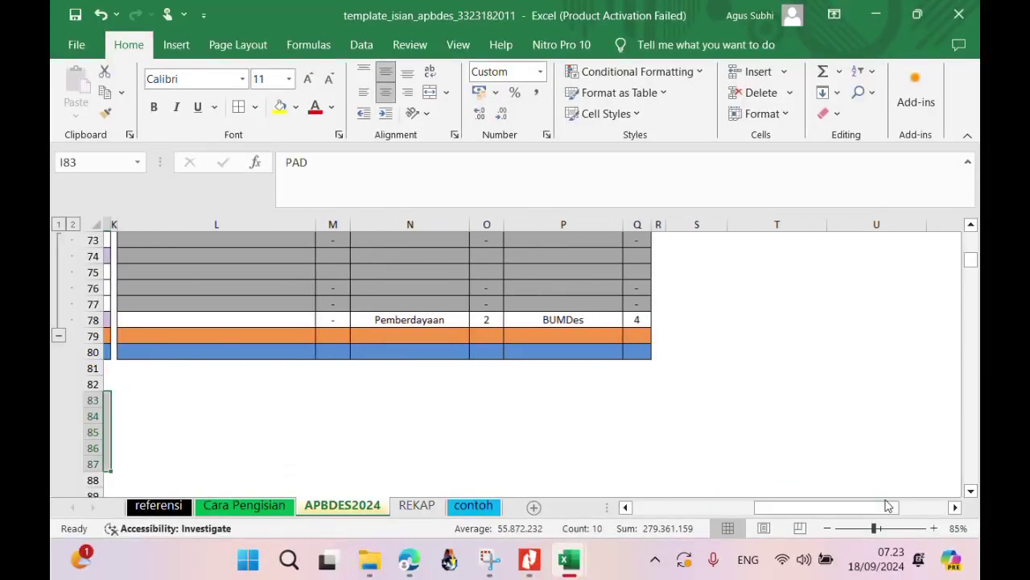
{"action": "key", "text": "Delete"}
{"action": "scroll", "coordinate": [979, 319], "scroll_direction": "up", "scroll_amount": 20}
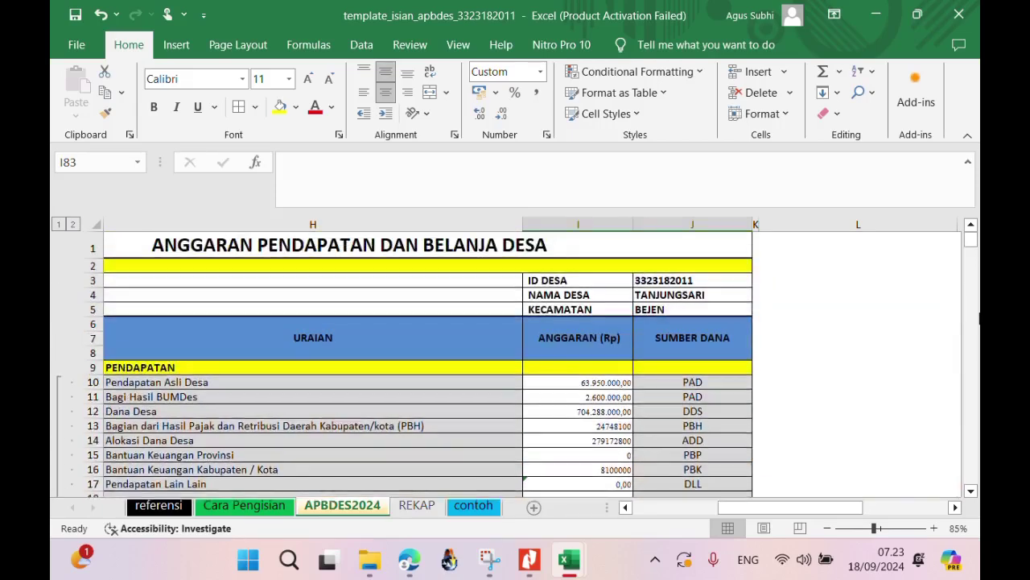
{"action": "left_click_drag", "start_coordinate": [834, 507], "coordinate": [680, 479]}
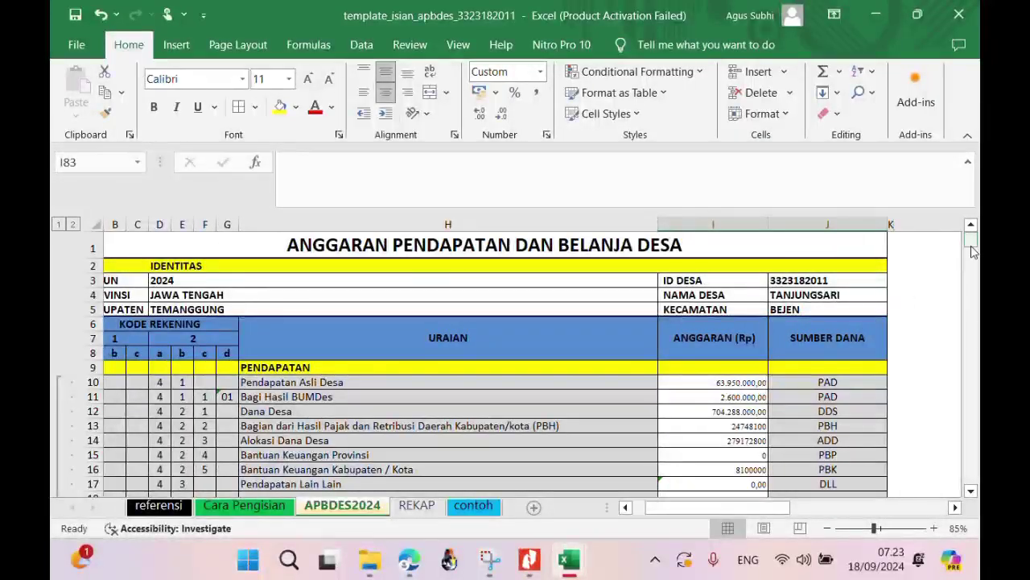
Examine the SISA LEBIH/(KURANG) formula in I80 and the financing, deficit and expenditure rows above it.
{"action": "left_click_drag", "start_coordinate": [971, 240], "coordinate": [961, 273]}
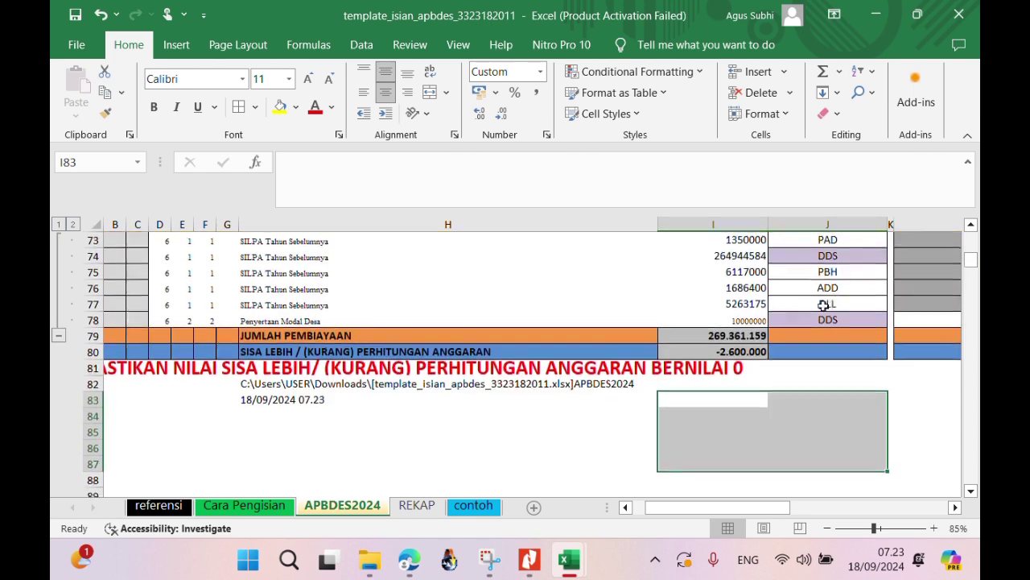
{"action": "left_click", "coordinate": [755, 351]}
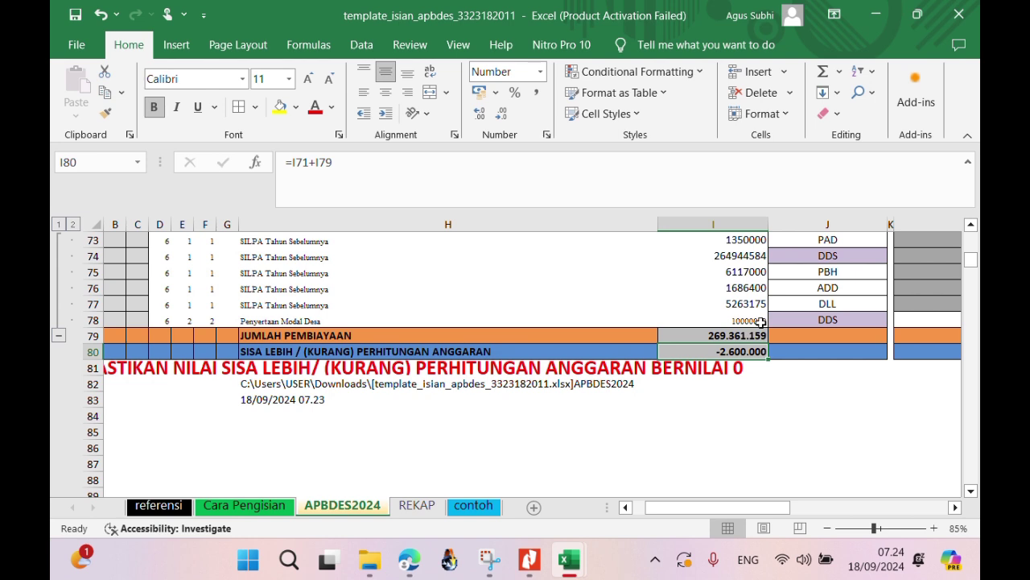
{"action": "key", "text": "Up"}
{"action": "key", "text": "Up"}
{"action": "key", "text": "Up"}
{"action": "key", "text": "Up"}
{"action": "key", "text": "Up"}
{"action": "key", "text": "Up"}
{"action": "key", "text": "Up"}
{"action": "key", "text": "Up"}
{"action": "key", "text": "Up"}
{"action": "key", "text": "Up"}
{"action": "key", "text": "Up"}
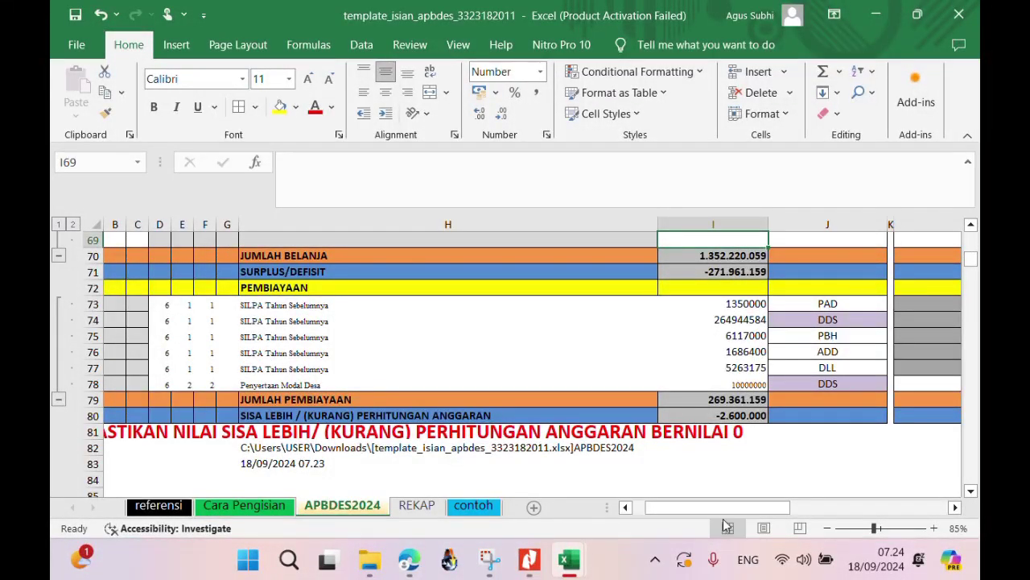
Check the balance of each funding source in the CEK table and return to the income rows of the budget.
{"action": "left_click_drag", "start_coordinate": [729, 516], "coordinate": [731, 515]}
{"action": "left_click_drag", "start_coordinate": [830, 498], "coordinate": [884, 510]}
{"action": "scroll", "coordinate": [711, 379], "scroll_direction": "up", "scroll_amount": 20}
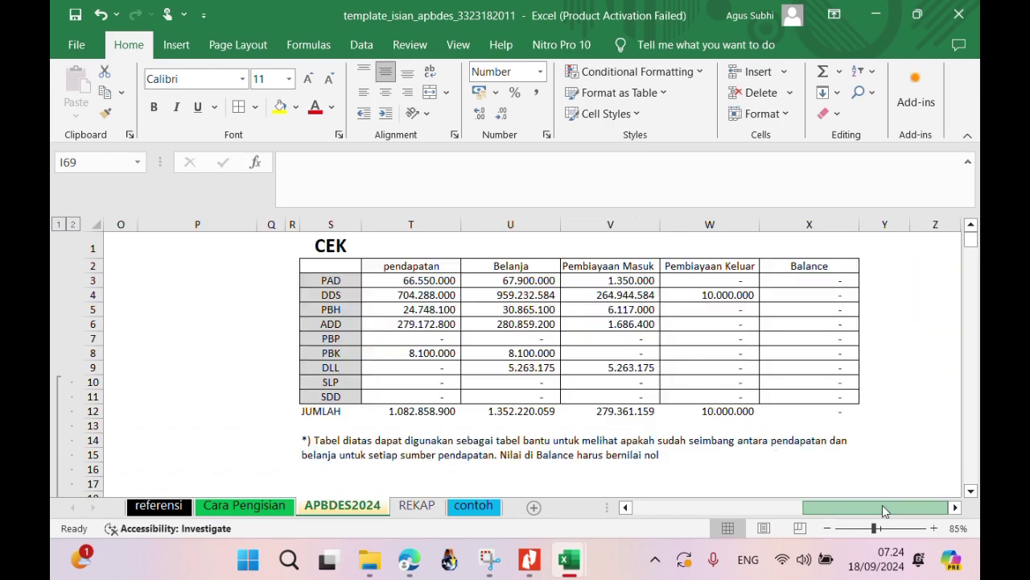
{"action": "left_click_drag", "start_coordinate": [814, 513], "coordinate": [708, 508]}
{"action": "scroll", "coordinate": [701, 455], "scroll_direction": "down", "scroll_amount": 20}
{"action": "scroll", "coordinate": [701, 455], "scroll_direction": "up", "scroll_amount": 20}
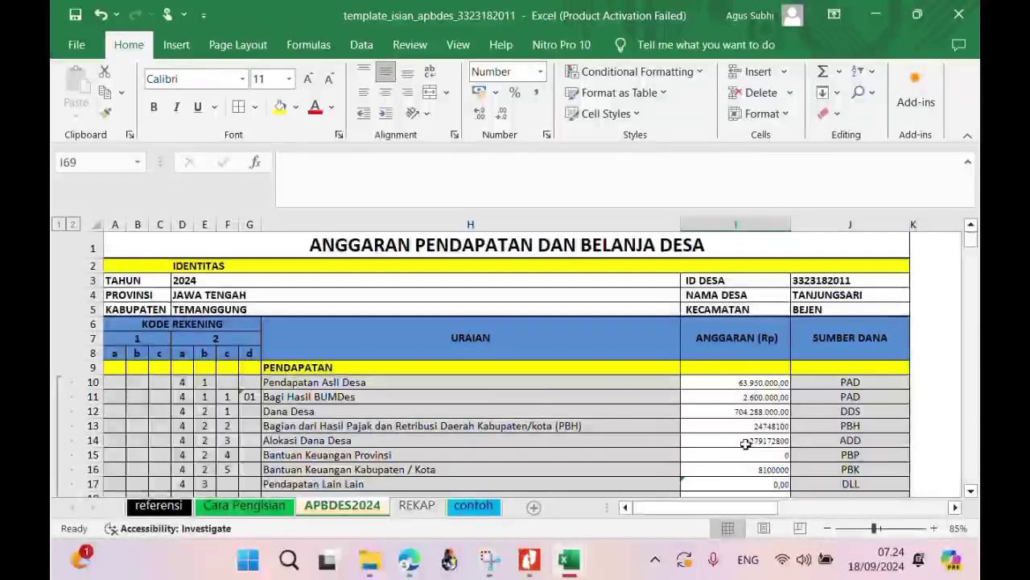
Review the budget amounts and funding sources row by row from Alokasi Dana Desa in I14 to I63.
{"action": "left_click", "coordinate": [746, 443]}
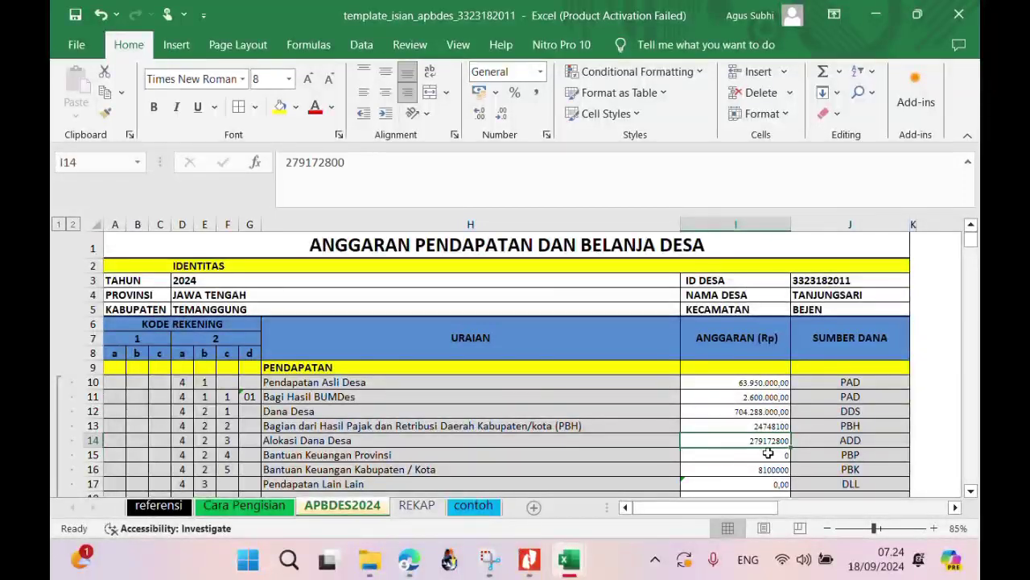
{"action": "key", "text": "Down"}
{"action": "key", "text": "Down"}
{"action": "key", "text": "Down"}
{"action": "key", "text": "Down"}
{"action": "key", "text": "Down"}
{"action": "key", "text": "Down"}
{"action": "key", "text": "Down"}
{"action": "key", "text": "Down"}
{"action": "key", "text": "Down"}
{"action": "key", "text": "Down"}
{"action": "key", "text": "Down"}
{"action": "key", "text": "Down"}
{"action": "key", "text": "Down"}
{"action": "key", "text": "Down"}
{"action": "key", "text": "Down"}
{"action": "key", "text": "Down"}
{"action": "key", "text": "Down"}
{"action": "key", "text": "Down"}
{"action": "key", "text": "Down"}
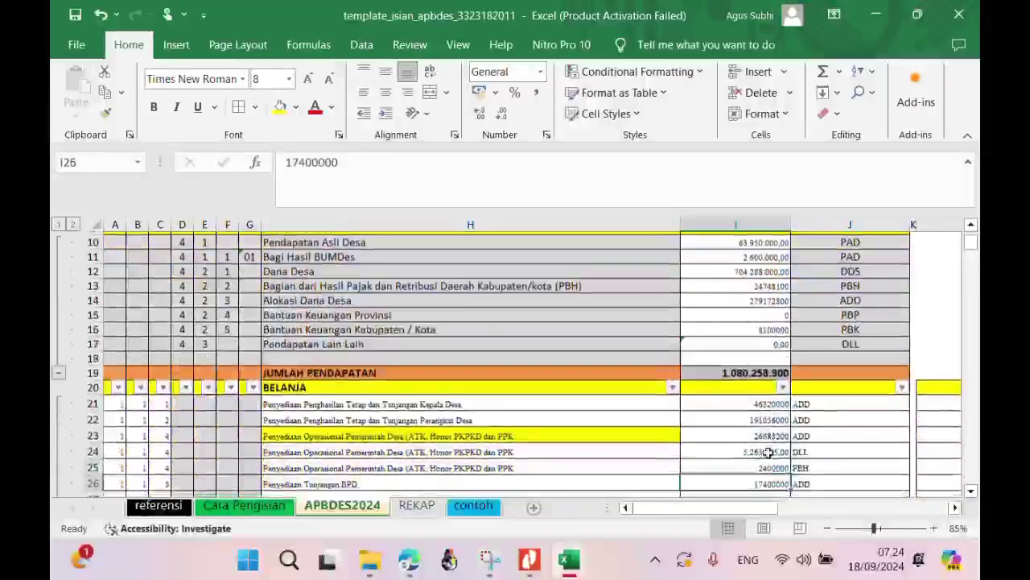
{"action": "key", "text": "Down"}
{"action": "key", "text": "Down"}
{"action": "key", "text": "Down"}
{"action": "key", "text": "Down"}
{"action": "key", "text": "Down"}
{"action": "key", "text": "Down"}
{"action": "key", "text": "Down"}
{"action": "key", "text": "Down"}
{"action": "key", "text": "Down"}
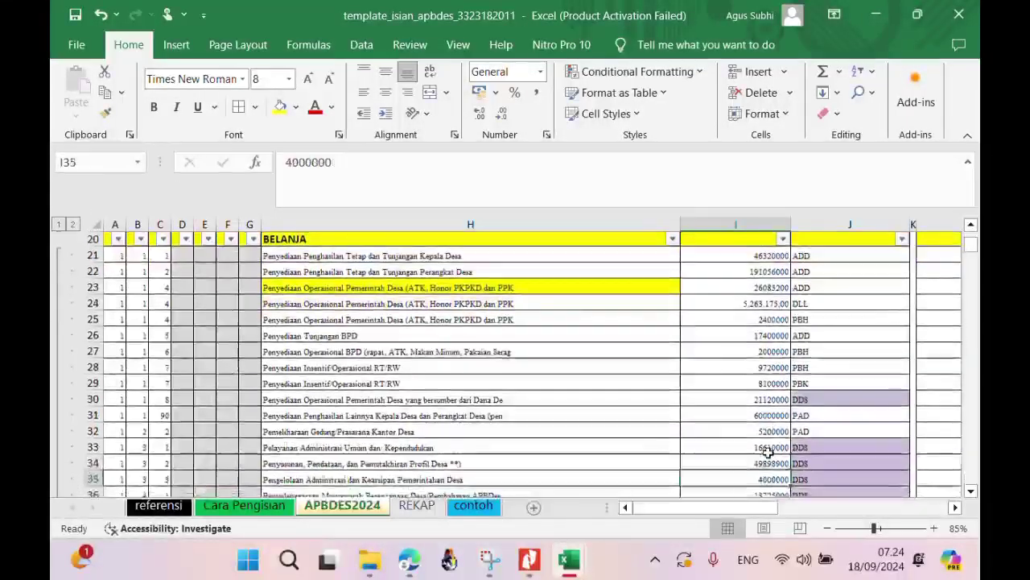
{"action": "key", "text": "Down"}
{"action": "key", "text": "Down"}
{"action": "key", "text": "Down"}
{"action": "key", "text": "Down"}
{"action": "key", "text": "Down"}
{"action": "key", "text": "Down"}
{"action": "key", "text": "Down"}
{"action": "key", "text": "Down"}
{"action": "key", "text": "Down"}
{"action": "key", "text": "Down"}
{"action": "key", "text": "Down"}
{"action": "key", "text": "Down"}
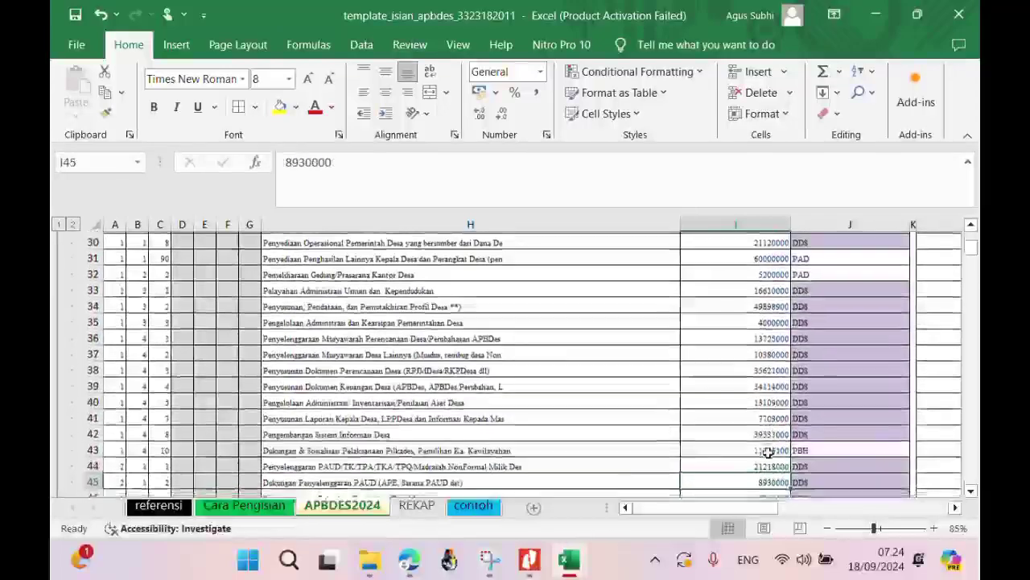
{"action": "key", "text": "Down"}
{"action": "key", "text": "Down"}
{"action": "key", "text": "Down"}
{"action": "key", "text": "Down"}
{"action": "key", "text": "Down"}
{"action": "key", "text": "Down"}
{"action": "key", "text": "Down"}
{"action": "key", "text": "Down"}
{"action": "key", "text": "Down"}
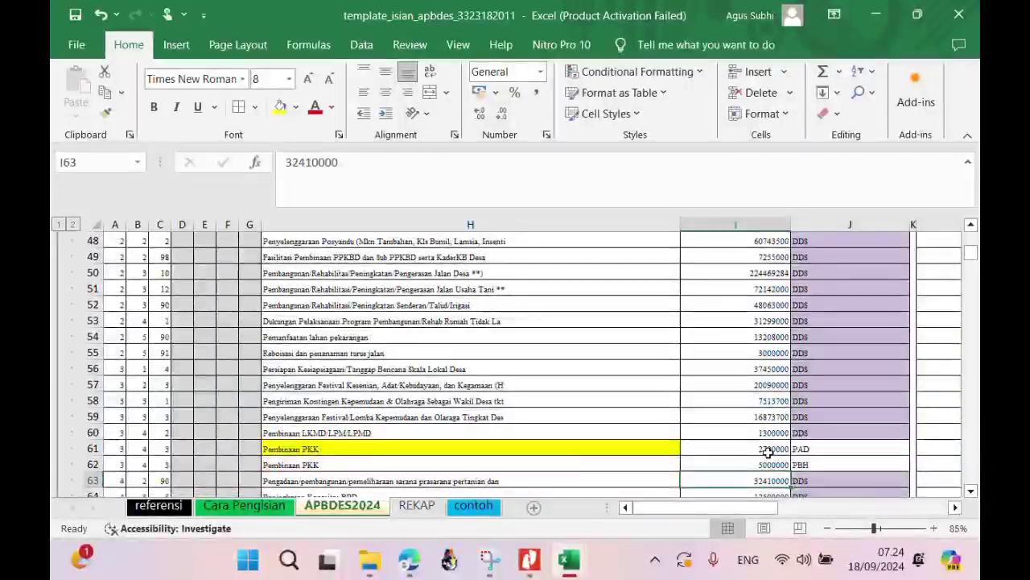
{"action": "key", "text": "shift+F10"}
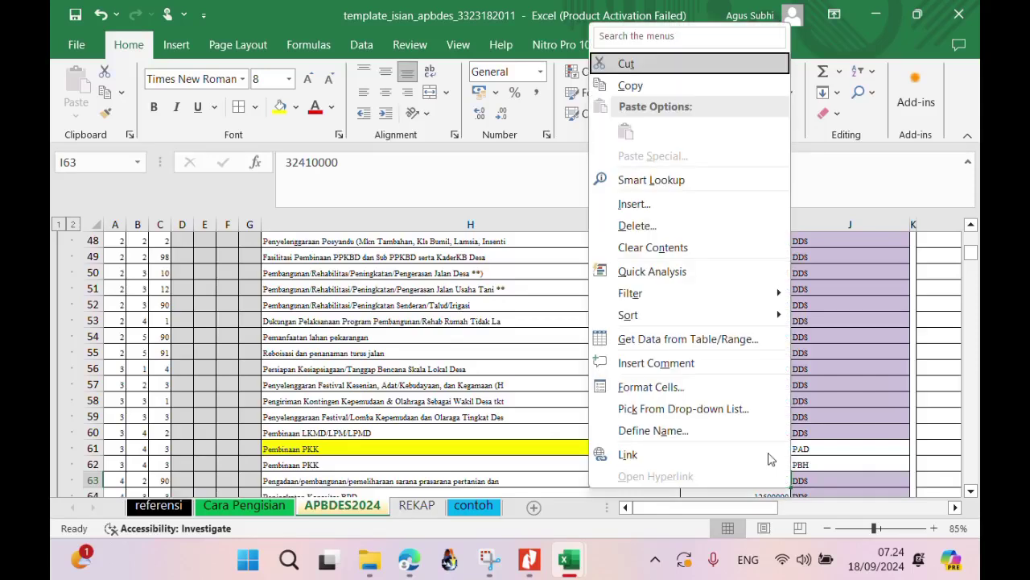
{"action": "key", "text": "Escape"}
Examine the Pembinaan PKK activity split between PAD and PBH in rows 61 and 62.
{"action": "left_click", "coordinate": [318, 450]}
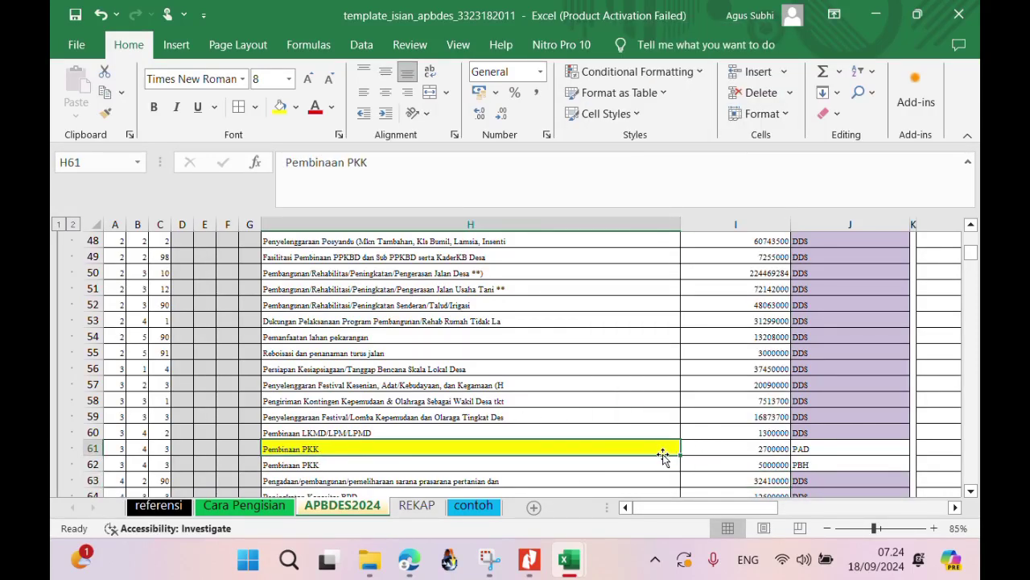
{"action": "left_click", "coordinate": [971, 489]}
{"action": "left_click", "coordinate": [971, 490]}
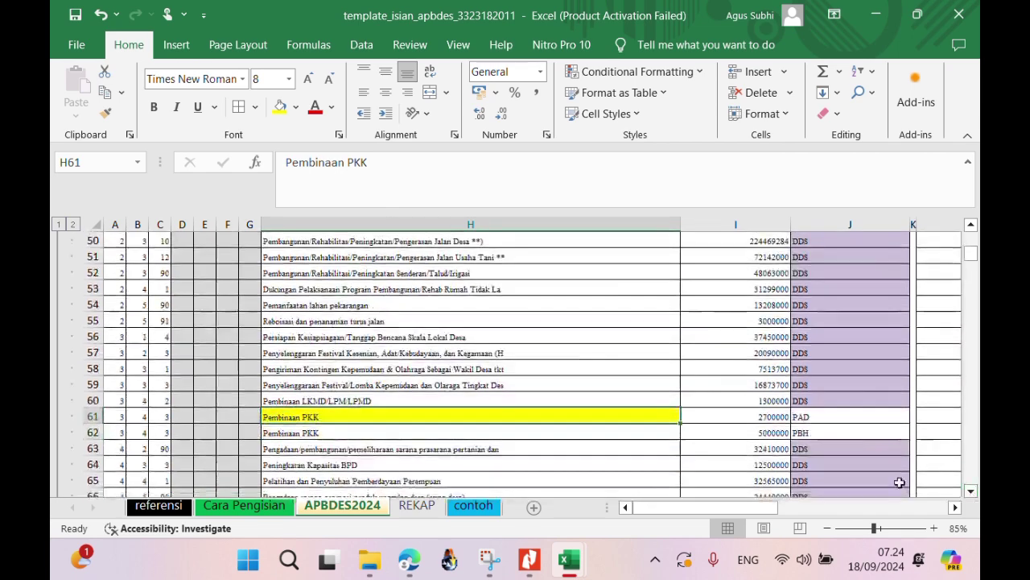
{"action": "left_click", "coordinate": [644, 433]}
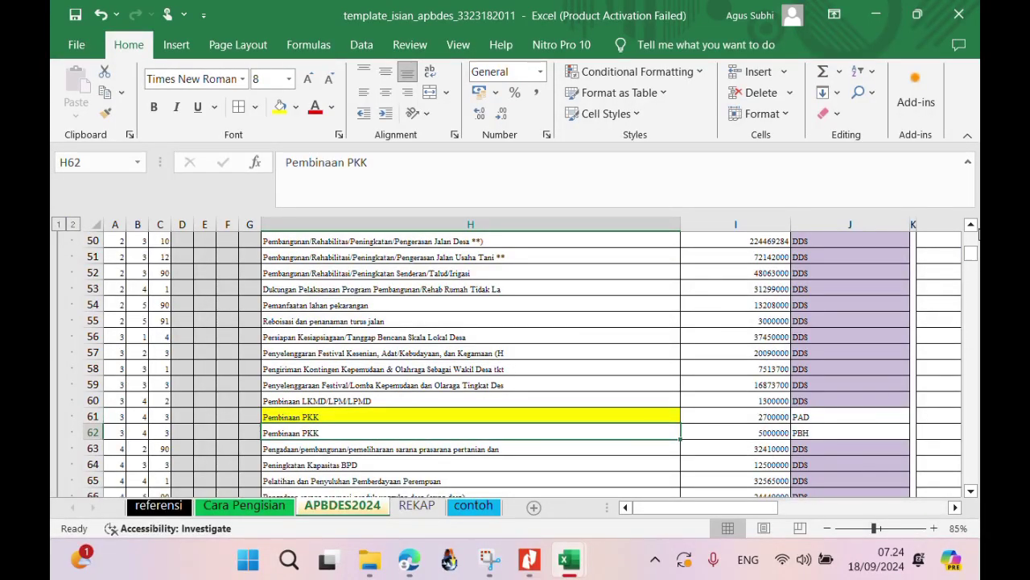
Inspect the DLL amount in I24 and sum the three Penyediaan Operasional Pemerintah Desa amounts with =SUM(I23:I25) in H25.
{"action": "left_click", "coordinate": [973, 227]}
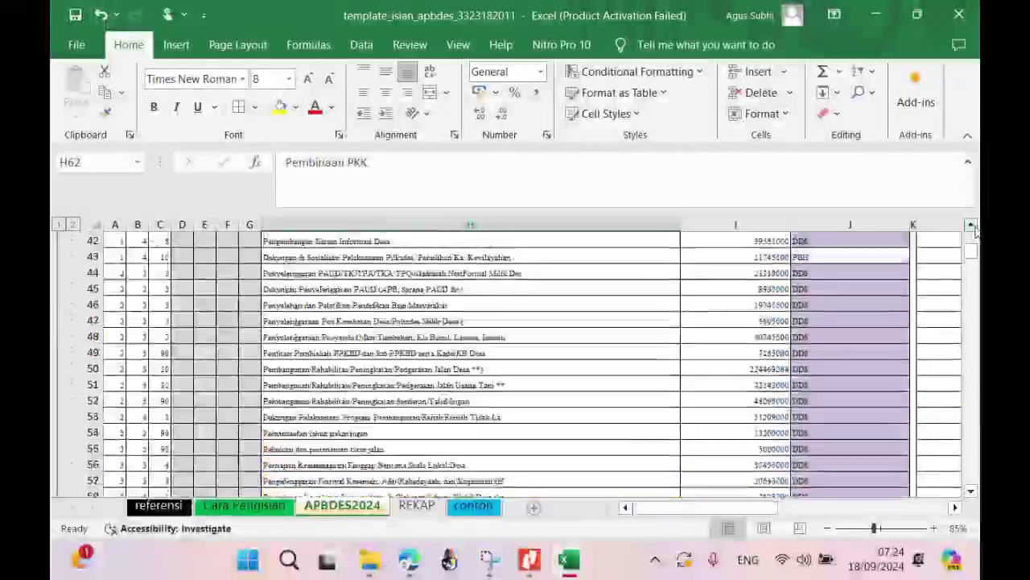
{"action": "left_click", "coordinate": [972, 226]}
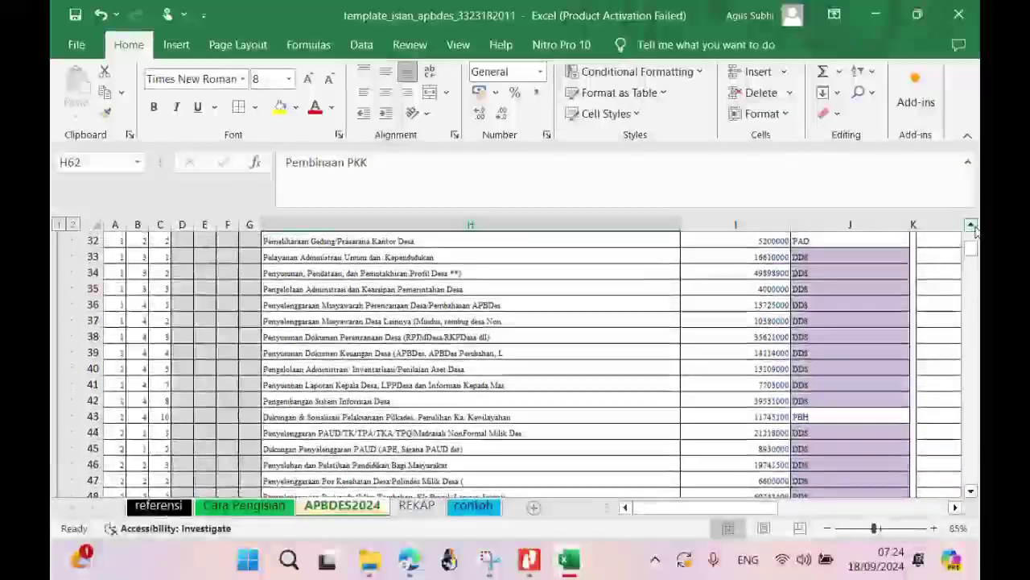
{"action": "left_click", "coordinate": [973, 227]}
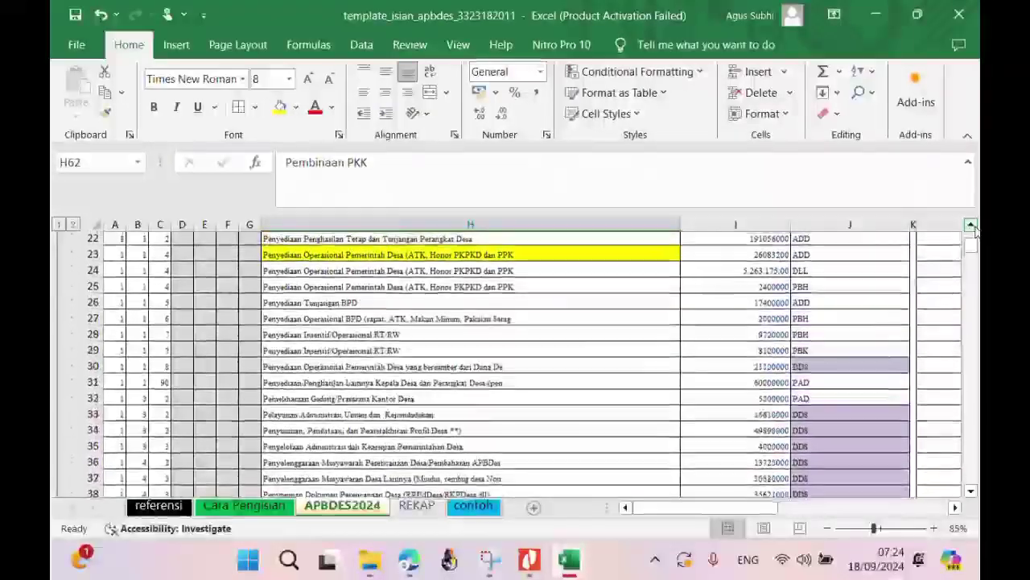
{"action": "left_click", "coordinate": [973, 227]}
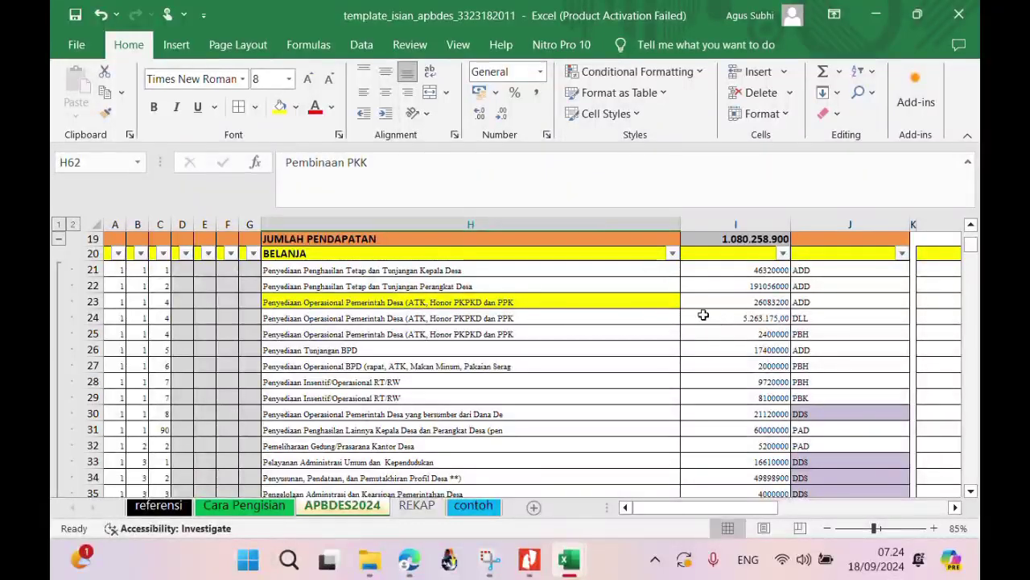
{"action": "double_click", "coordinate": [734, 318]}
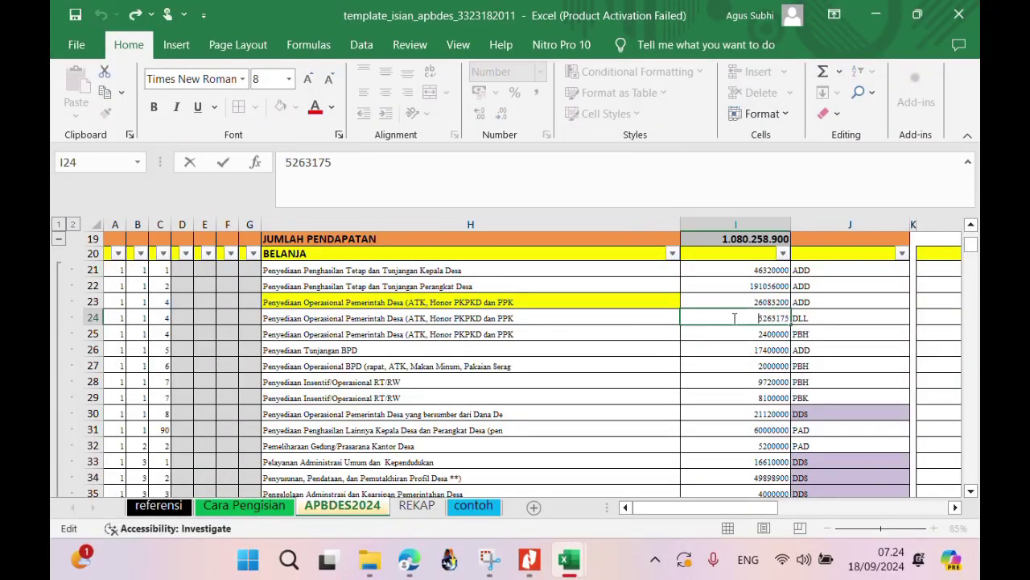
{"action": "key", "text": "Return"}
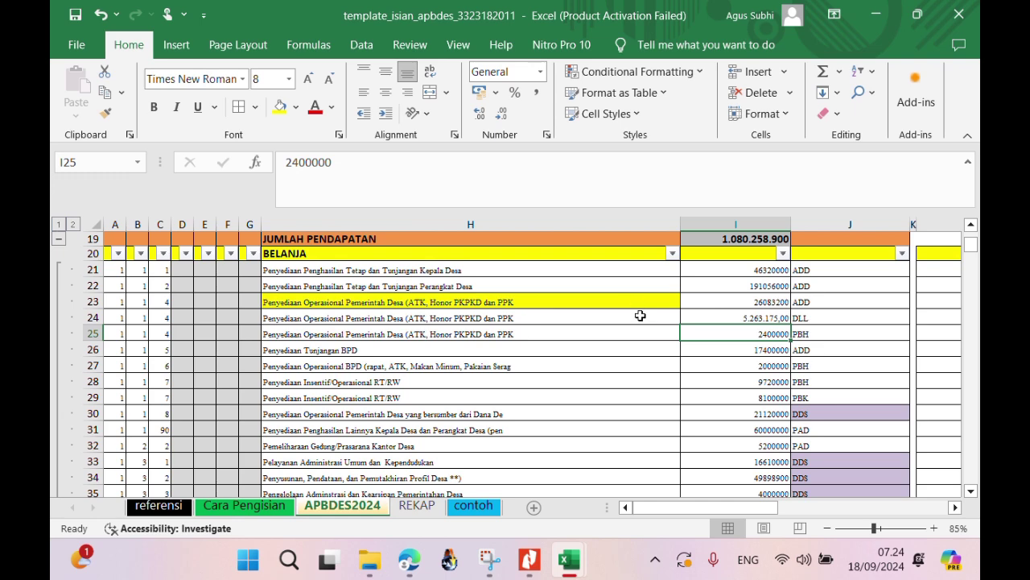
{"action": "left_click", "coordinate": [616, 335]}
{"action": "left_click", "coordinate": [822, 71]}
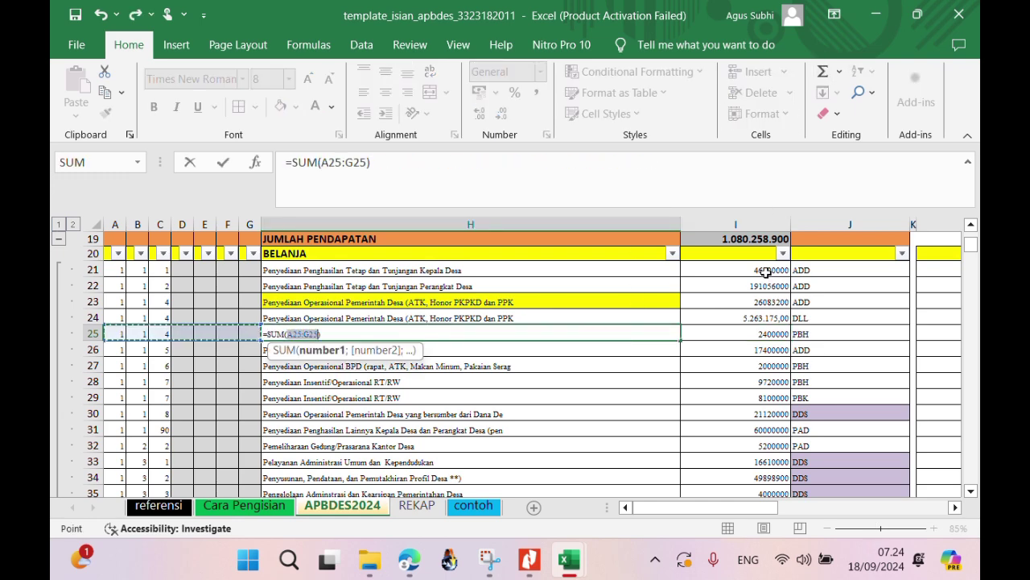
{"action": "left_click_drag", "start_coordinate": [764, 303], "coordinate": [765, 325]}
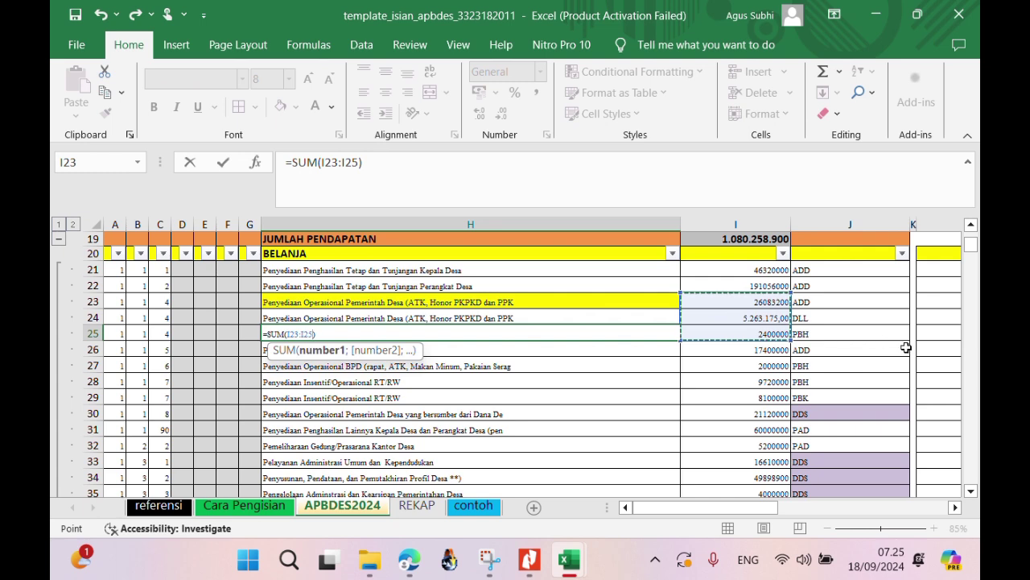
{"action": "key", "text": "Return"}
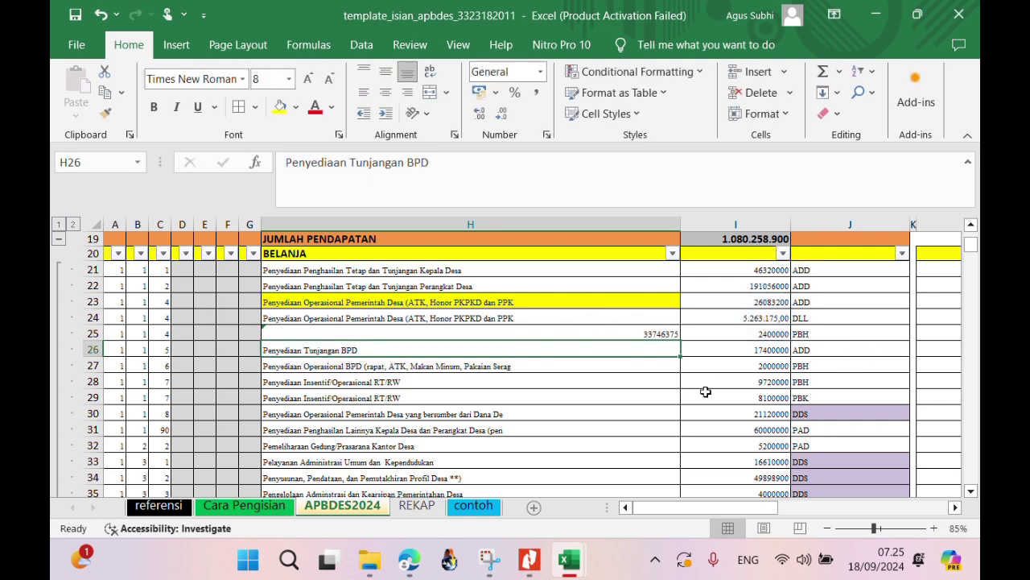
Switch to Nitro Pro and look up activity 1.1.04 Penyediaan Operasional Pemerintah Desa in 1c.pdf to compare its budget with the H25 sum.
{"action": "left_click", "coordinate": [529, 558]}
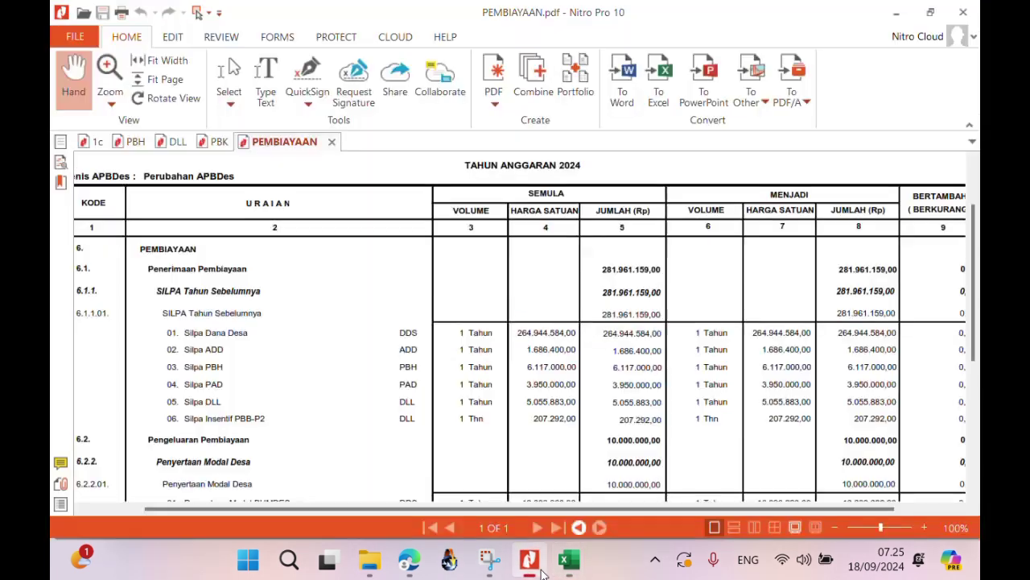
{"action": "left_click", "coordinate": [86, 145]}
{"action": "scroll", "coordinate": [480, 238], "scroll_direction": "up", "scroll_amount": 10}
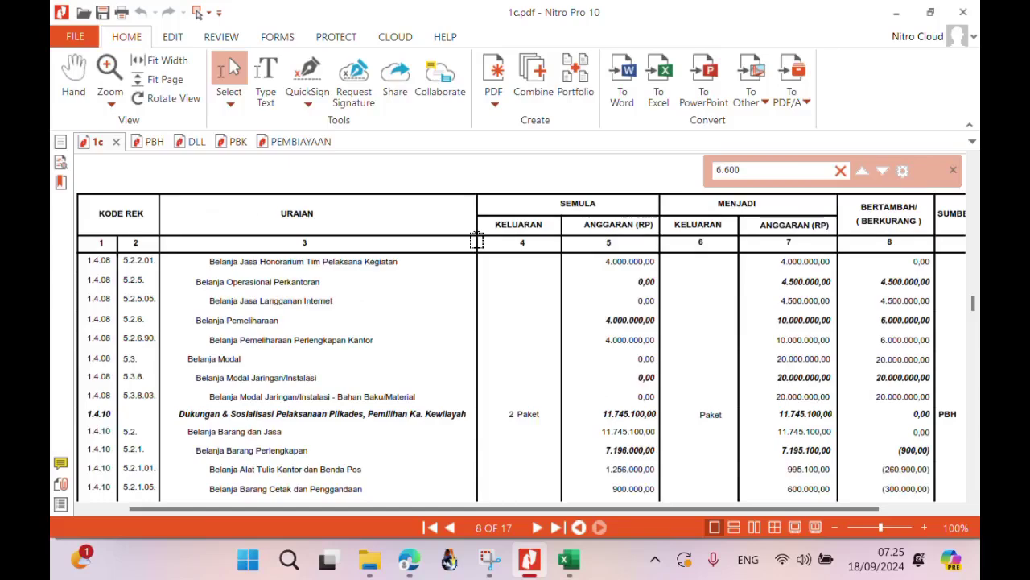
{"action": "scroll", "coordinate": [477, 238], "scroll_direction": "up", "scroll_amount": 5}
{"action": "scroll", "coordinate": [477, 239], "scroll_direction": "up", "scroll_amount": 15}
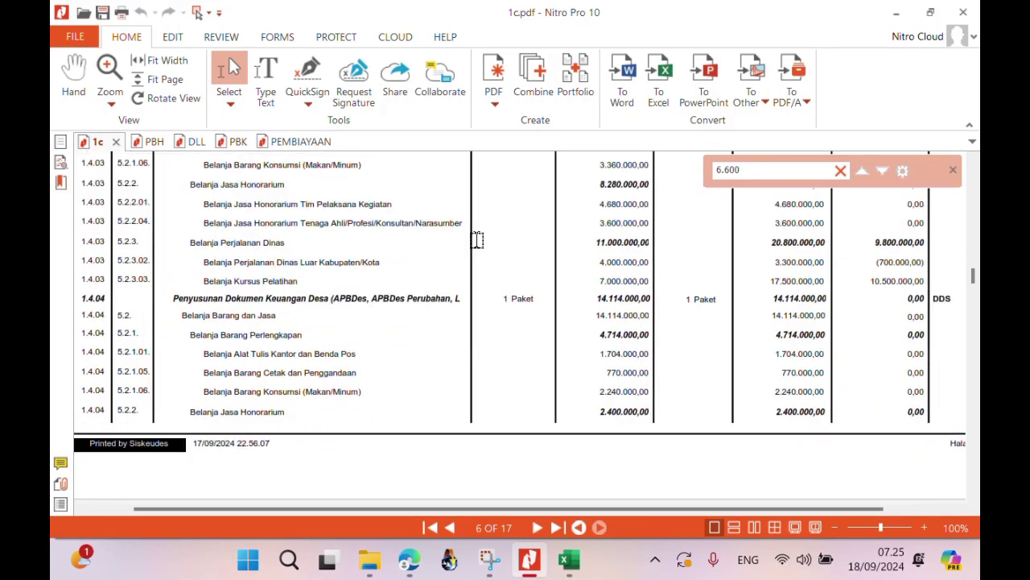
{"action": "scroll", "coordinate": [477, 239], "scroll_direction": "up", "scroll_amount": 12}
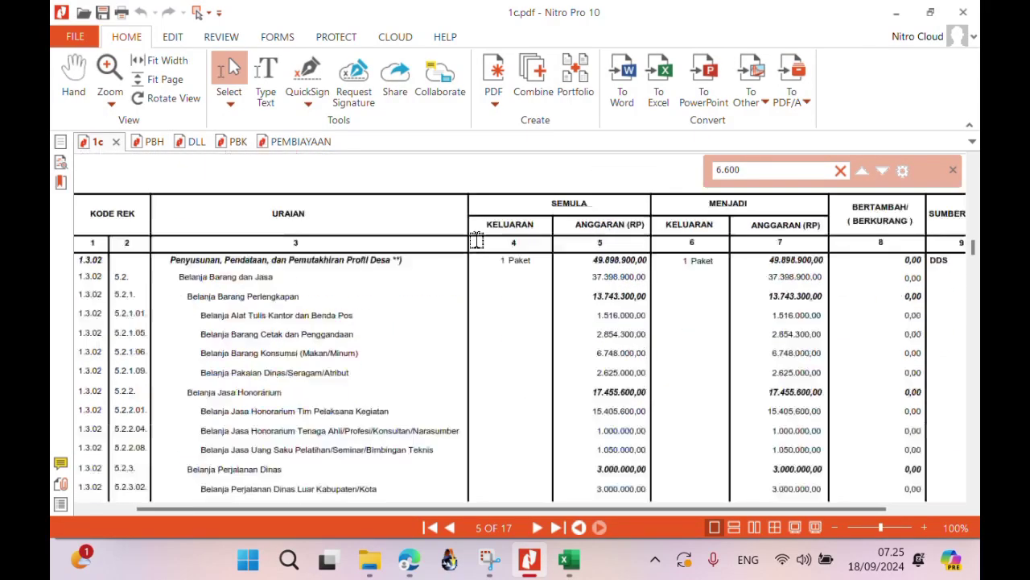
{"action": "scroll", "coordinate": [476, 239], "scroll_direction": "up", "scroll_amount": 5}
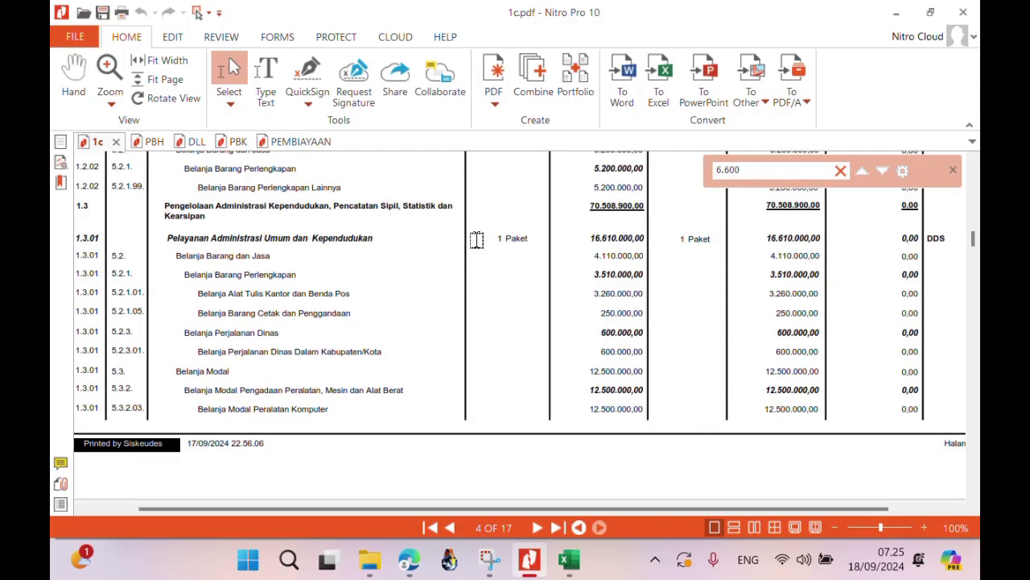
{"action": "scroll", "coordinate": [477, 239], "scroll_direction": "up", "scroll_amount": 5}
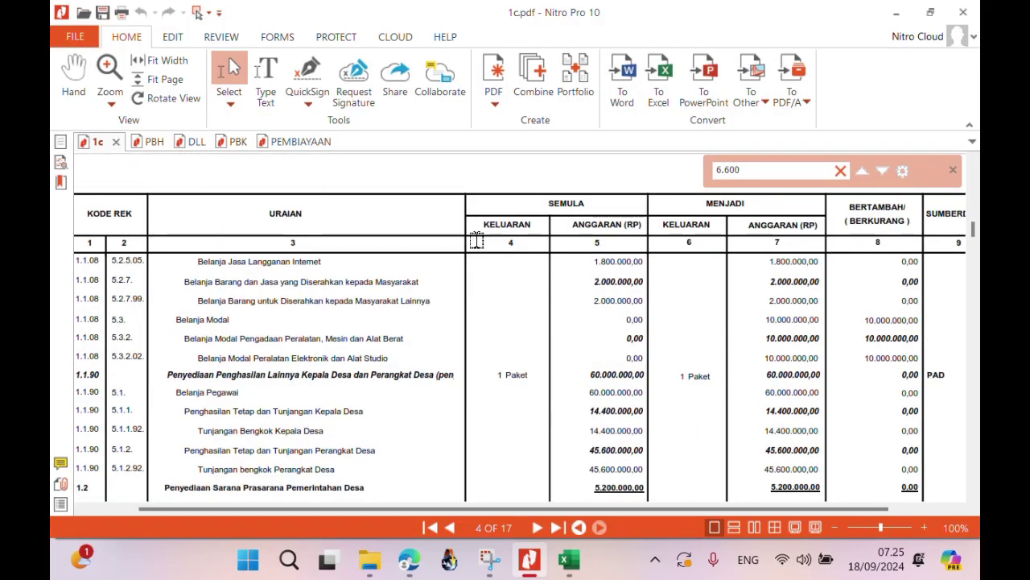
{"action": "scroll", "coordinate": [476, 241], "scroll_direction": "up", "scroll_amount": 8}
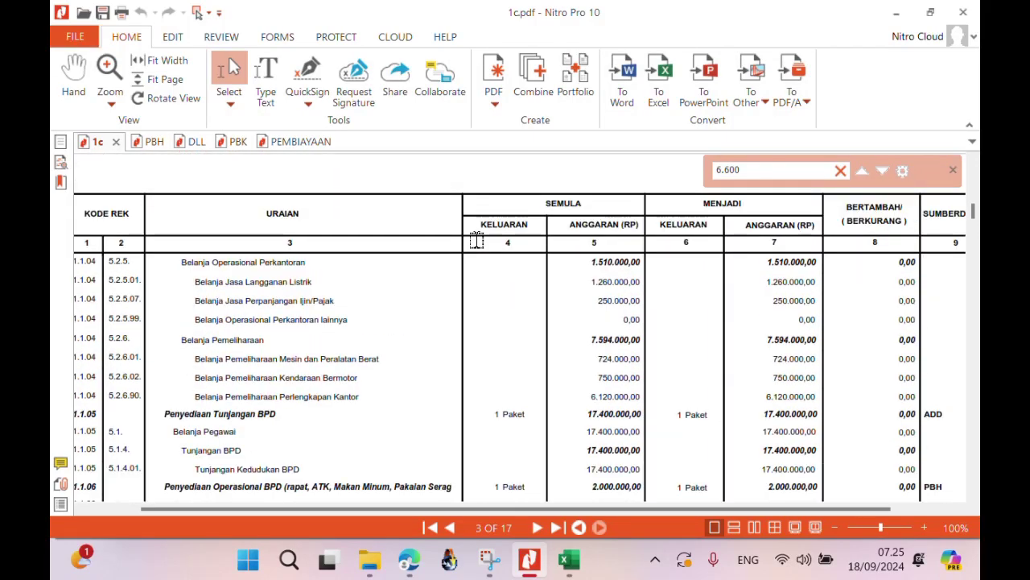
{"action": "scroll", "coordinate": [477, 239], "scroll_direction": "up", "scroll_amount": 5}
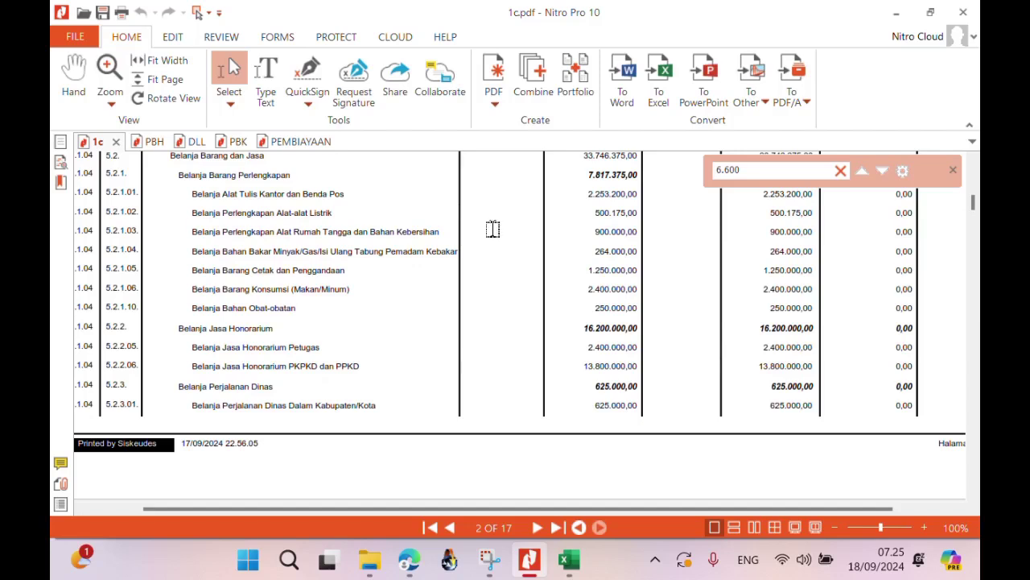
{"action": "scroll", "coordinate": [536, 228], "scroll_direction": "up", "scroll_amount": 5}
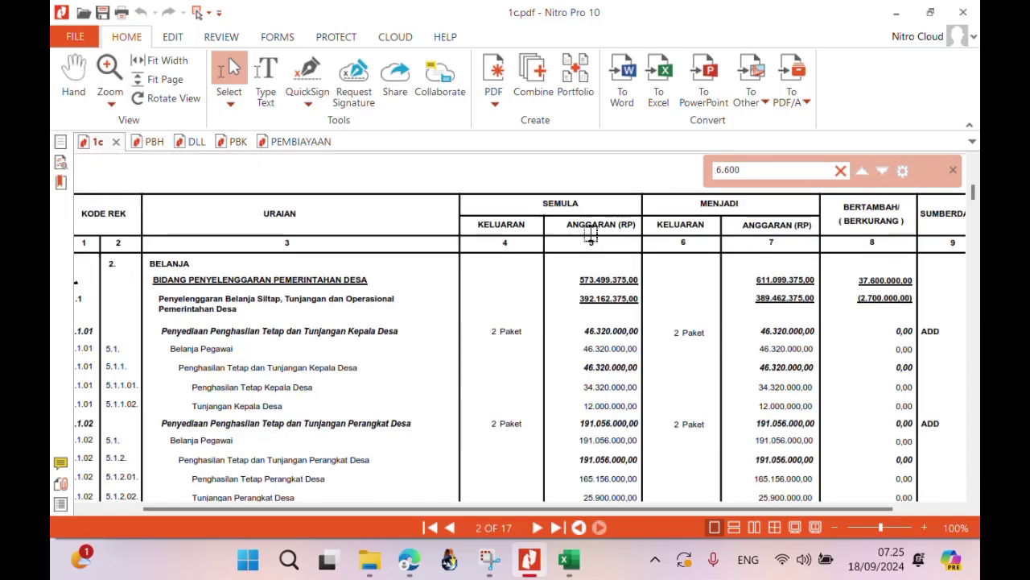
{"action": "scroll", "coordinate": [757, 483], "scroll_direction": "left", "scroll_amount": 3}
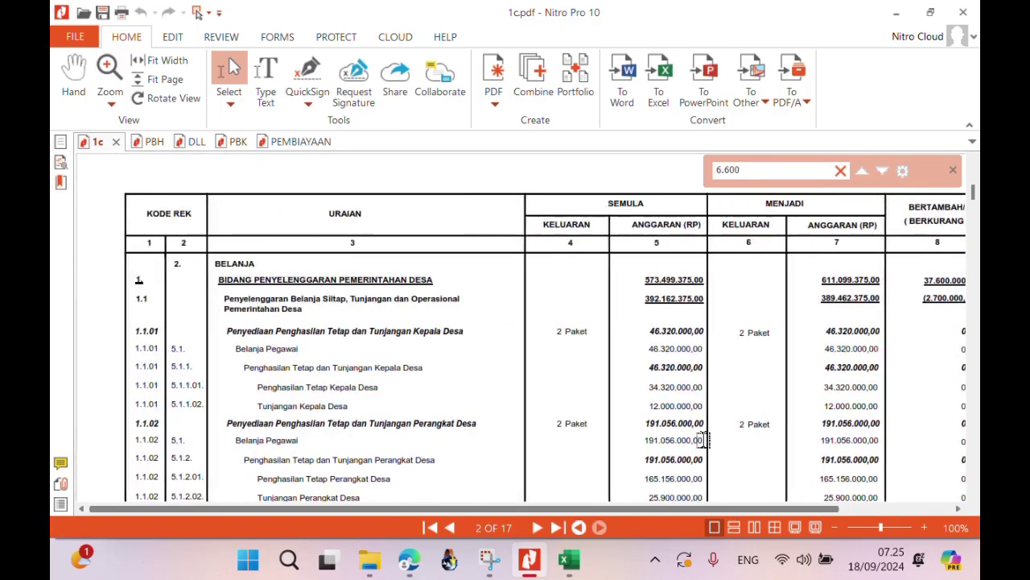
{"action": "scroll", "coordinate": [979, 505], "scroll_direction": "down", "scroll_amount": 1}
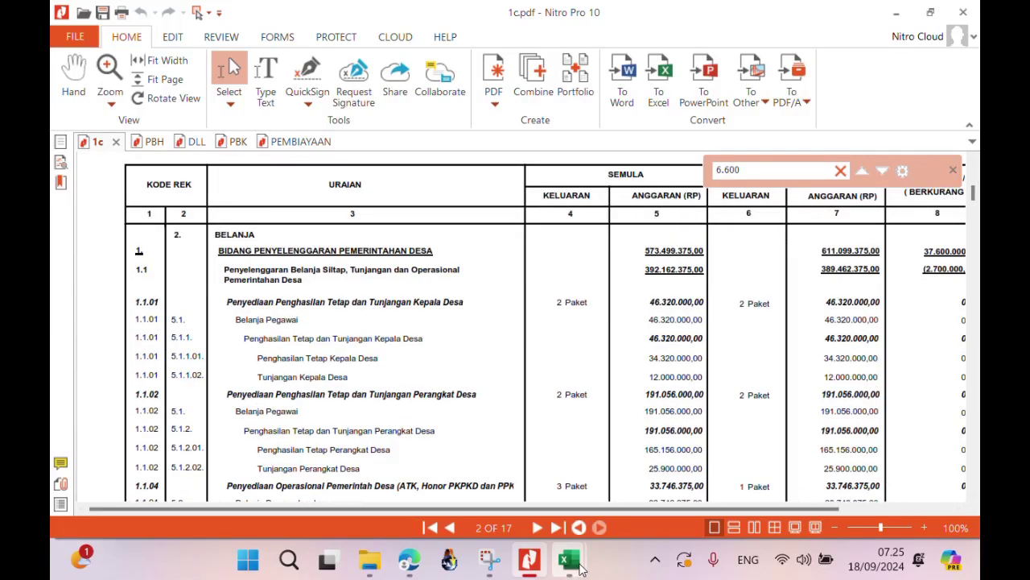
{"action": "mouse_move", "coordinate": [571, 570]}
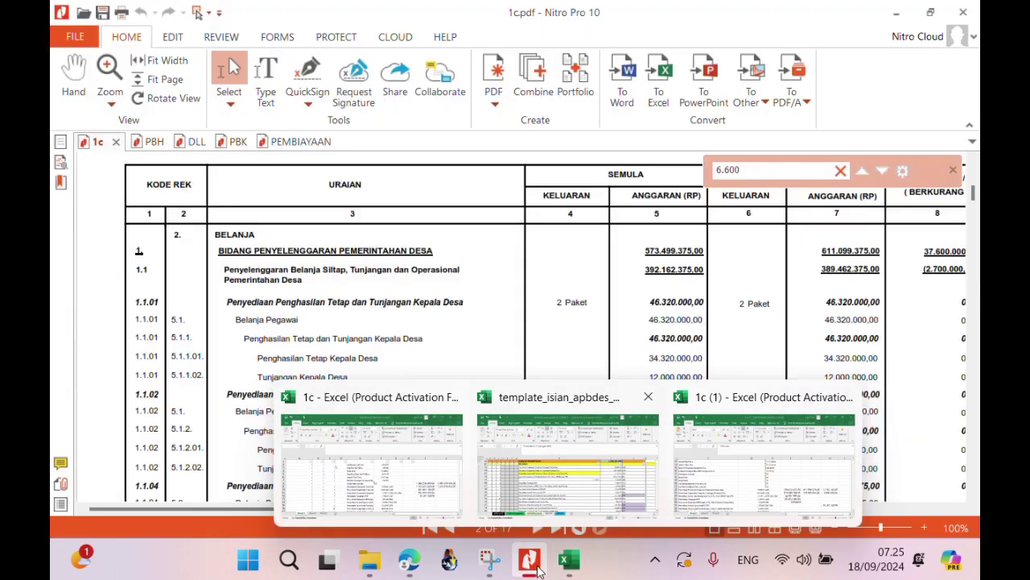
Apply comma number formatting to the H25 sum in APBDES2024 and compare it with the revised 1.1.04 budget in 1c.pdf.
{"action": "left_click", "coordinate": [568, 462]}
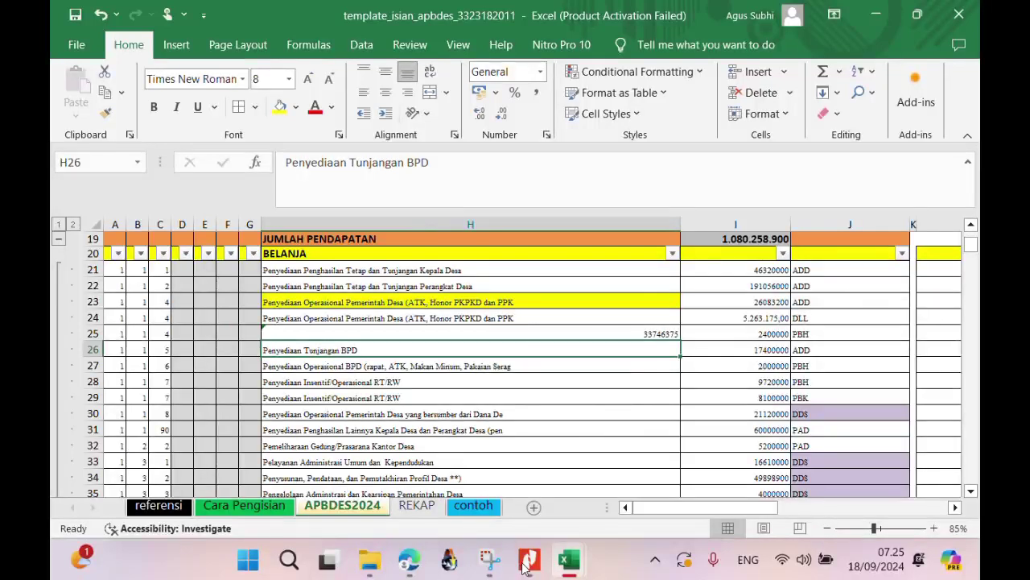
{"action": "left_click", "coordinate": [664, 334]}
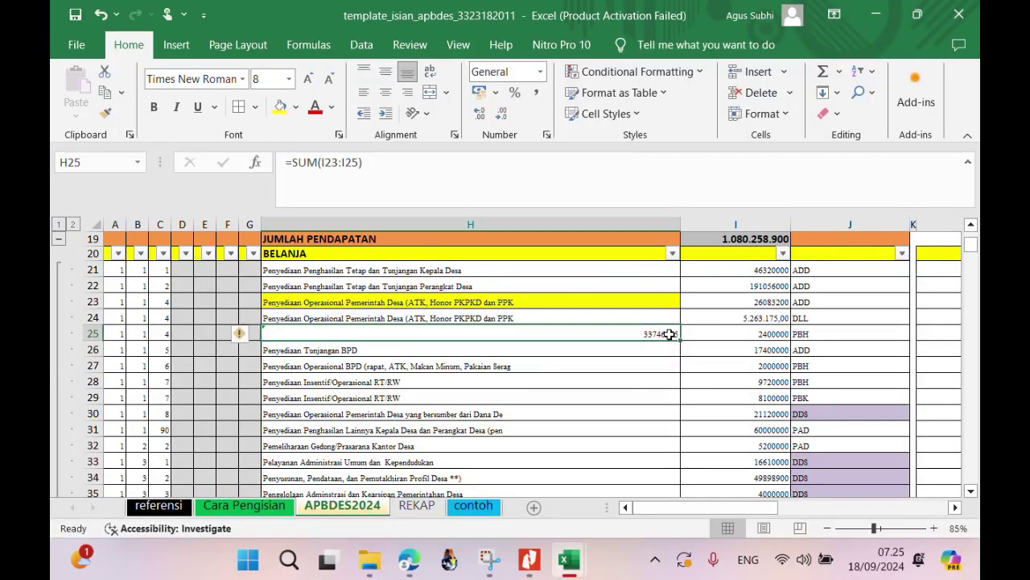
{"action": "left_click", "coordinate": [536, 92]}
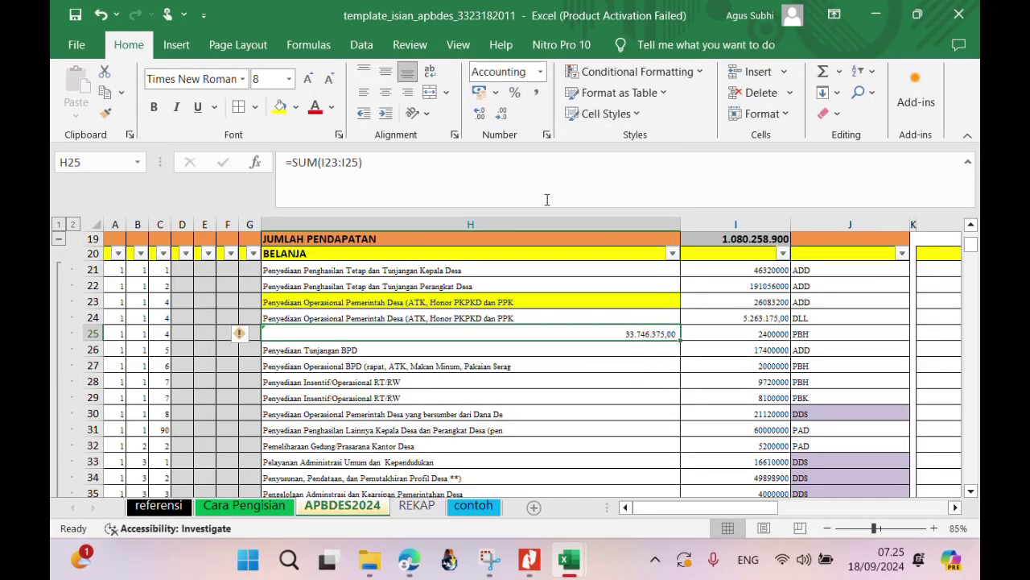
{"action": "left_click", "coordinate": [529, 560]}
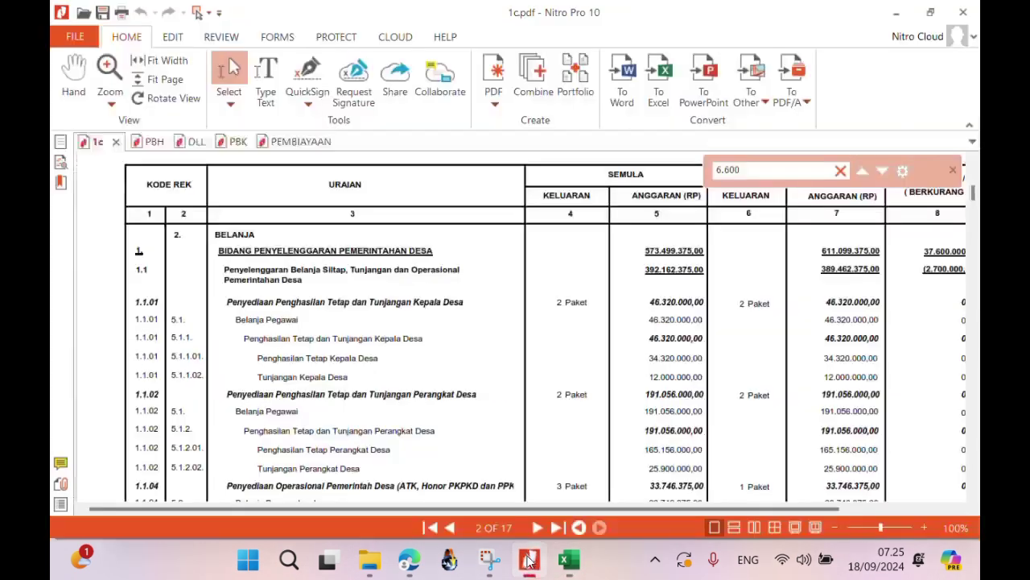
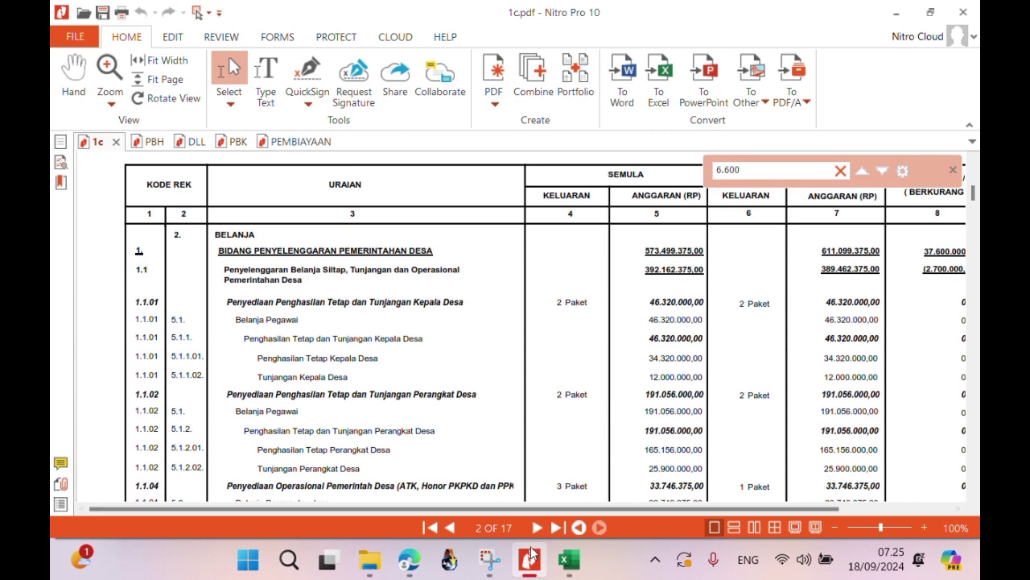
Return to the Excel workbook and undo the number format and the SUM formula in H25.
{"action": "left_click", "coordinate": [527, 561]}
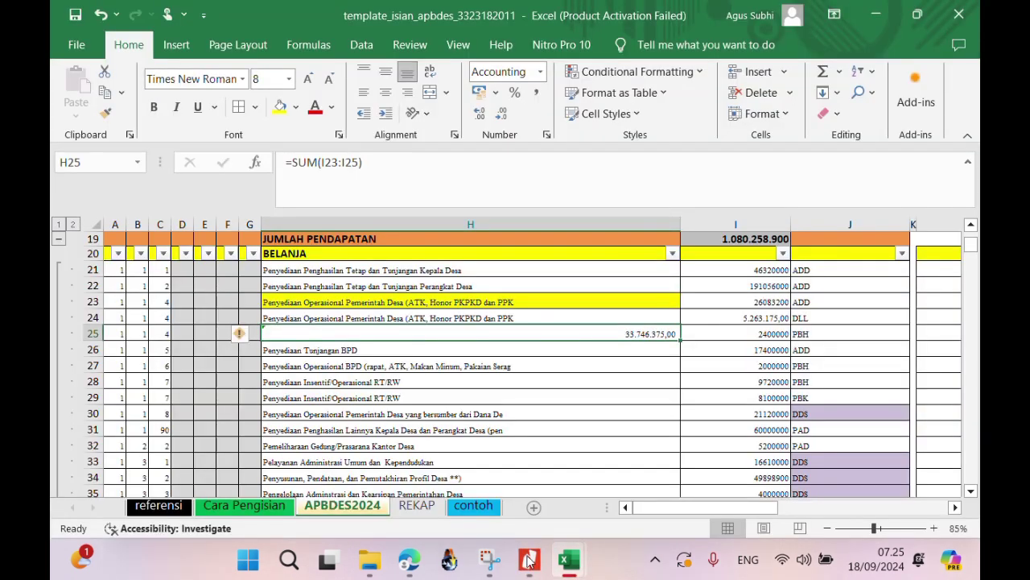
{"action": "key", "text": "ctrl+z"}
{"action": "key", "text": "ctrl+z"}
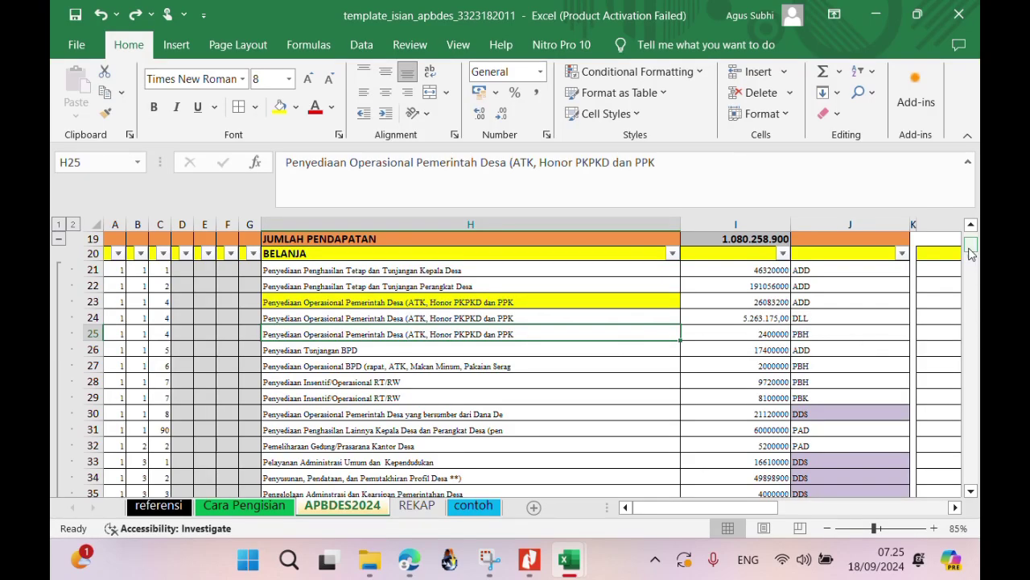
Review the amounts and funding sources from Pembinaan PKK in I61 down to SURPLUS/DEFISIT in I71.
{"action": "left_click_drag", "start_coordinate": [971, 245], "coordinate": [972, 254]}
{"action": "scroll", "coordinate": [972, 254], "scroll_direction": "down", "scroll_amount": 1}
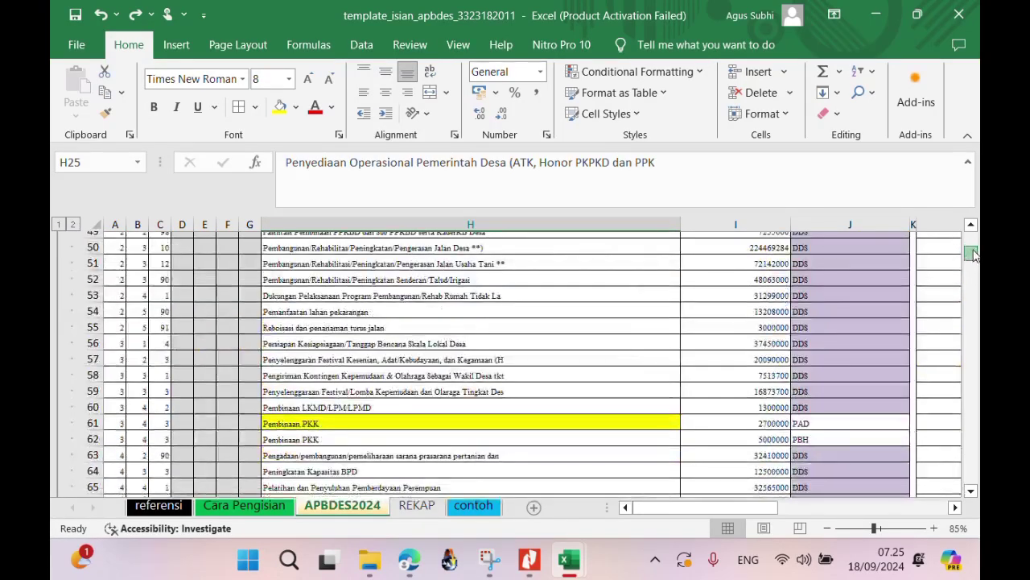
{"action": "left_click", "coordinate": [757, 417]}
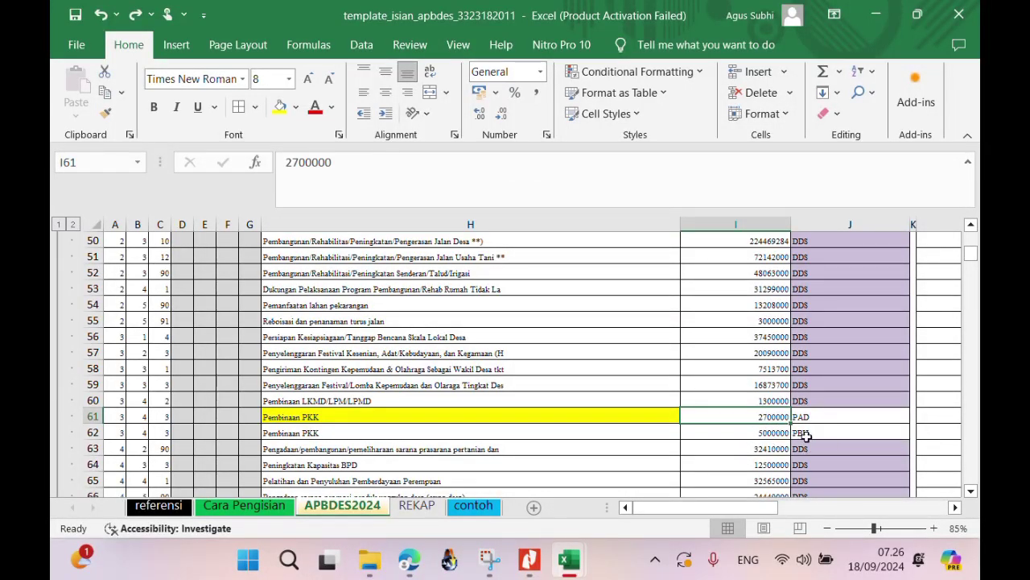
{"action": "key", "text": "Down"}
{"action": "key", "text": "Down"}
{"action": "key", "text": "Down"}
{"action": "key", "text": "Down"}
{"action": "key", "text": "Down"}
{"action": "key", "text": "Down"}
{"action": "key", "text": "Down"}
{"action": "key", "text": "Down"}
{"action": "key", "text": "Down"}
{"action": "key", "text": "Down"}
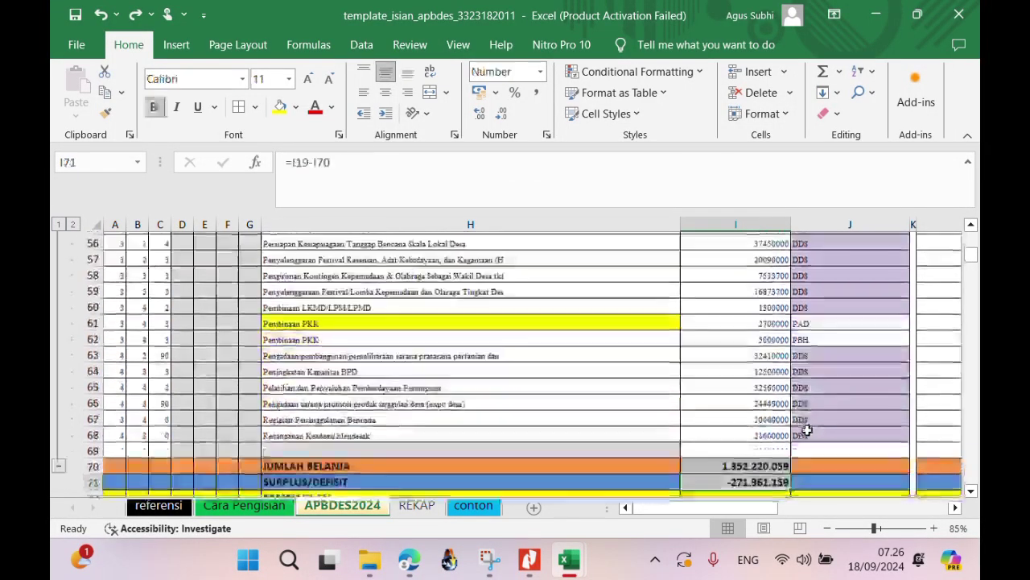
Review the expenditure amounts and funding sources row by row from I71 back up to the BELANJA heading in I20.
{"action": "key", "text": "Up"}
{"action": "key", "text": "Up"}
{"action": "key", "text": "Up"}
{"action": "key", "text": "Up"}
{"action": "key", "text": "Up"}
{"action": "key", "text": "Up"}
{"action": "key", "text": "Up"}
{"action": "key", "text": "Up"}
{"action": "key", "text": "Up"}
{"action": "key", "text": "Up"}
{"action": "key", "text": "Up"}
{"action": "key", "text": "Up"}
{"action": "key", "text": "Up"}
{"action": "key", "text": "Up"}
{"action": "key", "text": "Up"}
{"action": "key", "text": "Up"}
{"action": "key", "text": "Up"}
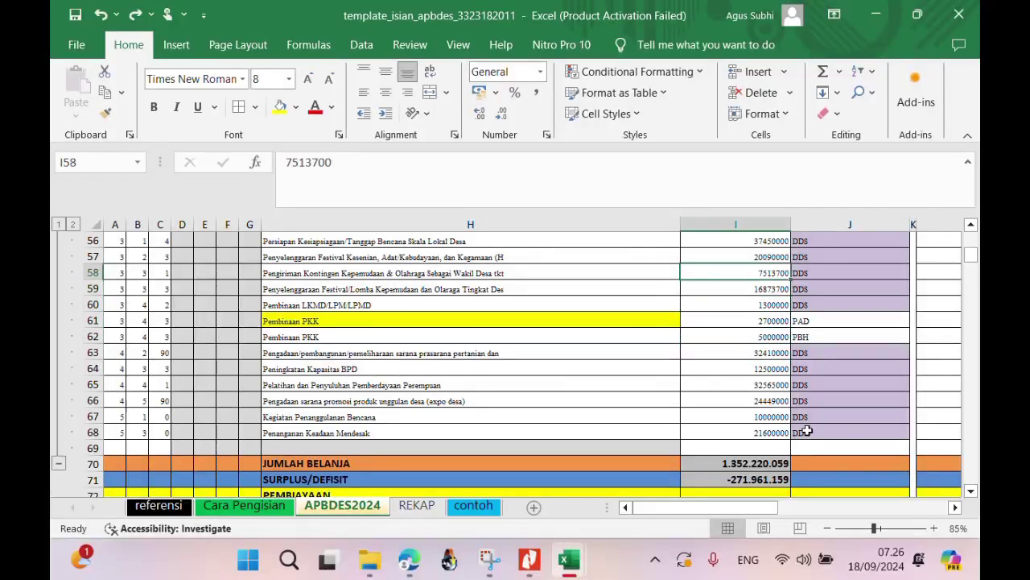
{"action": "key", "text": "Up"}
{"action": "key", "text": "Up"}
{"action": "key", "text": "Up"}
{"action": "key", "text": "Up"}
{"action": "key", "text": "Up"}
{"action": "key", "text": "Up"}
{"action": "key", "text": "Up"}
{"action": "key", "text": "Up"}
{"action": "key", "text": "Up"}
{"action": "key", "text": "Up"}
{"action": "key", "text": "Up"}
{"action": "key", "text": "Up"}
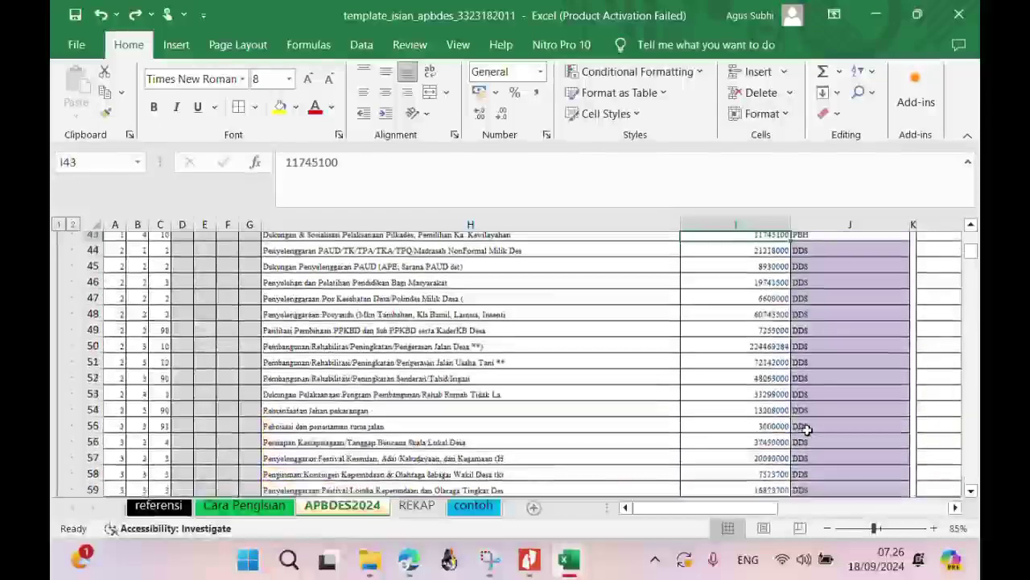
{"action": "key", "text": "Up"}
{"action": "key", "text": "Up"}
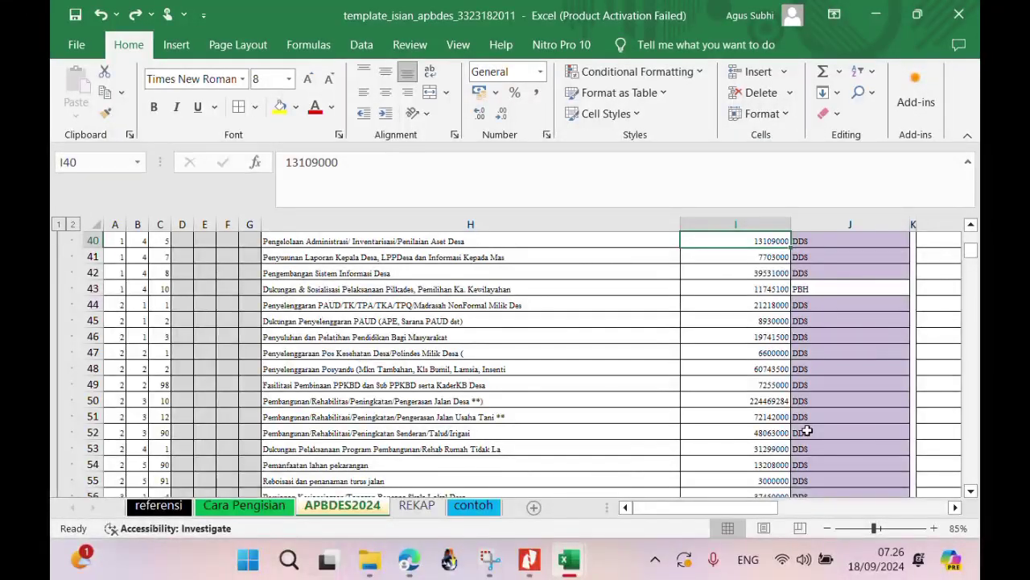
{"action": "key", "text": "Up"}
{"action": "key", "text": "Up"}
{"action": "key", "text": "Up"}
{"action": "key", "text": "Up"}
{"action": "key", "text": "Up"}
{"action": "key", "text": "Up"}
{"action": "key", "text": "Up"}
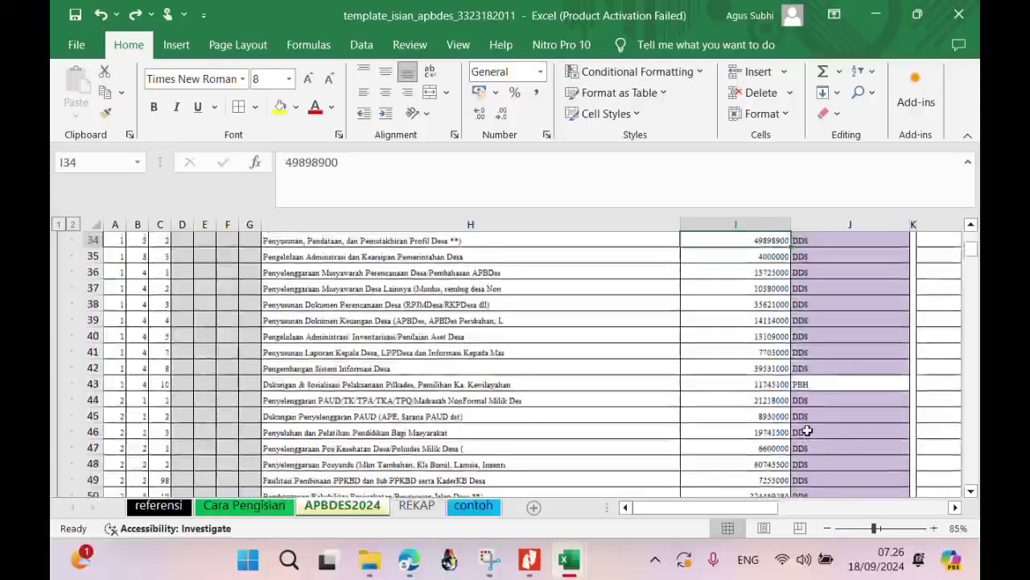
{"action": "key", "text": "Up"}
{"action": "key", "text": "Up"}
{"action": "key", "text": "Up"}
{"action": "key", "text": "Up"}
{"action": "key", "text": "Up"}
{"action": "key", "text": "Up"}
{"action": "key", "text": "Up"}
{"action": "key", "text": "Up"}
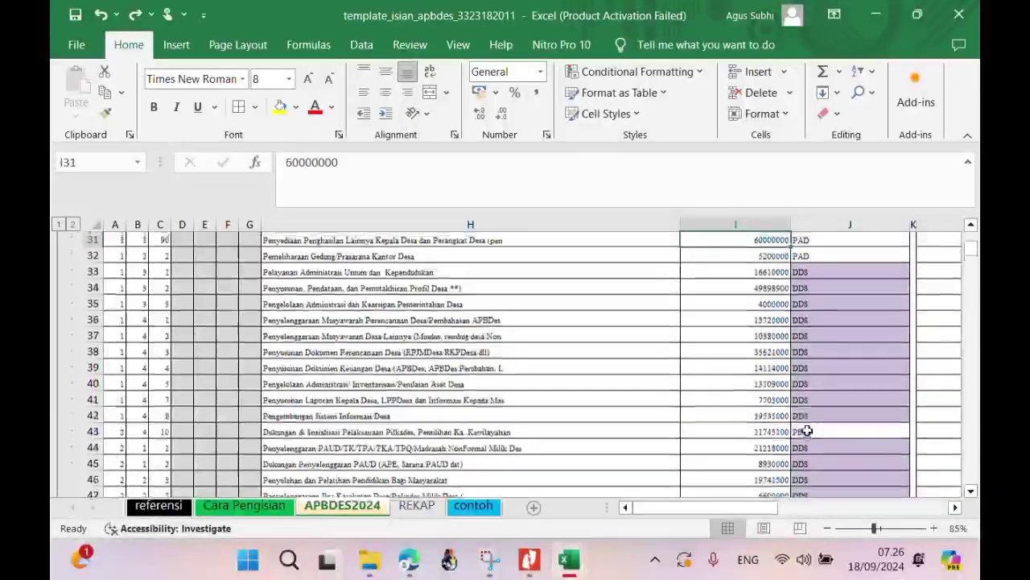
{"action": "key", "text": "Up"}
{"action": "key", "text": "Up"}
{"action": "key", "text": "Up"}
{"action": "key", "text": "Up"}
{"action": "key", "text": "Up"}
{"action": "key", "text": "Up"}
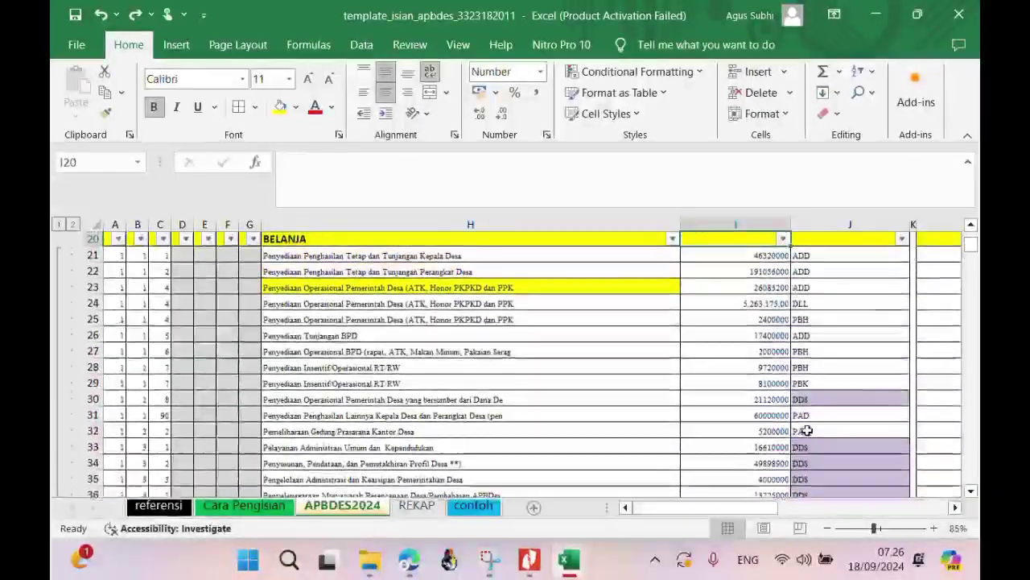
Examine the split activities and their funding sources from I21 down to Penyelenggaraan Musyawaran Desa Lainnya in I37.
{"action": "key", "text": "Down"}
{"action": "key", "text": "Down"}
{"action": "key", "text": "Down"}
{"action": "key", "text": "Down"}
{"action": "key", "text": "Down"}
{"action": "key", "text": "Down"}
{"action": "key", "text": "Down"}
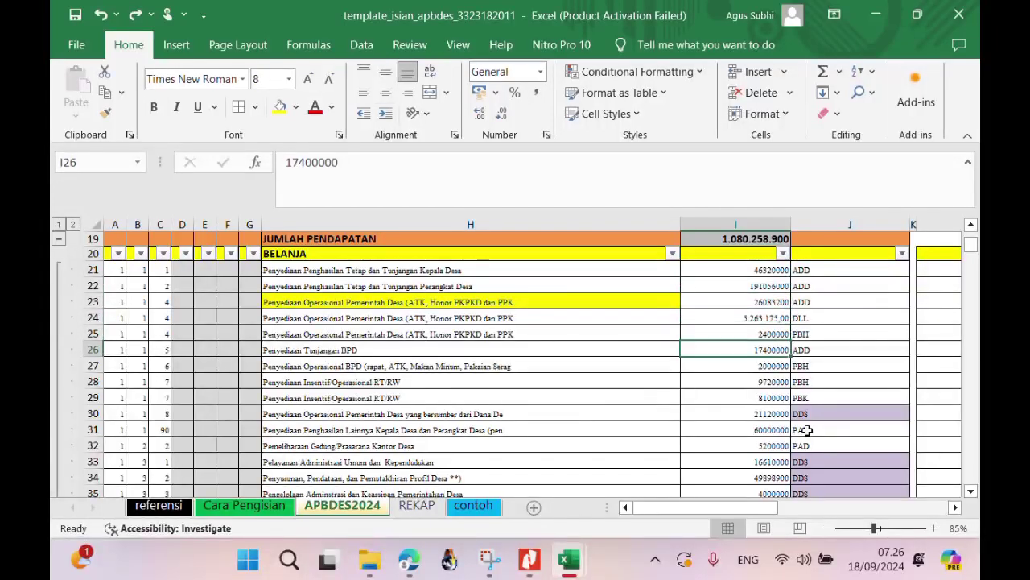
{"action": "key", "text": "Down"}
{"action": "key", "text": "Down"}
{"action": "key", "text": "Down"}
{"action": "key", "text": "Down"}
{"action": "key", "text": "Down"}
{"action": "key", "text": "Down"}
{"action": "key", "text": "Down"}
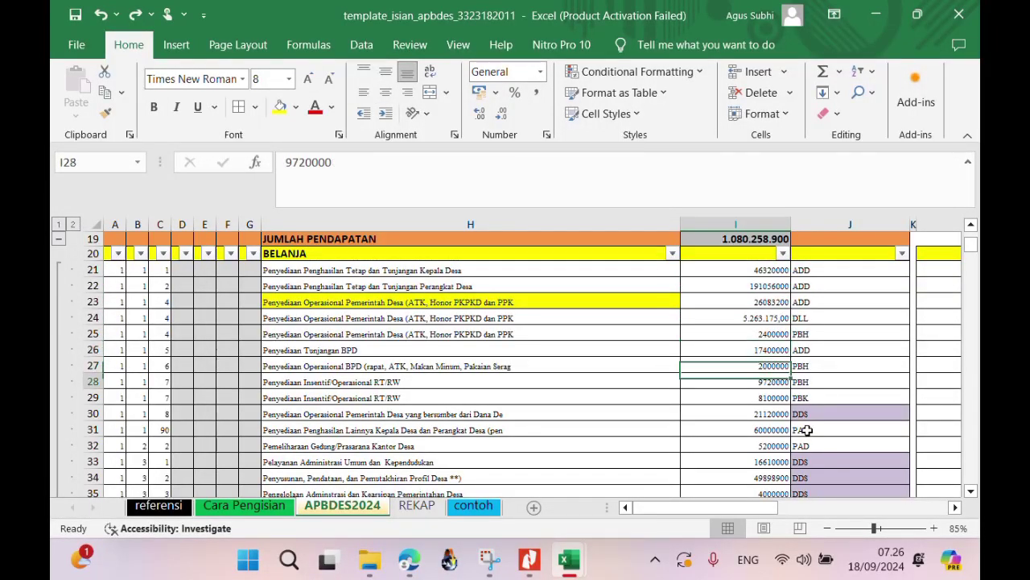
{"action": "key", "text": "Down"}
{"action": "key", "text": "Down"}
{"action": "key", "text": "Down"}
{"action": "key", "text": "Down"}
{"action": "key", "text": "Down"}
{"action": "key", "text": "Down"}
{"action": "key", "text": "Down"}
{"action": "key", "text": "Down"}
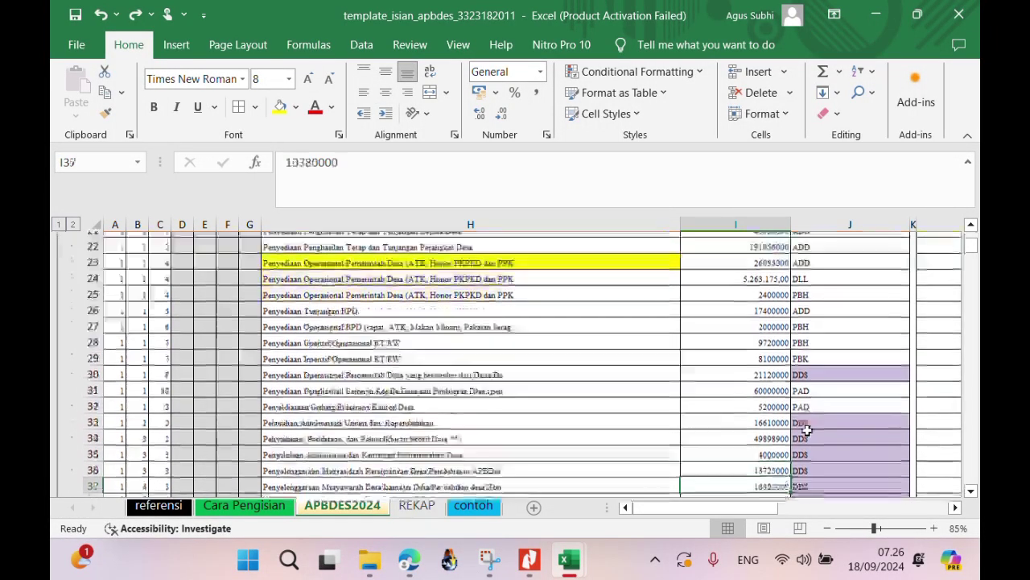
Go back up to the PBK-funded Penyediaan Insentif/Operasional RT/RW amount in I29.
{"action": "key", "text": "Up"}
{"action": "key", "text": "Up"}
{"action": "key", "text": "Up"}
{"action": "key", "text": "Up"}
{"action": "key", "text": "Up"}
{"action": "key", "text": "Up"}
{"action": "key", "text": "Up"}
{"action": "key", "text": "Up"}
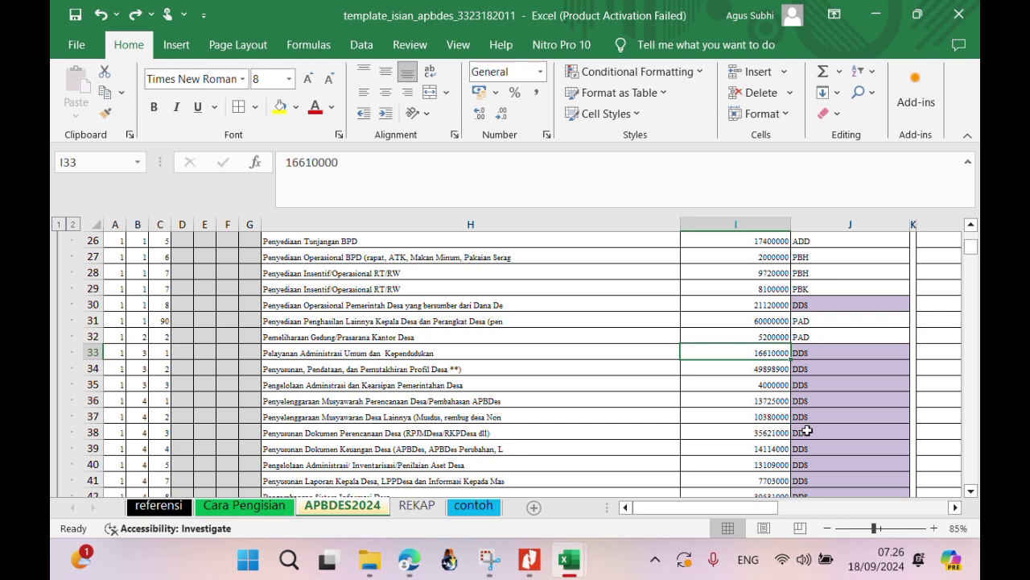
{"action": "key", "text": "Up"}
{"action": "key", "text": "Up"}
{"action": "key", "text": "Up"}
{"action": "key", "text": "Up"}
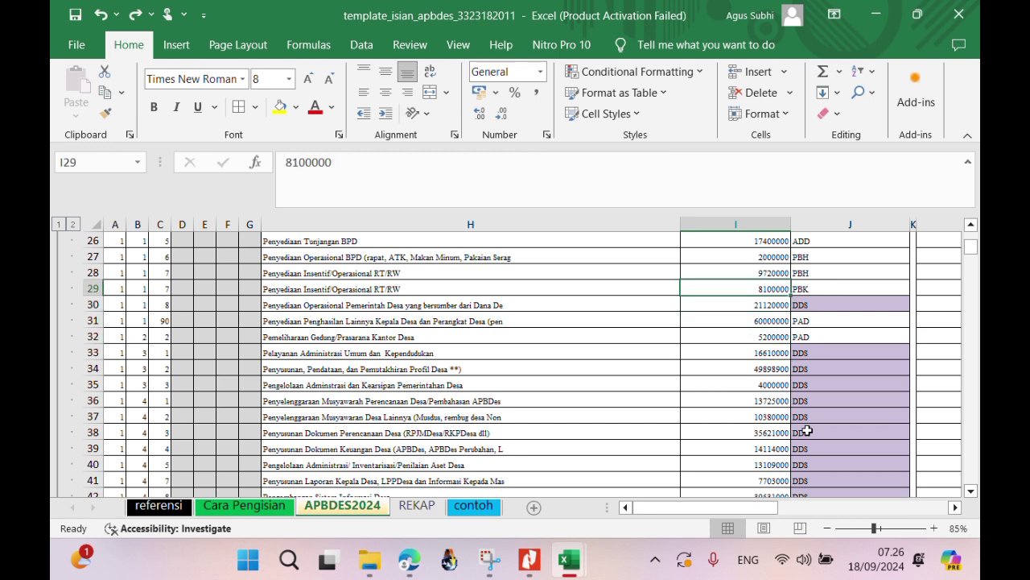
Sum the two Penyediaan Insentif/Operasional RT/RW amounts with =SUM(I28:I29) in H29 and apply comma number formatting.
{"action": "left_click", "coordinate": [648, 286]}
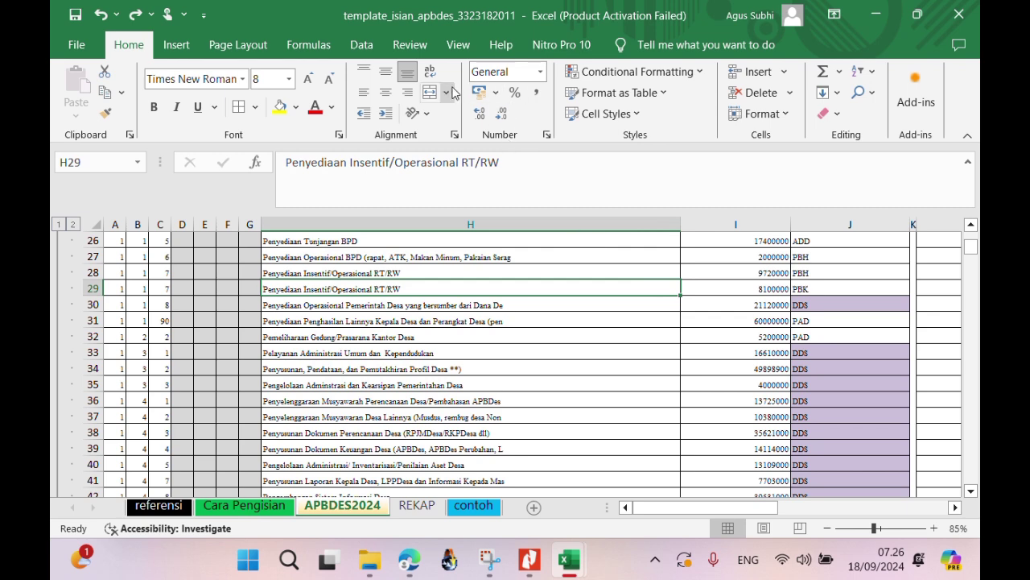
{"action": "left_click", "coordinate": [822, 72]}
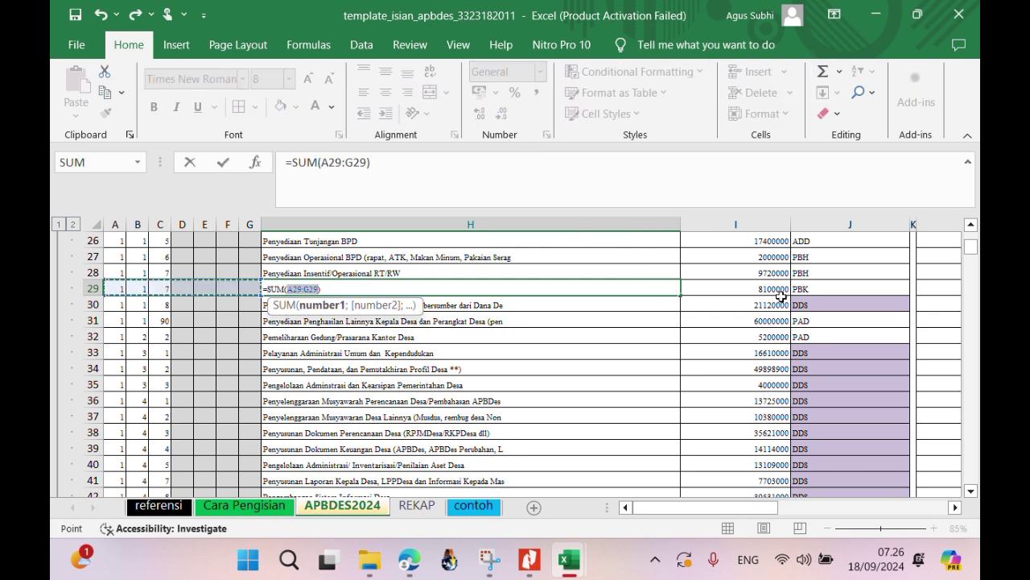
{"action": "left_click_drag", "start_coordinate": [771, 275], "coordinate": [775, 293]}
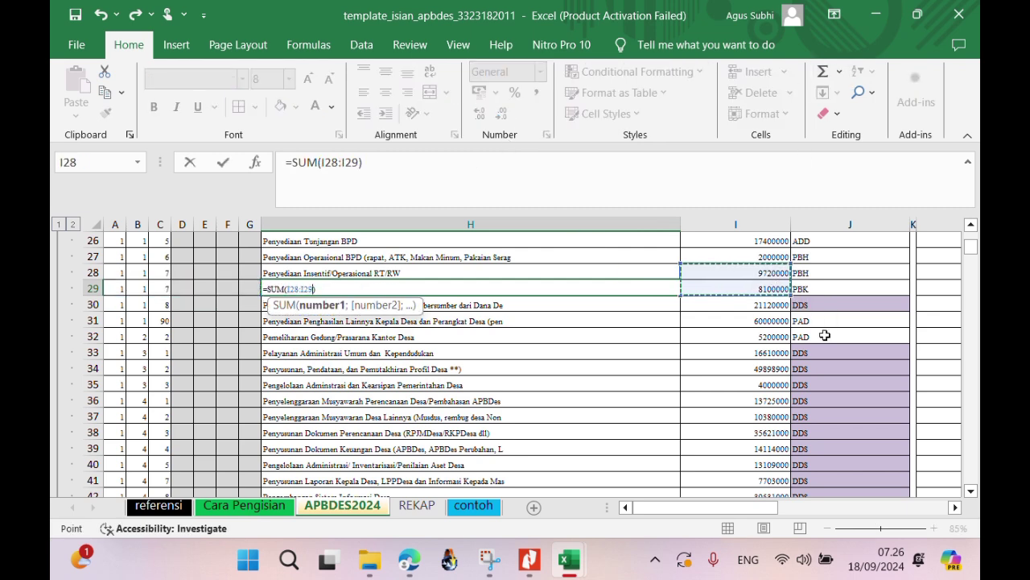
{"action": "key", "text": "Return"}
{"action": "left_click", "coordinate": [674, 287]}
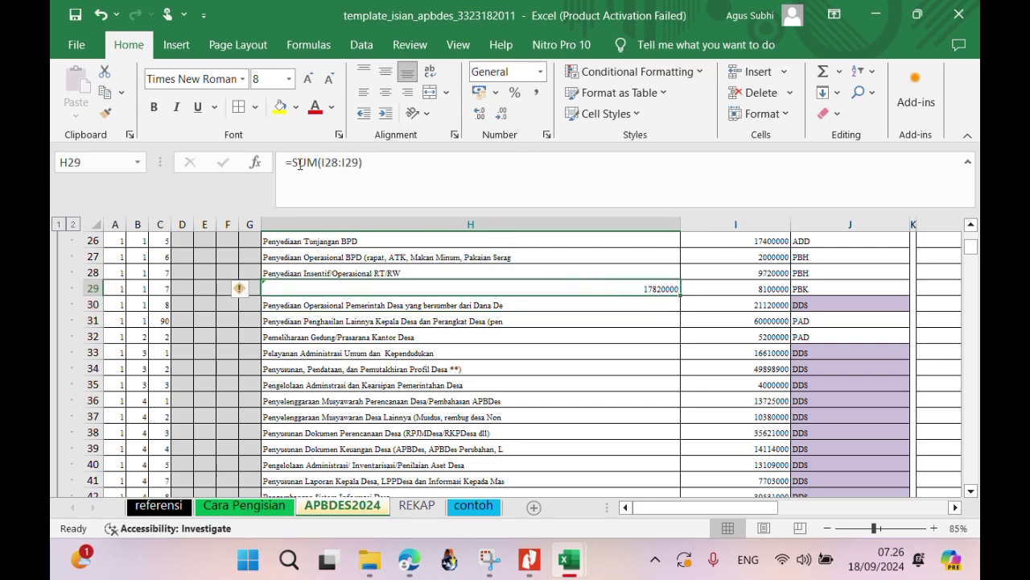
{"action": "left_click", "coordinate": [536, 93]}
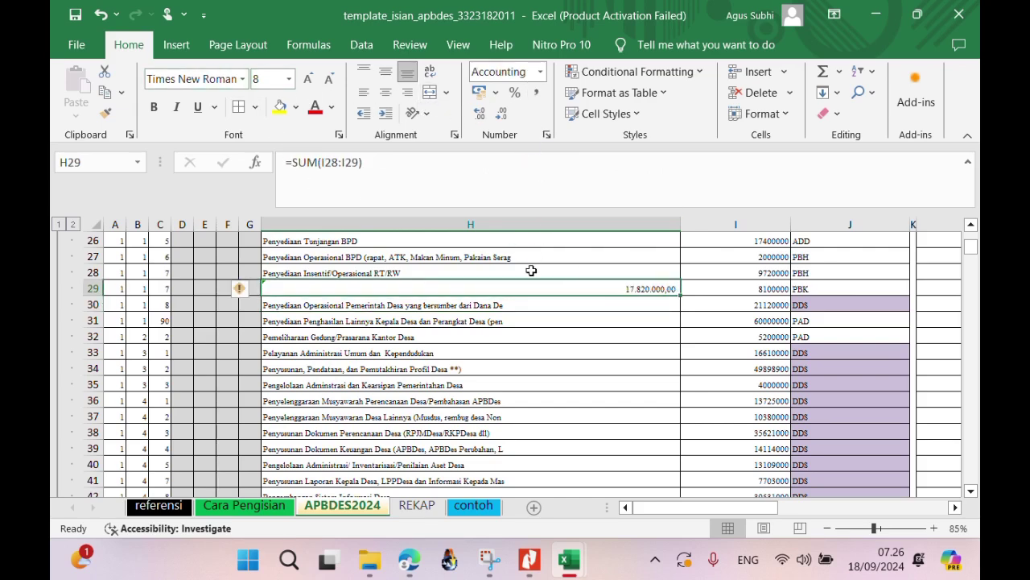
Switch to Nitro Pro and look up activity 1.1.07 Penyediaan Insentif/Operasional RT/RW in 1c.pdf to compare its revised budget with the H29 sum.
{"action": "left_click", "coordinate": [529, 559]}
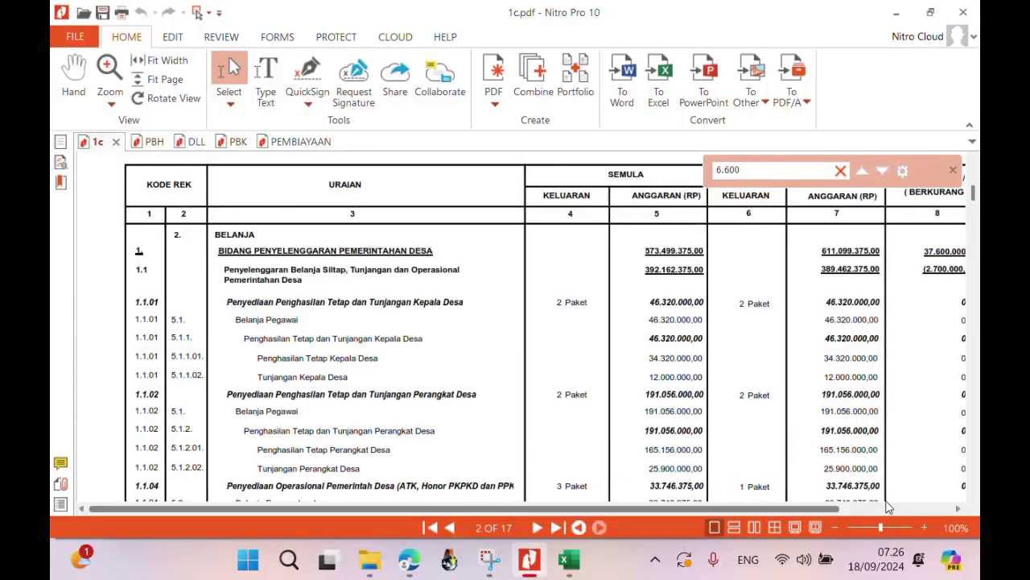
{"action": "scroll", "coordinate": [974, 498], "scroll_direction": "down", "scroll_amount": 10}
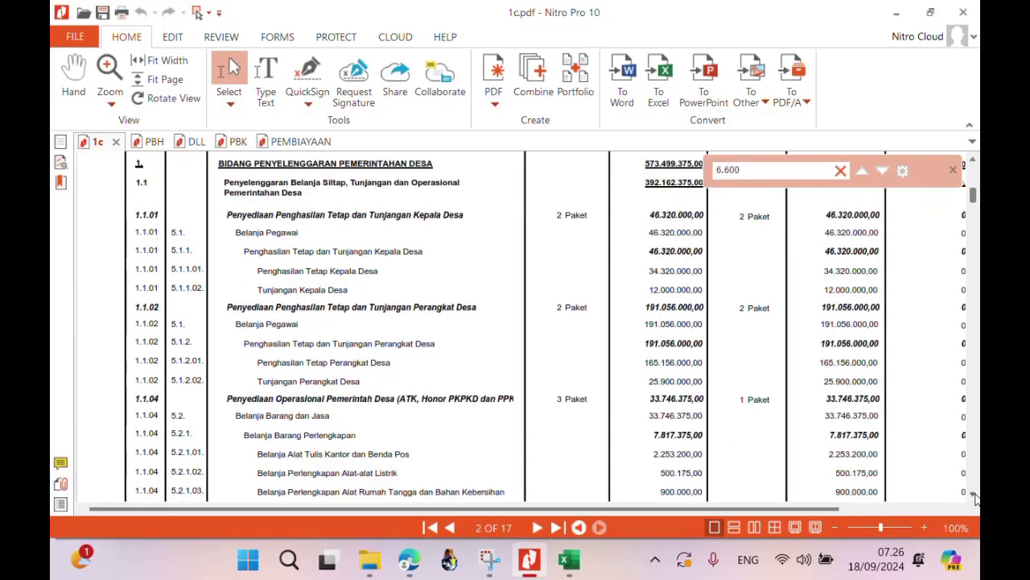
{"action": "scroll", "coordinate": [974, 497], "scroll_direction": "down", "scroll_amount": 4}
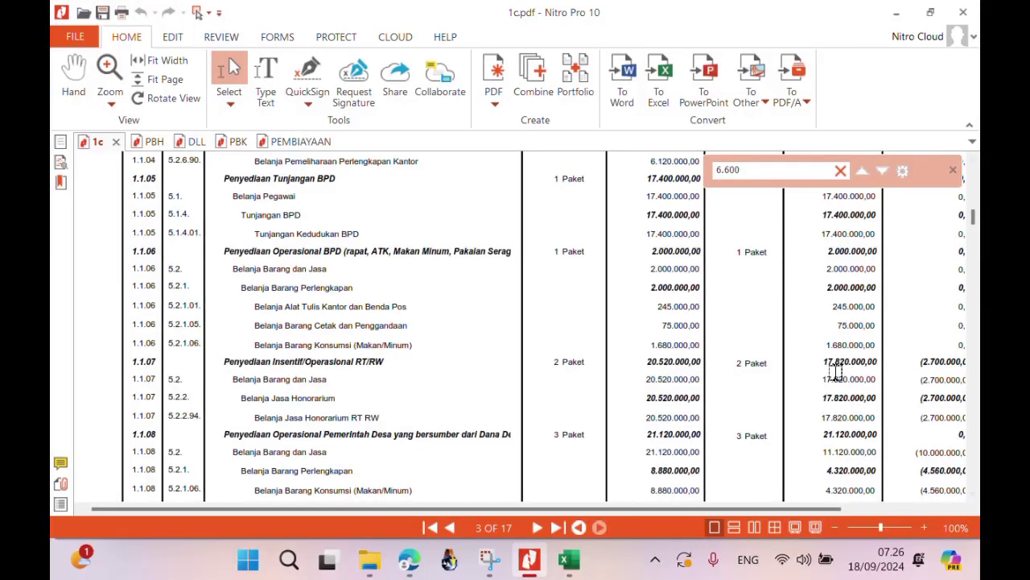
Return to the Excel workbook and undo the number format and the SUM formula in H29.
{"action": "left_click", "coordinate": [535, 570]}
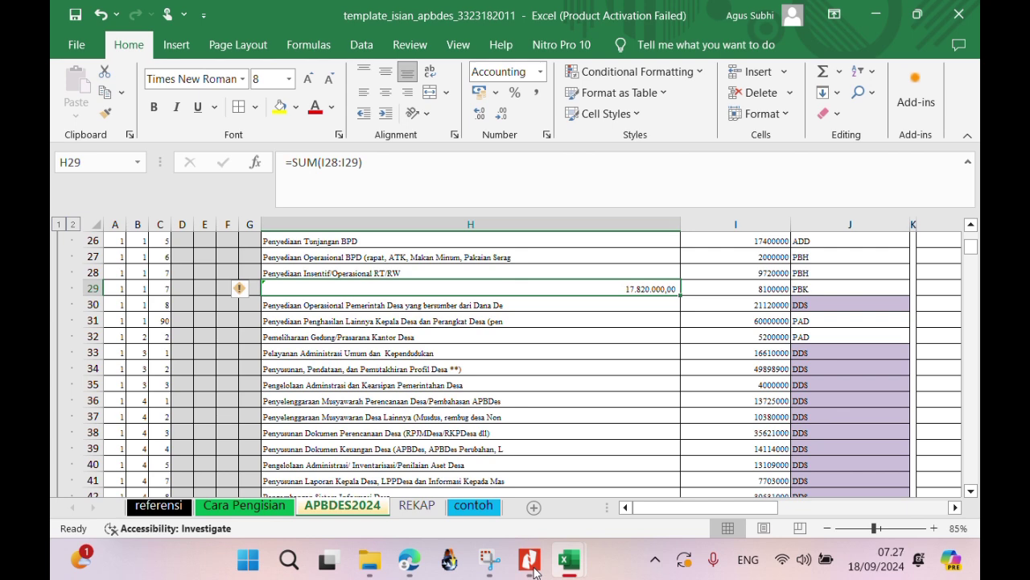
{"action": "key", "text": "ctrl+z"}
{"action": "key", "text": "ctrl+z"}
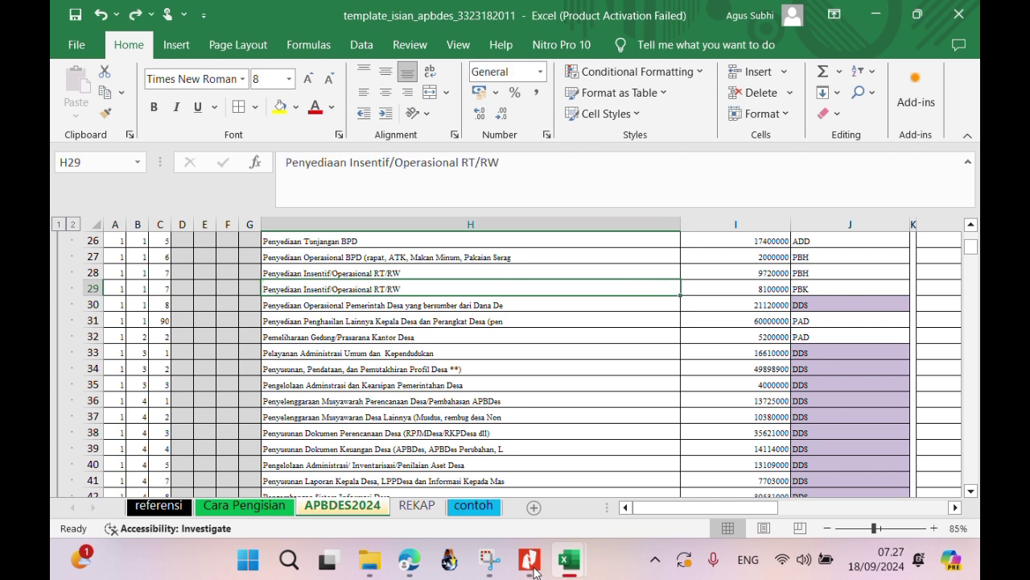
Go down the expenditure list to the PEMBIAYAAN section and inspect its SILPA Tahun Sebelumnya amounts, ending on the PAD-funded one in I73.
{"action": "left_click", "coordinate": [707, 461]}
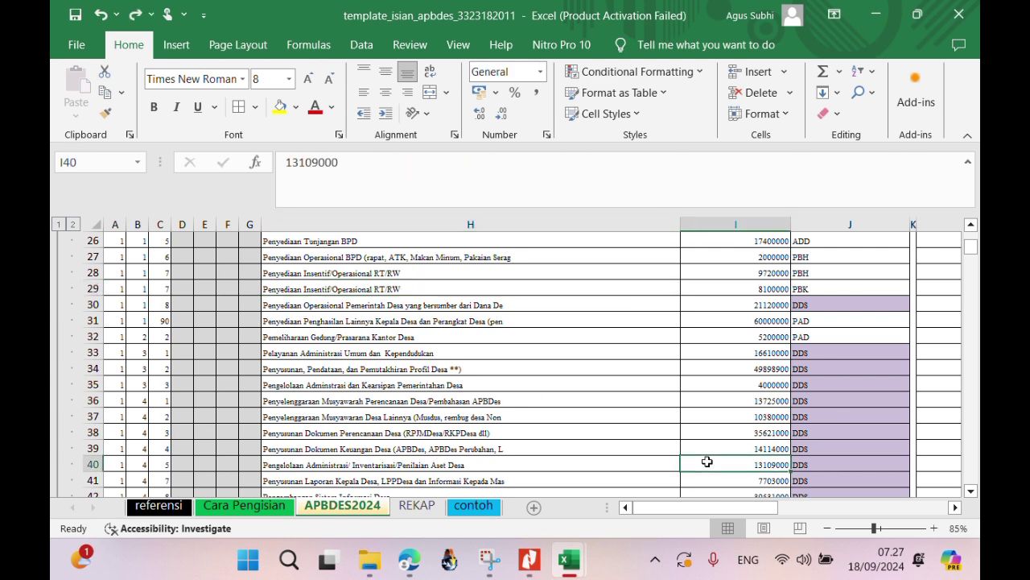
{"action": "key", "text": "Down"}
{"action": "key", "text": "Down"}
{"action": "key", "text": "Down"}
{"action": "key", "text": "Down"}
{"action": "key", "text": "Down"}
{"action": "key", "text": "Down"}
{"action": "key", "text": "Down"}
{"action": "key", "text": "Down"}
{"action": "key", "text": "Down"}
{"action": "key", "text": "Down"}
{"action": "key", "text": "Down"}
{"action": "key", "text": "Down"}
{"action": "key", "text": "Down"}
{"action": "key", "text": "Down"}
{"action": "key", "text": "Down"}
{"action": "key", "text": "Down"}
{"action": "key", "text": "Down"}
{"action": "key", "text": "Down"}
{"action": "key", "text": "Down"}
{"action": "key", "text": "Down"}
{"action": "key", "text": "Down"}
{"action": "key", "text": "Down"}
{"action": "key", "text": "Down"}
{"action": "key", "text": "Down"}
{"action": "key", "text": "Down"}
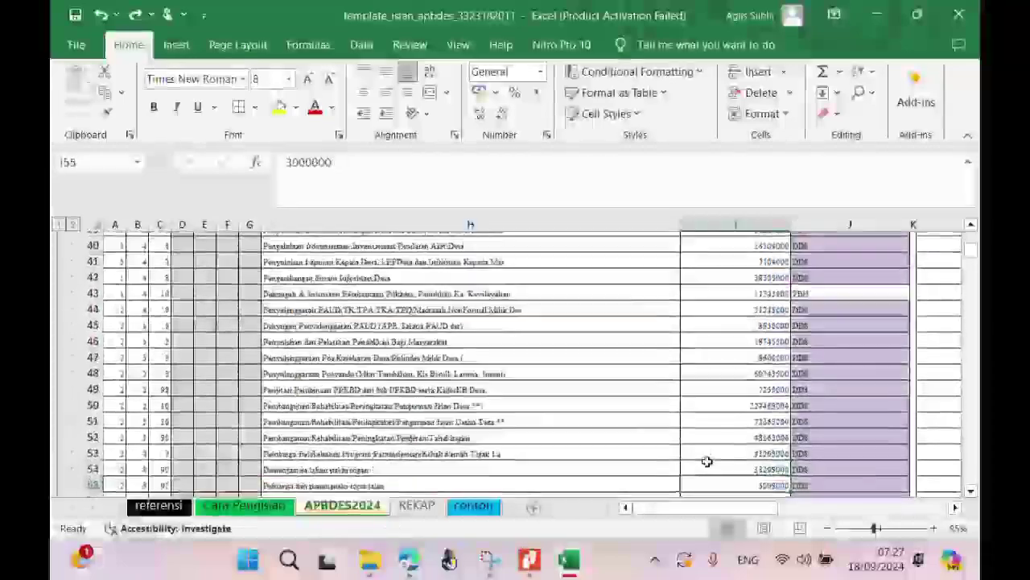
{"action": "key", "text": "Down"}
{"action": "key", "text": "Down"}
{"action": "key", "text": "Down"}
{"action": "key", "text": "Down"}
{"action": "key", "text": "Down"}
{"action": "key", "text": "Down"}
{"action": "key", "text": "Down"}
{"action": "key", "text": "Down"}
{"action": "key", "text": "Down"}
{"action": "key", "text": "Down"}
{"action": "key", "text": "Down"}
{"action": "key", "text": "Down"}
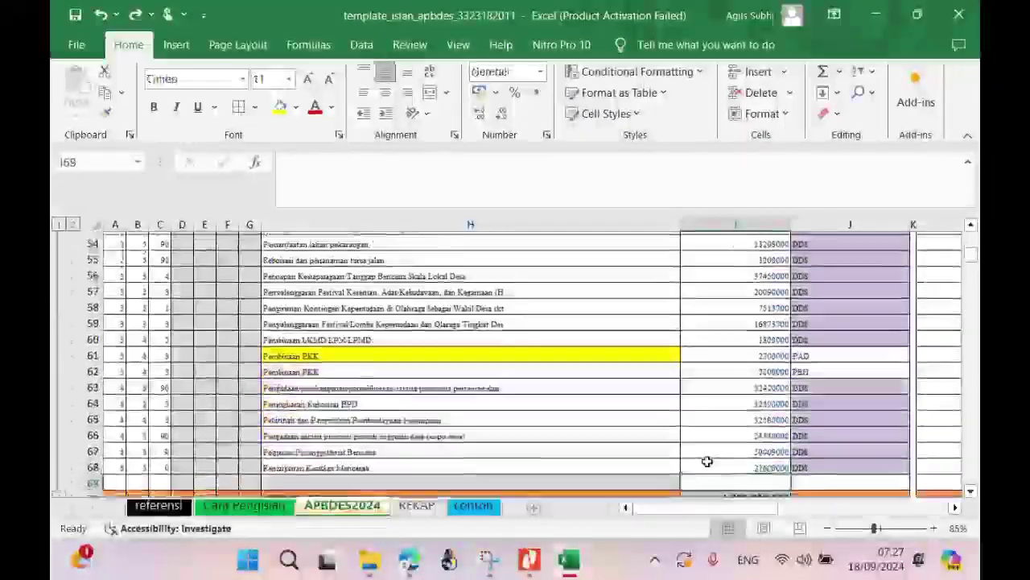
{"action": "key", "text": "Down"}
{"action": "key", "text": "Down"}
{"action": "key", "text": "Down"}
{"action": "key", "text": "Down"}
{"action": "key", "text": "Down"}
{"action": "key", "text": "Down"}
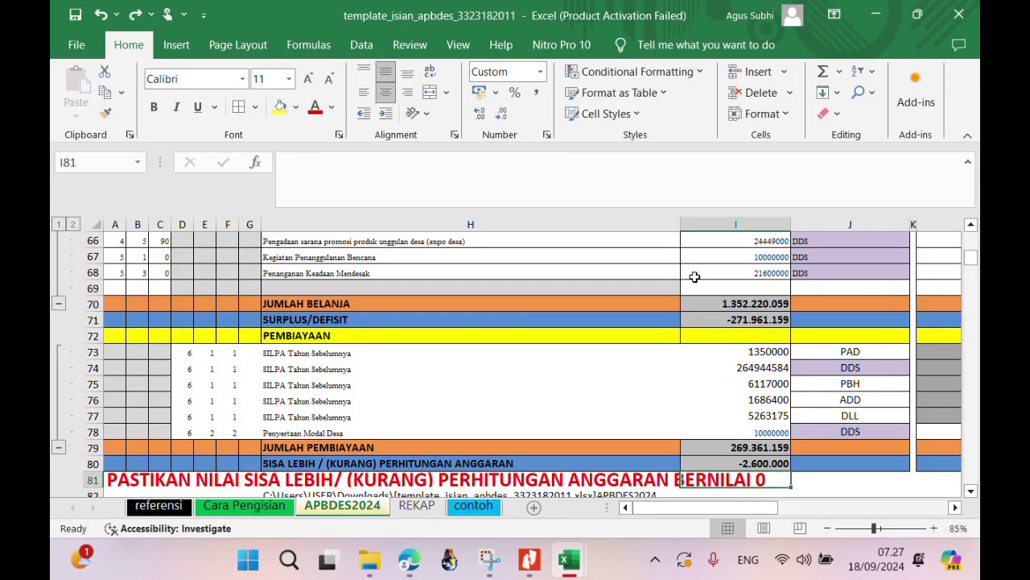
{"action": "left_click", "coordinate": [757, 369]}
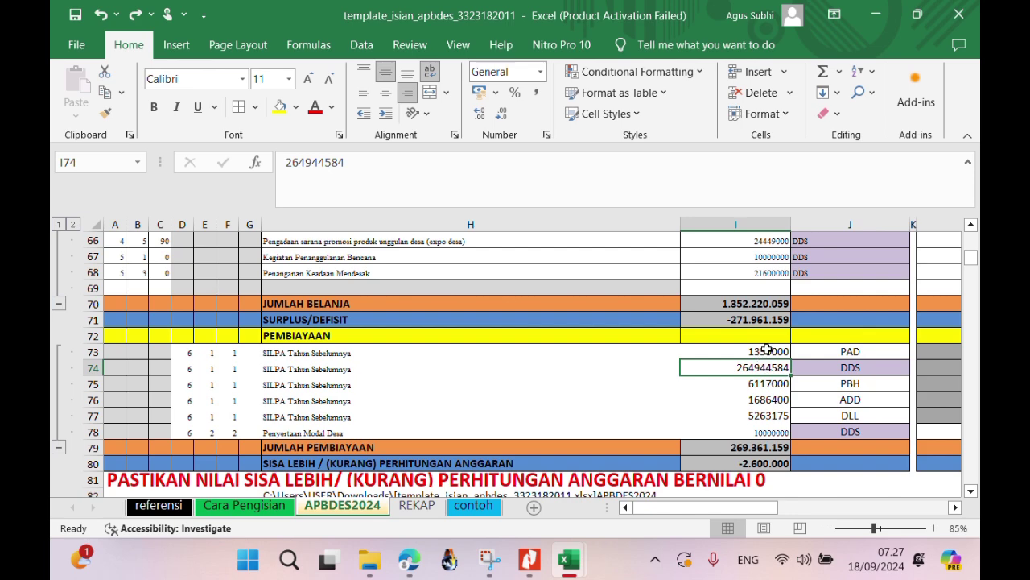
{"action": "left_click", "coordinate": [766, 350]}
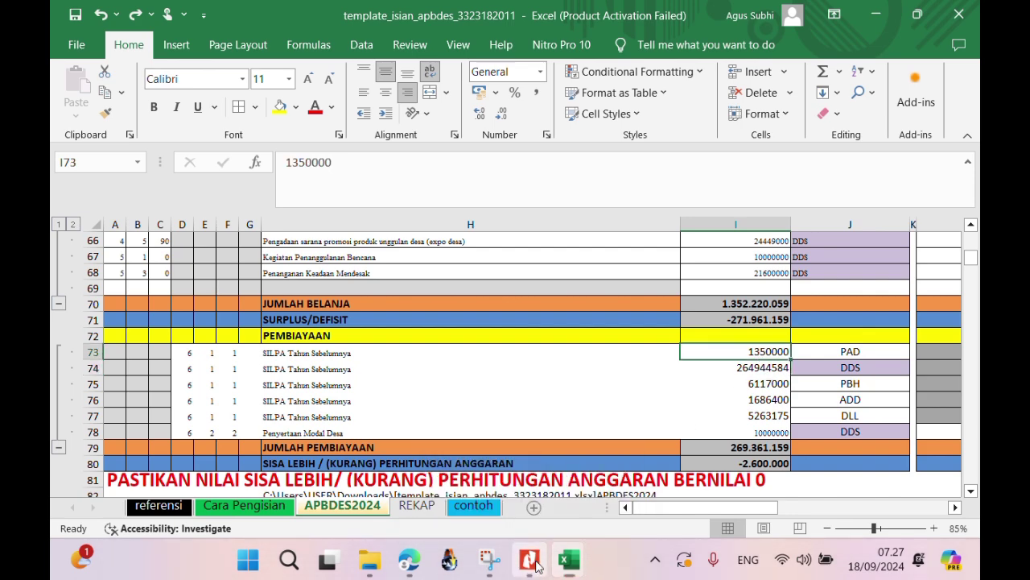
Switch to Nitro Pro, look up the revised Silpa PAD amount in PEMBIAYAAN.pdf, and return to the template_isian_apbdes workbook in Excel.
{"action": "left_click", "coordinate": [533, 564]}
{"action": "left_click", "coordinate": [284, 142]}
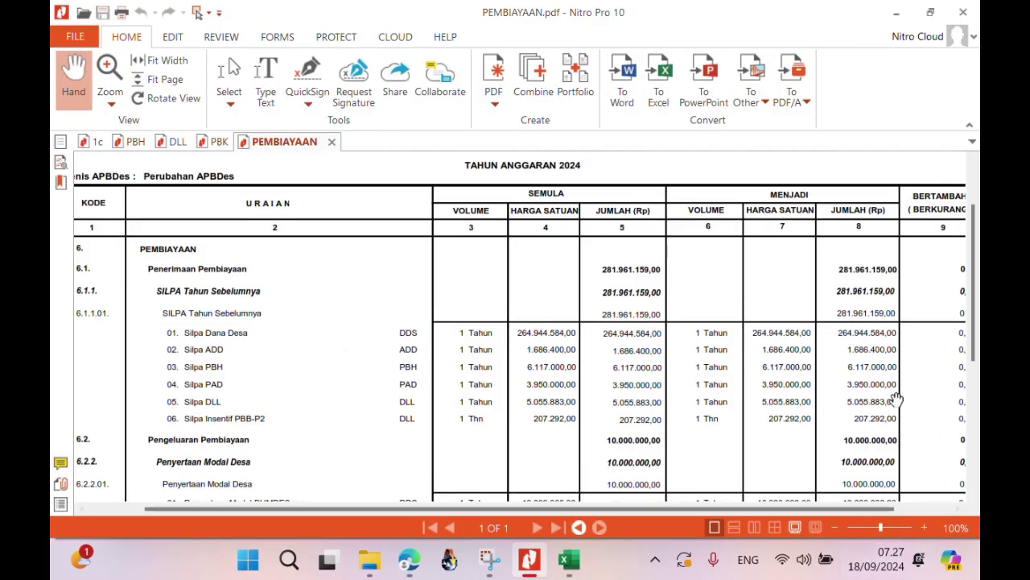
{"action": "mouse_move", "coordinate": [571, 564]}
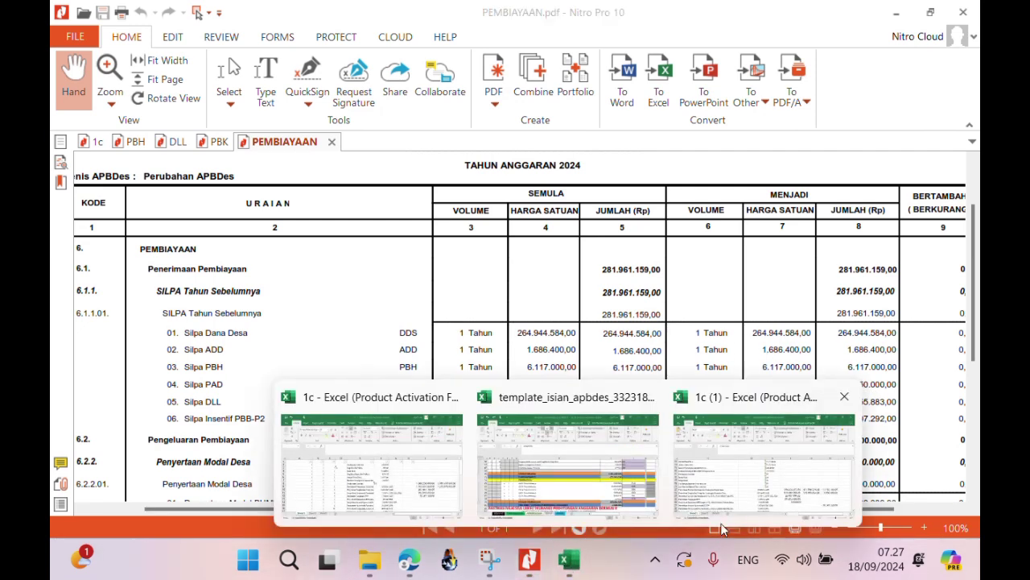
{"action": "mouse_move", "coordinate": [749, 508]}
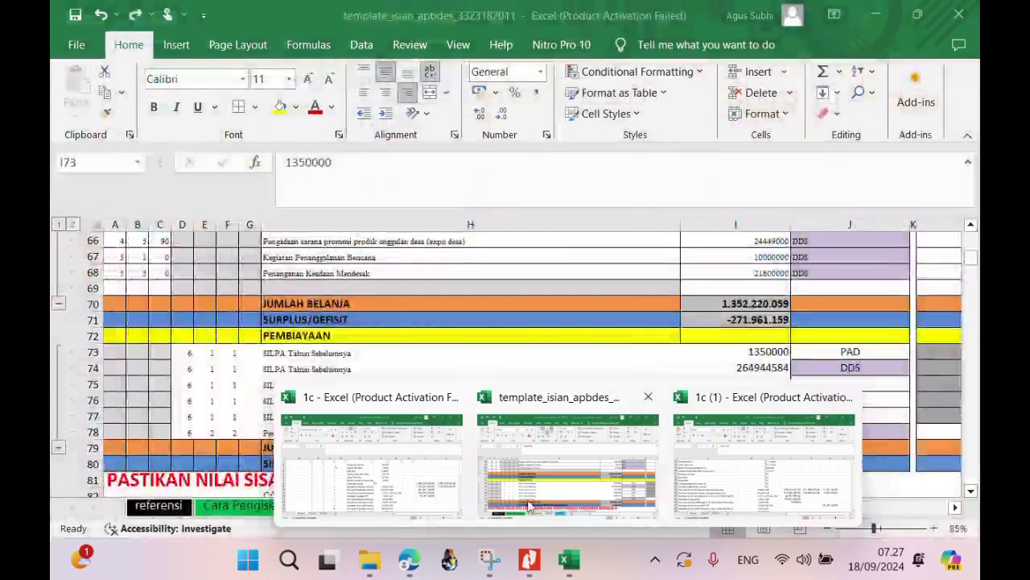
{"action": "left_click", "coordinate": [528, 499]}
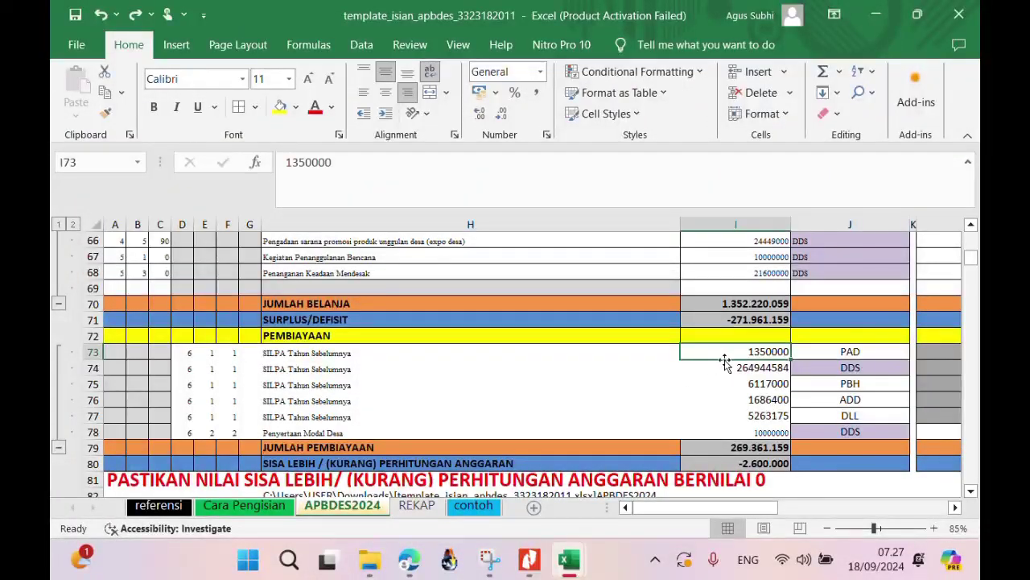
Set the PAD-funded SILPA amount in I73 to 3950000 and apply comma number formatting to the financing amounts in I73:I78.
{"action": "type", "text": "39"}
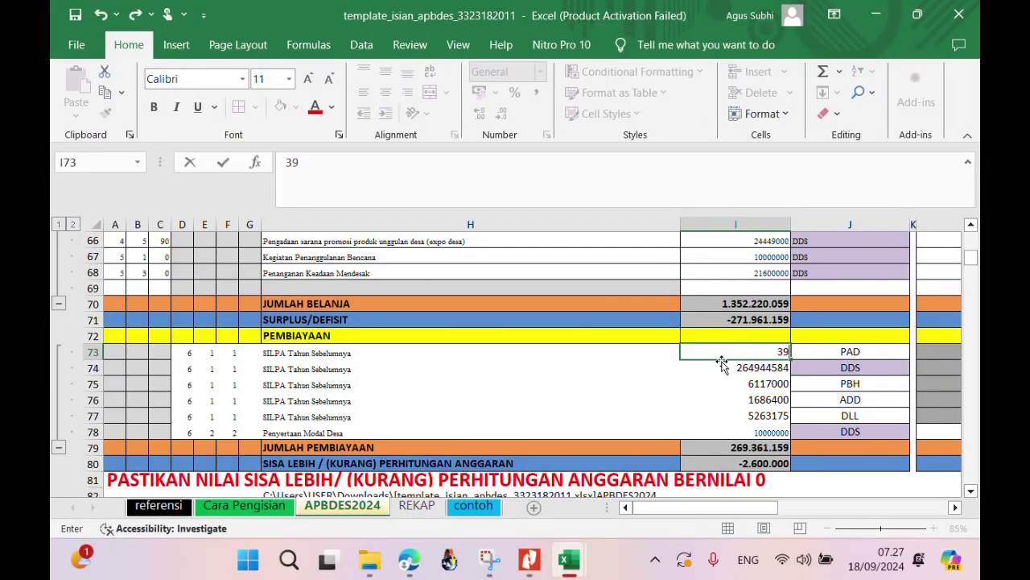
{"action": "type", "text": "500000"}
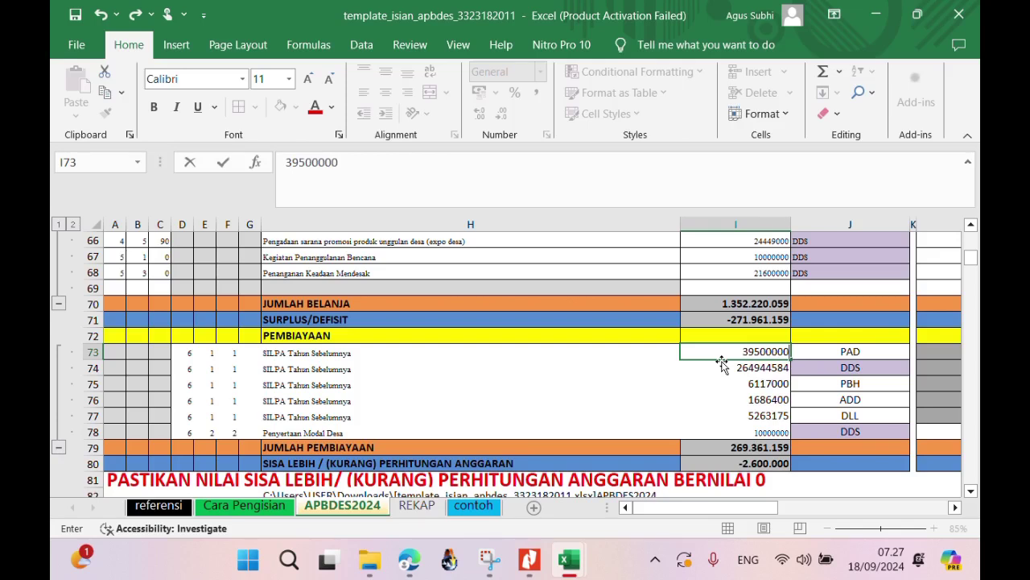
{"action": "key", "text": "Return"}
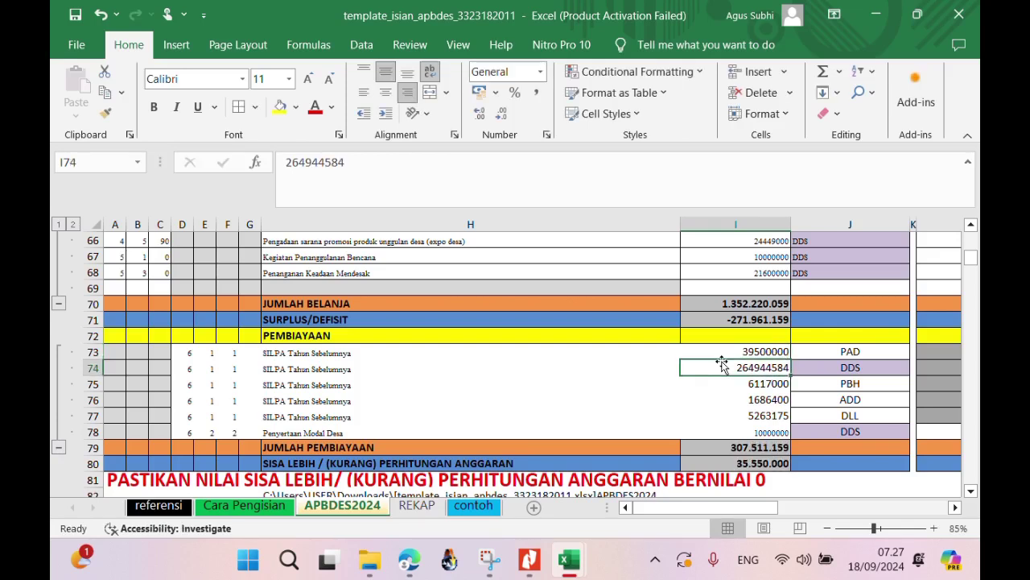
{"action": "left_click", "coordinate": [733, 350]}
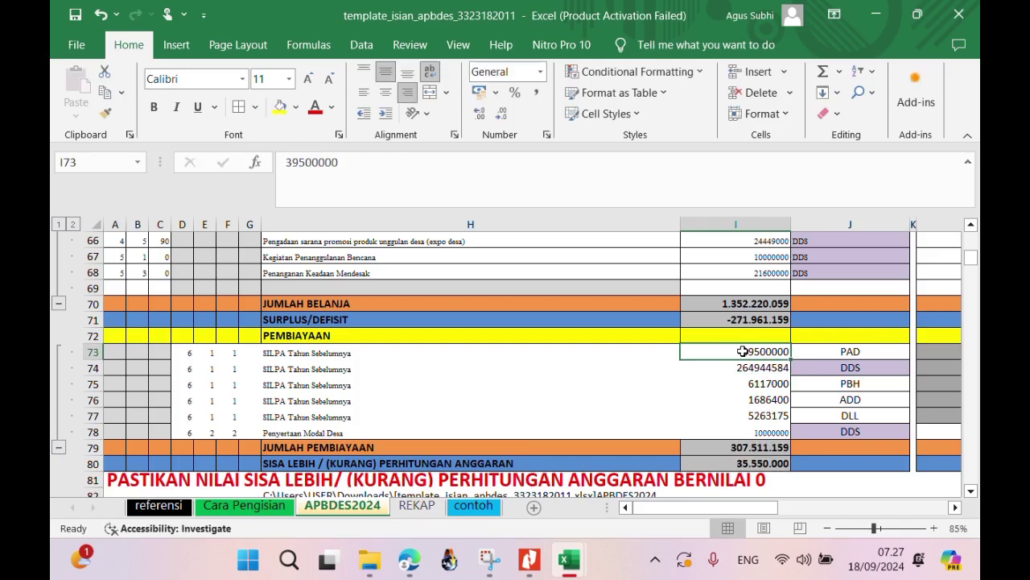
{"action": "left_click", "coordinate": [536, 92]}
{"action": "left_click", "coordinate": [380, 171]}
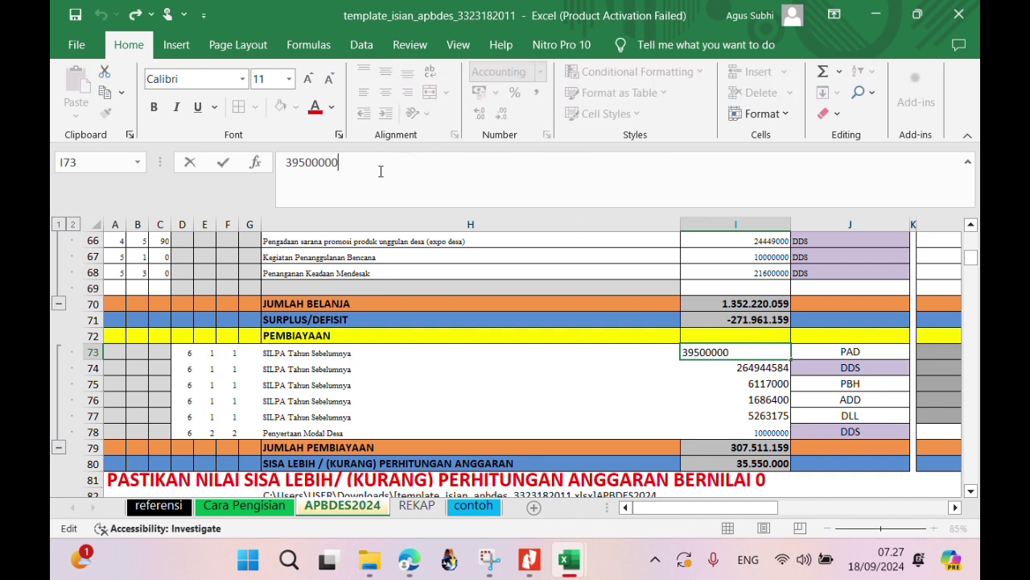
{"action": "key", "text": "Return"}
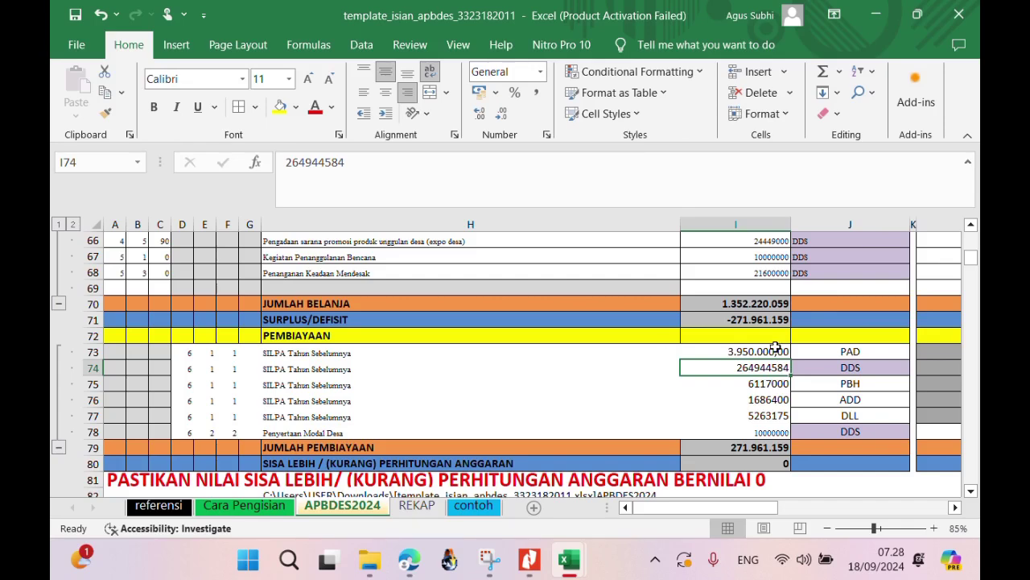
{"action": "left_click_drag", "start_coordinate": [774, 349], "coordinate": [777, 431]}
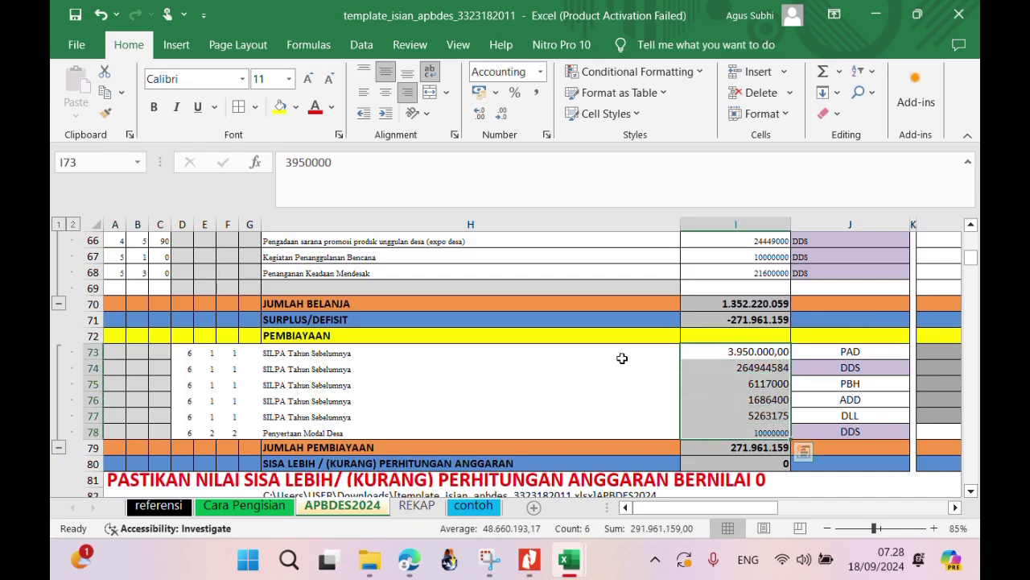
{"action": "left_click", "coordinate": [535, 92]}
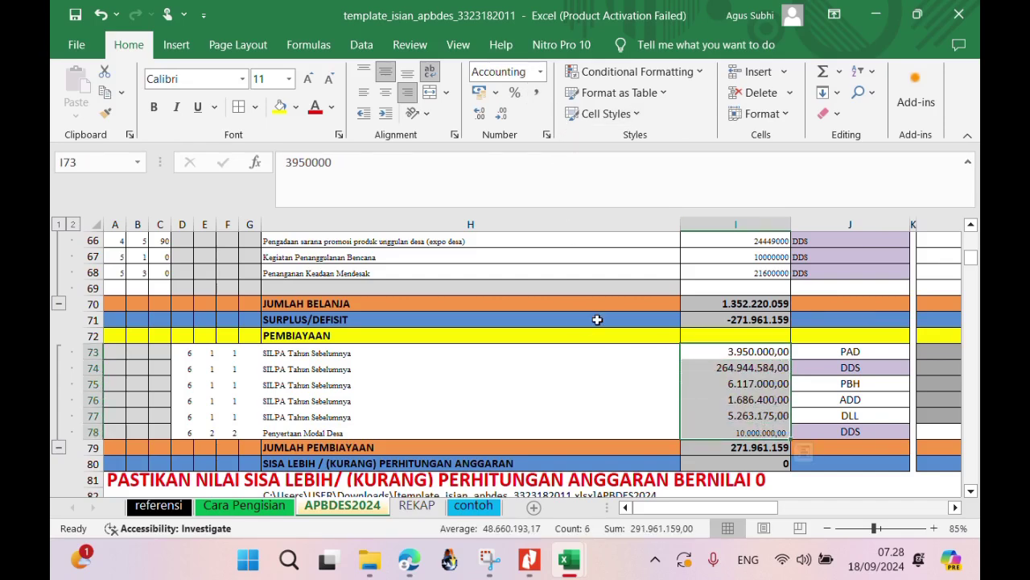
Compare the SILPA amounts by funding source with PEMBIAYAAN.pdf in Nitro Pro, and return to the Excel workbook.
{"action": "left_click", "coordinate": [745, 384]}
{"action": "left_click", "coordinate": [529, 564]}
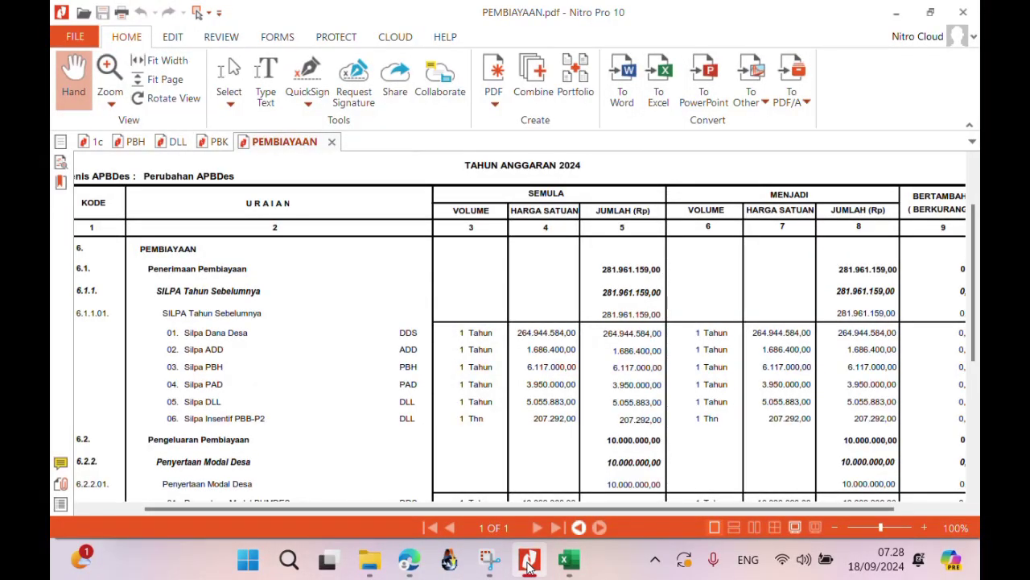
{"action": "left_click", "coordinate": [529, 565]}
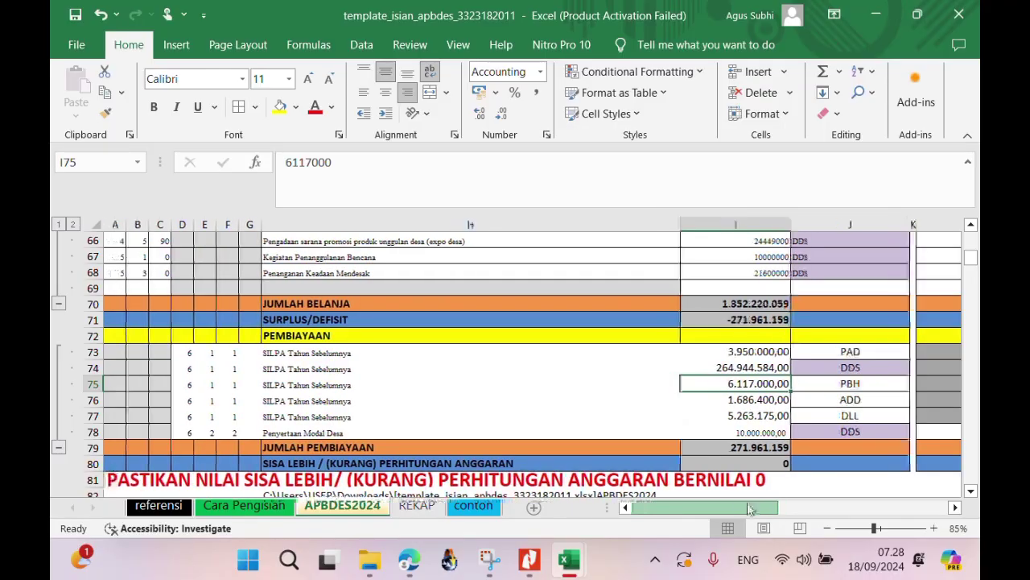
{"action": "left_click", "coordinate": [774, 481]}
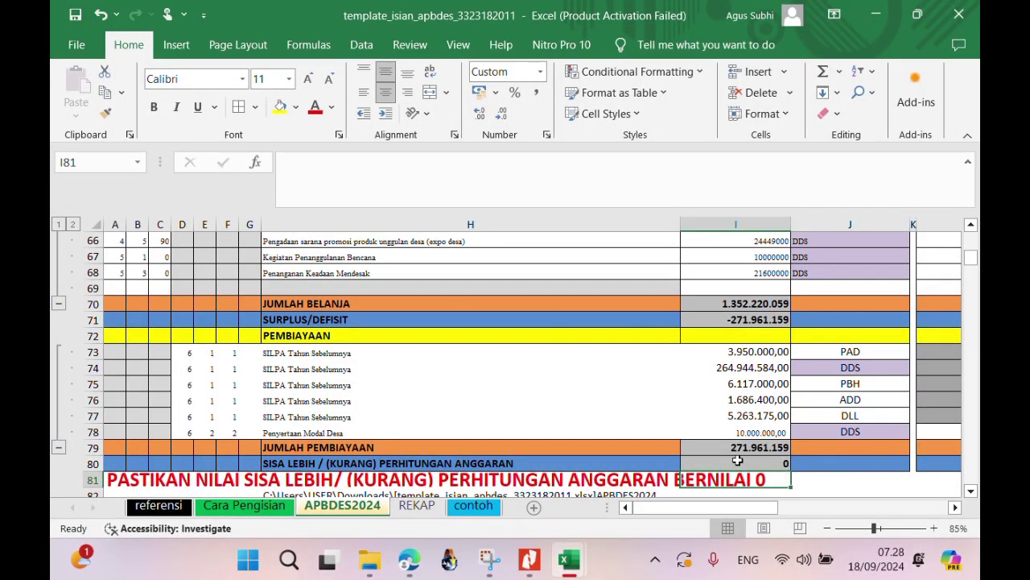
Examine the CEK table on APBDES2024, checking the PAD balance in X3 and the income, expenditure and financing behind it.
{"action": "left_click_drag", "start_coordinate": [748, 507], "coordinate": [918, 508]}
{"action": "scroll", "coordinate": [851, 451], "scroll_direction": "up", "scroll_amount": 20}
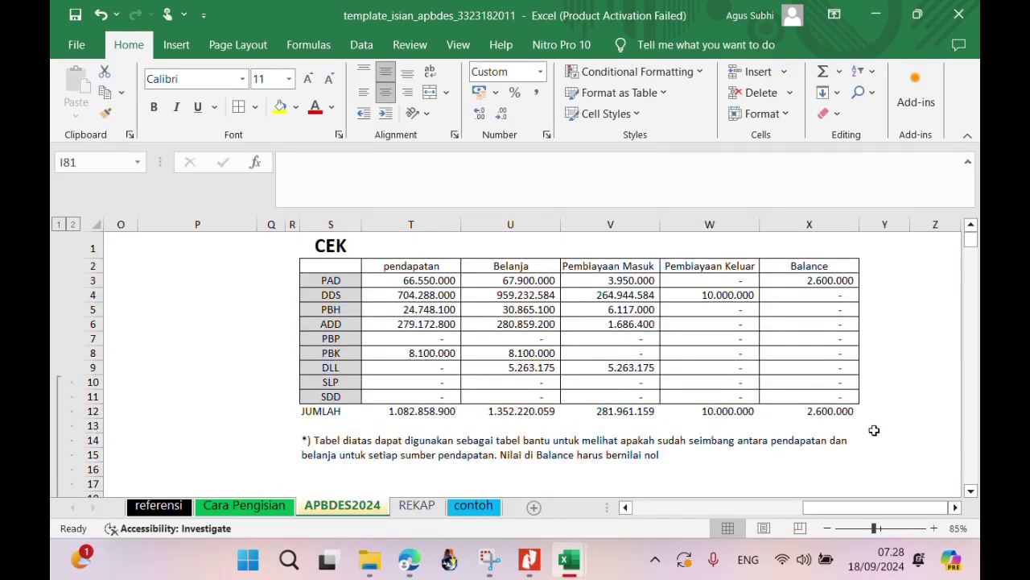
{"action": "left_click", "coordinate": [835, 278]}
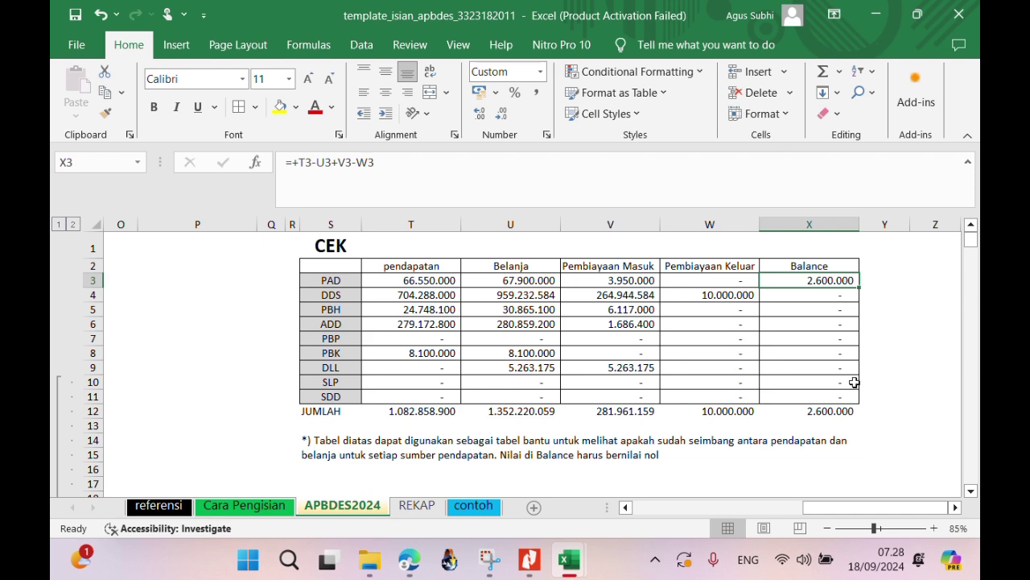
{"action": "left_click_drag", "start_coordinate": [821, 508], "coordinate": [701, 516]}
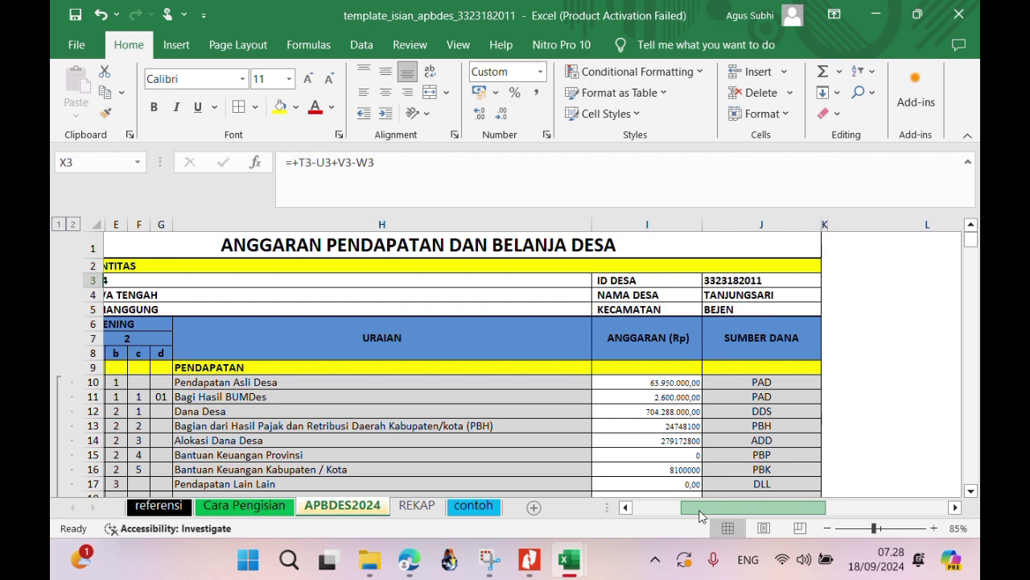
{"action": "left_click_drag", "start_coordinate": [700, 515], "coordinate": [801, 498]}
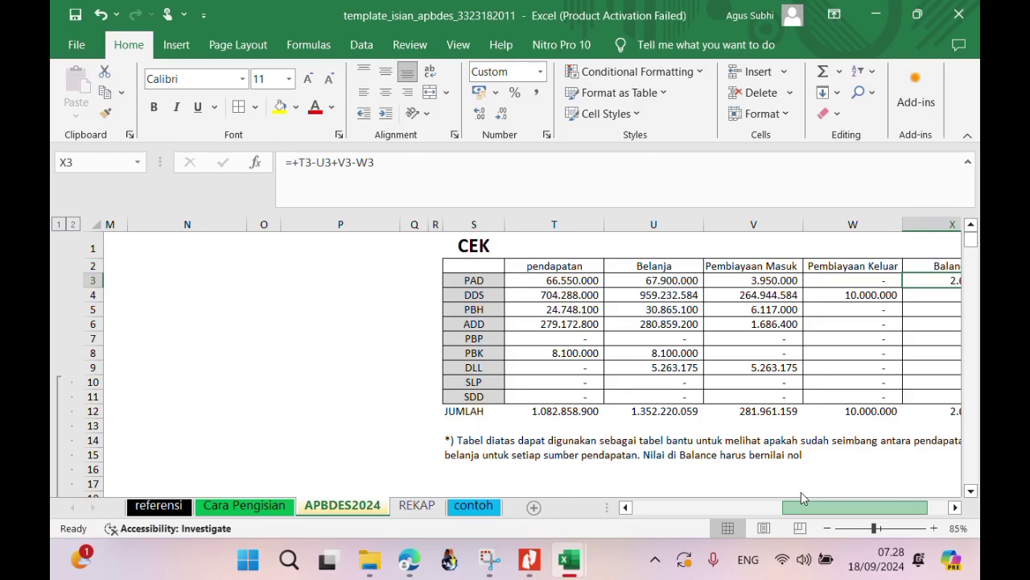
{"action": "scroll", "coordinate": [801, 492], "scroll_direction": "right", "scroll_amount": 2}
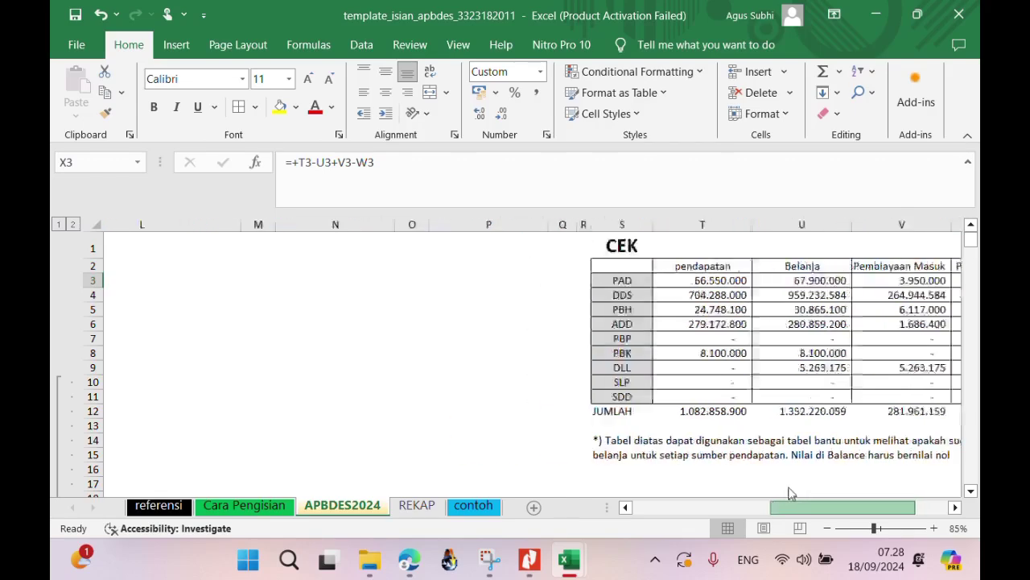
Recheck the PAD-funded SILPA amount in I73 against Silpa PAD in PEMBIAYAAN.pdf in Nitro Pro, and return to the Excel workbook.
{"action": "left_click_drag", "start_coordinate": [812, 502], "coordinate": [684, 489]}
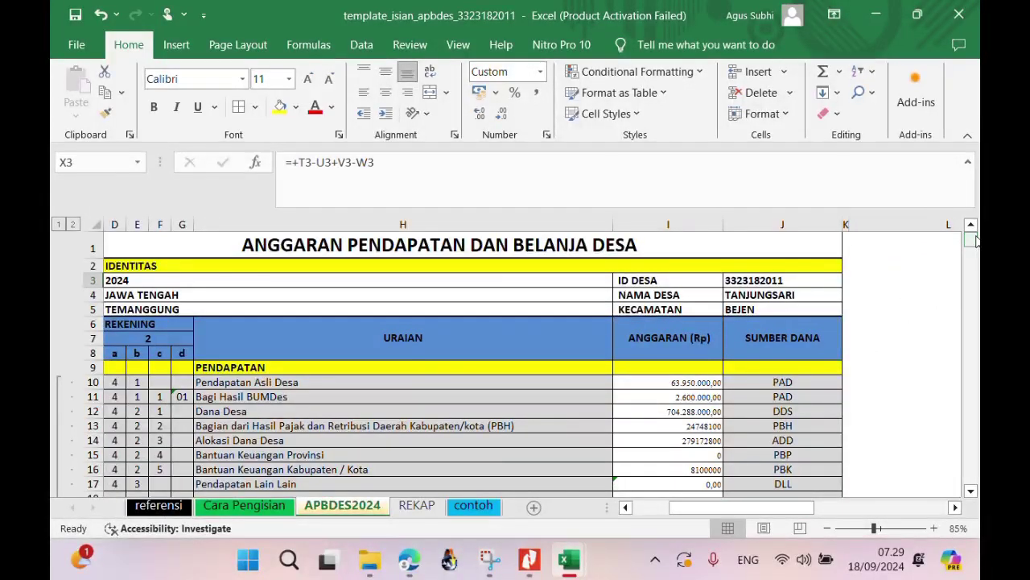
{"action": "left_click_drag", "start_coordinate": [972, 240], "coordinate": [977, 258]}
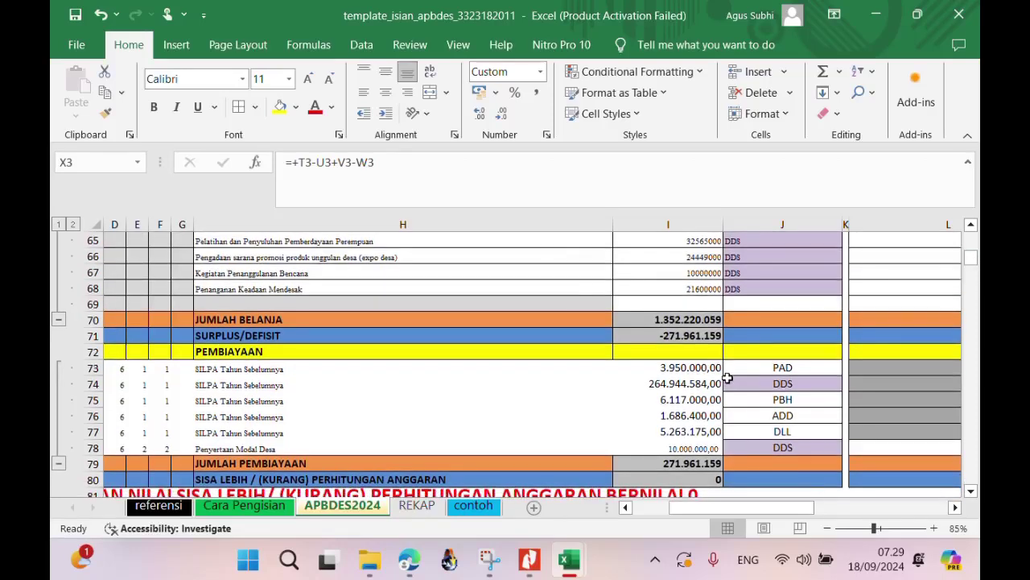
{"action": "left_click", "coordinate": [702, 370]}
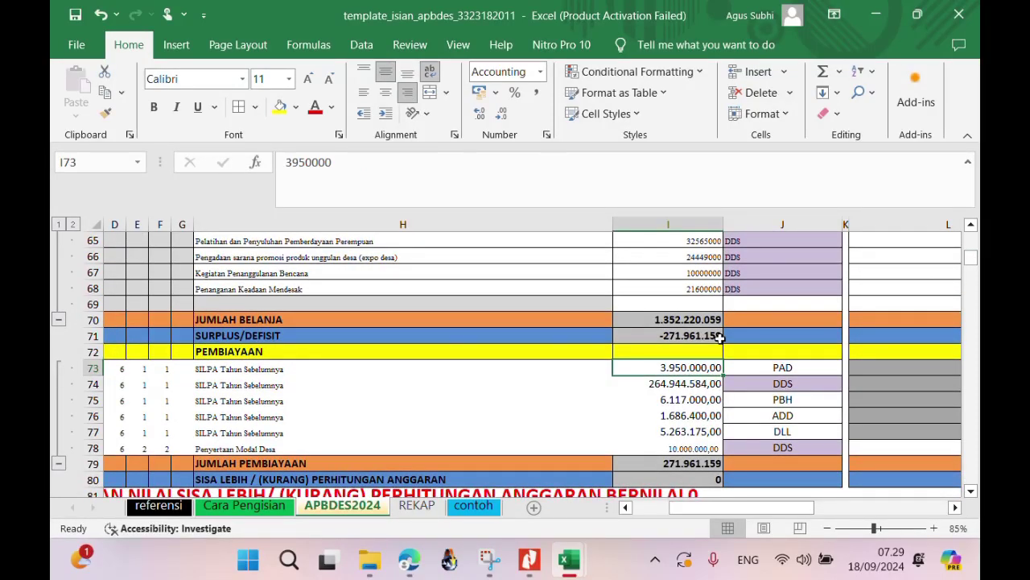
{"action": "left_click", "coordinate": [704, 302]}
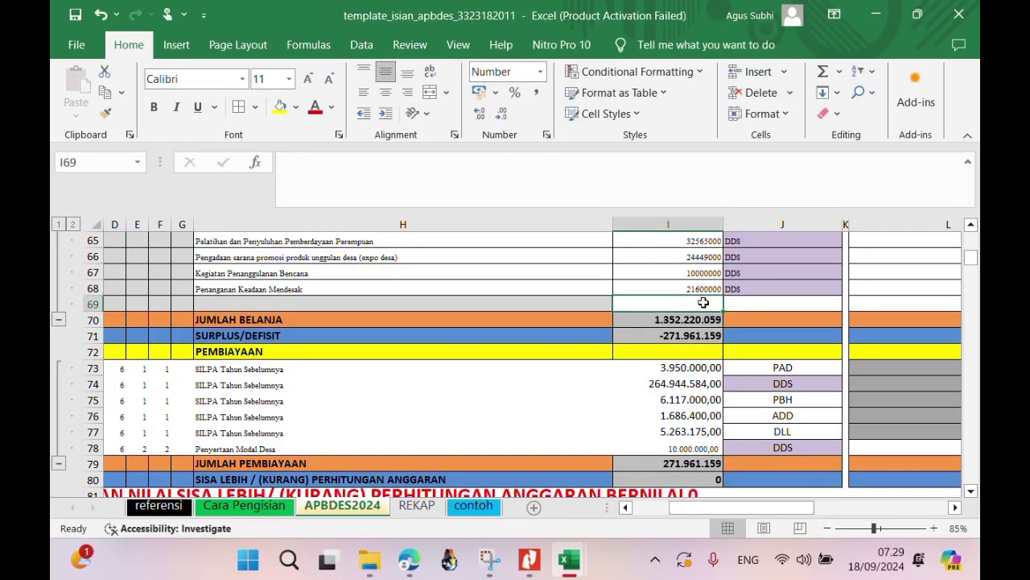
{"action": "left_click", "coordinate": [700, 372]}
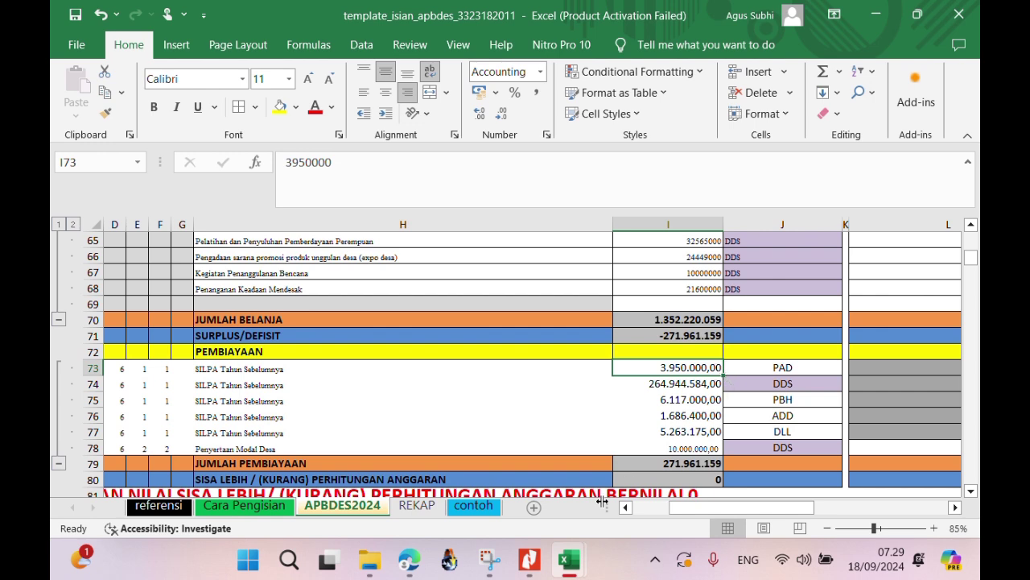
{"action": "left_click", "coordinate": [529, 561]}
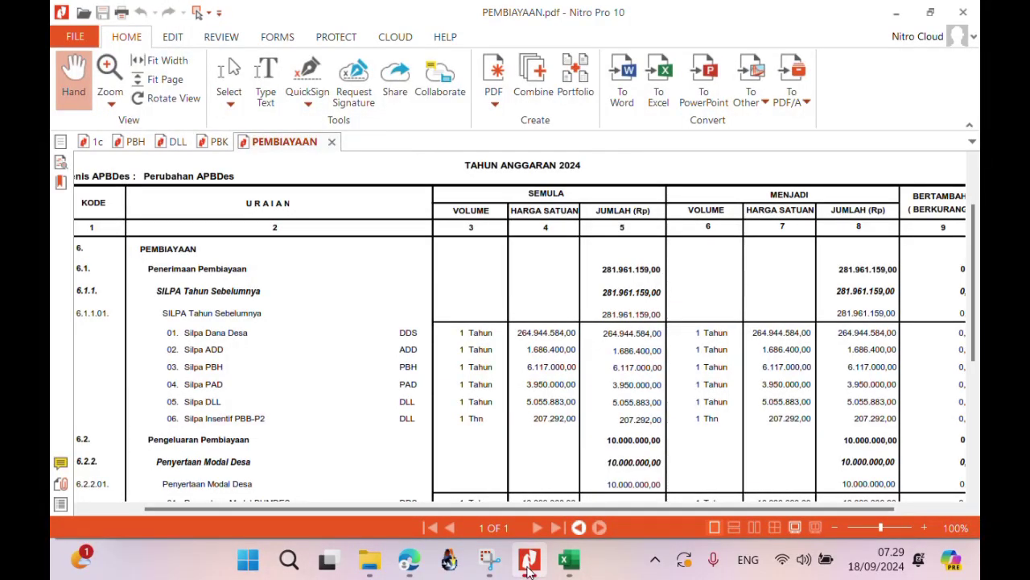
{"action": "left_click", "coordinate": [529, 567]}
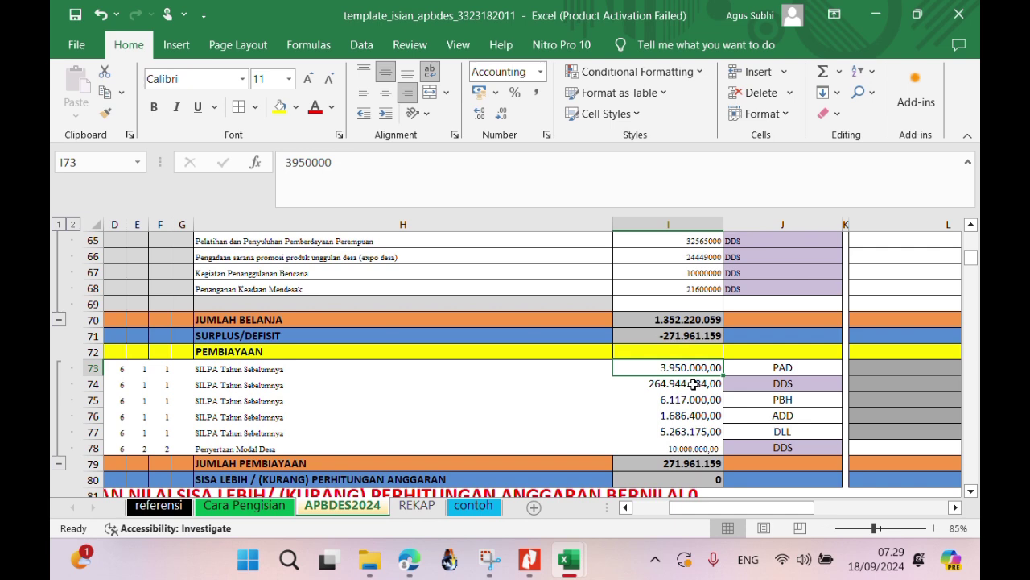
Go back up to the income section and select the PAD-funded Bagi Hasil BUMDes amount in I11.
{"action": "left_click_drag", "start_coordinate": [756, 508], "coordinate": [791, 504]}
{"action": "scroll", "coordinate": [826, 494], "scroll_direction": "up", "scroll_amount": 20}
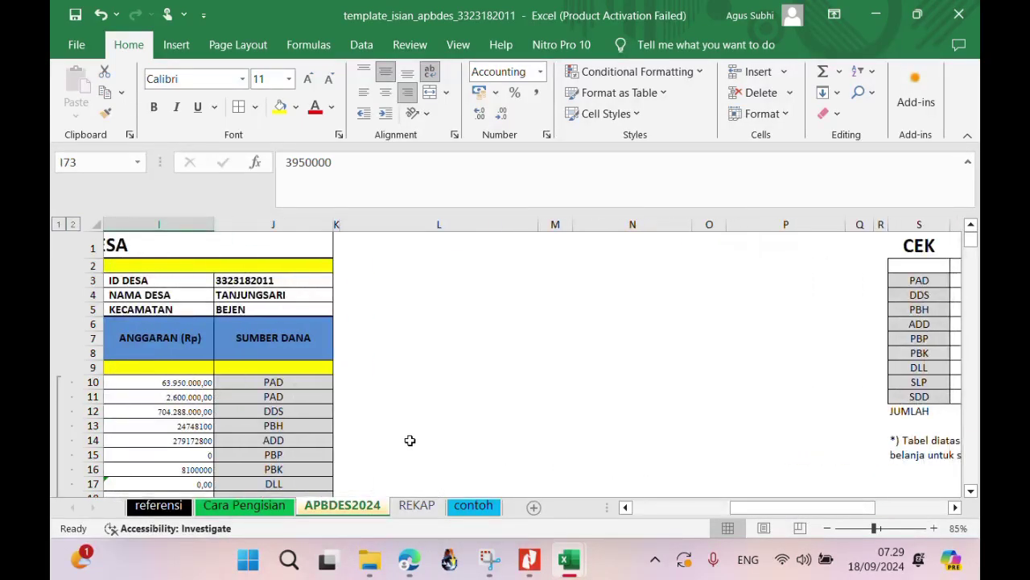
{"action": "left_click", "coordinate": [195, 396]}
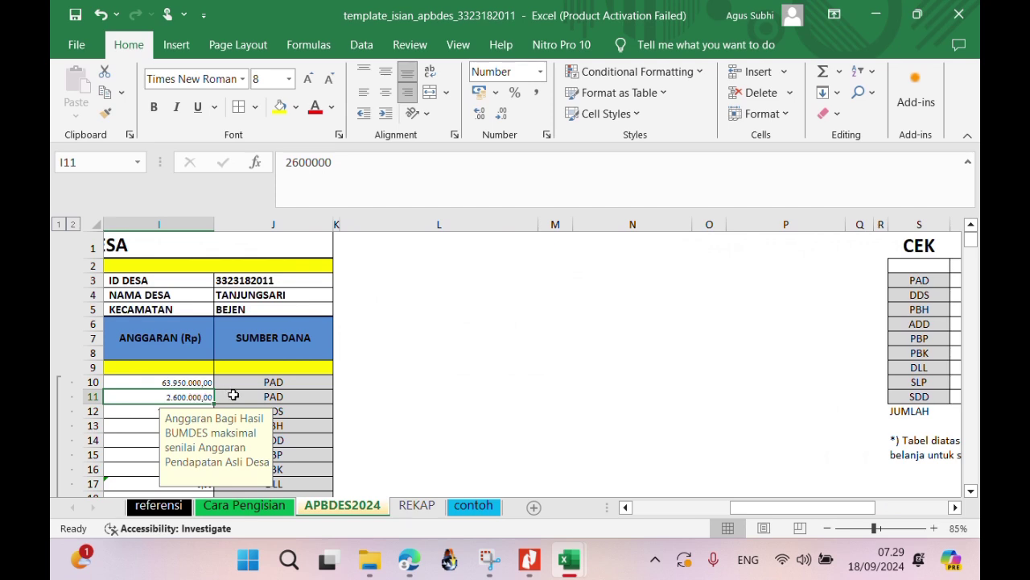
Compare the PAD-funded income amounts in I10 and I11 with the PAD row of the CEK table.
{"action": "left_click", "coordinate": [235, 396]}
{"action": "left_click", "coordinate": [202, 382]}
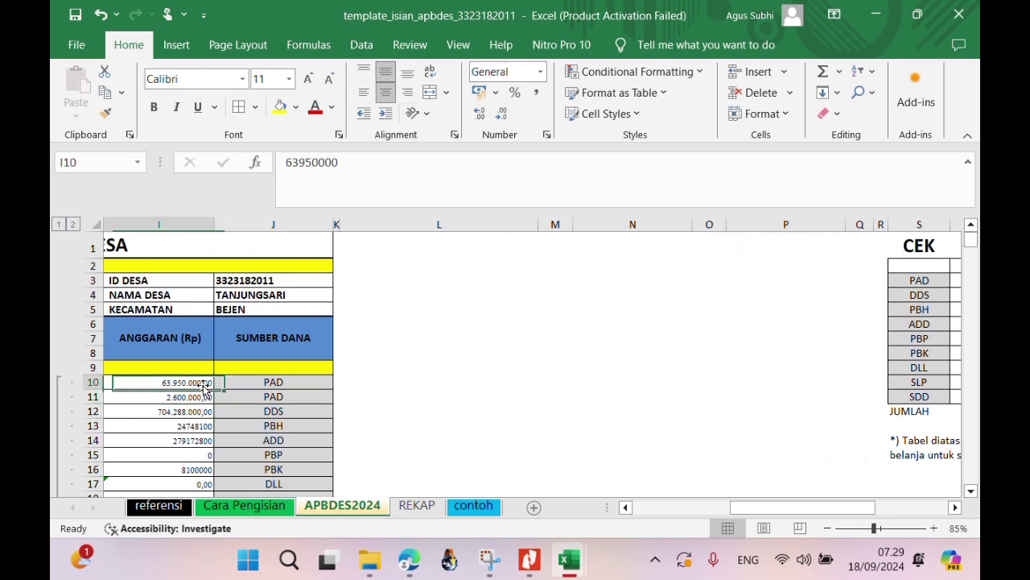
{"action": "left_click", "coordinate": [194, 396]}
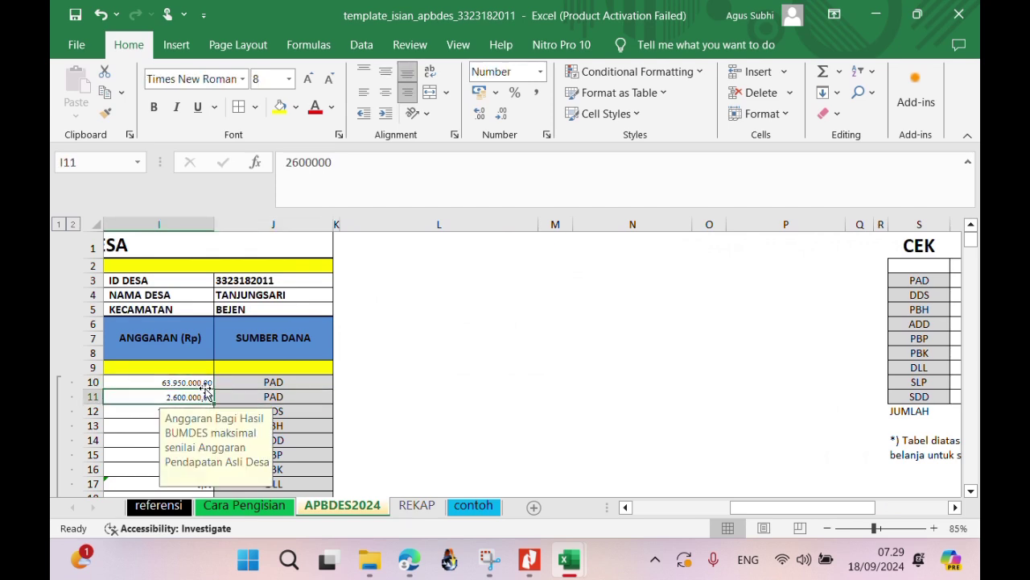
{"action": "left_click", "coordinate": [198, 383]}
{"action": "left_click", "coordinate": [237, 408]}
{"action": "left_click", "coordinate": [206, 396]}
{"action": "left_click", "coordinate": [926, 293]}
{"action": "left_click", "coordinate": [920, 281]}
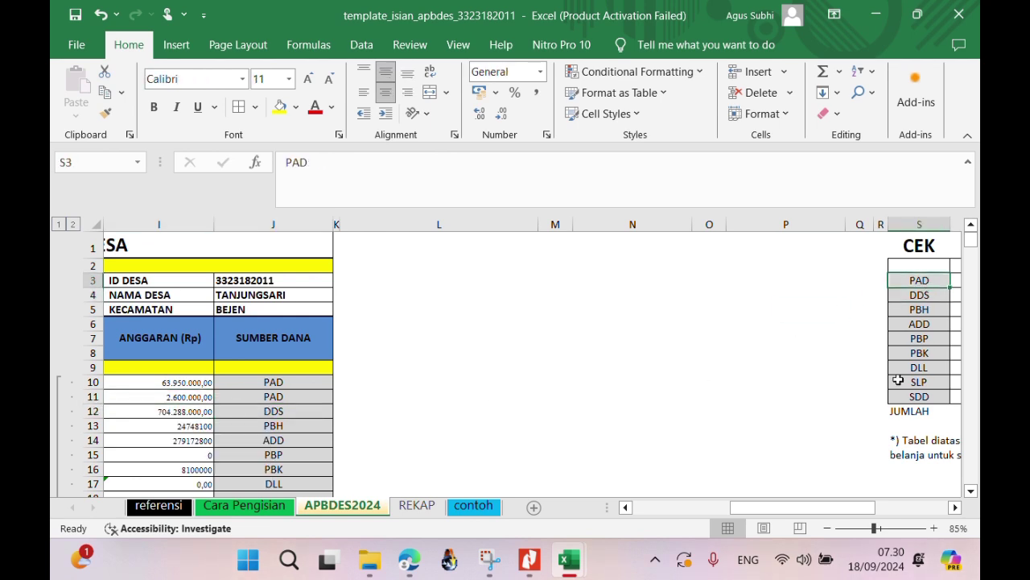
Clear the PAD funding source of Bagi Hasil BUMDes in J11 and check the CEK table against the row.
{"action": "mouse_move", "coordinate": [834, 513]}
{"action": "left_mouse_down"}
{"action": "mouse_move", "coordinate": [863, 513]}
{"action": "mouse_move", "coordinate": [827, 513]}
{"action": "left_mouse_up"}
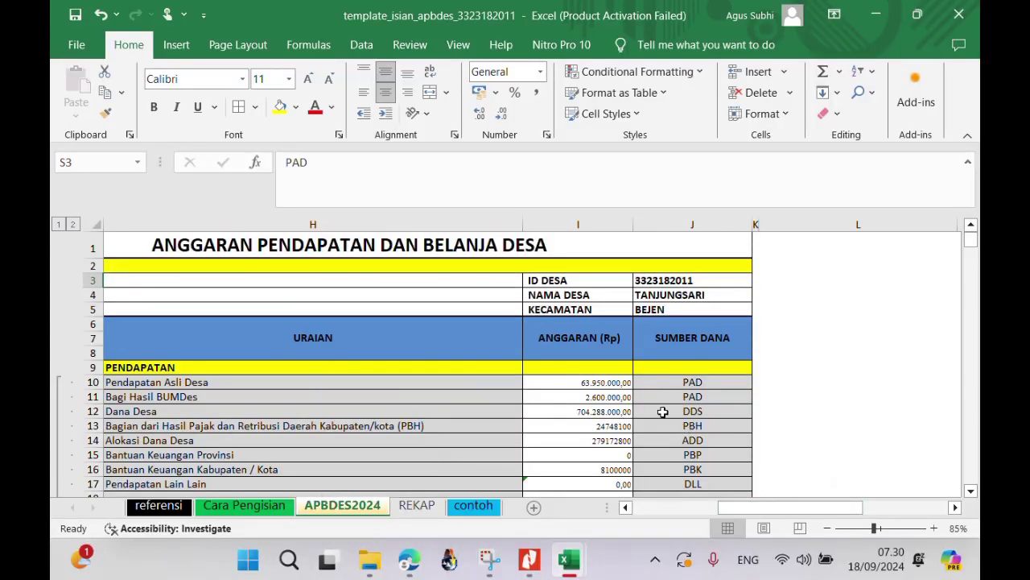
{"action": "left_click", "coordinate": [613, 397]}
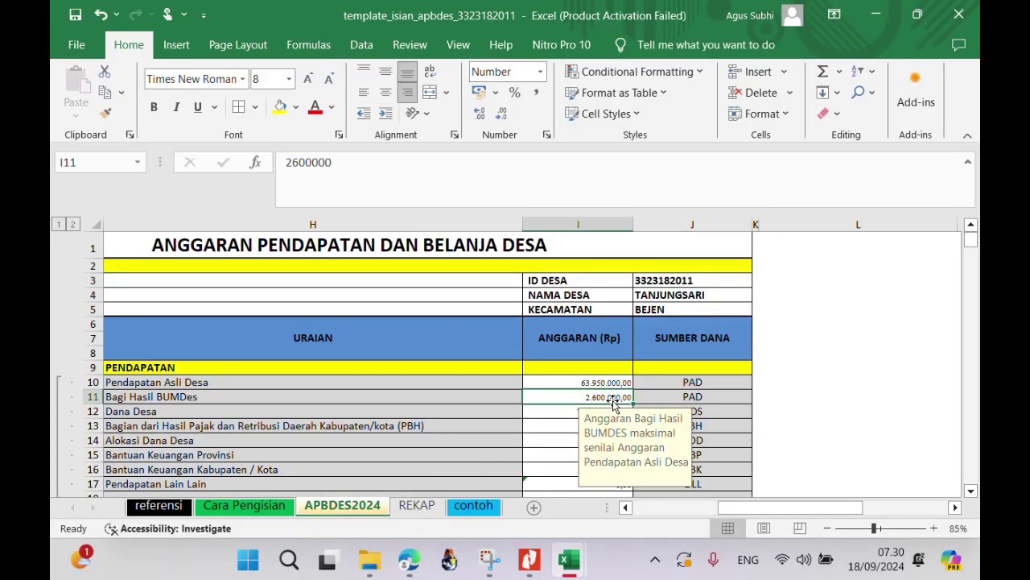
{"action": "left_click", "coordinate": [662, 399]}
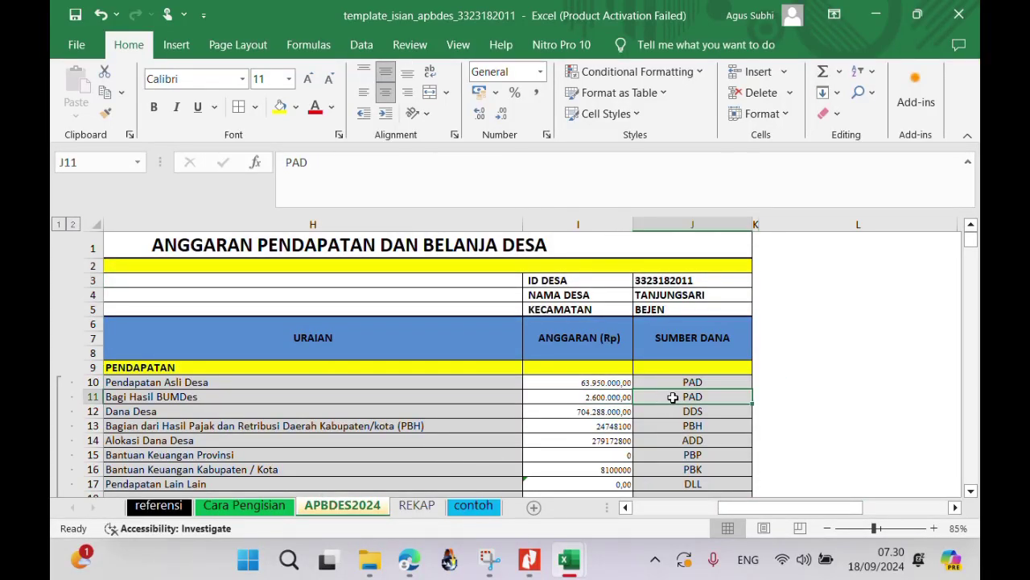
{"action": "key", "text": "Delete"}
{"action": "left_click", "coordinate": [813, 396]}
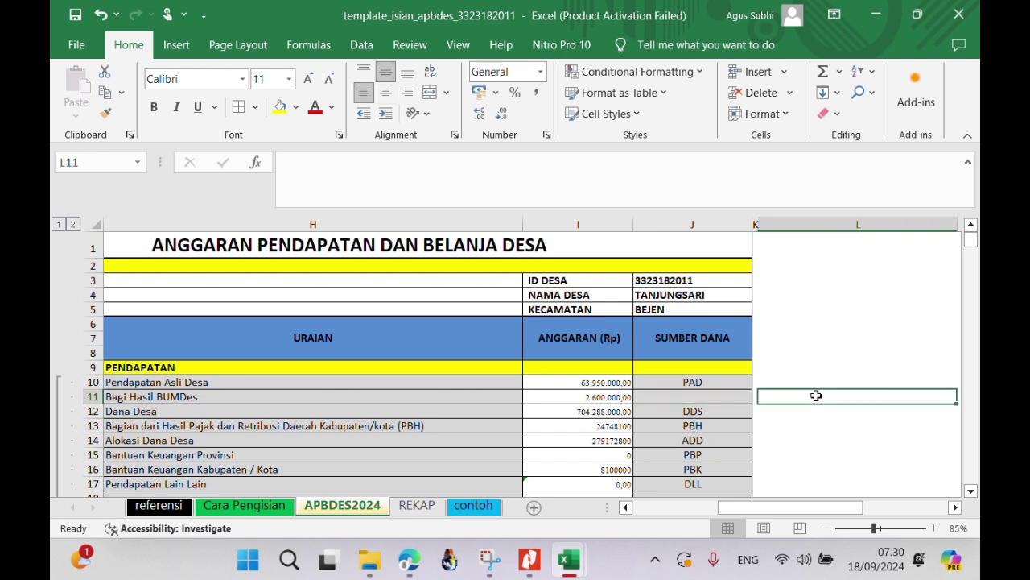
{"action": "mouse_move", "coordinate": [786, 513]}
{"action": "left_mouse_down"}
{"action": "mouse_move", "coordinate": [836, 516]}
{"action": "mouse_move", "coordinate": [870, 538]}
{"action": "mouse_move", "coordinate": [804, 485]}
{"action": "mouse_move", "coordinate": [770, 507]}
{"action": "left_mouse_up"}
{"action": "left_click", "coordinate": [212, 395]}
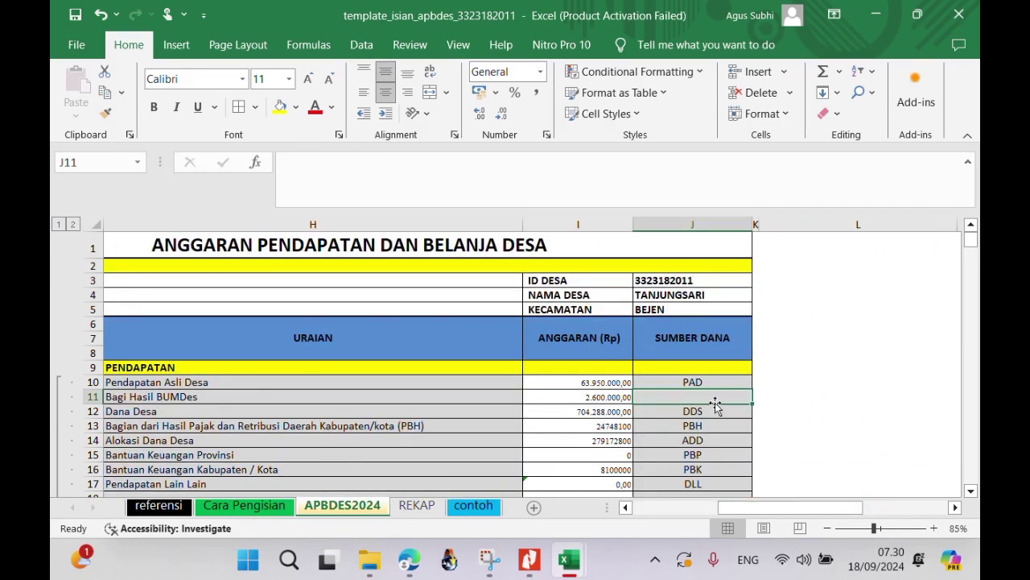
{"action": "left_click", "coordinate": [624, 398]}
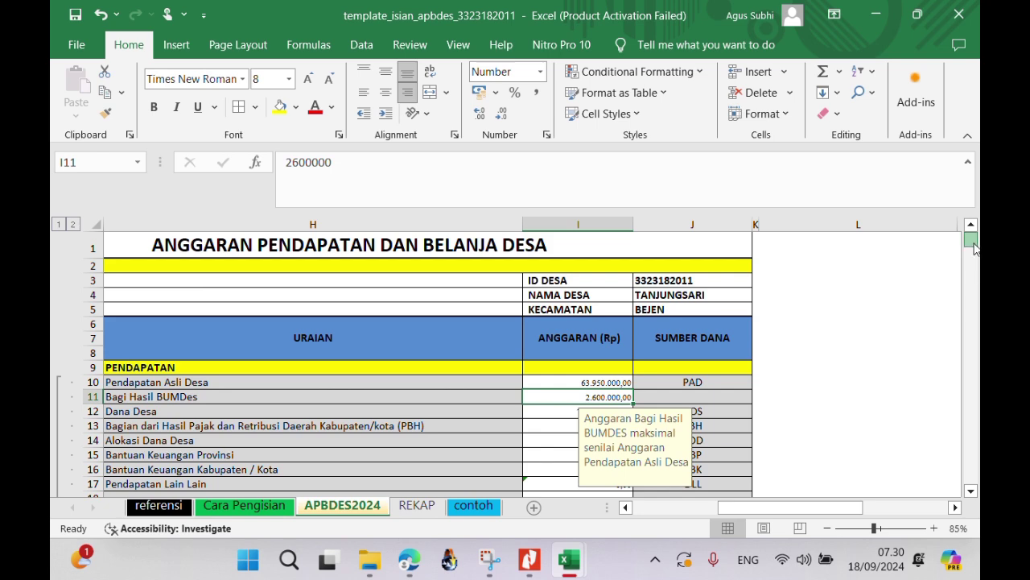
Review the expenditure and financing rows down to the balance in row 80, and return to the tagging headers in row 20.
{"action": "scroll", "coordinate": [777, 449], "scroll_direction": "down", "scroll_amount": 14}
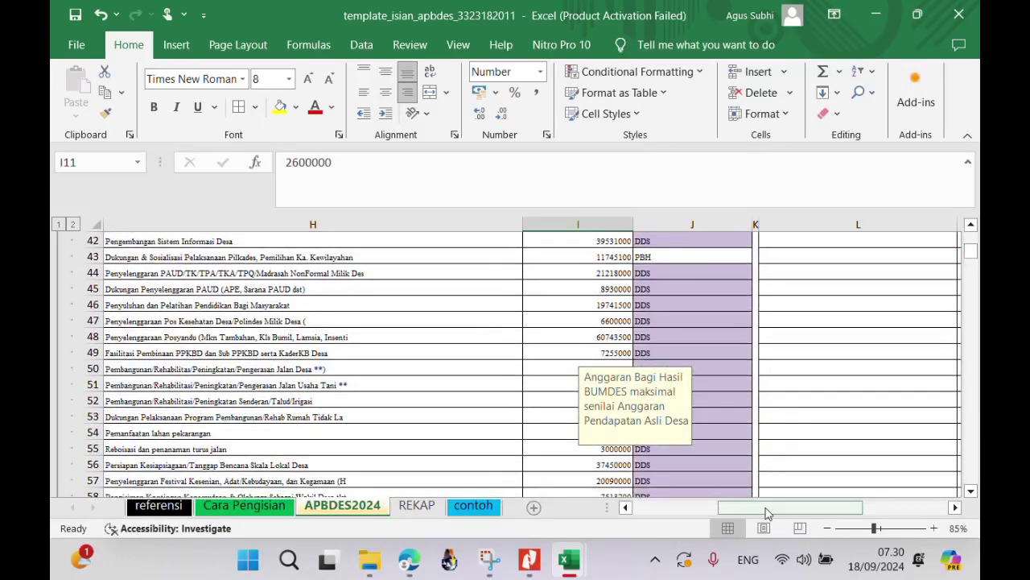
{"action": "left_click_drag", "start_coordinate": [768, 509], "coordinate": [780, 488]}
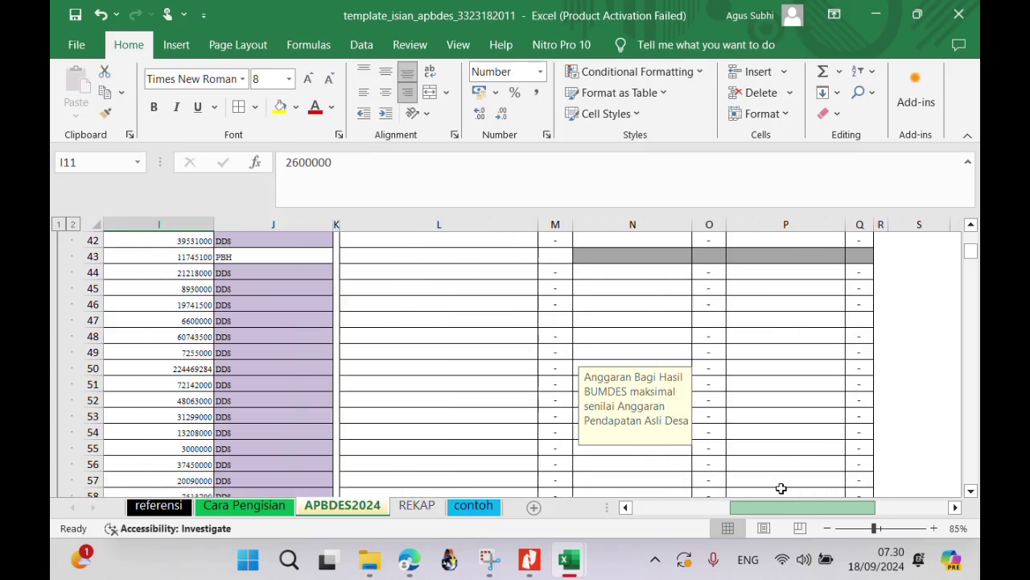
{"action": "left_click_drag", "start_coordinate": [971, 254], "coordinate": [971, 249]}
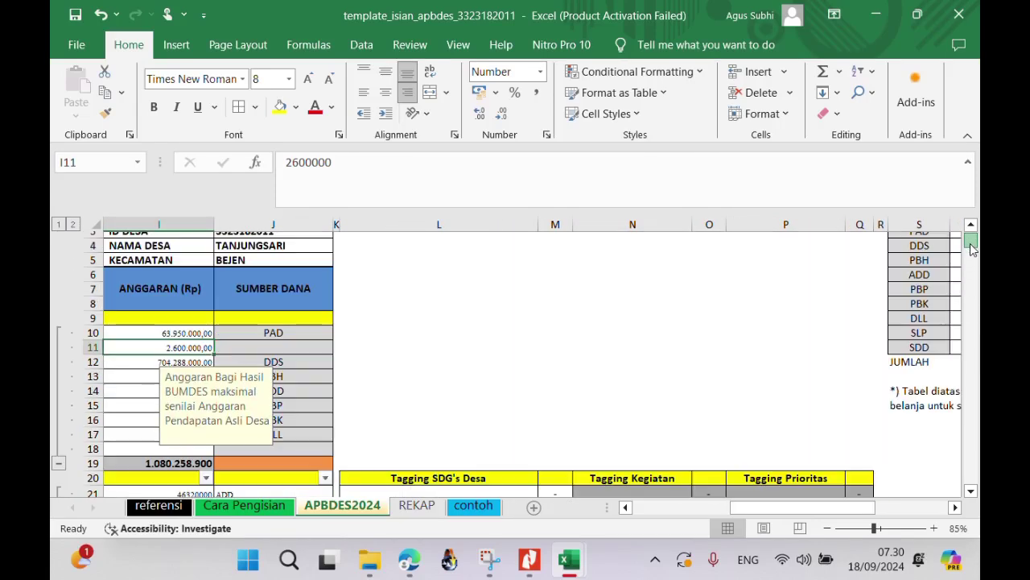
{"action": "scroll", "coordinate": [971, 250], "scroll_direction": "down", "scroll_amount": 7}
{"action": "left_click", "coordinate": [534, 379]}
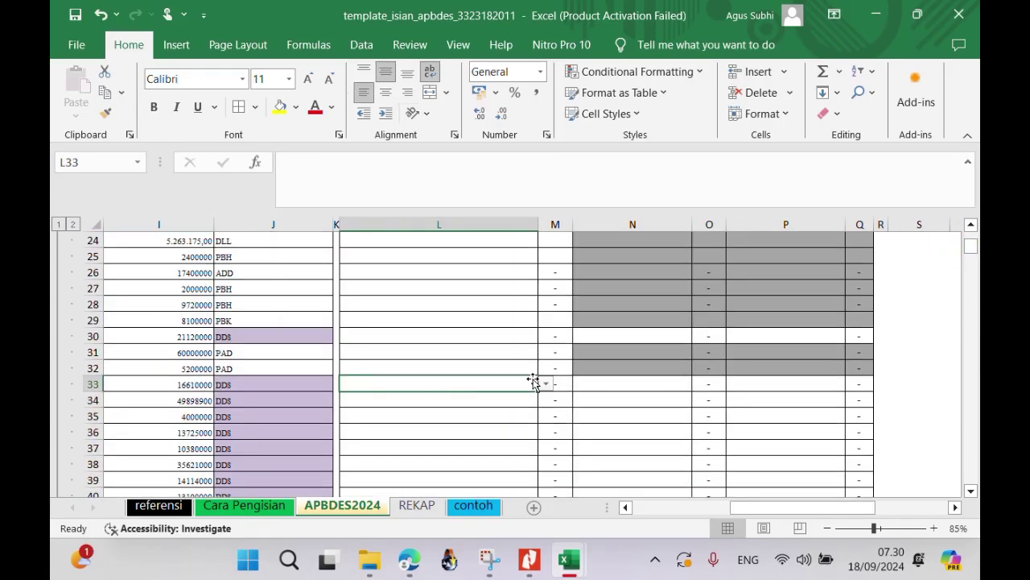
{"action": "scroll", "coordinate": [532, 381], "scroll_direction": "up", "scroll_amount": 8}
{"action": "scroll", "coordinate": [533, 382], "scroll_direction": "down", "scroll_amount": 20}
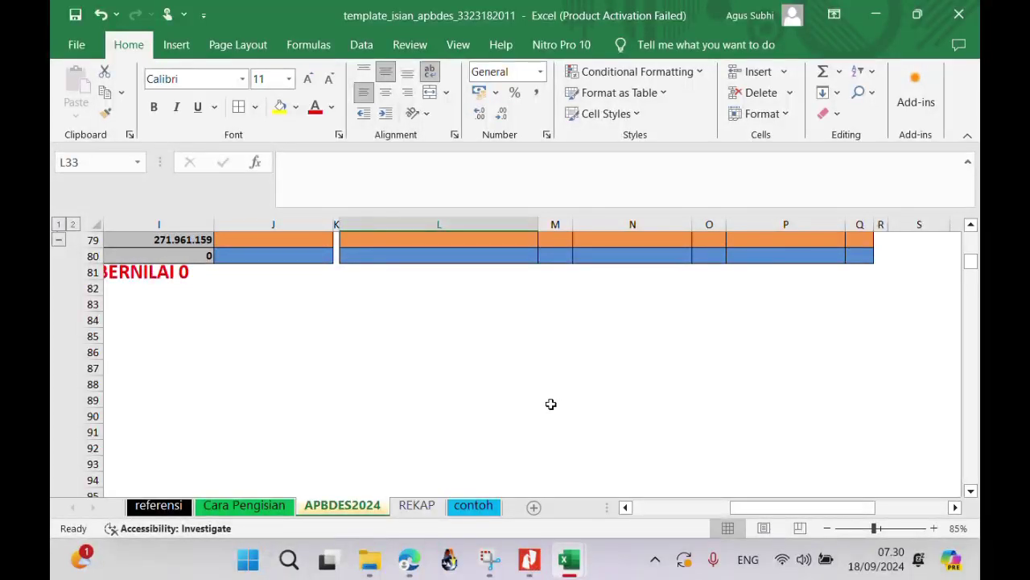
{"action": "left_click", "coordinate": [971, 226]}
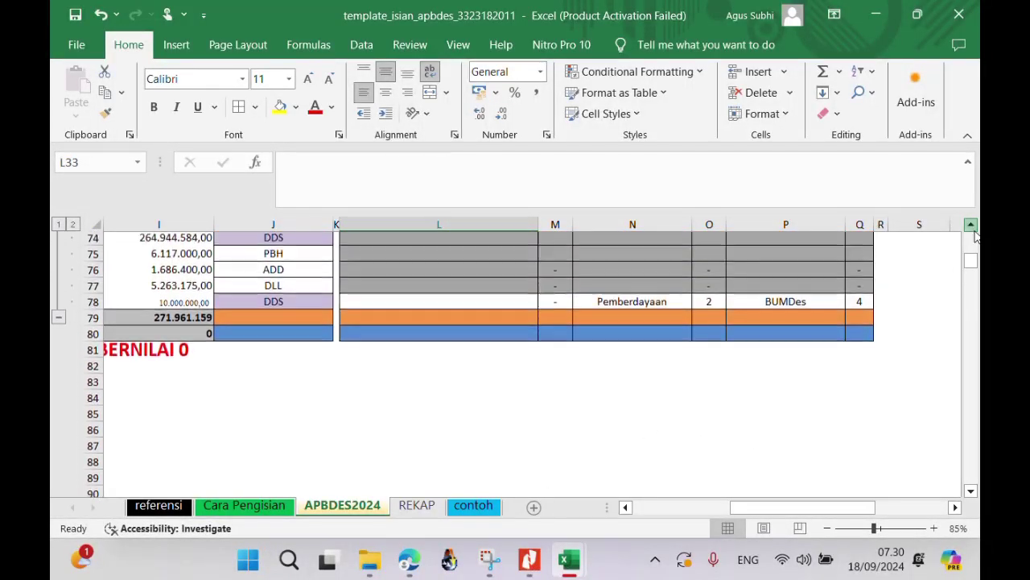
{"action": "scroll", "coordinate": [974, 234], "scroll_direction": "up", "scroll_amount": 11}
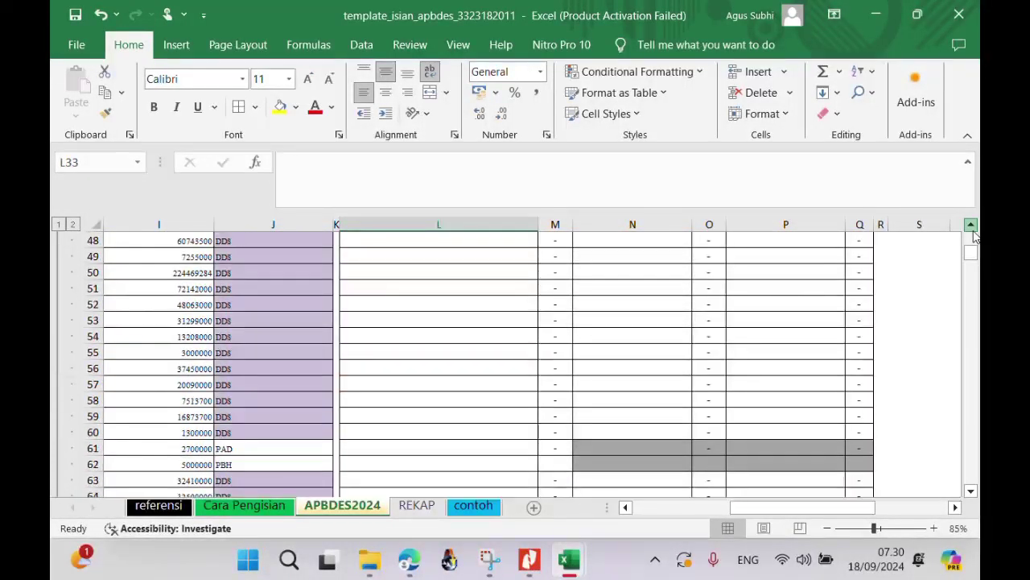
{"action": "scroll", "coordinate": [975, 233], "scroll_direction": "up", "scroll_amount": 9}
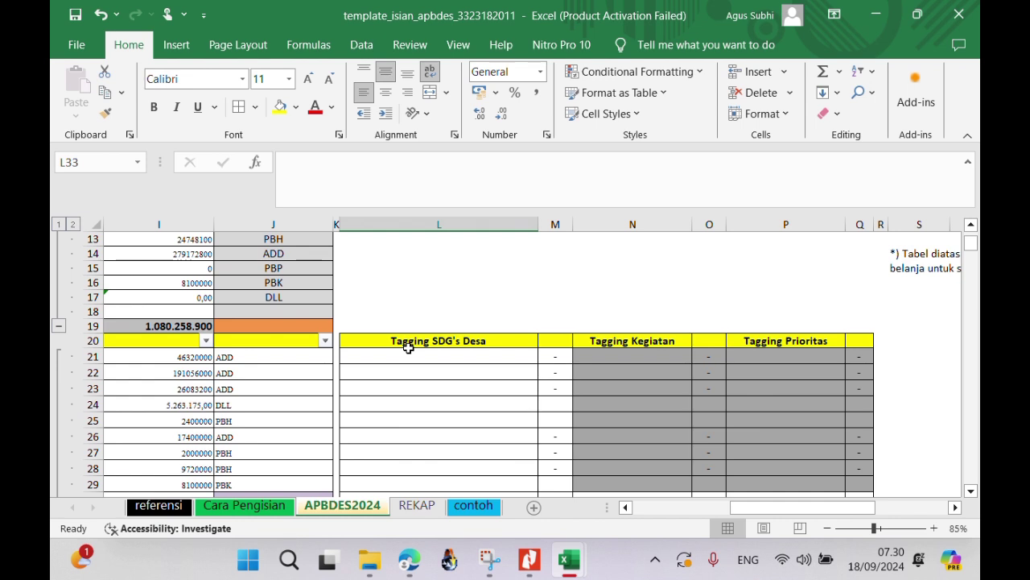
Set the Tagging SDG's Desa of the first expenditure row, L21, to 10|Desa tanpa kesenjangan.
{"action": "left_click", "coordinate": [413, 356]}
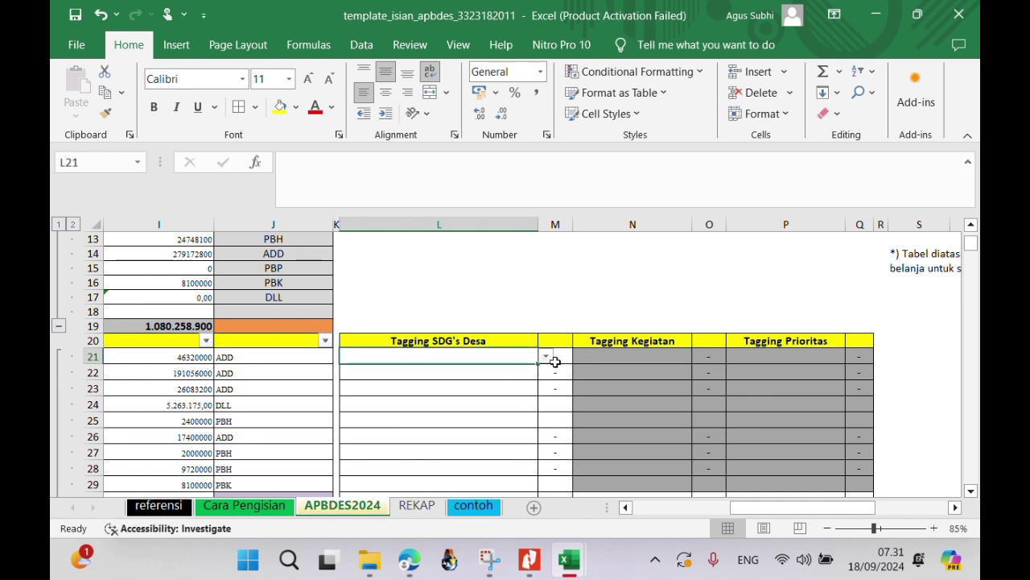
{"action": "left_click", "coordinate": [545, 358]}
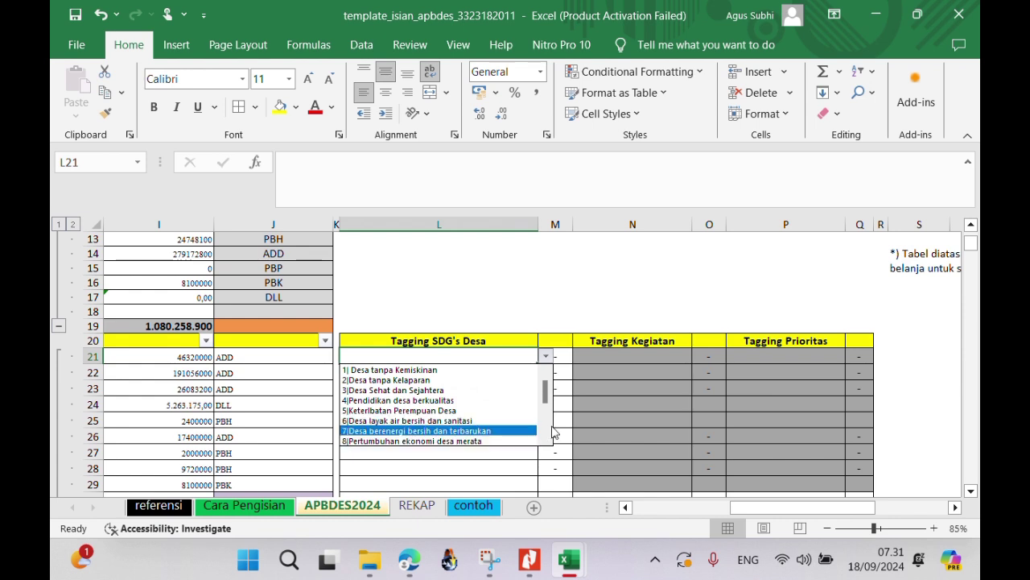
{"action": "scroll", "coordinate": [499, 434], "scroll_direction": "down", "scroll_amount": 3}
{"action": "left_click", "coordinate": [448, 380]}
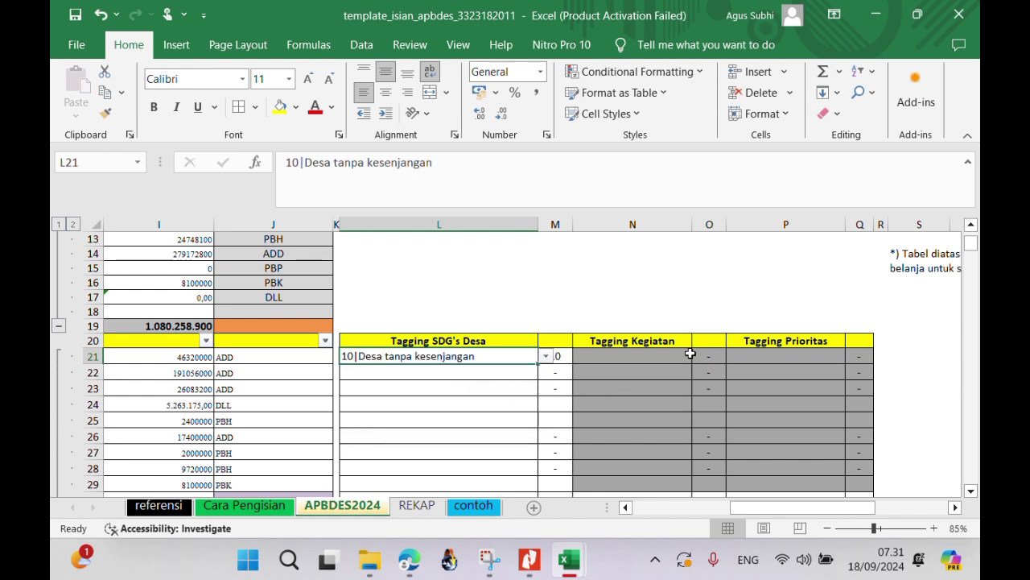
Examine which Tagging Kegiatan and Tagging Prioritas cells are greyed out in rows 21 to 32, ending on the DDS row's cell N30.
{"action": "left_click", "coordinate": [647, 357]}
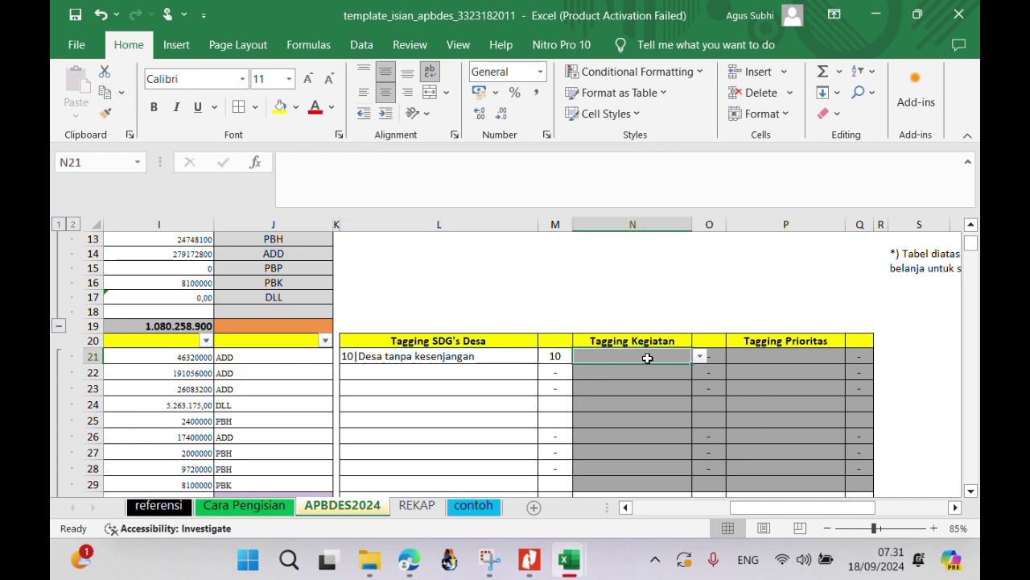
{"action": "left_click", "coordinate": [737, 358]}
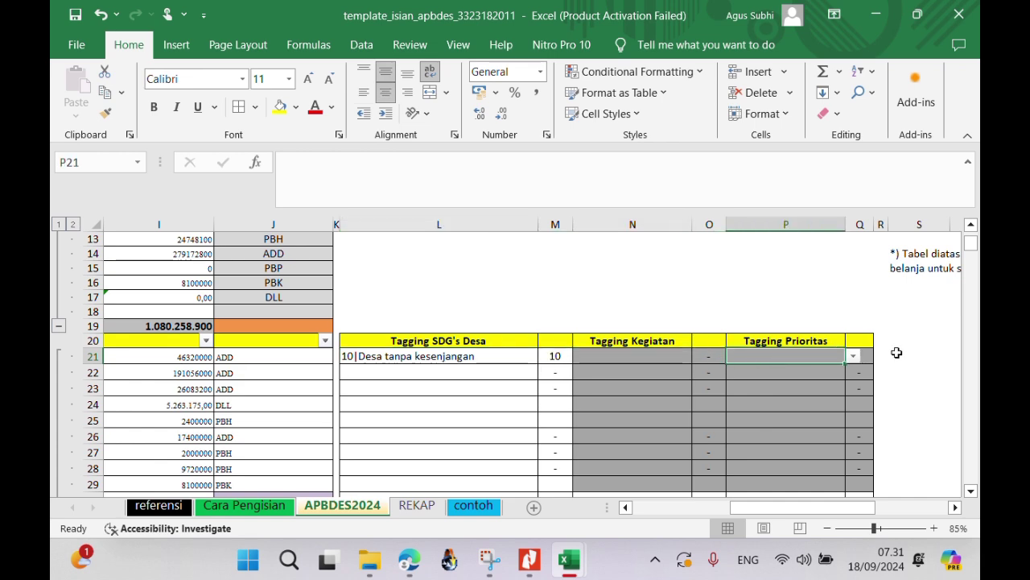
{"action": "left_click", "coordinate": [970, 491]}
{"action": "left_click", "coordinate": [972, 492]}
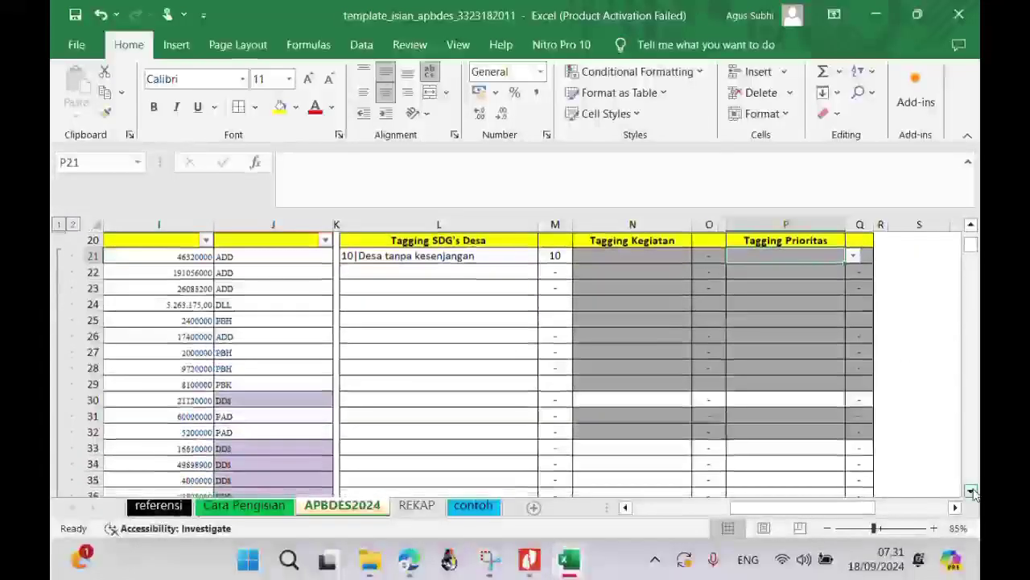
{"action": "left_click", "coordinate": [657, 369]}
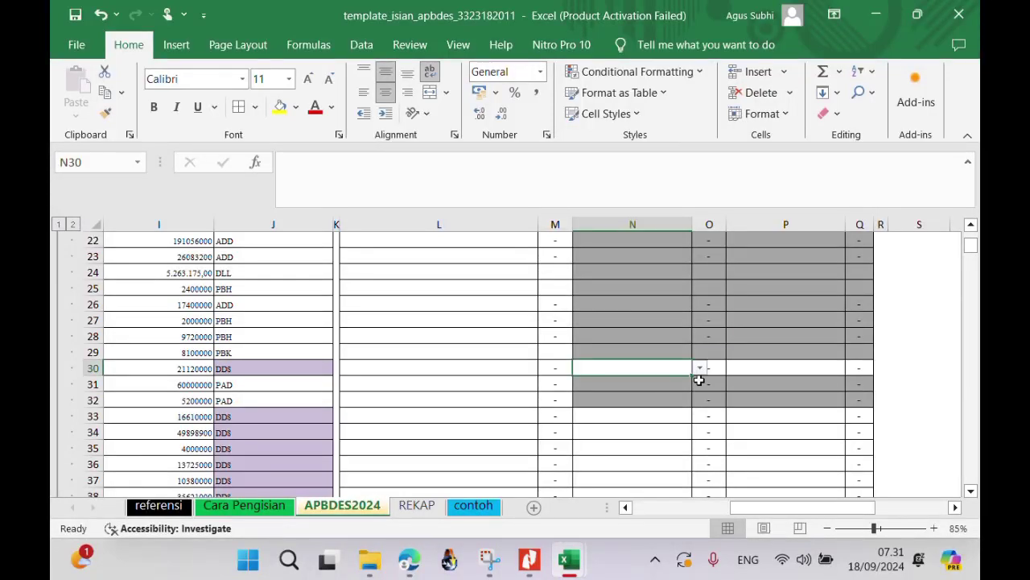
{"action": "left_click_drag", "start_coordinate": [609, 292], "coordinate": [855, 342]}
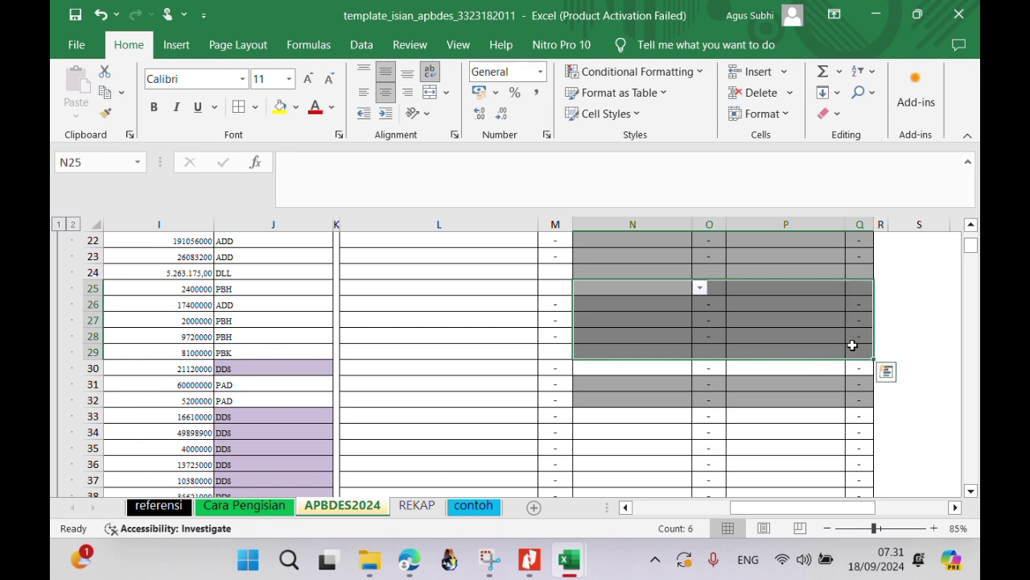
{"action": "left_click", "coordinate": [637, 368]}
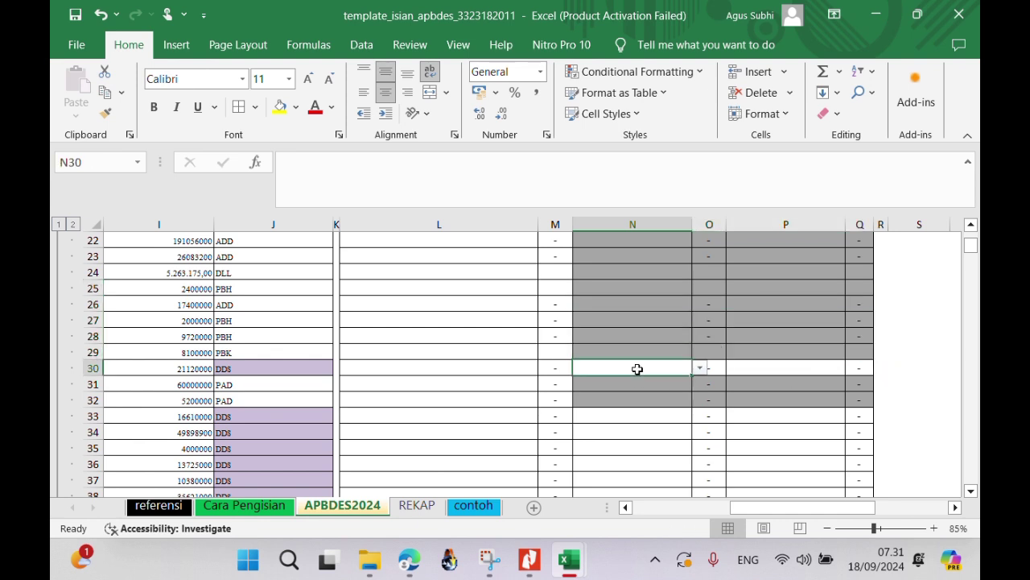